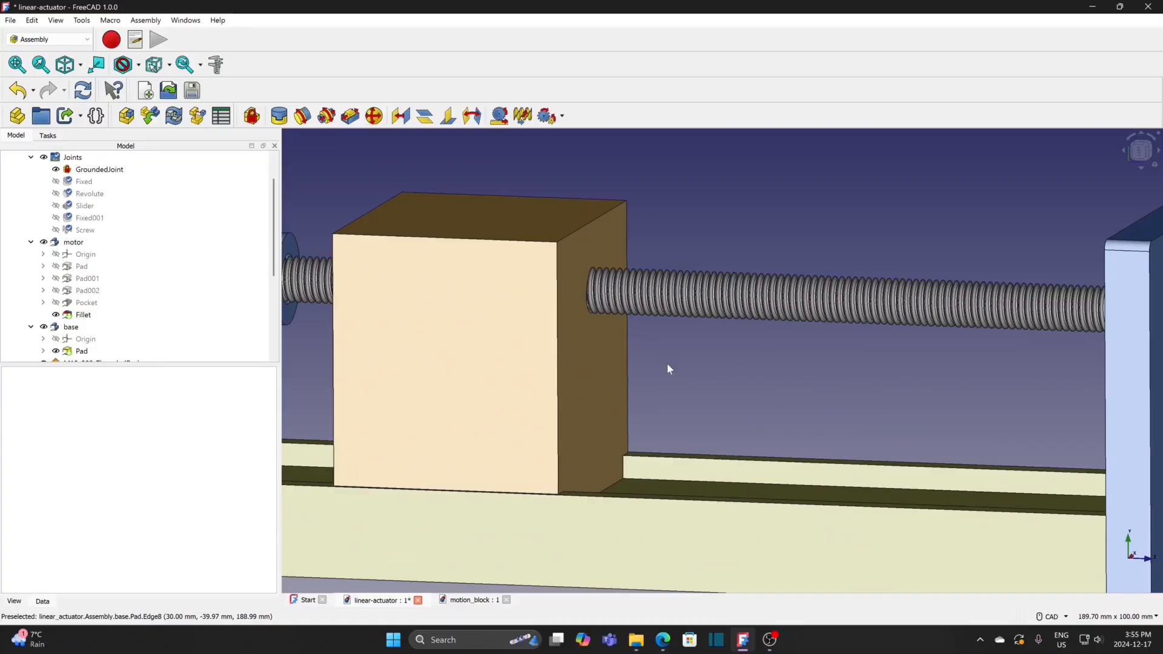
# Move parts of the linear actuator, bevel gear, spur gear, belt and door-closer assemblies to check their motion.
pyautogui.moveTo(442, 385); pyautogui.dragTo(646, 402)
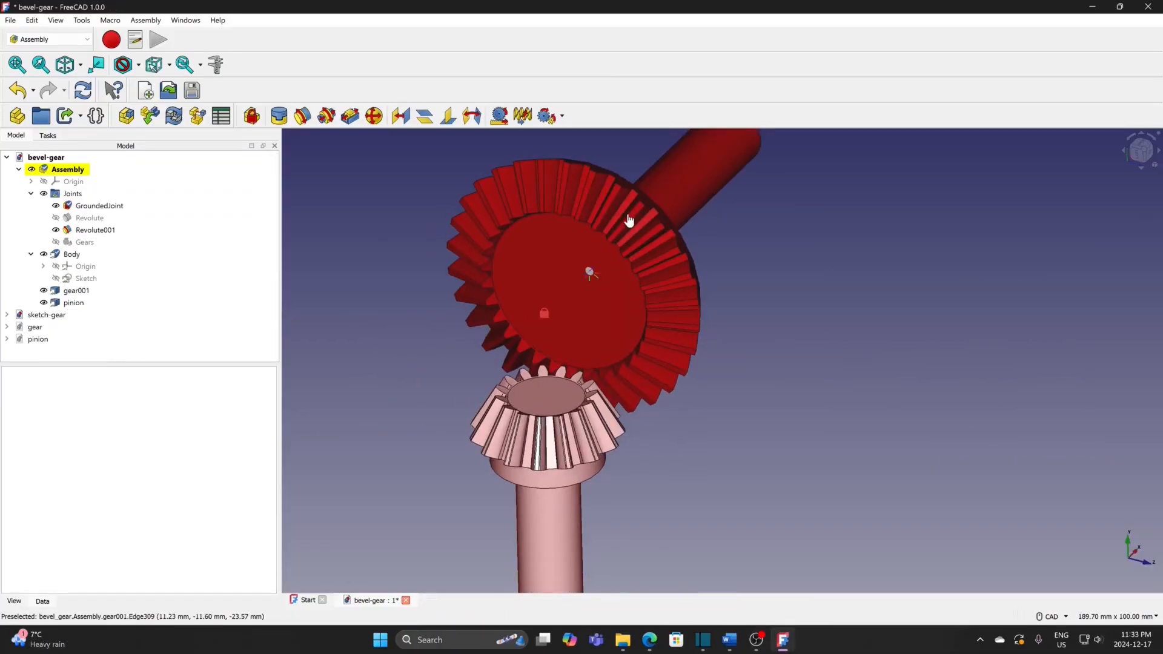
pyautogui.moveTo(630, 220); pyautogui.dragTo(604, 488)
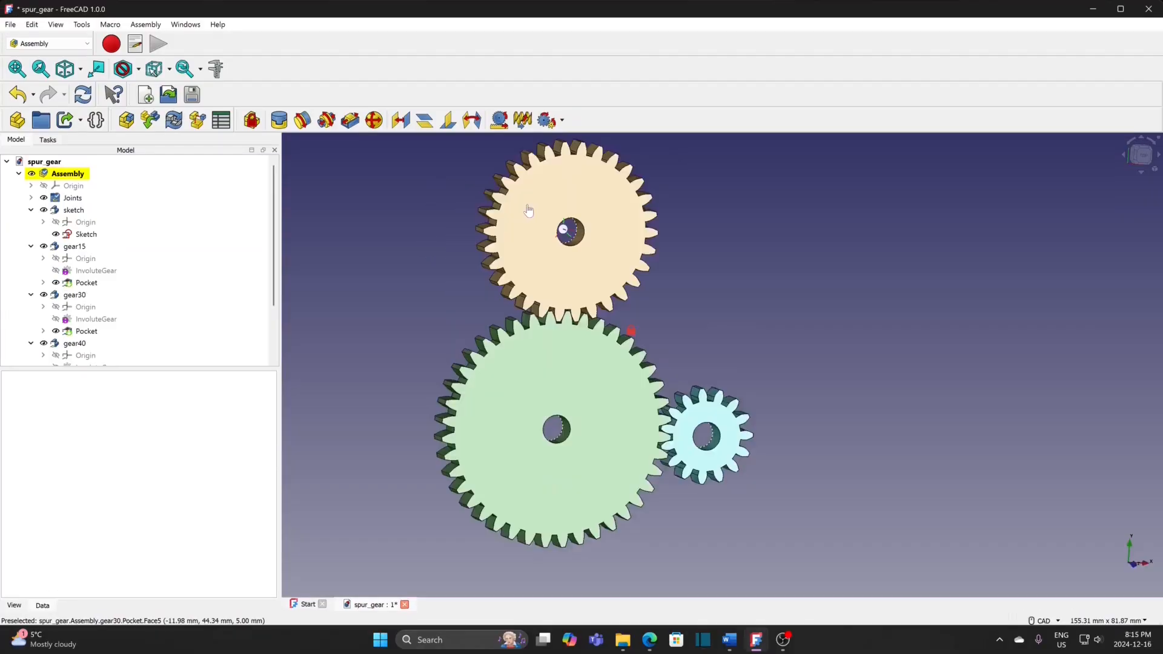
pyautogui.moveTo(527, 208)
pyautogui.mouseDown()
pyautogui.moveTo(540, 252)
pyautogui.moveTo(567, 272)
pyautogui.moveTo(556, 283)
pyautogui.moveTo(527, 252)
pyautogui.moveTo(527, 222)
pyautogui.mouseUp()
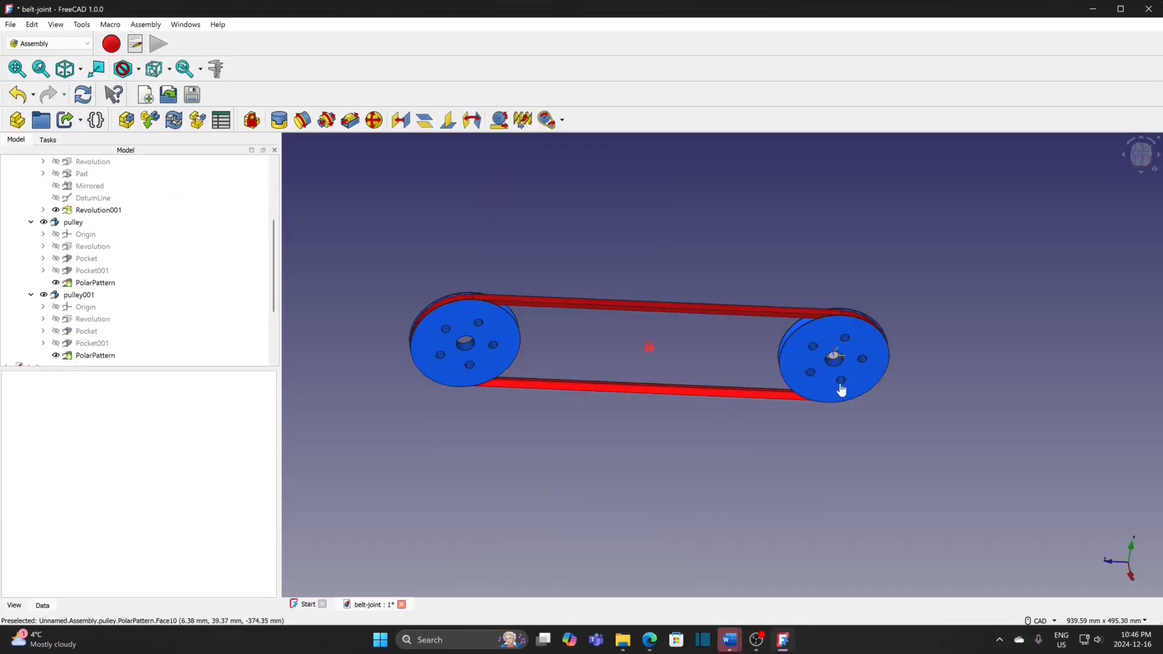
pyautogui.moveTo(841, 390)
pyautogui.mouseDown()
pyautogui.moveTo(860, 330)
pyautogui.moveTo(805, 382)
pyautogui.moveTo(792, 368)
pyautogui.moveTo(858, 341)
pyautogui.moveTo(849, 390)
pyautogui.moveTo(812, 358)
pyautogui.moveTo(864, 340)
pyautogui.moveTo(811, 382)
pyautogui.moveTo(831, 327)
pyautogui.moveTo(851, 392)
pyautogui.mouseUp()
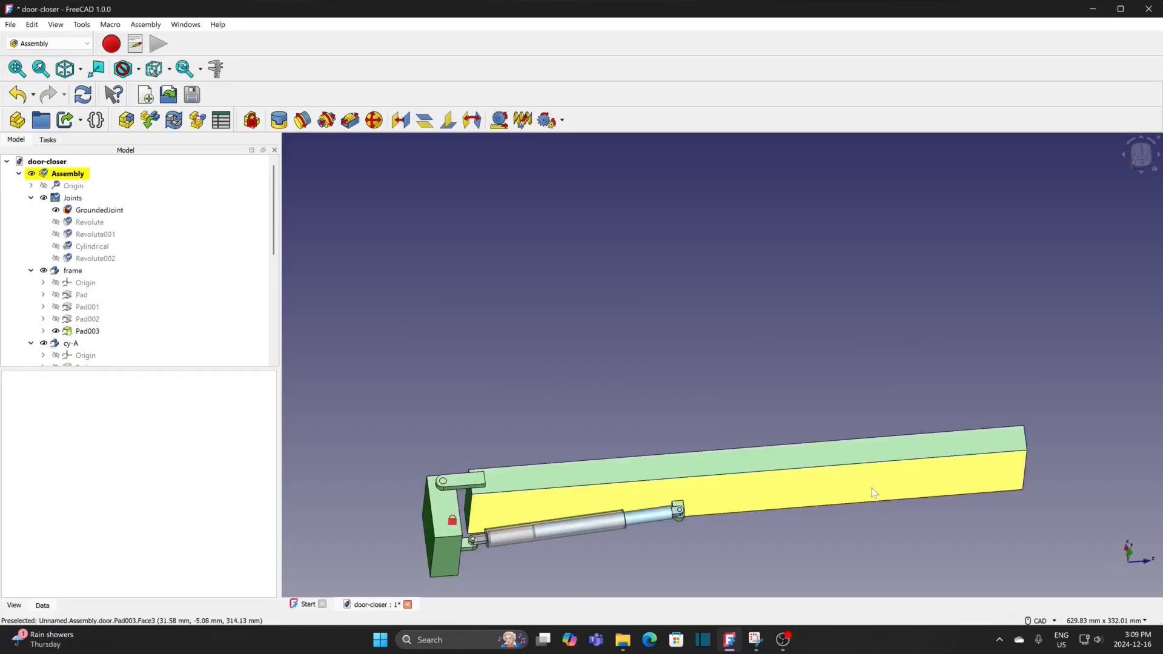
pyautogui.moveTo(872, 489); pyautogui.dragTo(667, 548)
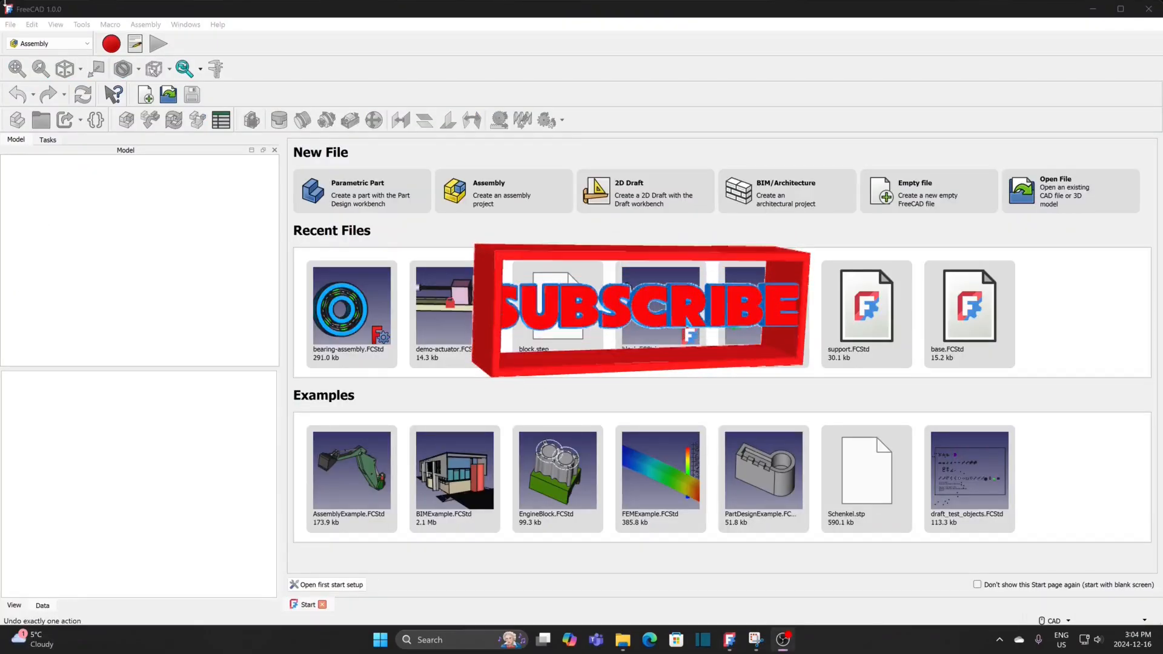
# Create a new document and save it as door-closer in the 1-demo-cylinder folder, replacing the existing file.
pyautogui.click(10, 24)
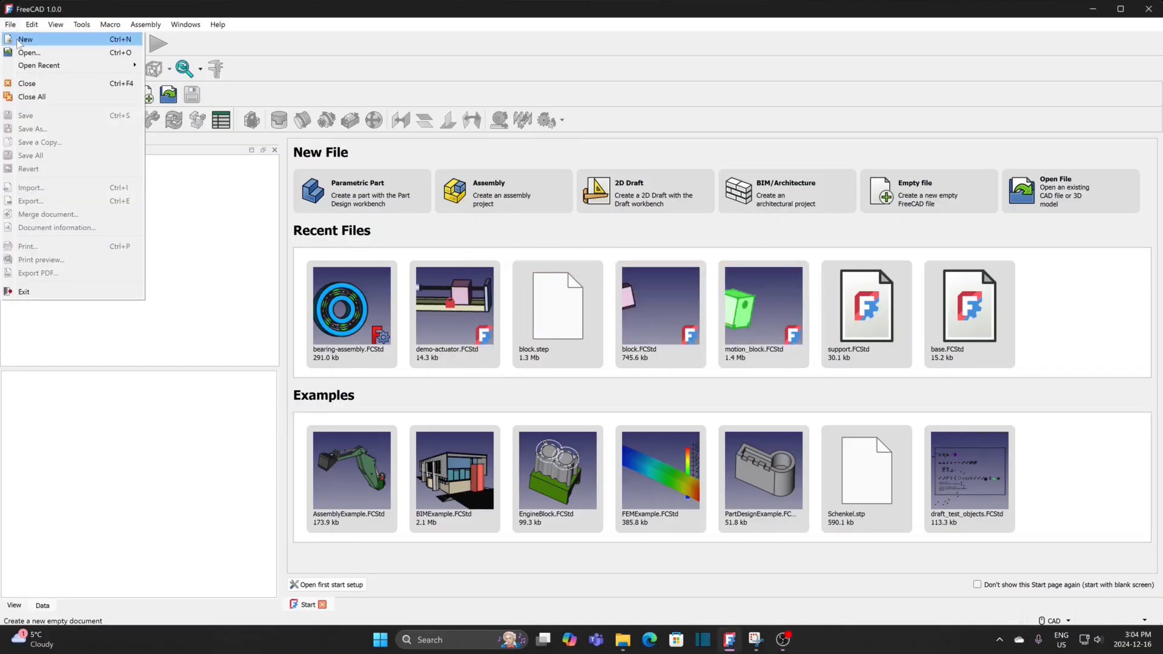
pyautogui.click(24, 39)
pyautogui.click(10, 24)
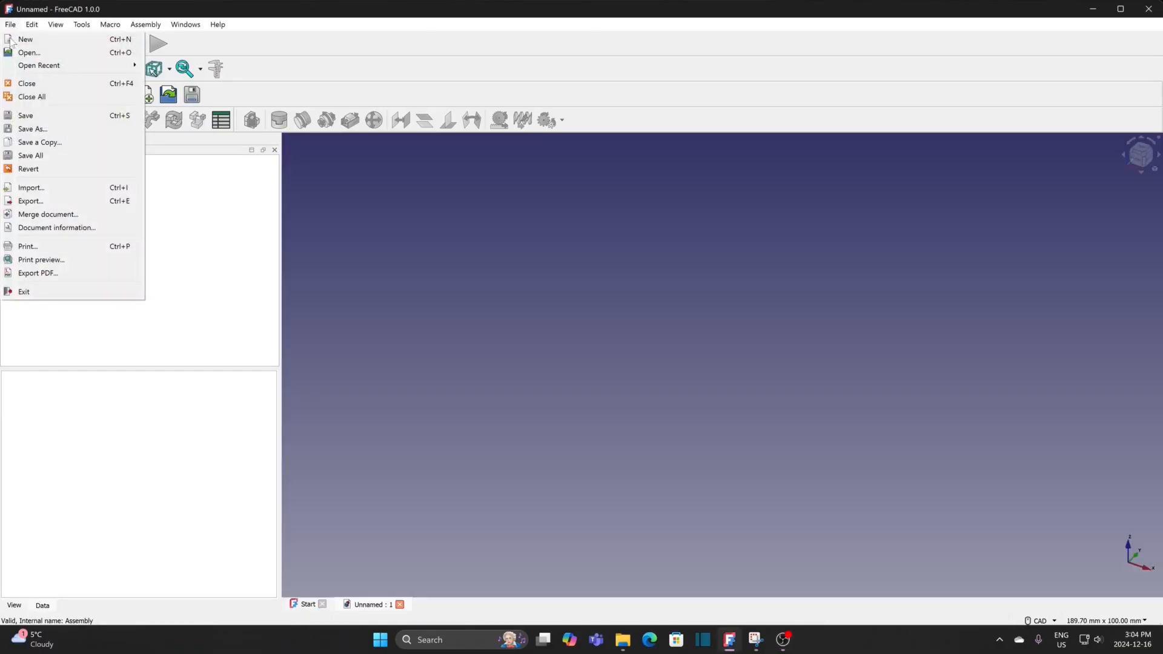
pyautogui.click(44, 134)
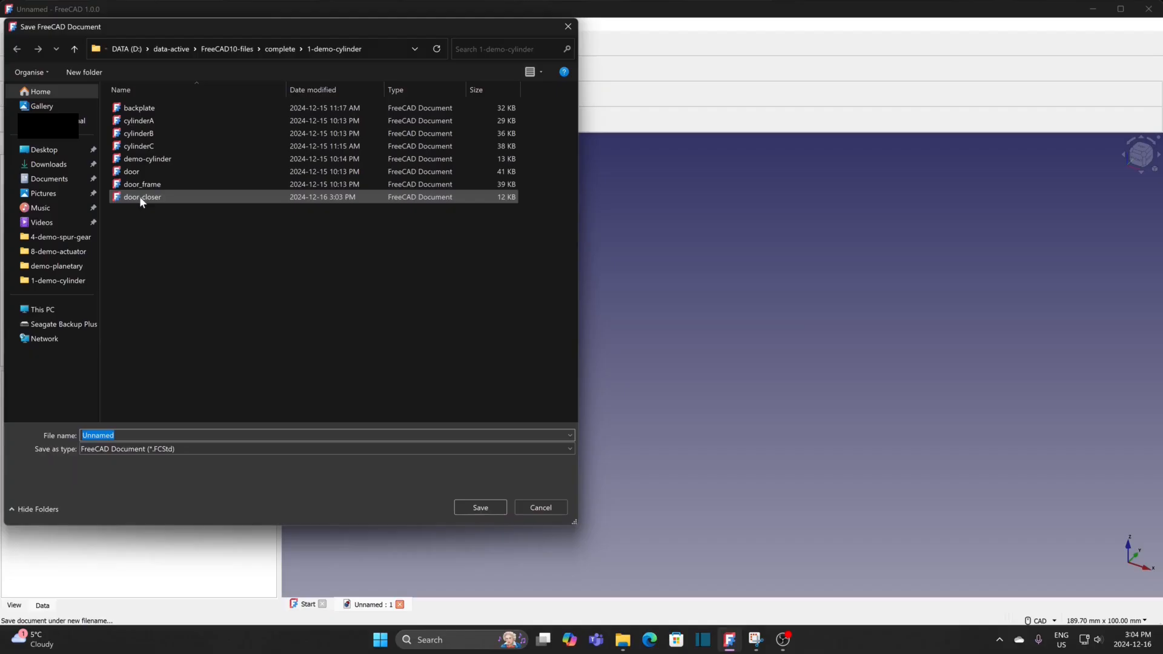
pyautogui.click(140, 197)
pyautogui.click(464, 507)
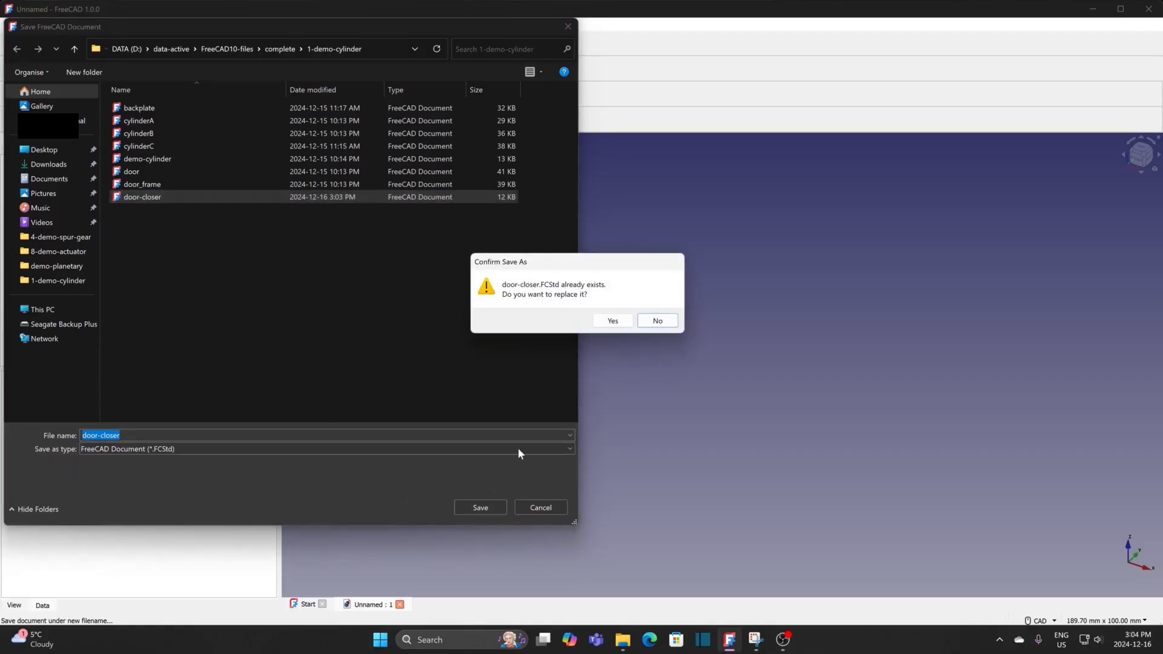
pyautogui.click(613, 322)
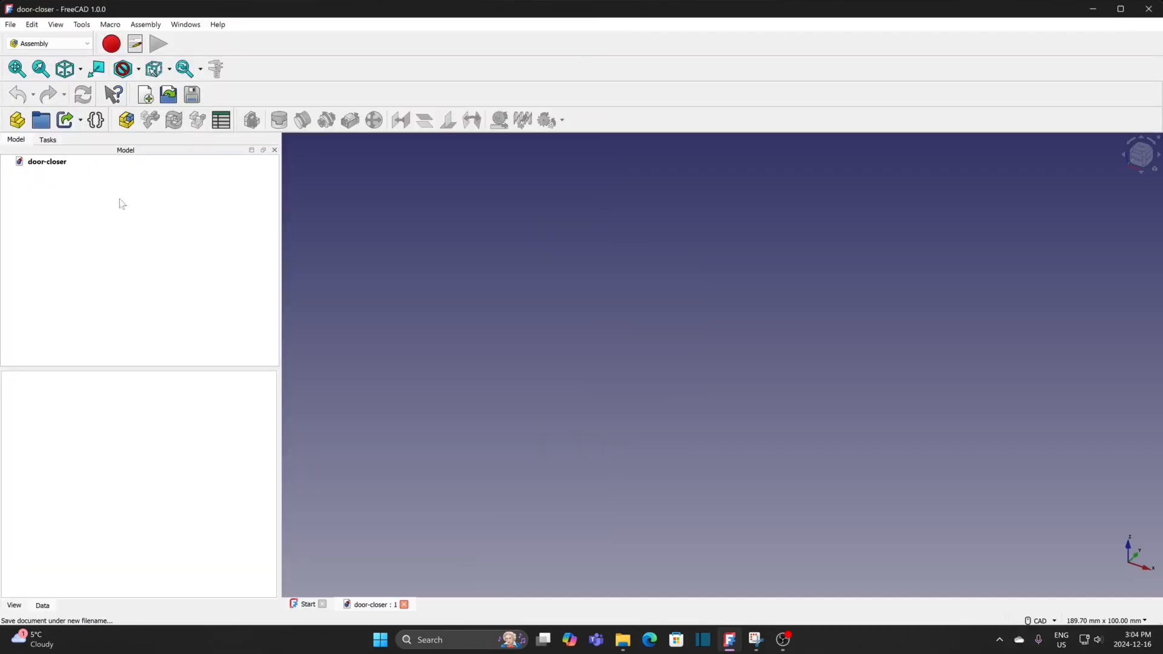
# Create an assembly in door-closer and load the cylinderA, cylinderB, door and door_frame files as component sources.
pyautogui.click(50, 162)
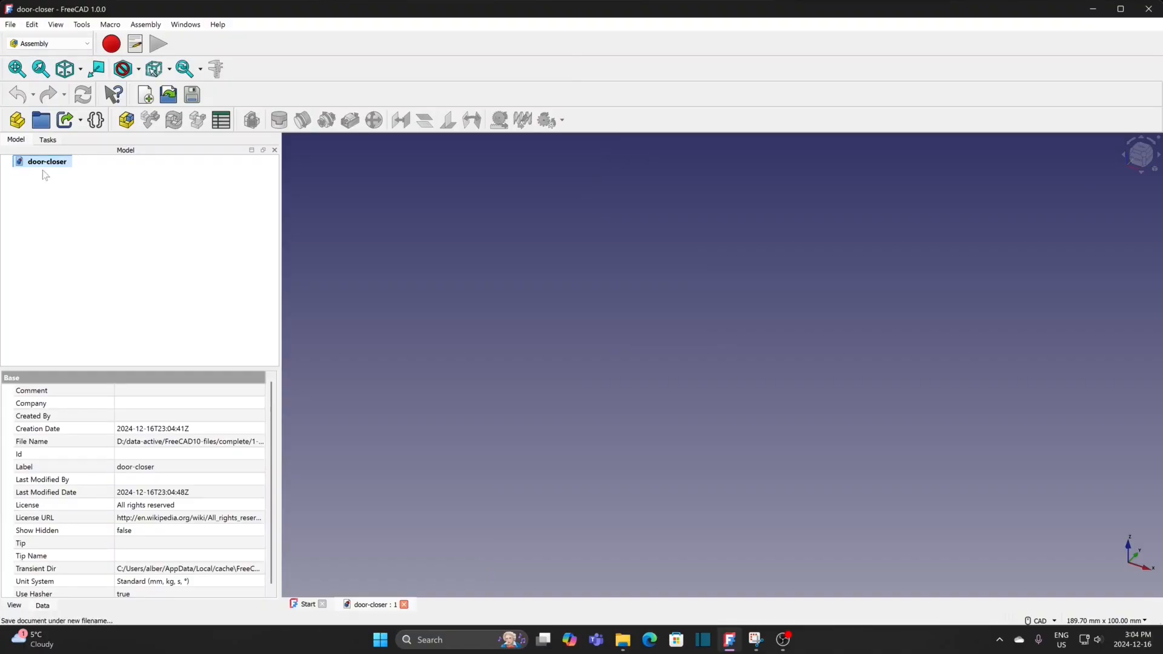
pyautogui.click(128, 123)
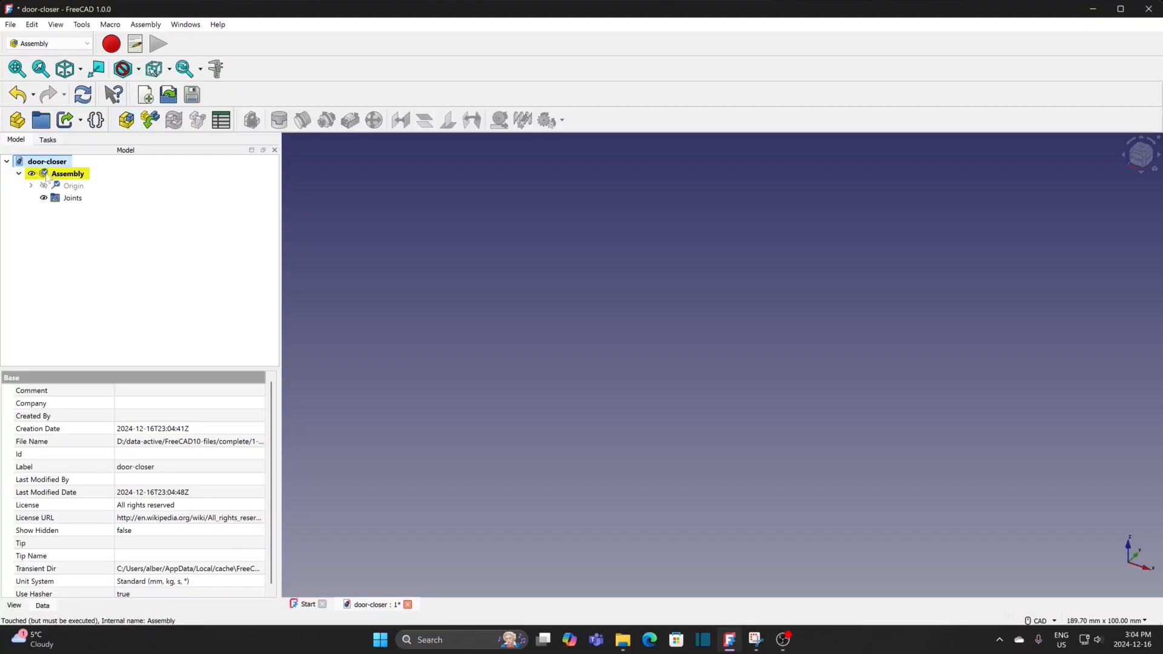
pyautogui.click(150, 120)
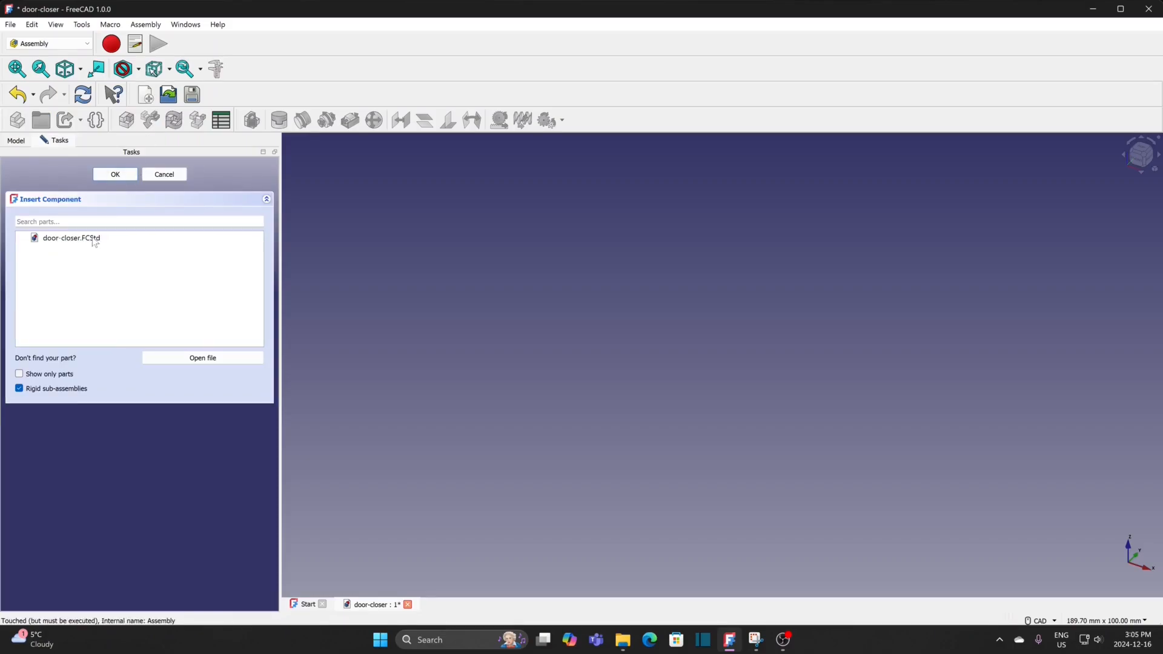
pyautogui.click(179, 357)
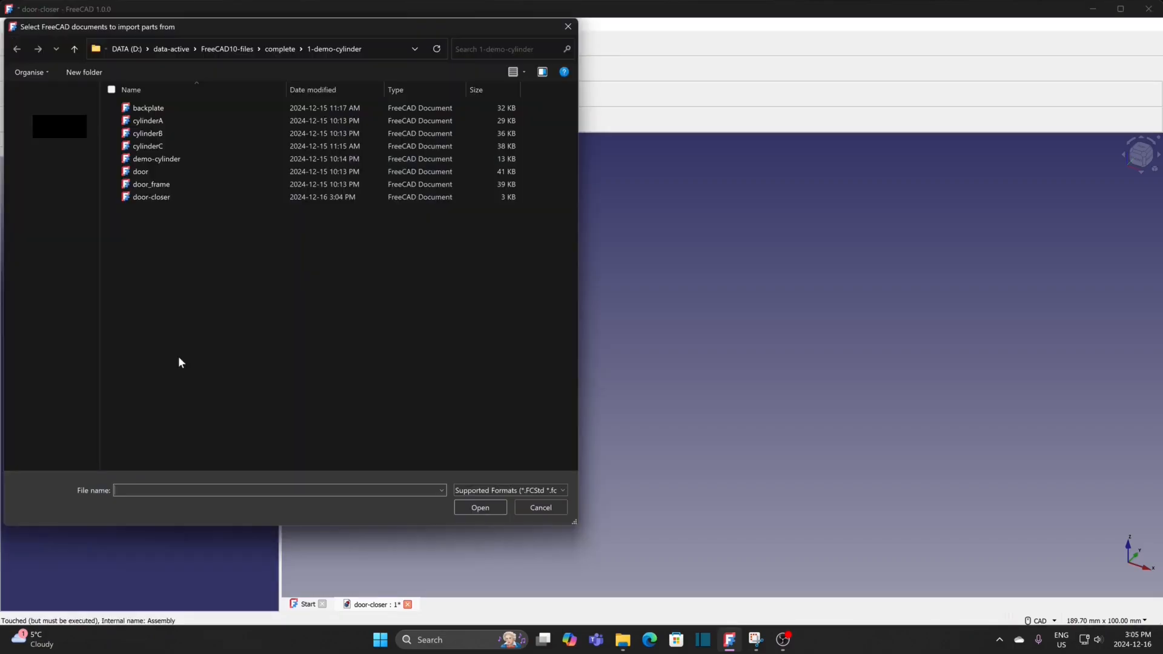
pyautogui.click(166, 118)
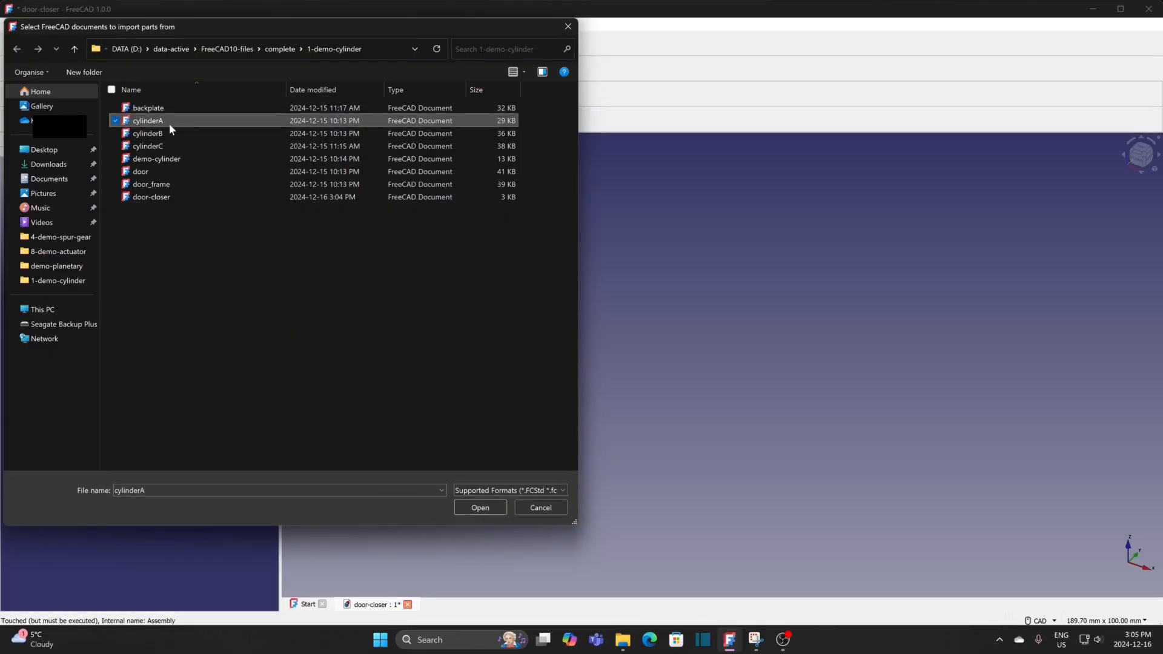
pyautogui.keyDown('ctrl'); pyautogui.click(163, 130); pyautogui.keyUp('ctrl')
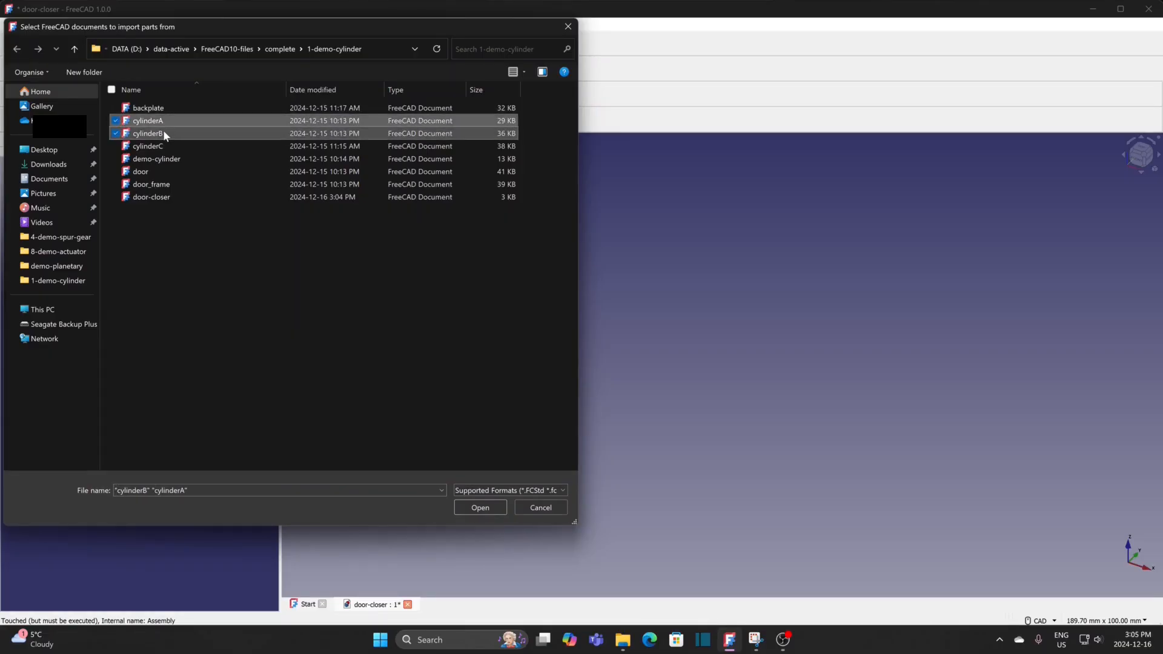
pyautogui.keyDown('ctrl'); pyautogui.click(162, 169); pyautogui.keyUp('ctrl')
pyautogui.keyDown('ctrl'); pyautogui.click(166, 185); pyautogui.keyUp('ctrl')
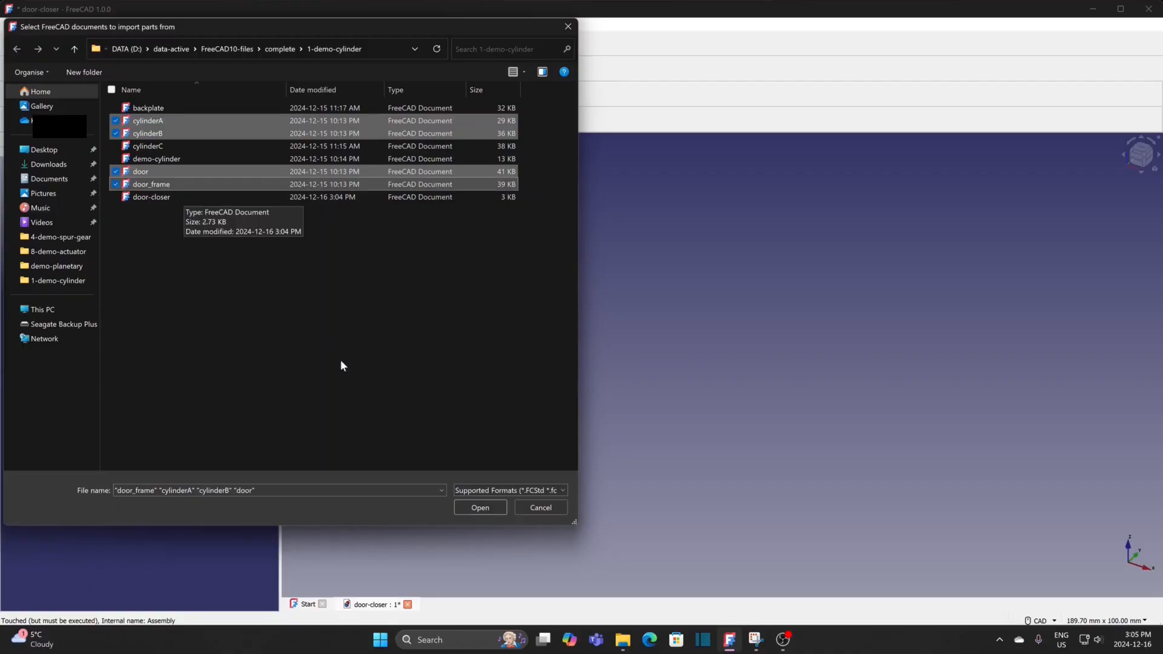
pyautogui.click(479, 508)
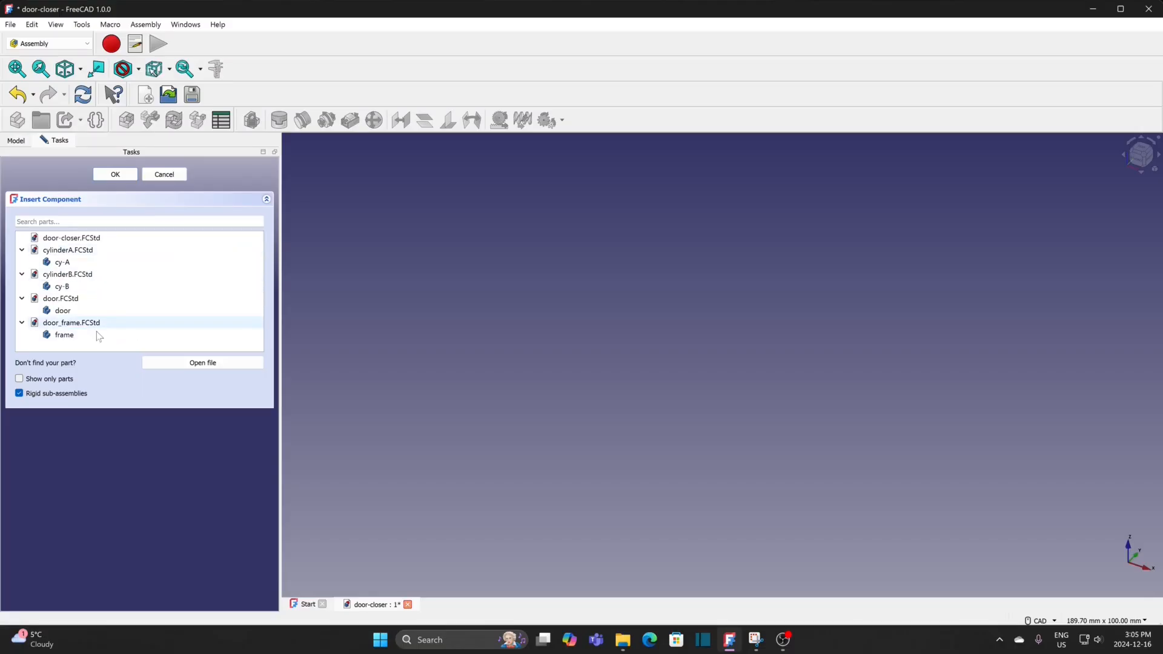
# Insert the frame as the grounded part, followed by the cy-A, cy-B and door components.
pyautogui.click(64, 335)
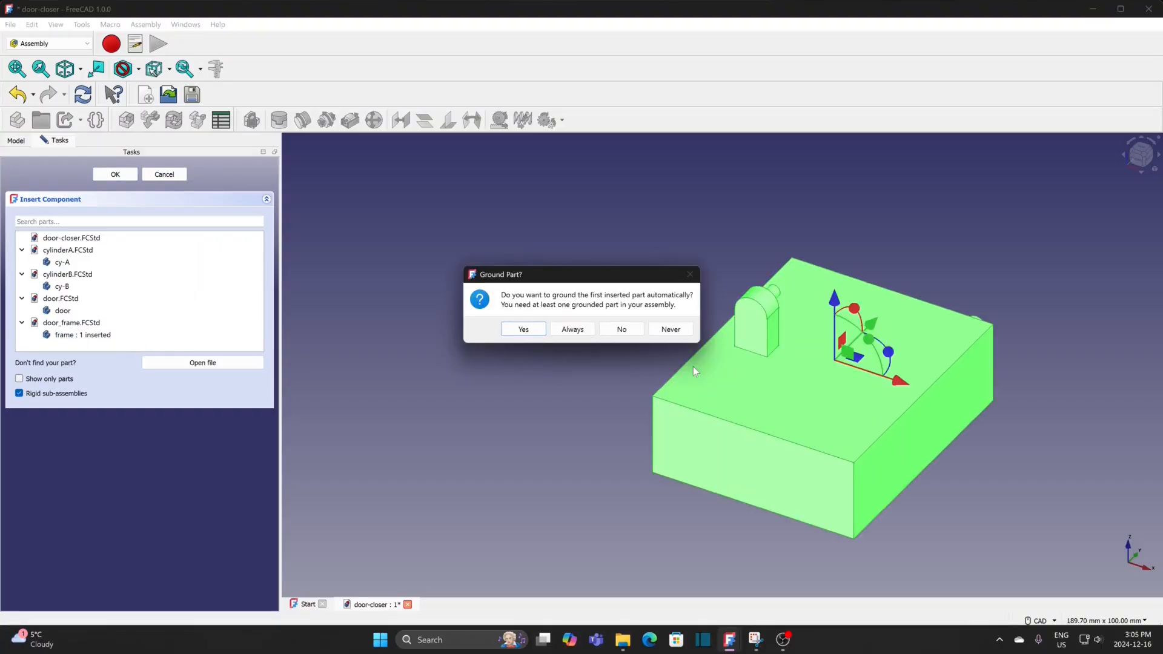
pyautogui.click(525, 329)
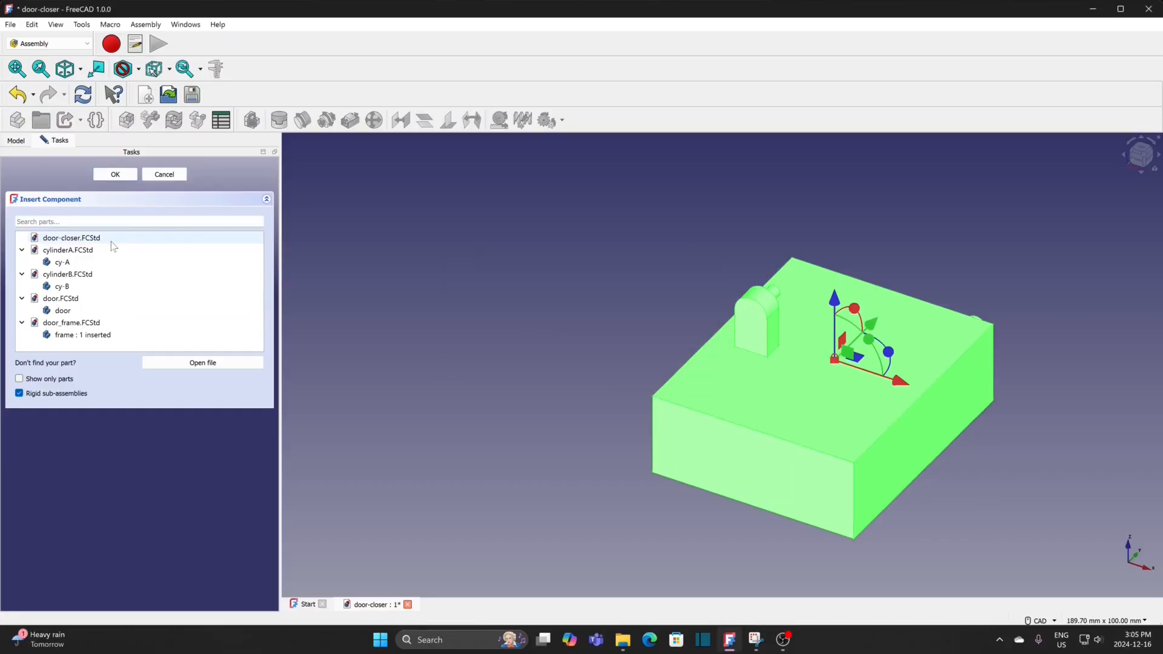
pyautogui.click(62, 262)
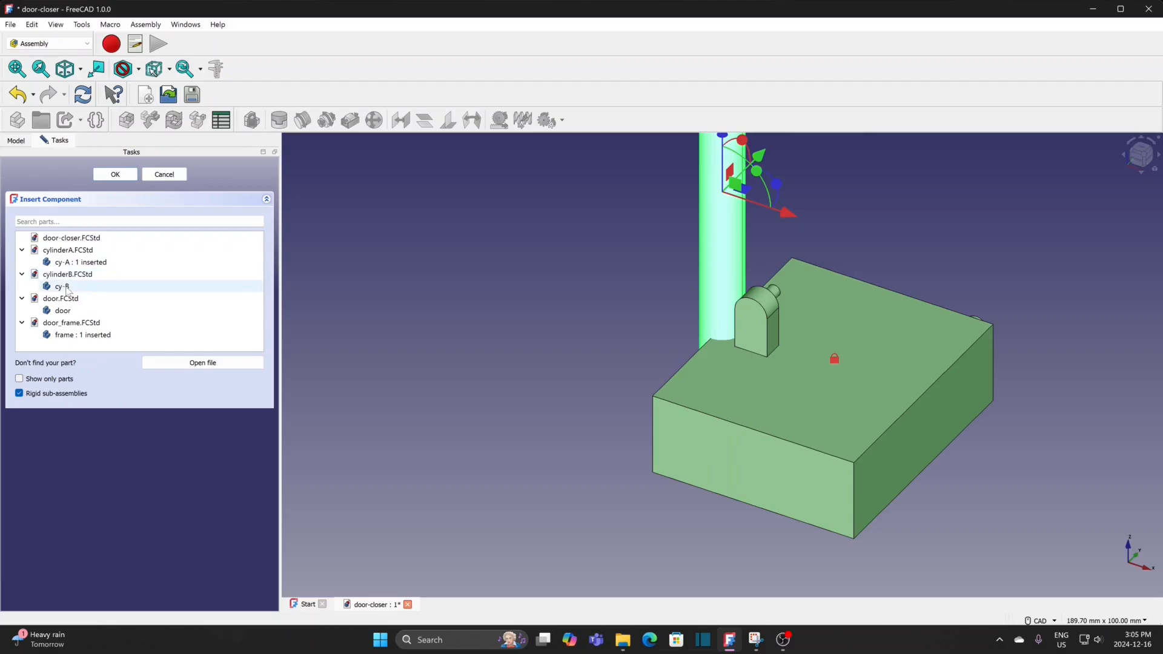
pyautogui.click(64, 286)
pyautogui.click(63, 311)
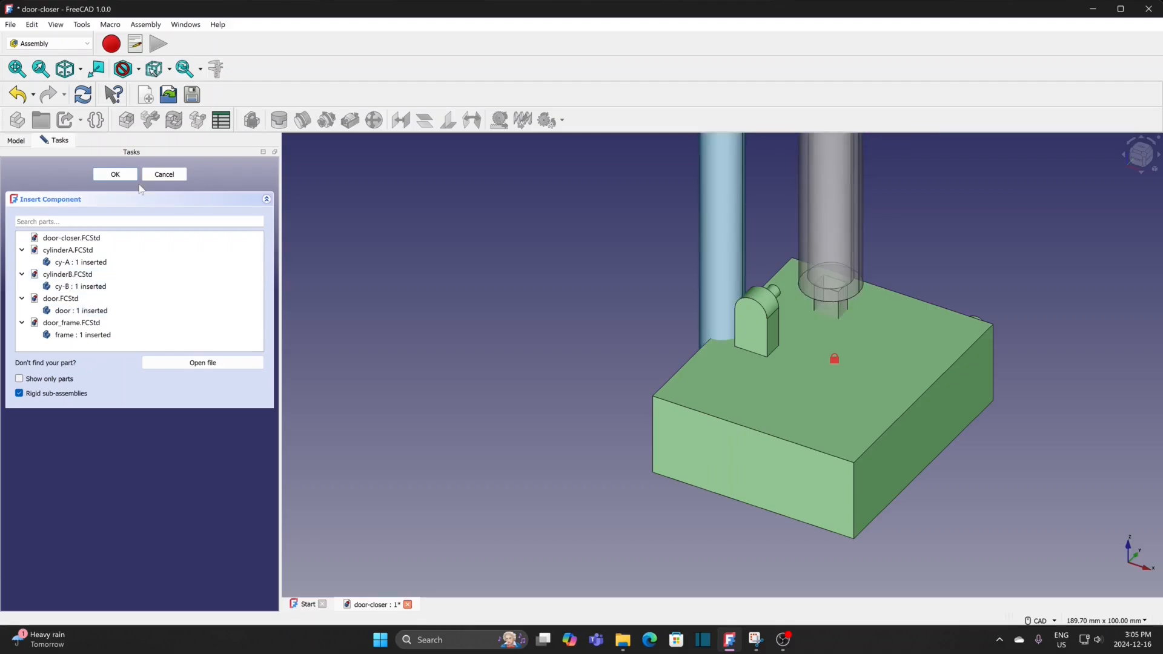
pyautogui.click(114, 175)
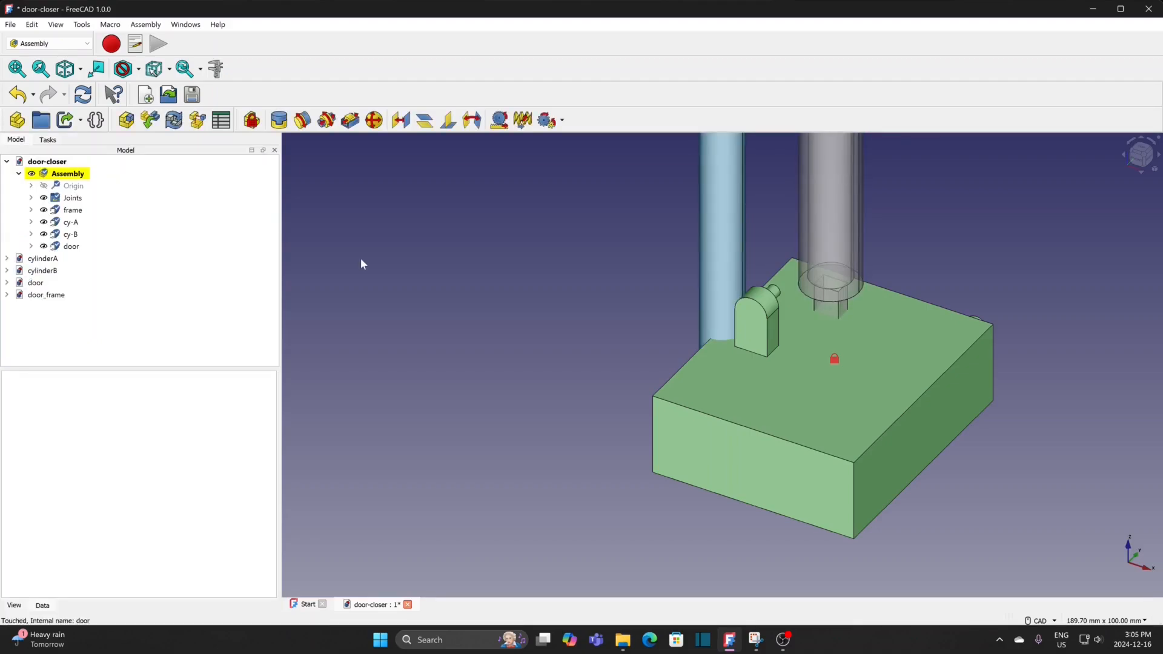
# Move the door and both cylinders away from the grounded frame, and save the document.
pyautogui.scroll(-3, 374, 263)
pyautogui.scroll(-3, 386, 233)
pyautogui.moveTo(389, 297); pyautogui.dragTo(394, 458, button='middle')
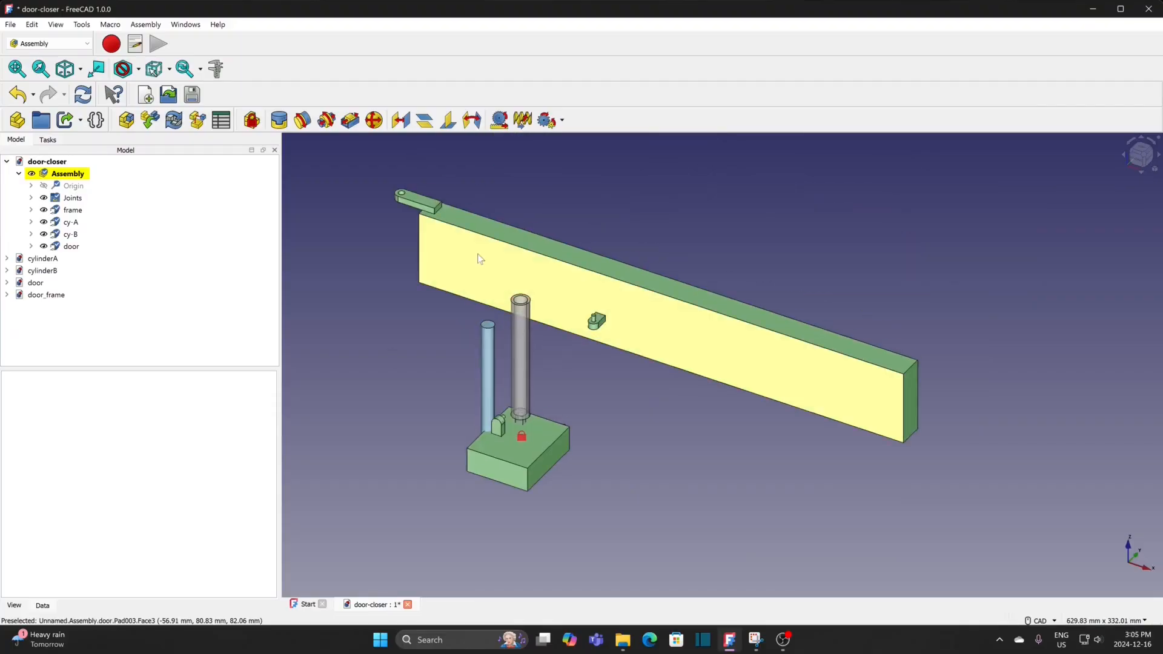
pyautogui.moveTo(518, 375); pyautogui.dragTo(855, 257)
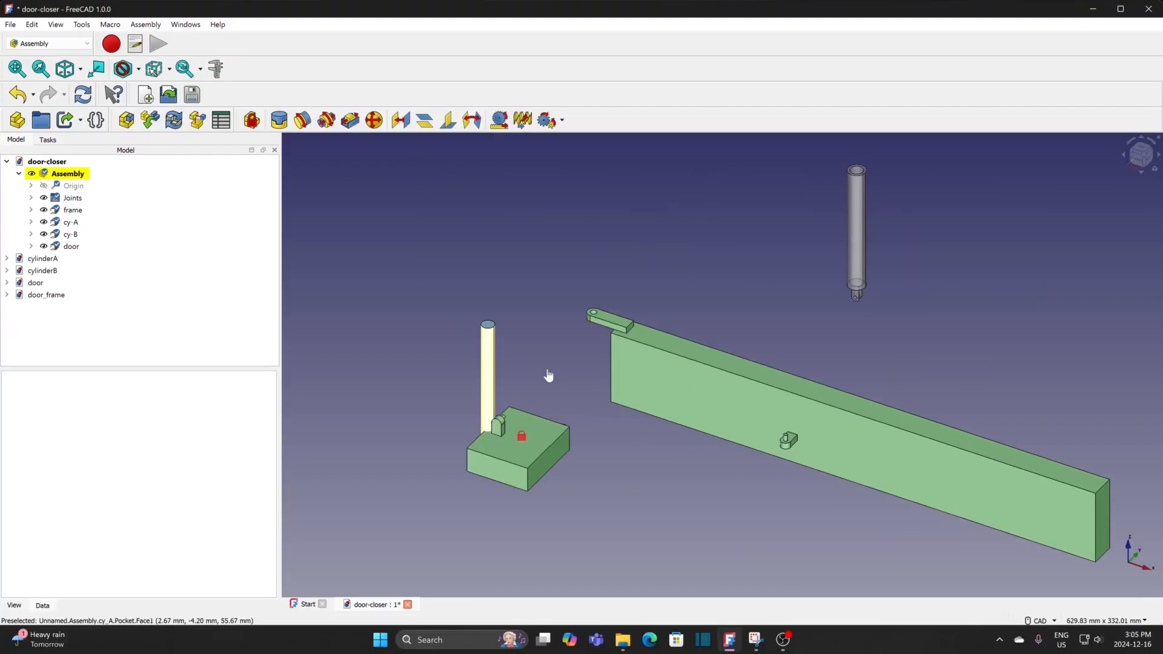
pyautogui.moveTo(548, 376); pyautogui.dragTo(883, 280)
pyautogui.scroll(-3, 495, 372)
pyautogui.scroll(1, 495, 372)
pyautogui.moveTo(486, 359); pyautogui.dragTo(648, 415, button='middle')
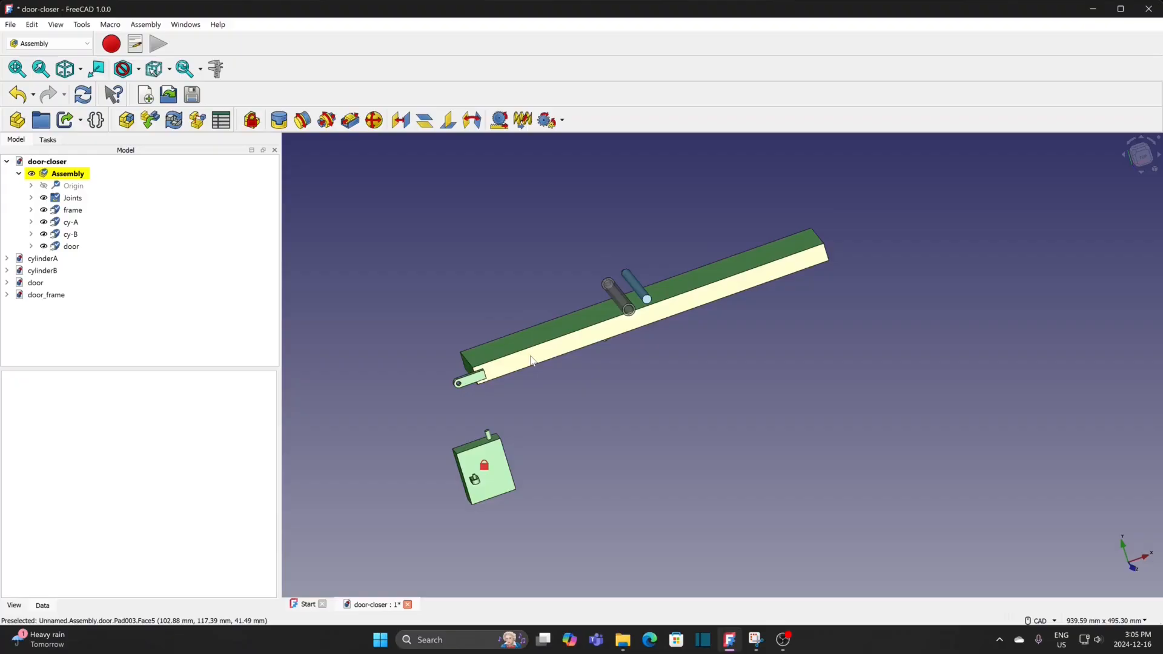
pyautogui.click(11, 25)
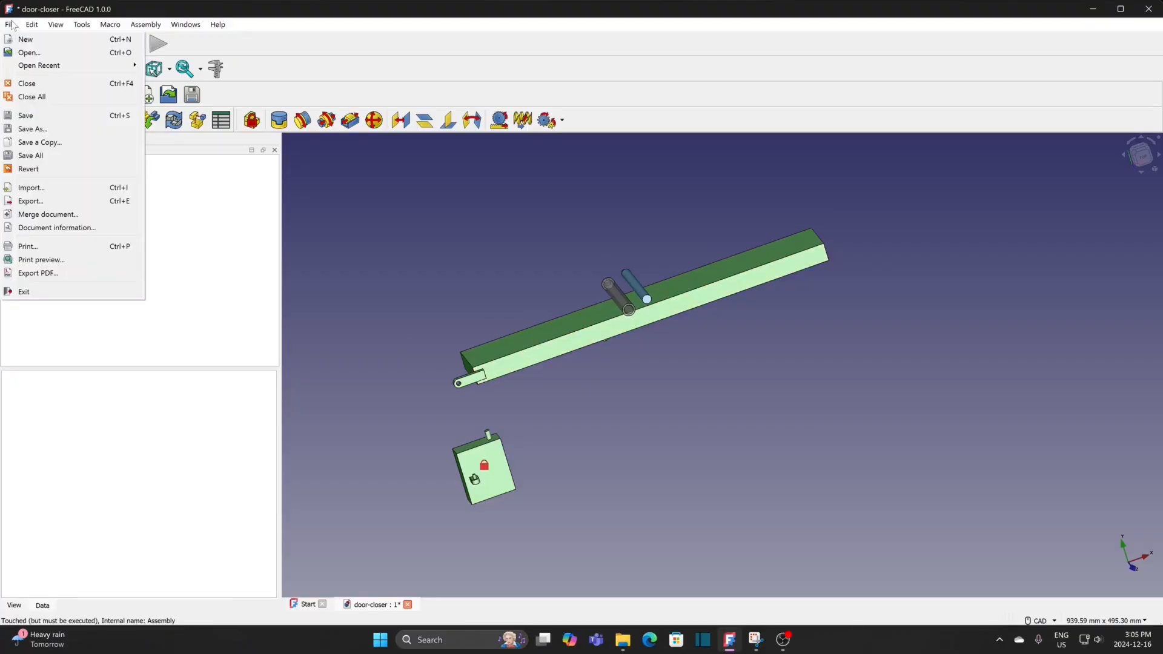
pyautogui.click(31, 115)
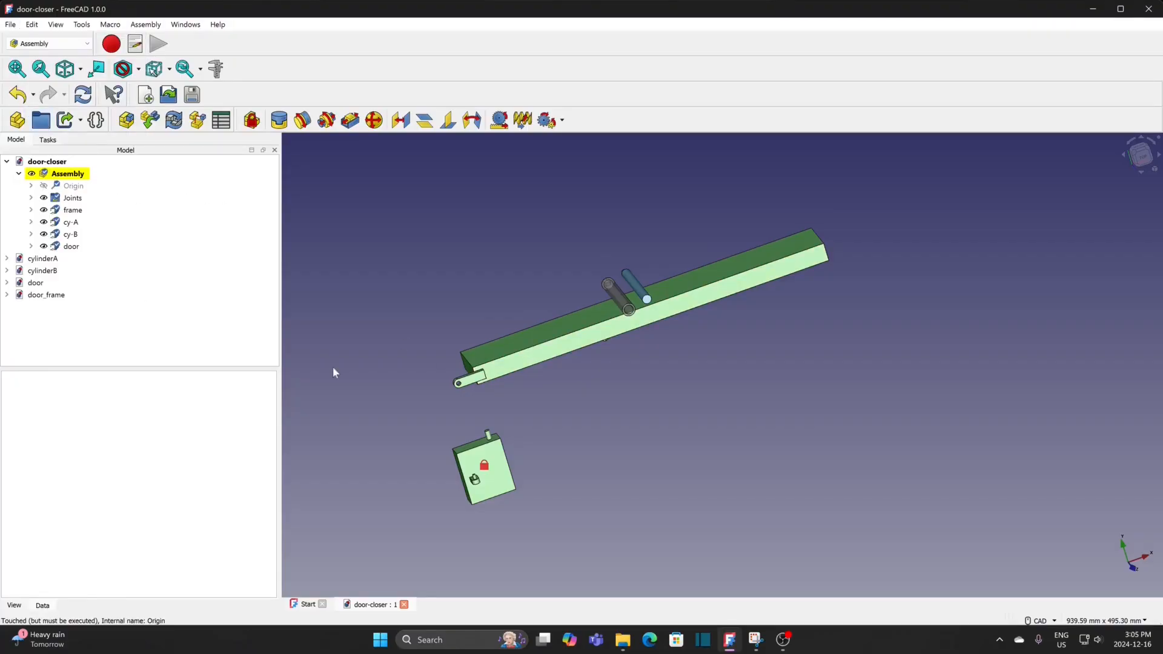
# Connect the door's hinge hole to the pin on the frame with a Revolute joint, using the reversed joint direction.
pyautogui.scroll(3, 464, 432)
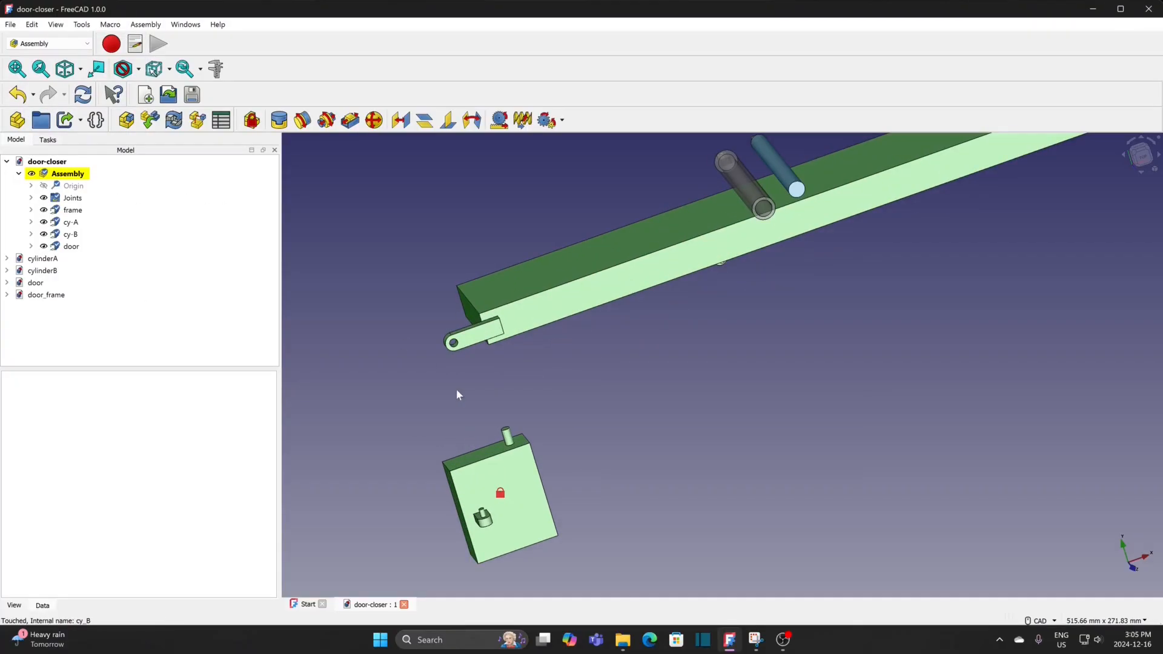
pyautogui.click(457, 348)
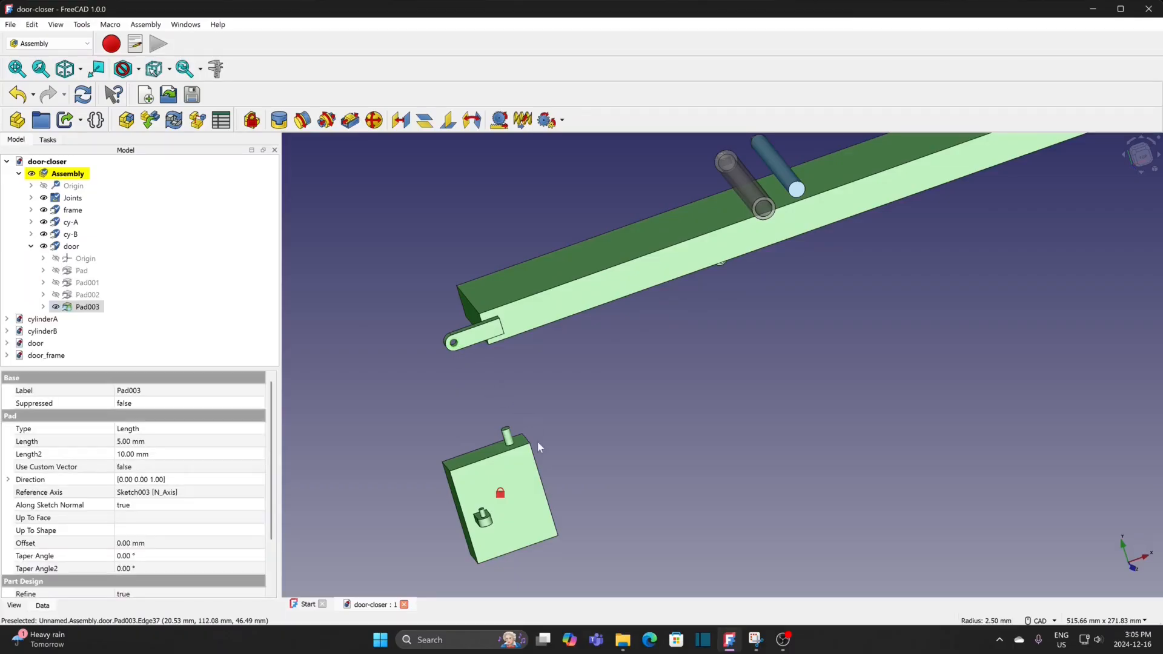
pyautogui.keyDown('ctrl'); pyautogui.click(506, 435); pyautogui.keyUp('ctrl')
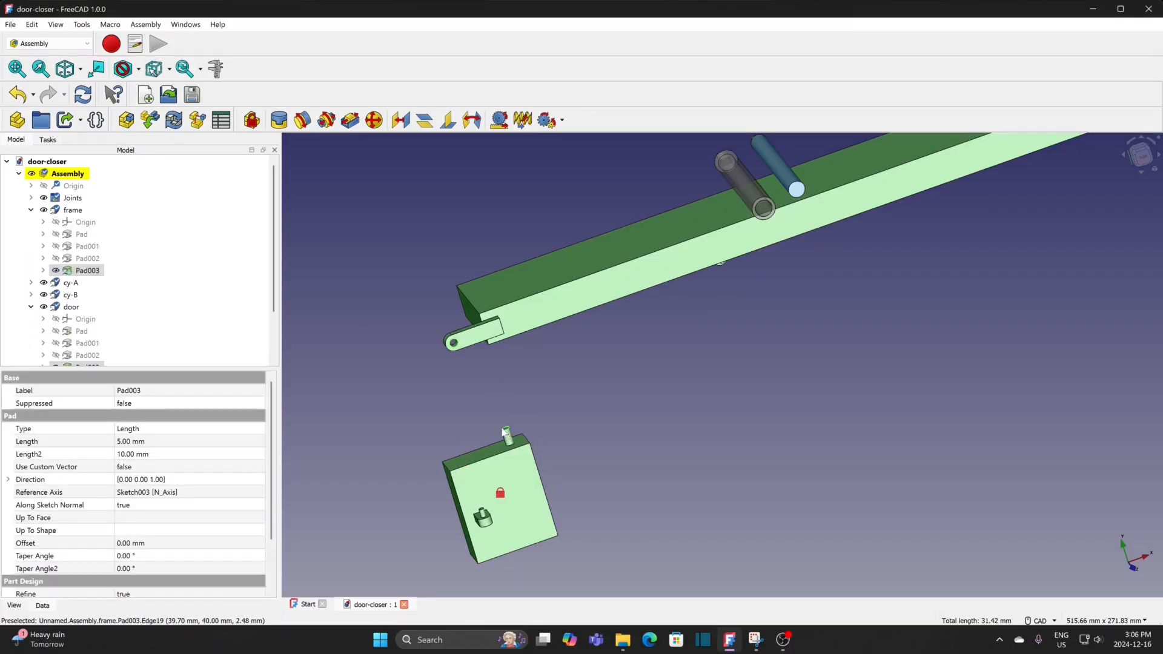
pyautogui.click(303, 120)
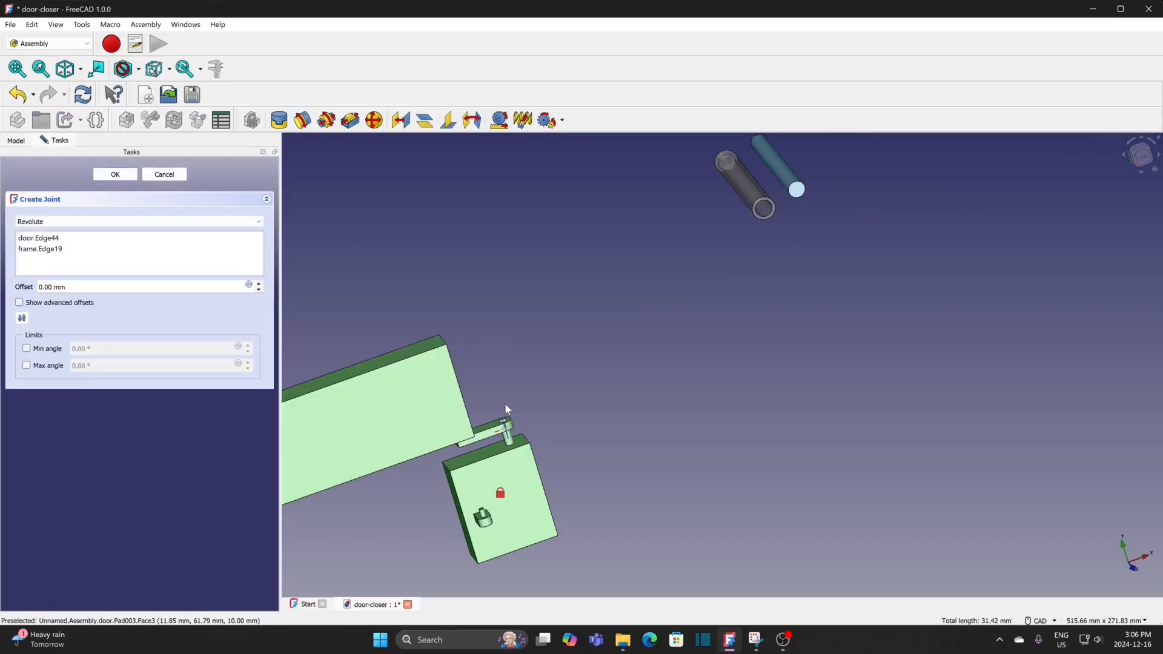
pyautogui.scroll(-2, 504, 399)
pyautogui.scroll(1, 505, 394)
pyautogui.moveTo(522, 355); pyautogui.dragTo(594, 294, button='middle')
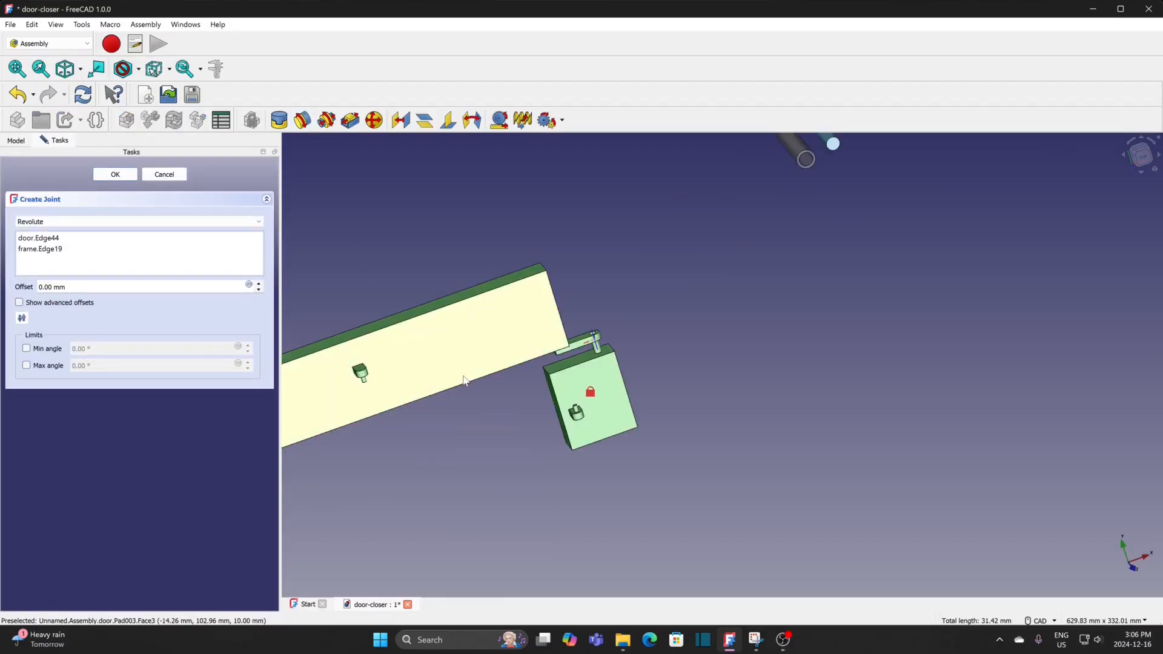
pyautogui.click(22, 320)
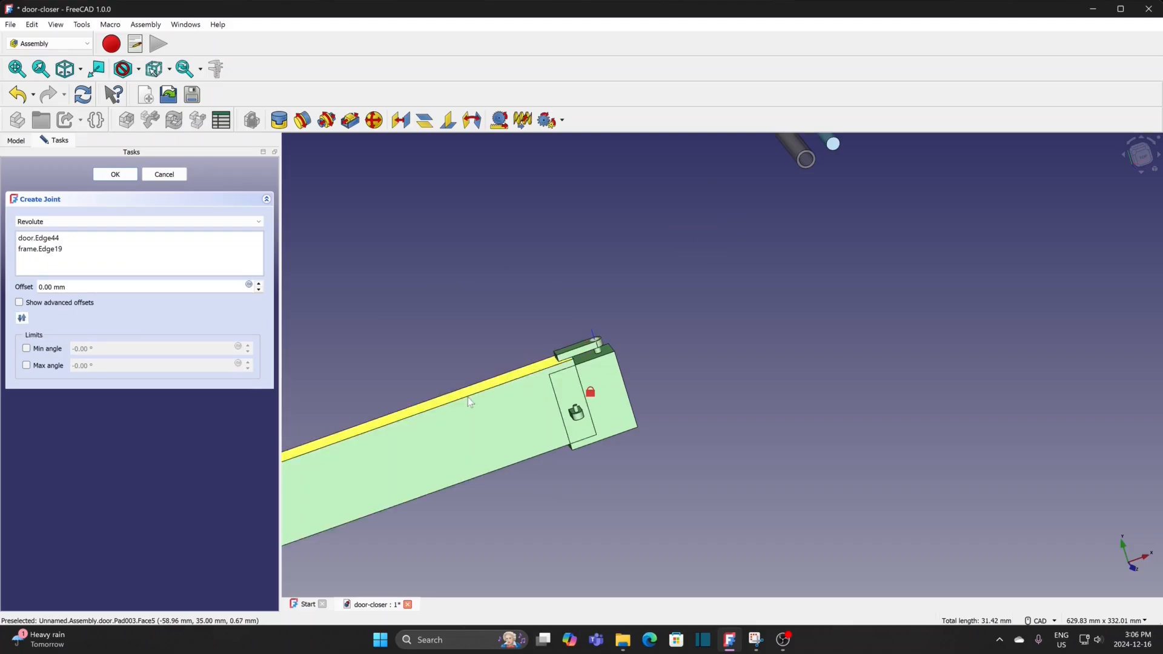
pyautogui.scroll(-1, 437, 344)
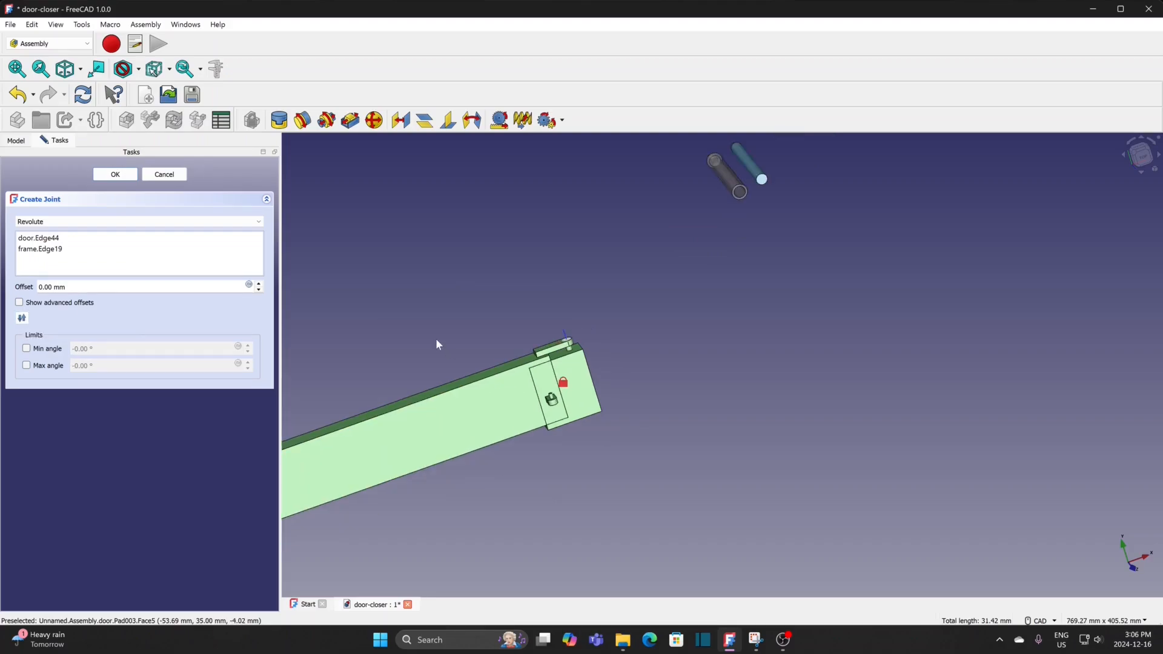
pyautogui.click(121, 175)
# Swing the door about its hinge pin to the opposite side of the frame, exposing the cylinder mounting brackets.
pyautogui.scroll(-2, 345, 300)
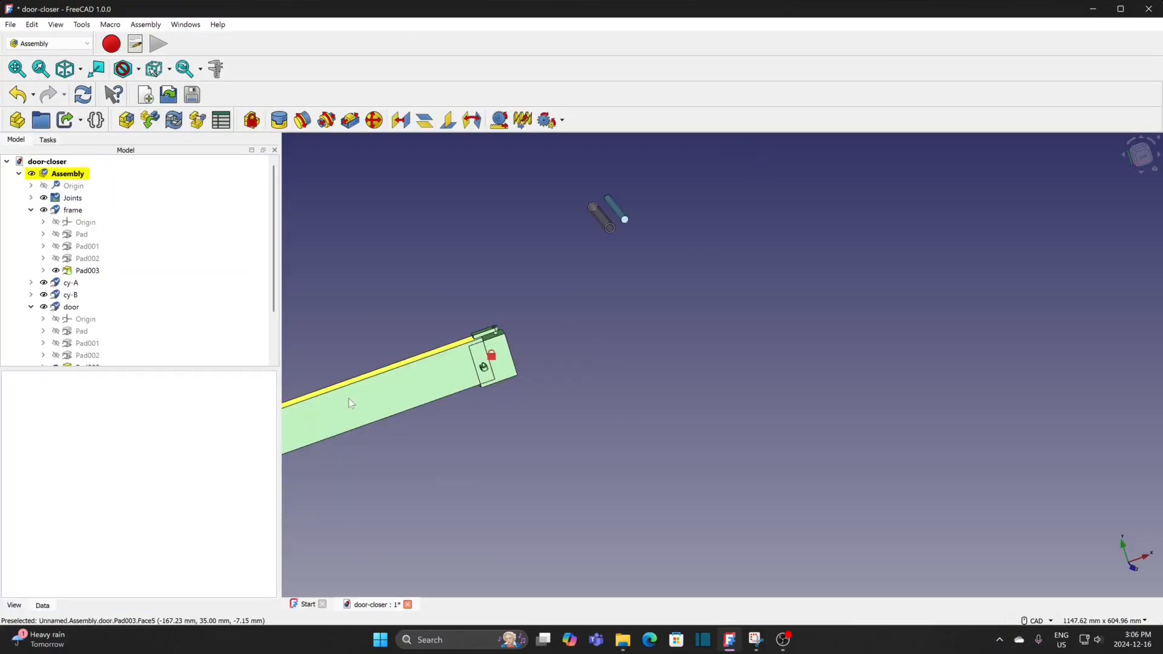
pyautogui.moveTo(348, 398); pyautogui.dragTo(750, 392)
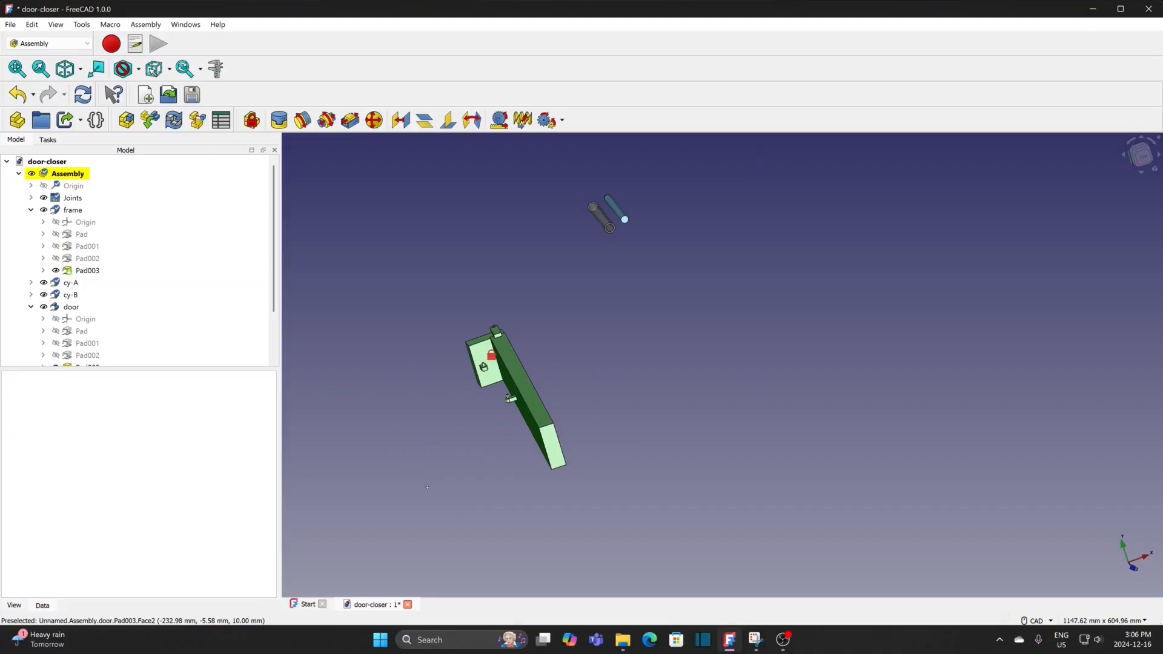
pyautogui.moveTo(427, 487); pyautogui.dragTo(663, 476, button='middle')
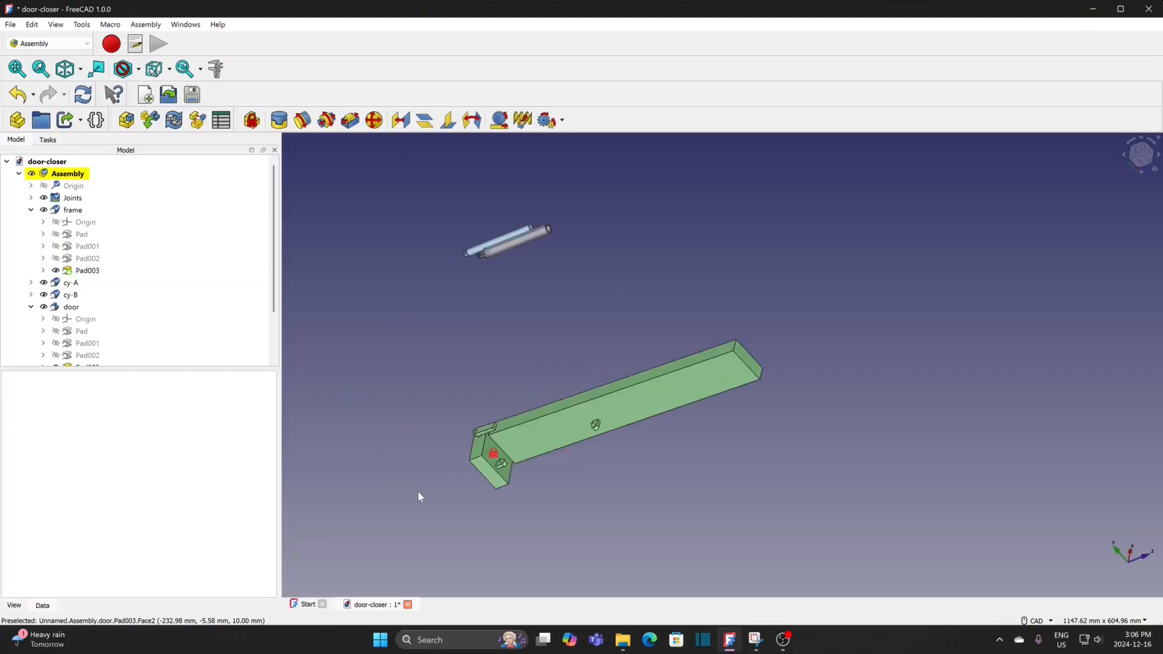
pyautogui.moveTo(418, 492); pyautogui.dragTo(388, 447, button='middle')
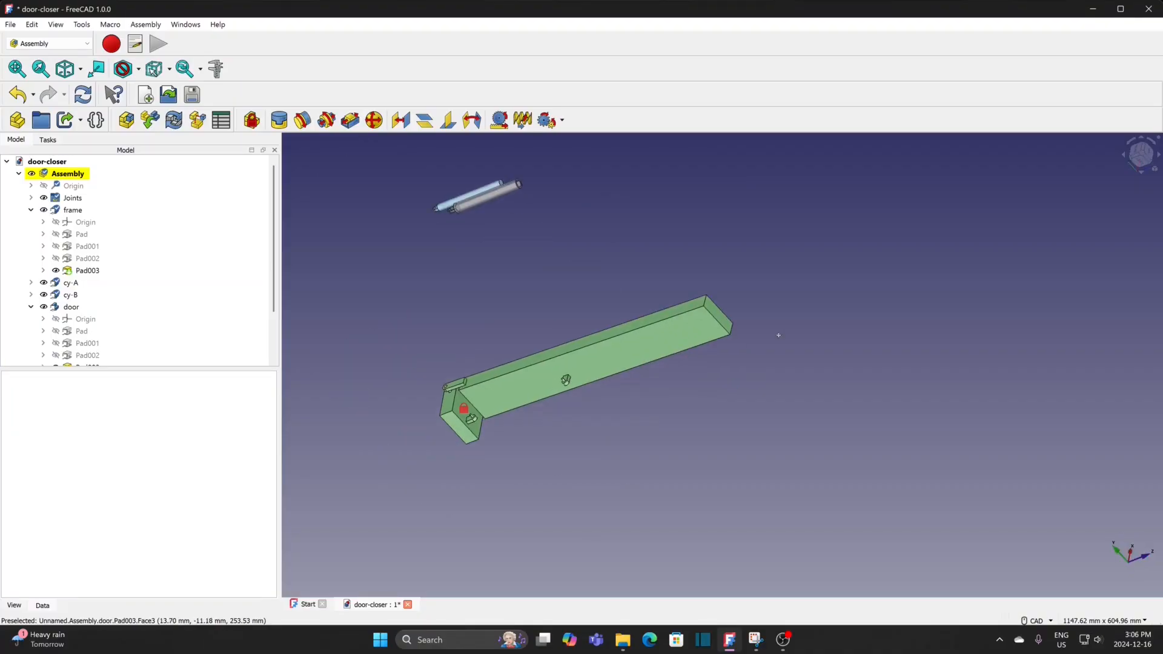
pyautogui.moveTo(779, 335); pyautogui.dragTo(808, 363, button='middle')
pyautogui.scroll(2, 557, 429)
pyautogui.scroll(-2, 555, 405)
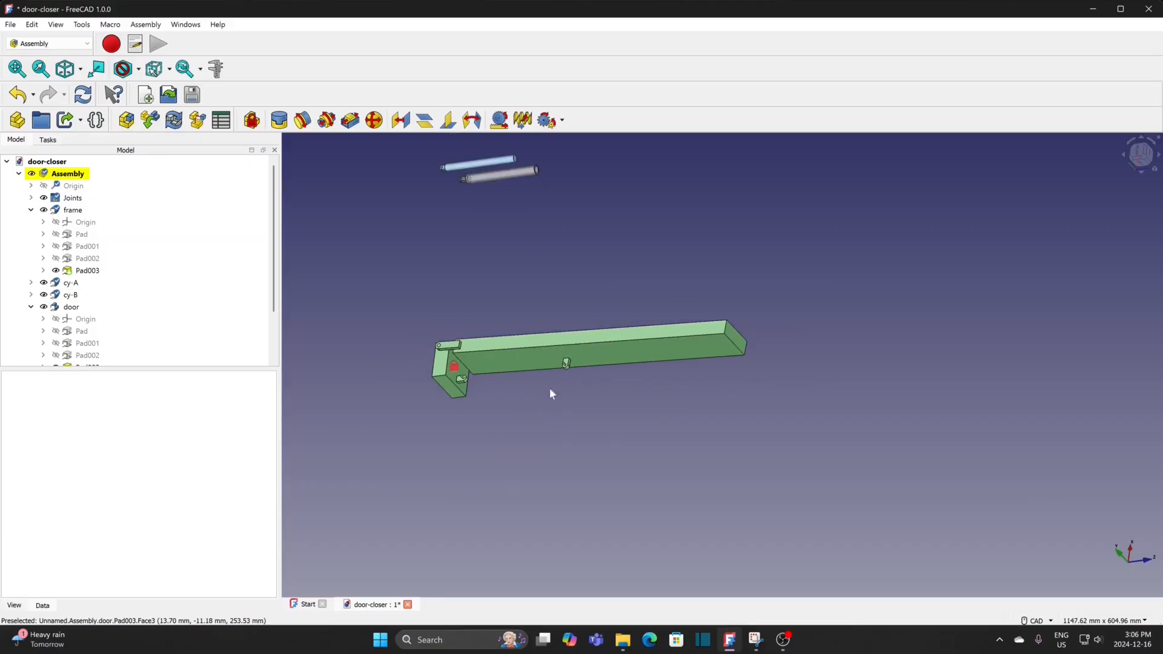
# Move cylinders cy-B and cy-A from above the door to the free space below it.
pyautogui.moveTo(498, 177); pyautogui.dragTo(518, 459)
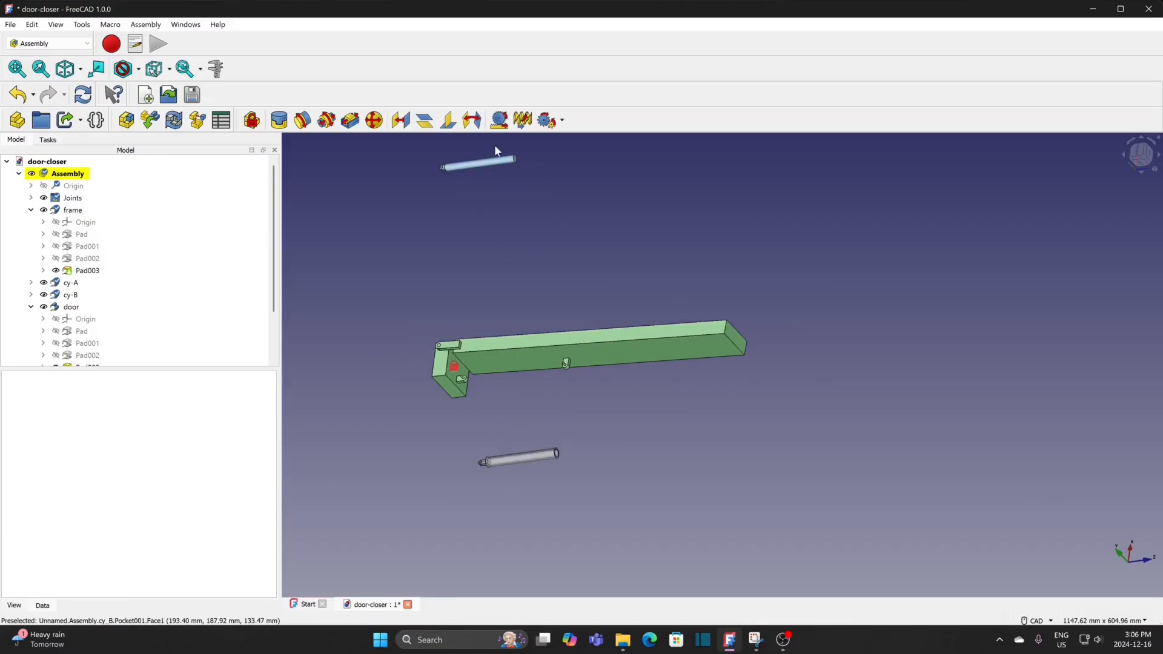
pyautogui.moveTo(485, 162); pyautogui.dragTo(649, 453)
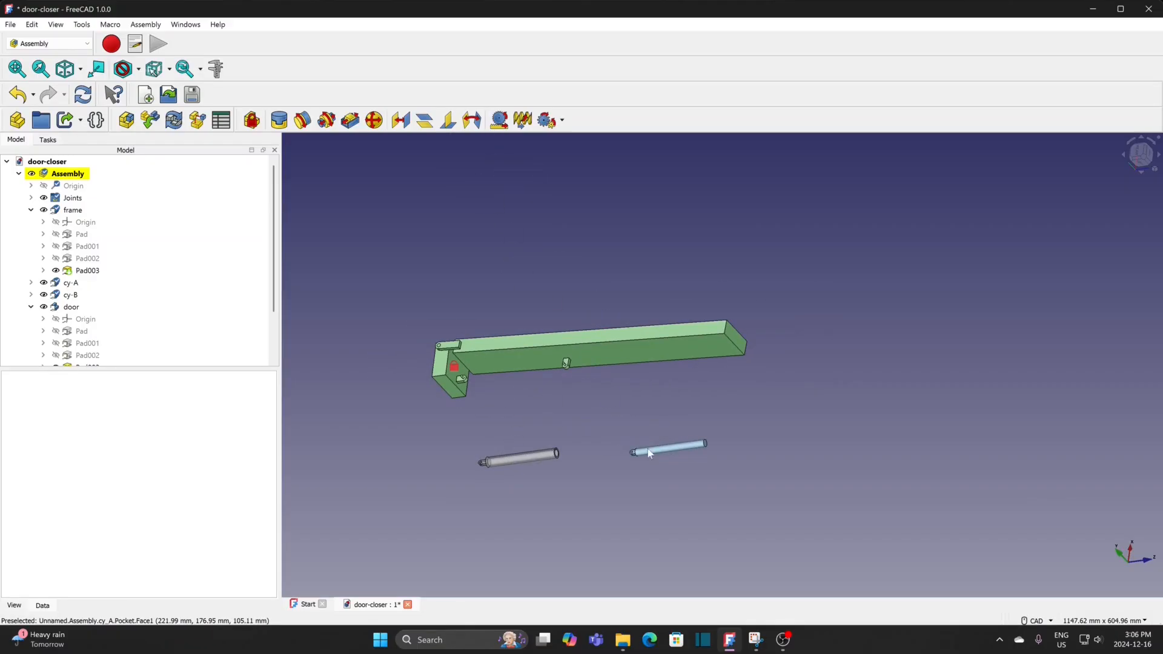
pyautogui.scroll(2, 528, 407)
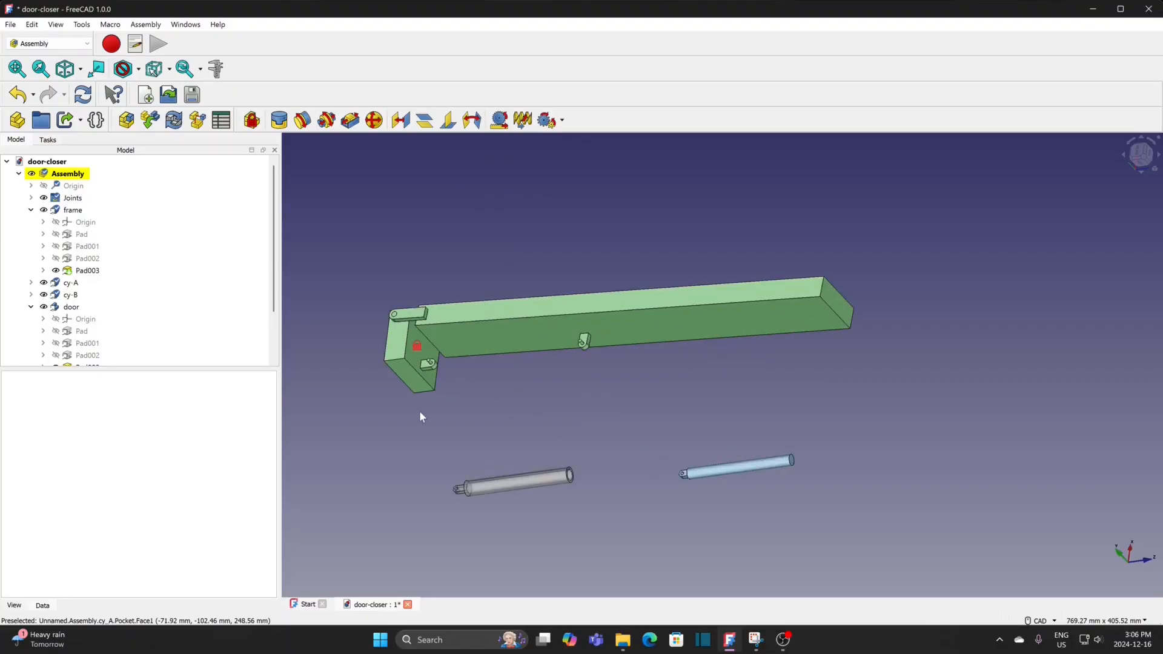
pyautogui.scroll(2, 420, 412)
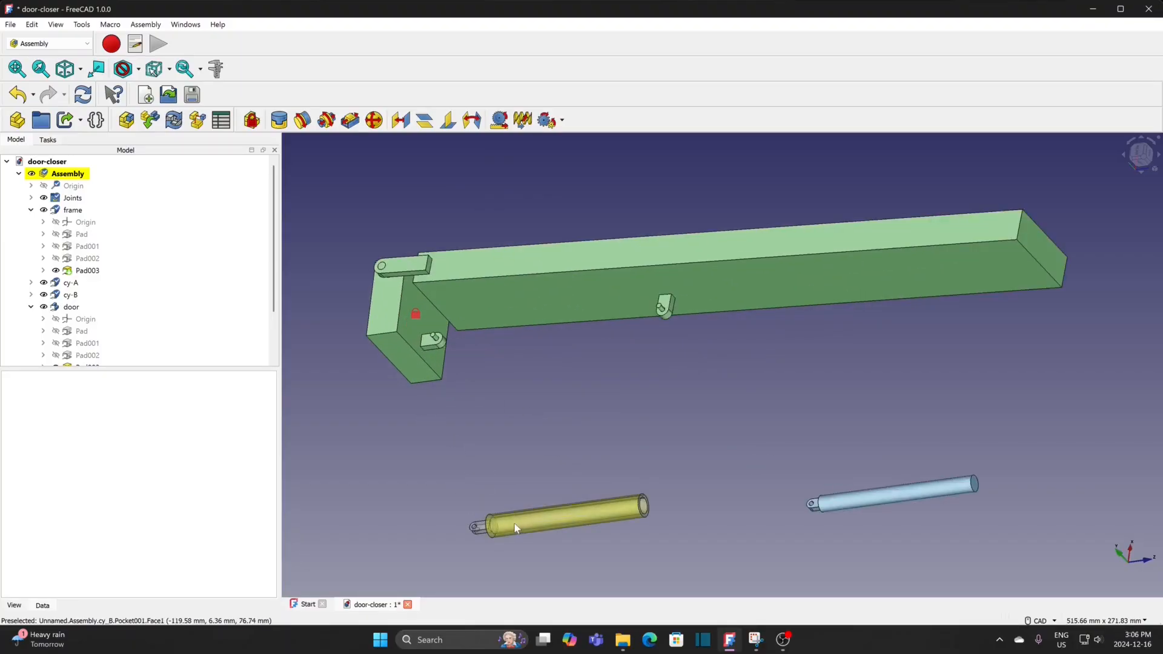
# Bring cy-B close to the frame's bracket and connect its eye hole to the bracket pin with a Revolute joint.
pyautogui.moveTo(520, 509); pyautogui.dragTo(510, 370)
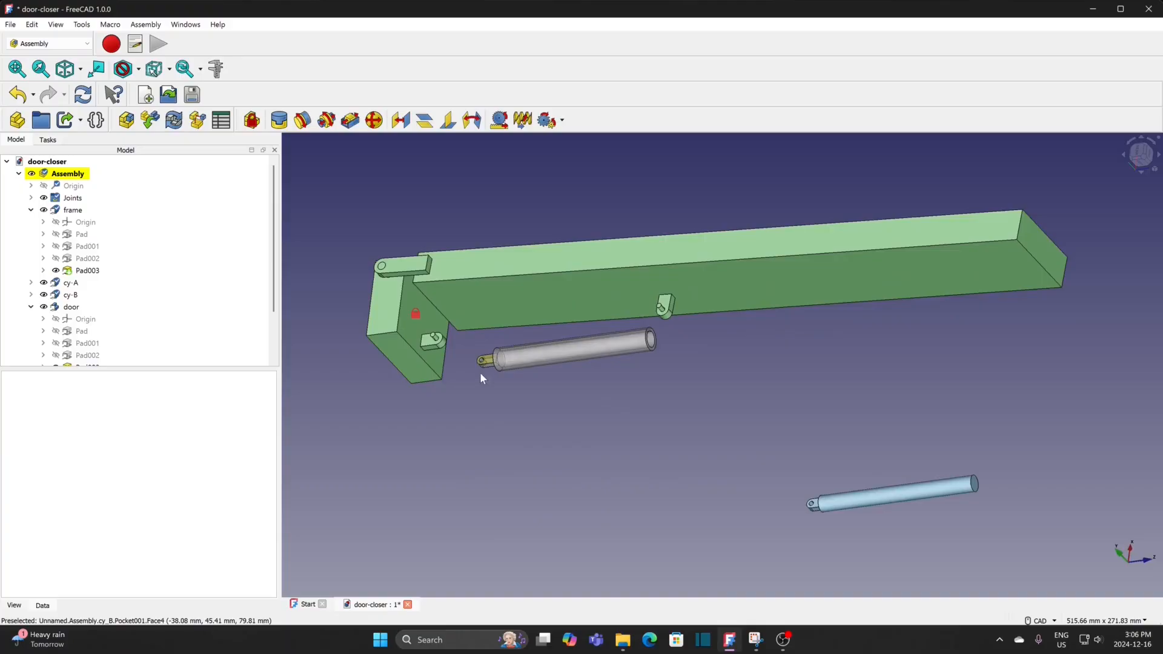
pyautogui.scroll(2, 480, 371)
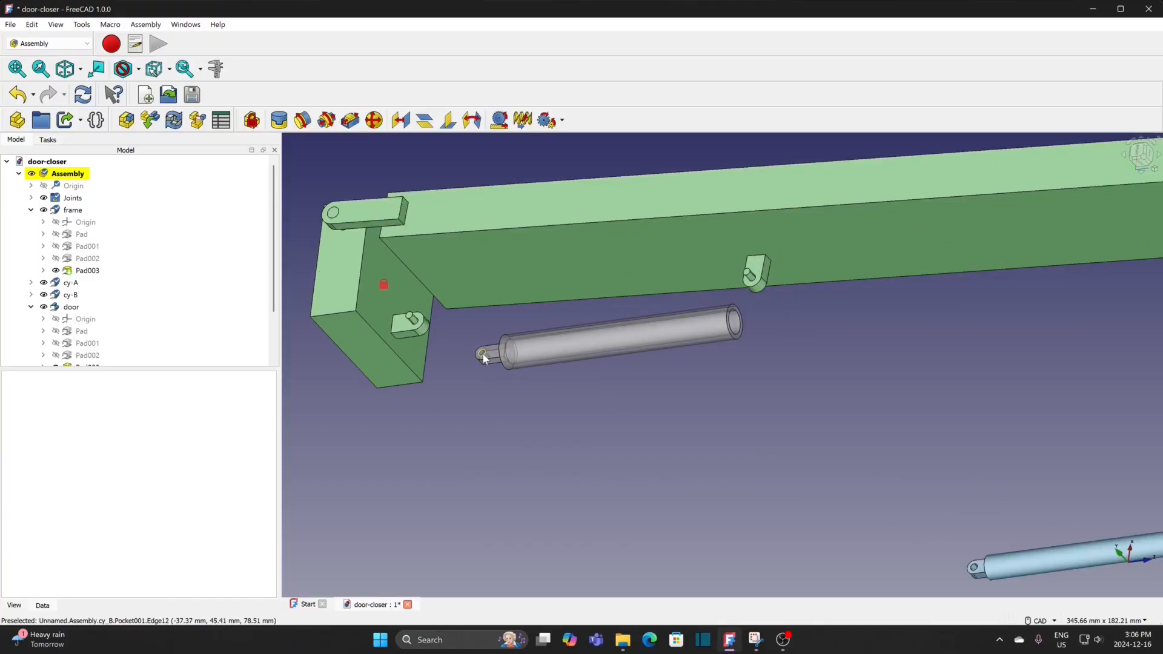
pyautogui.click(482, 353)
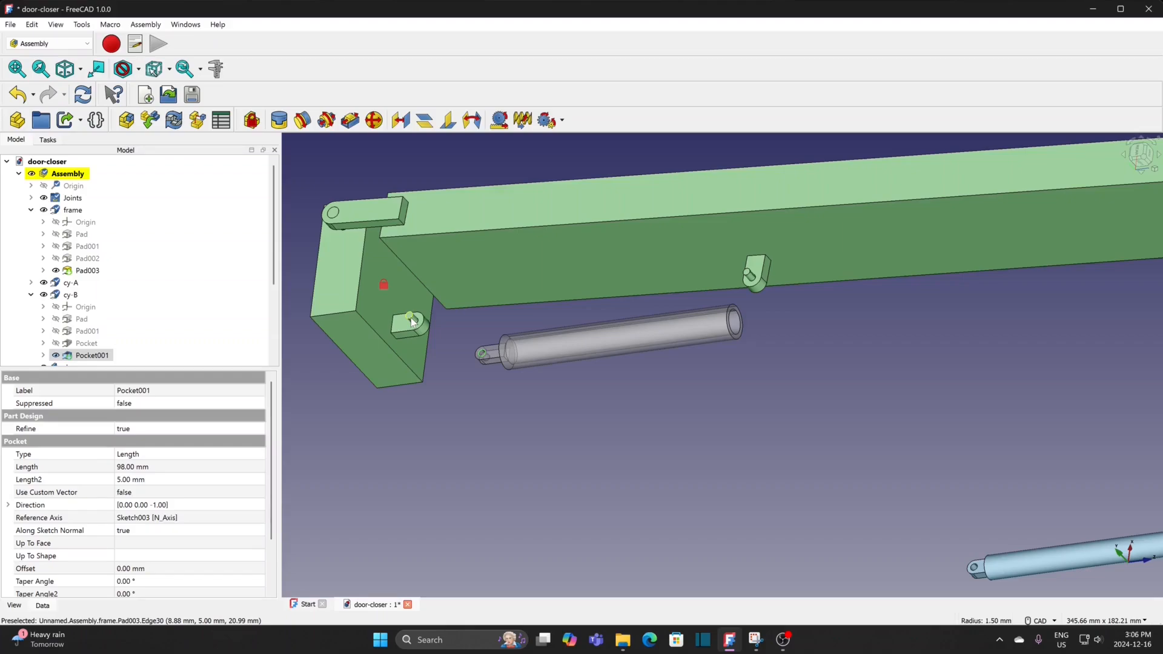
pyautogui.click(411, 317)
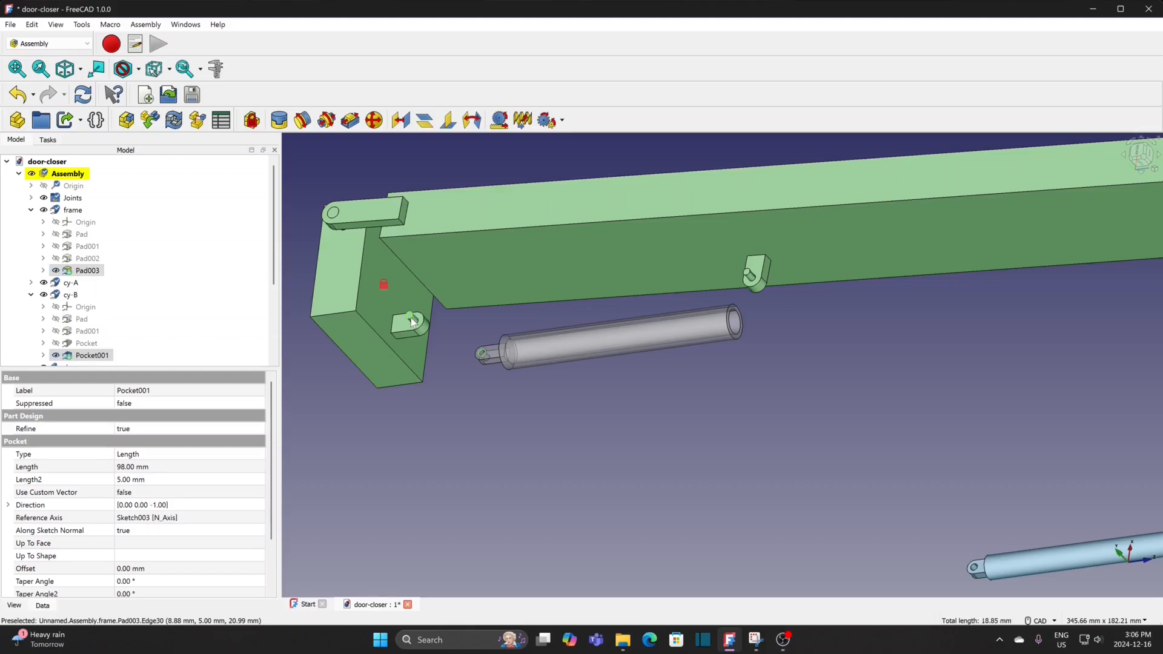
pyautogui.click(303, 121)
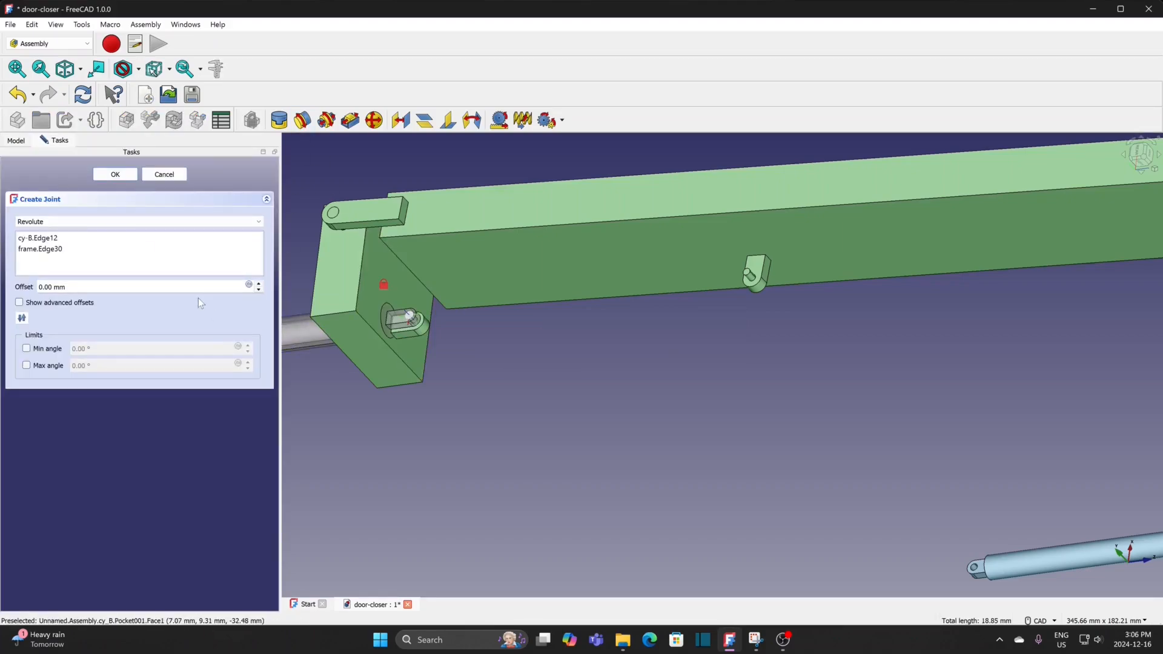
pyautogui.click(115, 175)
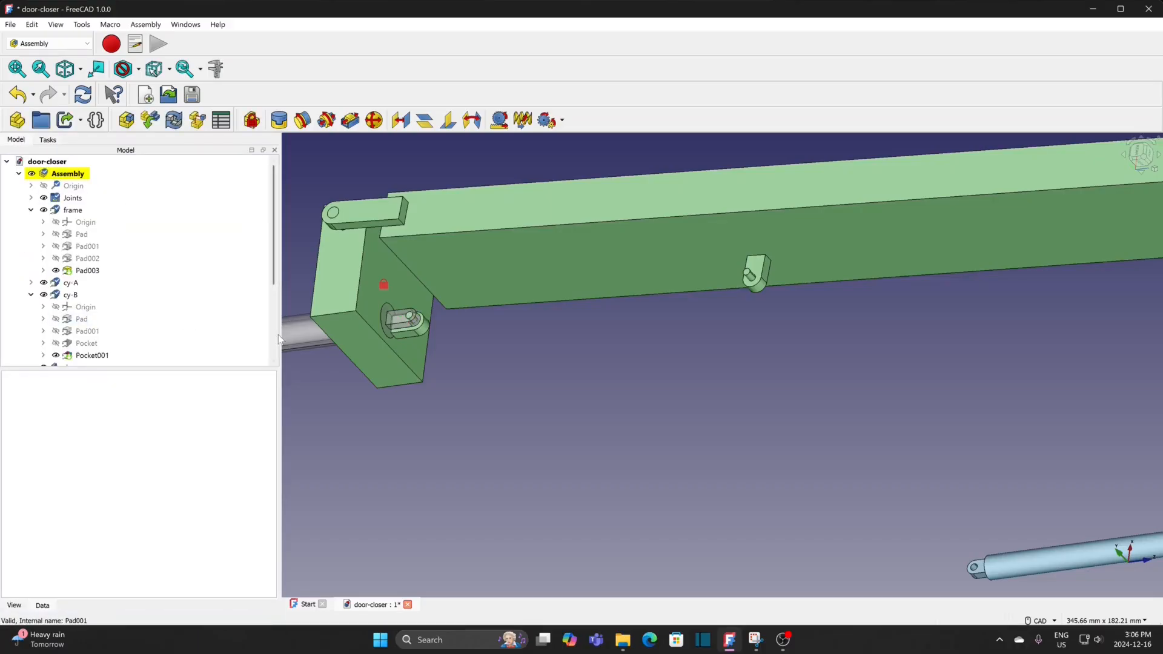
# Swing cy-B toward the door, bring cy-A beside it, and connect cy-B's bore to cy-A's outer face with a reversed Cylindrical joint.
pyautogui.moveTo(607, 364); pyautogui.dragTo(642, 324)
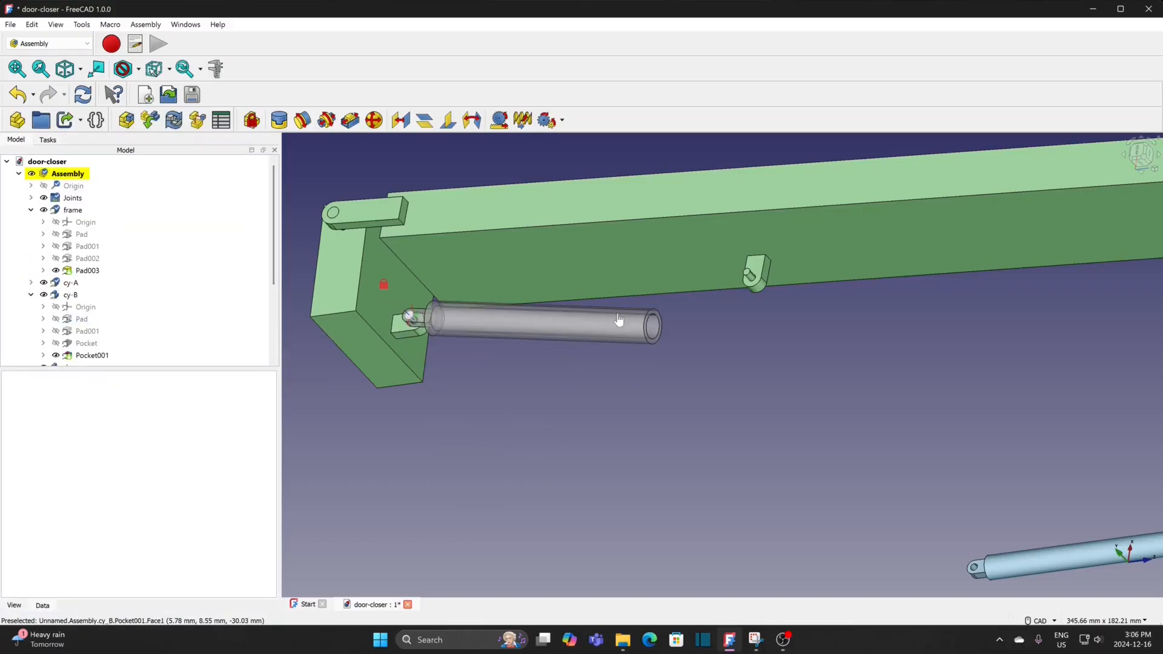
pyautogui.moveTo(1045, 558); pyautogui.dragTo(655, 373)
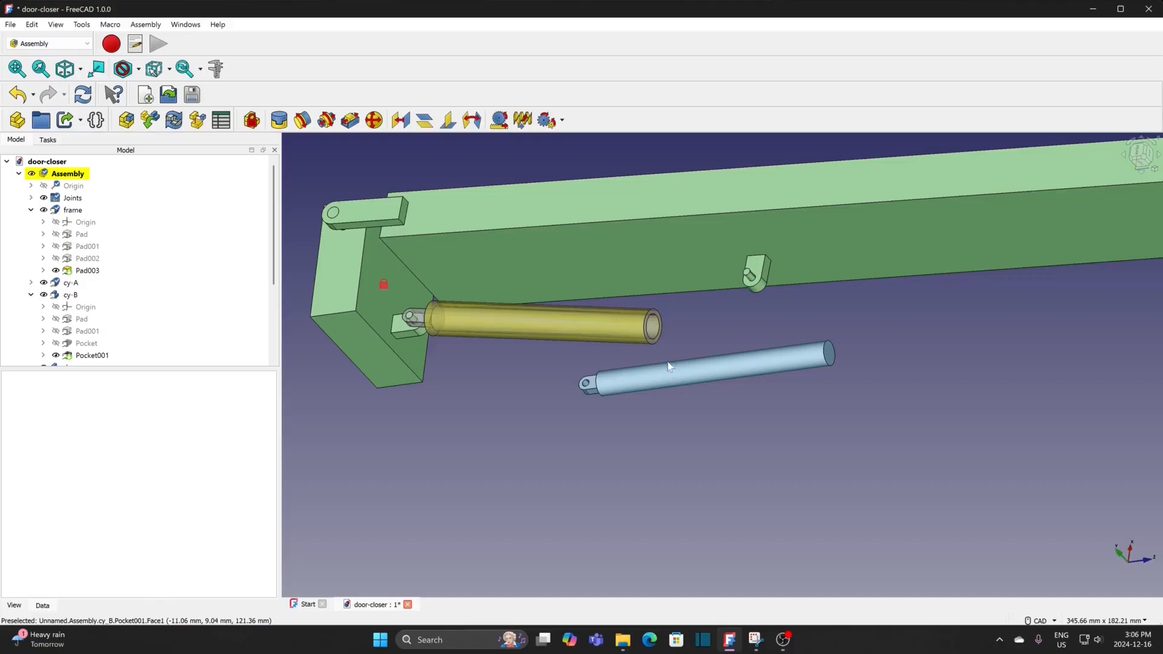
pyautogui.click(654, 333)
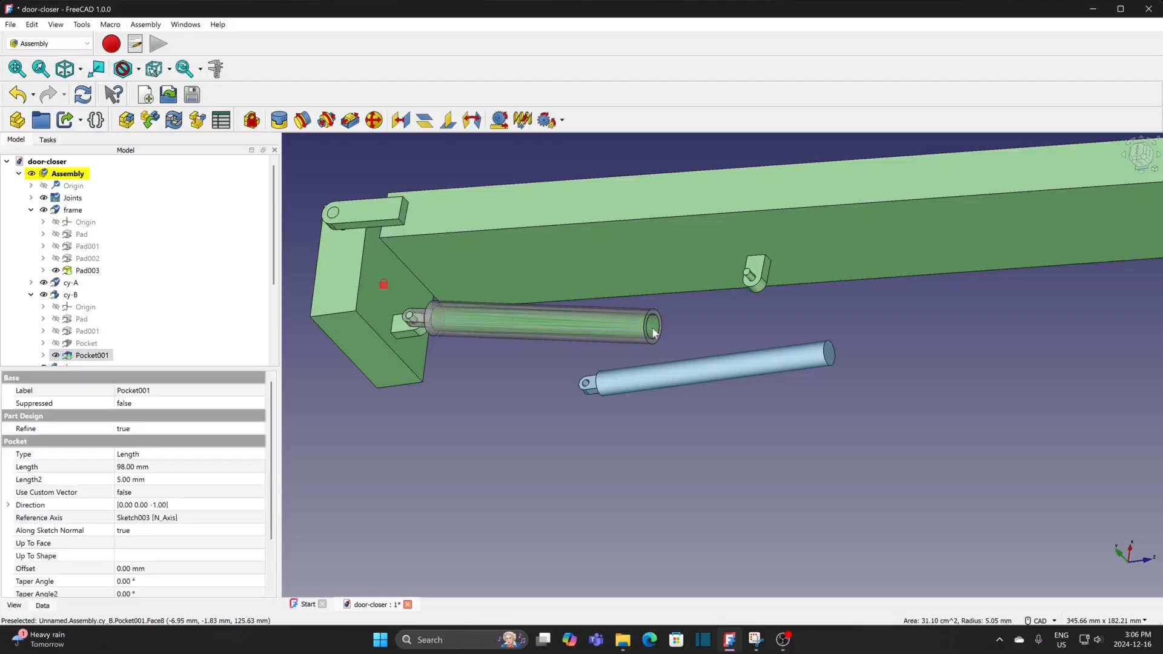
pyautogui.keyDown('ctrl'); pyautogui.click(671, 372); pyautogui.keyUp('ctrl')
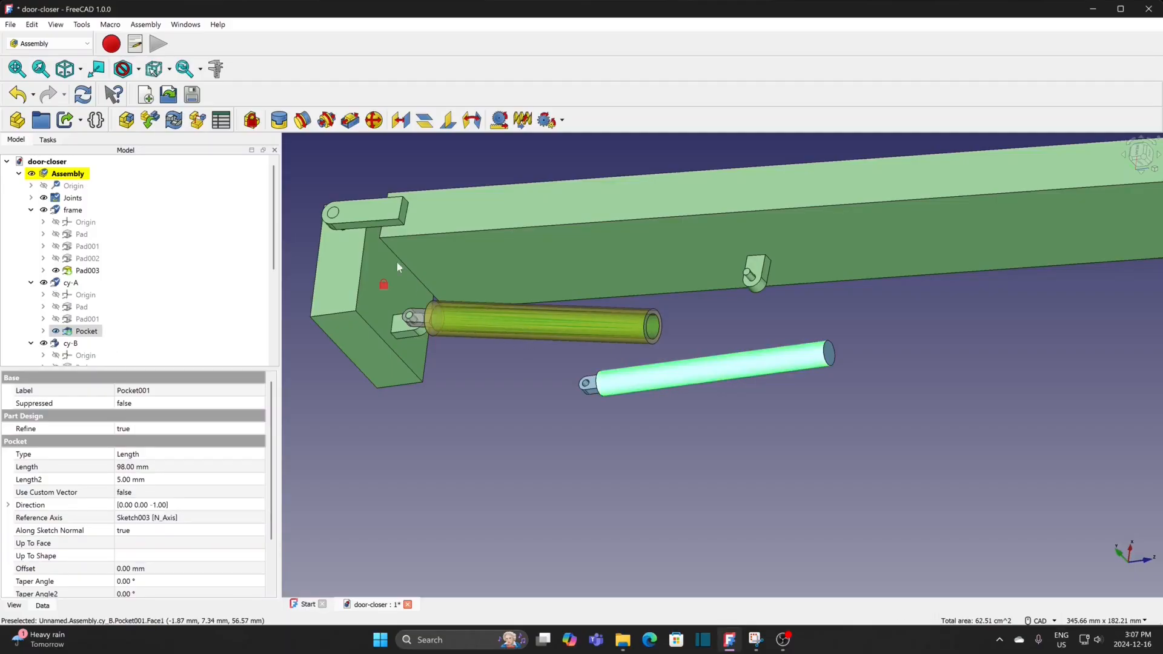
pyautogui.click(326, 120)
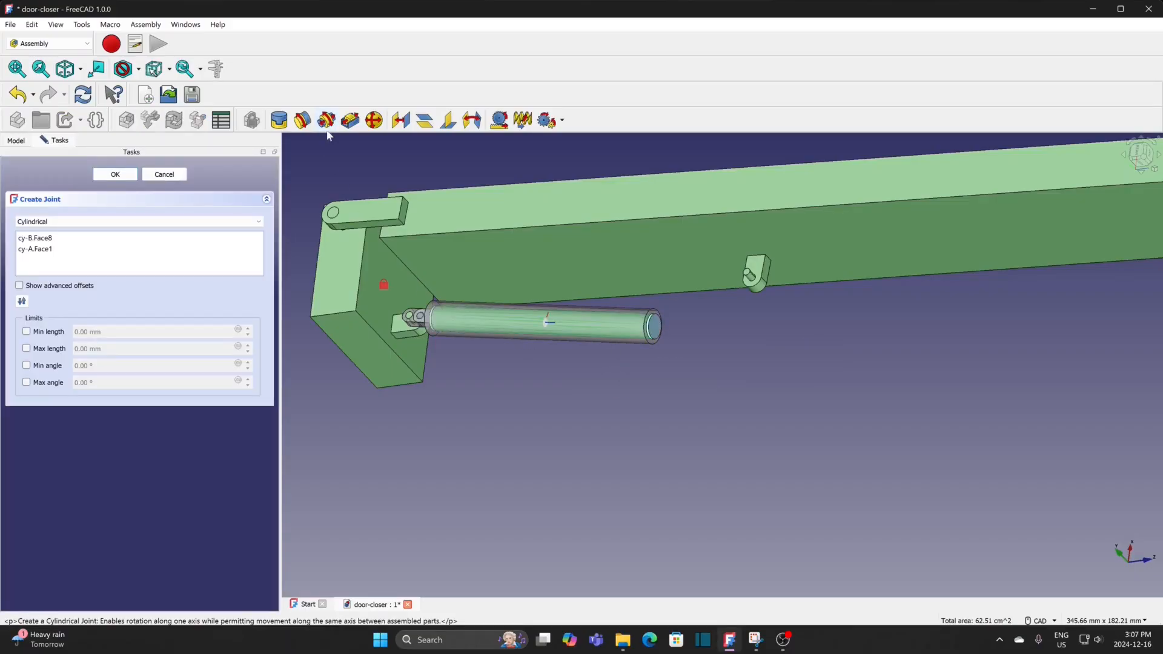
pyautogui.click(22, 302)
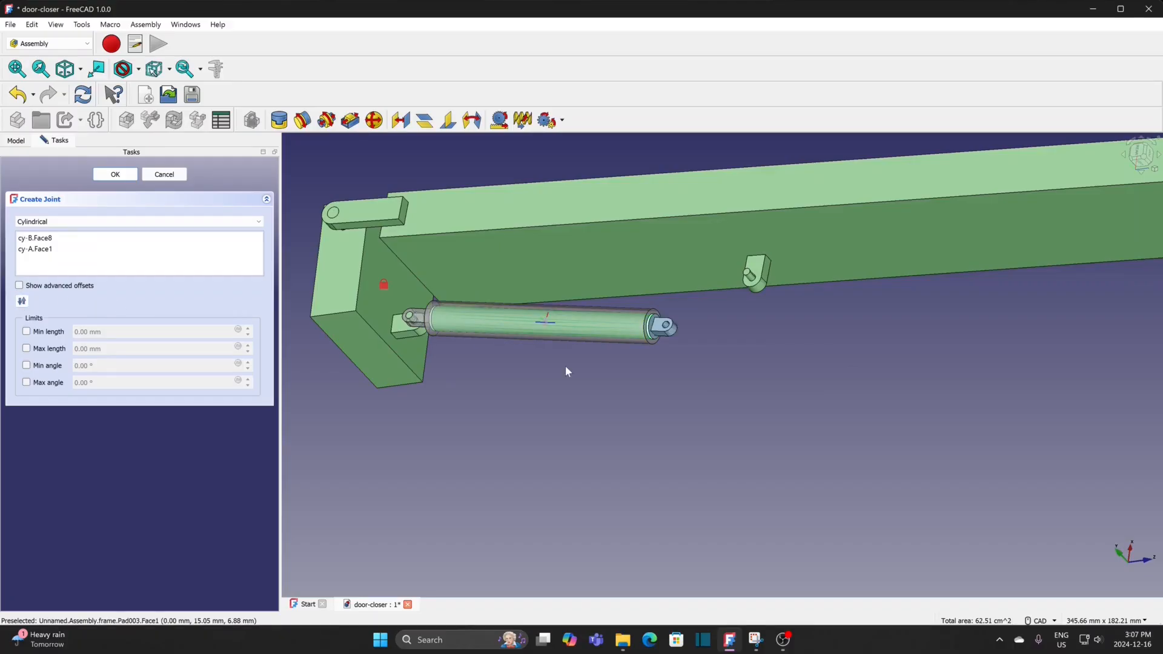
pyautogui.click(115, 175)
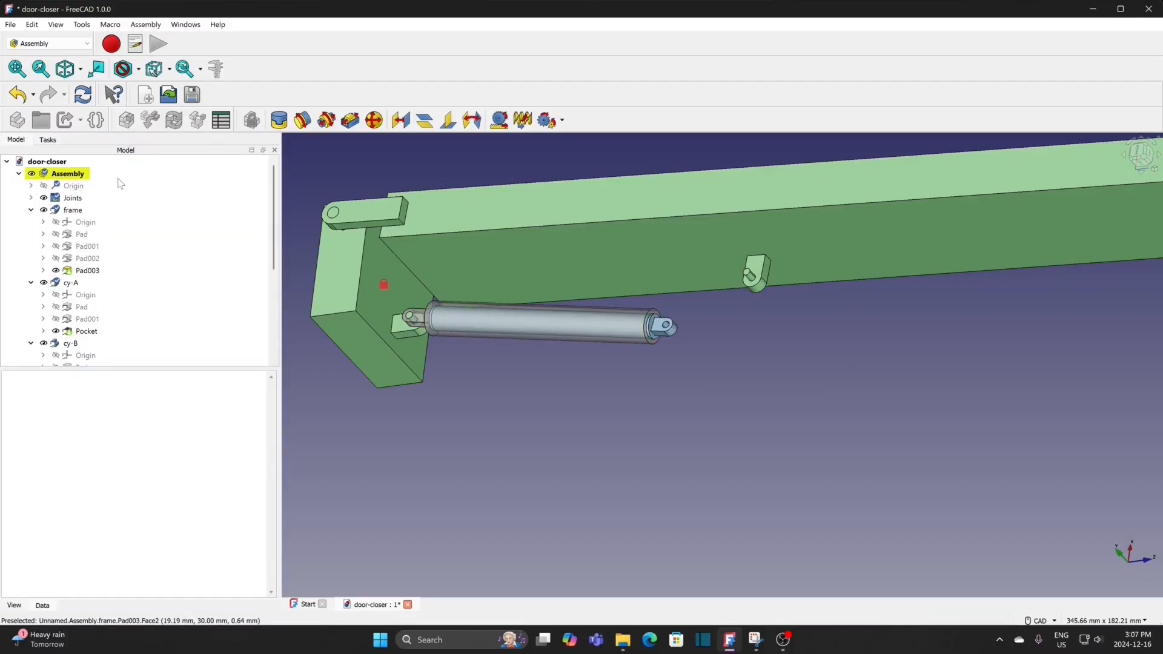
# Slide cy-A partly out of cy-B and connect its eye hole to the door bracket's pin with a Revolute joint.
pyautogui.moveTo(664, 331); pyautogui.dragTo(750, 332)
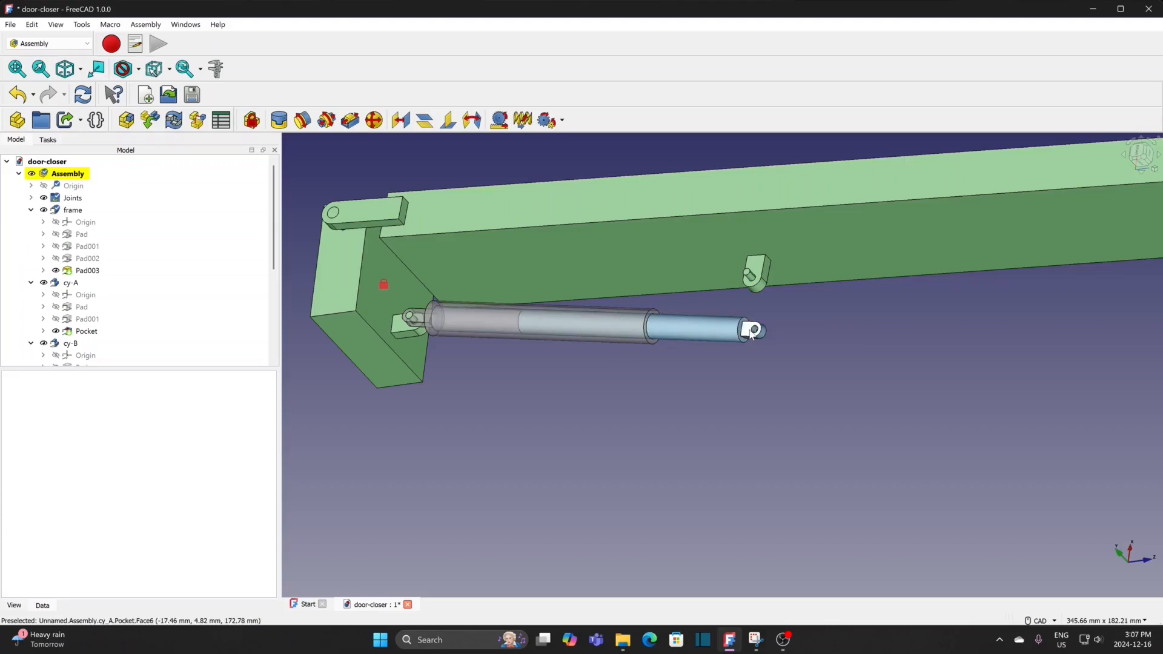
pyautogui.scroll(3, 775, 337)
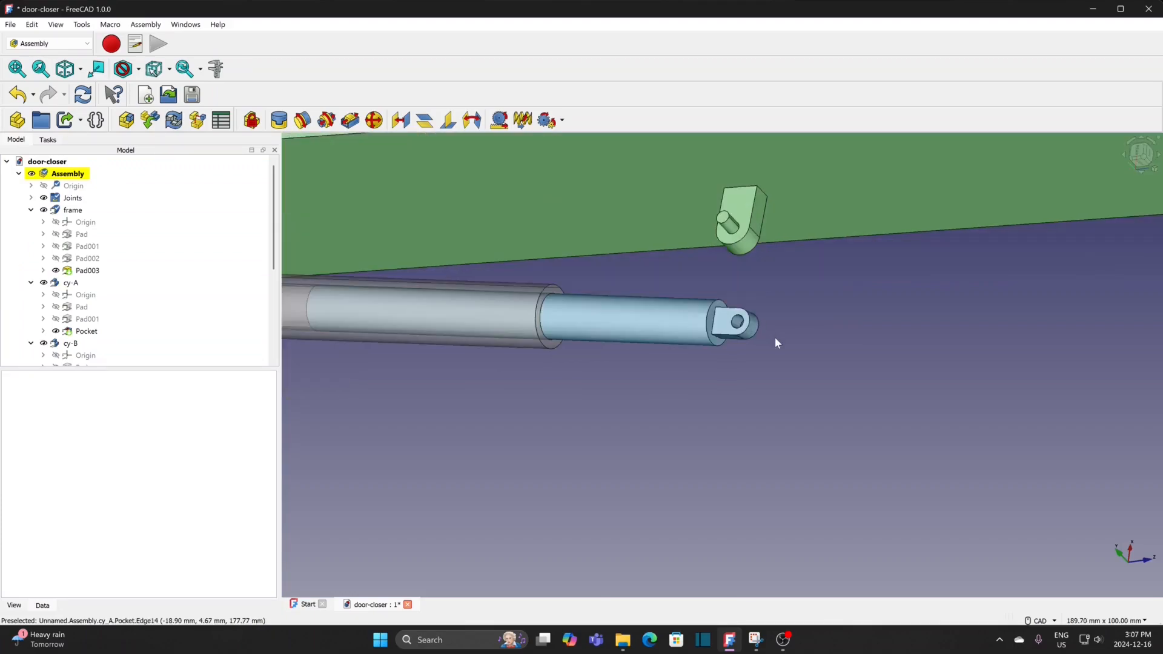
pyautogui.click(736, 321)
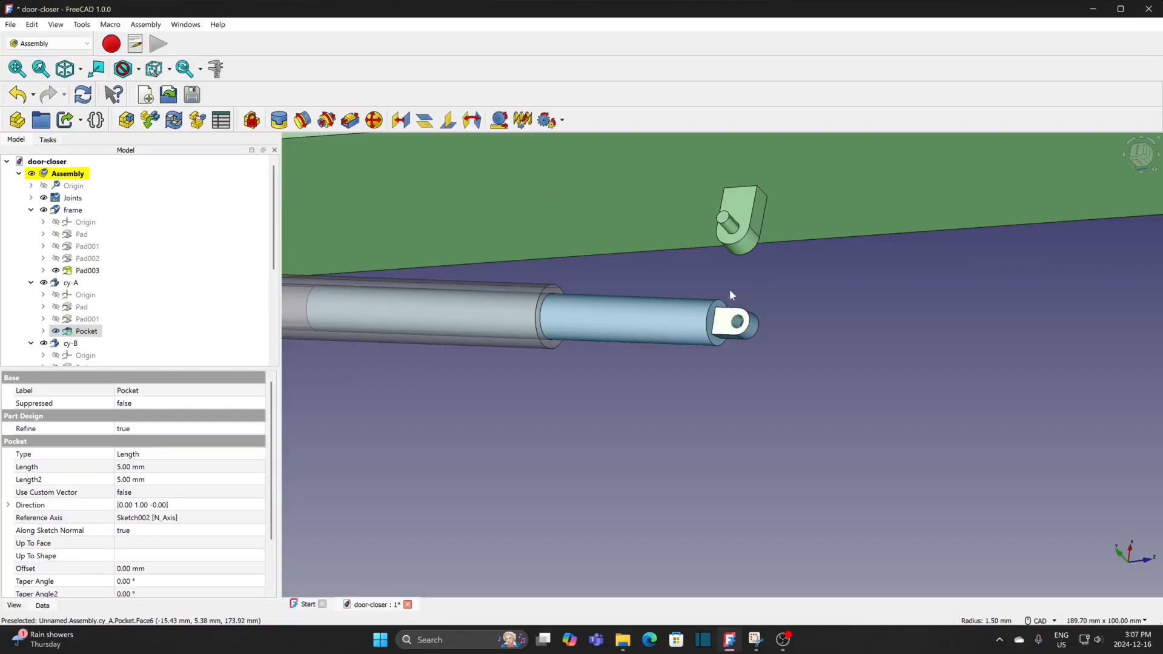
pyautogui.click(727, 220)
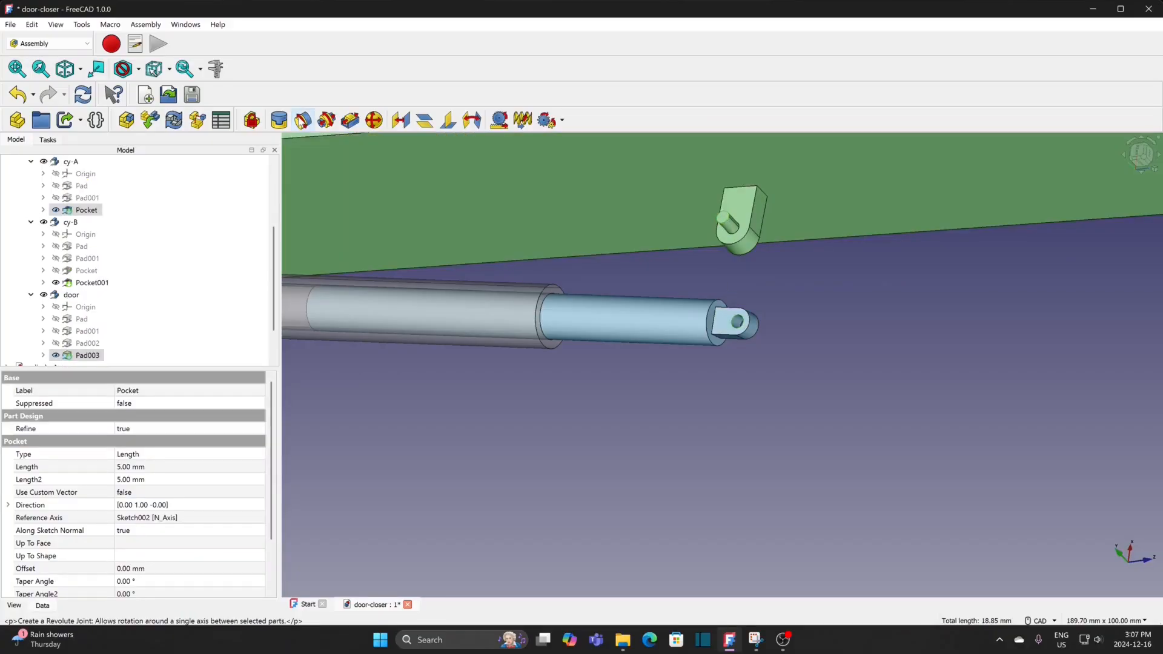
pyautogui.click(303, 120)
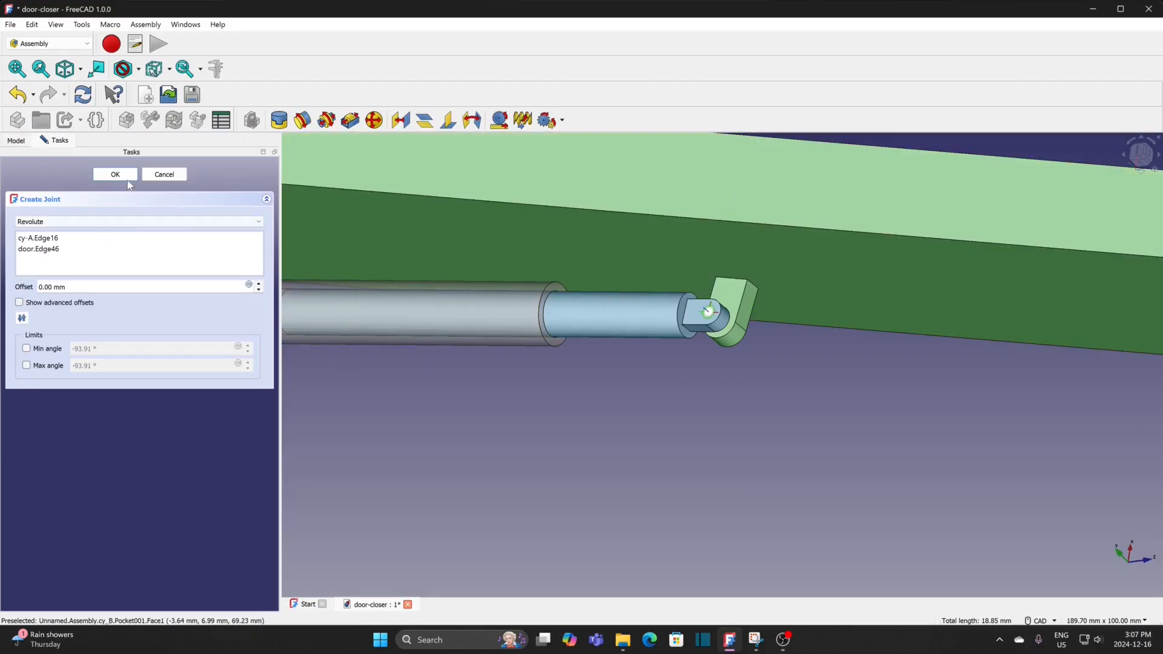
pyautogui.click(115, 174)
pyautogui.scroll(-3, 569, 504)
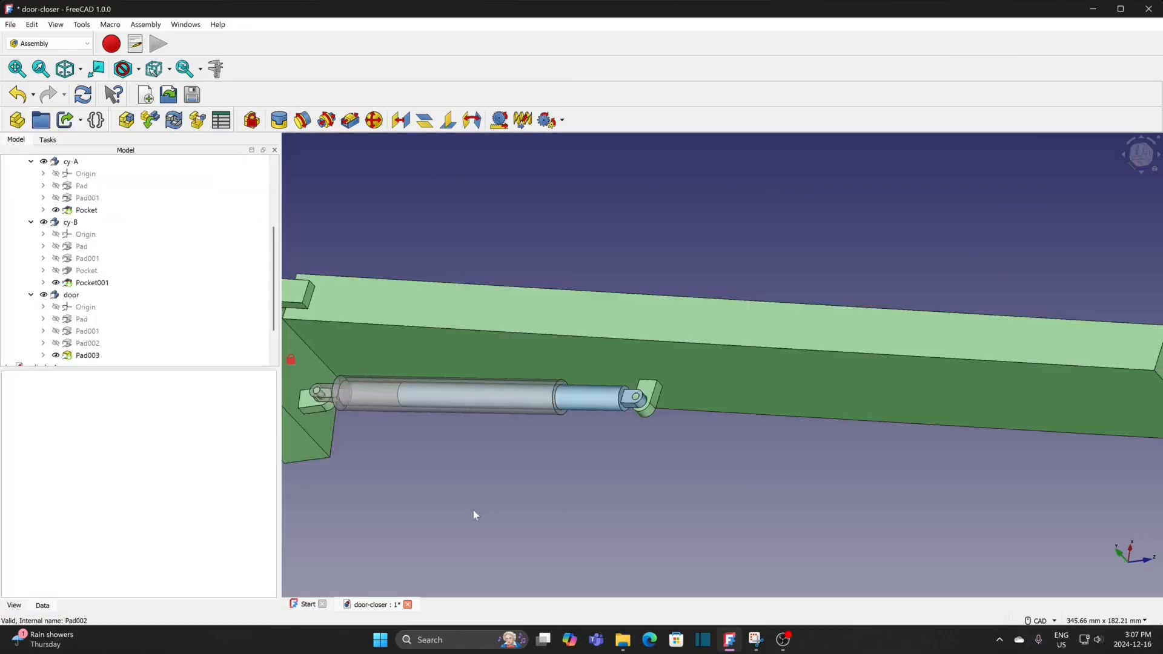
# Swing the door in the straight-on view to check that both cylinders follow its motion.
pyautogui.scroll(-2, 474, 510)
pyautogui.moveTo(767, 555); pyautogui.dragTo(838, 272, button='middle')
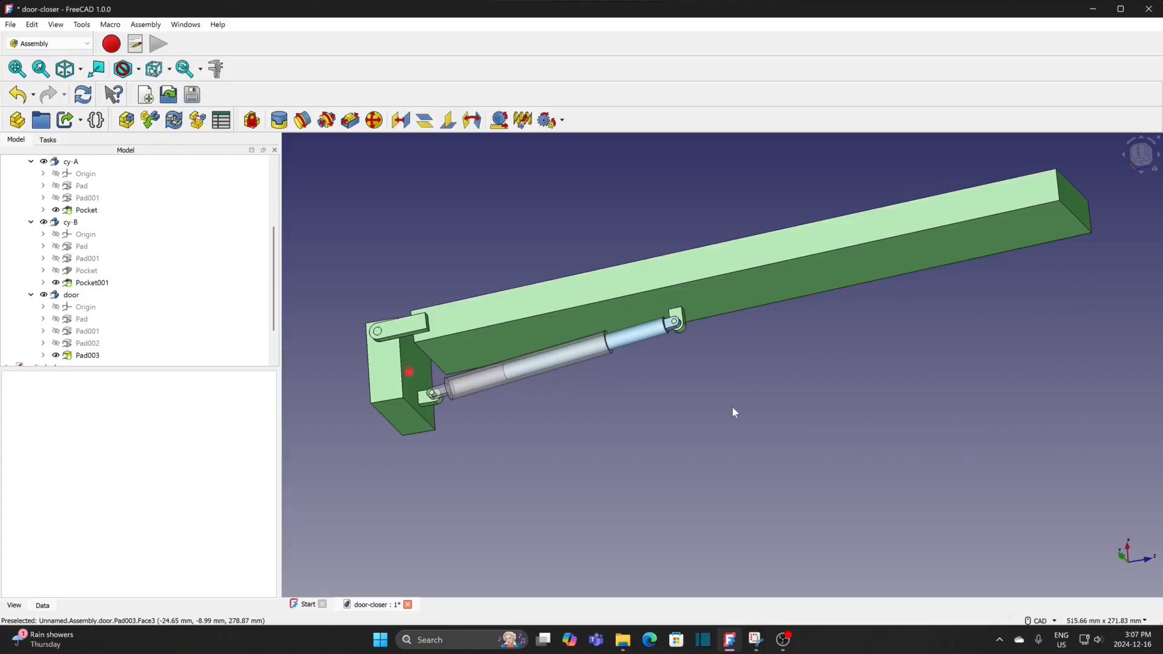
pyautogui.click(1142, 155)
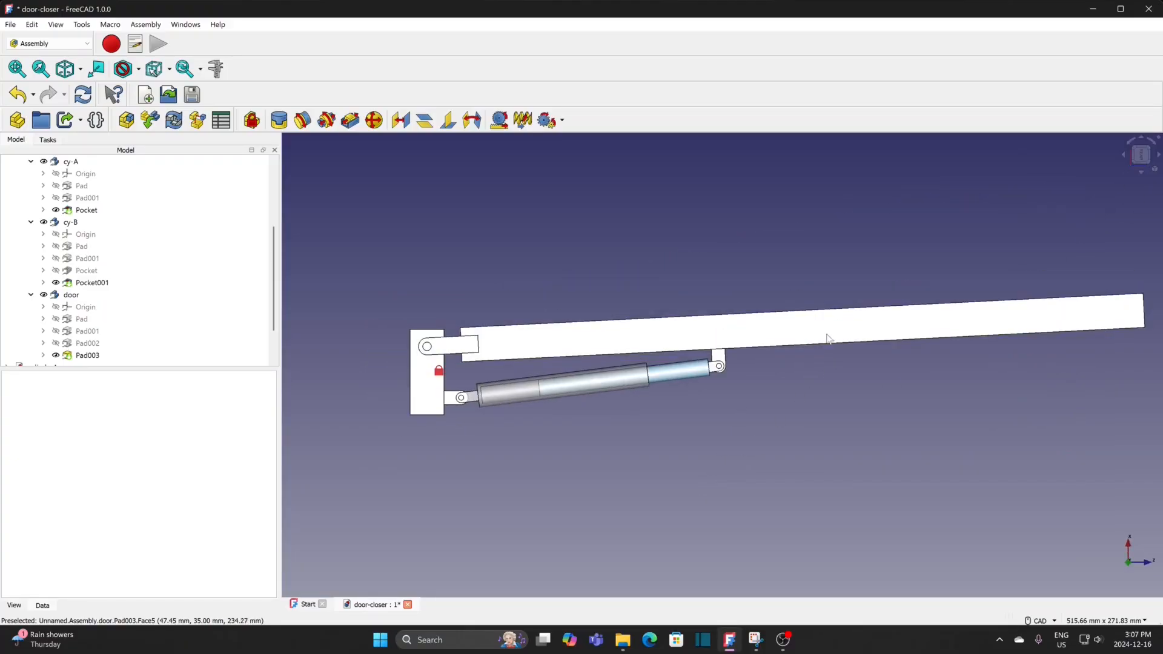
pyautogui.moveTo(765, 345)
pyautogui.mouseDown()
pyautogui.moveTo(753, 273)
pyautogui.moveTo(753, 340)
pyautogui.mouseUp()
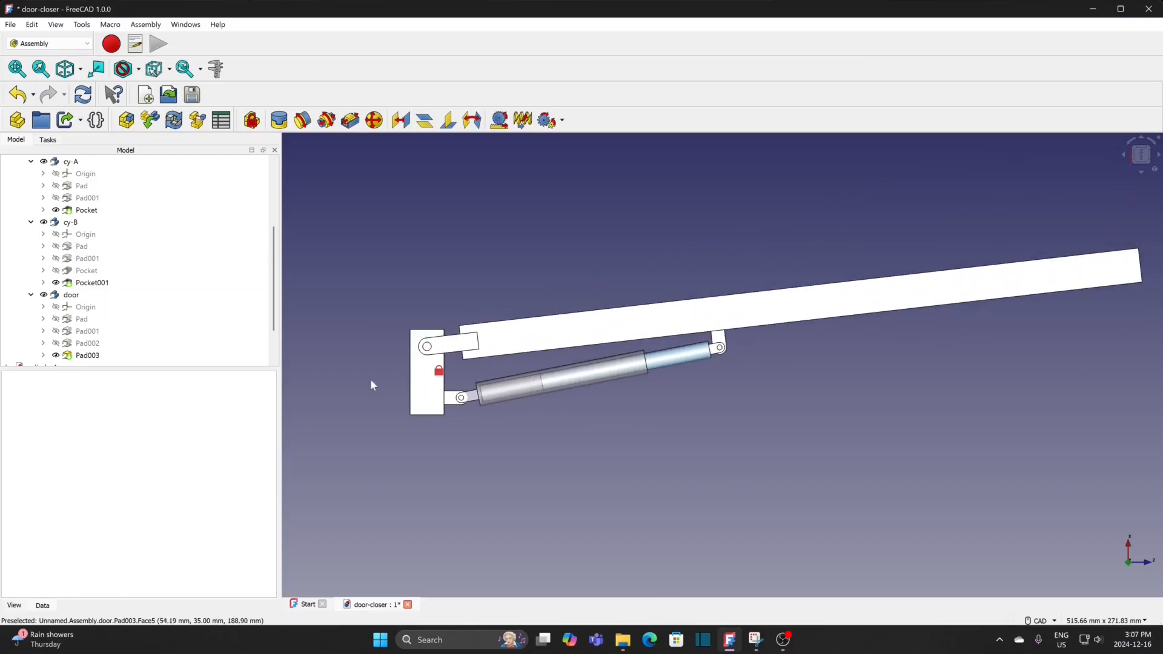
# Edit the Revolute joint between the door and frame, and enable its maximum angle limit at -90°.
pyautogui.click(430, 353)
pyautogui.scroll(3, 275, 315)
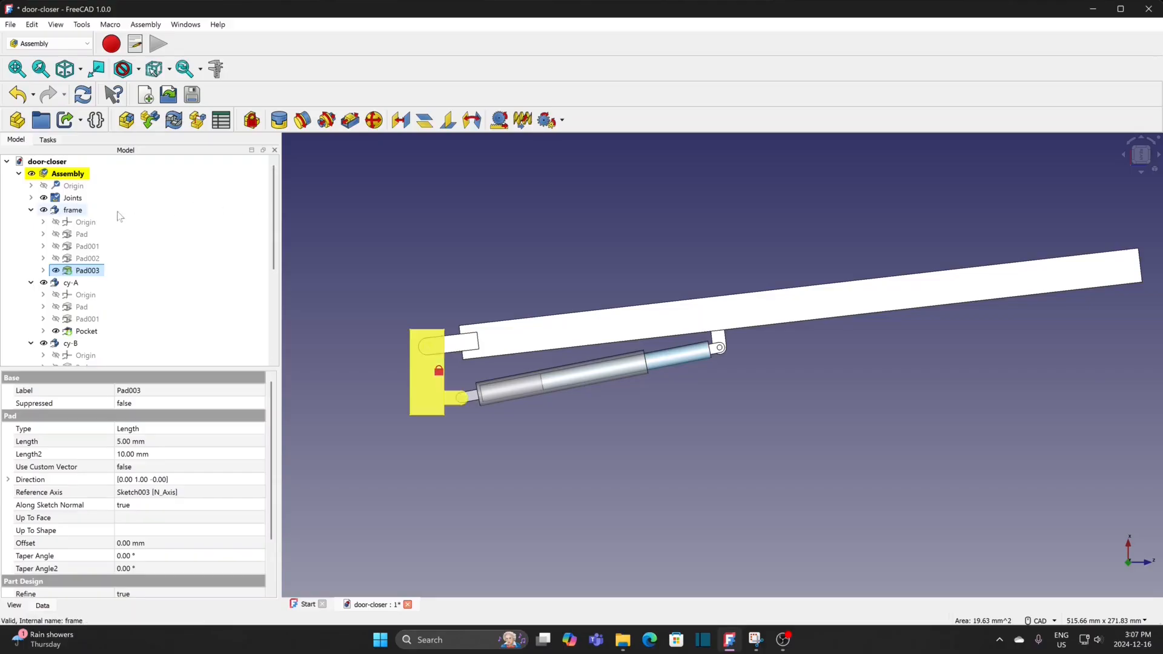
pyautogui.click(31, 198)
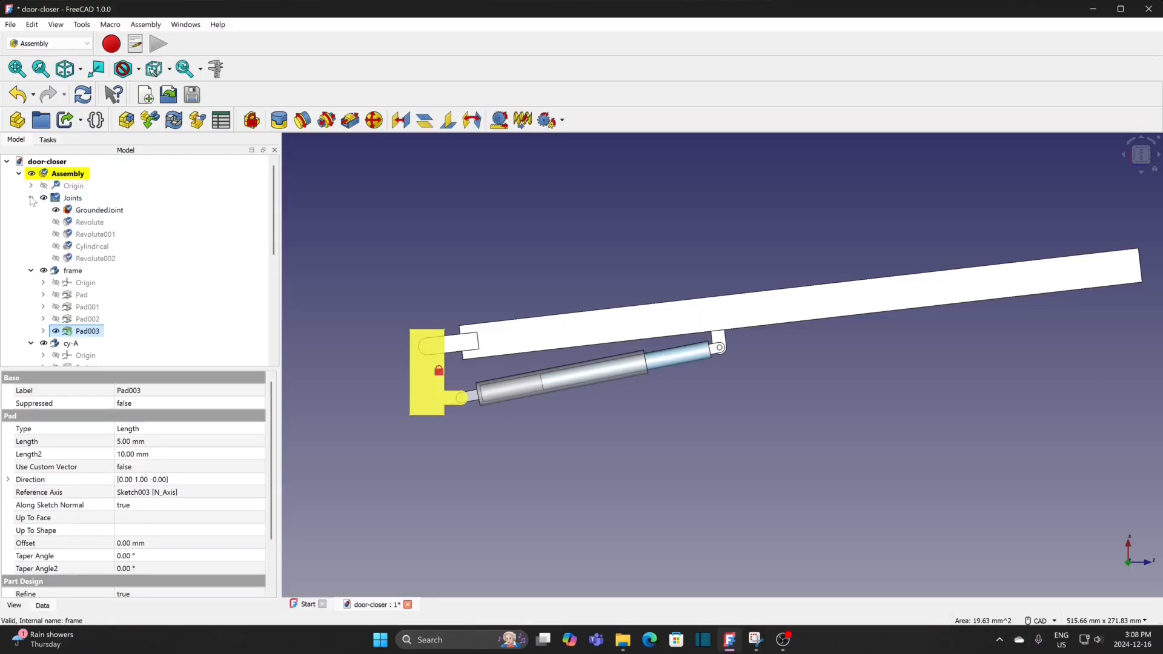
pyautogui.doubleClick(90, 222)
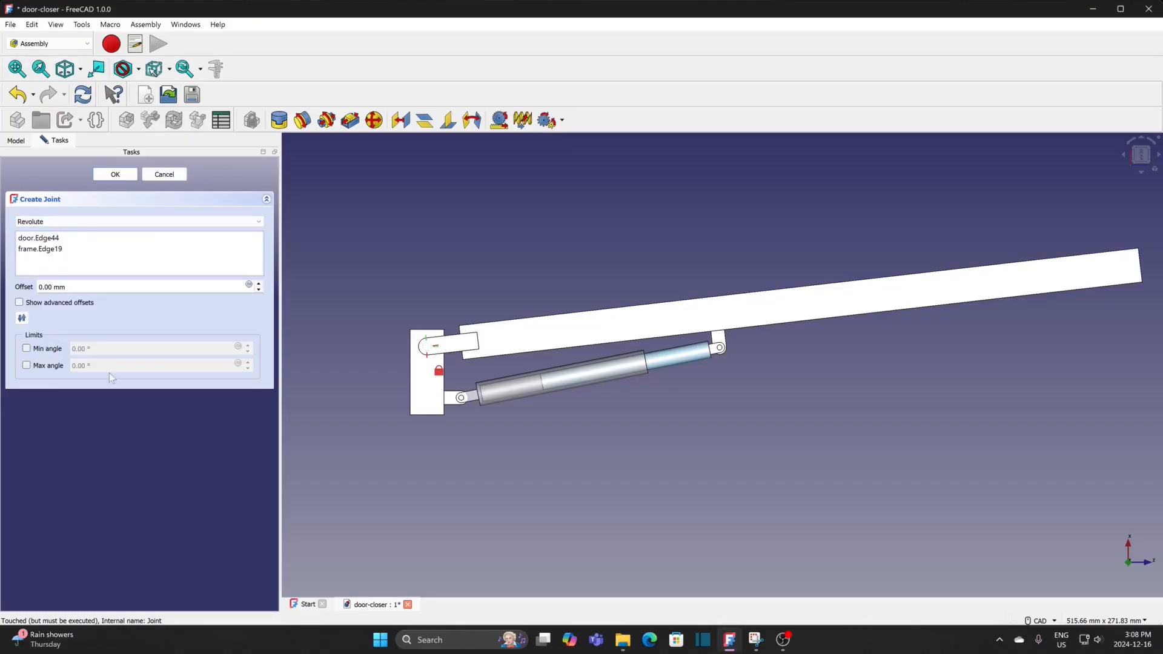
pyautogui.moveTo(927, 312); pyautogui.dragTo(525, 354)
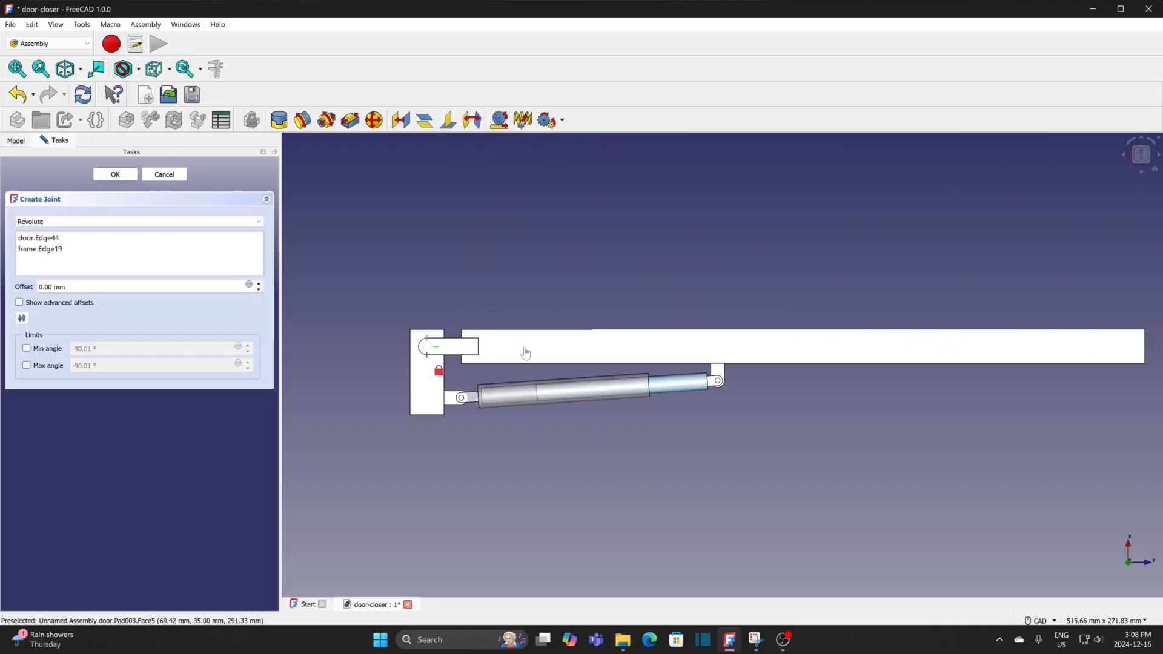
pyautogui.click(26, 349)
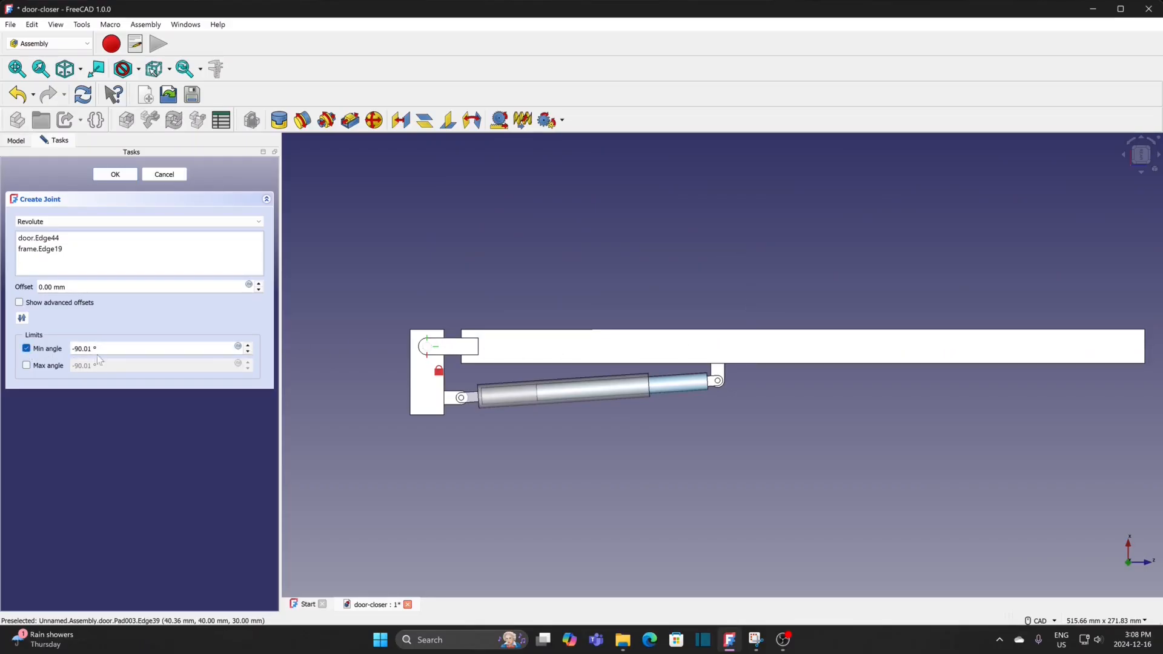
pyautogui.click(26, 366)
pyautogui.click(26, 349)
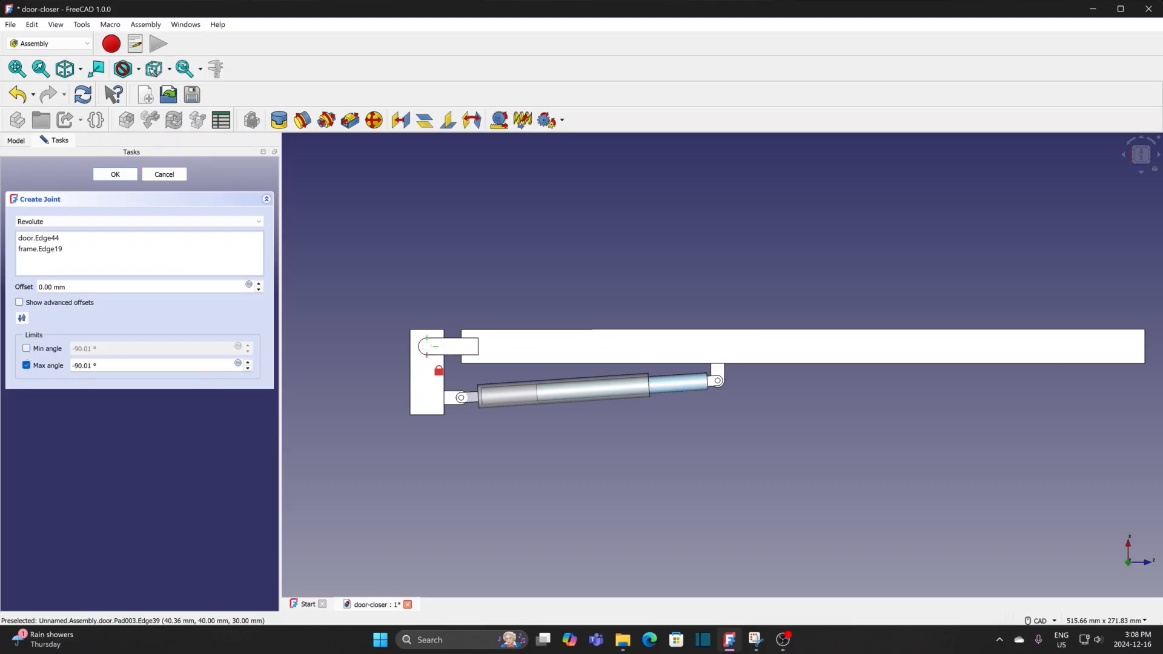
pyautogui.hotkey('ctrl', 'a')
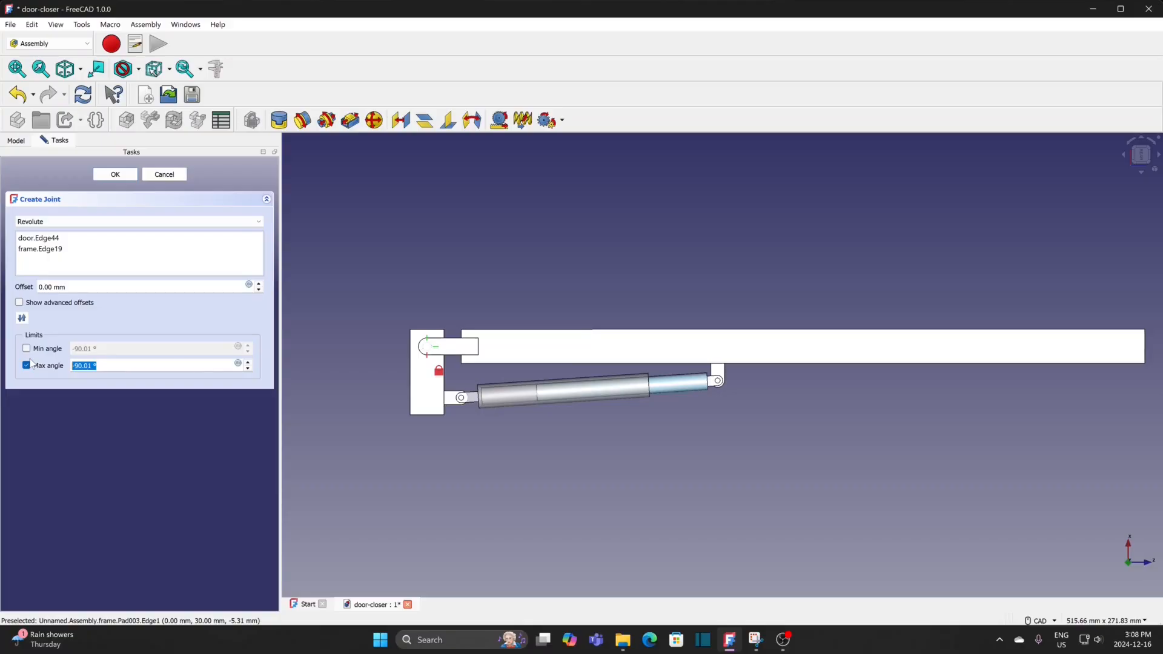
pyautogui.write('-90')
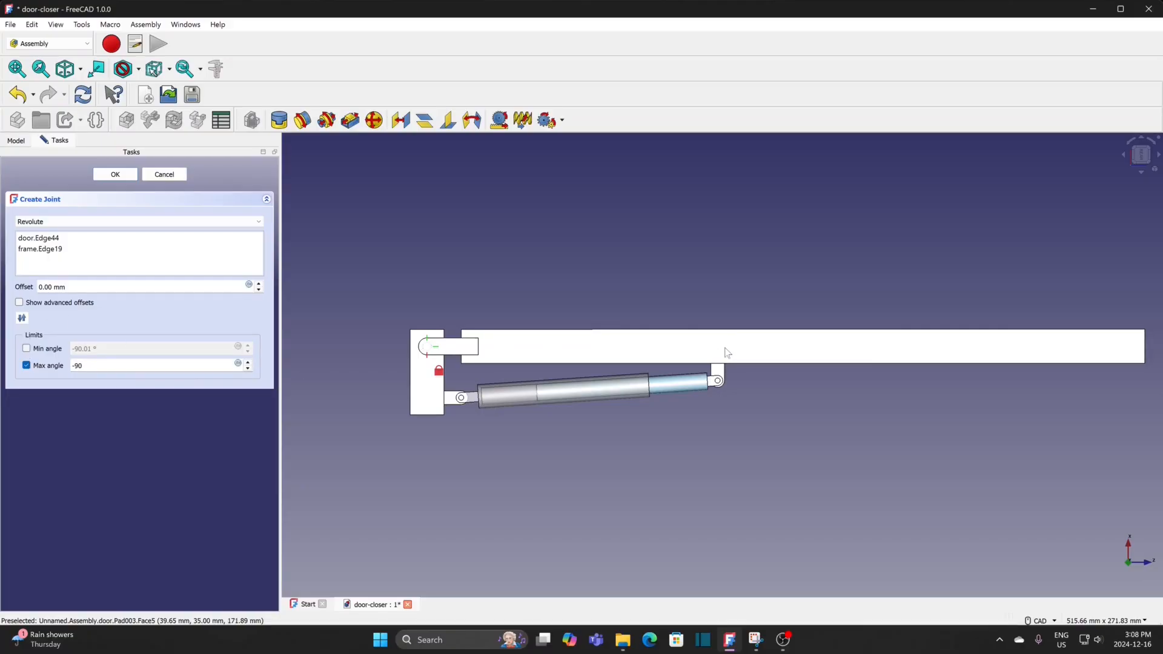
# Swing the door to its upright open position, enable a negative minimum angle limit for its Revolute joint, and apply the joint.
pyautogui.moveTo(727, 352); pyautogui.dragTo(429, 239)
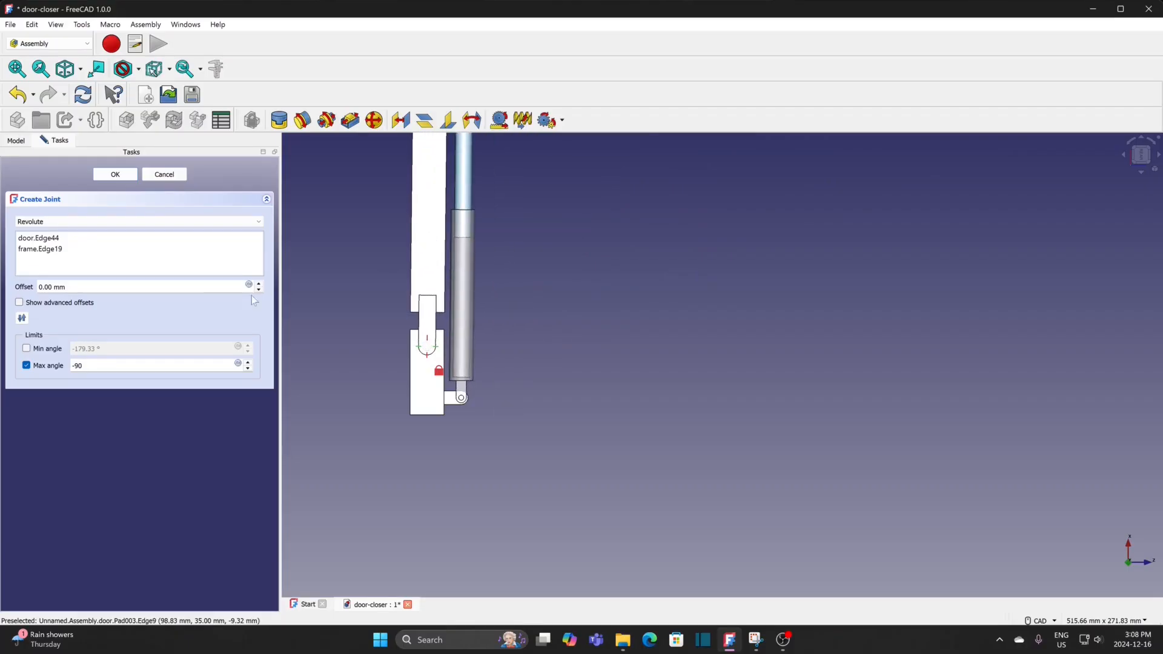
pyautogui.click(38, 354)
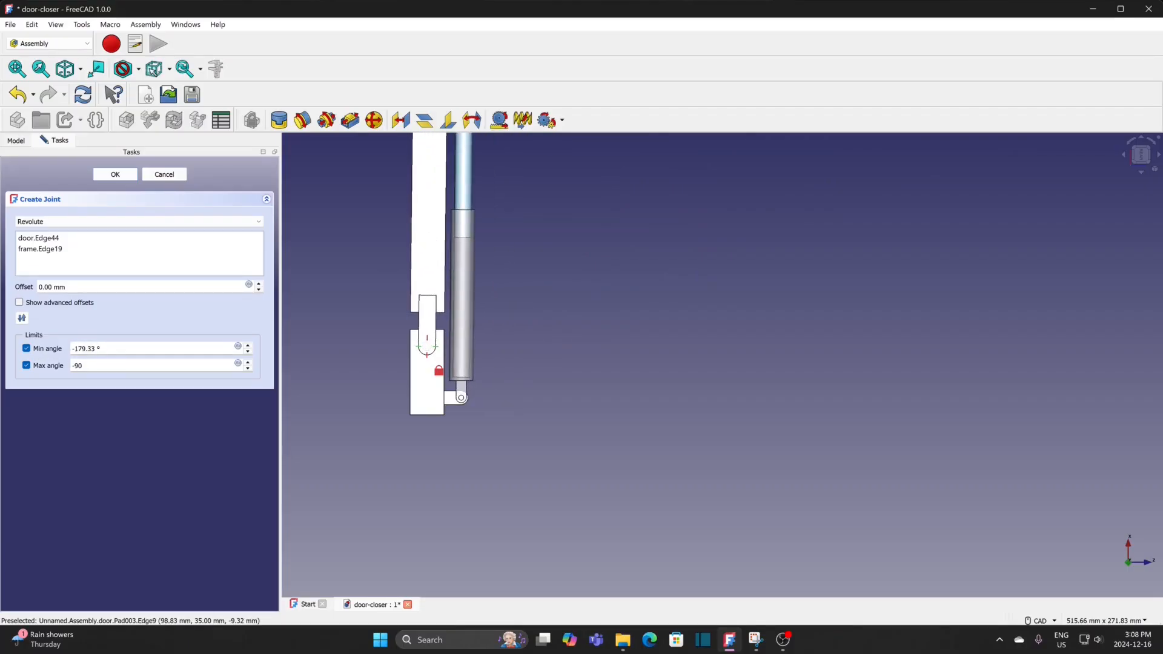
pyautogui.press('Tab')
pyautogui.write('-')
pyautogui.moveTo(430, 156); pyautogui.dragTo(573, 248)
pyautogui.click(116, 175)
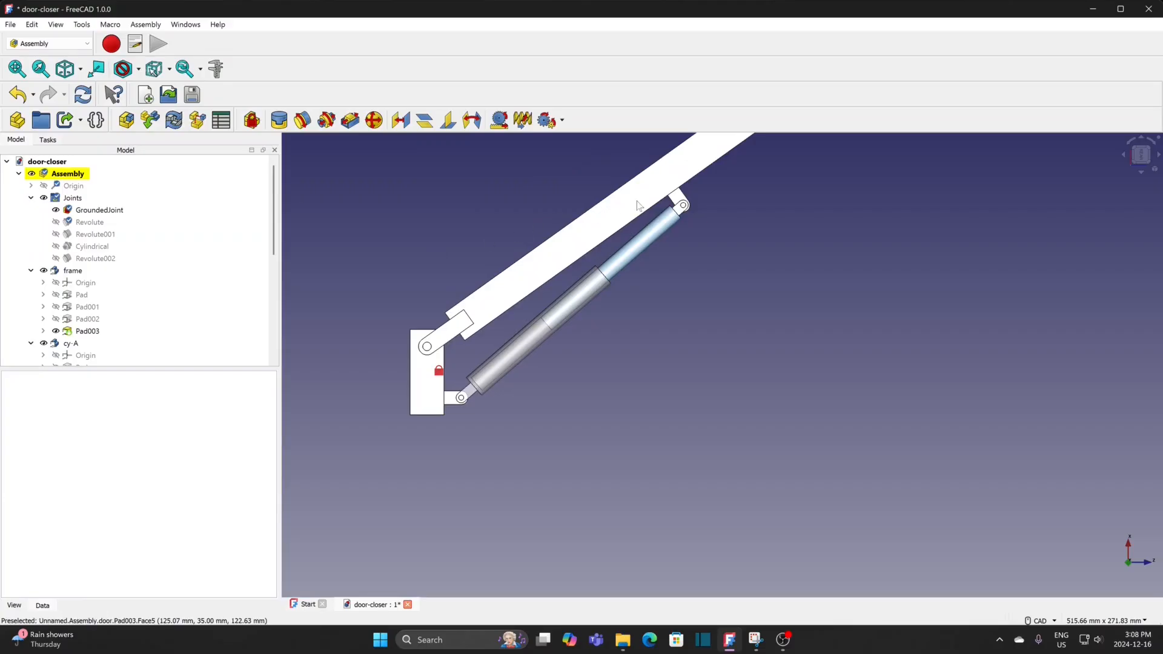
# Swing the door between its closed and open positions to check the angle limits and the sliding of the cylinders.
pyautogui.scroll(-3, 638, 205)
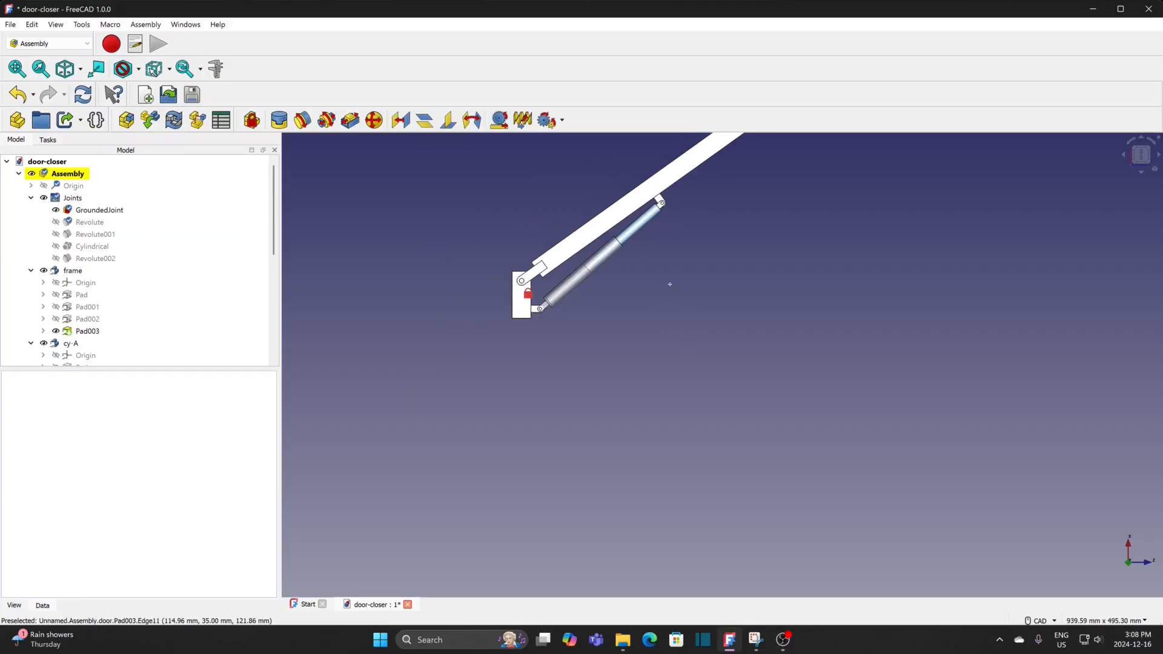
pyautogui.moveTo(670, 285); pyautogui.dragTo(646, 427, button='middle')
pyautogui.moveTo(648, 358); pyautogui.dragTo(659, 459)
pyautogui.moveTo(656, 402); pyautogui.dragTo(633, 431)
pyautogui.scroll(3, 626, 483)
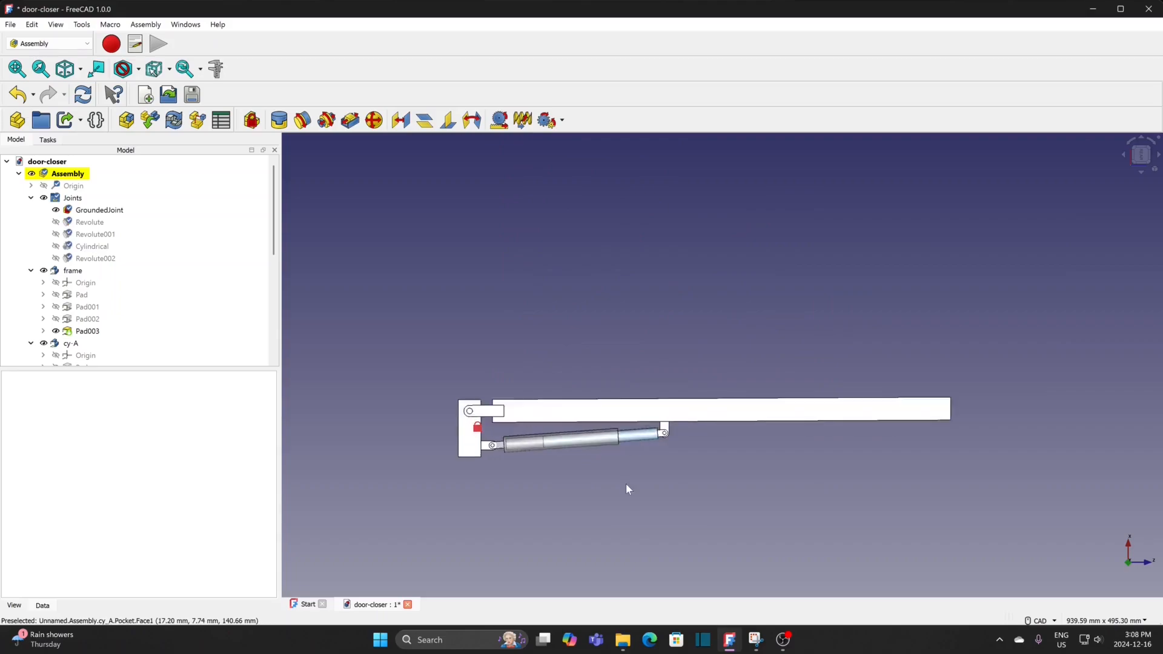
pyautogui.moveTo(627, 473); pyautogui.dragTo(892, 506, button='middle')
pyautogui.moveTo(866, 483)
pyautogui.mouseDown()
pyautogui.moveTo(758, 307)
pyautogui.moveTo(501, 258)
pyautogui.moveTo(437, 259)
pyautogui.moveTo(516, 267)
pyautogui.moveTo(644, 390)
pyautogui.moveTo(667, 550)
pyautogui.moveTo(672, 462)
pyautogui.moveTo(667, 553)
pyautogui.moveTo(675, 311)
pyautogui.moveTo(711, 451)
pyautogui.mouseUp()
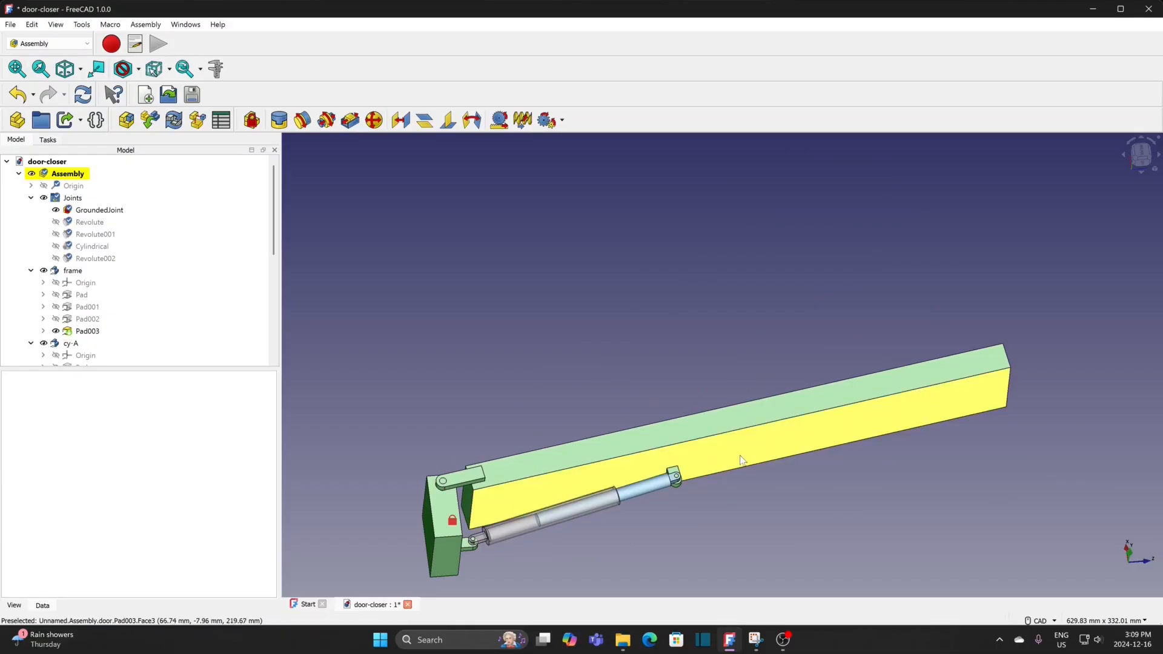
pyautogui.moveTo(741, 463)
pyautogui.mouseDown()
pyautogui.moveTo(773, 550)
pyautogui.moveTo(776, 477)
pyautogui.moveTo(691, 317)
pyautogui.moveTo(548, 223)
pyautogui.moveTo(453, 212)
pyautogui.moveTo(566, 244)
pyautogui.moveTo(670, 363)
pyautogui.moveTo(721, 511)
pyautogui.mouseUp()
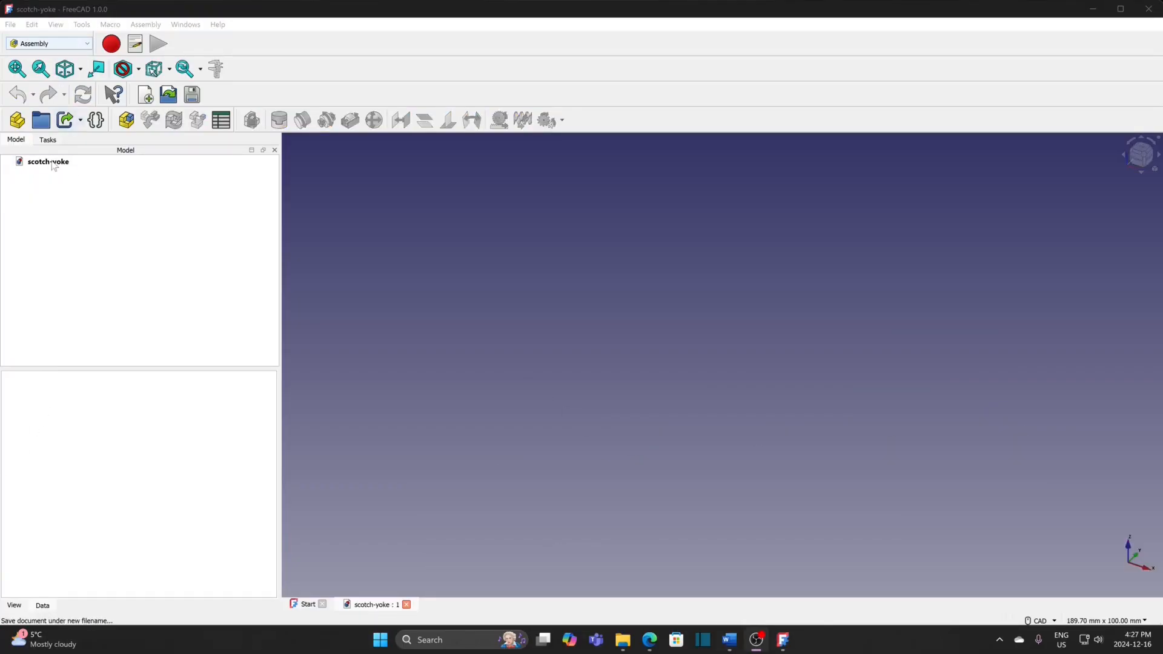
# Create an assembly in the scotch-yoke document and load the base, disk and yoke files as available components.
pyautogui.click(130, 124)
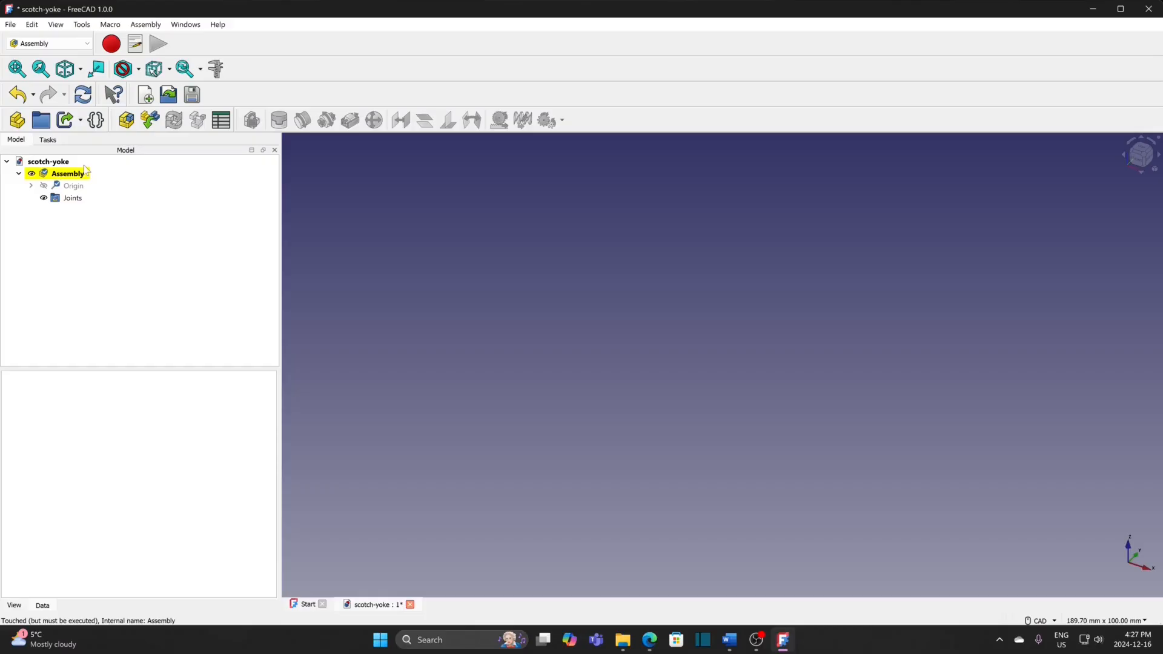
pyautogui.click(151, 121)
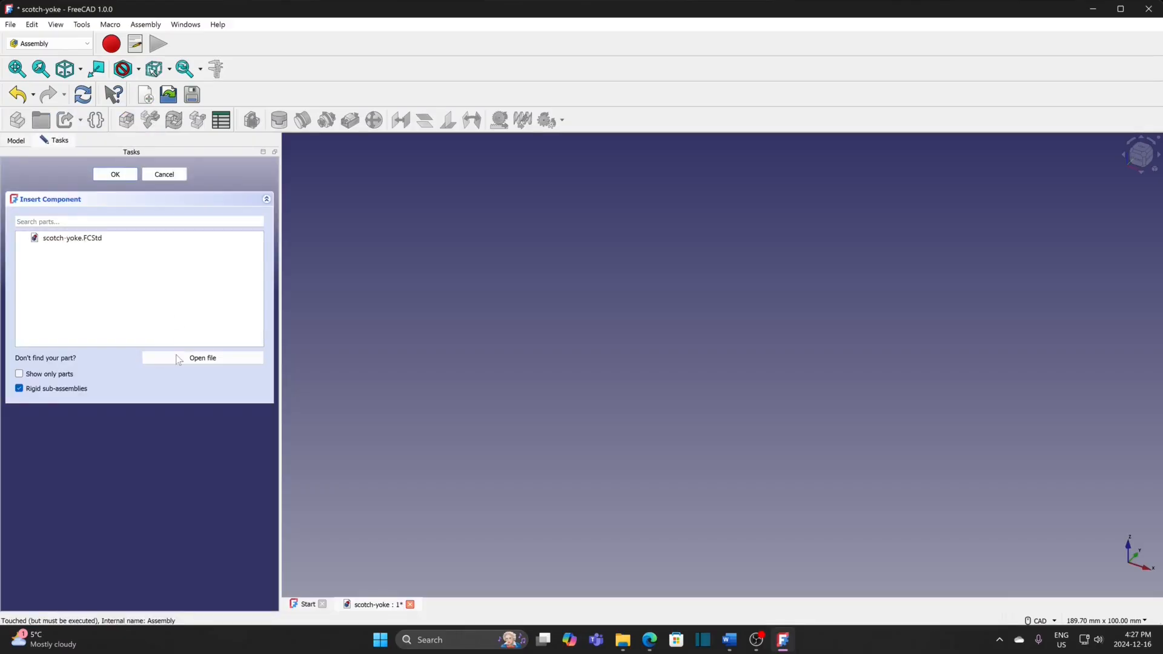
pyautogui.click(178, 358)
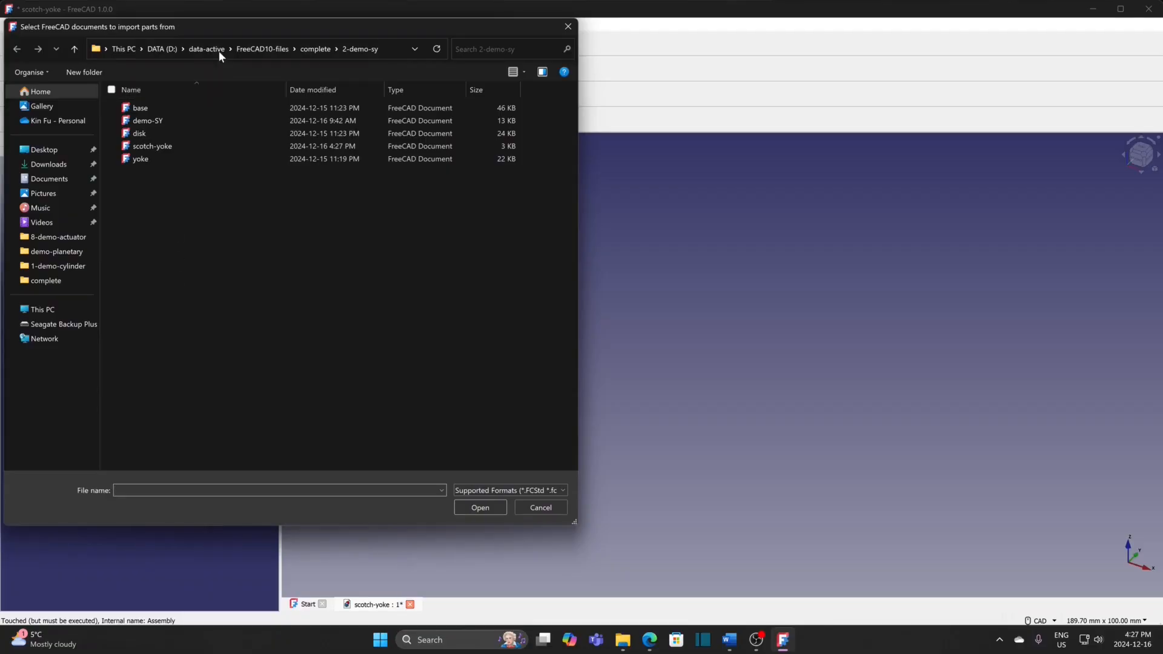
pyautogui.click(160, 109)
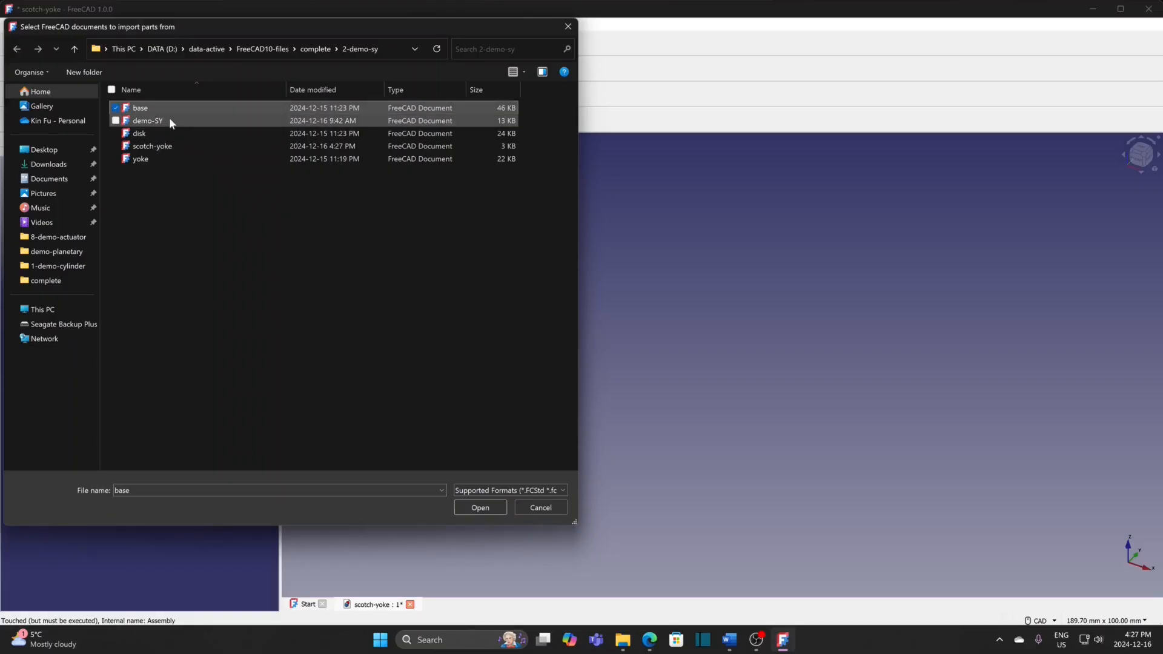
pyautogui.keyDown('ctrl'); pyautogui.click(155, 131); pyautogui.keyUp('ctrl')
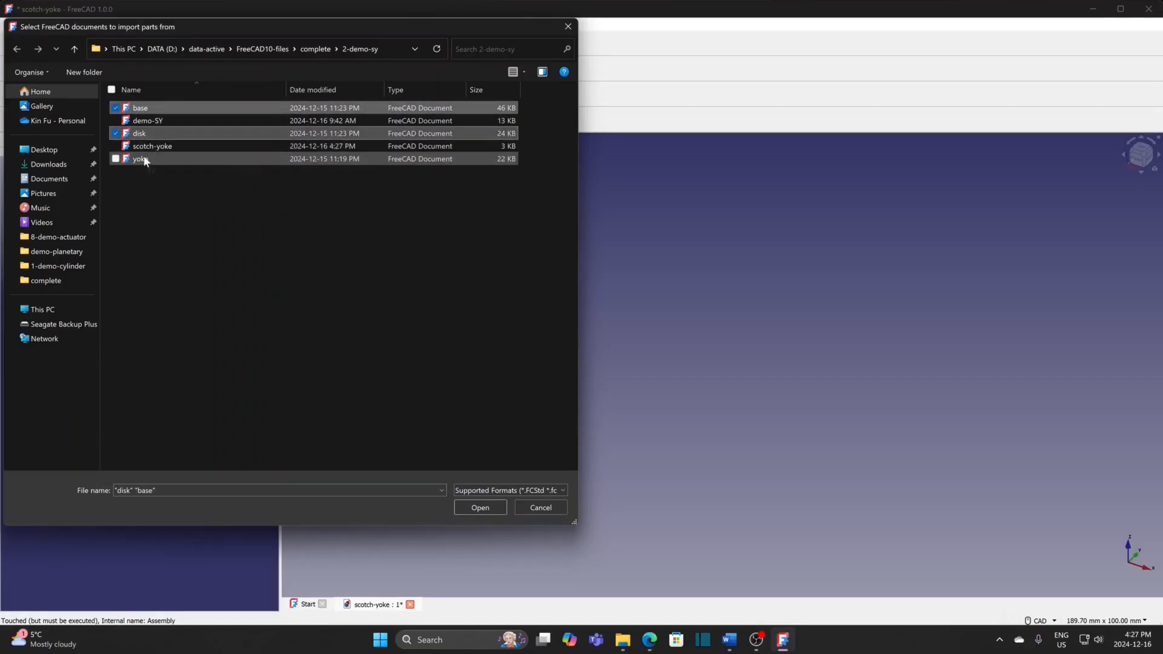
pyautogui.keyDown('ctrl'); pyautogui.click(143, 159); pyautogui.keyUp('ctrl')
pyautogui.click(480, 507)
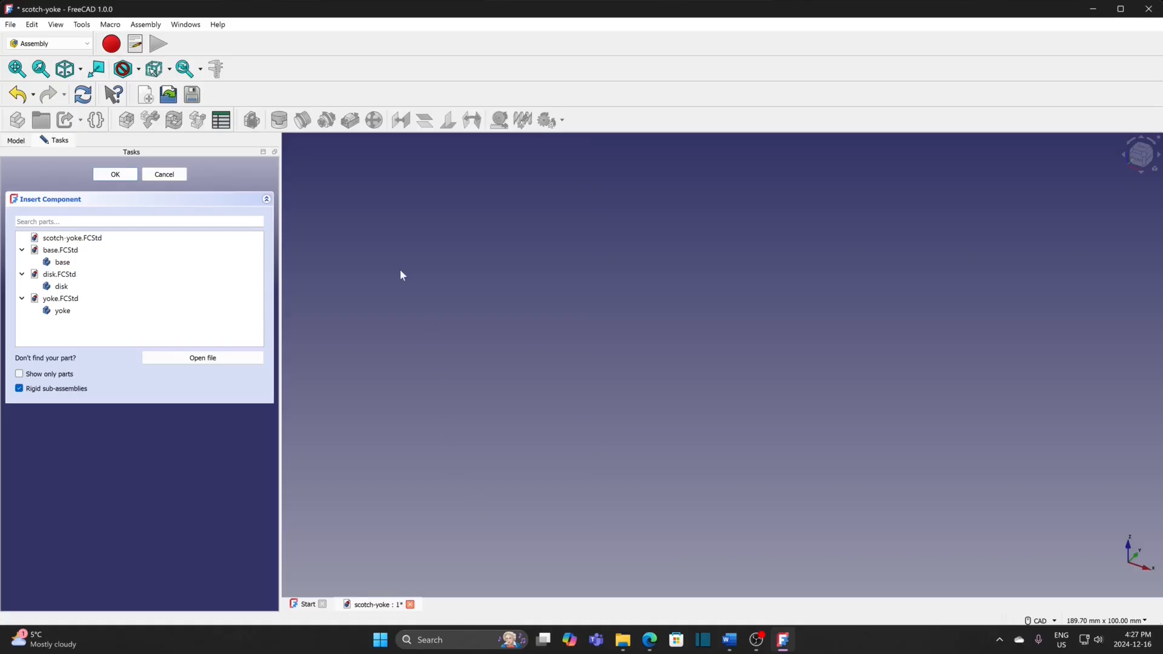
# Insert the base as the grounded part, and add one disk and one yoke to the assembly.
pyautogui.click(62, 263)
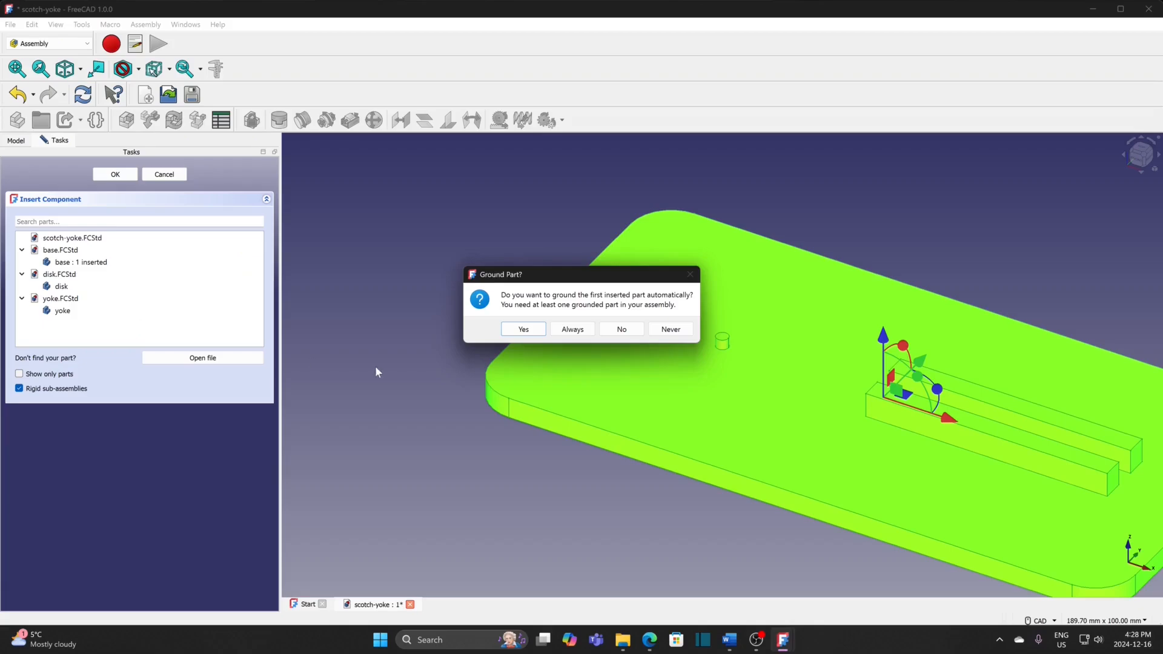
pyautogui.click(523, 331)
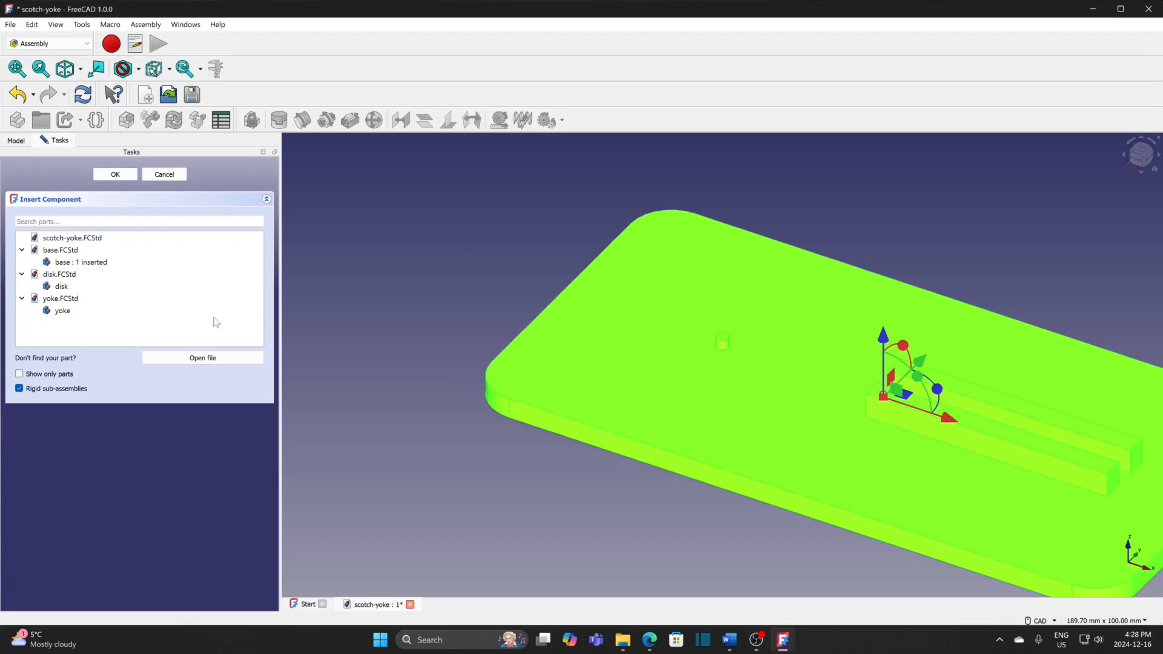
pyautogui.click(61, 287)
pyautogui.click(63, 311)
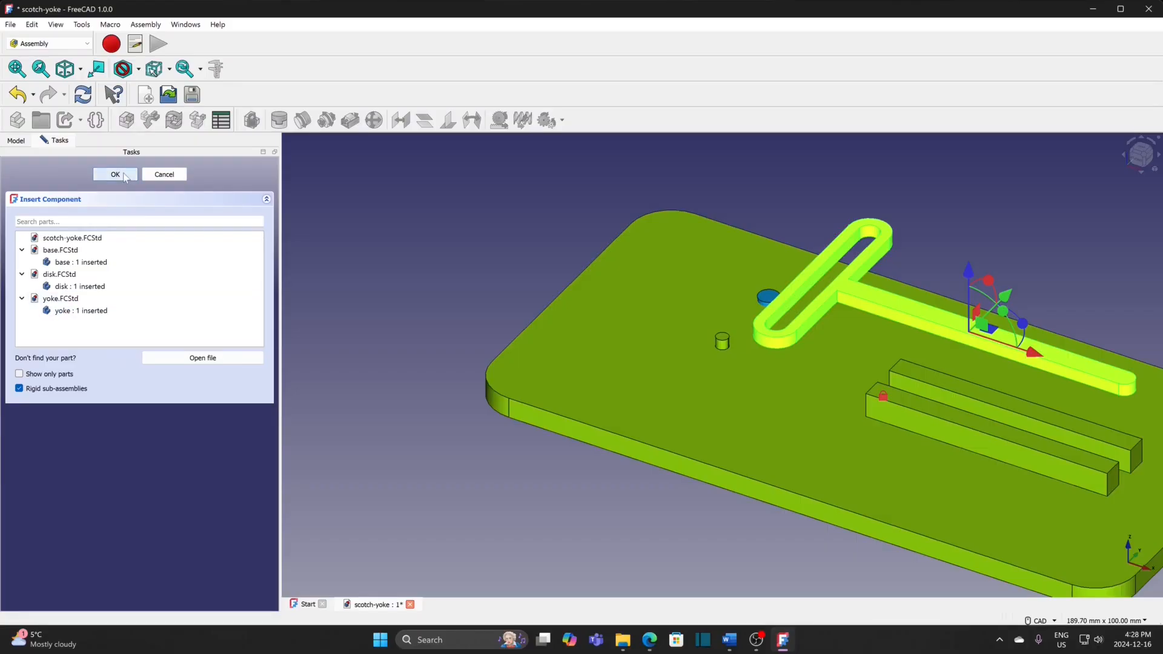
pyautogui.click(115, 174)
# Move the disk clear of the base and shift the yoke away from the guide rails.
pyautogui.scroll(-2, 395, 266)
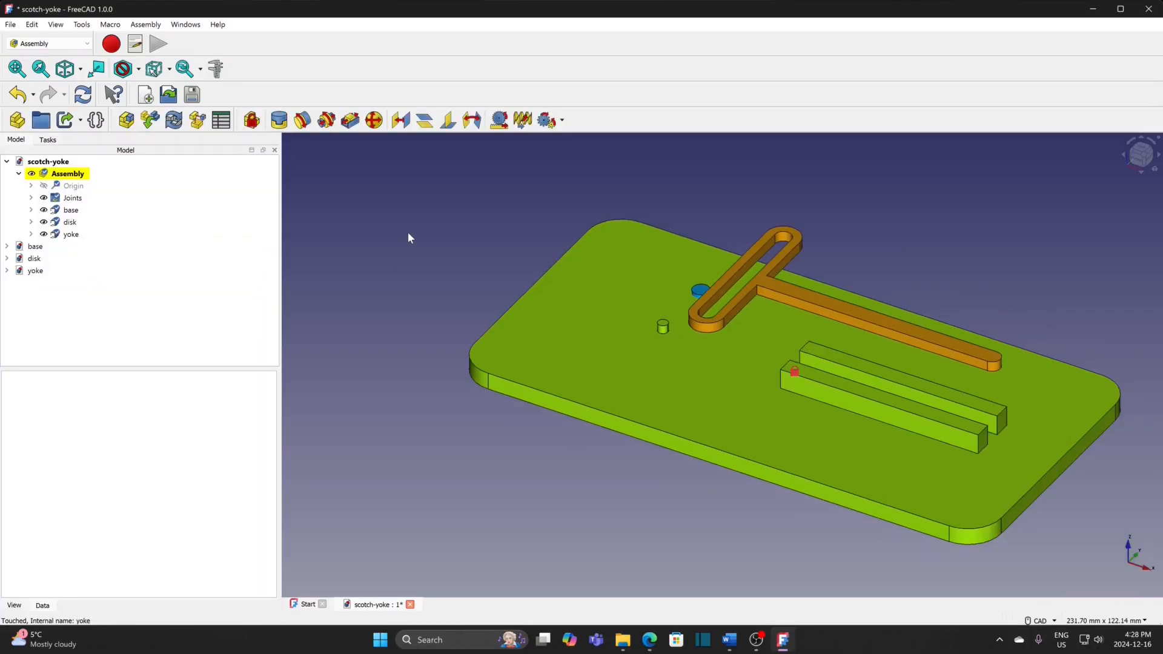
pyautogui.moveTo(405, 233); pyautogui.dragTo(337, 280, button='middle')
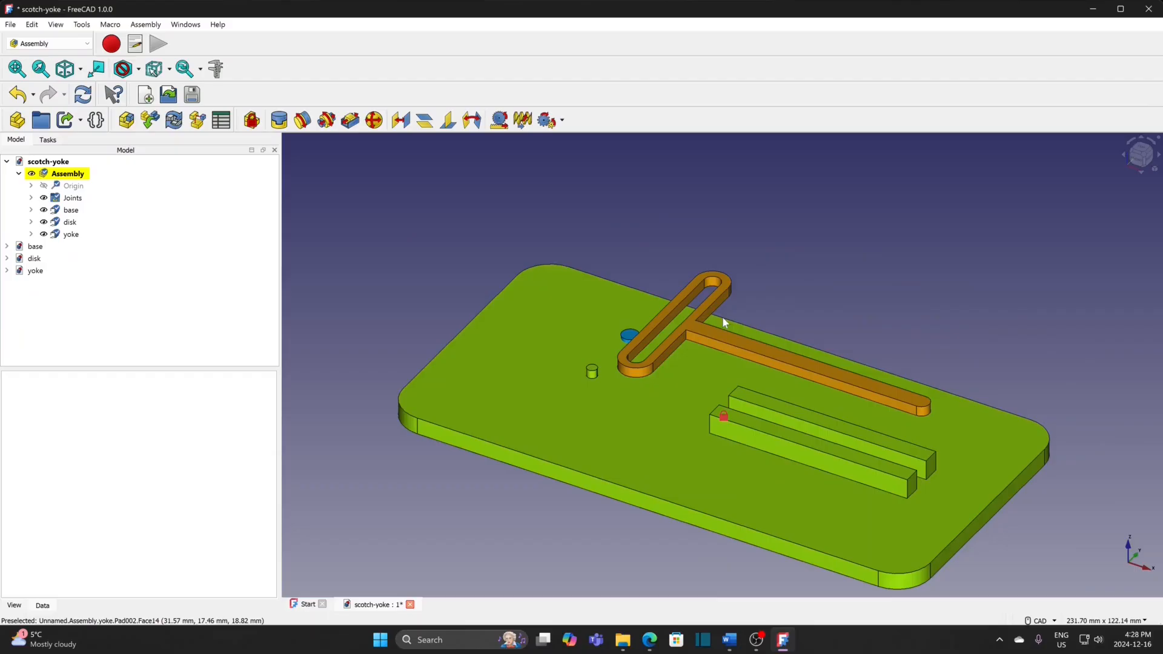
pyautogui.moveTo(627, 338); pyautogui.dragTo(868, 183)
pyautogui.moveTo(745, 351); pyautogui.dragTo(895, 335)
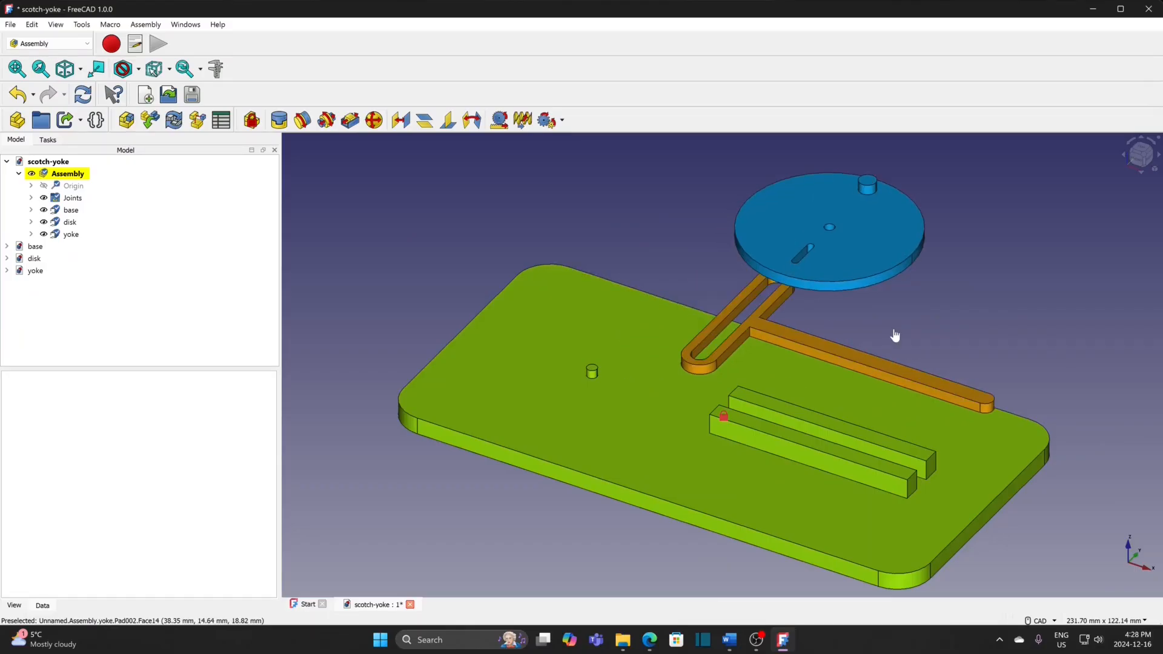
# Add a slider joint between the yoke arm's long edge and the base's guide rail edge, and test the yoke's travel along the rails.
pyautogui.scroll(-2, 624, 306)
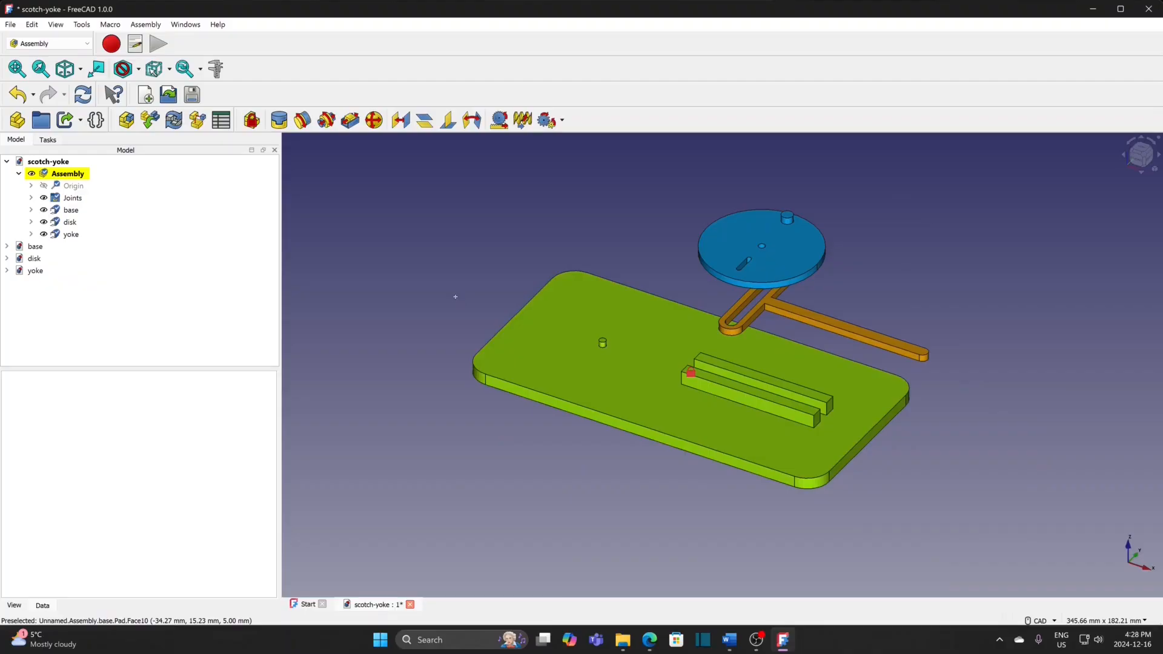
pyautogui.moveTo(456, 297); pyautogui.dragTo(534, 465, button='middle')
pyautogui.scroll(2, 871, 403)
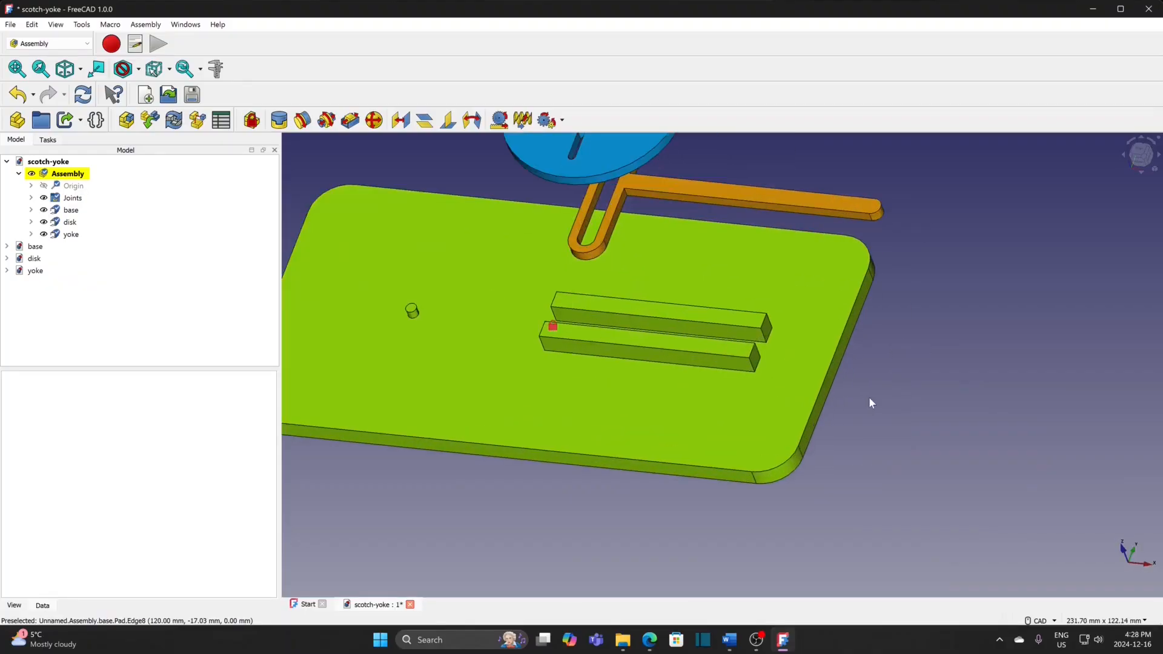
pyautogui.scroll(-1, 868, 389)
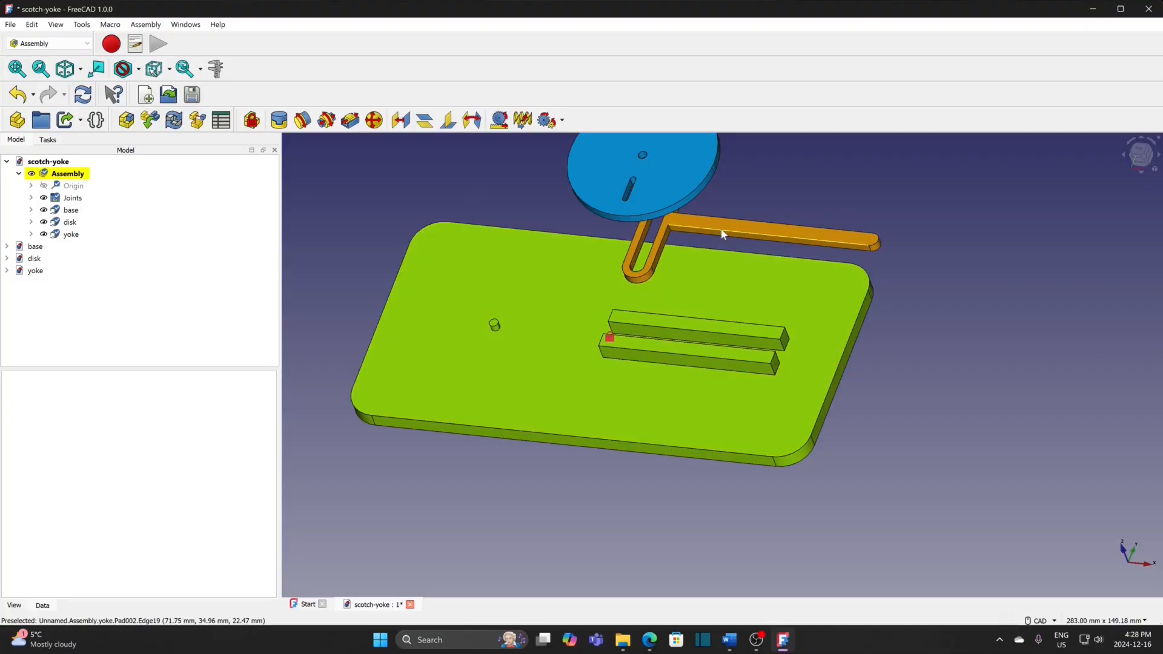
pyautogui.click(723, 233)
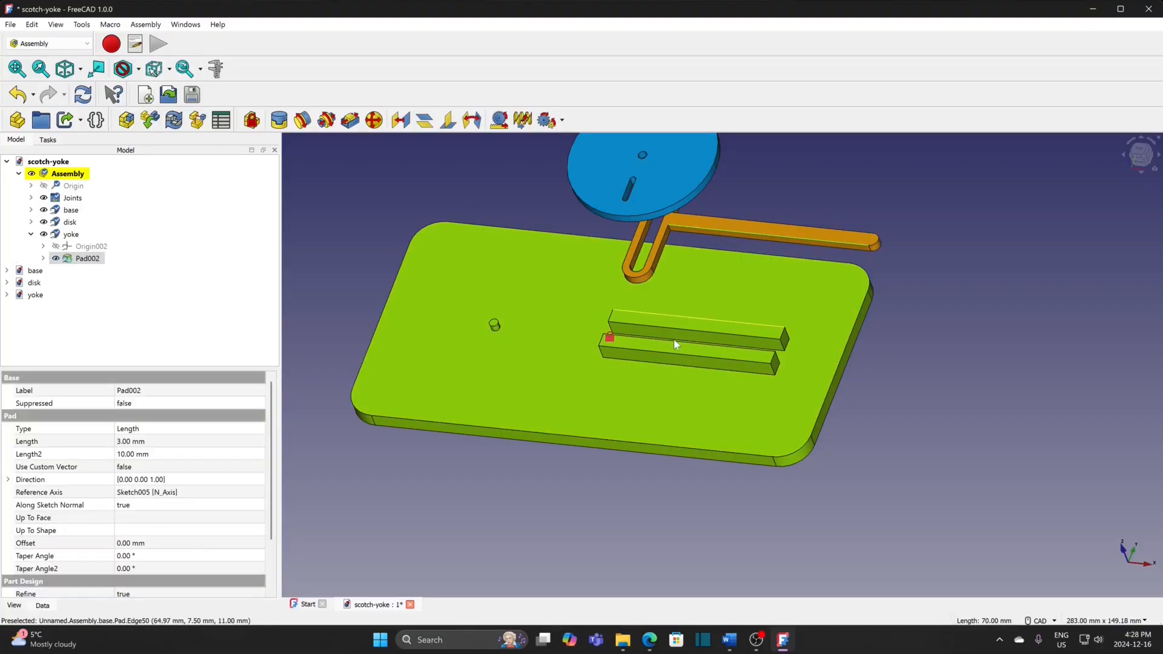
pyautogui.moveTo(640, 395); pyautogui.dragTo(663, 341)
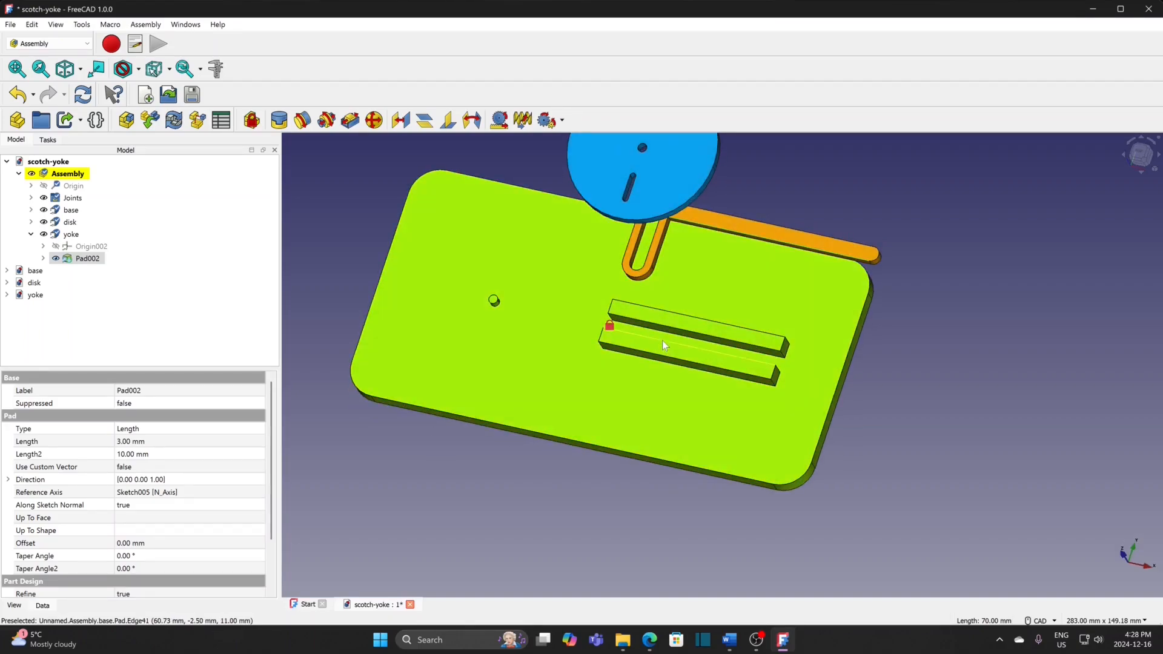
pyautogui.keyDown('ctrl'); pyautogui.click(663, 340); pyautogui.keyUp('ctrl')
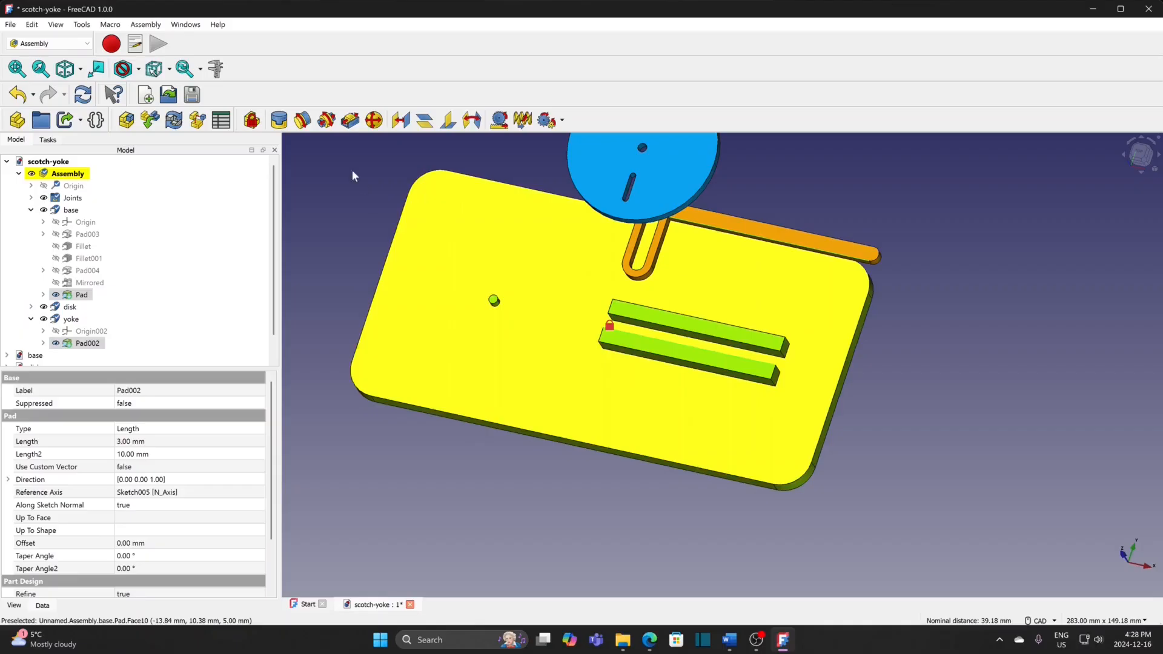
pyautogui.click(353, 122)
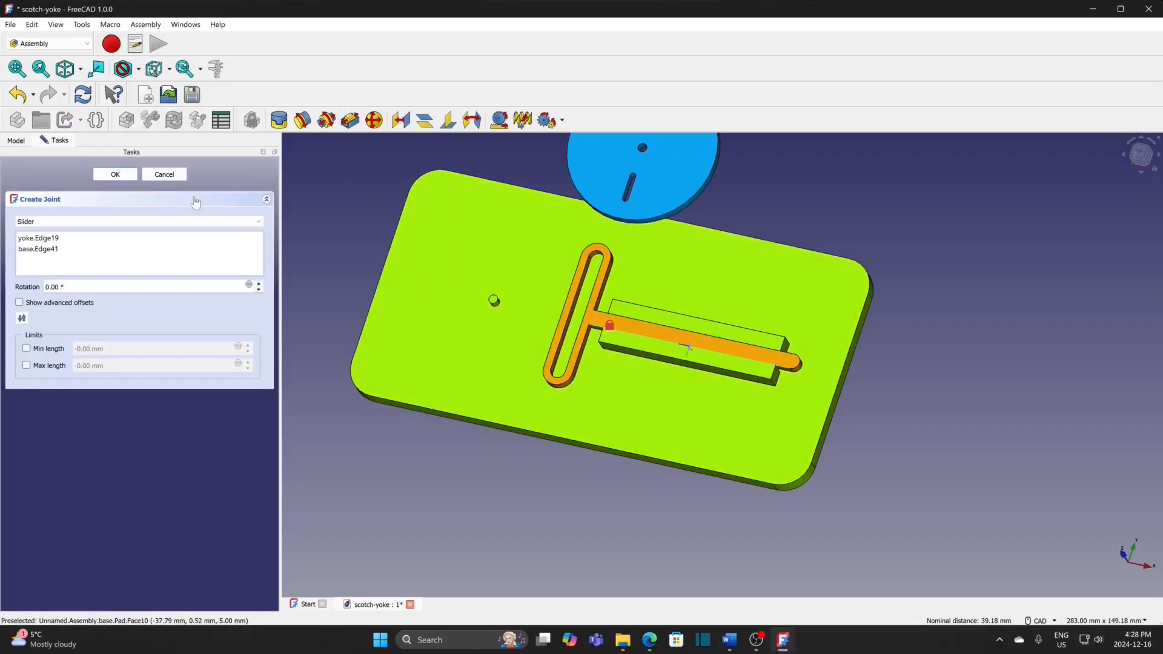
pyautogui.click(111, 174)
pyautogui.moveTo(653, 328); pyautogui.dragTo(762, 358)
pyautogui.moveTo(757, 358); pyautogui.dragTo(652, 340)
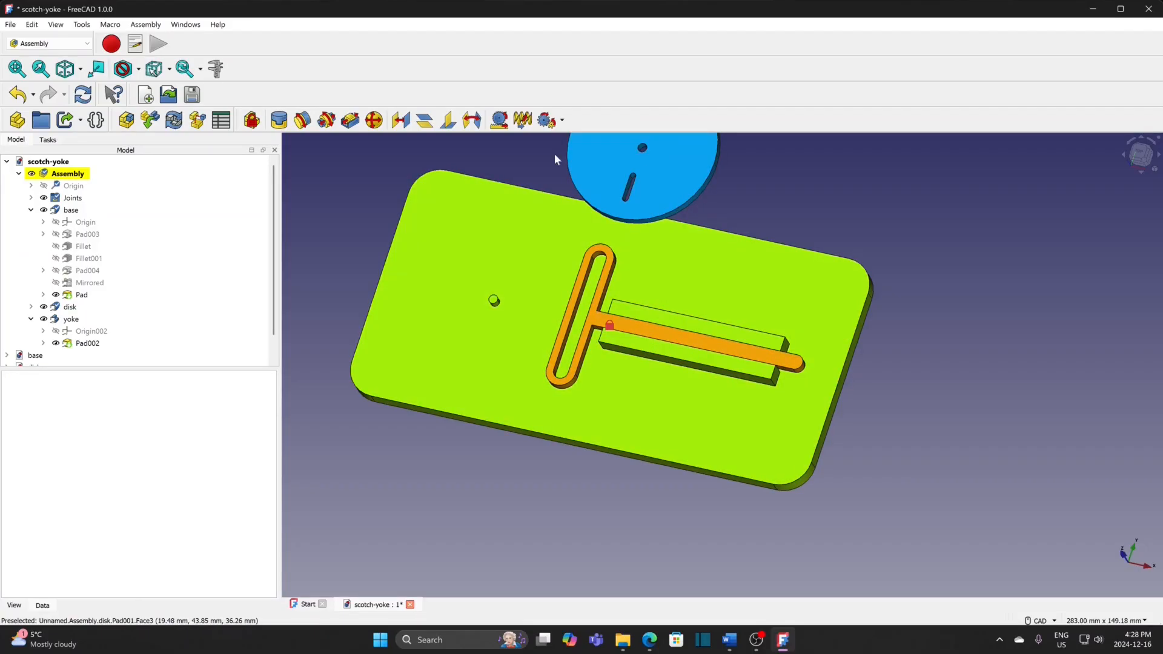
# Add a revolute joint between the disk's centre hole edge and the base's round pin edge with a 0 mm offset.
pyautogui.click(529, 175)
pyautogui.moveTo(529, 175); pyautogui.dragTo(565, 249, button='middle')
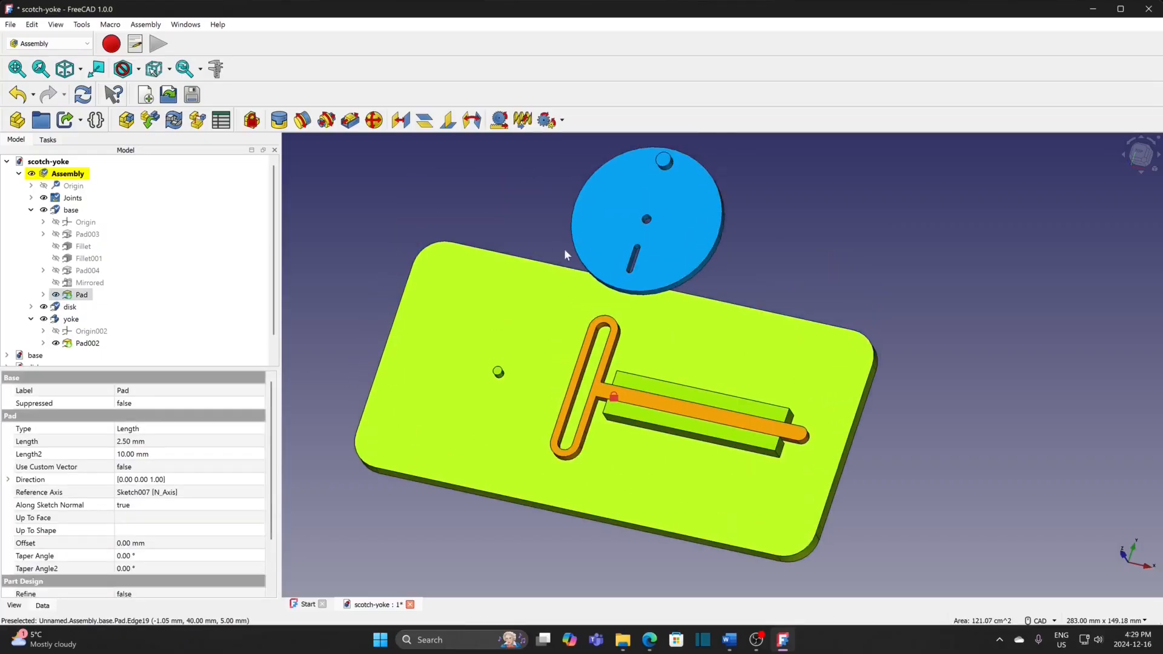
pyautogui.click(649, 223)
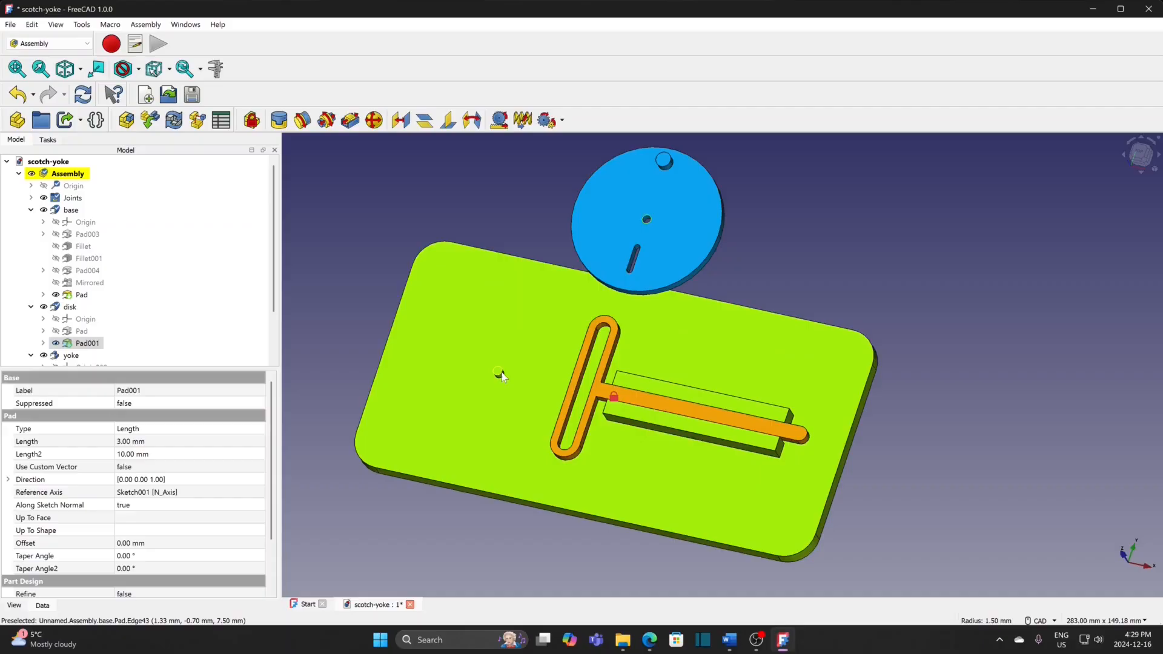
pyautogui.click(502, 377)
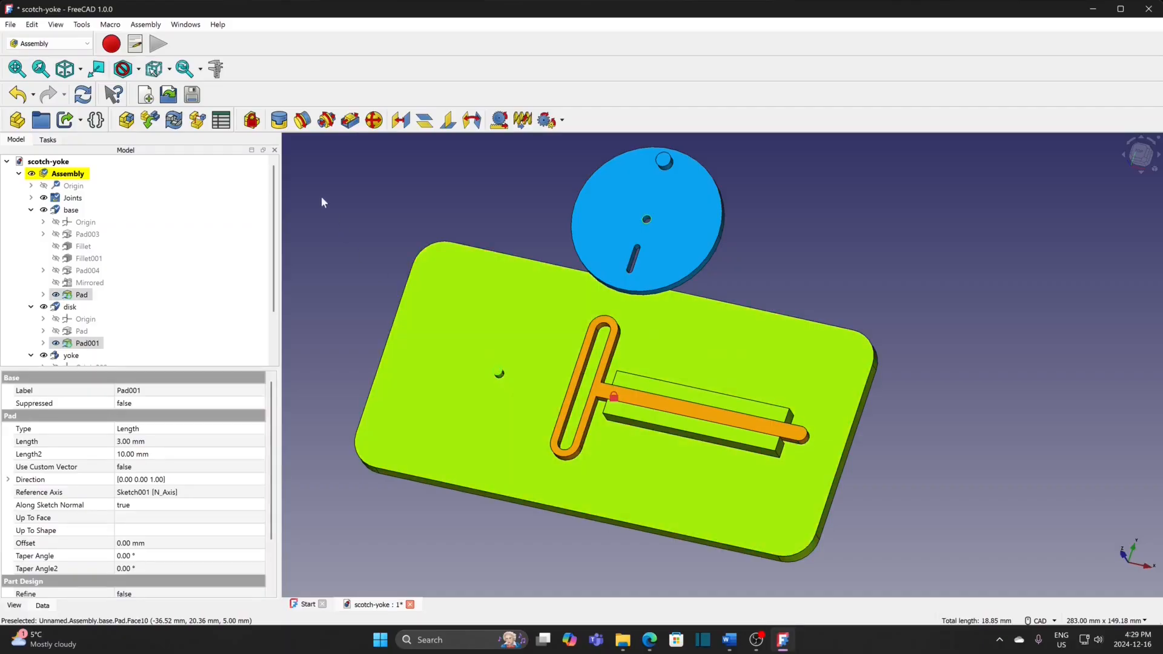
pyautogui.click(303, 121)
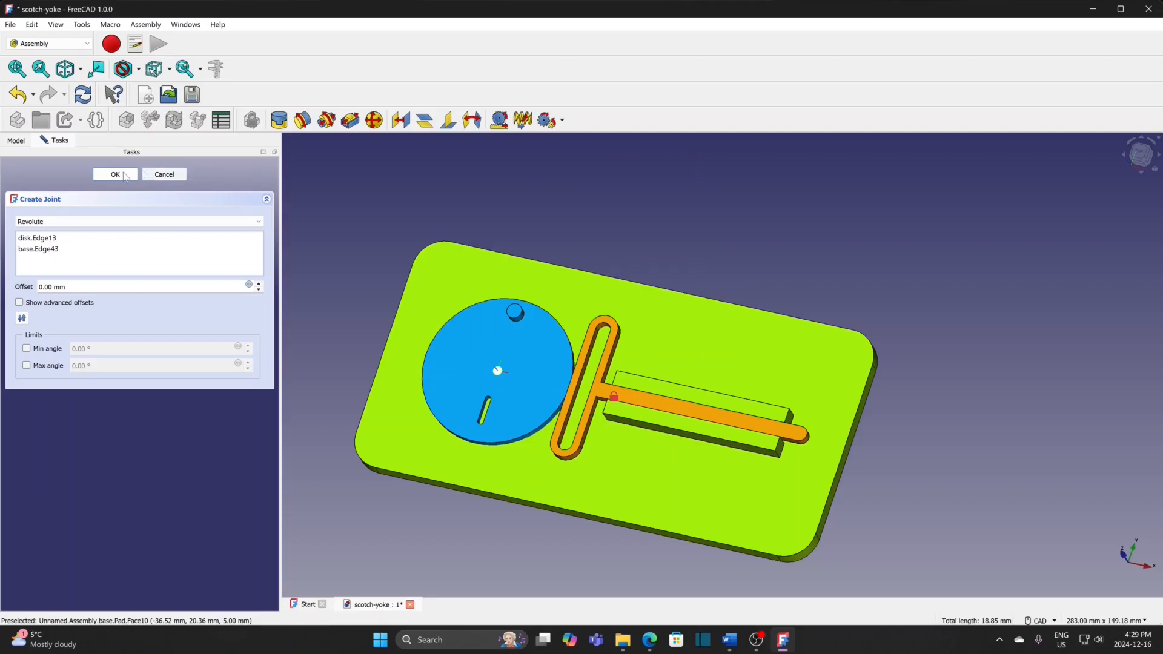
pyautogui.click(115, 175)
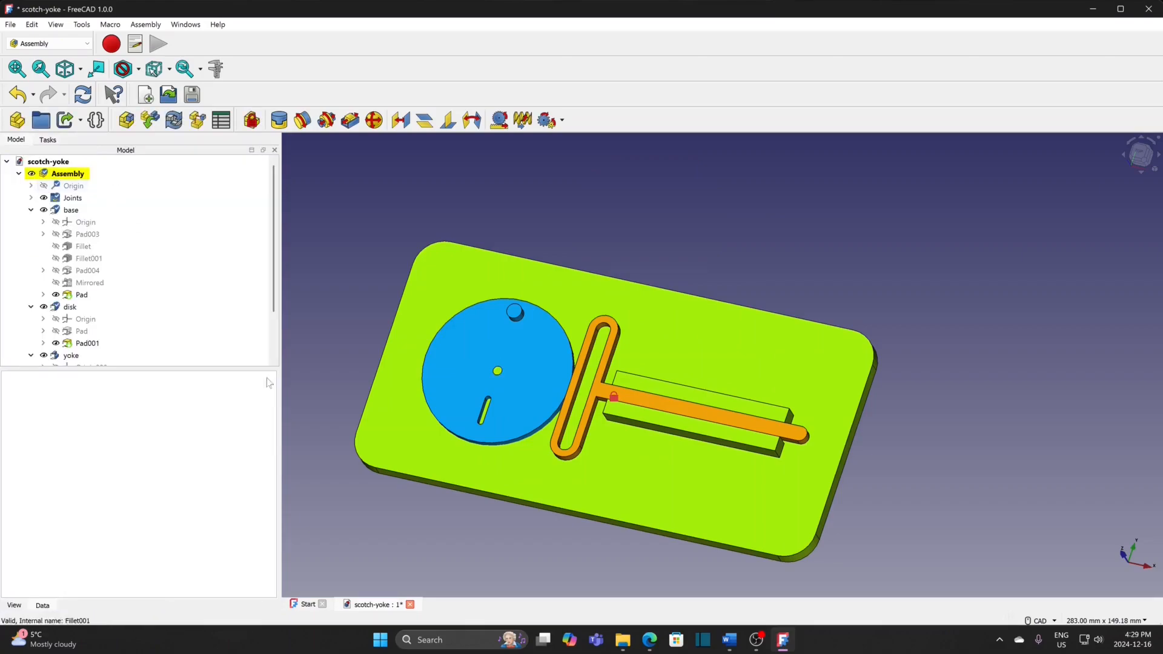
# Slide the yoke over the disk until the disk's raised pin sits inside the yoke's slot.
pyautogui.moveTo(473, 539); pyautogui.dragTo(572, 502, button='middle')
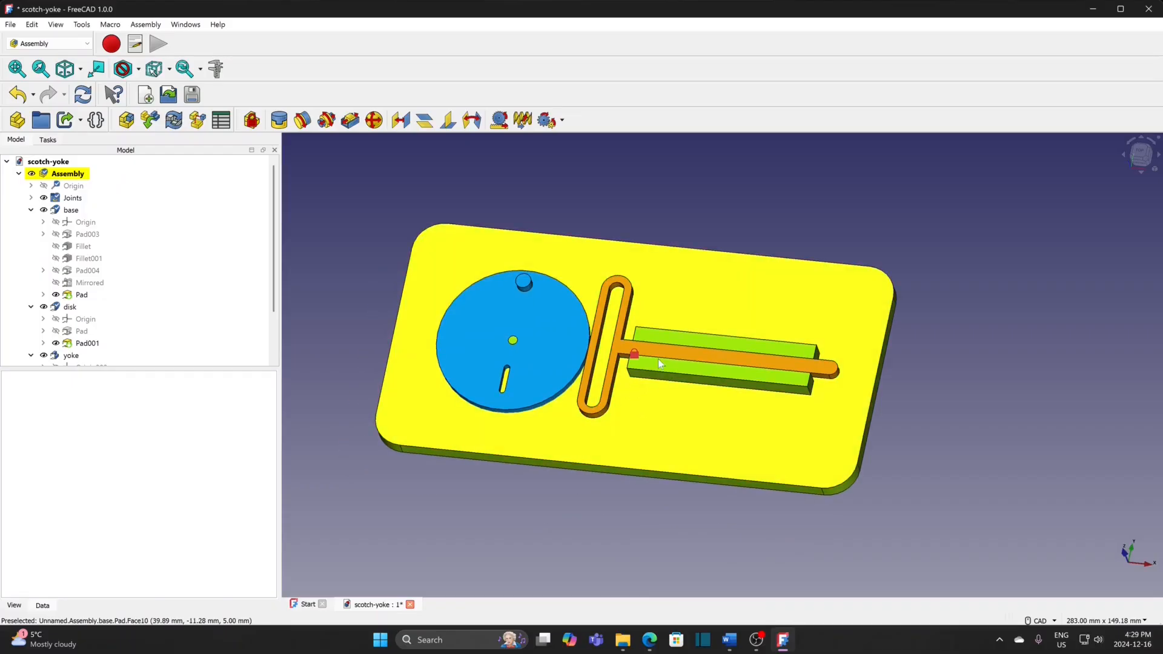
pyautogui.moveTo(665, 358); pyautogui.dragTo(544, 343)
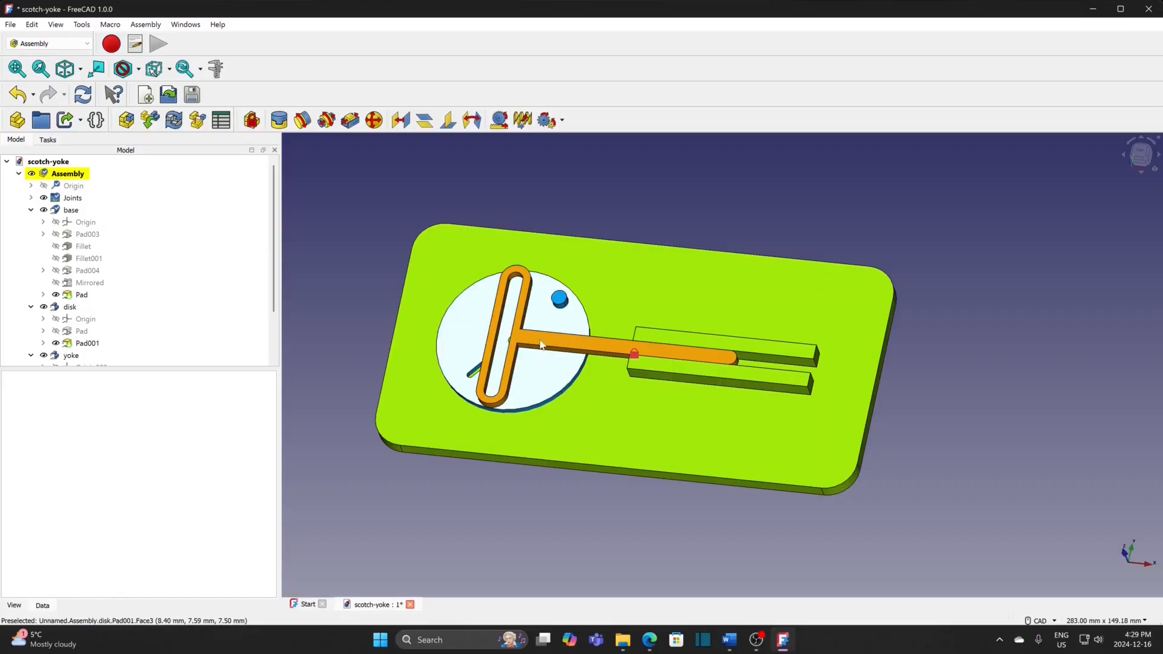
pyautogui.moveTo(543, 344); pyautogui.dragTo(597, 346)
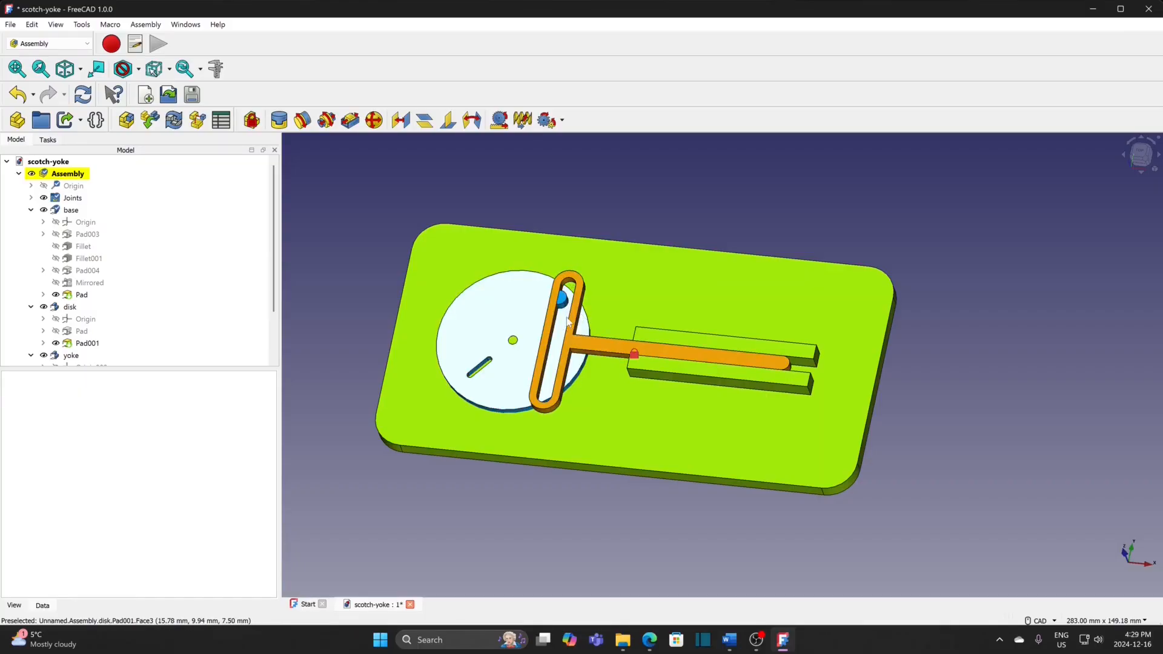
# Add a 0 mm distance joint between the disk pin's cylindrical face and the flat inner face of the yoke's slot.
pyautogui.scroll(2, 493, 476)
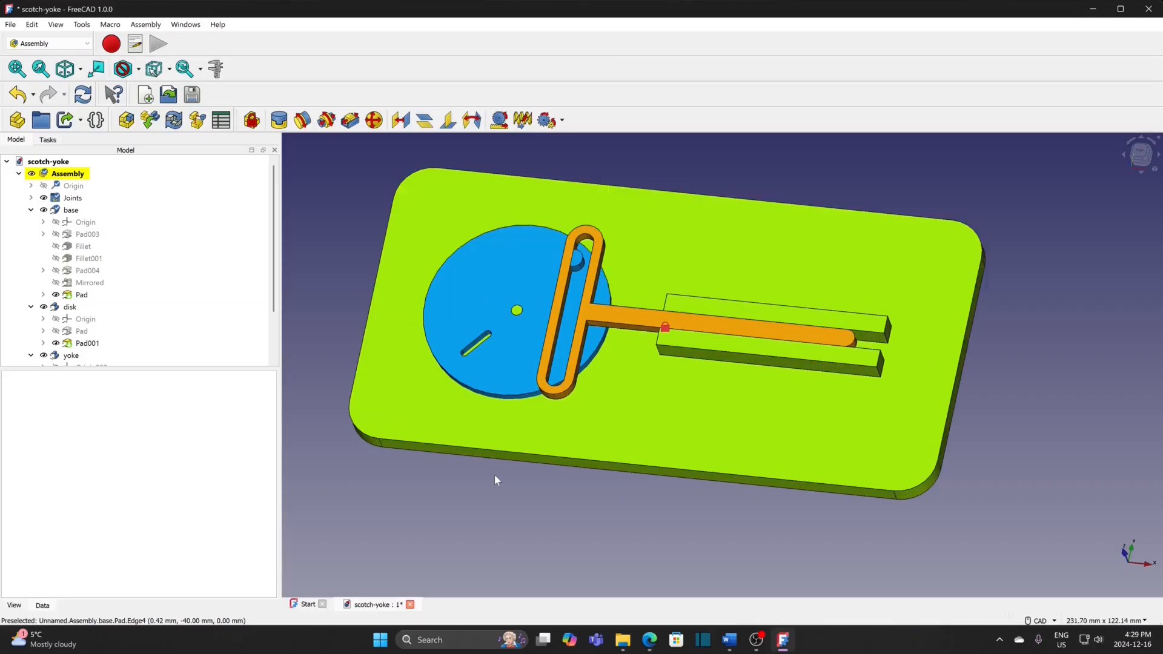
pyautogui.click(584, 272)
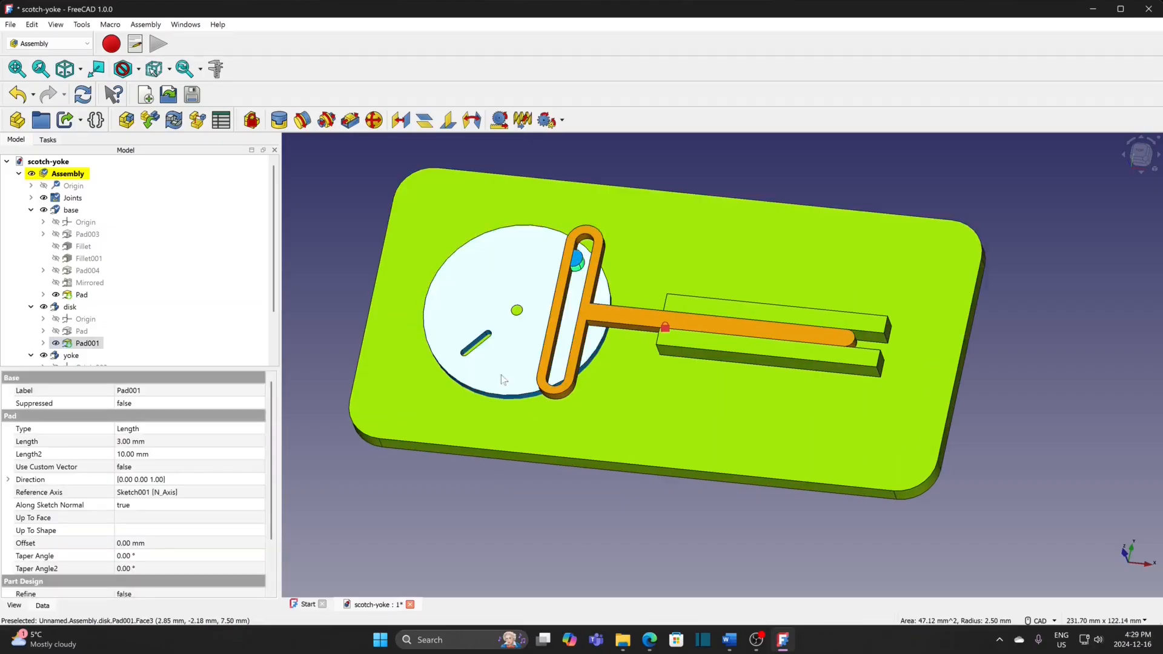
pyautogui.moveTo(486, 481); pyautogui.dragTo(550, 440, button='middle')
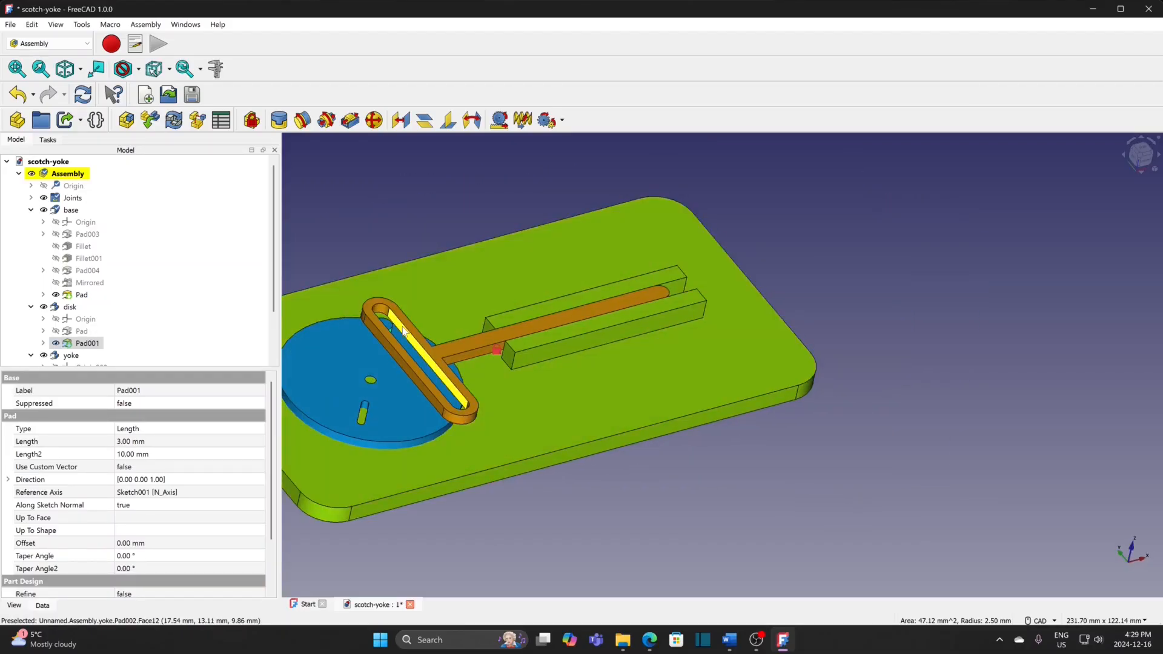
pyautogui.keyDown('ctrl'); pyautogui.click(404, 330); pyautogui.keyUp('ctrl')
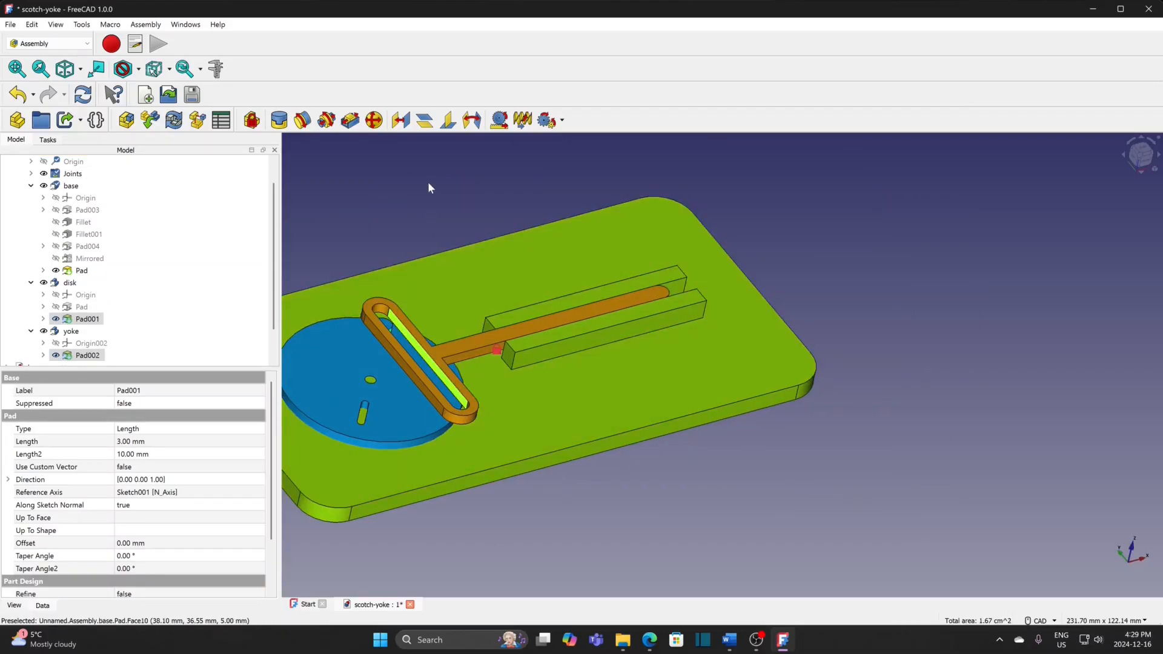
pyautogui.click(401, 120)
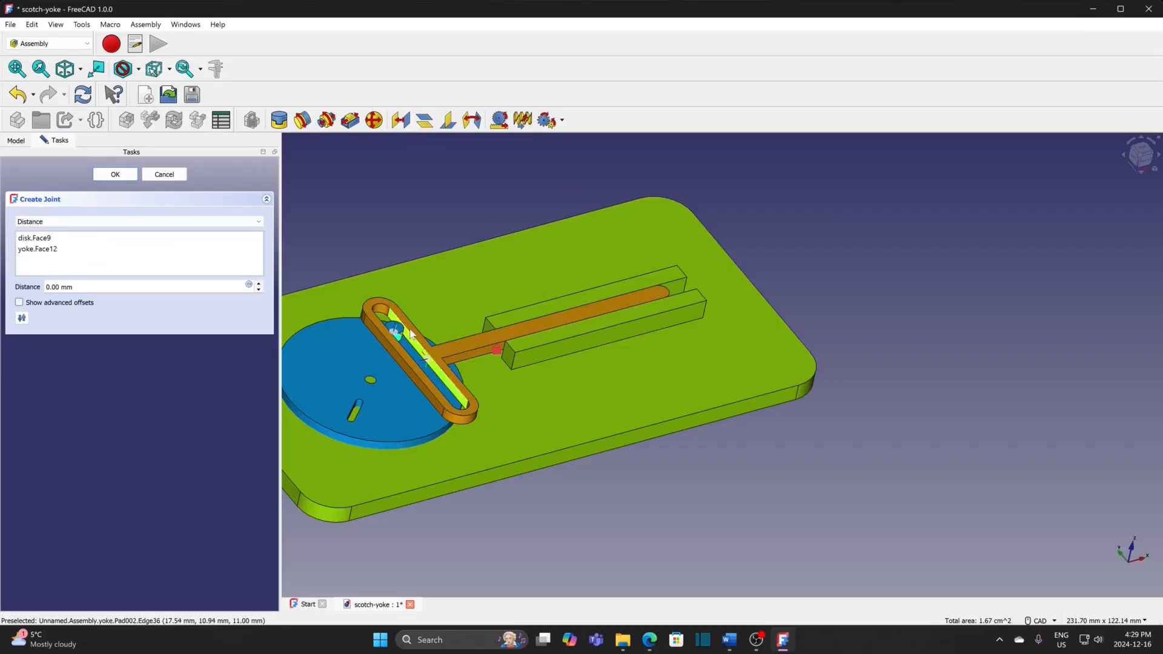
pyautogui.moveTo(422, 216); pyautogui.dragTo(993, 348, button='middle')
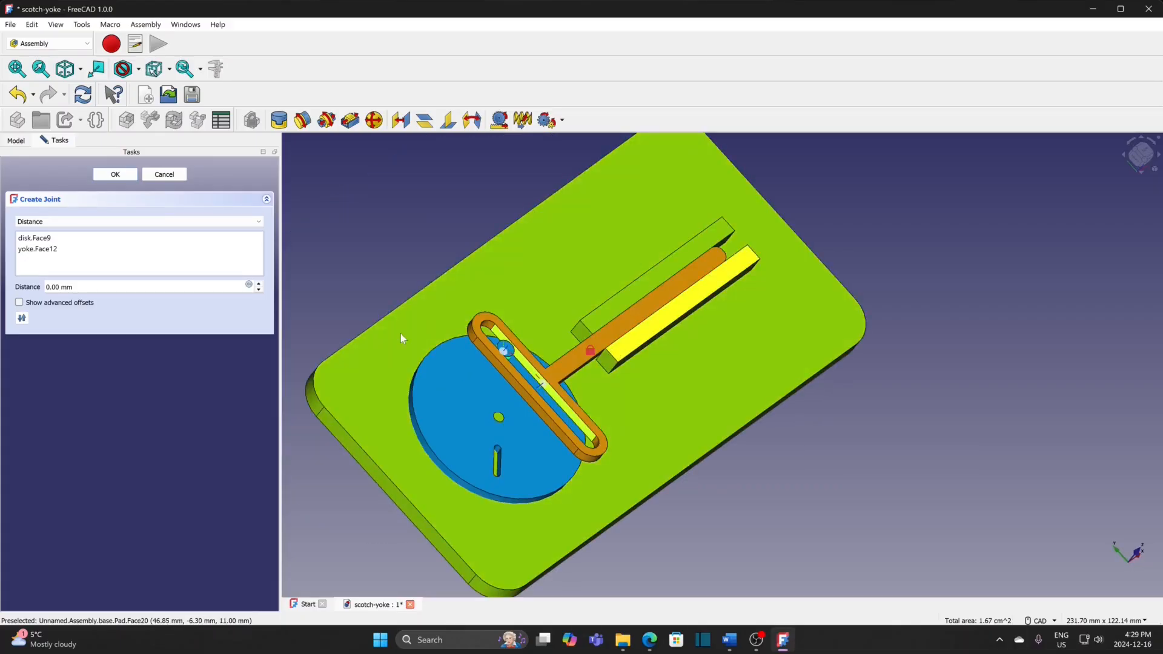
pyautogui.click(113, 175)
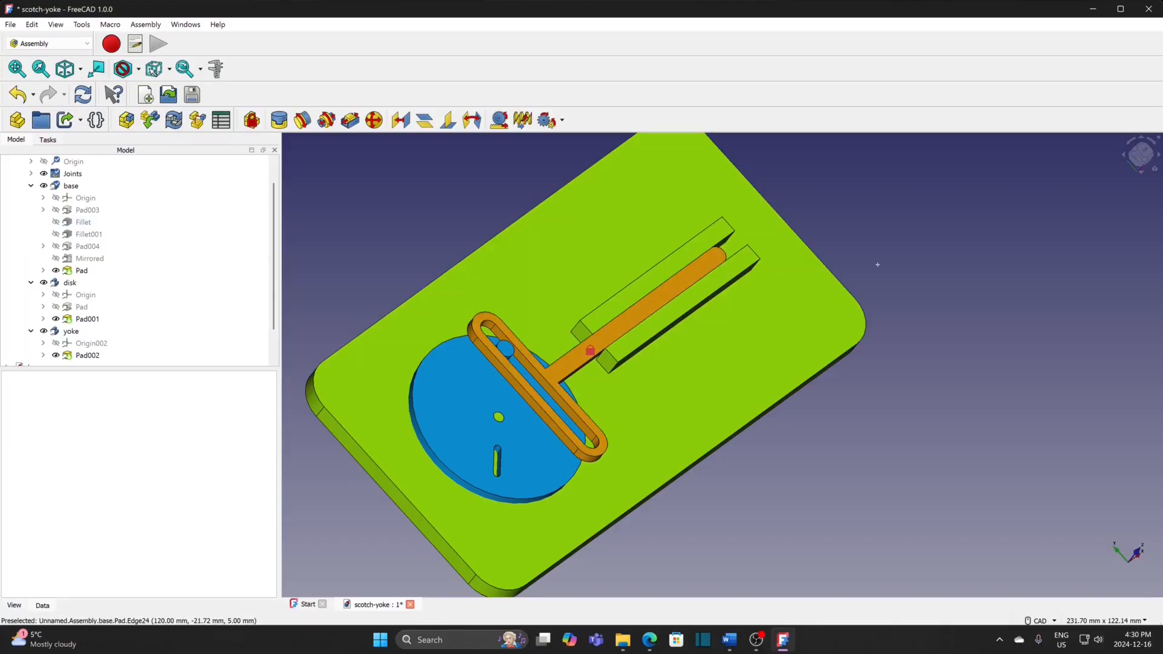
# Move the yoke along its guide rails and turn the disk by its pin to test the scotch-yoke motion.
pyautogui.scroll(-2, 773, 544)
pyautogui.moveTo(882, 275); pyautogui.dragTo(800, 459, button='middle')
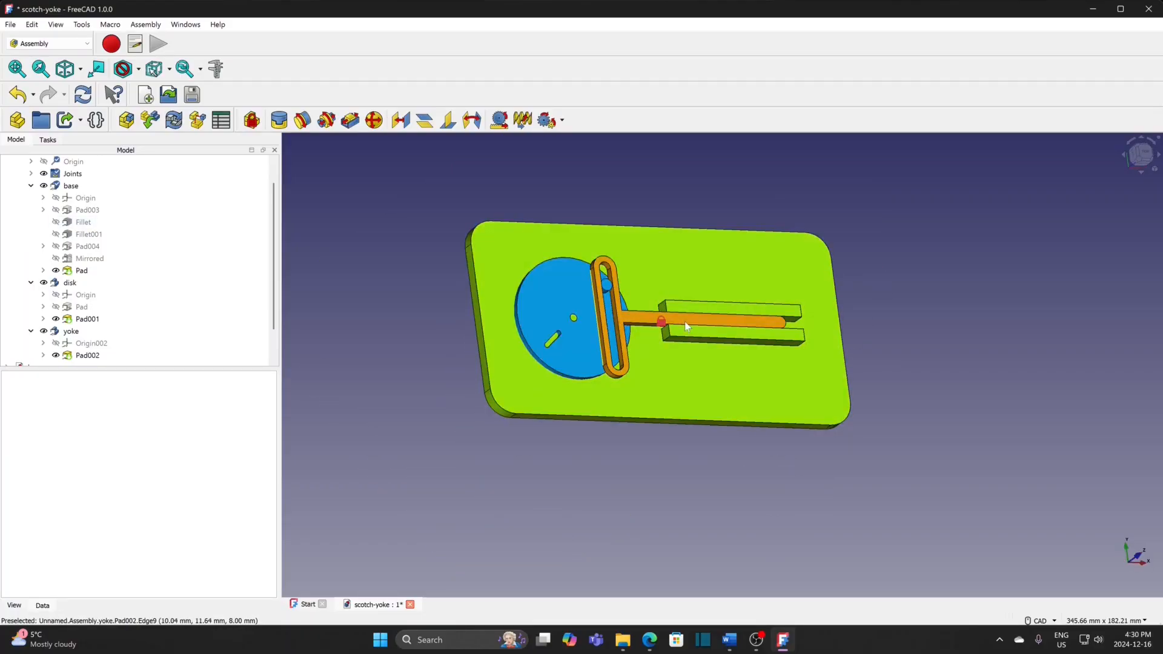
pyautogui.moveTo(707, 325); pyautogui.dragTo(802, 326)
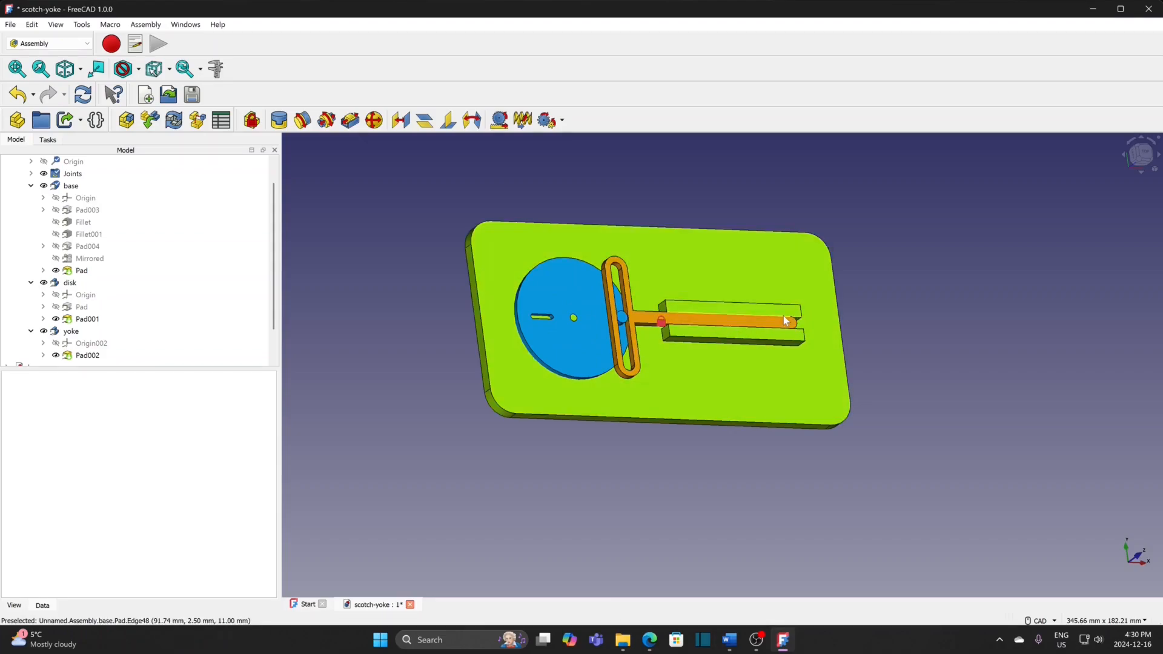
pyautogui.moveTo(565, 462); pyautogui.dragTo(552, 534, button='middle')
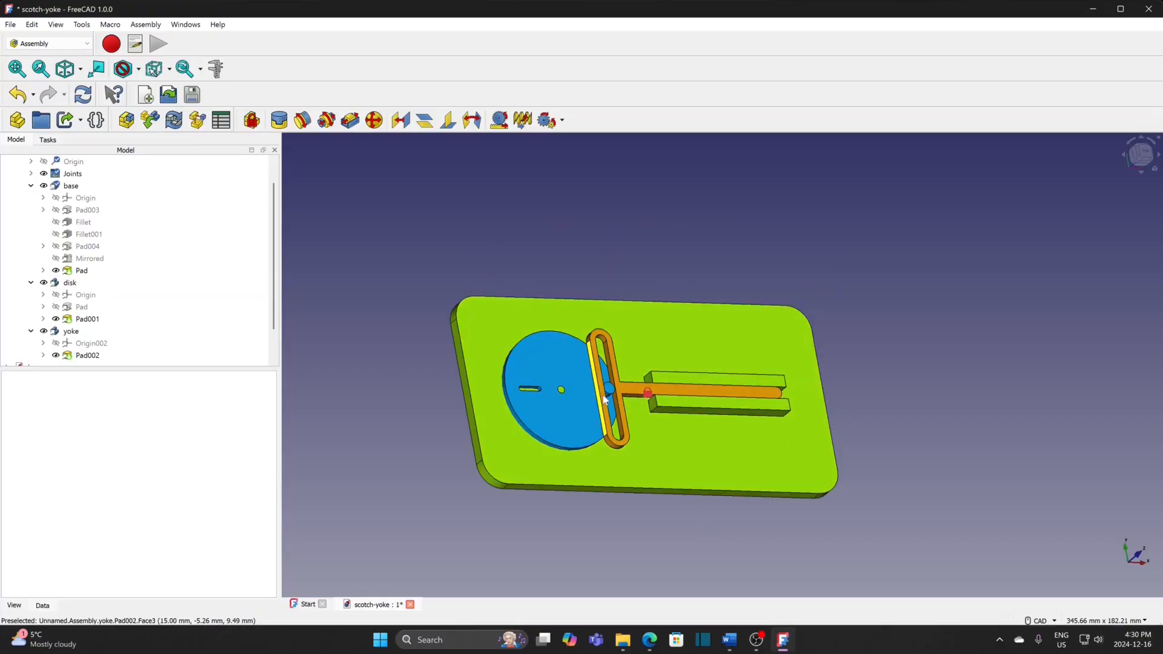
pyautogui.moveTo(608, 388)
pyautogui.mouseDown()
pyautogui.moveTo(600, 362)
pyautogui.moveTo(602, 382)
pyautogui.mouseUp()
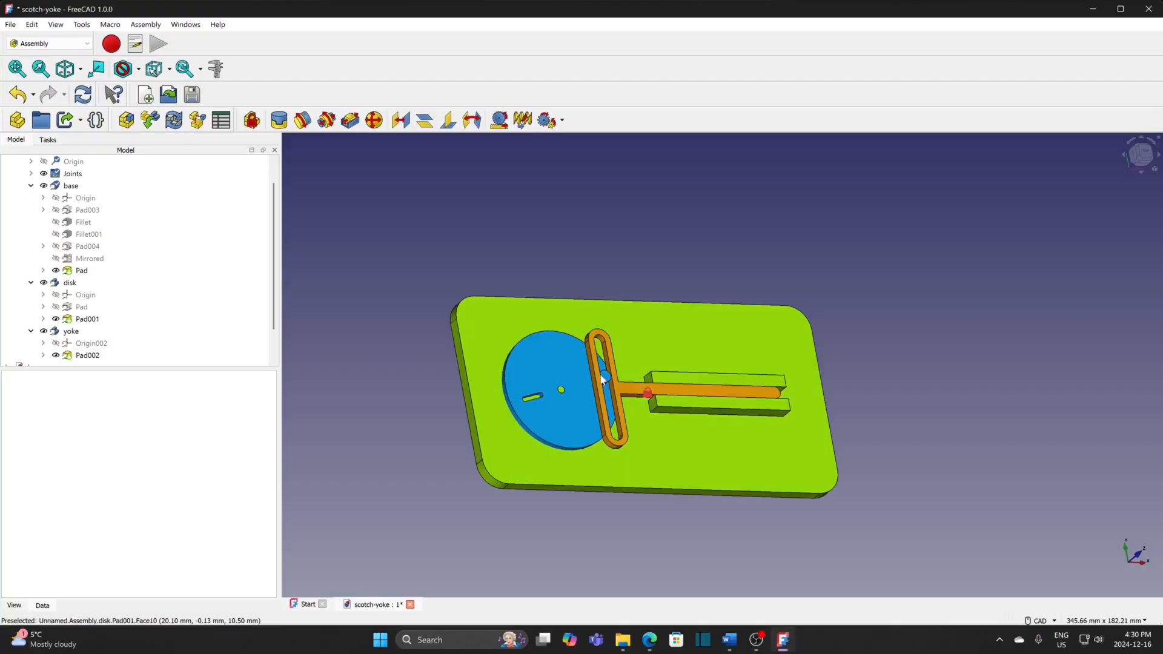
pyautogui.moveTo(681, 396)
pyautogui.mouseDown()
pyautogui.moveTo(597, 406)
pyautogui.moveTo(675, 405)
pyautogui.mouseUp()
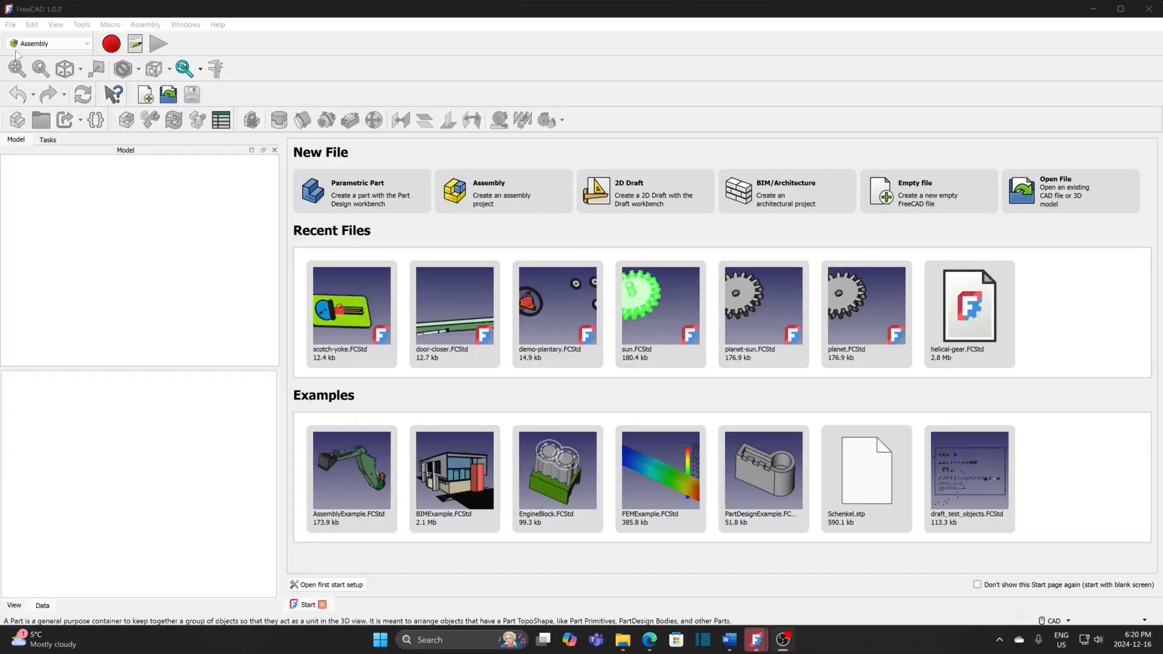
# Create a new empty document and save it as pinion-rack in the 3-demo-pinion-rack folder.
pyautogui.click(11, 25)
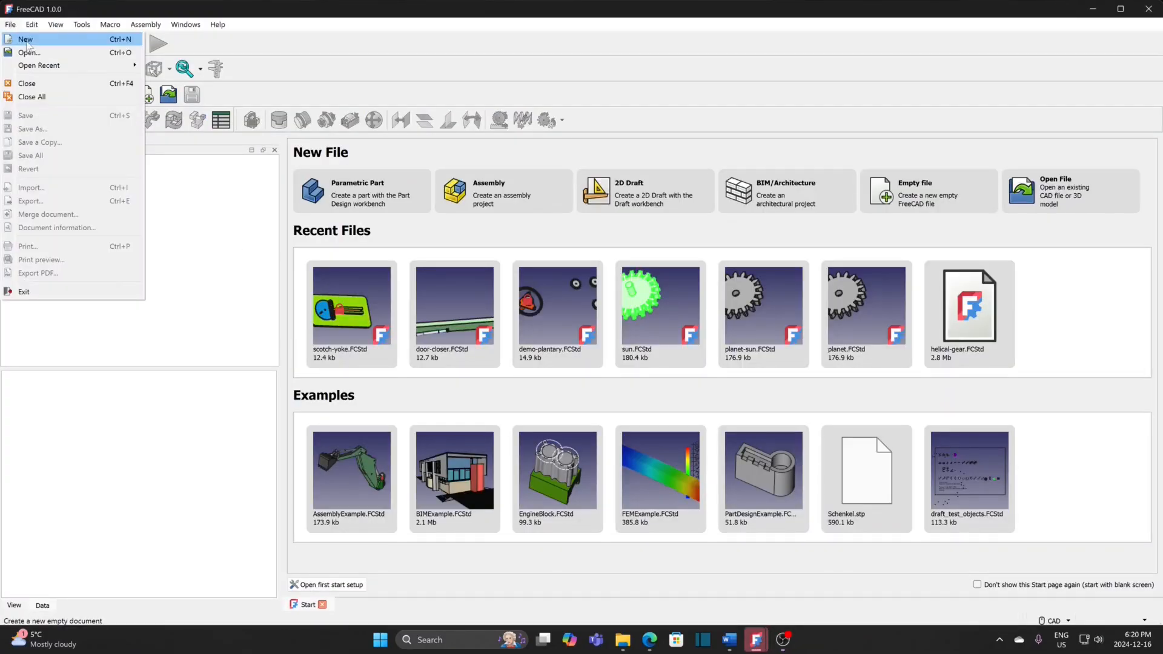
pyautogui.click(23, 40)
pyautogui.click(10, 25)
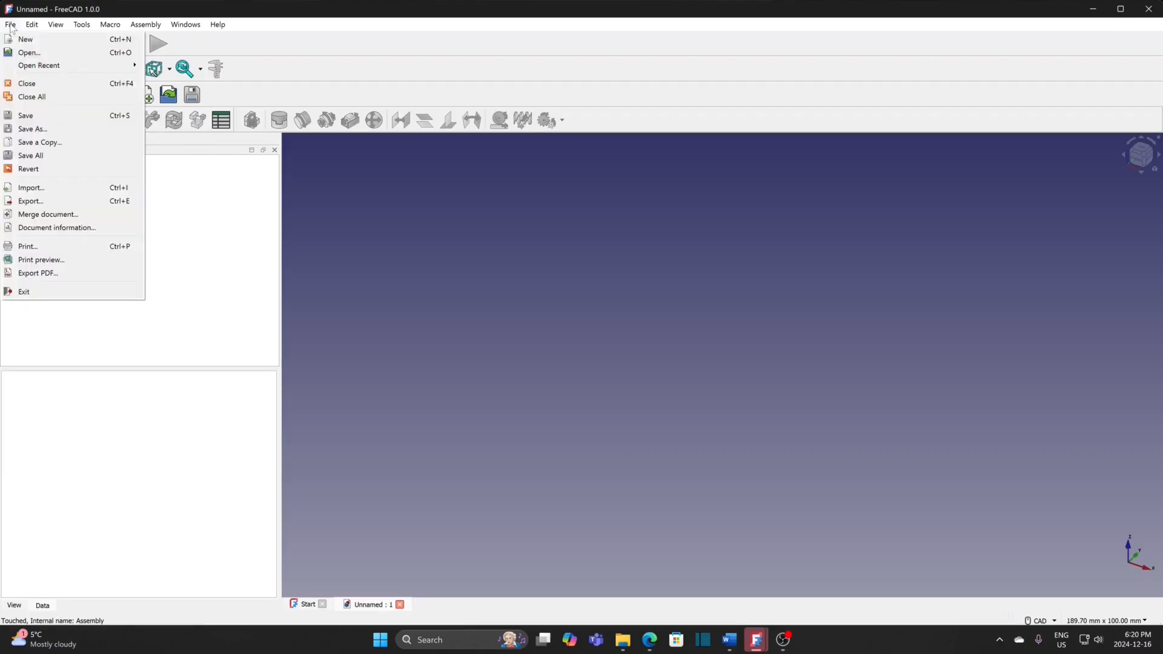
pyautogui.click(33, 128)
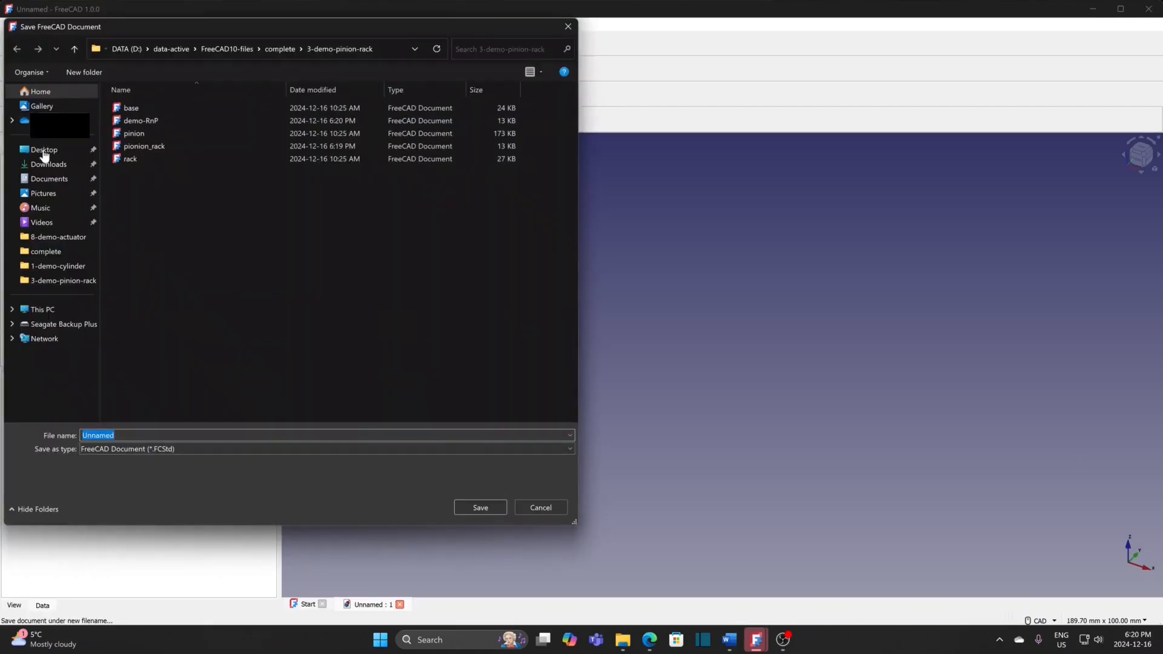
pyautogui.write('pini')
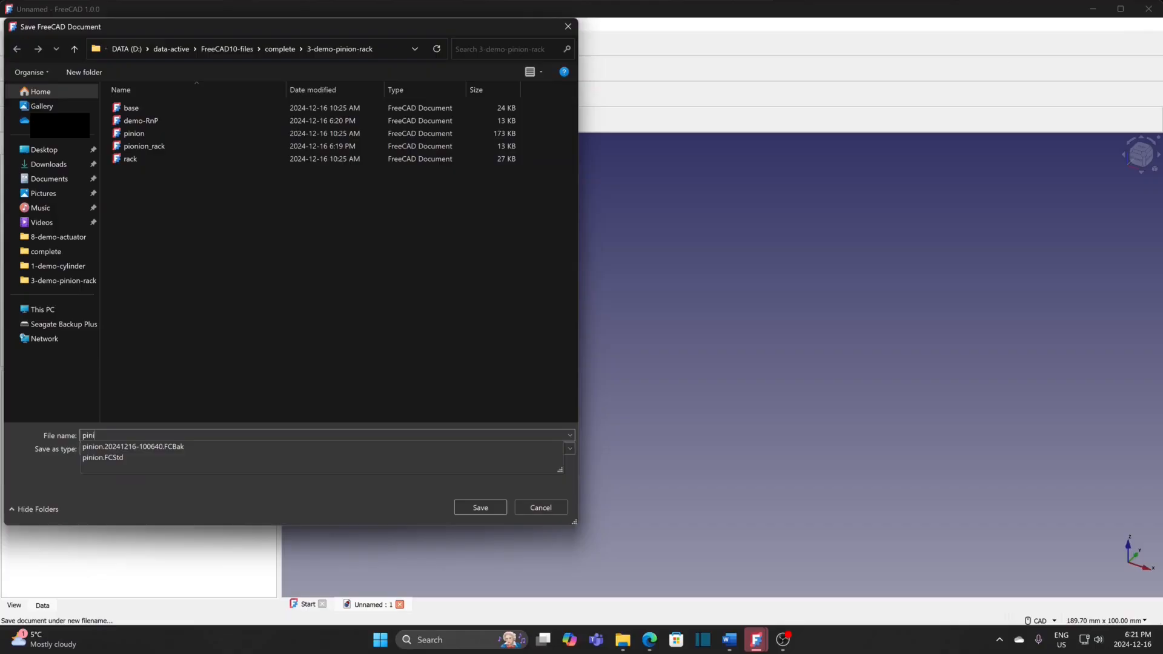
pyautogui.write('on-rack')
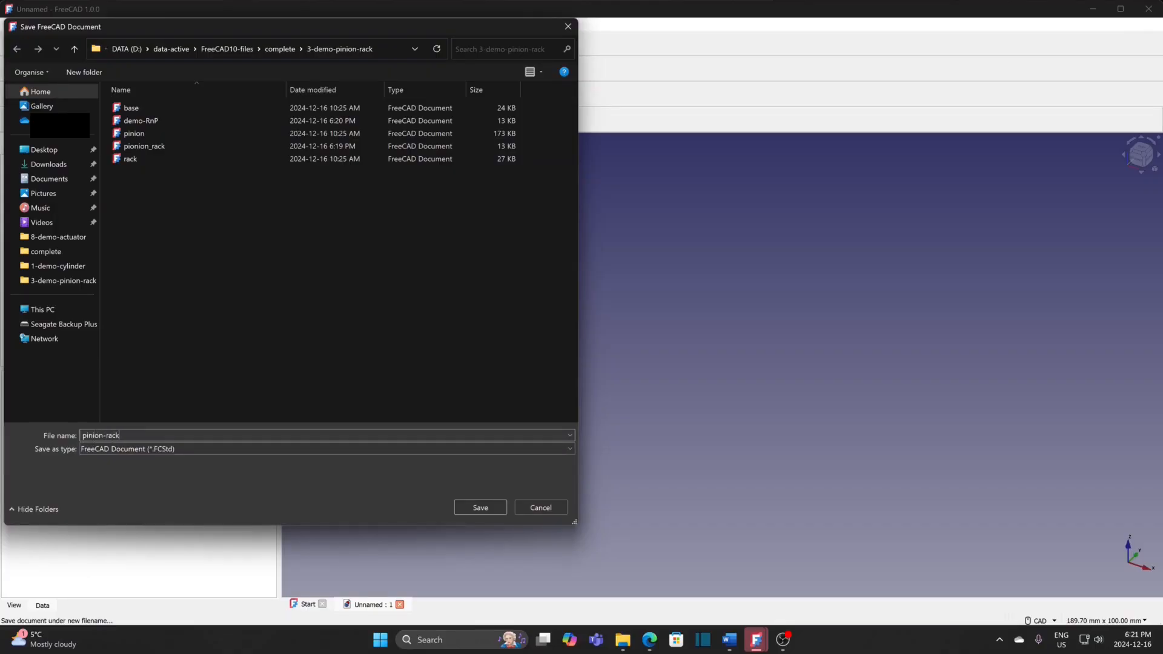
pyautogui.press('Return')
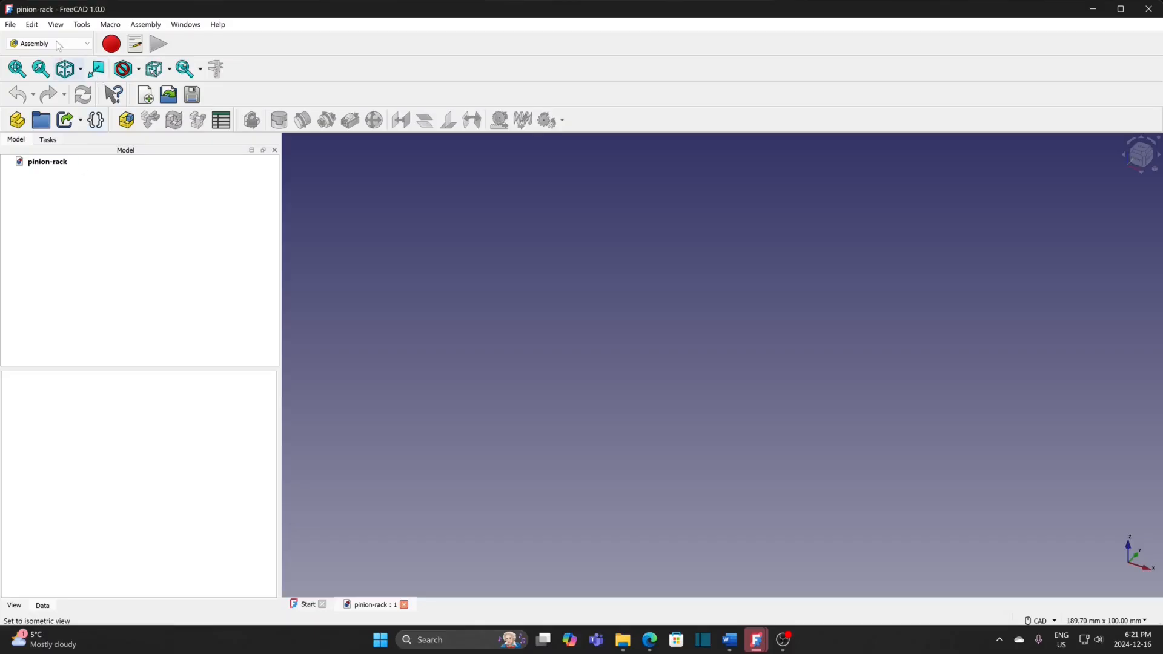
# Create an assembly in the pinion-rack document.
pyautogui.click(48, 164)
pyautogui.click(125, 124)
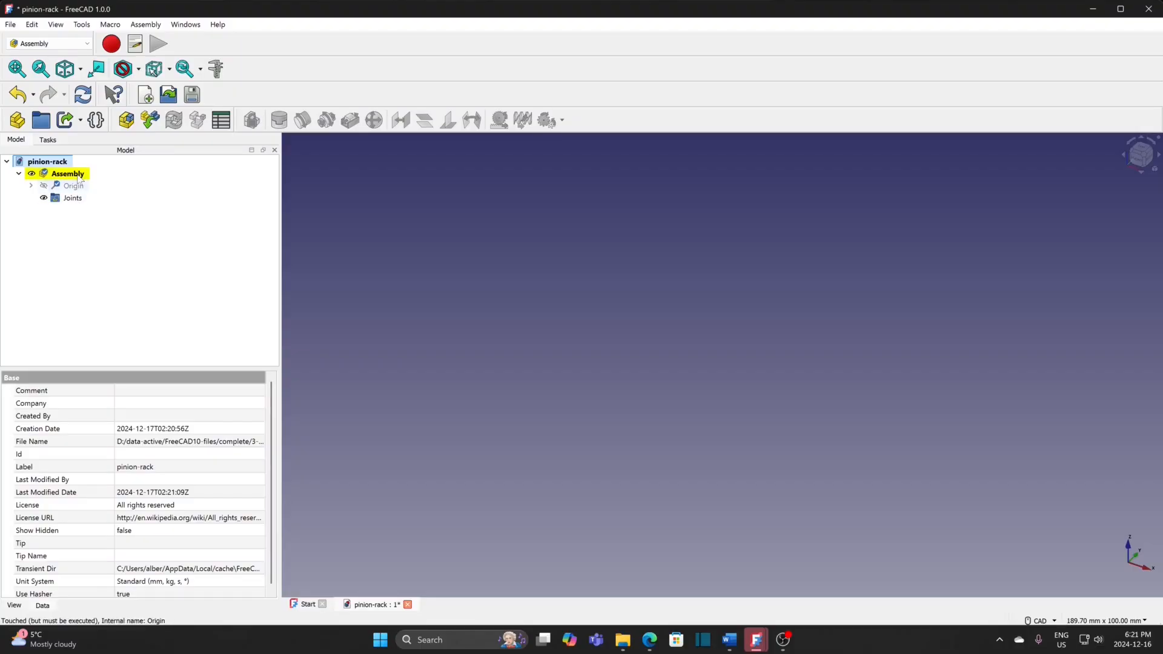
# Open the base, pinion and rack files from the 3-demo-pinion-rack folder as sources for inserting components.
pyautogui.click(152, 122)
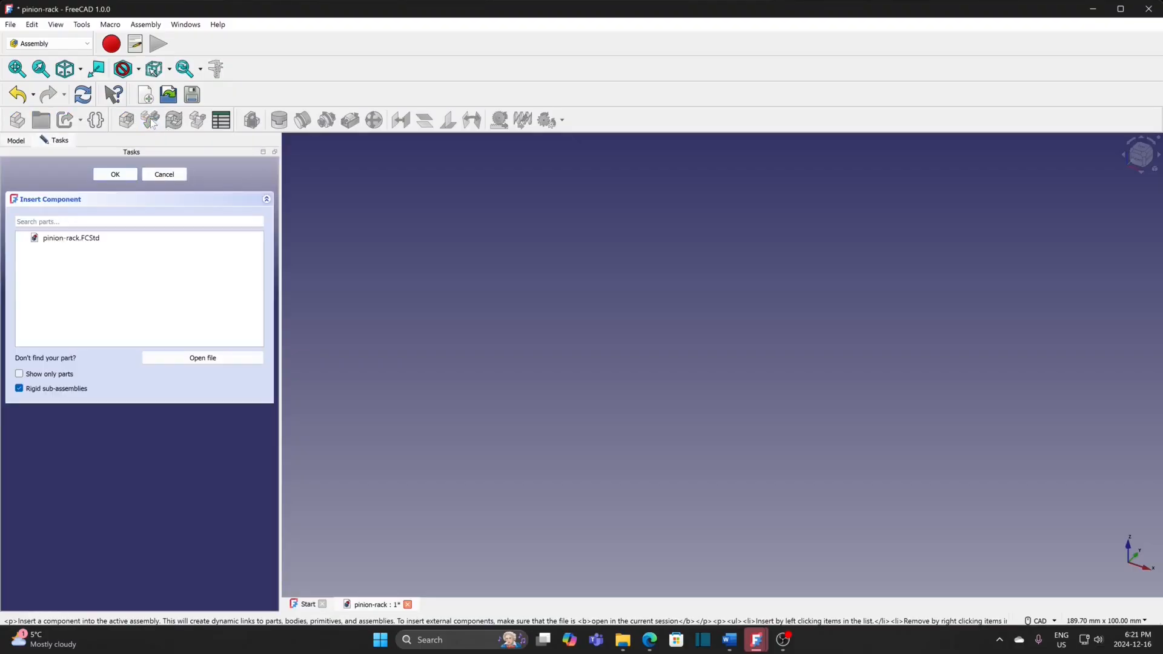
pyautogui.click(202, 359)
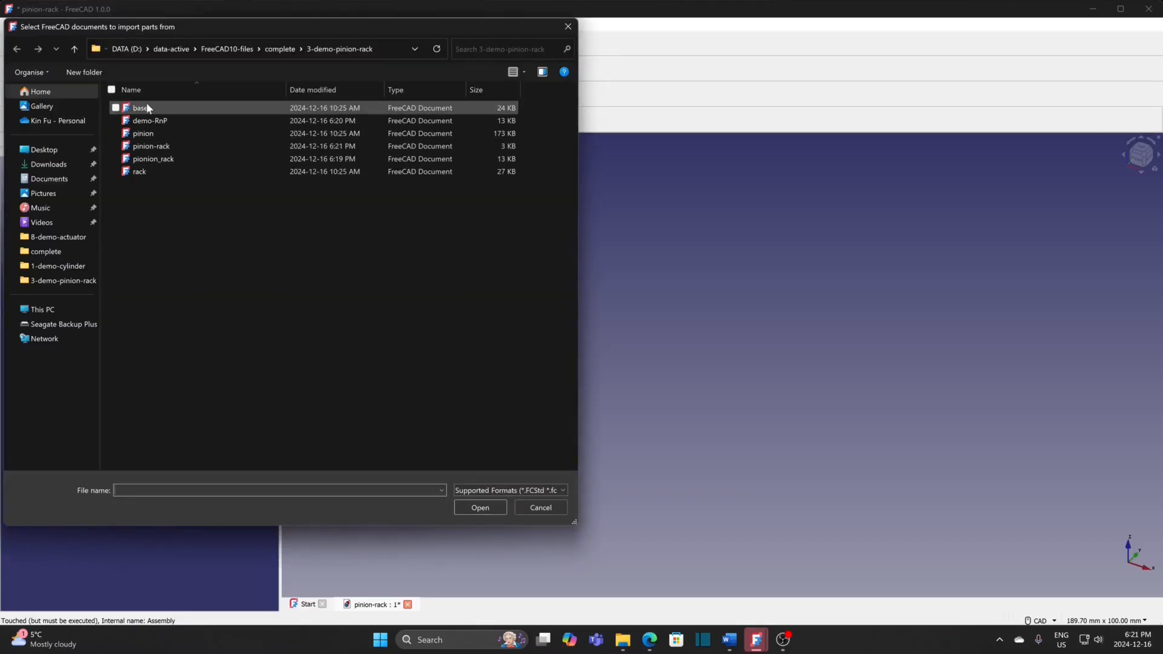
pyautogui.click(146, 107)
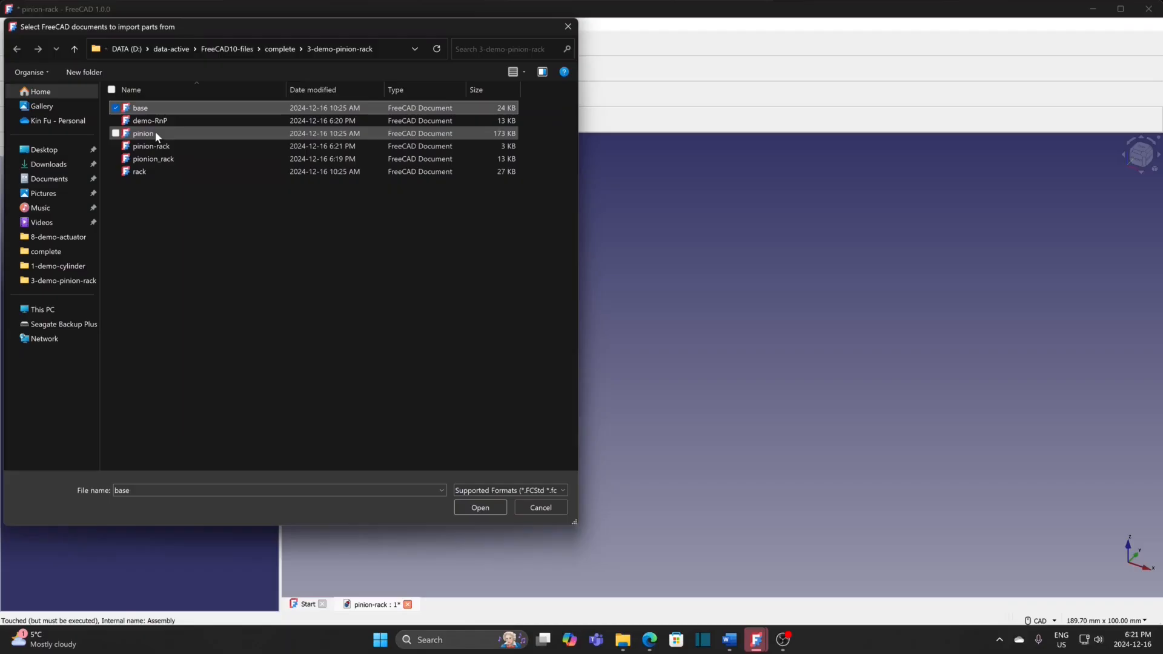
pyautogui.keyDown('ctrl'); pyautogui.click(149, 130); pyautogui.keyUp('ctrl')
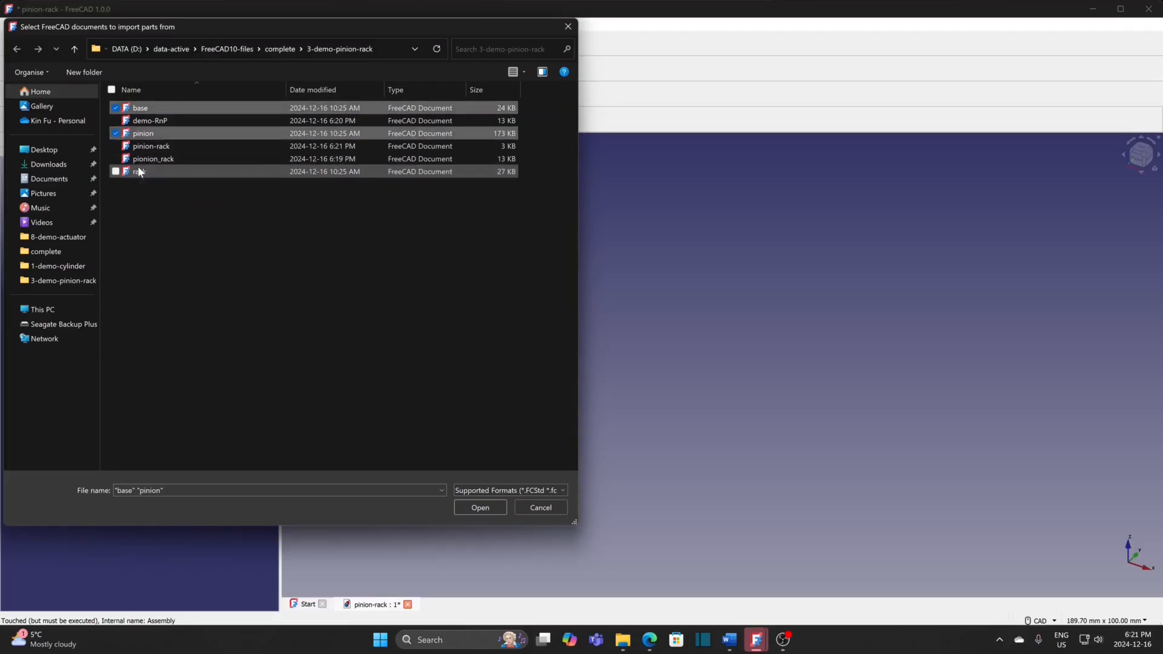
pyautogui.keyDown('ctrl'); pyautogui.click(138, 171); pyautogui.keyUp('ctrl')
pyautogui.click(480, 507)
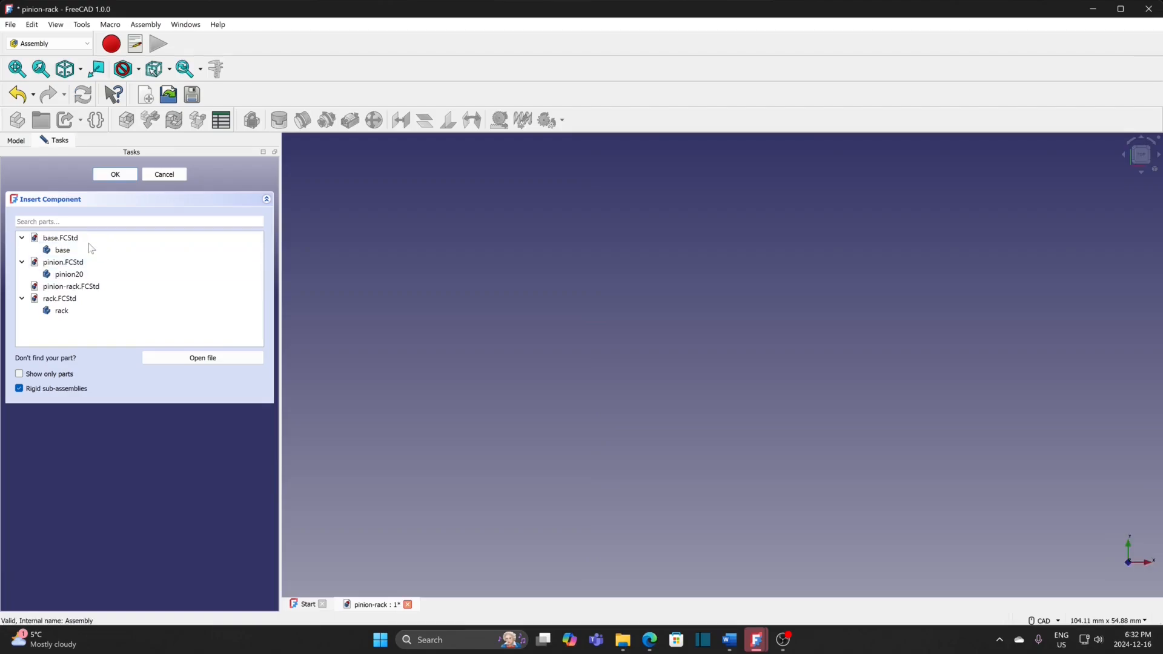
# Insert the base as the grounded part and add the pinion20 component, placed clear of the base on its right side.
pyautogui.click(75, 250)
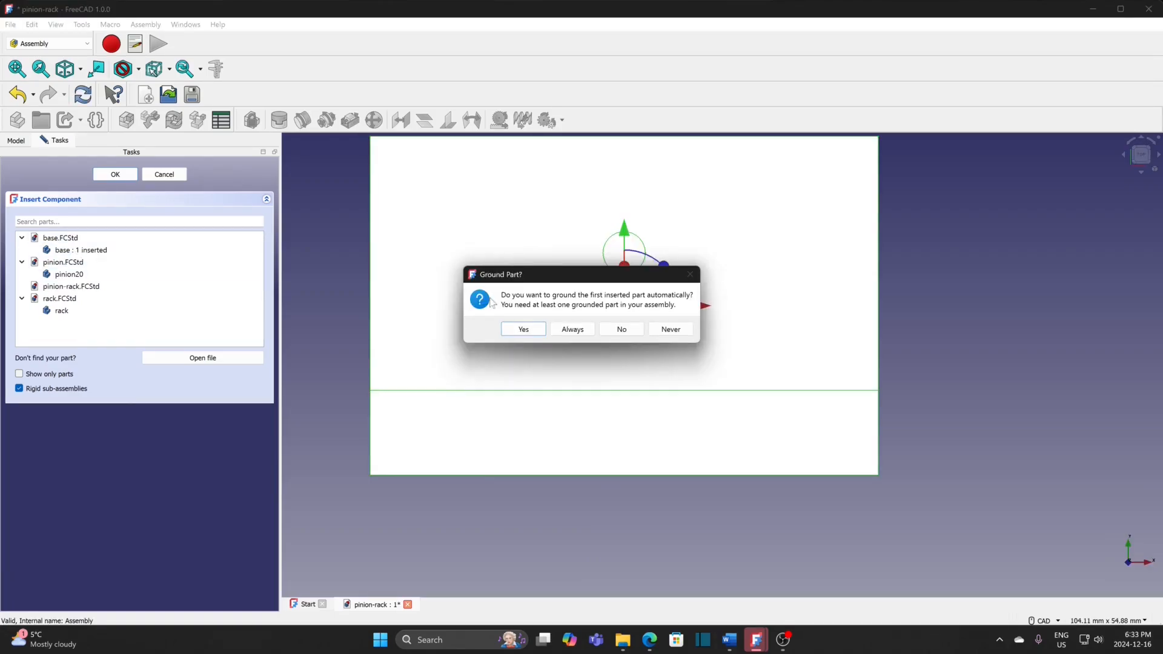
pyautogui.click(524, 329)
pyautogui.click(97, 274)
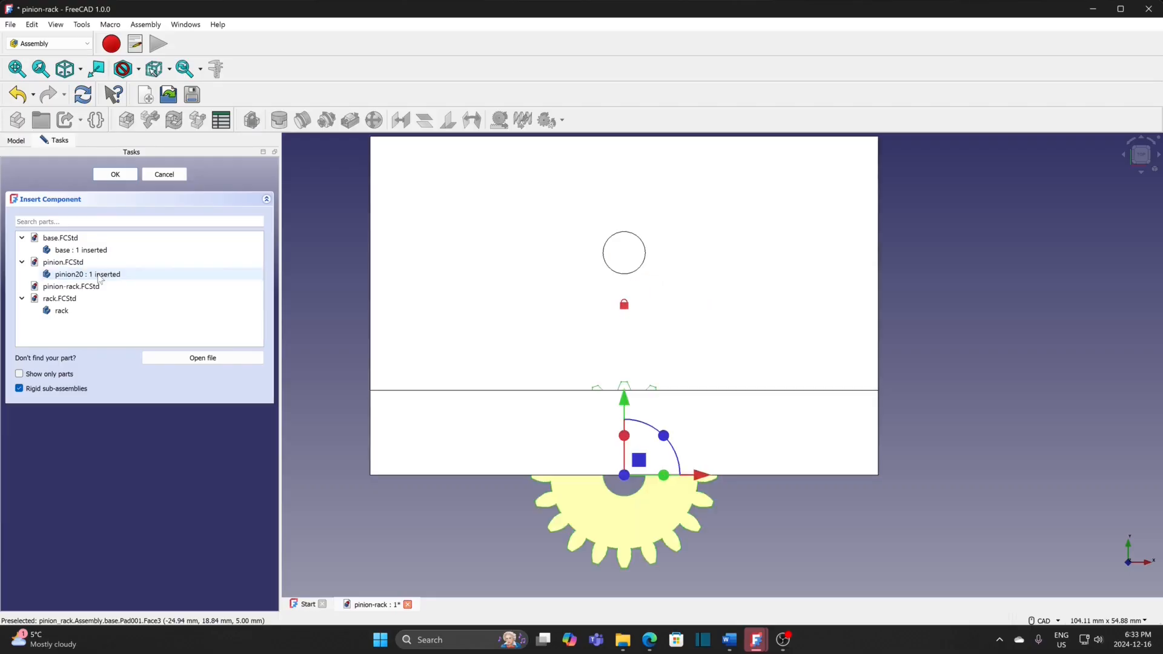
pyautogui.click(74, 299)
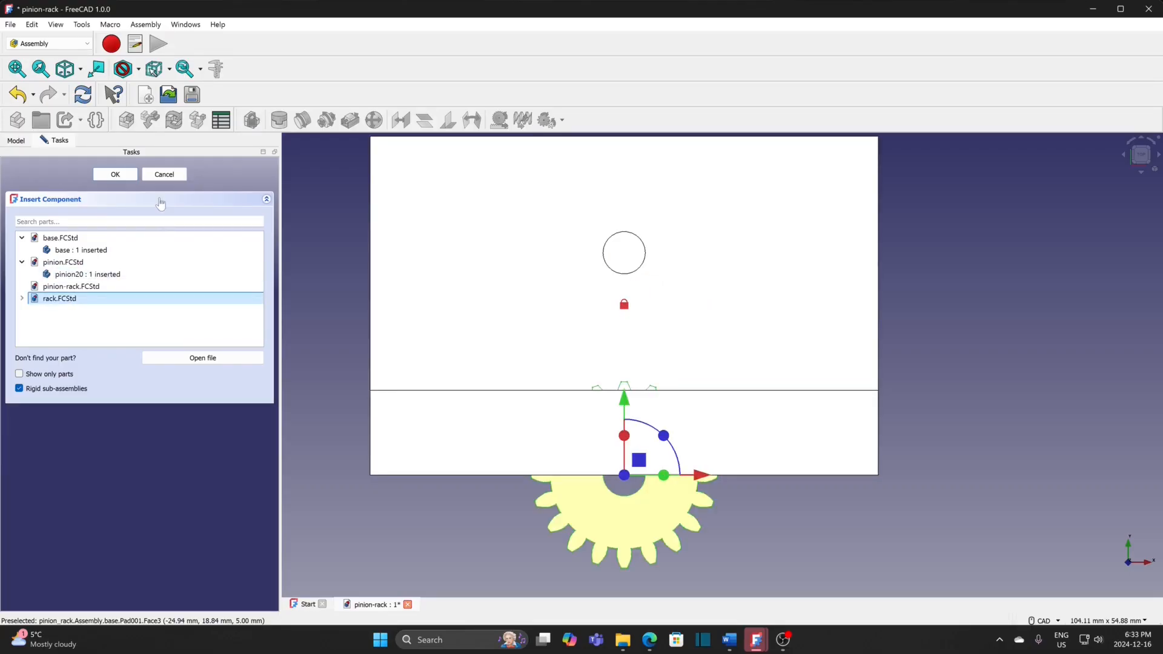
pyautogui.click(116, 176)
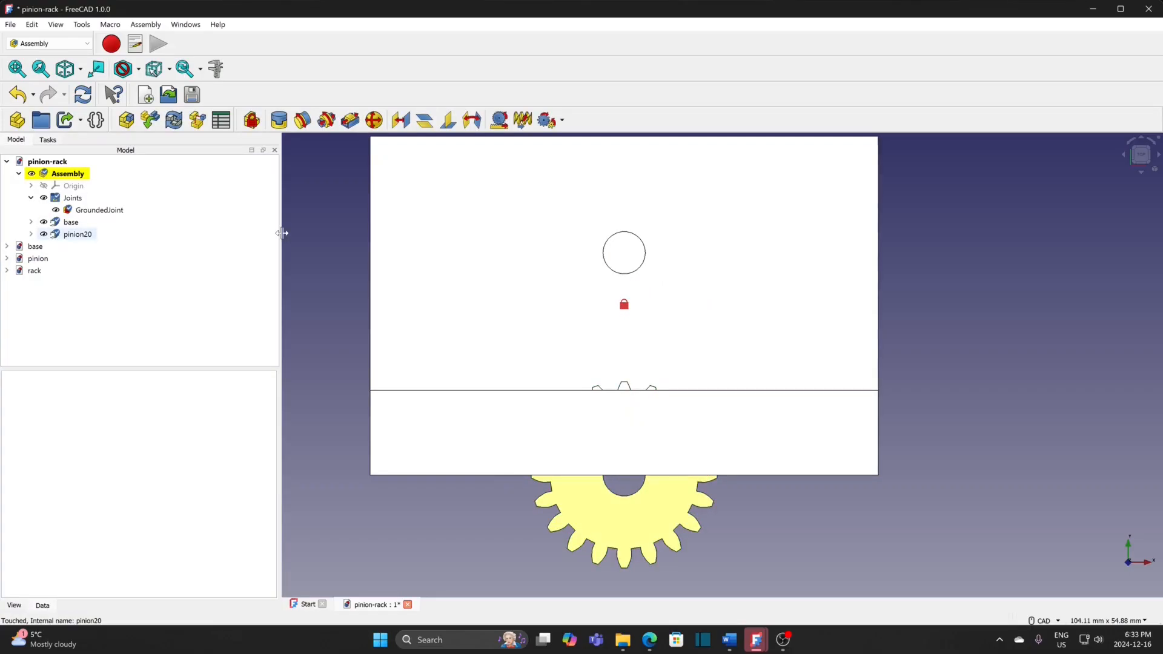
pyautogui.scroll(-2, 286, 234)
pyautogui.moveTo(583, 438); pyautogui.dragTo(896, 358)
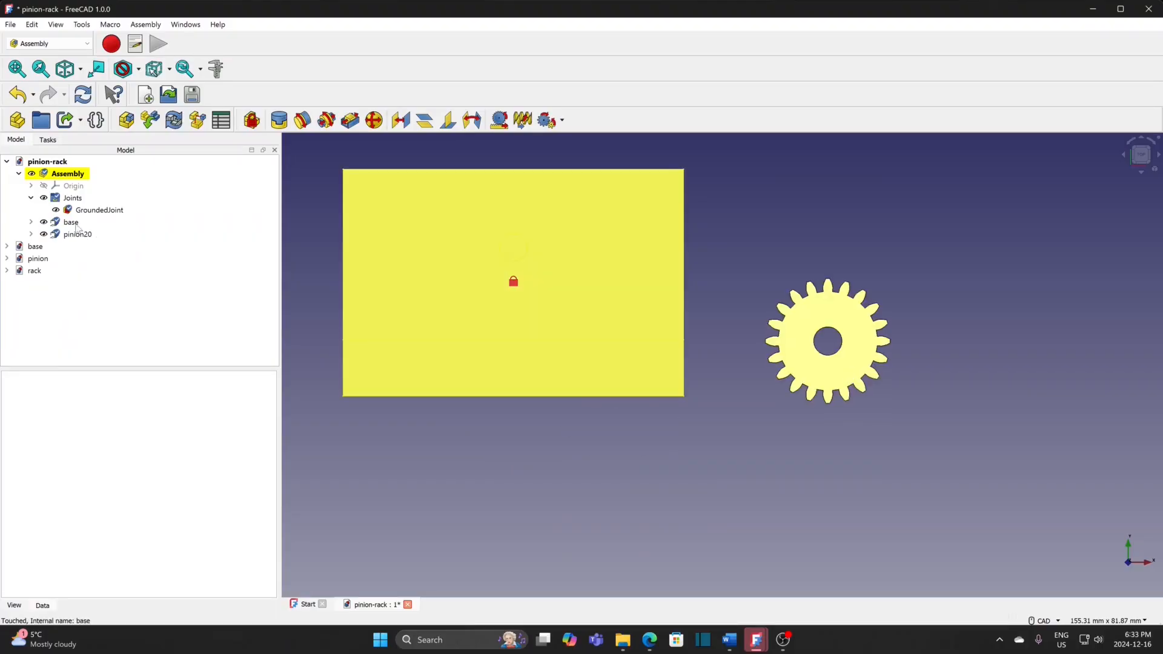
# Insert the rack component and move it clear of the base, to the right of the pinion.
pyautogui.click(149, 119)
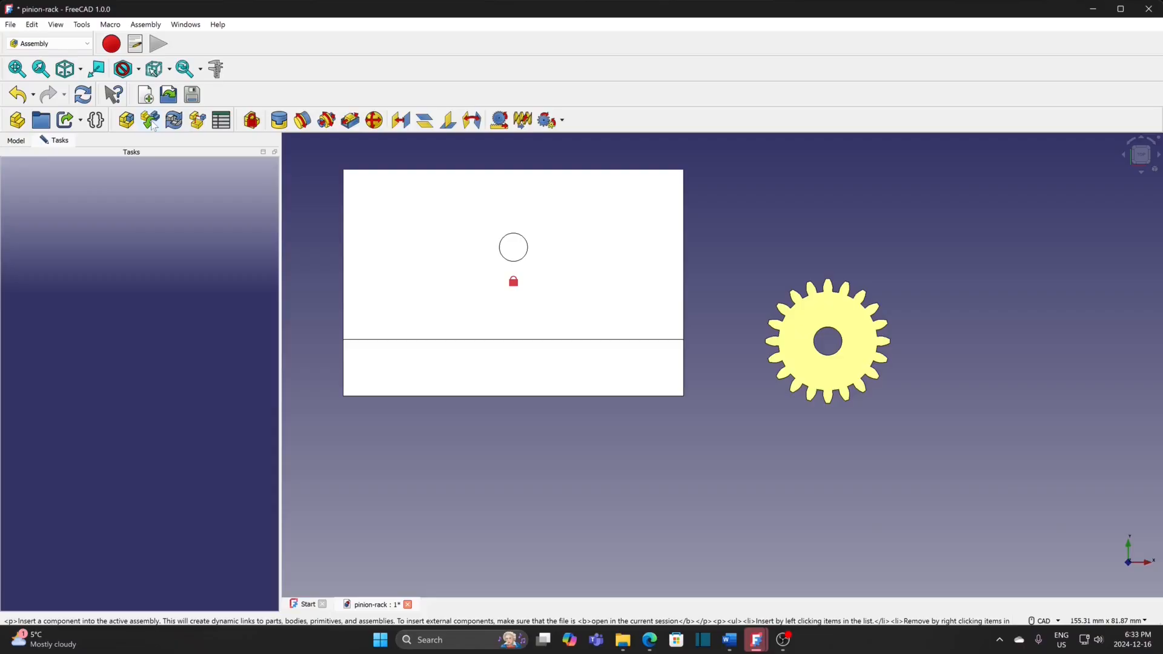
pyautogui.click(62, 311)
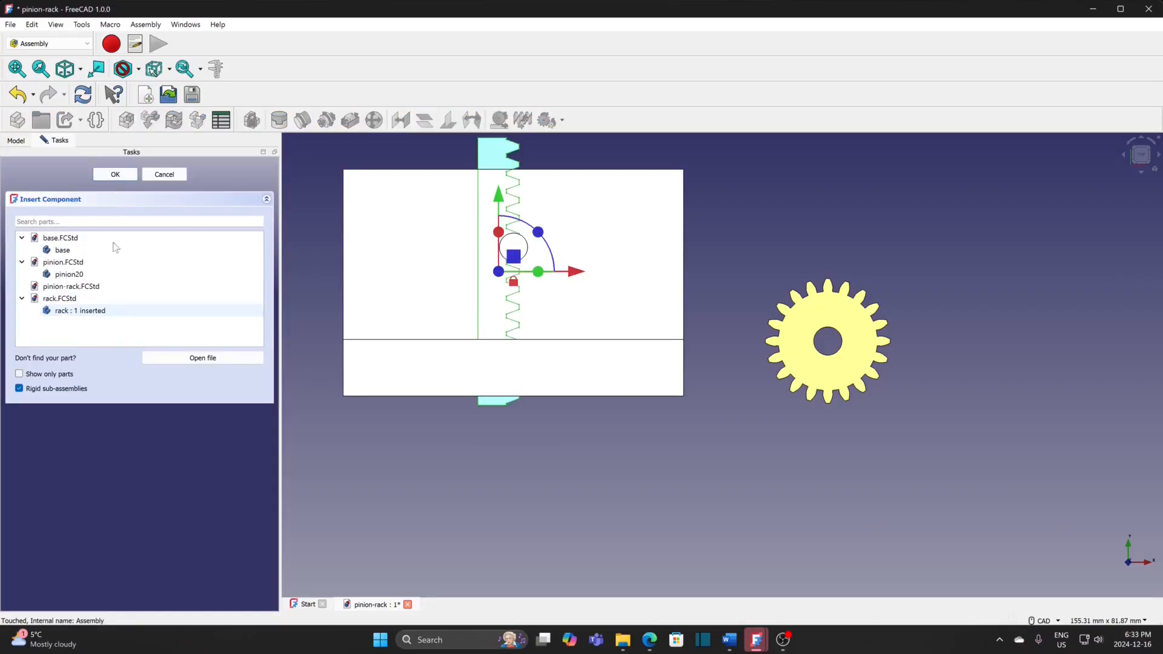
pyautogui.click(115, 175)
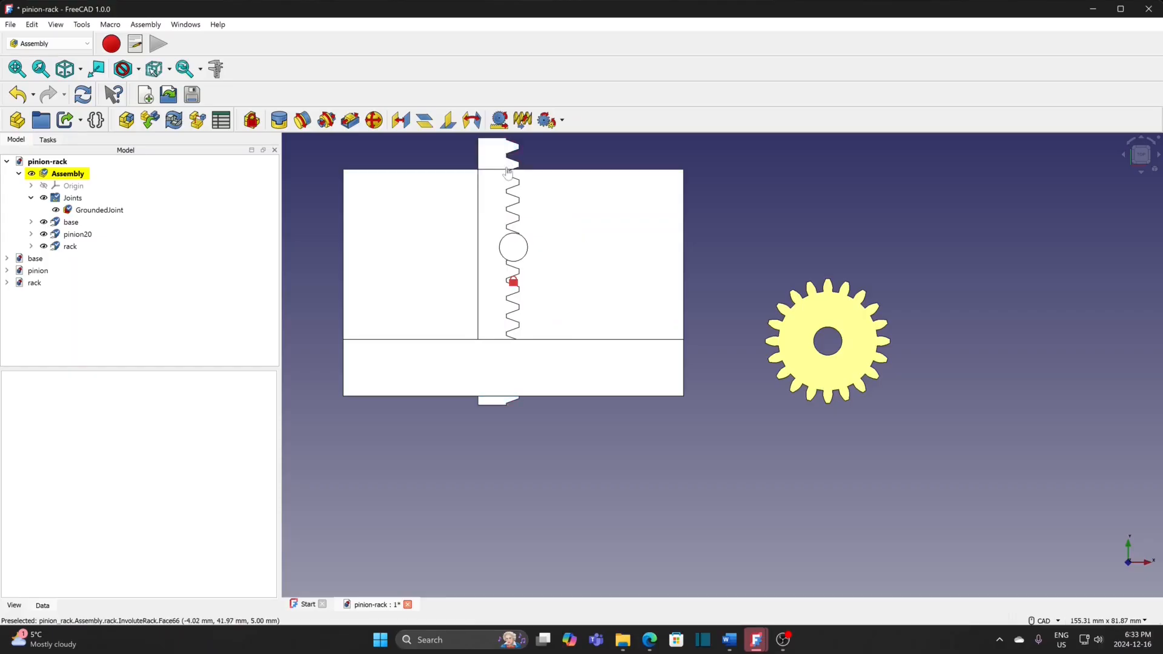
pyautogui.moveTo(492, 160); pyautogui.dragTo(969, 235)
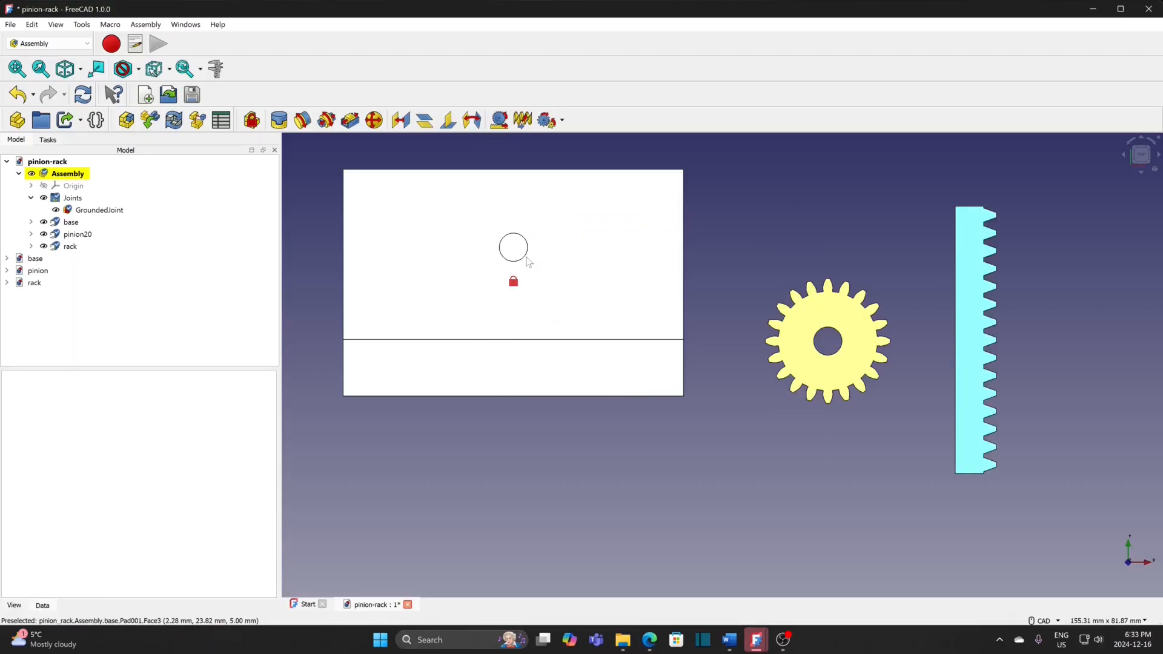
# Add a revolute joint between the circular edge on the base and the pinion's bore edge, with 0 mm offset.
pyautogui.click(527, 259)
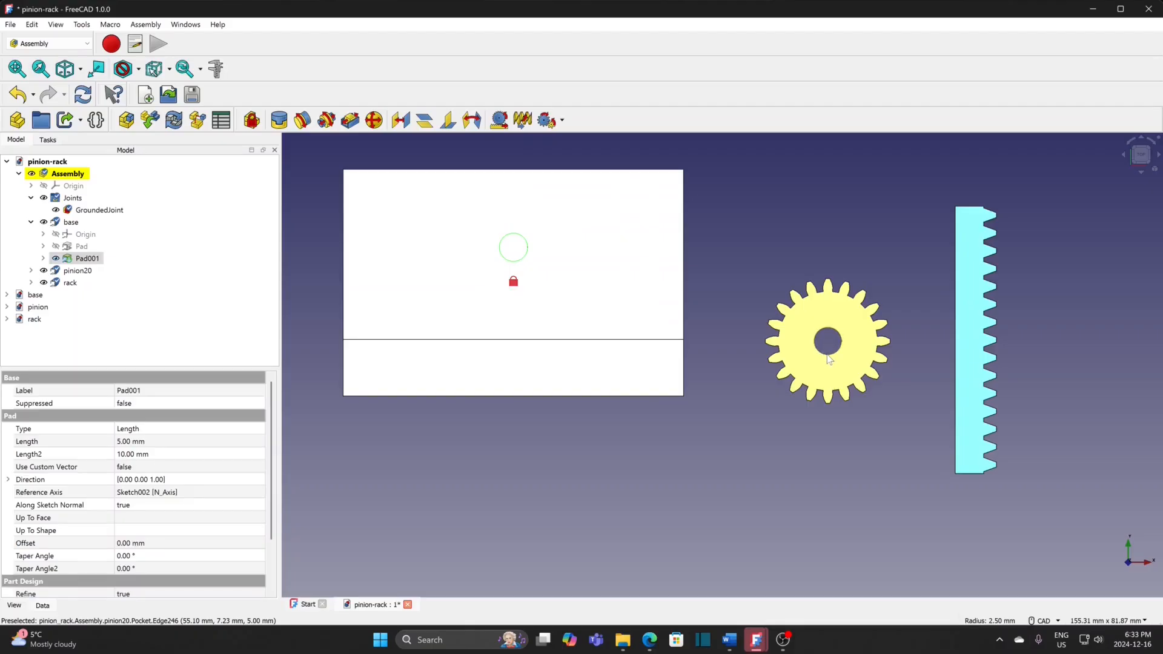
pyautogui.click(829, 360)
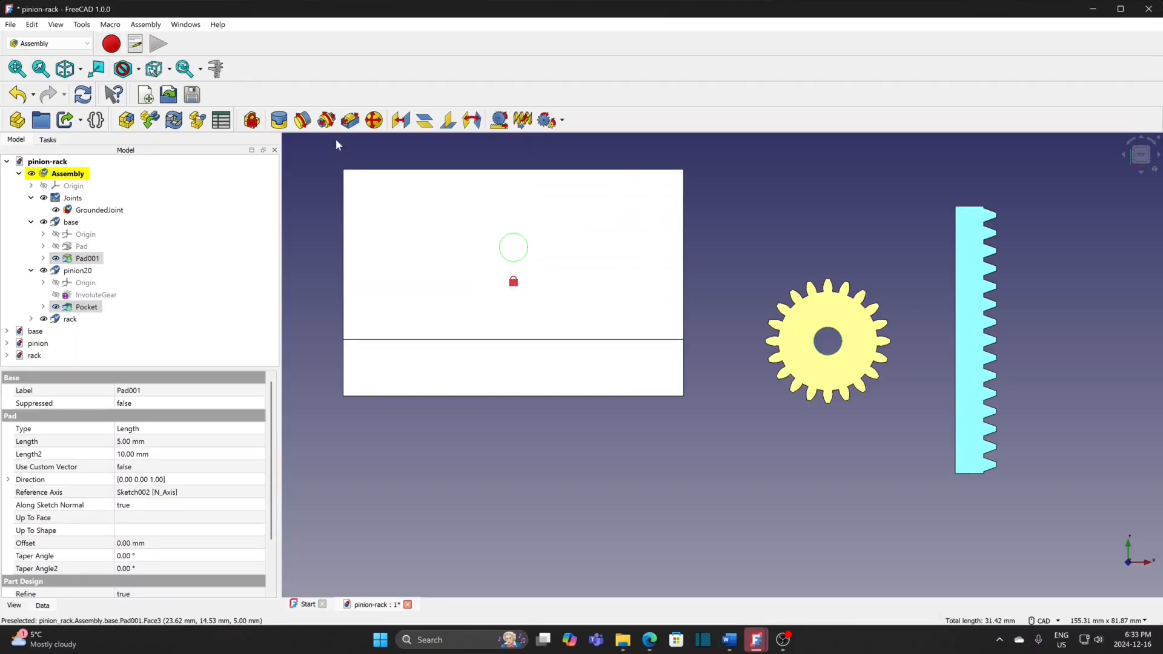
pyautogui.click(303, 120)
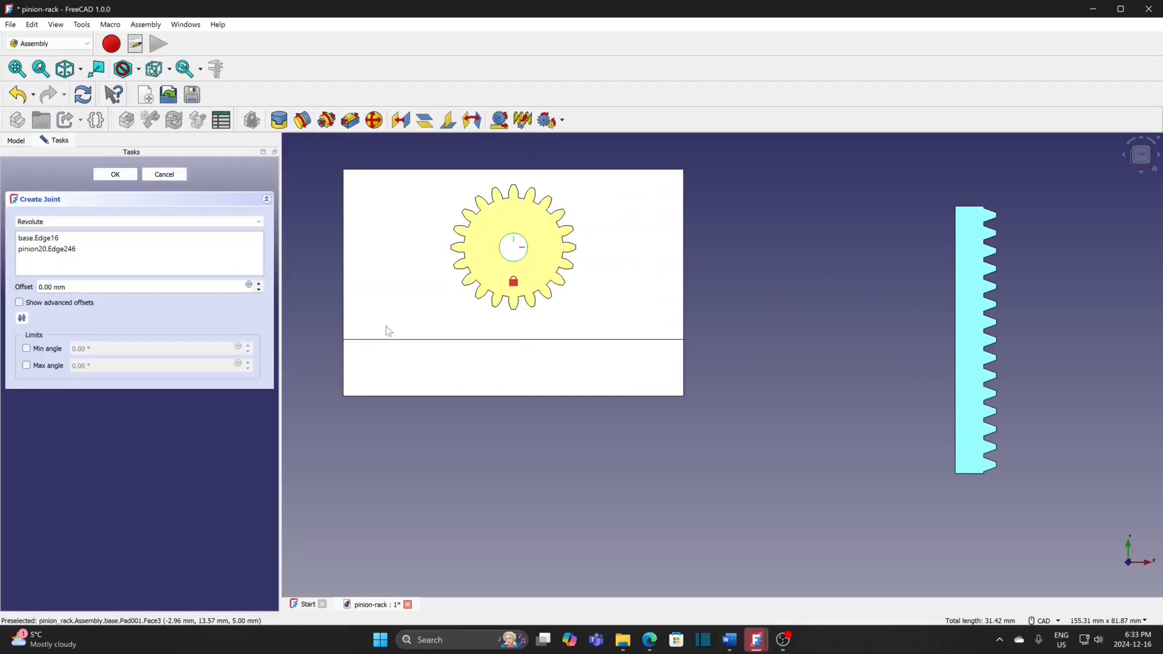
pyautogui.click(131, 176)
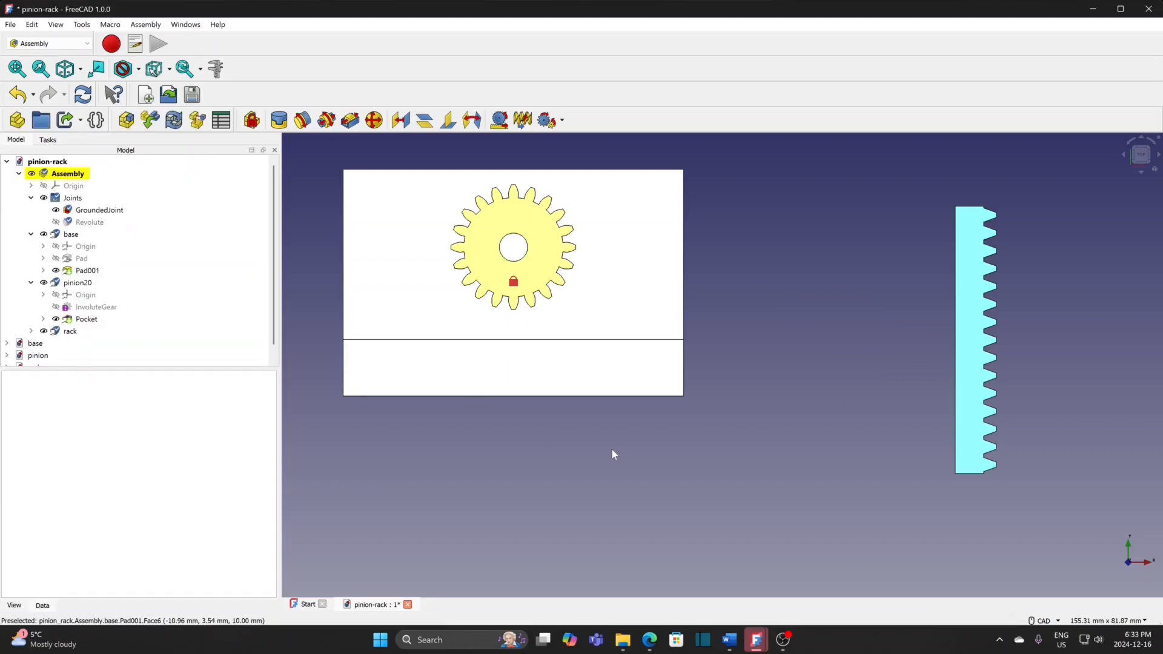
# Add a slider joint between the rack's long straight back edge and the inner edge of the base's ledge, with 0° rotation.
pyautogui.moveTo(627, 463); pyautogui.dragTo(774, 413, button='middle')
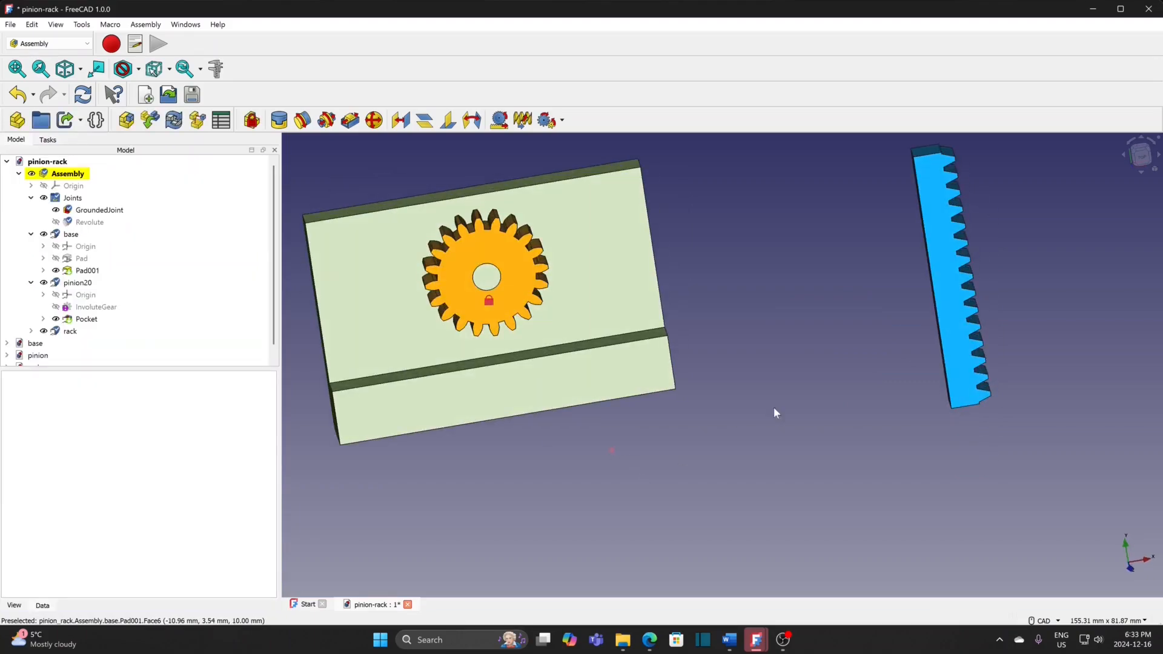
pyautogui.click(937, 314)
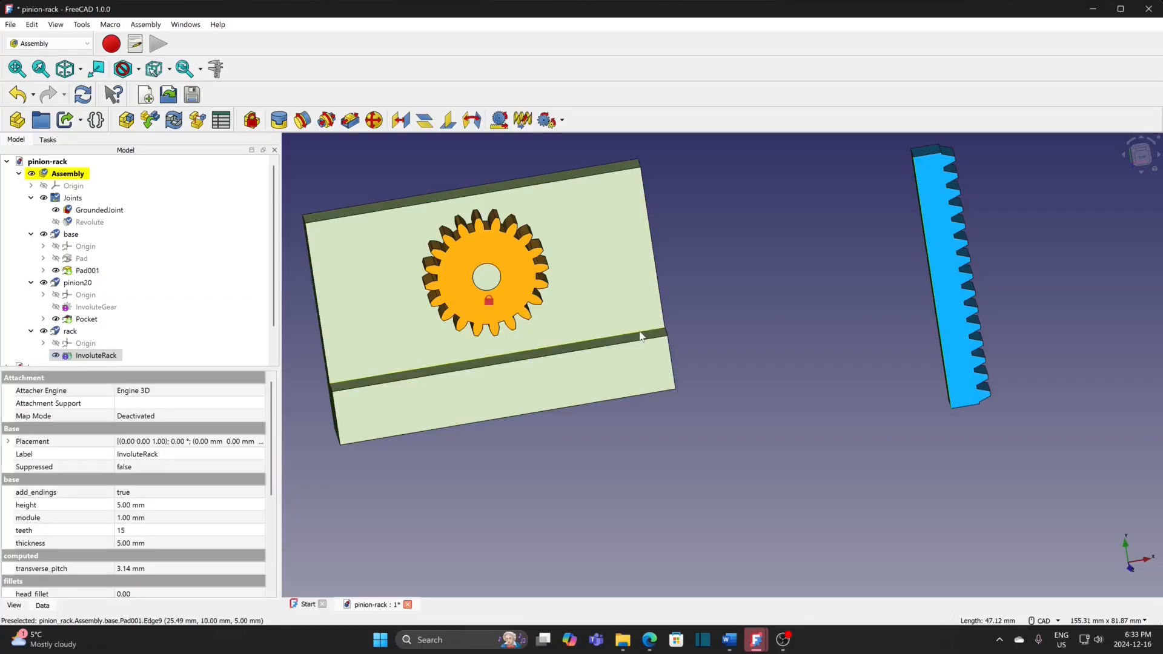
pyautogui.scroll(2, 642, 336)
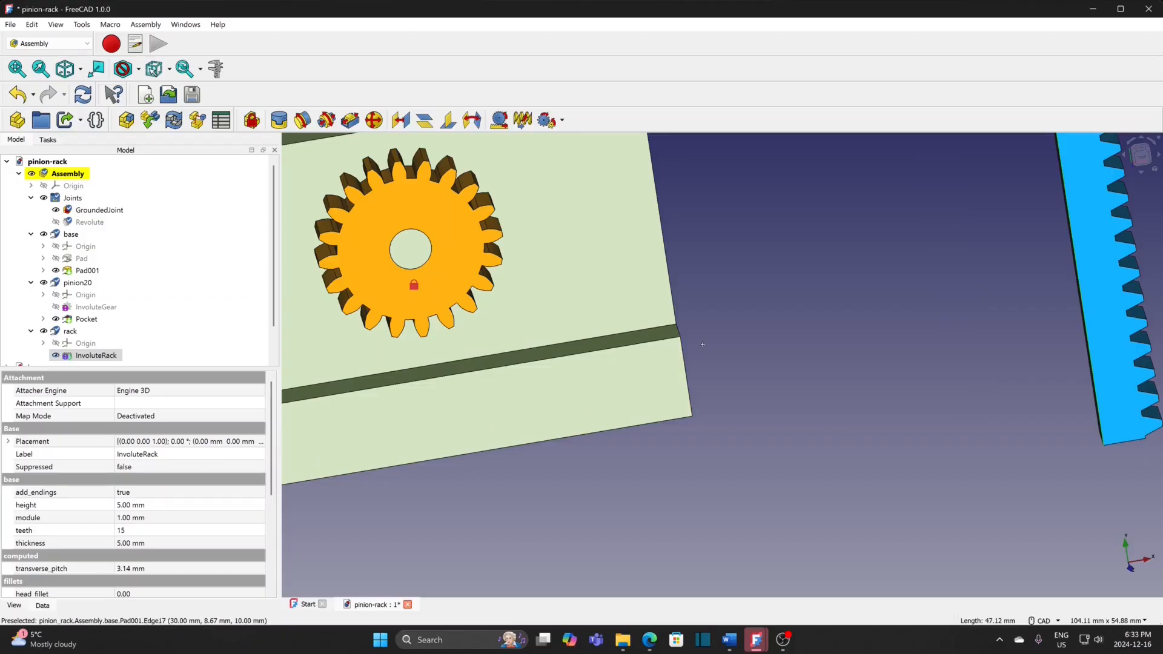
pyautogui.moveTo(701, 341); pyautogui.dragTo(698, 353, button='middle')
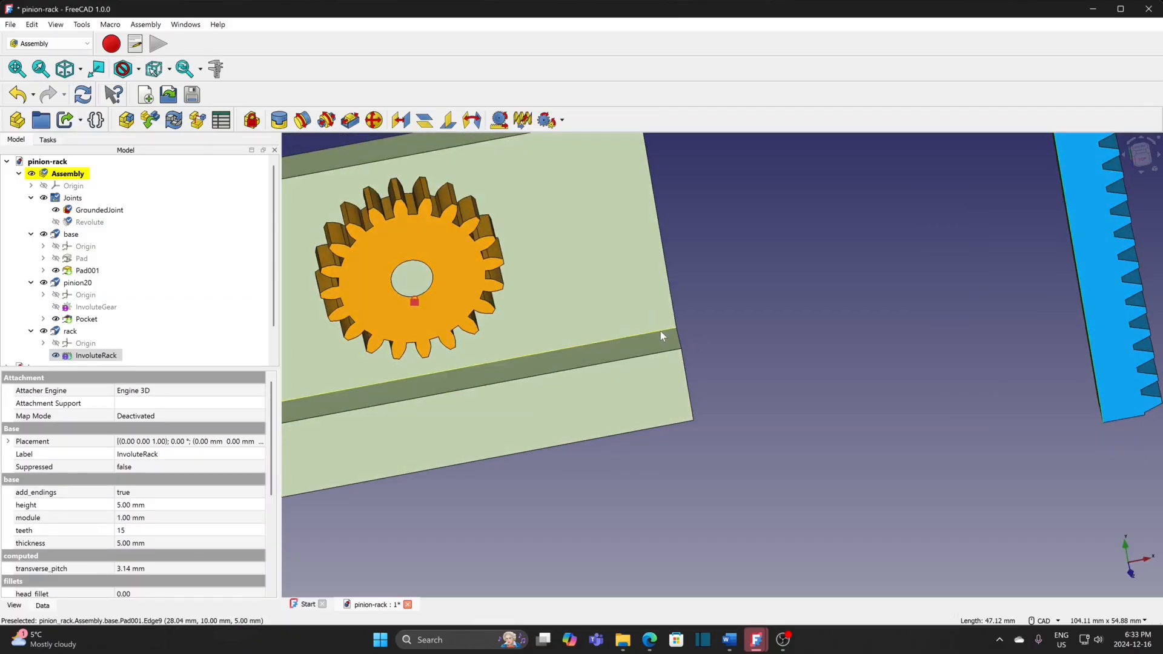
pyautogui.click(931, 338)
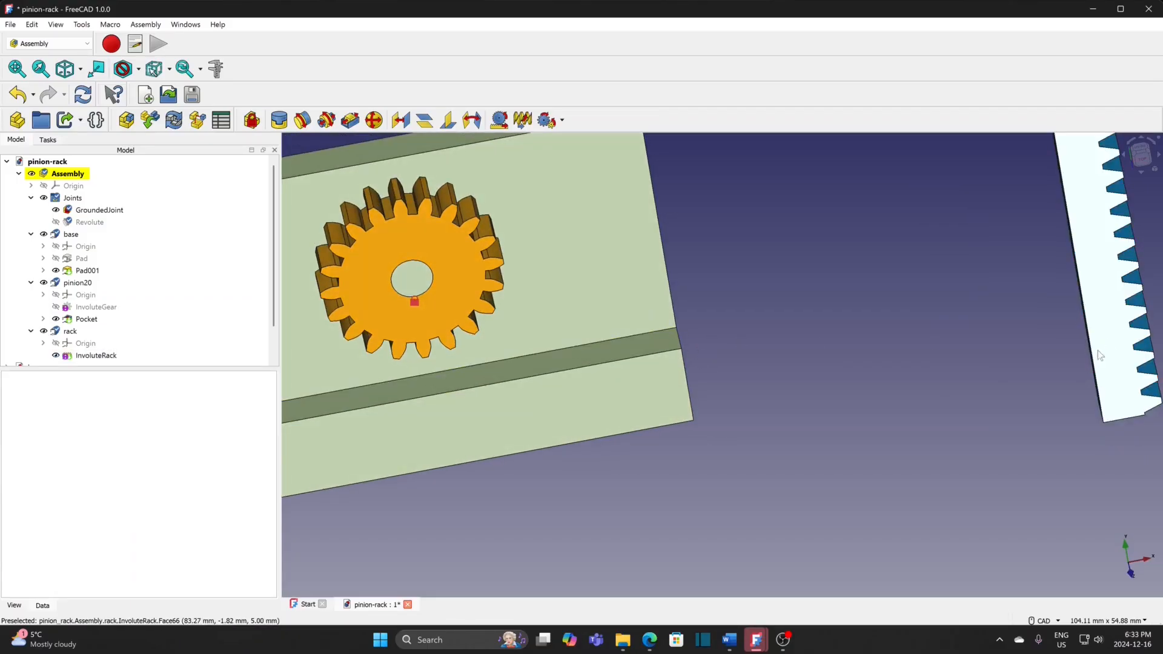
pyautogui.click(1094, 364)
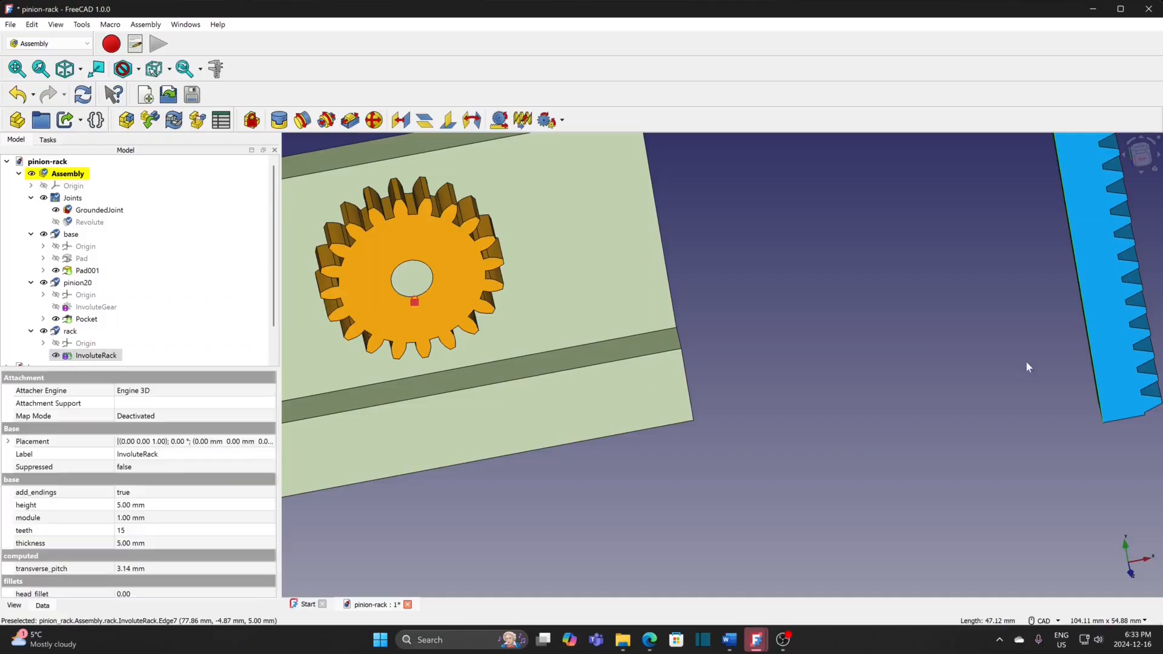
pyautogui.click(647, 332)
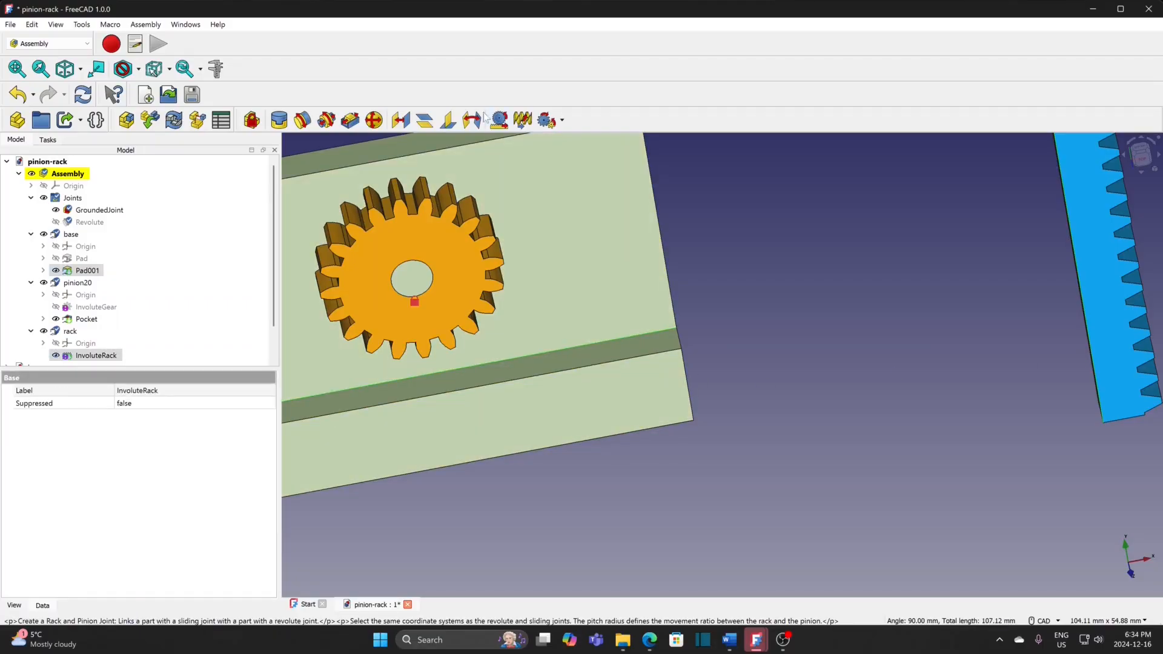
pyautogui.click(350, 120)
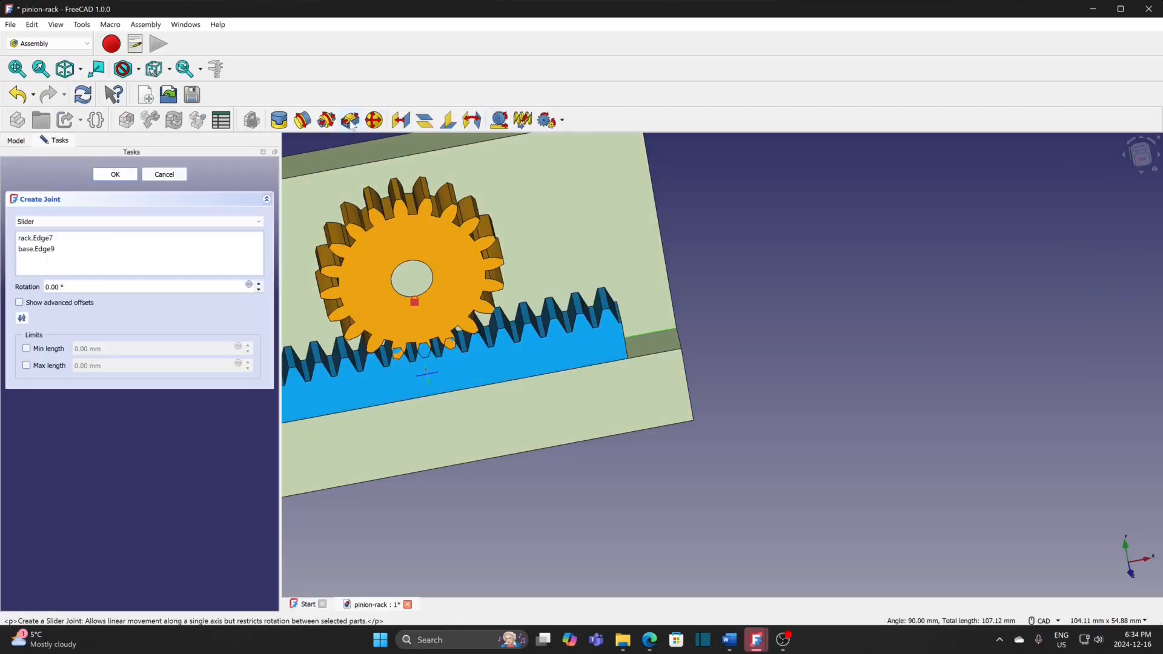
pyautogui.click(115, 174)
# Slide the rack slightly along the base's ledge so its teeth mesh with the pinion's teeth, and save the document.
pyautogui.moveTo(766, 293); pyautogui.dragTo(967, 375, button='middle')
pyautogui.moveTo(307, 420); pyautogui.dragTo(297, 394, button='middle')
pyautogui.press('1')
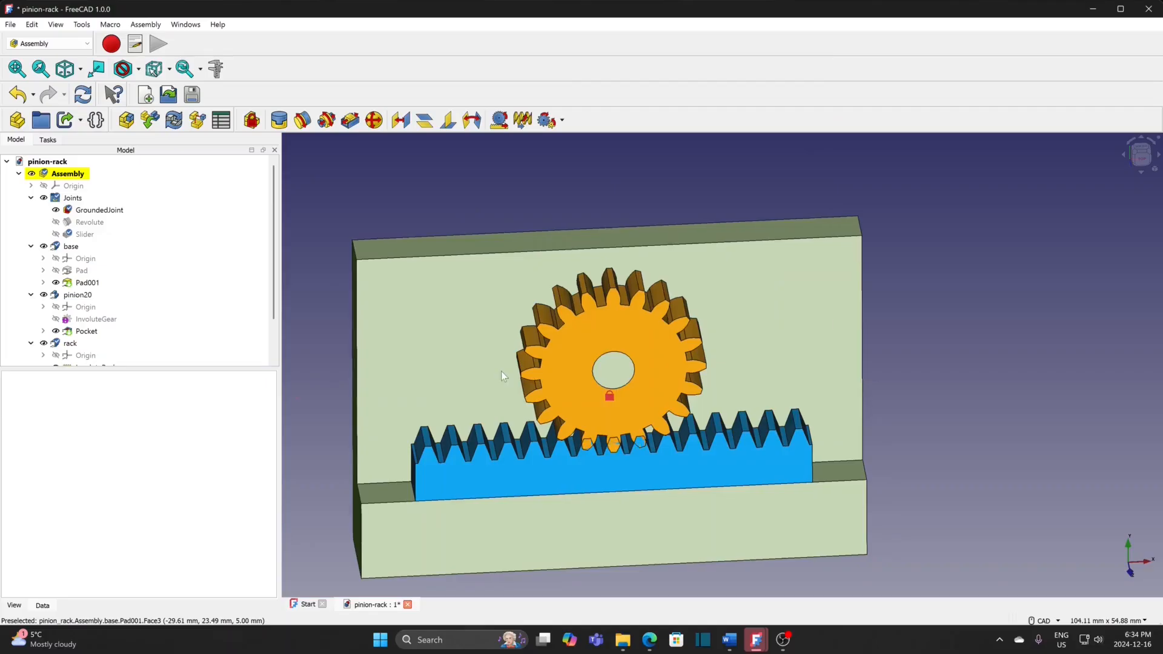
pyautogui.press('1')
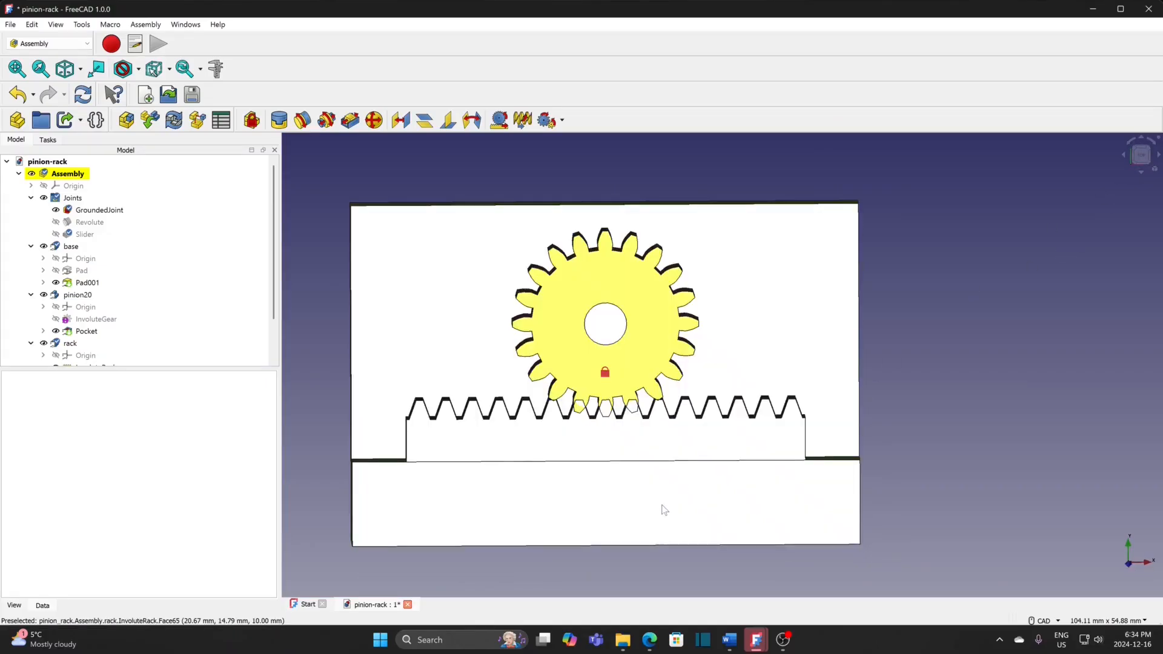
pyautogui.scroll(5, 662, 505)
pyautogui.moveTo(600, 355); pyautogui.dragTo(569, 371)
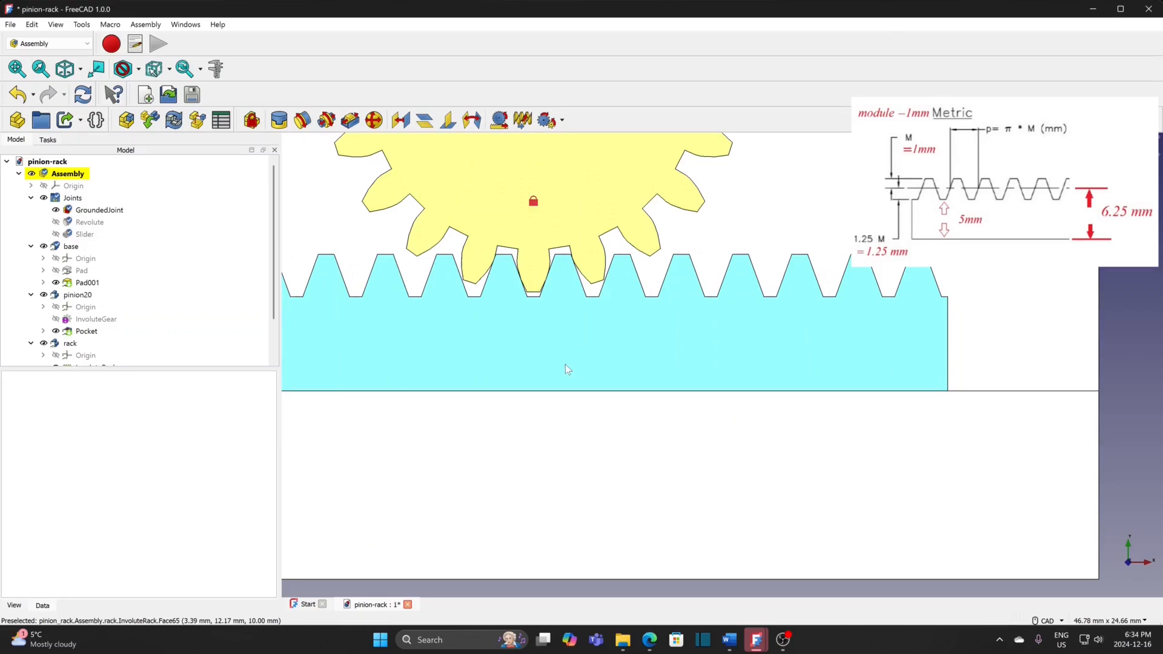
pyautogui.scroll(-1, 1106, 312)
pyautogui.scroll(-4, 1106, 312)
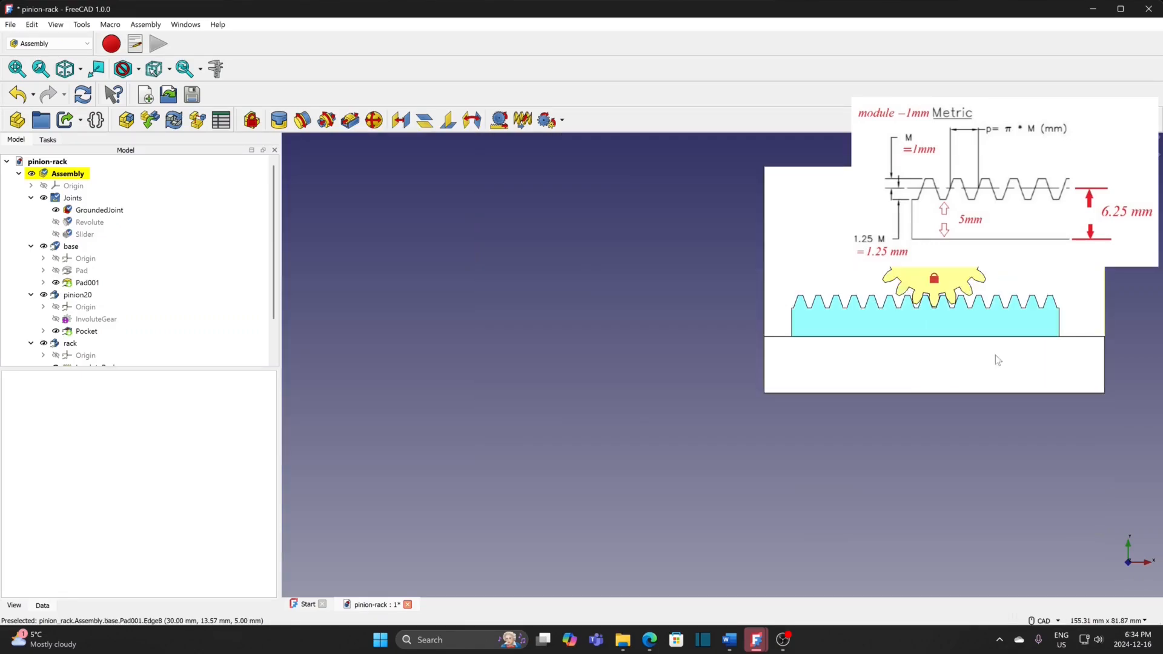
pyautogui.moveTo(739, 339); pyautogui.dragTo(425, 407, button='middle')
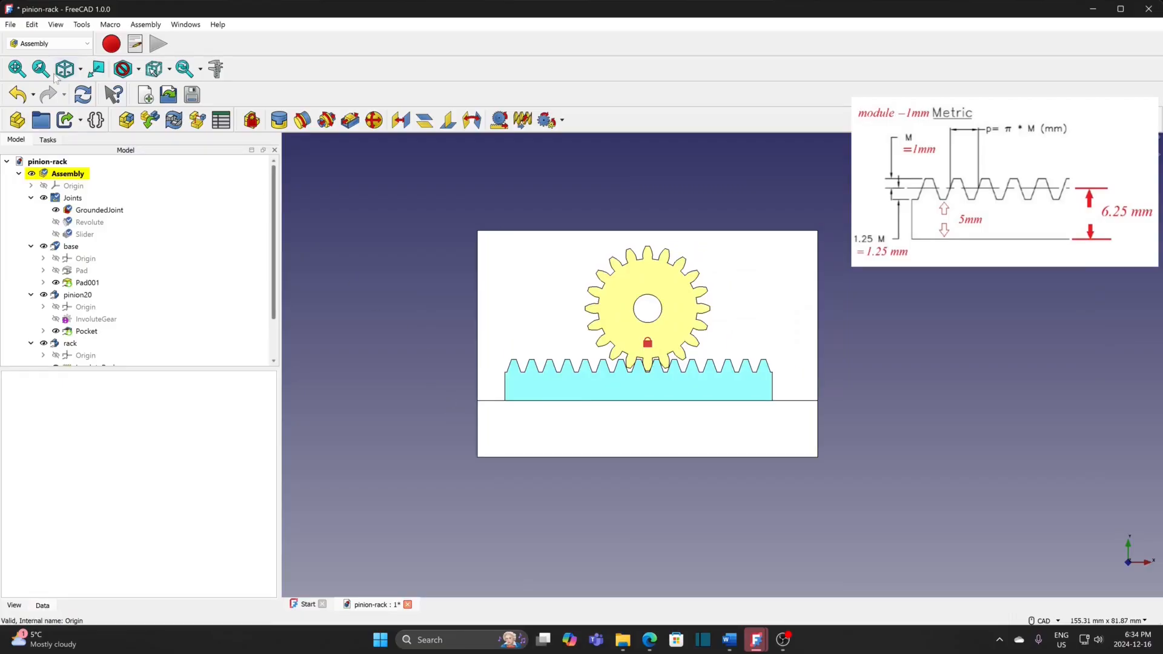
pyautogui.click(10, 24)
pyautogui.click(40, 115)
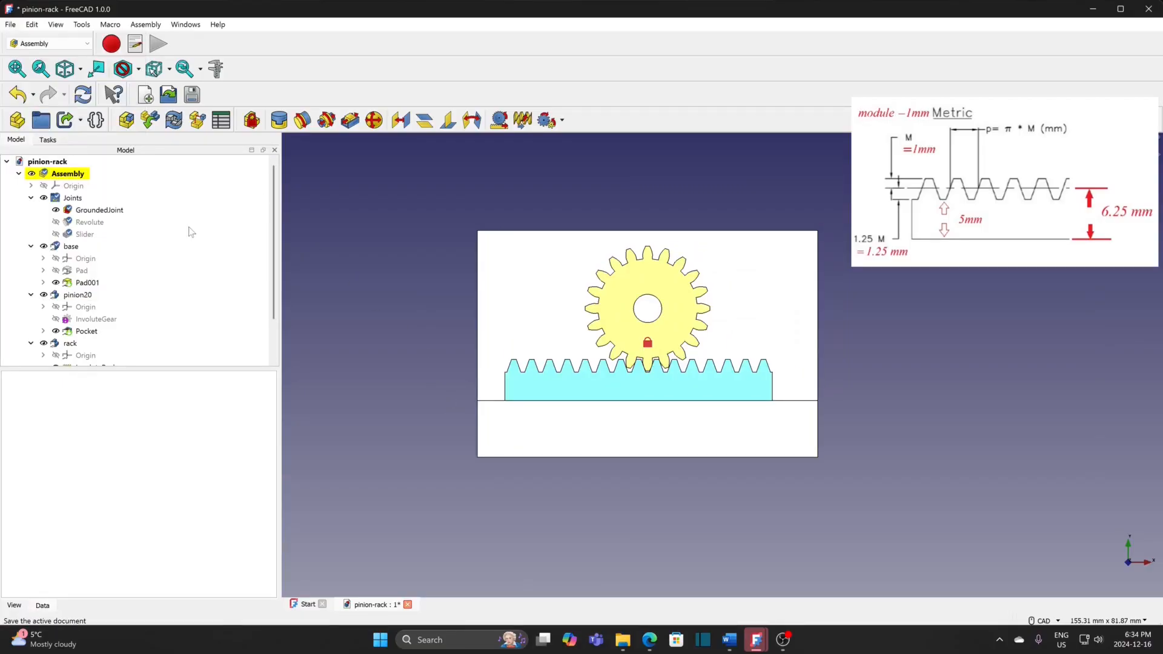
# Hide the base component so that only the pinion and rack remain in view.
pyautogui.moveTo(507, 190); pyautogui.dragTo(594, 242, button='middle')
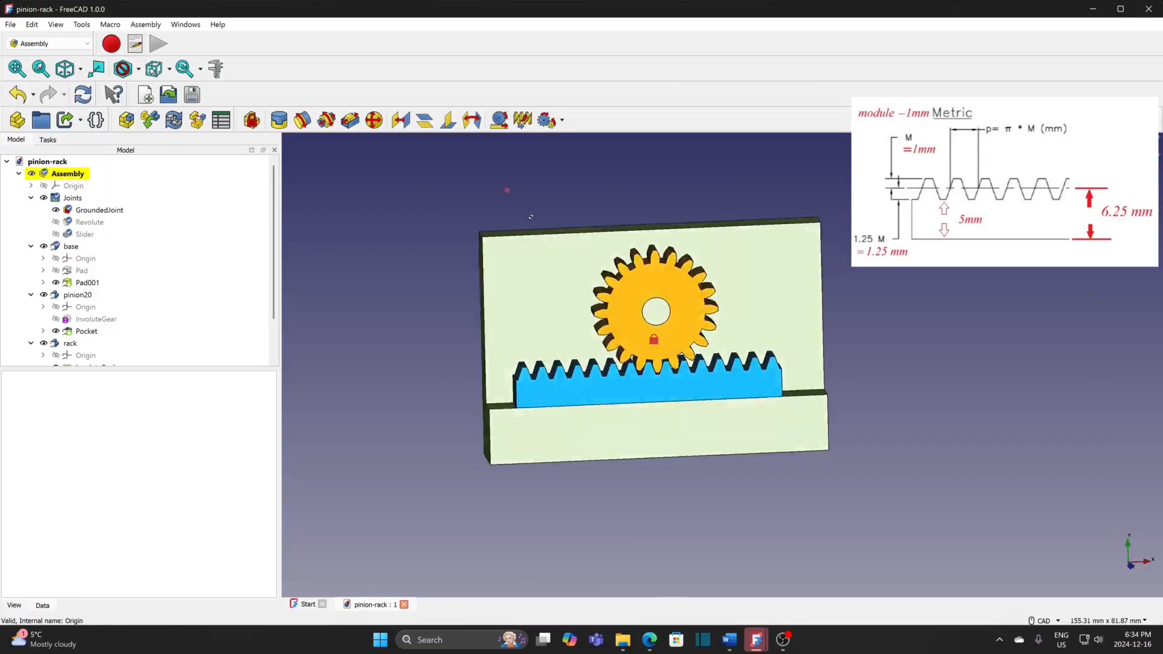
pyautogui.moveTo(895, 398); pyautogui.dragTo(850, 449, button='middle')
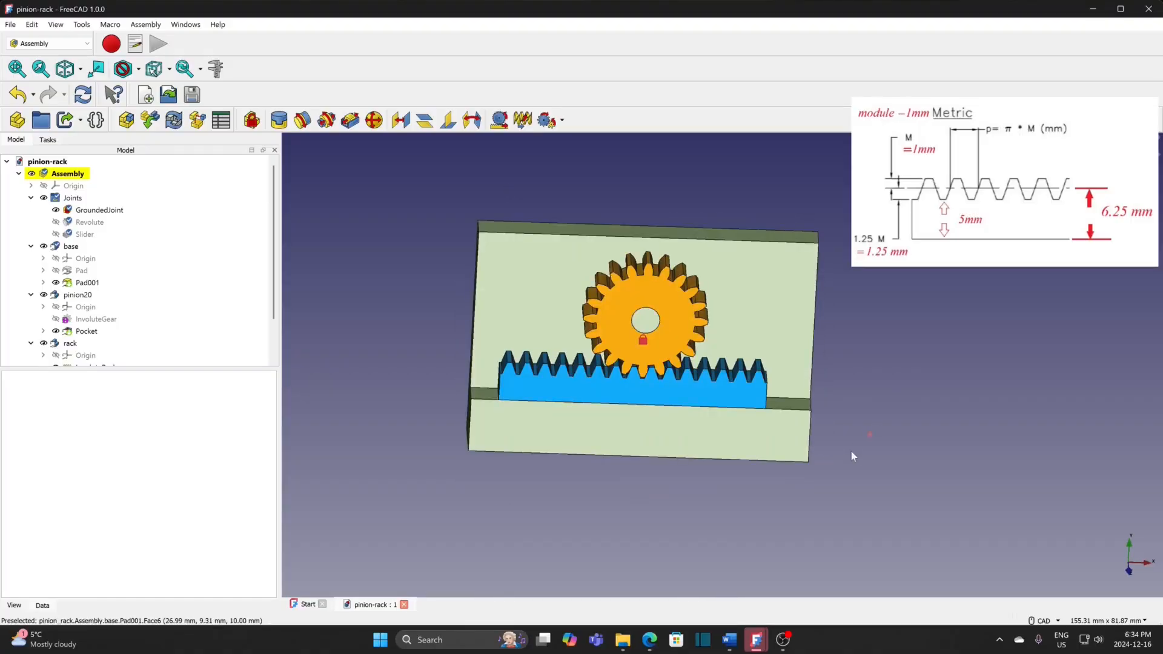
pyautogui.click(71, 246)
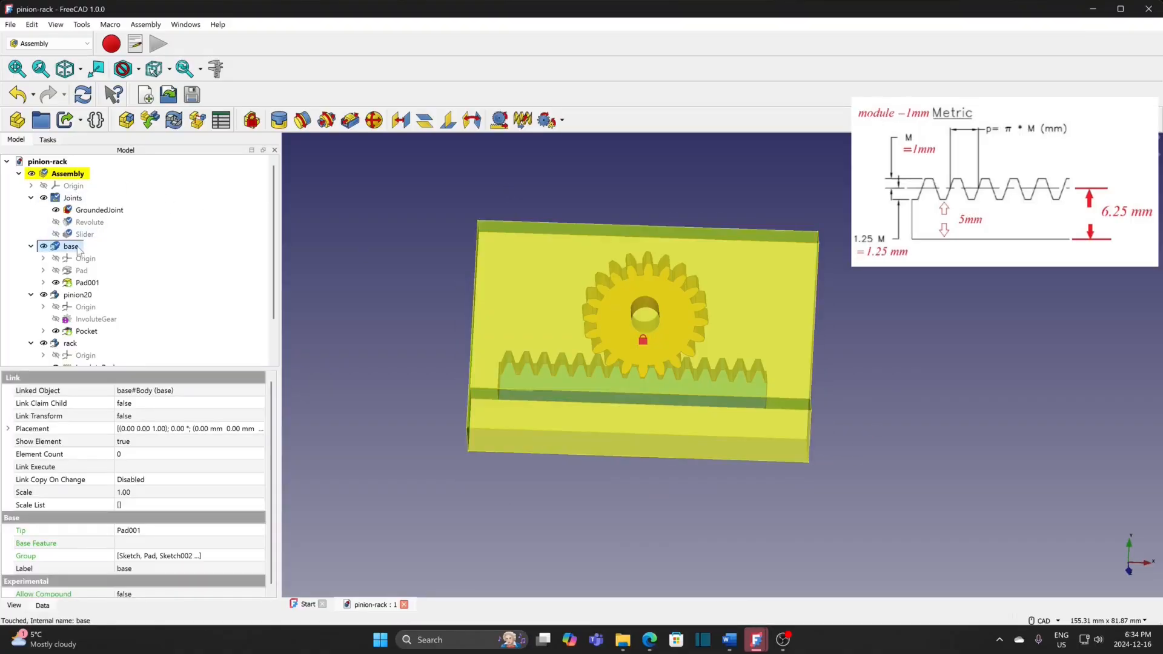
pyautogui.press('space')
pyautogui.scroll(3, 532, 232)
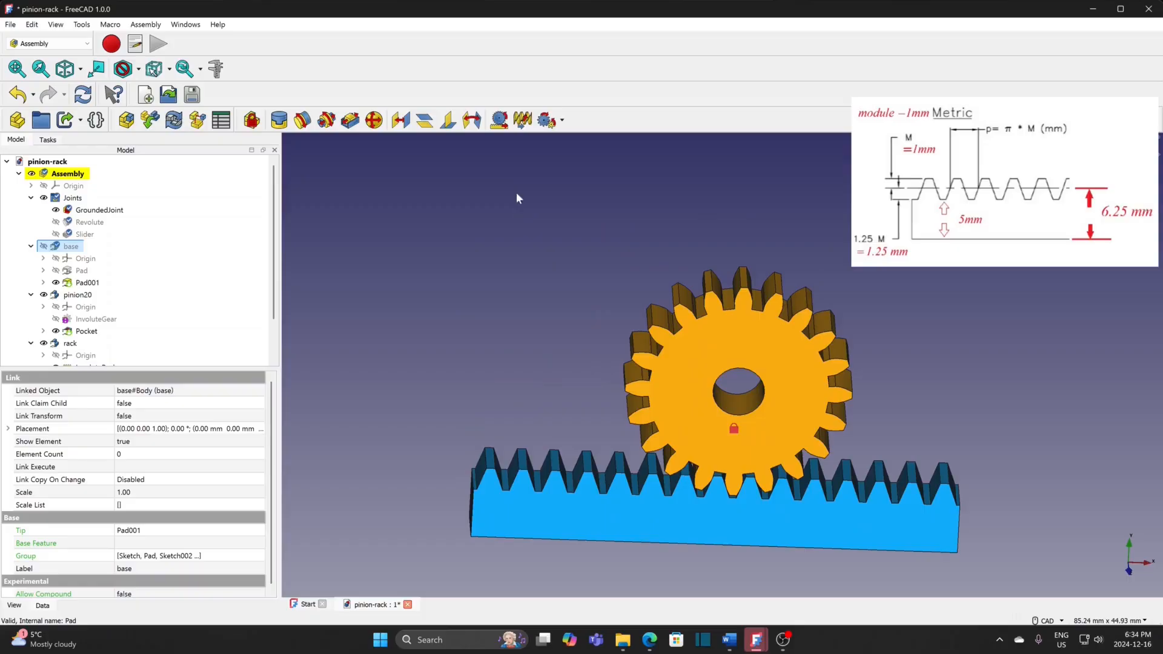
# Add a rack and pinion joint between the rack's long lower front edge and the pinion's bore edge, with a 10 mm pitch radius.
pyautogui.click(715, 544)
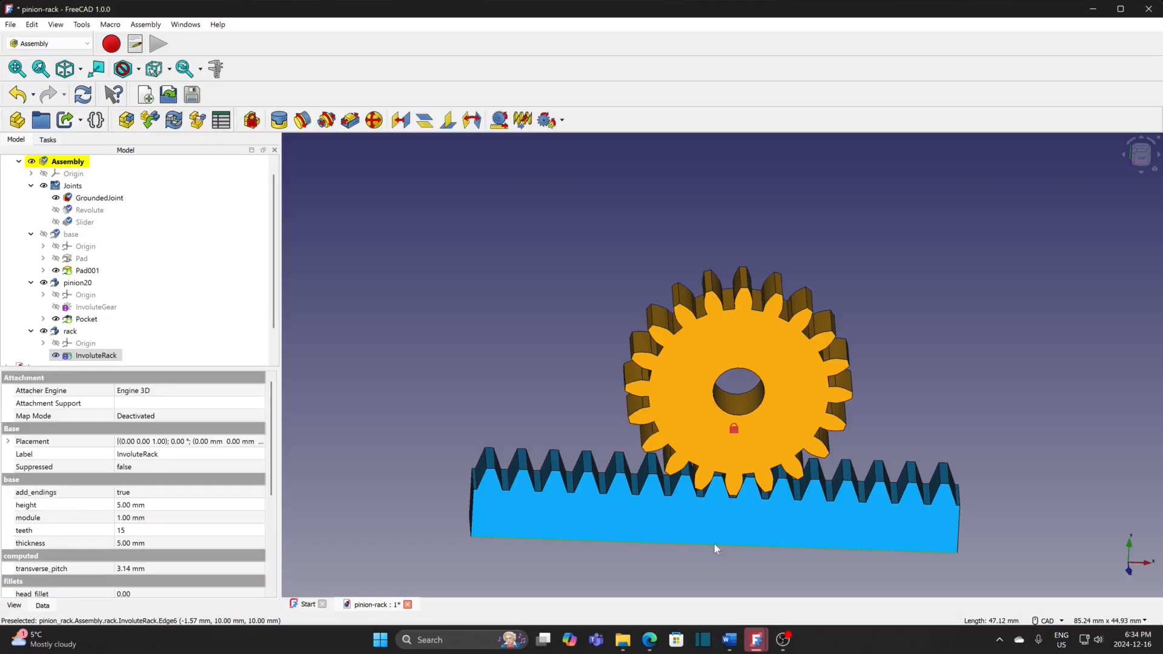
pyautogui.keyDown('ctrl'); pyautogui.click(746, 414); pyautogui.keyUp('ctrl')
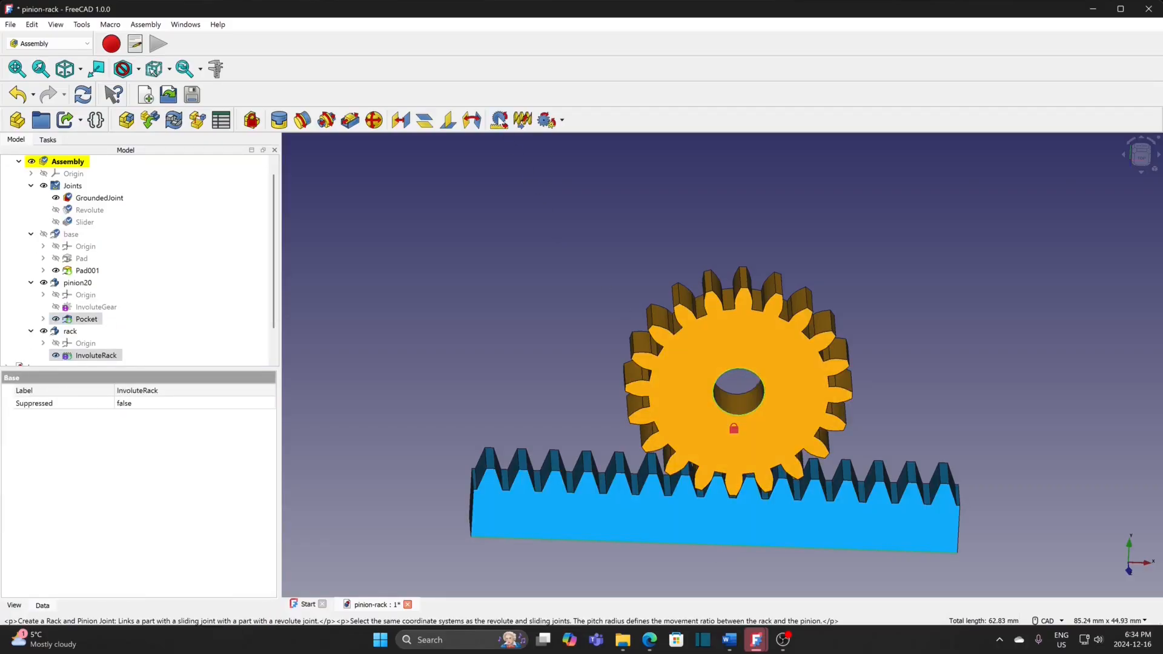
pyautogui.click(498, 120)
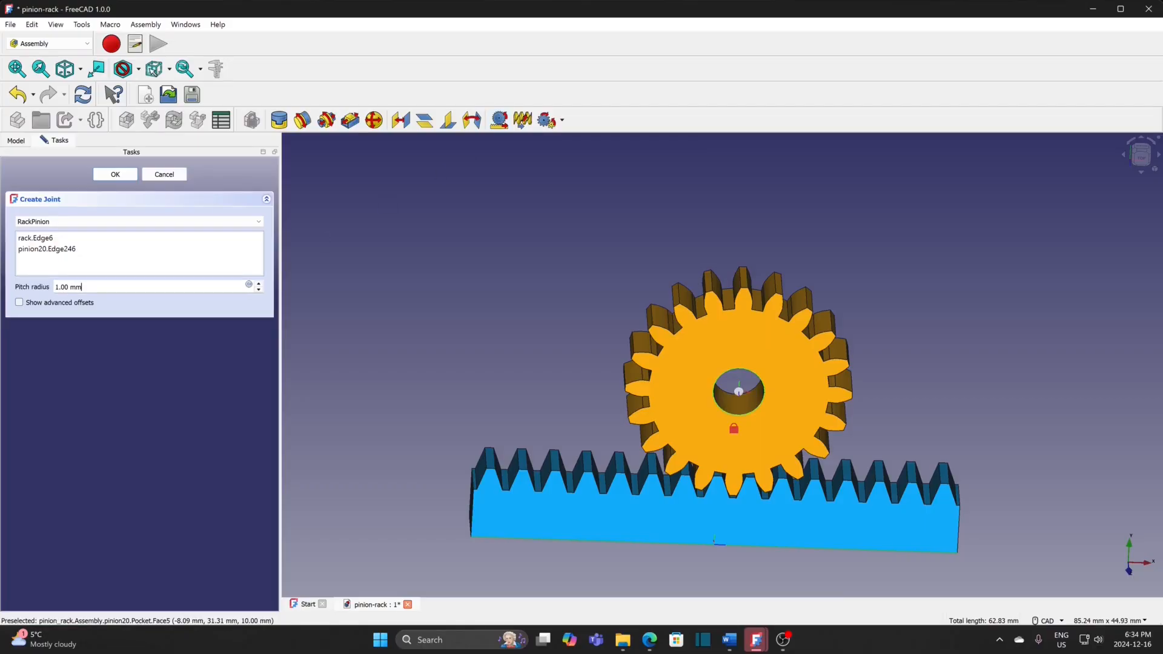
pyautogui.hotkey('ctrl', 'a')
pyautogui.write('10')
pyautogui.click(112, 175)
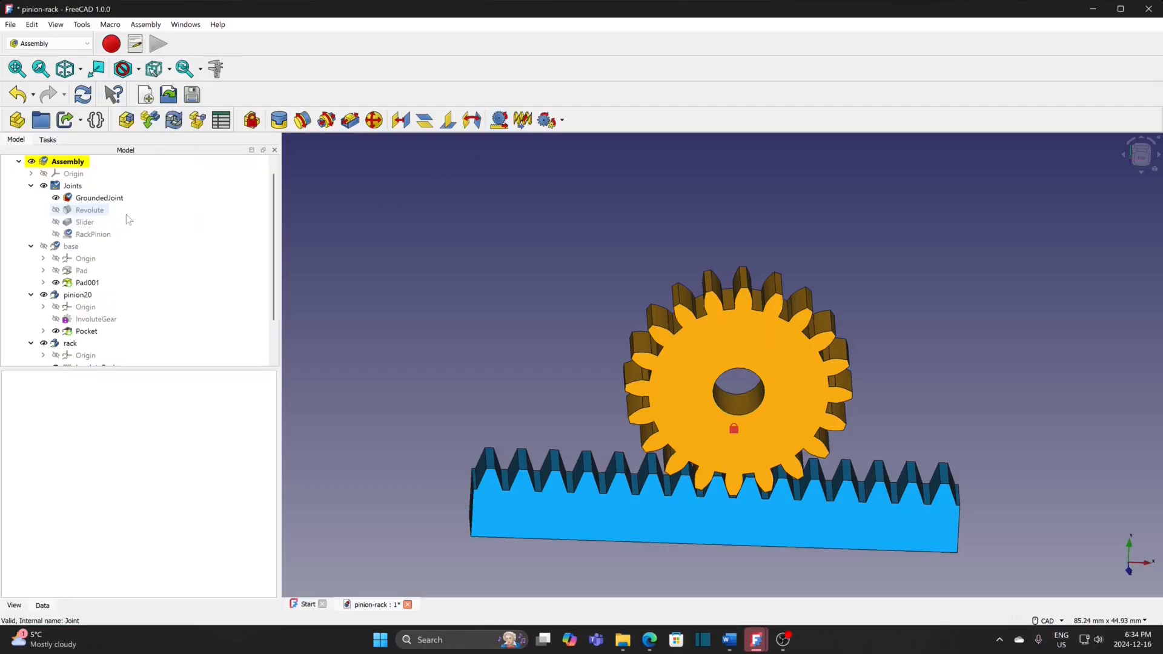
# Show the base component in the assembly again.
pyautogui.click(72, 246)
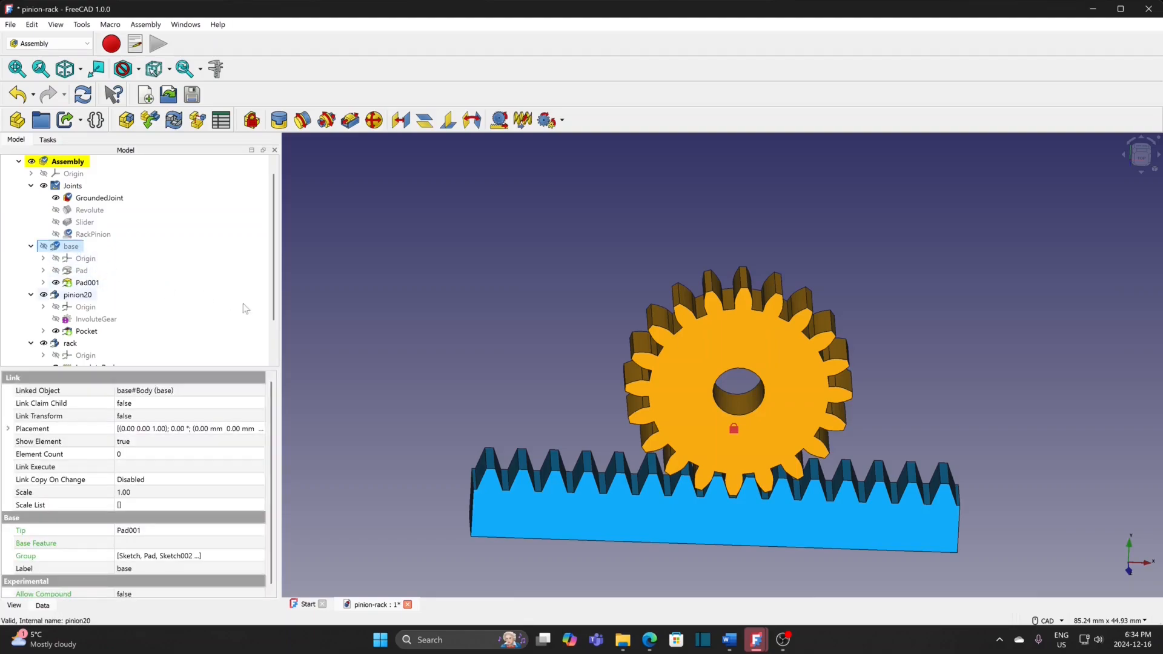
pyautogui.press('space')
pyautogui.scroll(-2, 1121, 399)
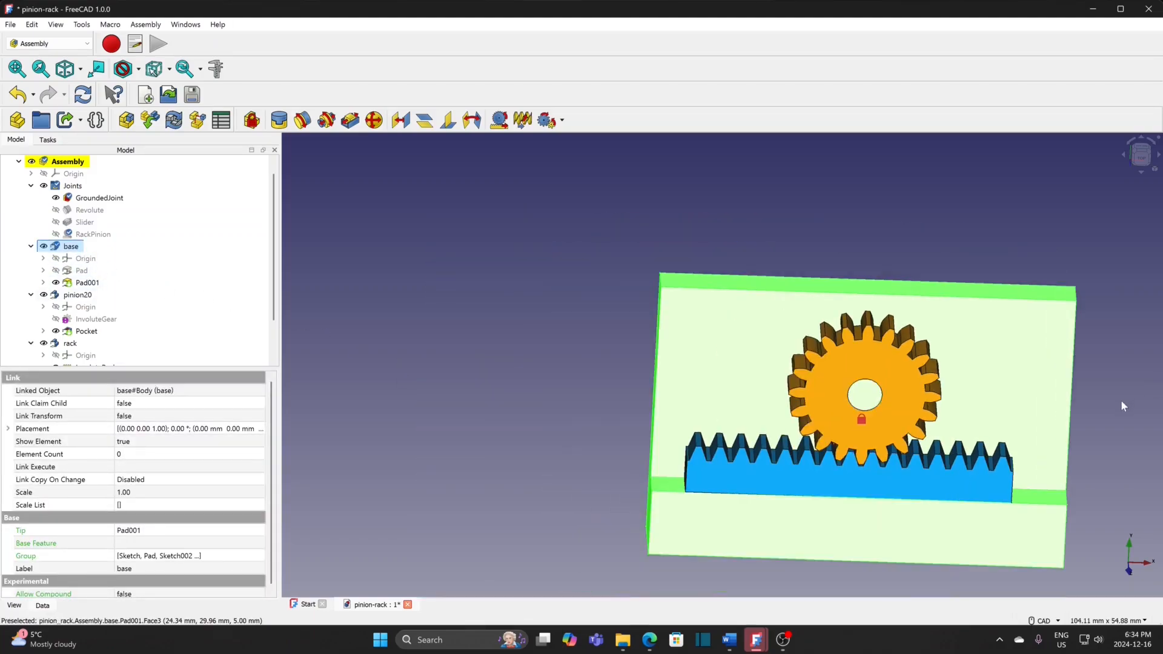
# Slide the rack along the base's ledge to its right end to test the rack and pinion motion.
pyautogui.moveTo(1118, 397); pyautogui.dragTo(1016, 339, button='middle')
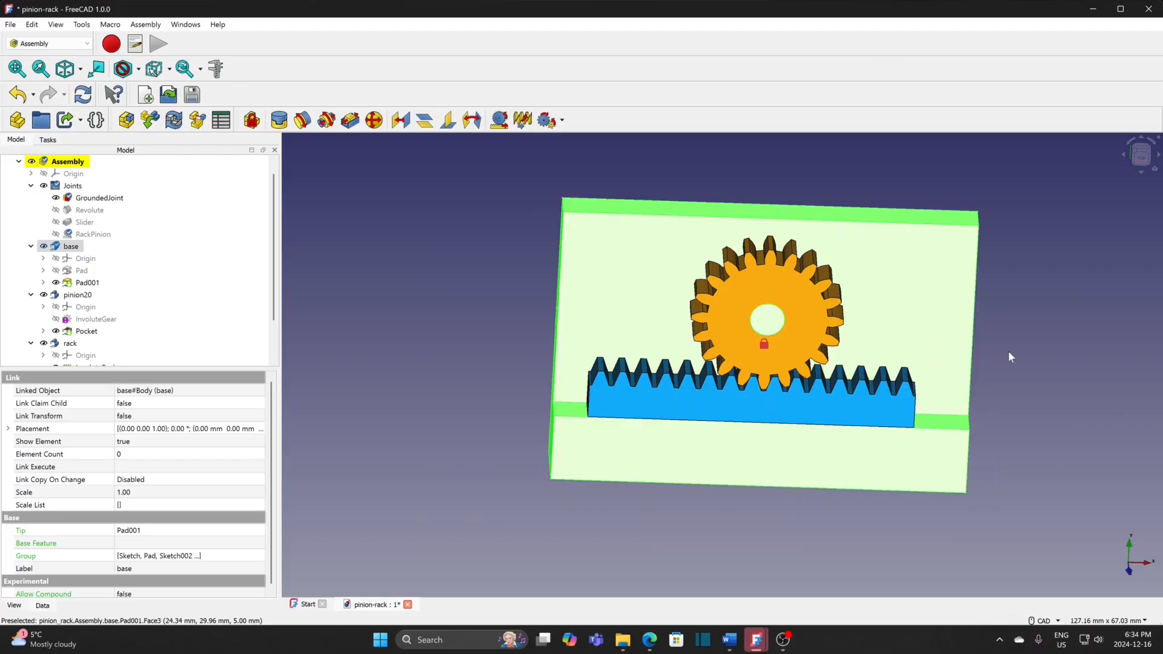
pyautogui.click(1009, 355)
pyautogui.moveTo(419, 333); pyautogui.dragTo(442, 352, button='middle')
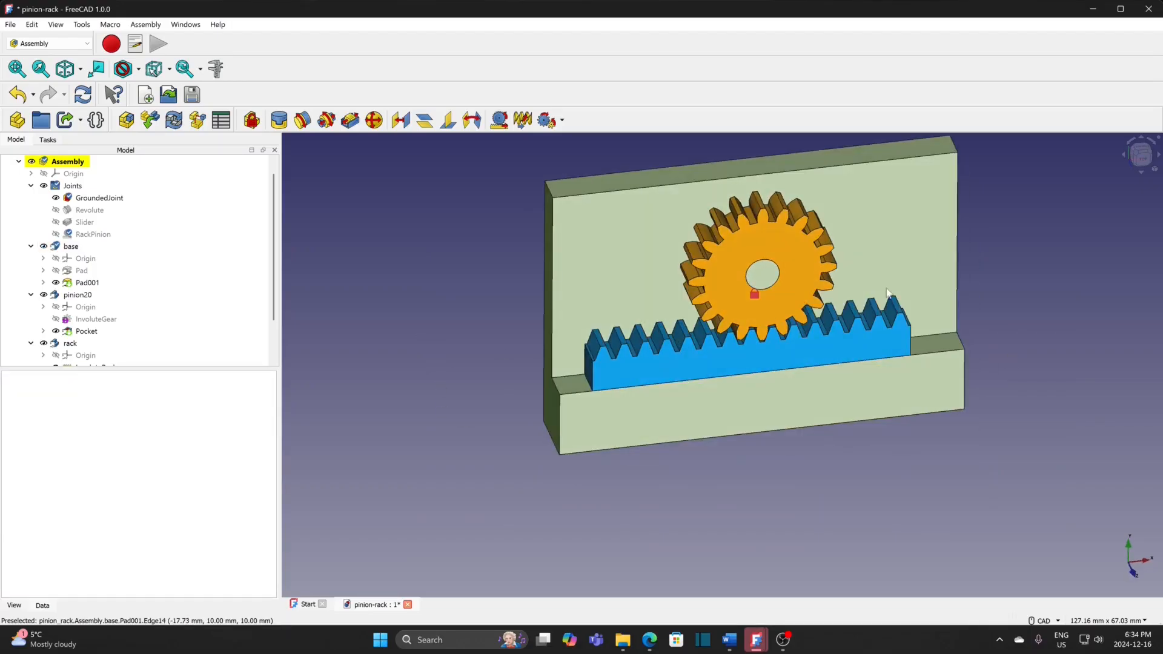
pyautogui.moveTo(1004, 231); pyautogui.dragTo(953, 278, button='middle')
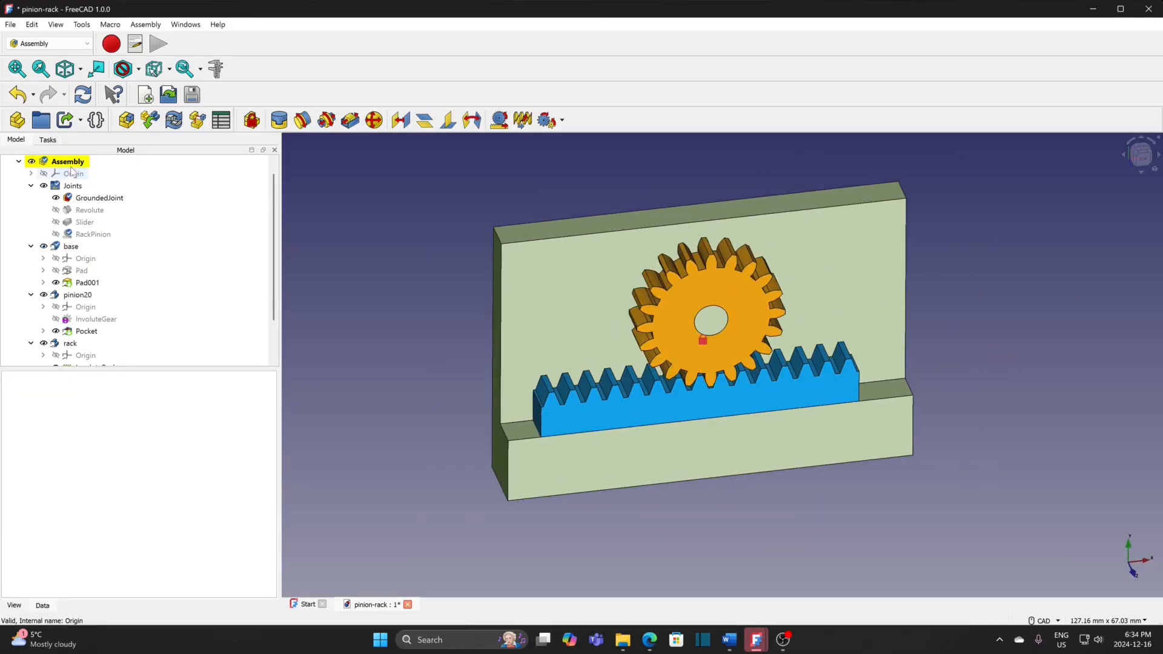
pyautogui.scroll(1, 273, 280)
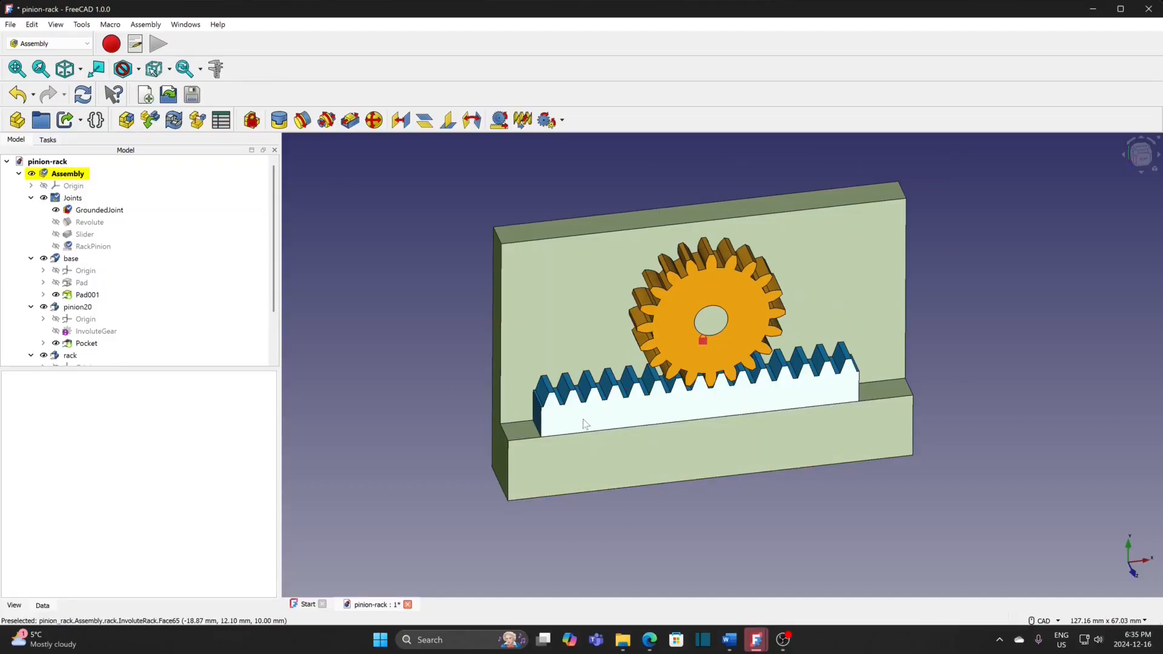
pyautogui.moveTo(576, 425); pyautogui.dragTo(632, 463)
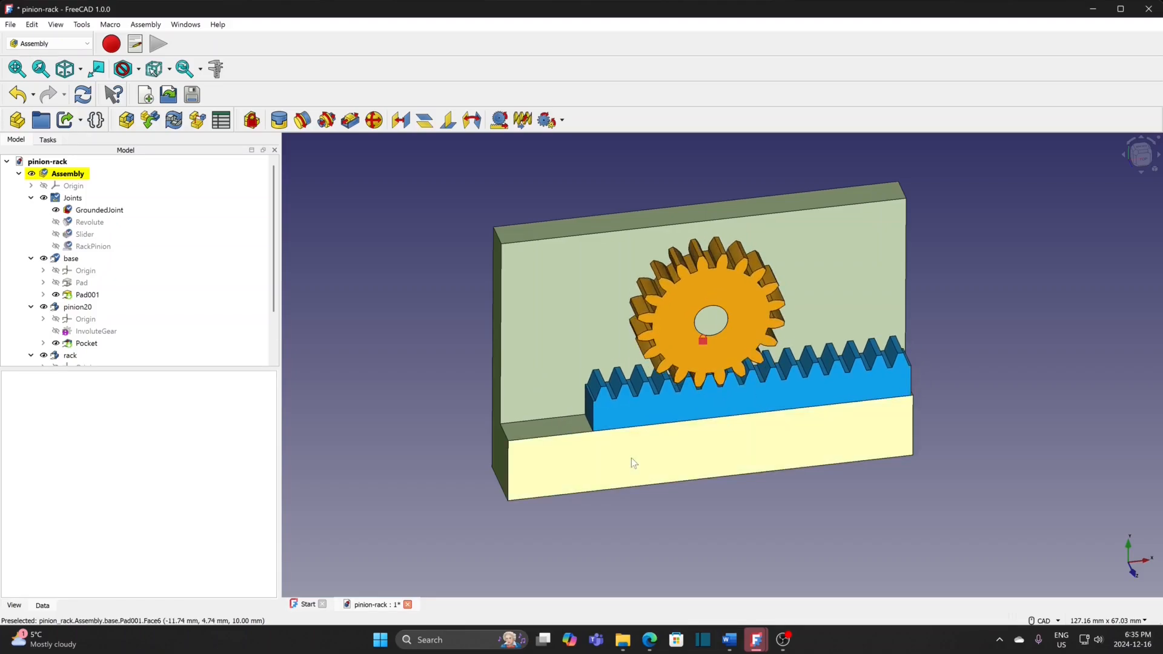
pyautogui.click(102, 247)
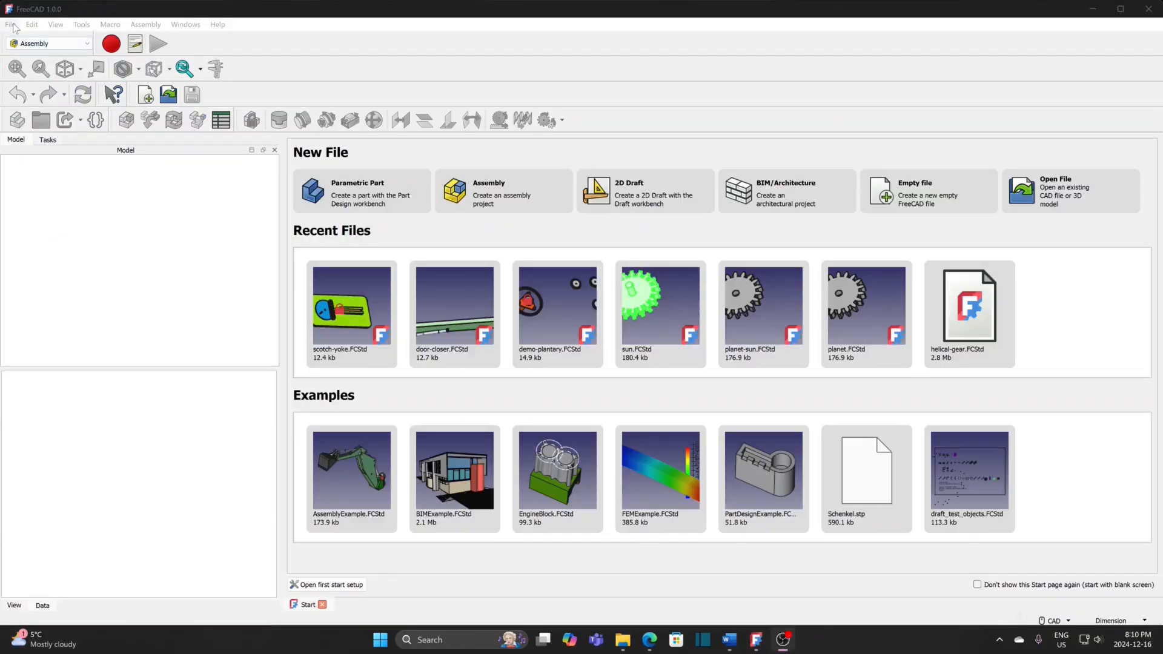
# Create a new document and save it as spur_gear in the 4-demo-spur-gear folder.
pyautogui.click(11, 25)
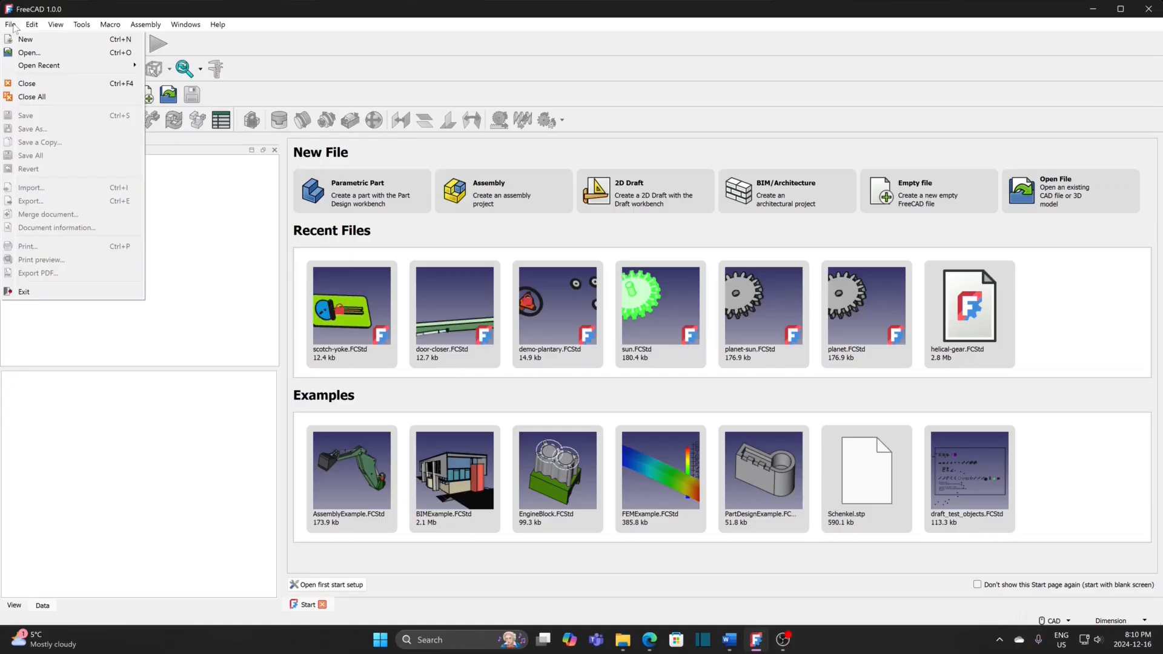
pyautogui.click(24, 40)
pyautogui.click(11, 24)
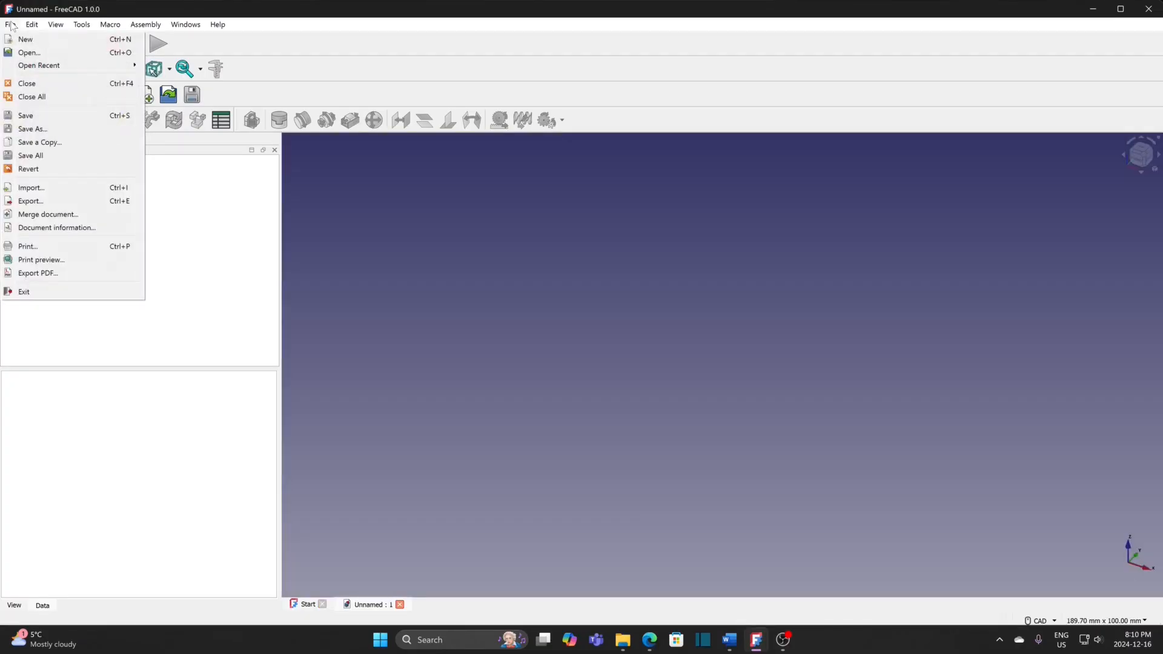
pyautogui.click(30, 130)
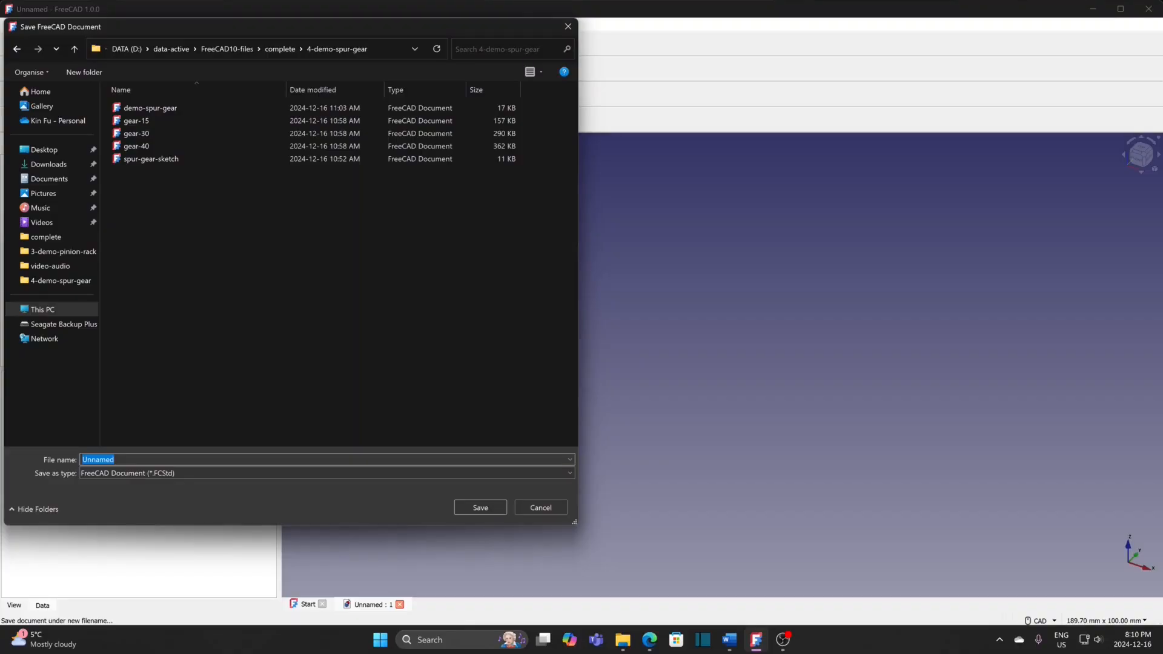
pyautogui.write('spur')
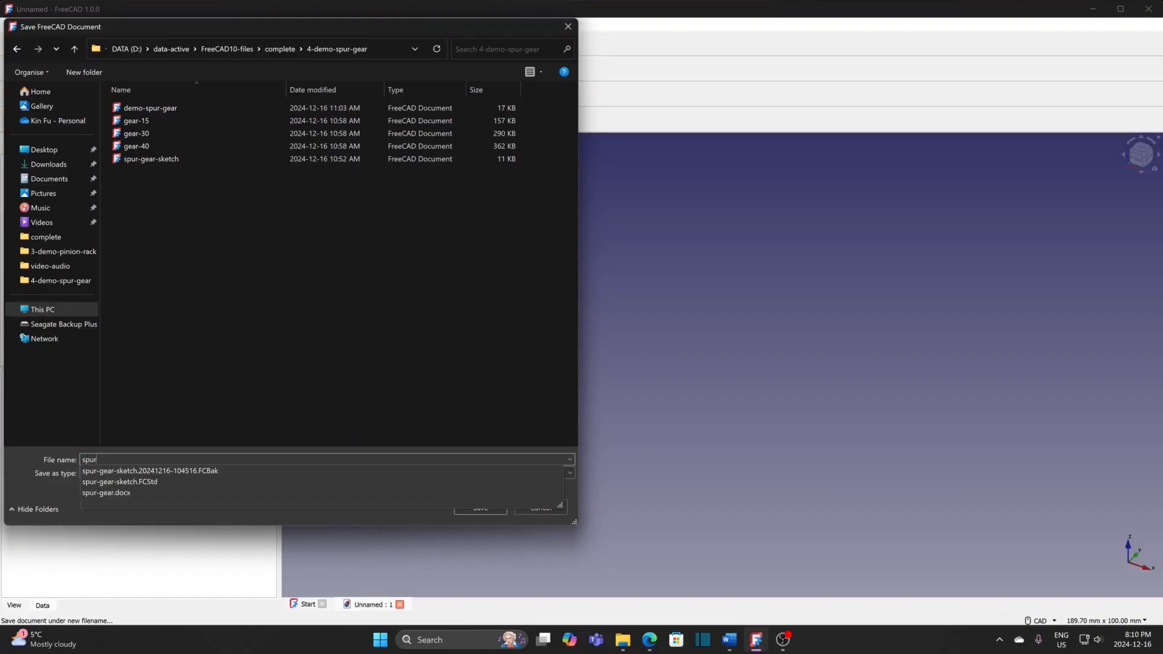
pyautogui.write('_gear')
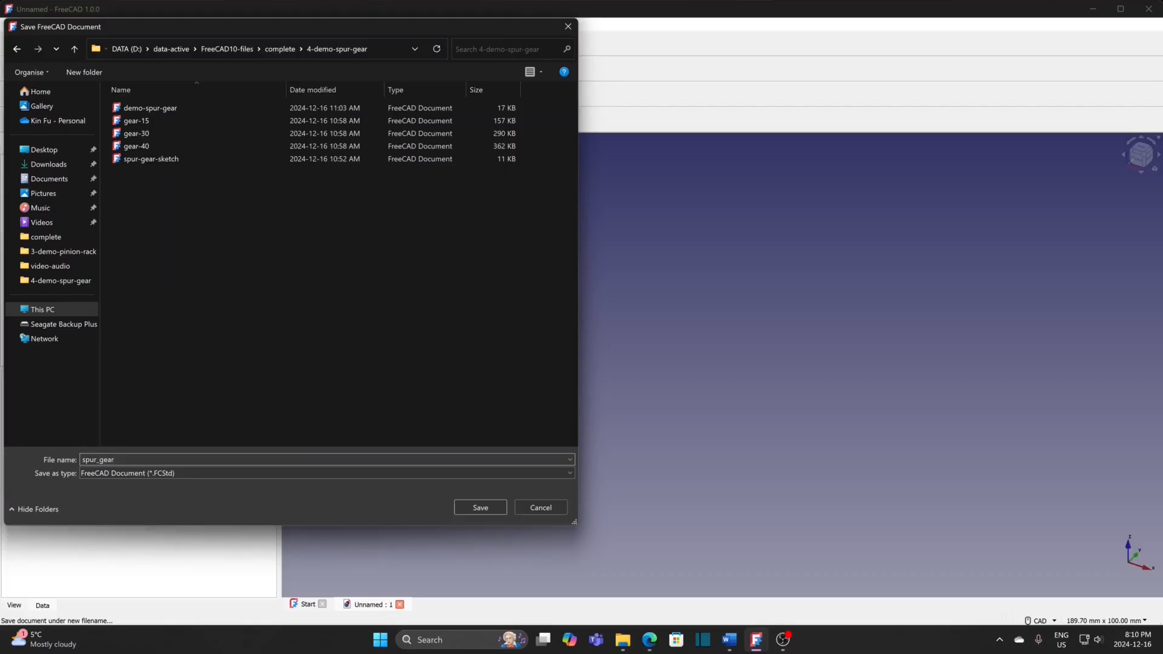
pyautogui.press('Return')
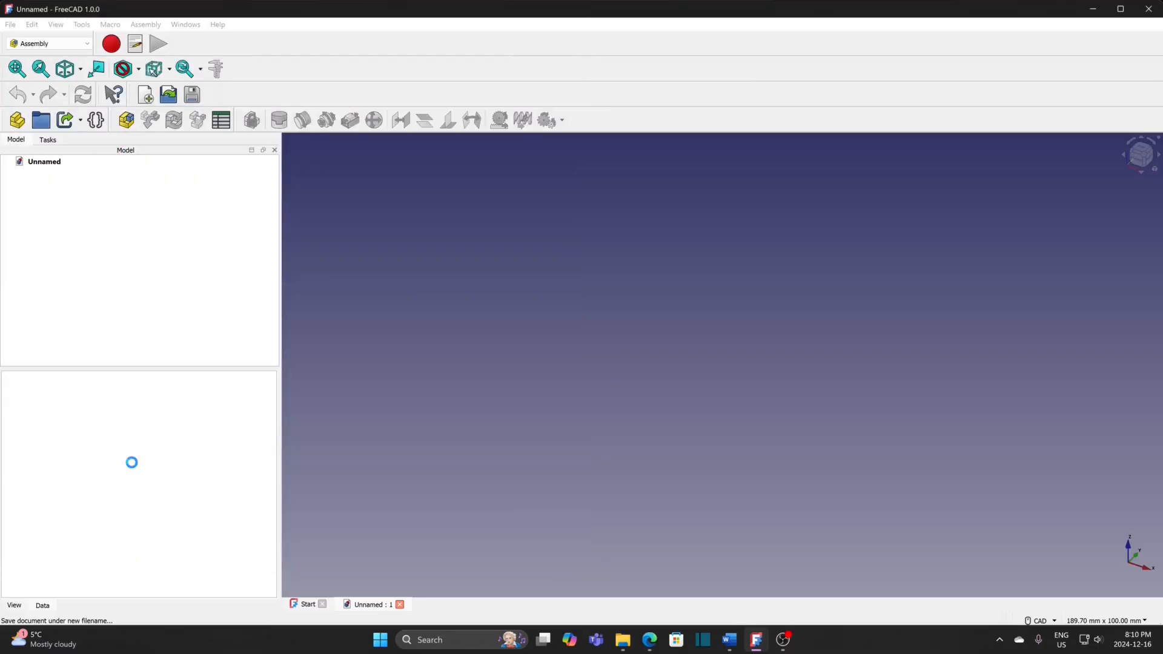
# Create an assembly and open gear-15, gear-30, gear-40 and spur-gear-sketch as sources for inserting components.
pyautogui.click(127, 121)
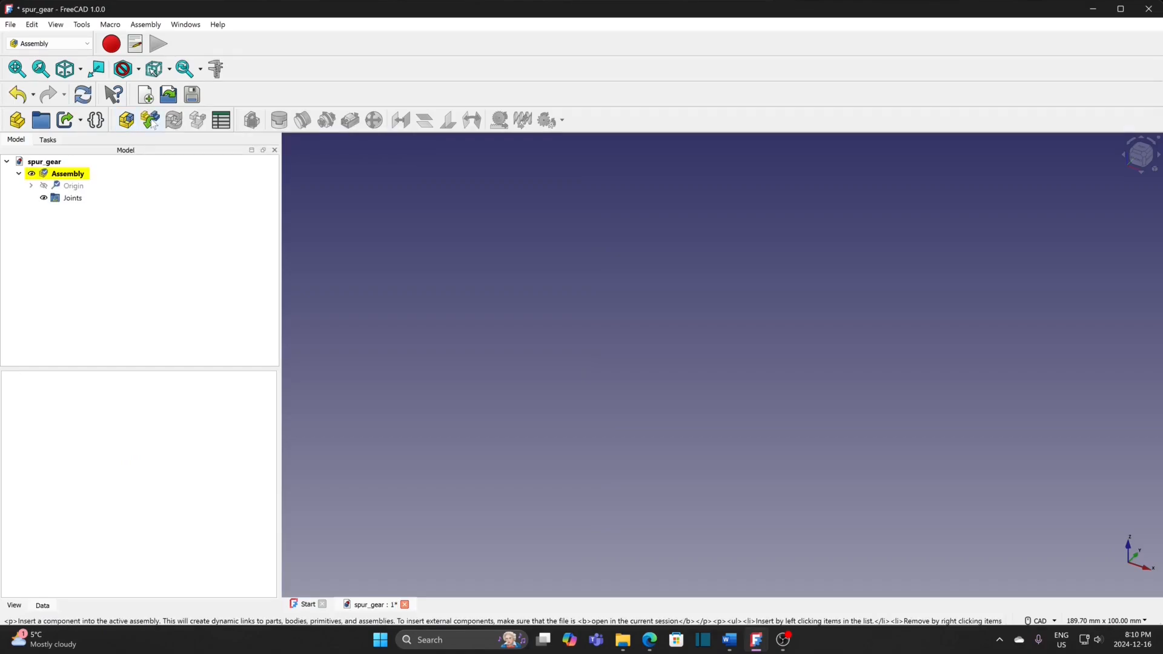
pyautogui.click(153, 123)
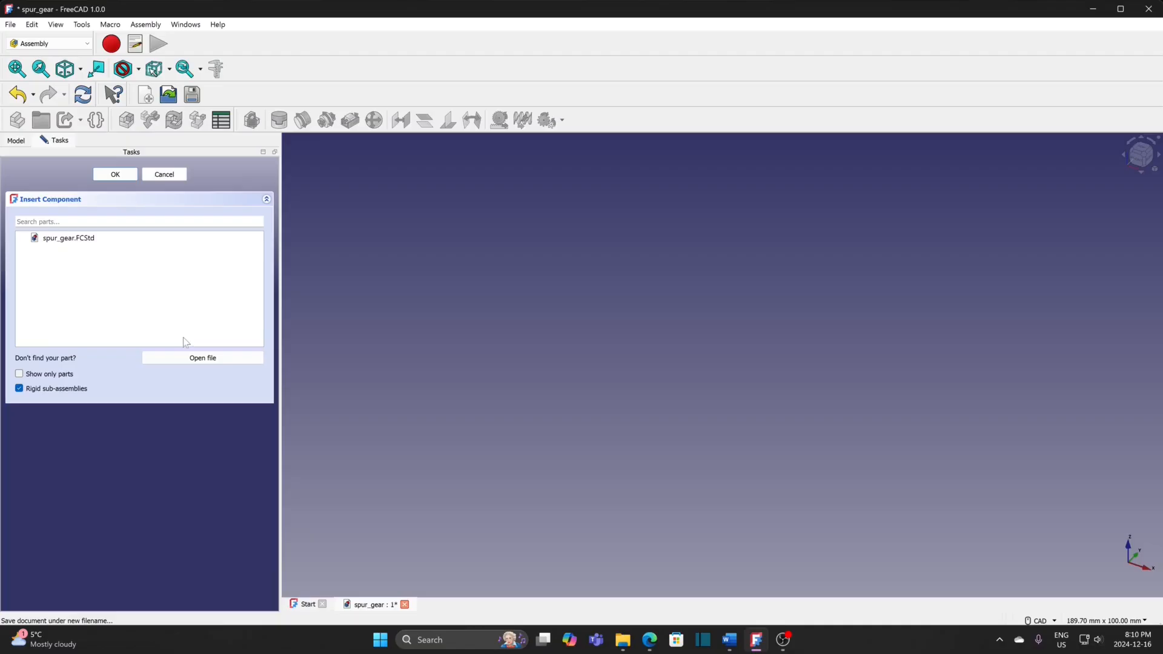
pyautogui.click(203, 359)
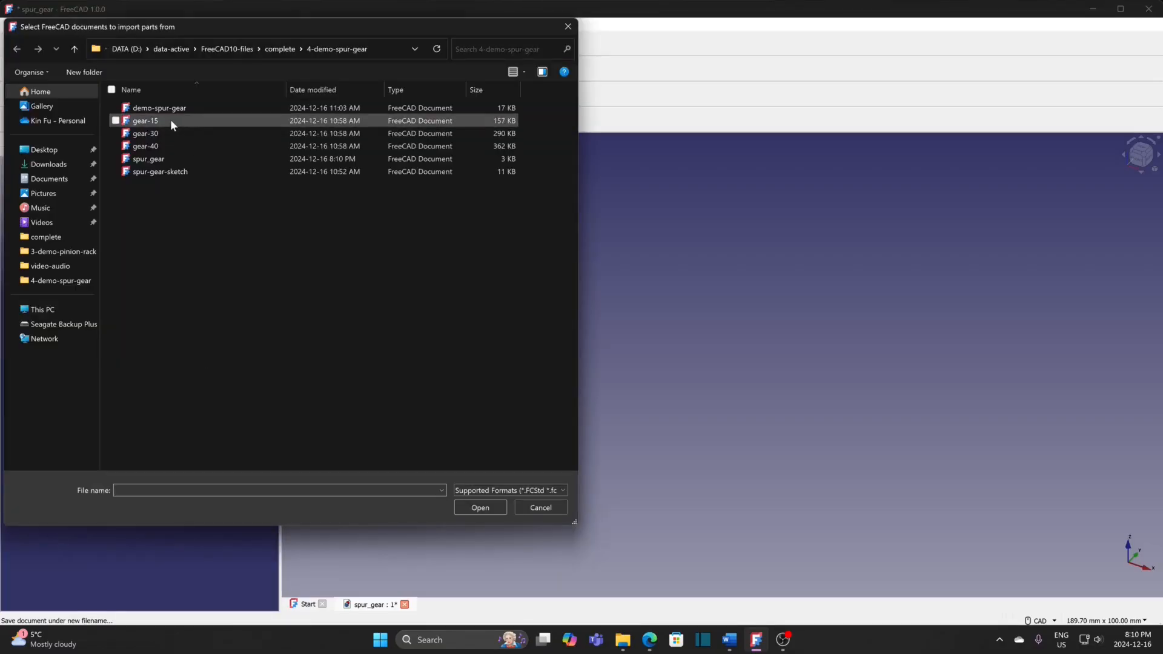
pyautogui.click(171, 121)
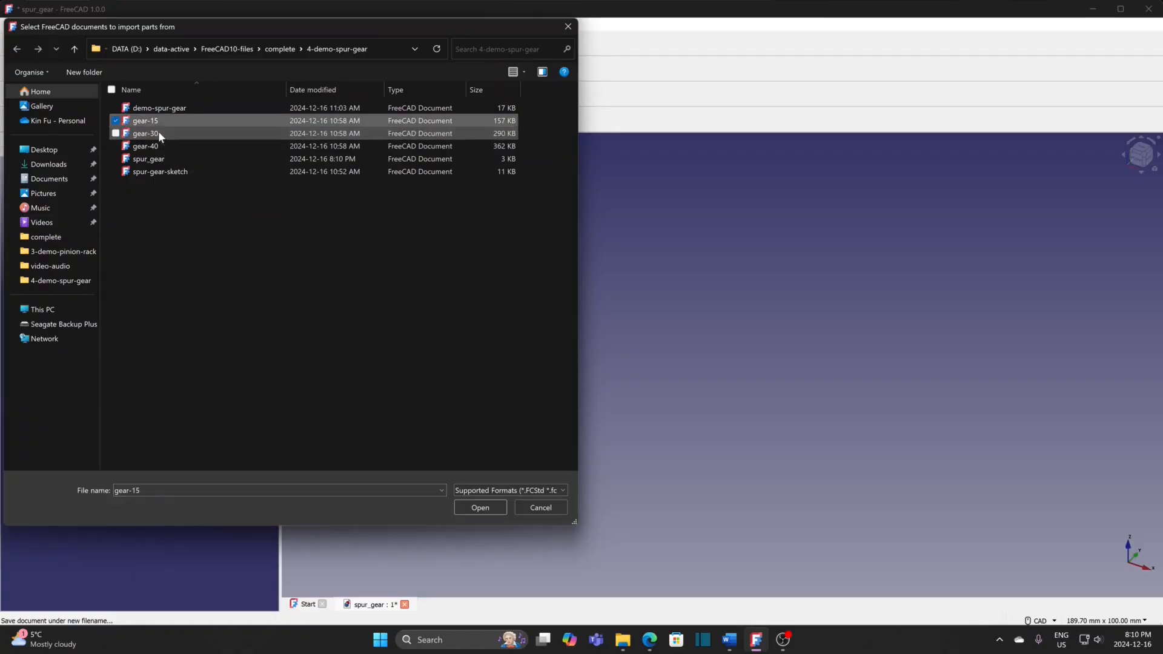
pyautogui.keyDown('ctrl'); pyautogui.click(159, 132); pyautogui.keyUp('ctrl')
pyautogui.keyDown('ctrl'); pyautogui.click(160, 147); pyautogui.keyUp('ctrl')
pyautogui.keyDown('ctrl'); pyautogui.click(160, 171); pyautogui.keyUp('ctrl')
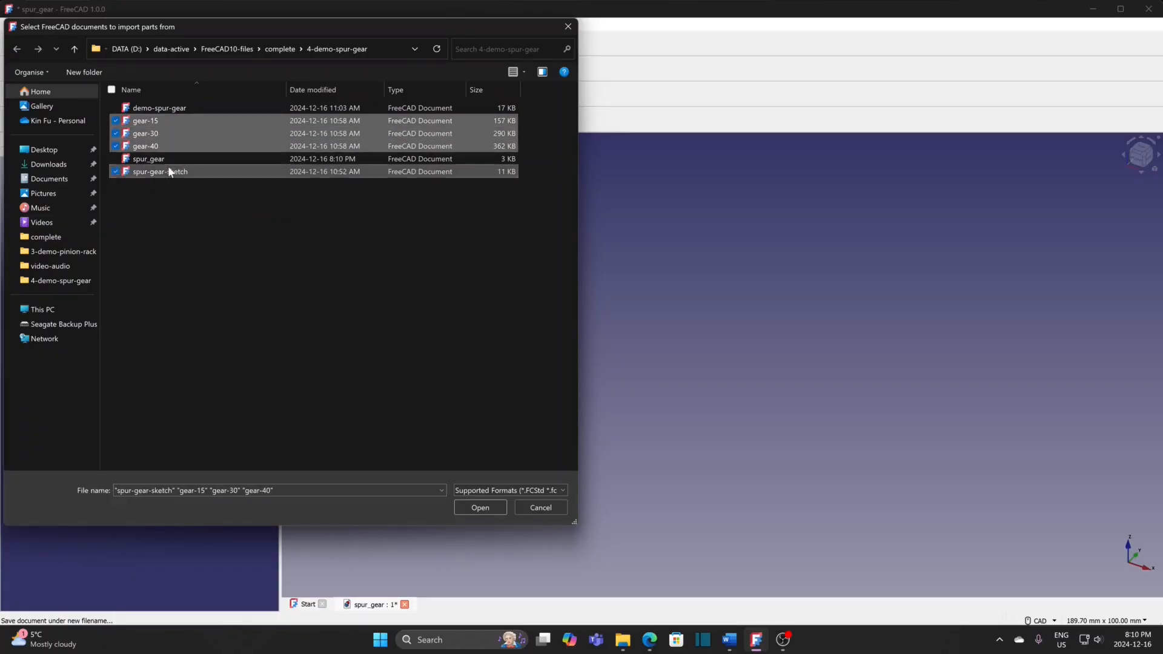
pyautogui.click(476, 510)
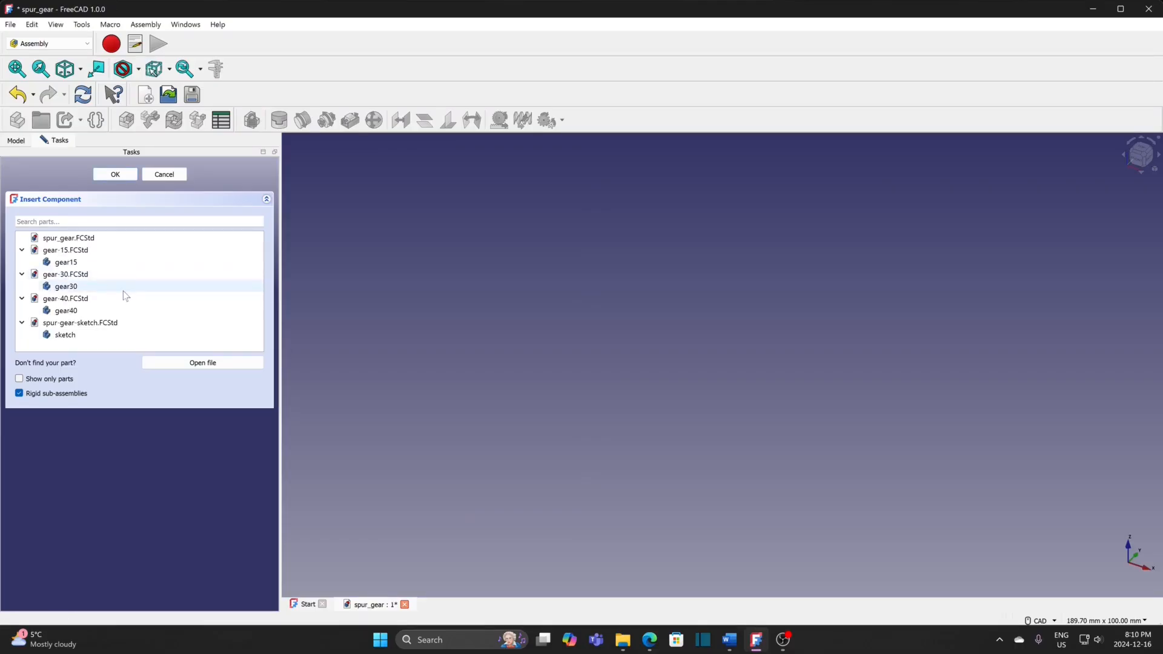
# Insert the sketch as the grounded component, followed by one each of gear15, gear30 and gear40.
pyautogui.click(66, 338)
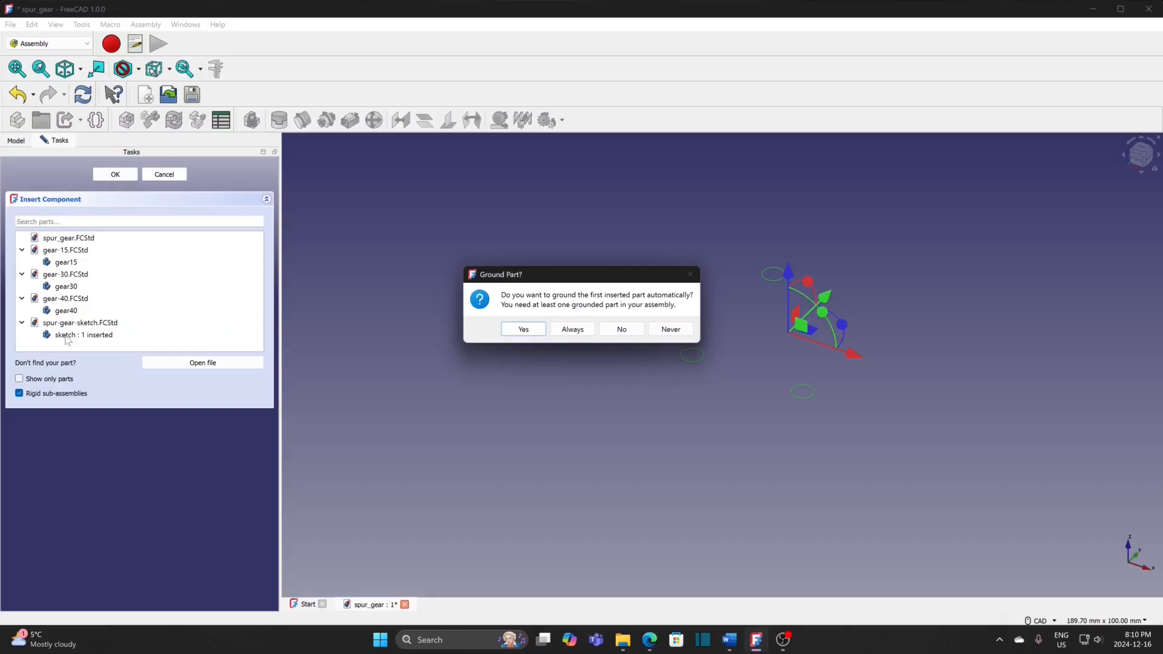
pyautogui.click(515, 332)
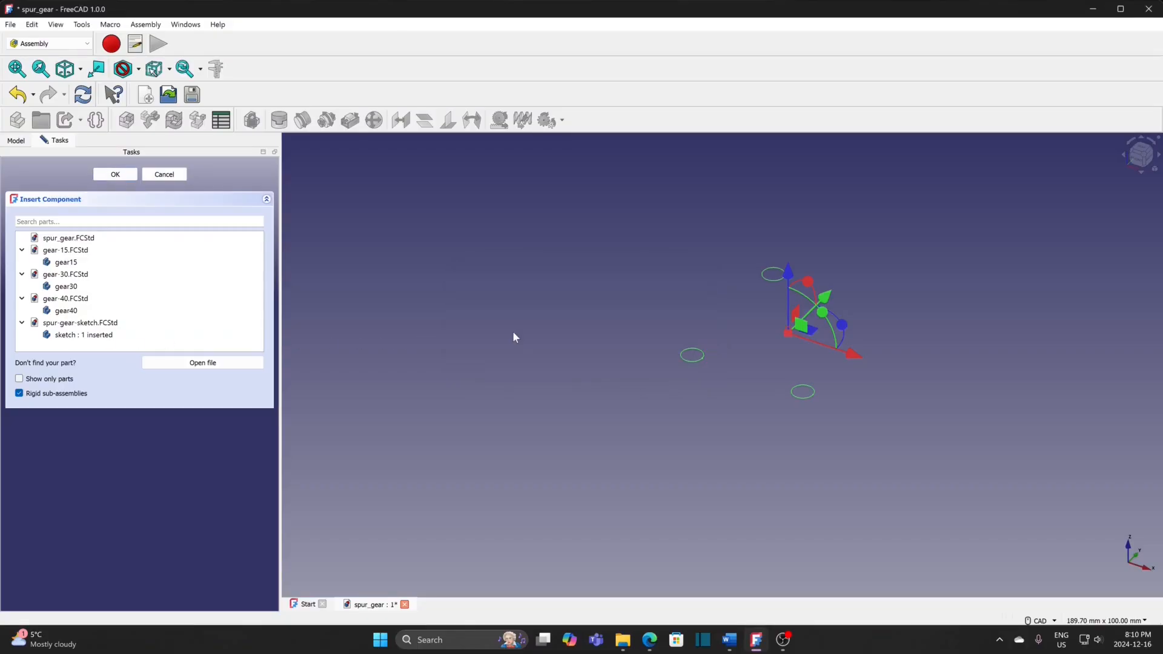
pyautogui.click(72, 262)
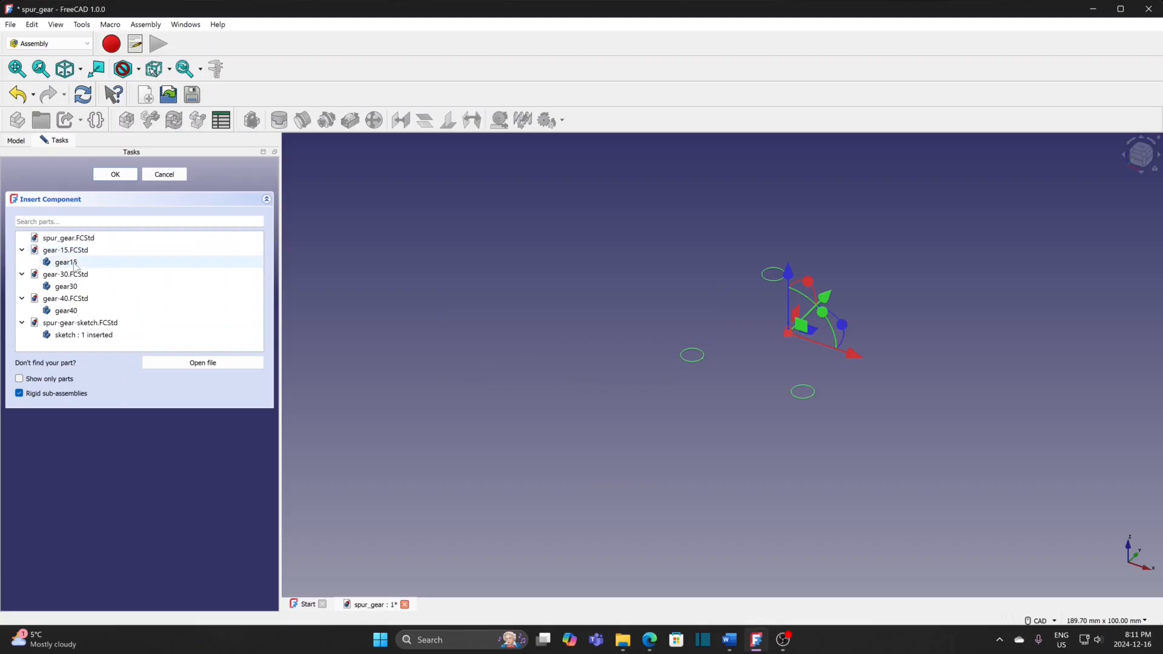
pyautogui.click(72, 288)
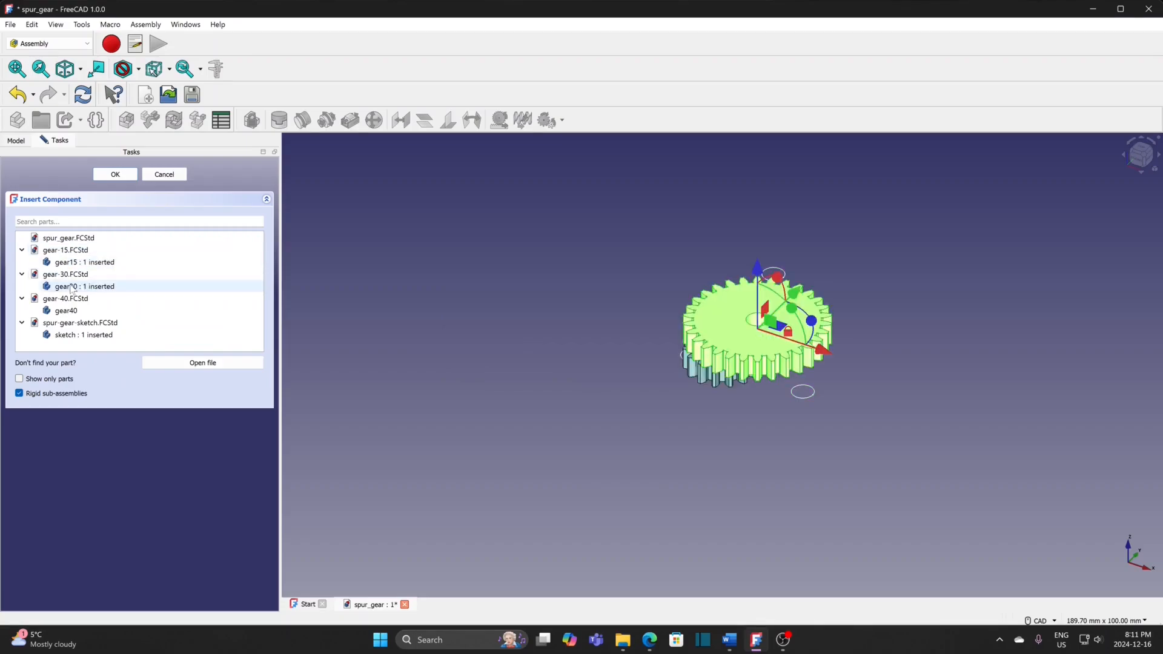
pyautogui.click(71, 312)
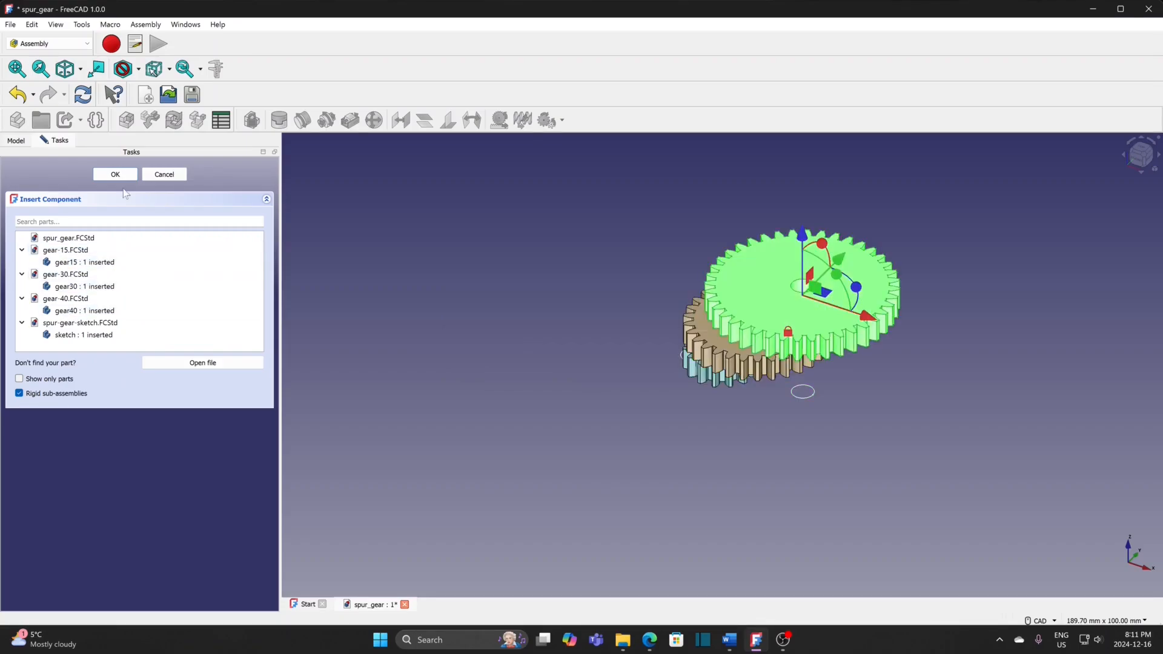
pyautogui.click(120, 177)
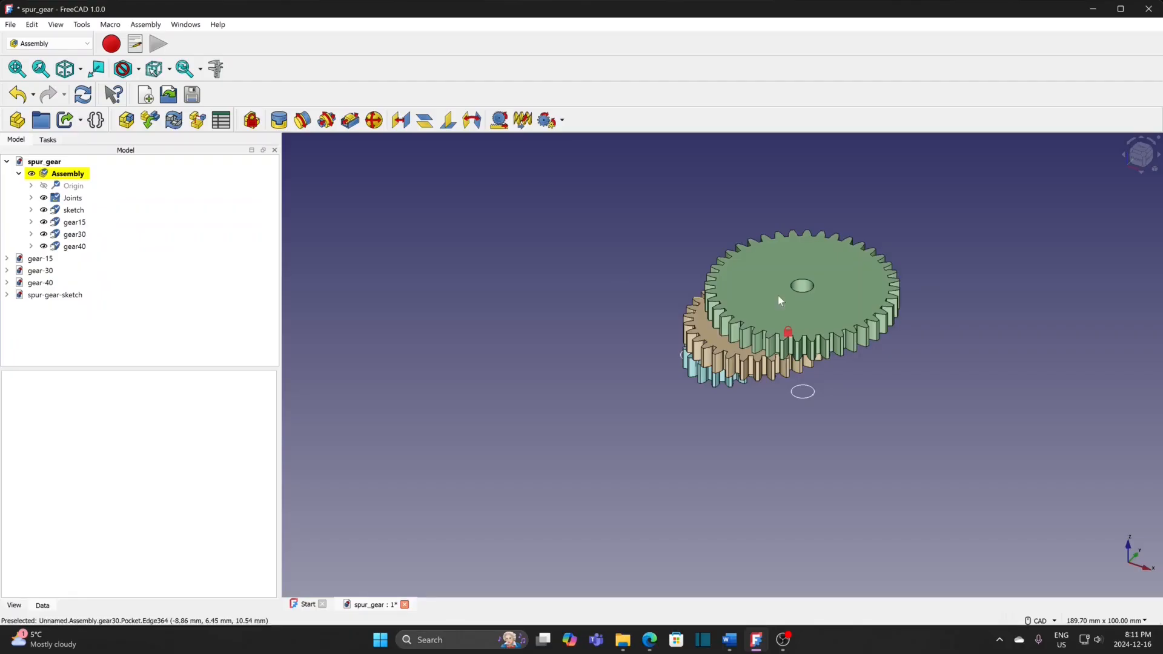
# Move gear40, gear30 and gear15 apart and clear of the grounded sketch so that all three sketch circles are exposed.
pyautogui.moveTo(758, 300); pyautogui.dragTo(998, 203)
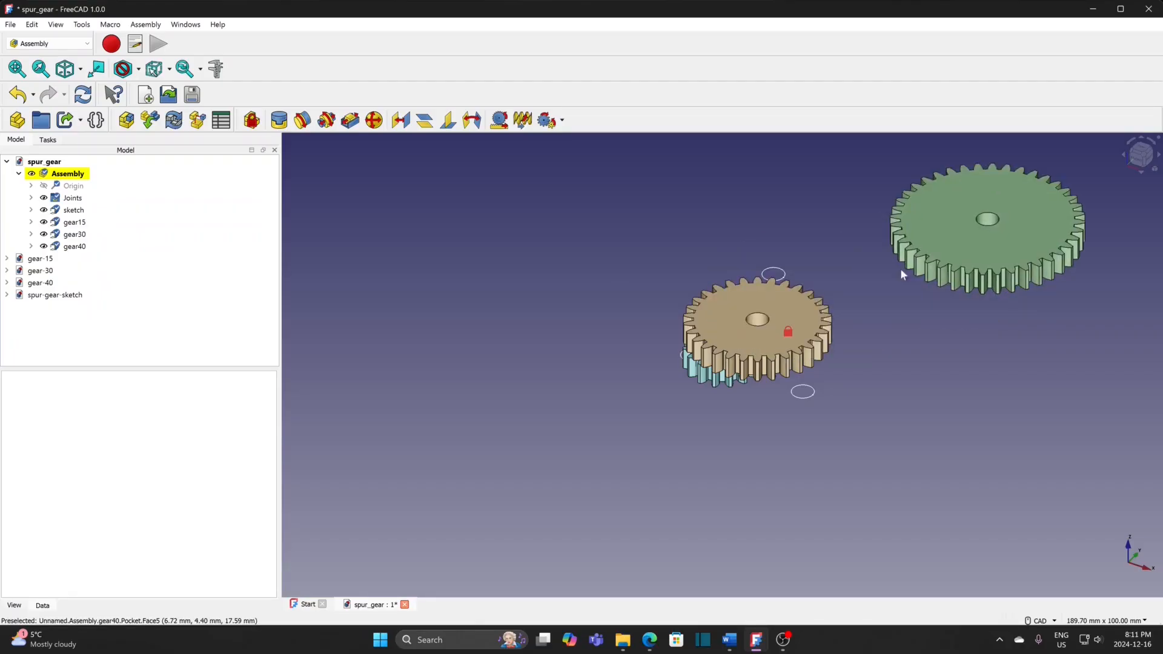
pyautogui.moveTo(800, 315); pyautogui.dragTo(1028, 373)
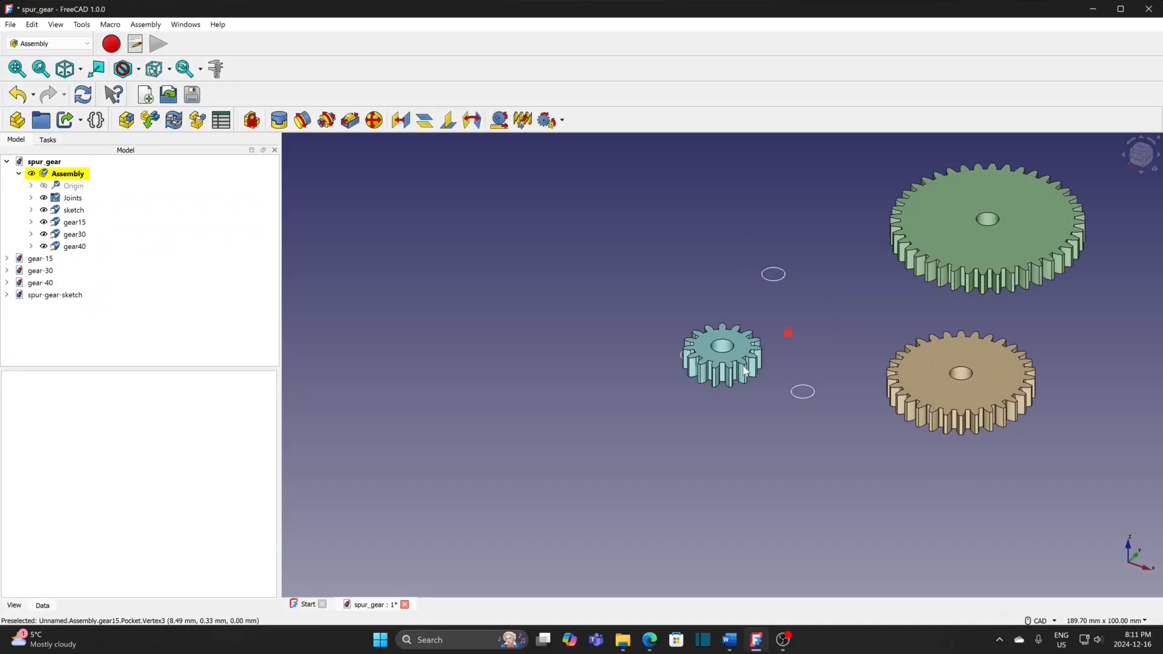
pyautogui.moveTo(722, 348); pyautogui.dragTo(854, 509)
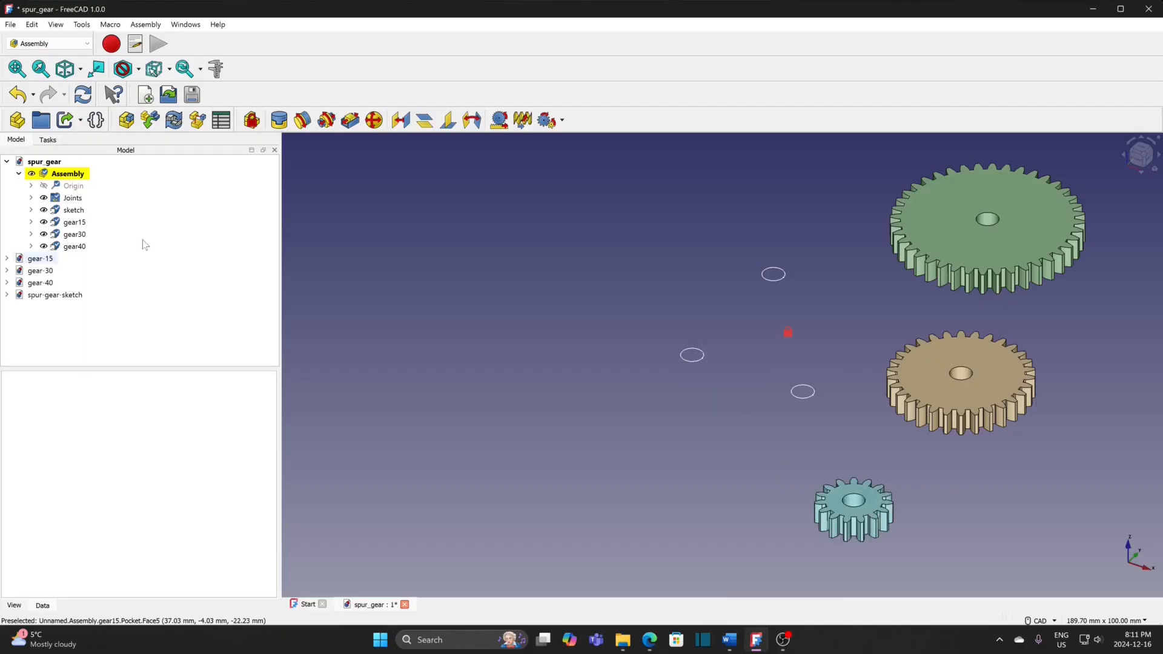
# Open the sketch inside the assembly to examine the circles' positions and diameters, and close it without changes.
pyautogui.click(31, 210)
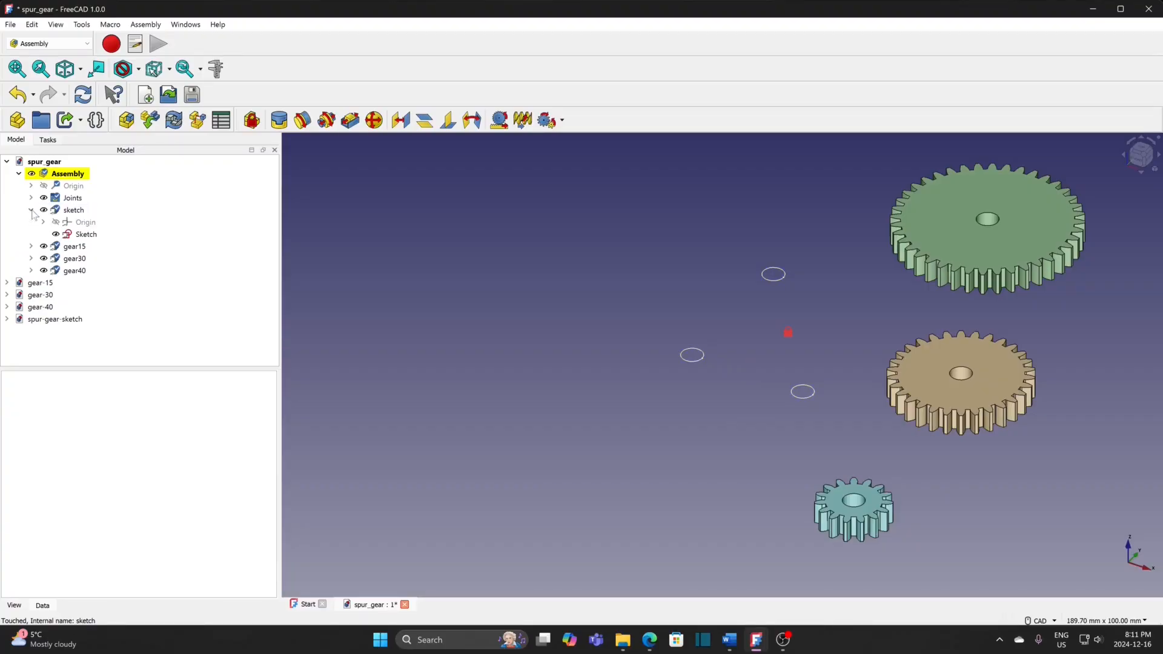
pyautogui.doubleClick(86, 235)
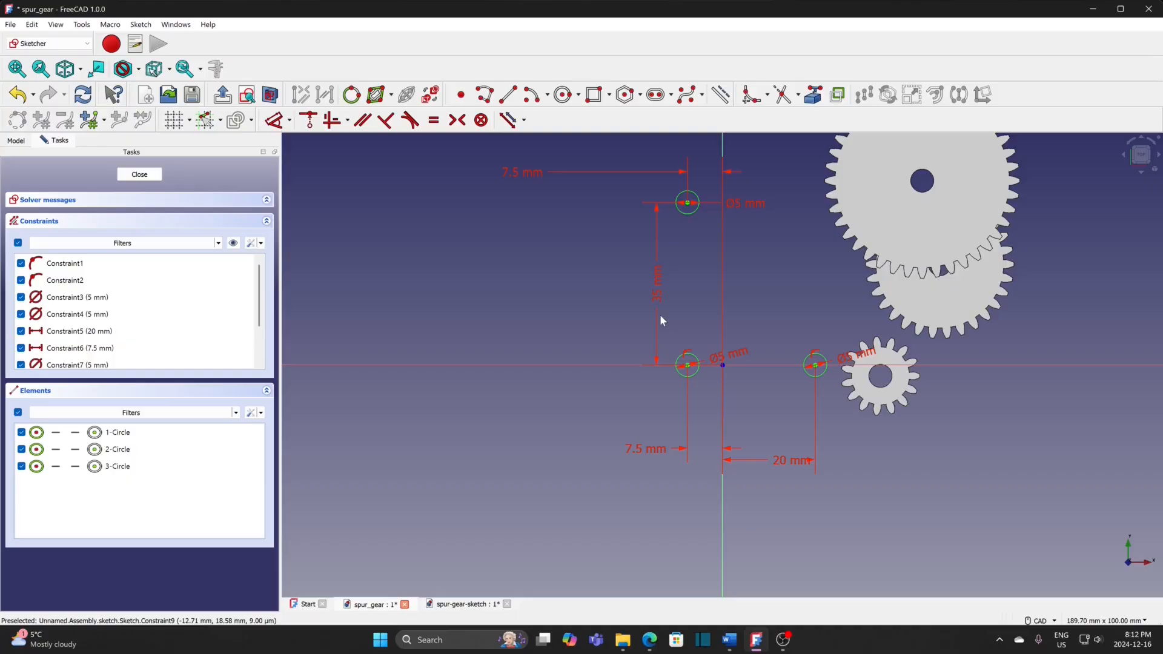
pyautogui.click(138, 175)
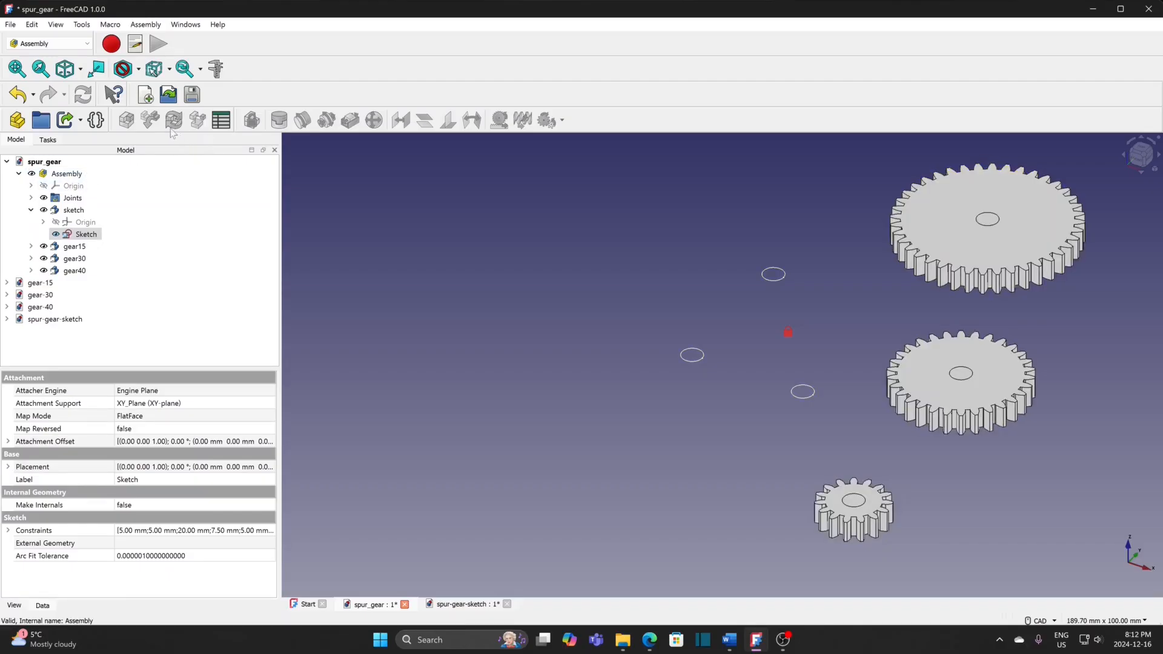
# Make the assembly the active object again and highlight the sketch's circles in the model.
pyautogui.click(68, 175)
pyautogui.rightClick(69, 176)
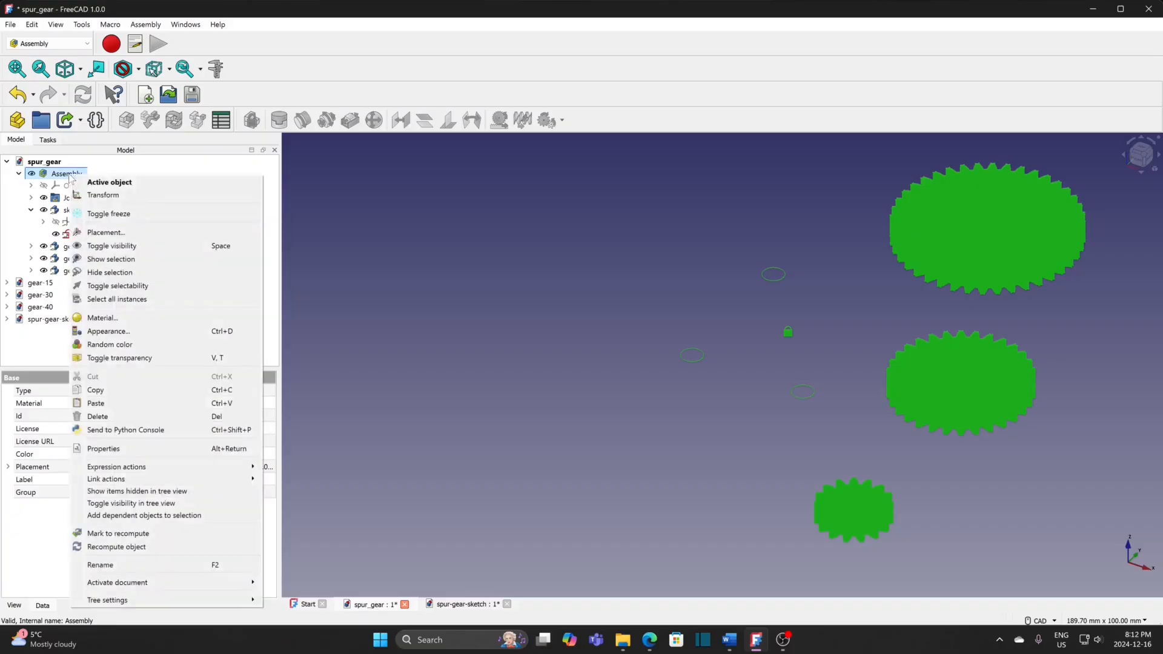
pyautogui.click(107, 183)
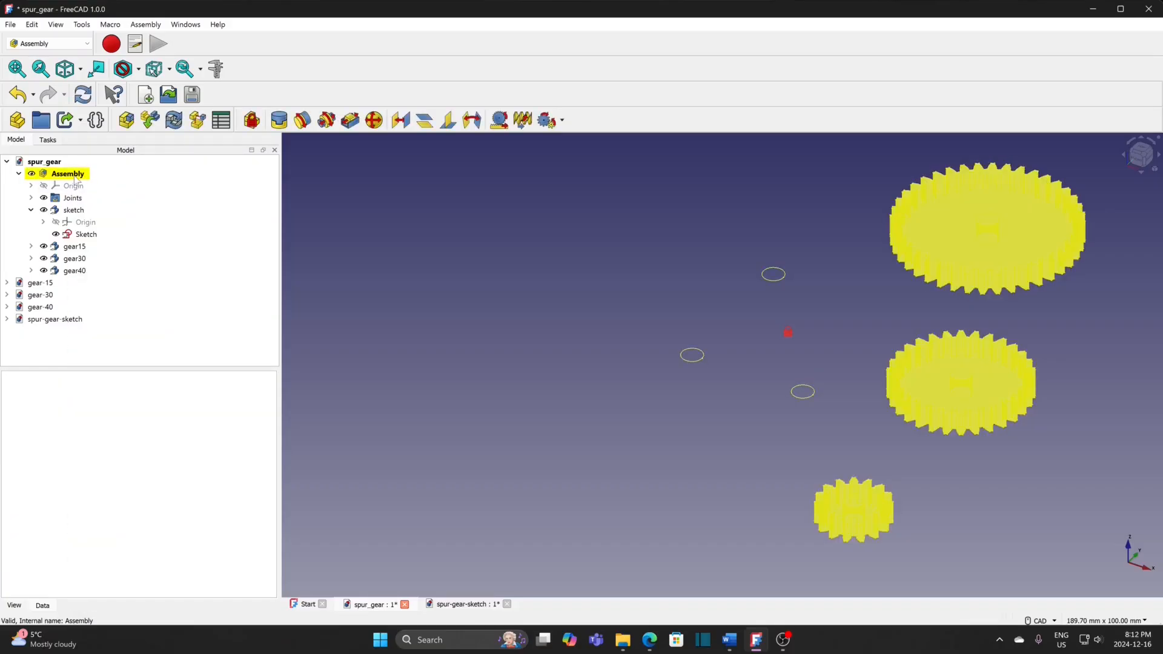
pyautogui.click(86, 234)
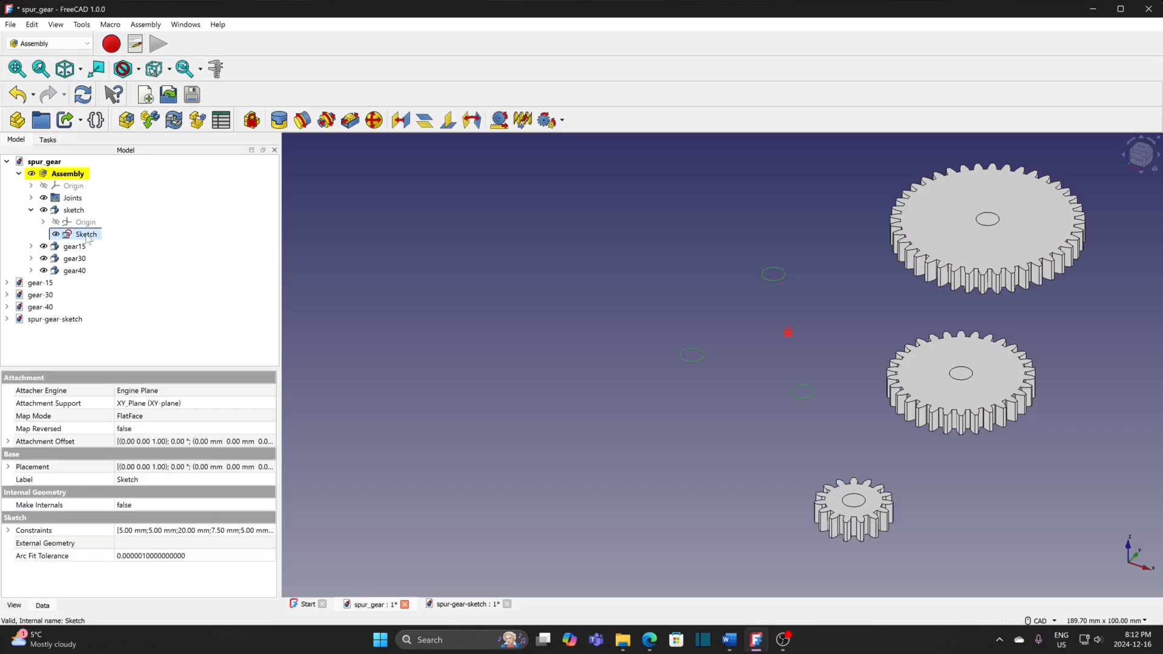
pyautogui.moveTo(558, 289); pyautogui.dragTo(465, 334, button='middle')
pyautogui.click(621, 443)
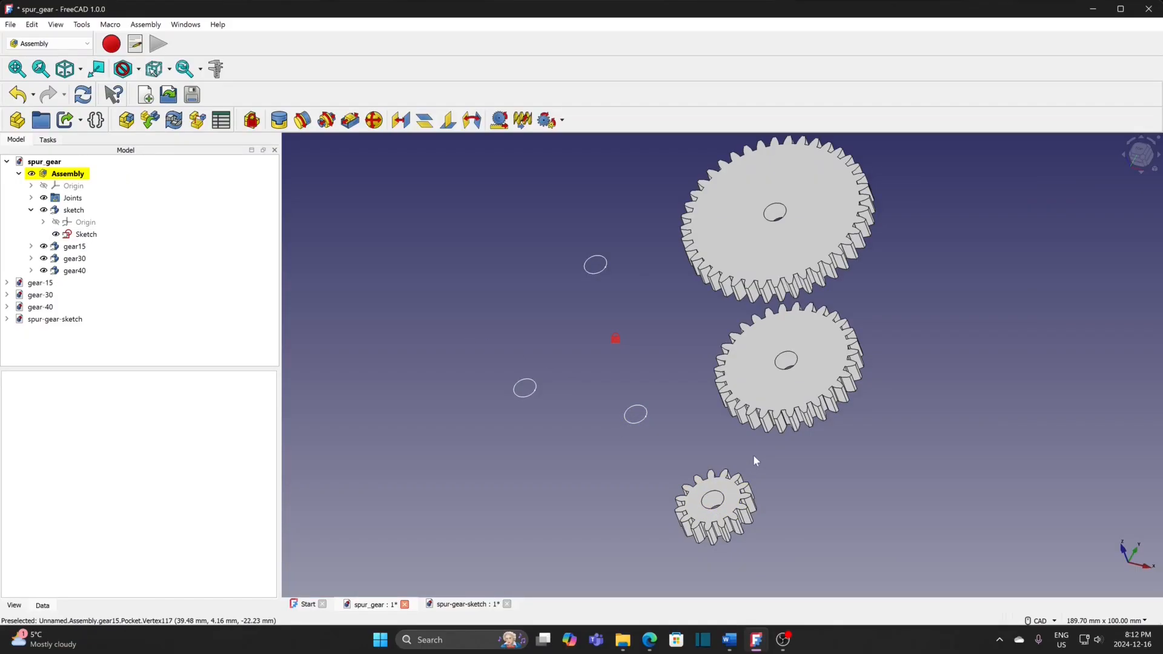
# Add a revolute joint between gear15's bottom bore edge and the sketch circle located 20 mm along the horizontal axis.
pyautogui.moveTo(754, 455); pyautogui.dragTo(813, 450, button='middle')
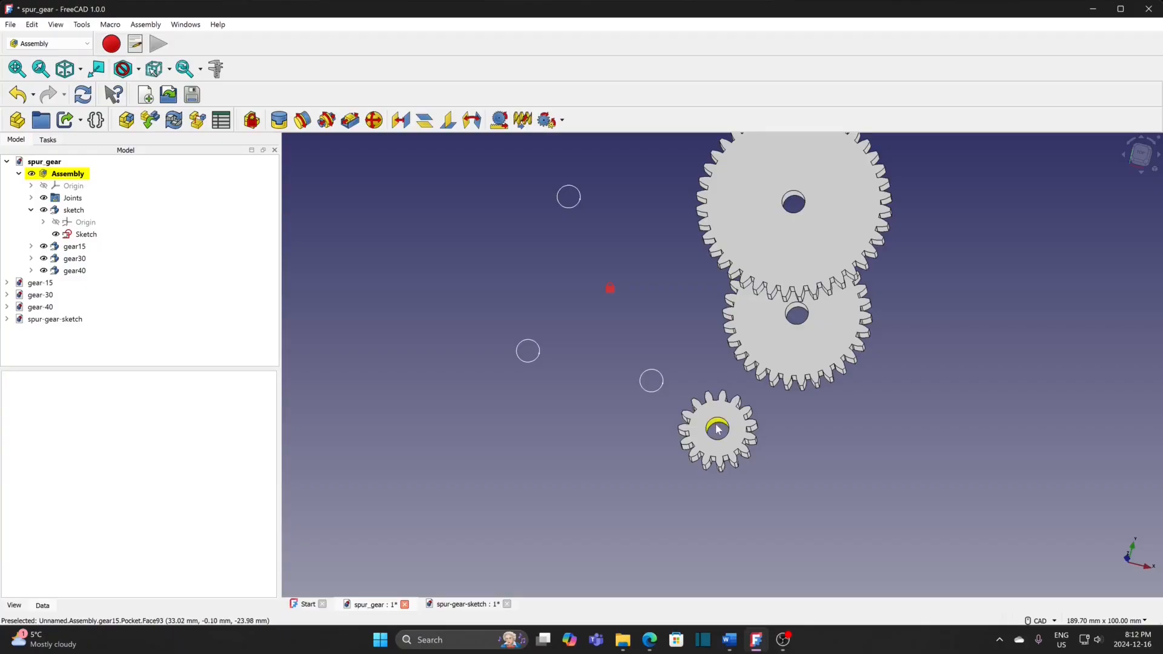
pyautogui.click(718, 427)
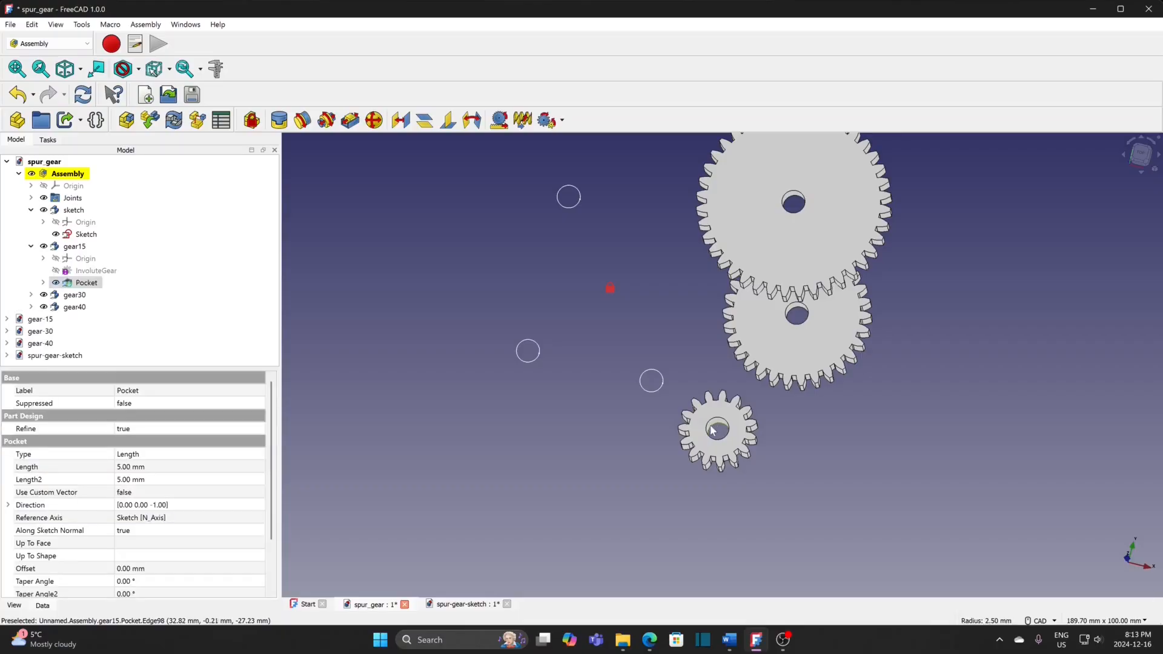
pyautogui.keyDown('ctrl'); pyautogui.click(647, 376); pyautogui.keyUp('ctrl')
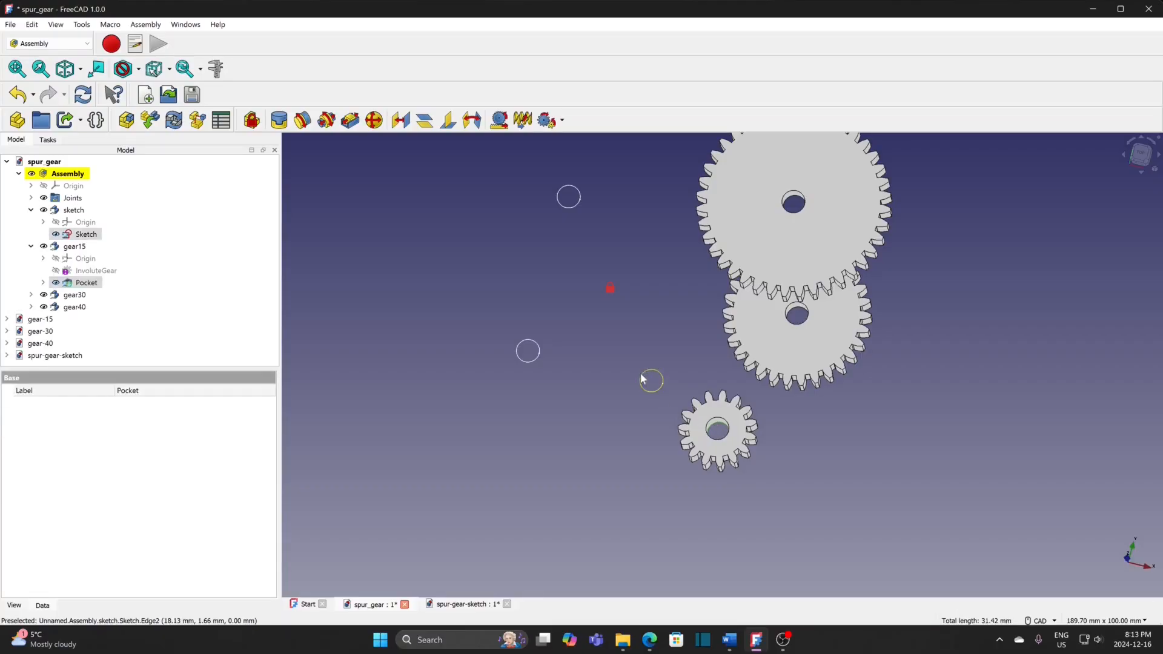
pyautogui.click(302, 120)
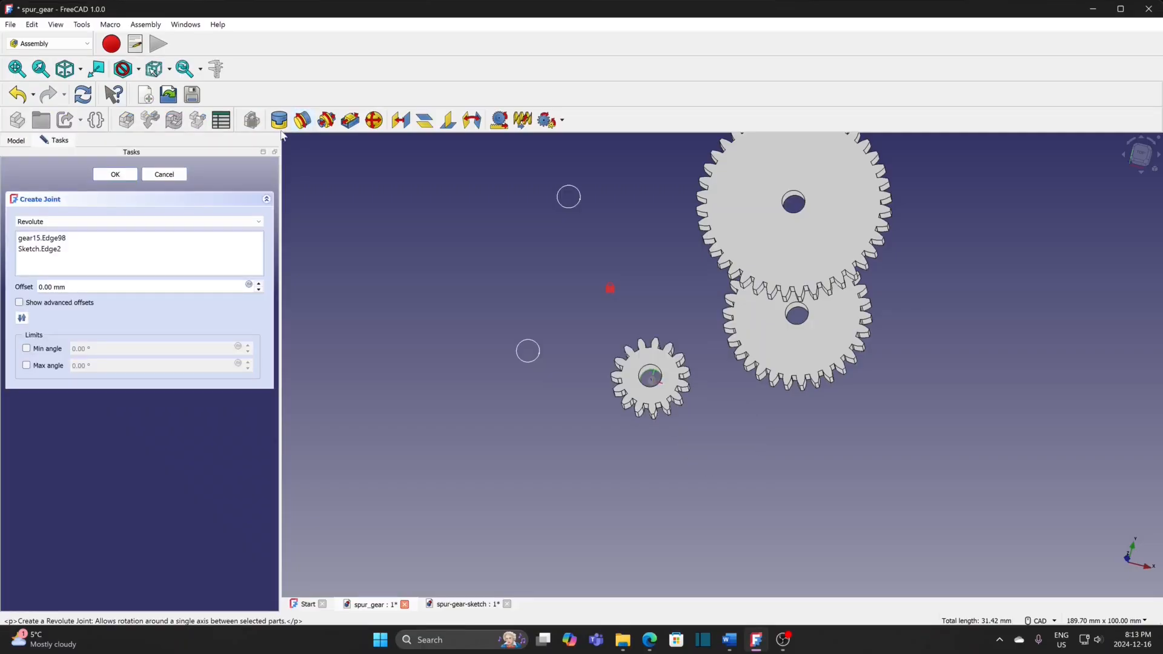
pyautogui.click(115, 174)
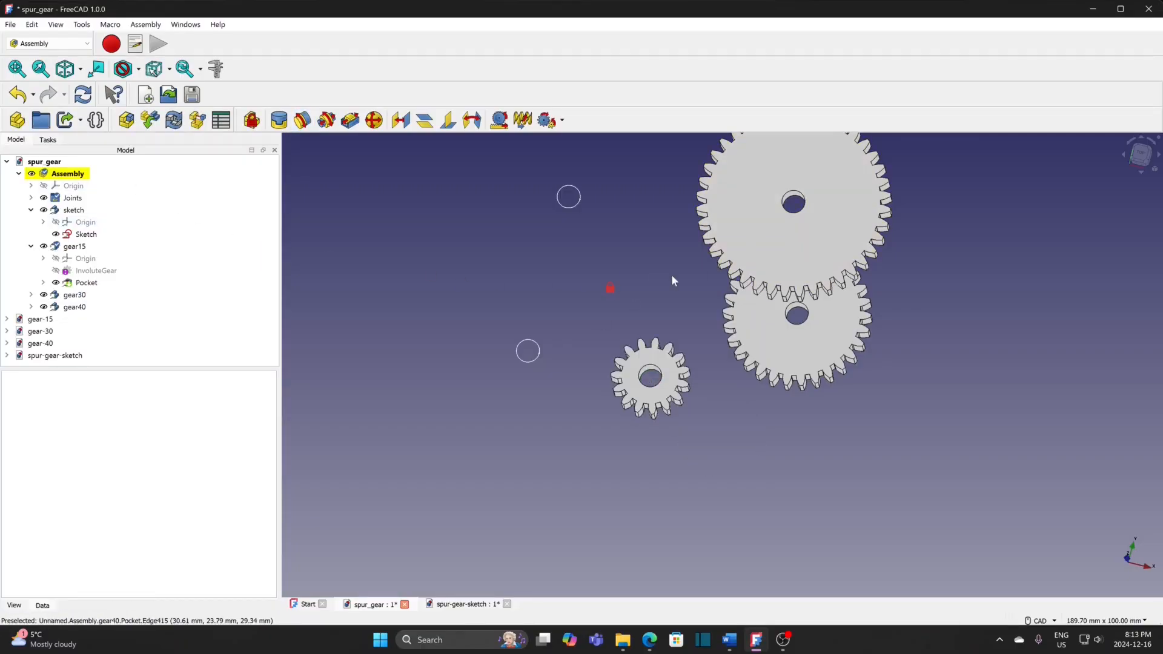
# Add a revolute joint between gear40's bottom bore edge and the lower-left sketch circle on the horizontal axis.
pyautogui.click(793, 203)
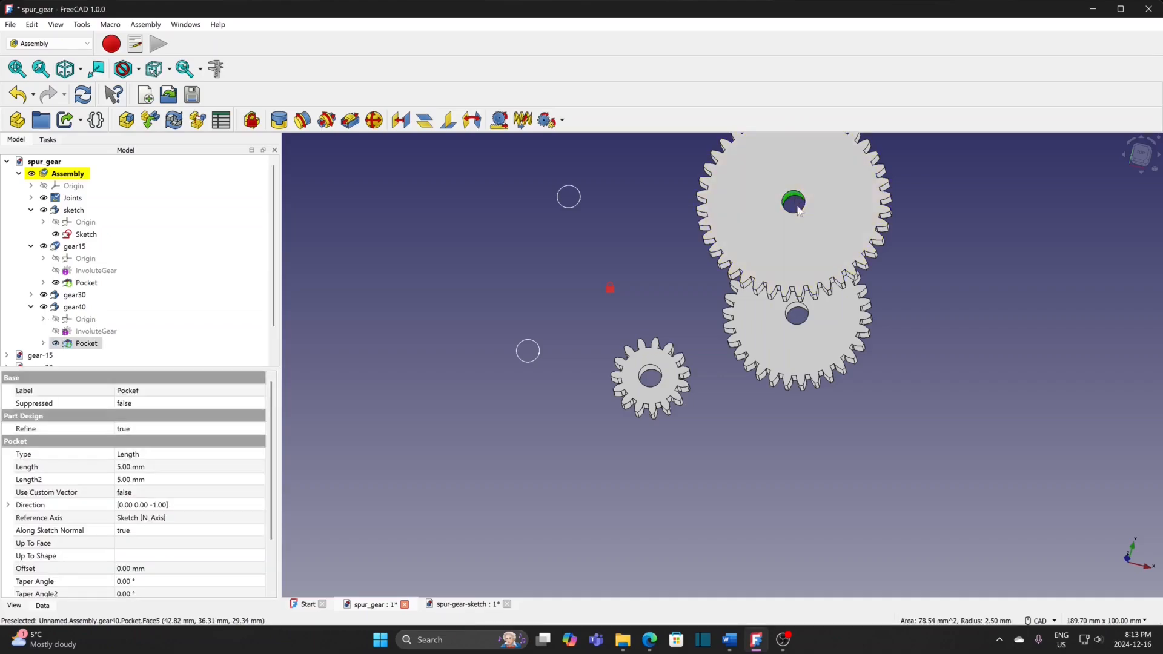
pyautogui.click(794, 204)
pyautogui.click(794, 195)
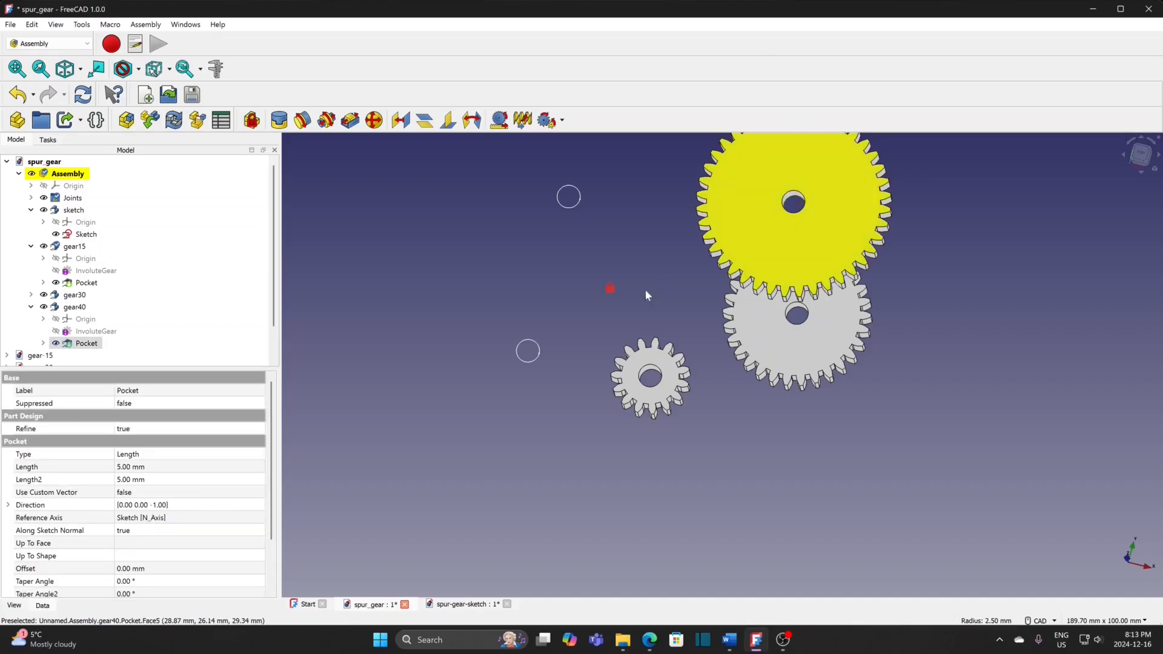
pyautogui.keyDown('ctrl'); pyautogui.click(537, 358); pyautogui.keyUp('ctrl')
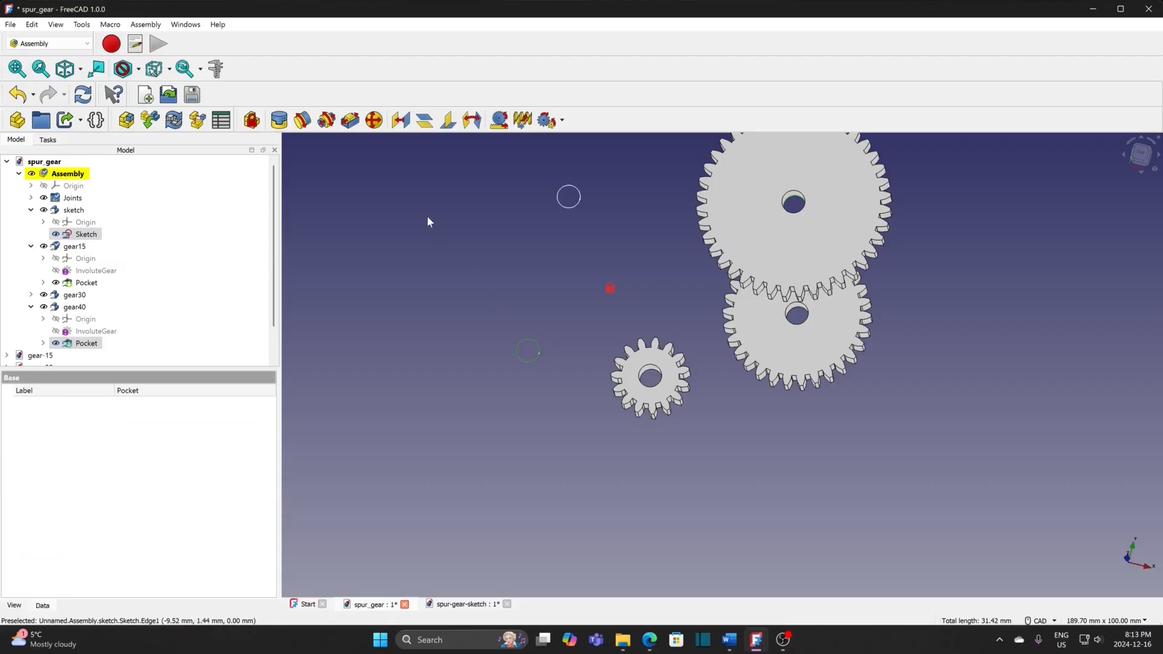
pyautogui.click(304, 121)
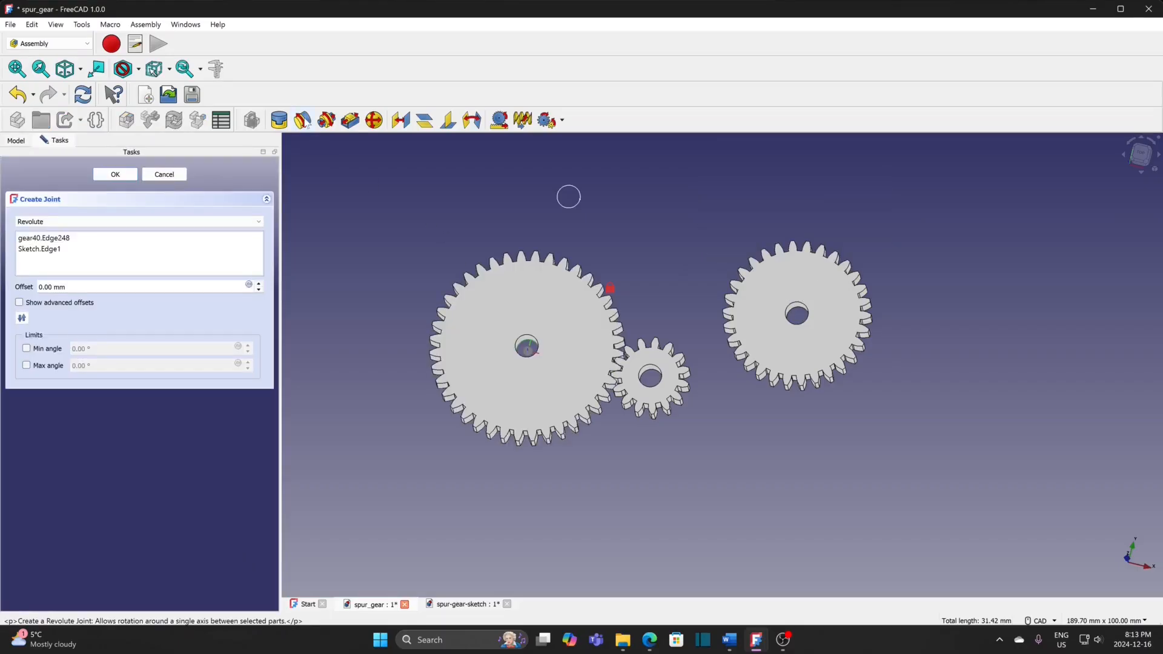
pyautogui.click(119, 176)
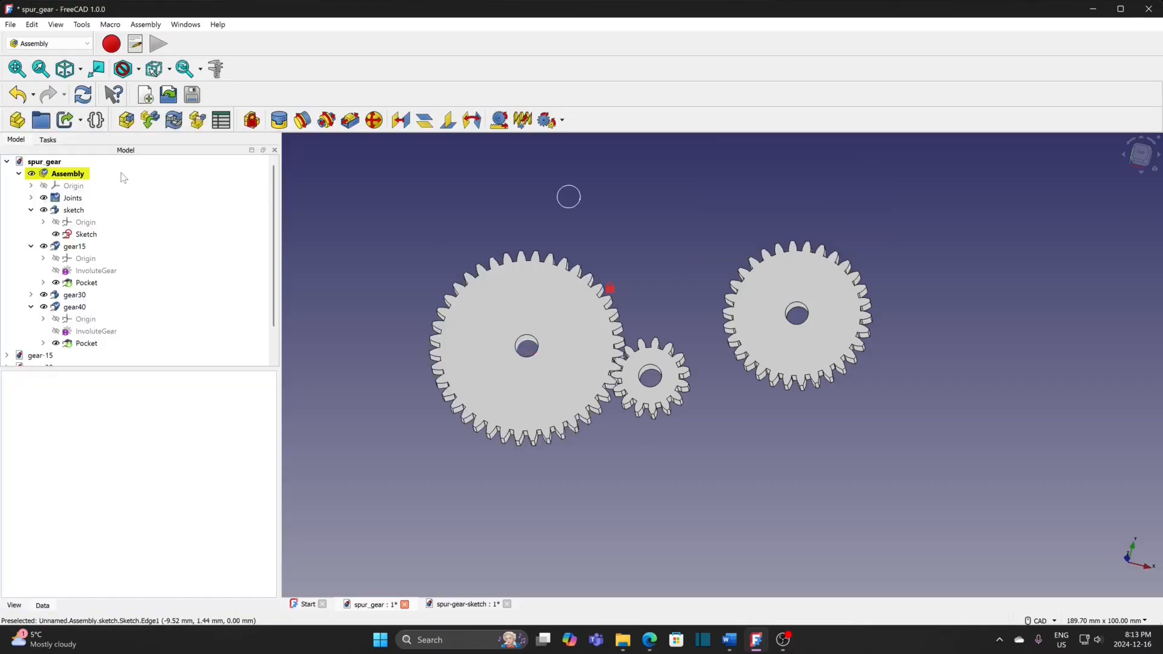
# Add a revolute joint between gear30's bottom bore edge and the remaining upper sketch circle.
pyautogui.click(797, 313)
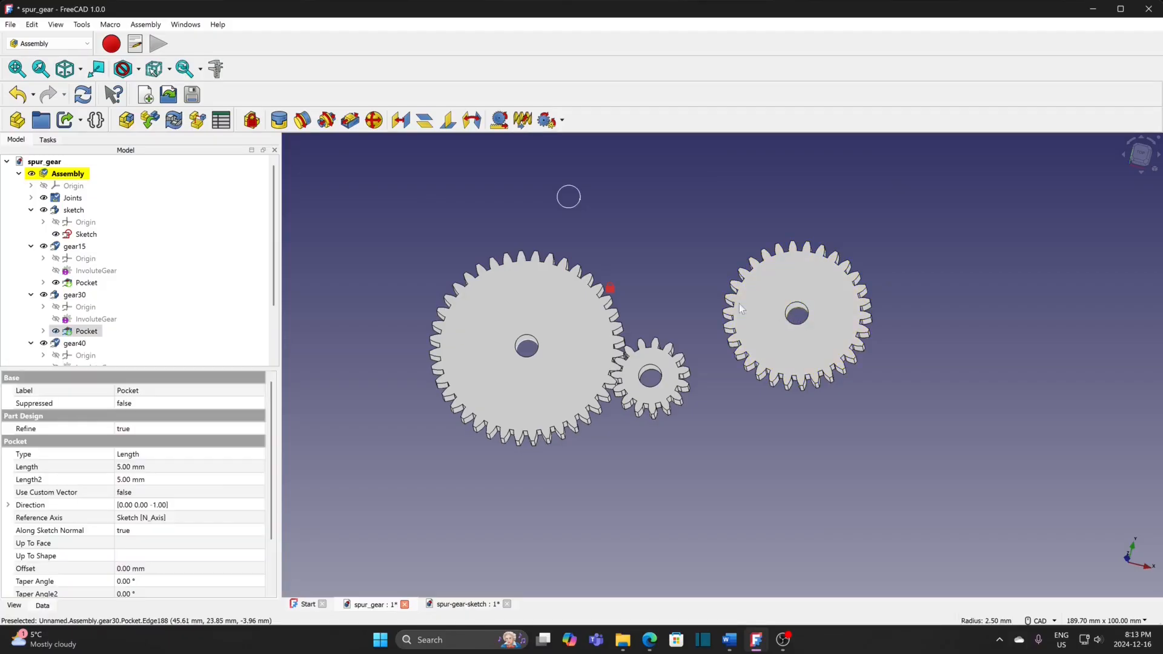
pyautogui.click(568, 191)
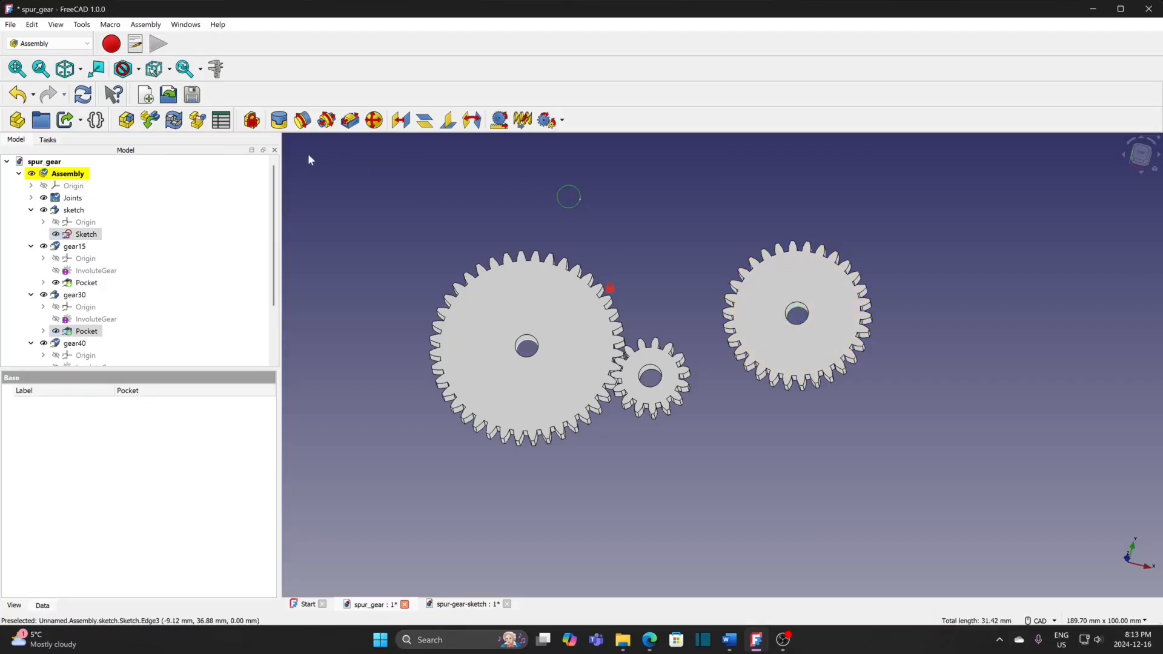
pyautogui.click(303, 120)
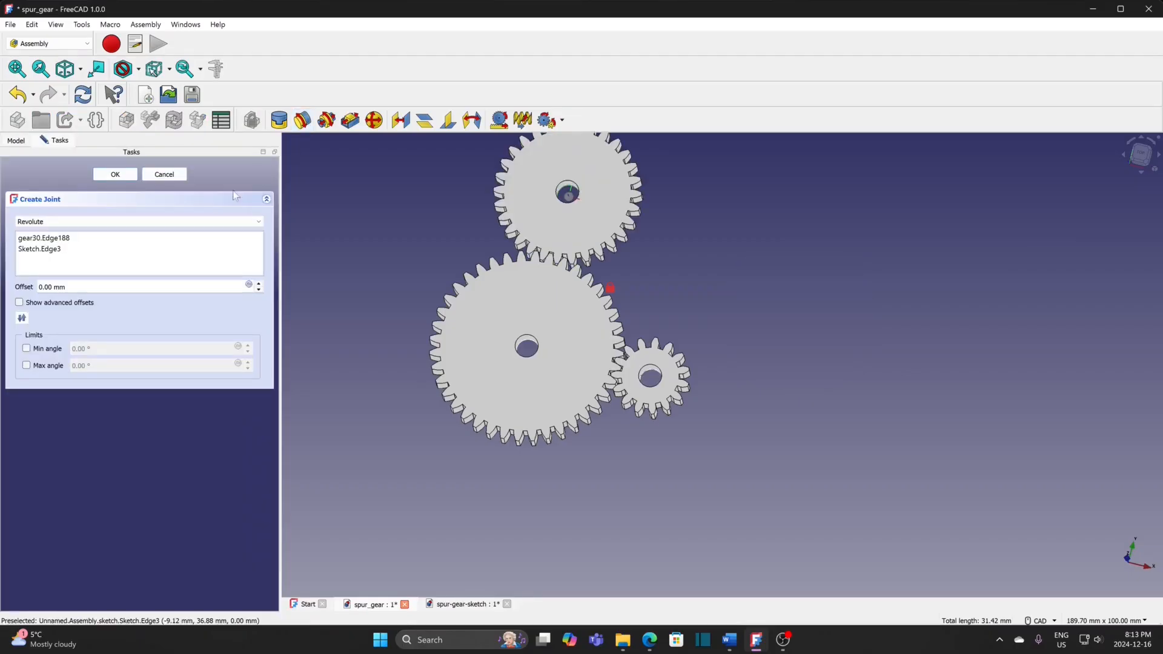
pyautogui.click(124, 173)
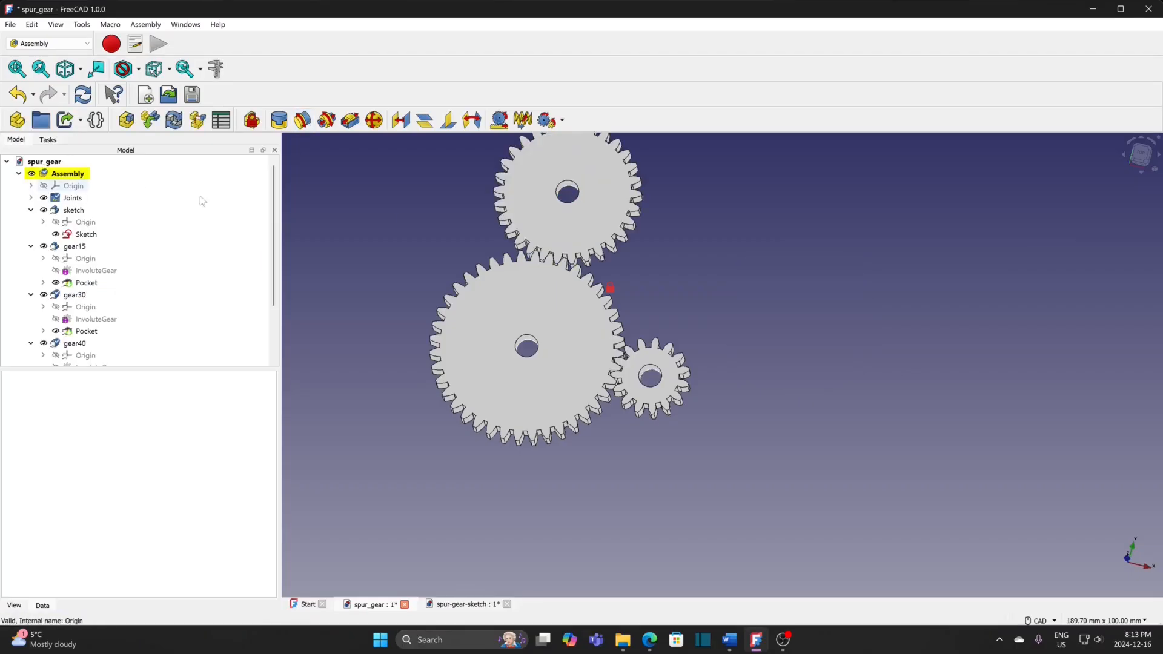
# Examine from the top view how the teeth of gear15, gear40 and gear30 mesh.
pyautogui.click(1148, 170)
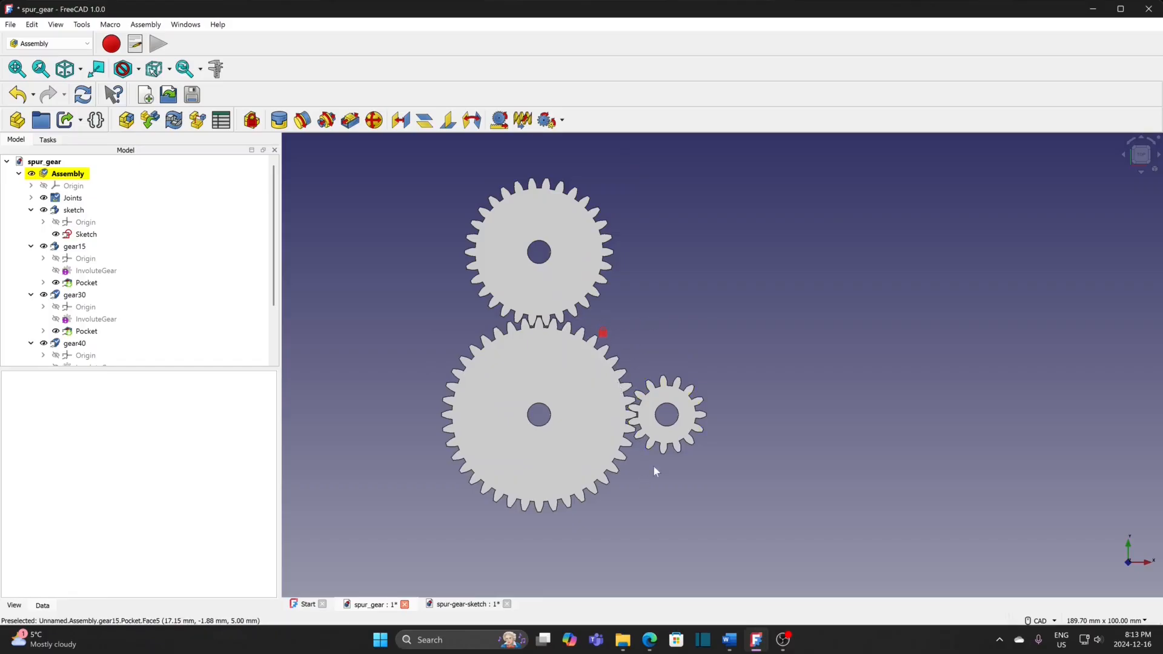
pyautogui.scroll(3, 639, 470)
pyautogui.scroll(2, 639, 475)
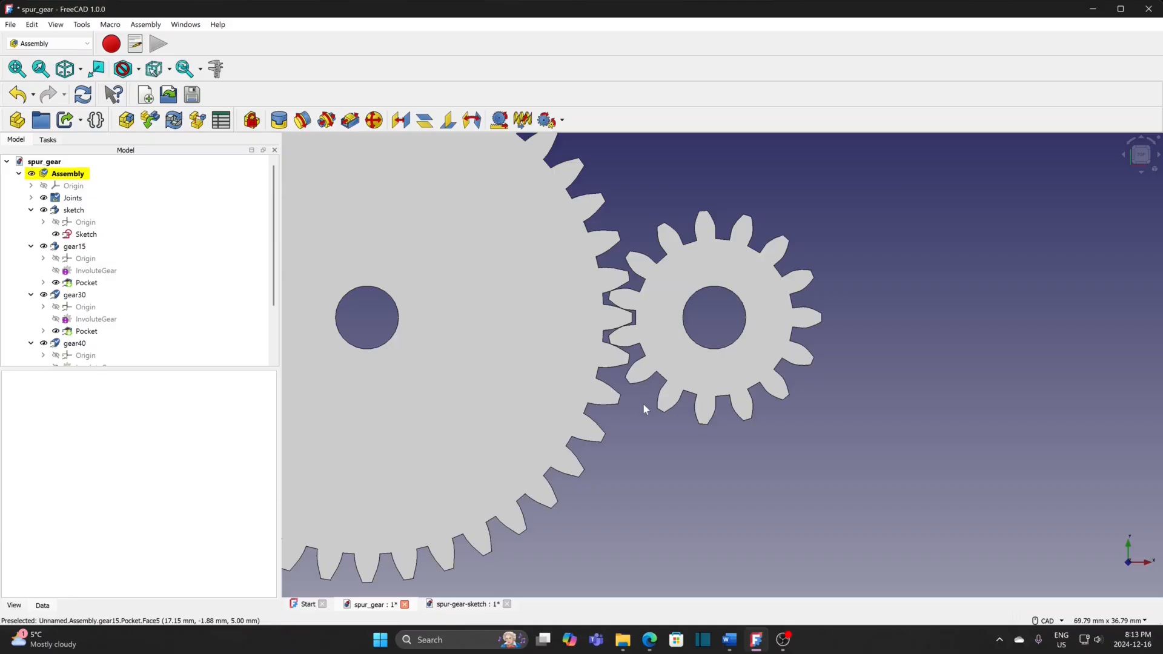
pyautogui.scroll(-4, 642, 402)
pyautogui.moveTo(631, 250); pyautogui.dragTo(674, 294, button='middle')
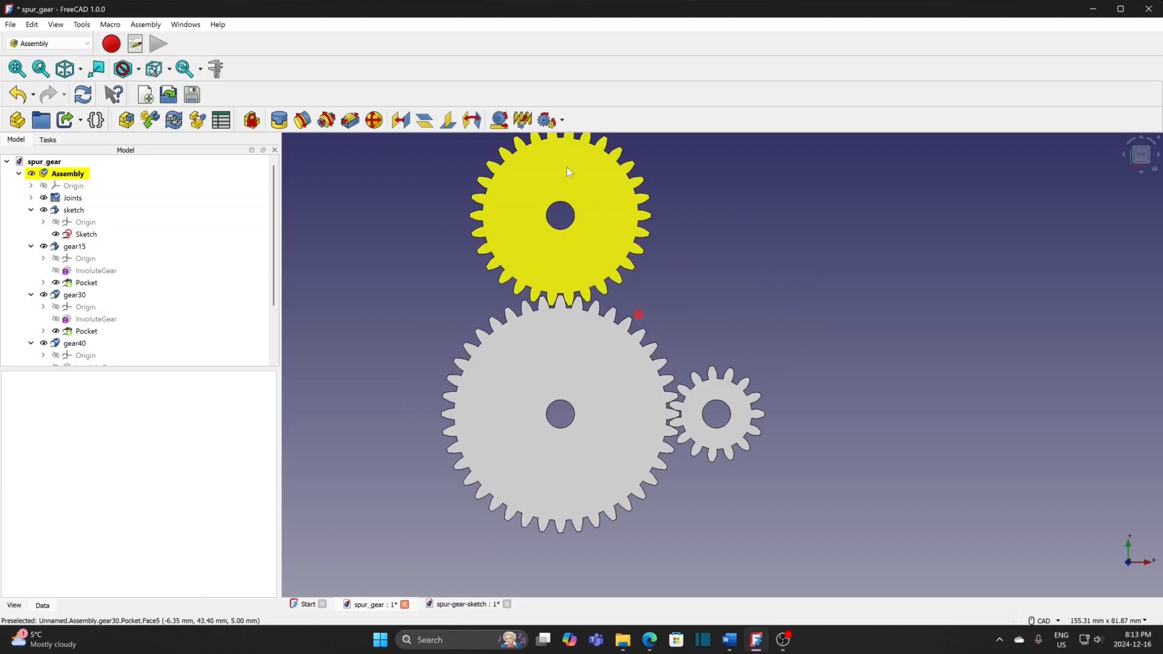
pyautogui.moveTo(673, 205); pyautogui.dragTo(667, 244, button='middle')
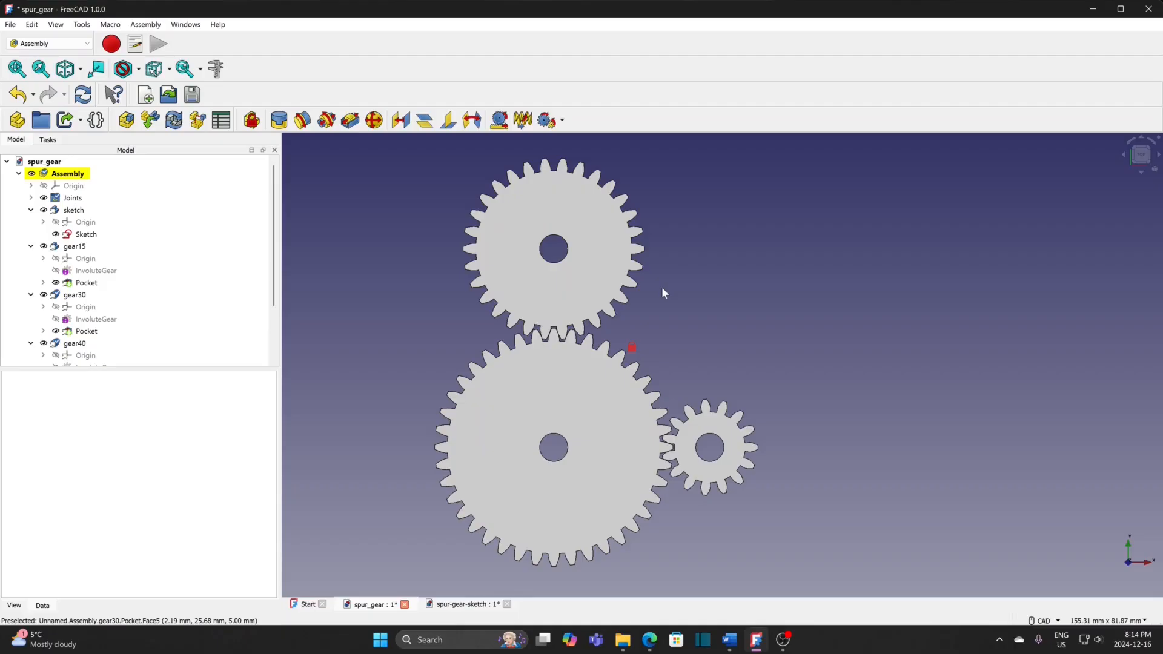
# Add a gears joint between the top bore edges of gear15 and gear40 with radius 1 of 15 and radius 2 of 40.
pyautogui.moveTo(663, 315); pyautogui.dragTo(711, 309, button='middle')
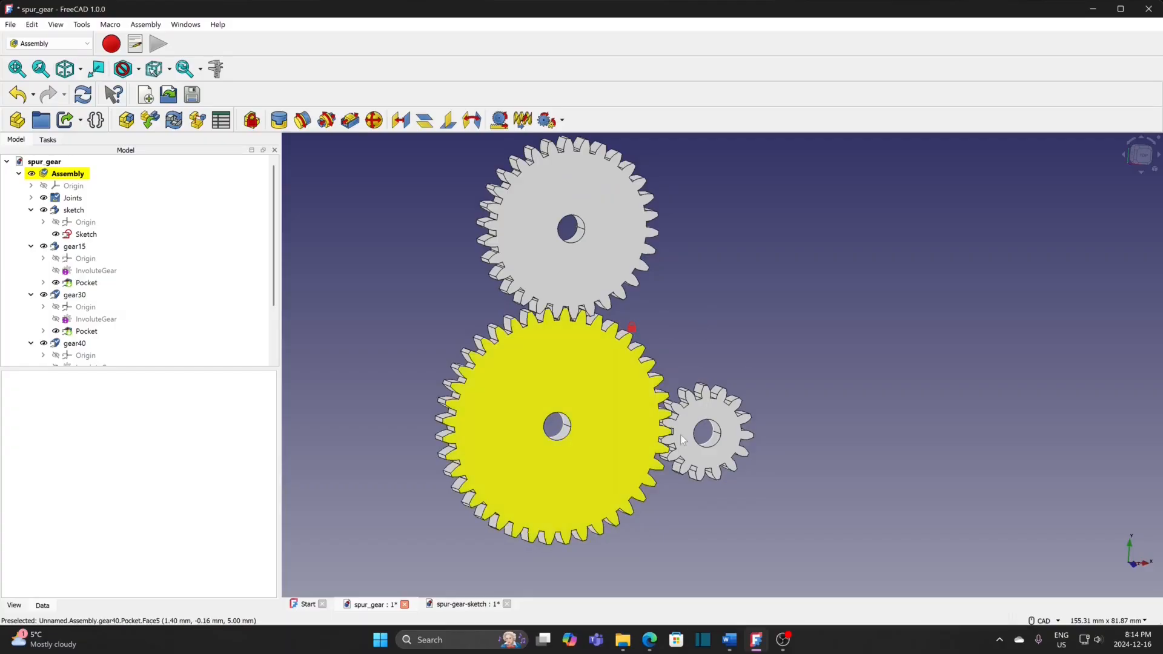
pyautogui.click(710, 448)
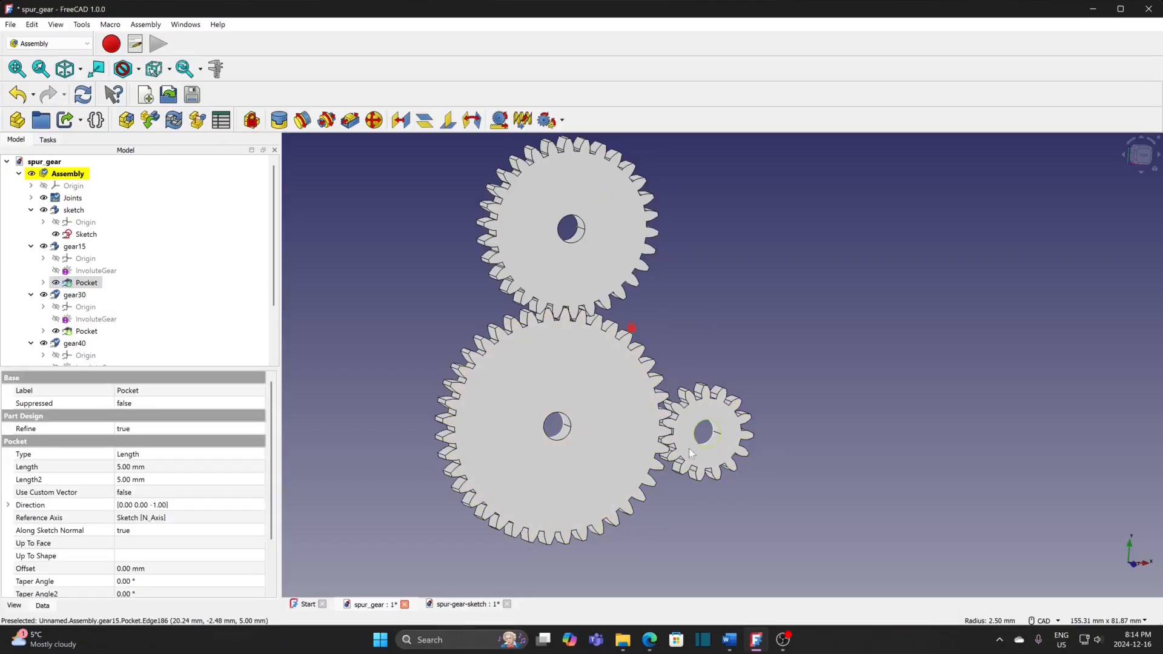
pyautogui.keyDown('ctrl'); pyautogui.click(561, 441); pyautogui.keyUp('ctrl')
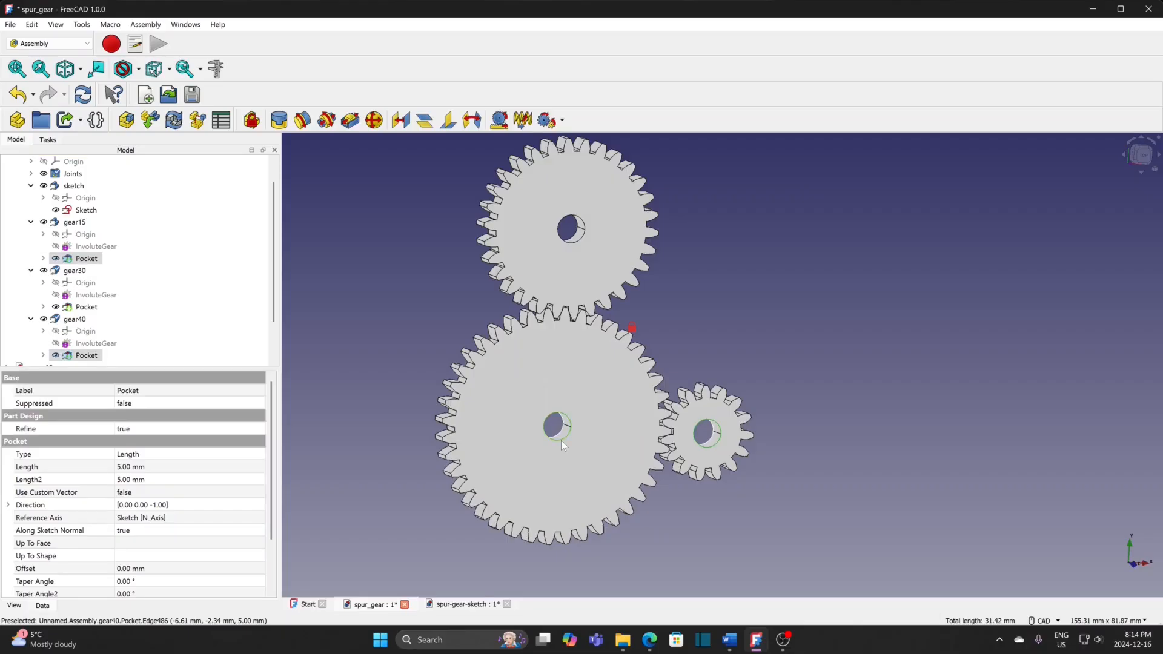
pyautogui.click(547, 121)
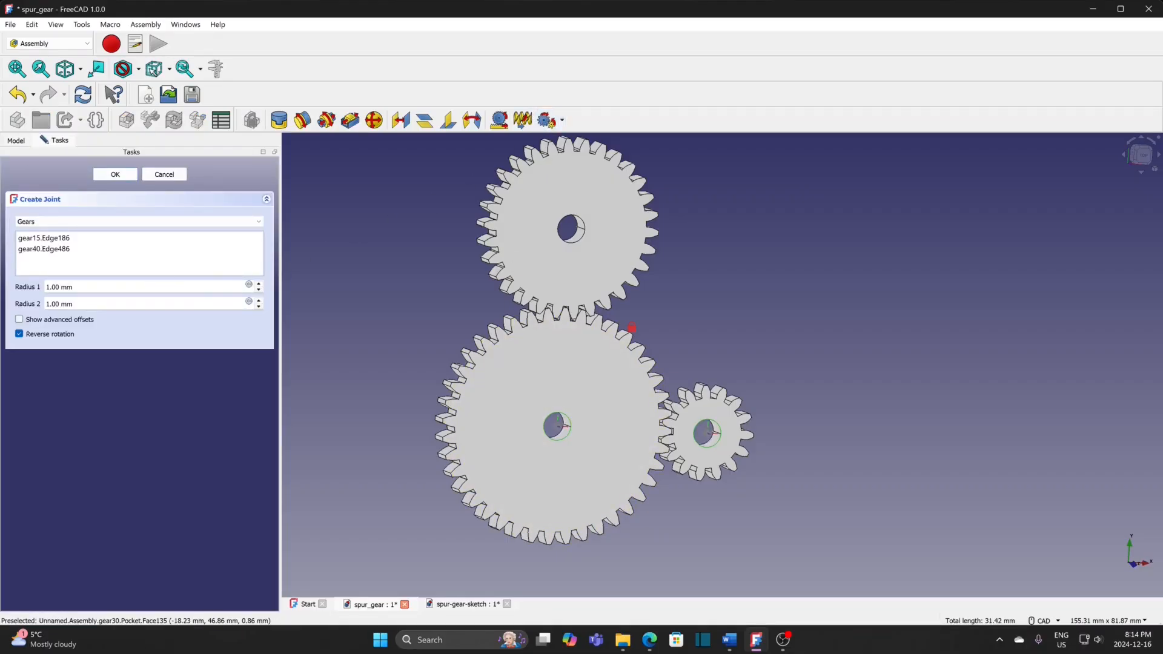
pyautogui.moveTo(73, 287); pyautogui.dragTo(7, 289)
pyautogui.write('15')
pyautogui.press('Tab')
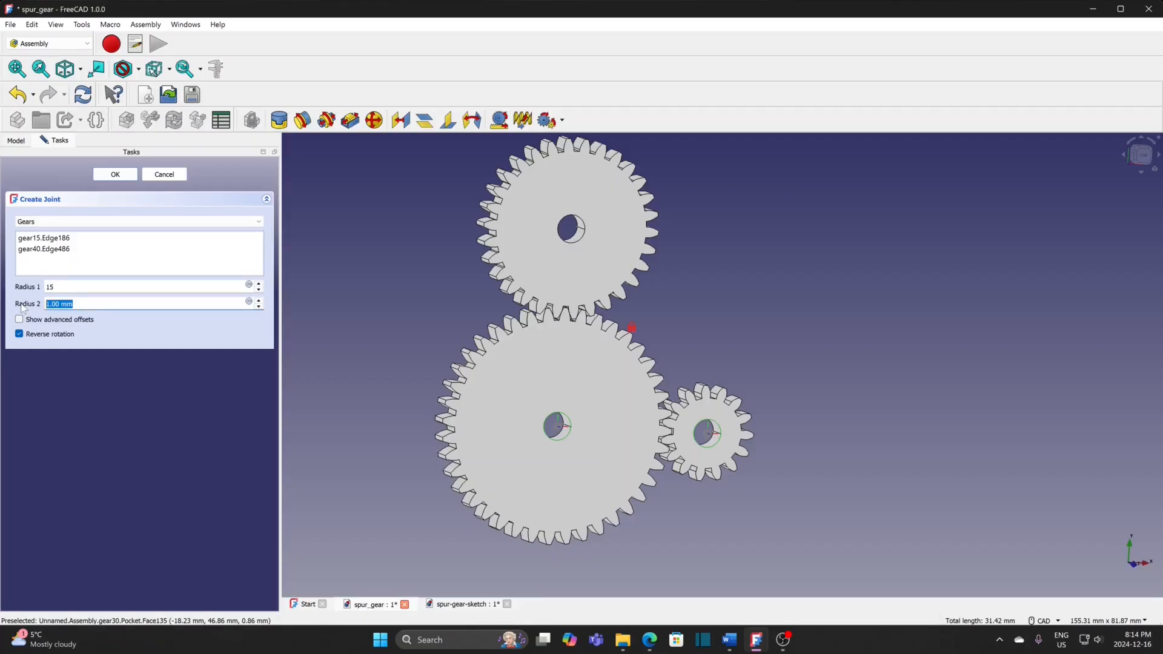
pyautogui.write('40')
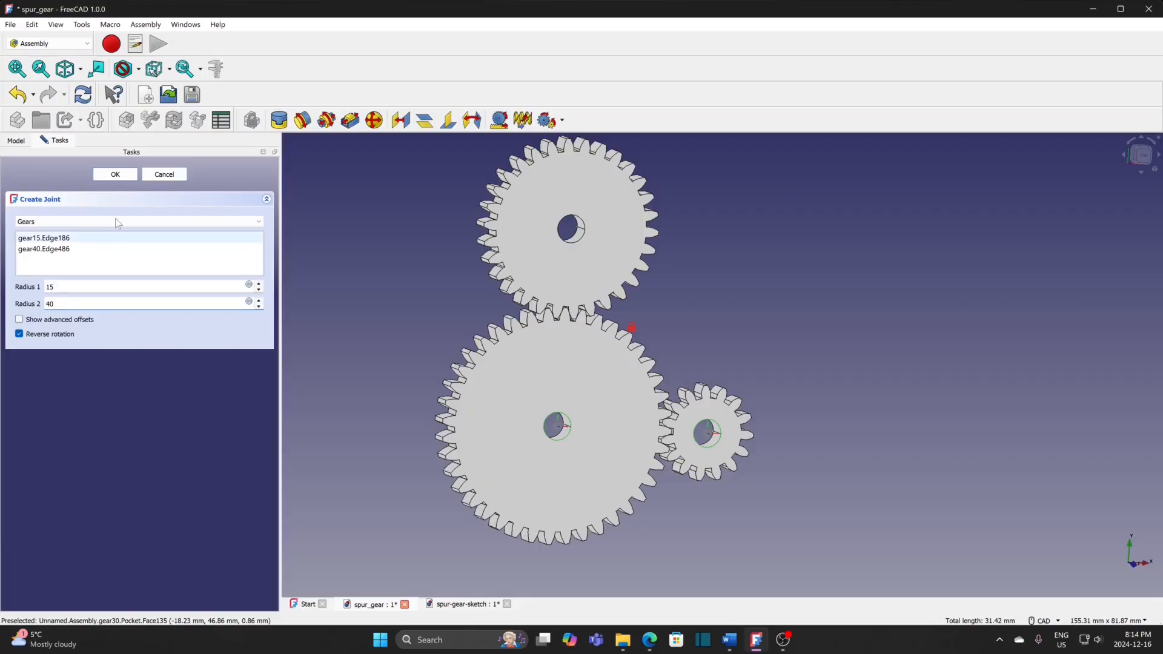
pyautogui.click(116, 175)
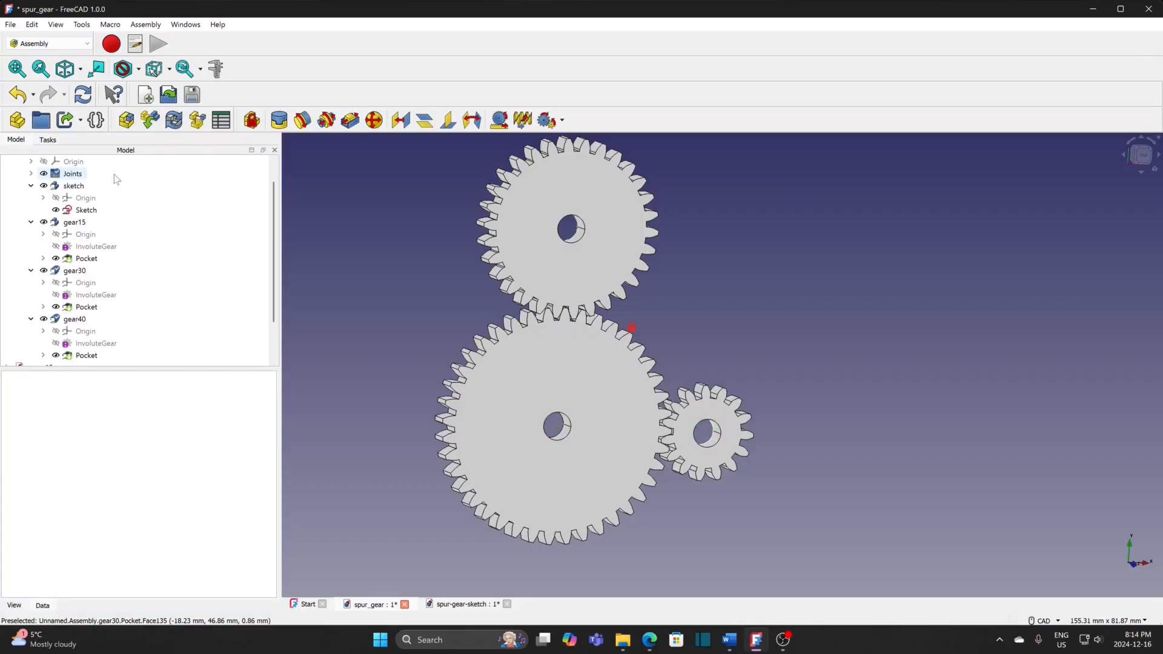
# Add a gears joint between the top bore edges of gear40 and gear30 with radius 1 of 40 and radius 2 of 30.
pyautogui.click(554, 418)
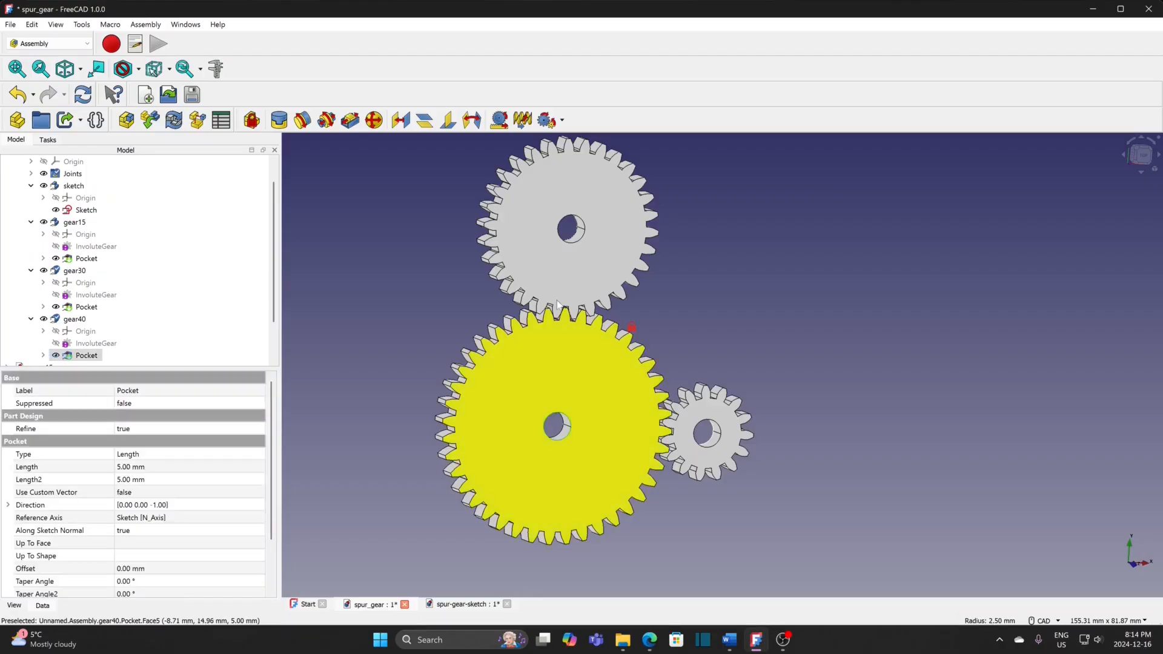
pyautogui.keyDown('ctrl'); pyautogui.click(576, 242); pyautogui.keyUp('ctrl')
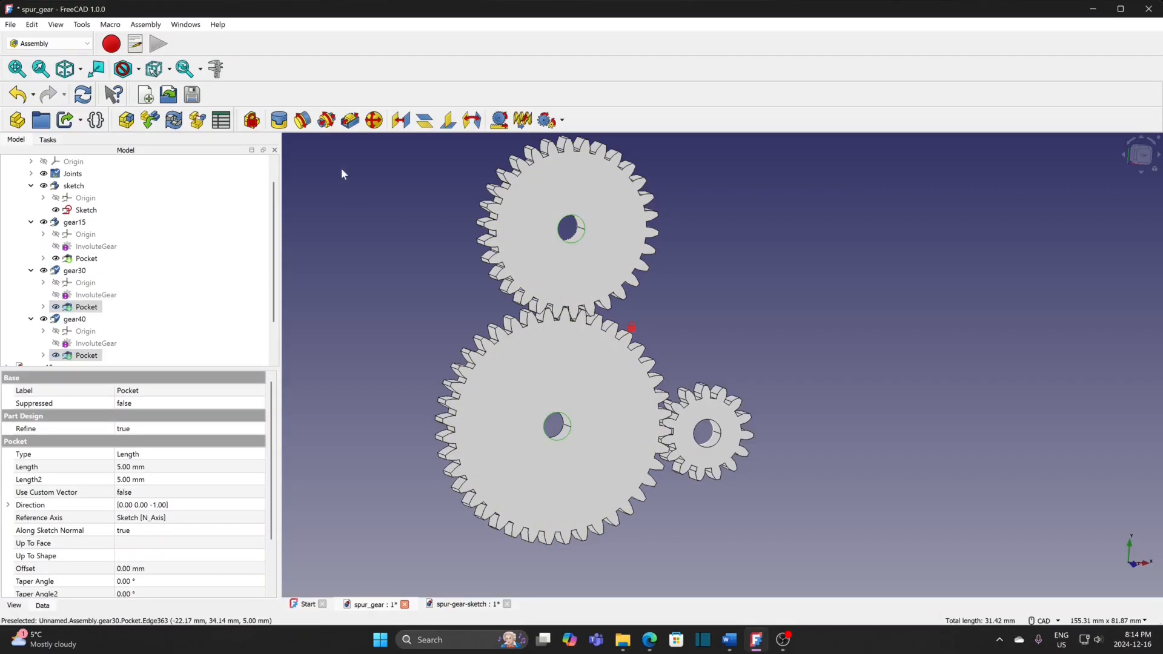
pyautogui.click(547, 120)
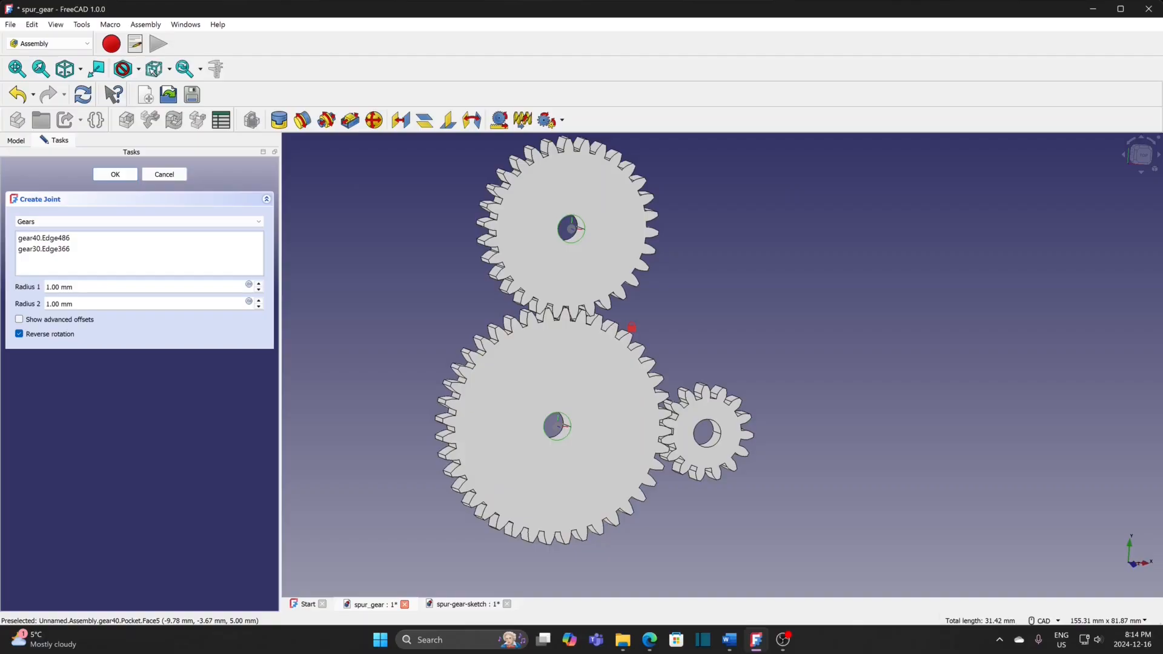
pyautogui.doubleClick(57, 287)
pyautogui.write('40')
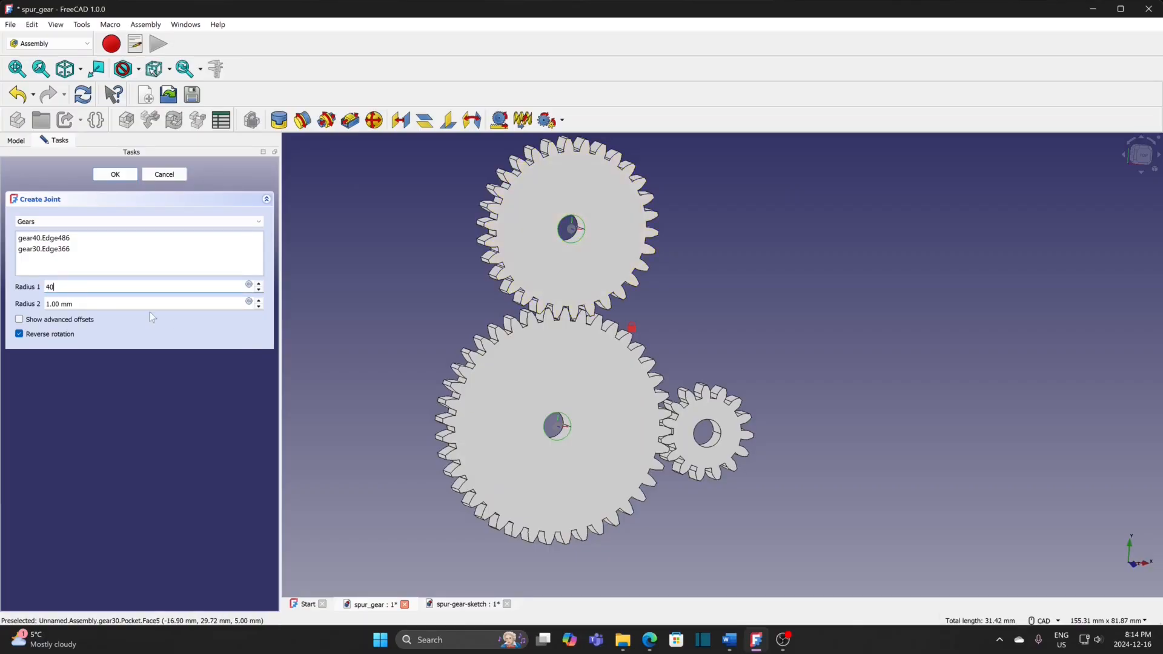
pyautogui.press('Tab')
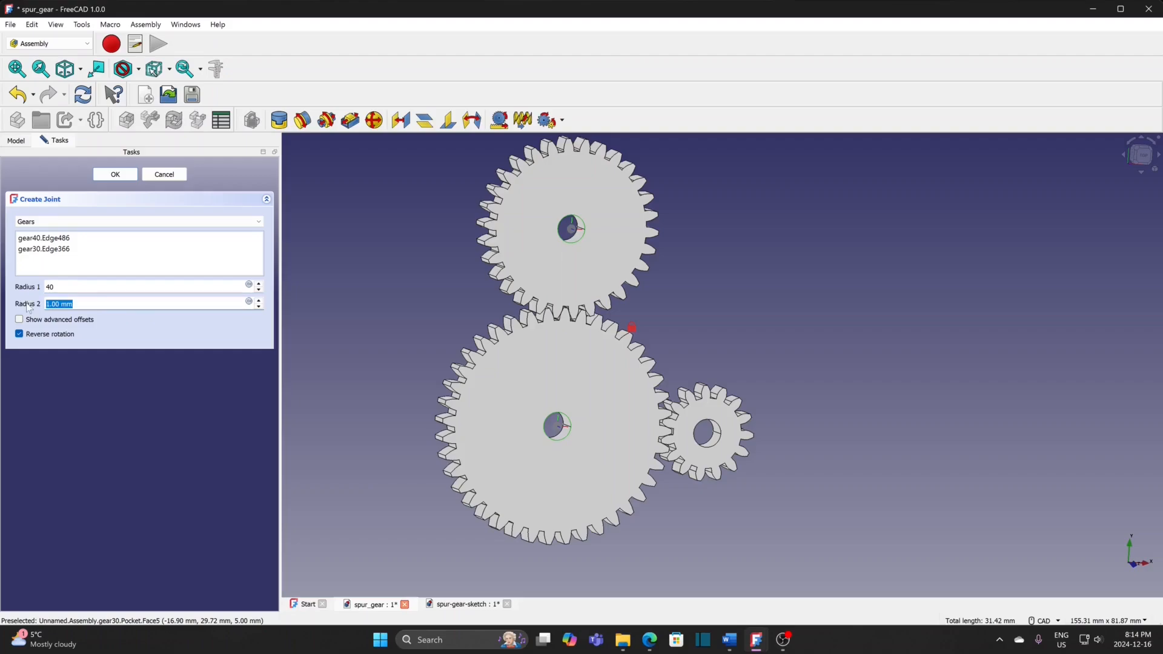
pyautogui.write('30')
pyautogui.click(115, 174)
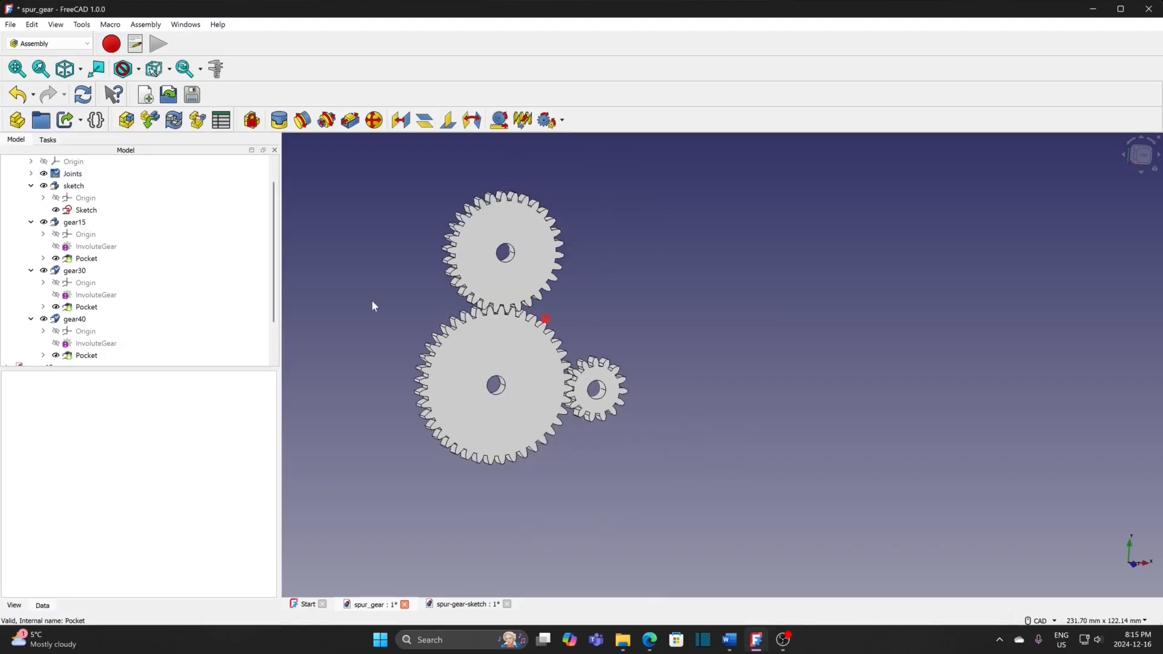
# Rotate gear30 to test the gear train, and save the spur_gear assembly together with its dependent files.
pyautogui.moveTo(409, 307); pyautogui.dragTo(409, 311, button='middle')
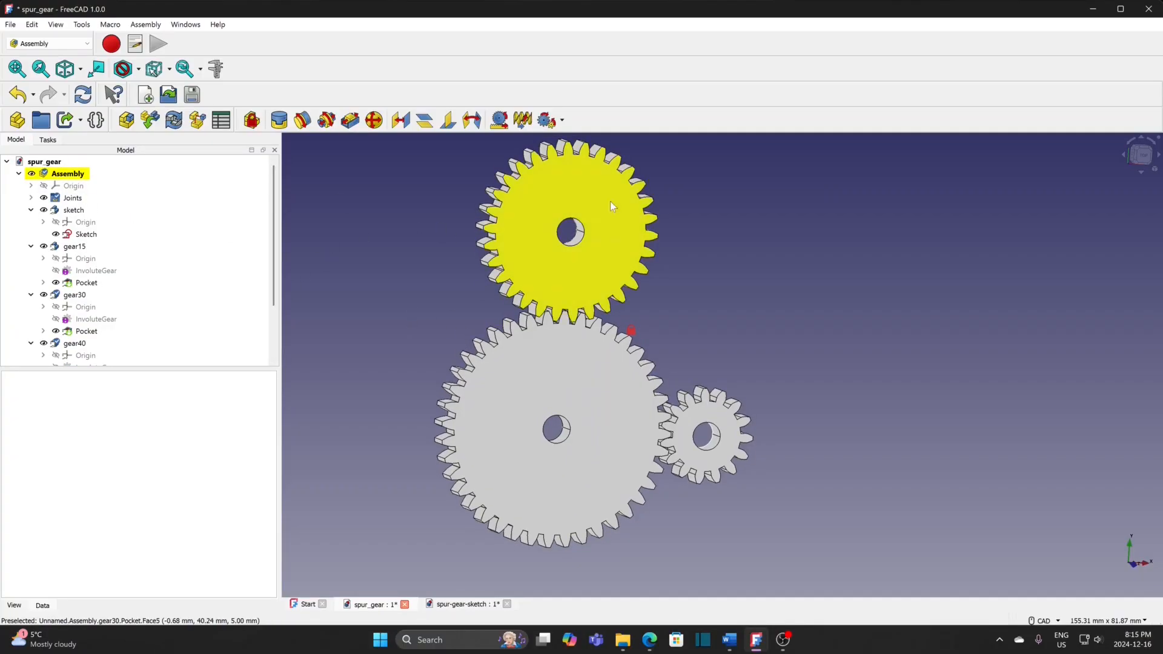
pyautogui.moveTo(558, 183); pyautogui.dragTo(592, 270)
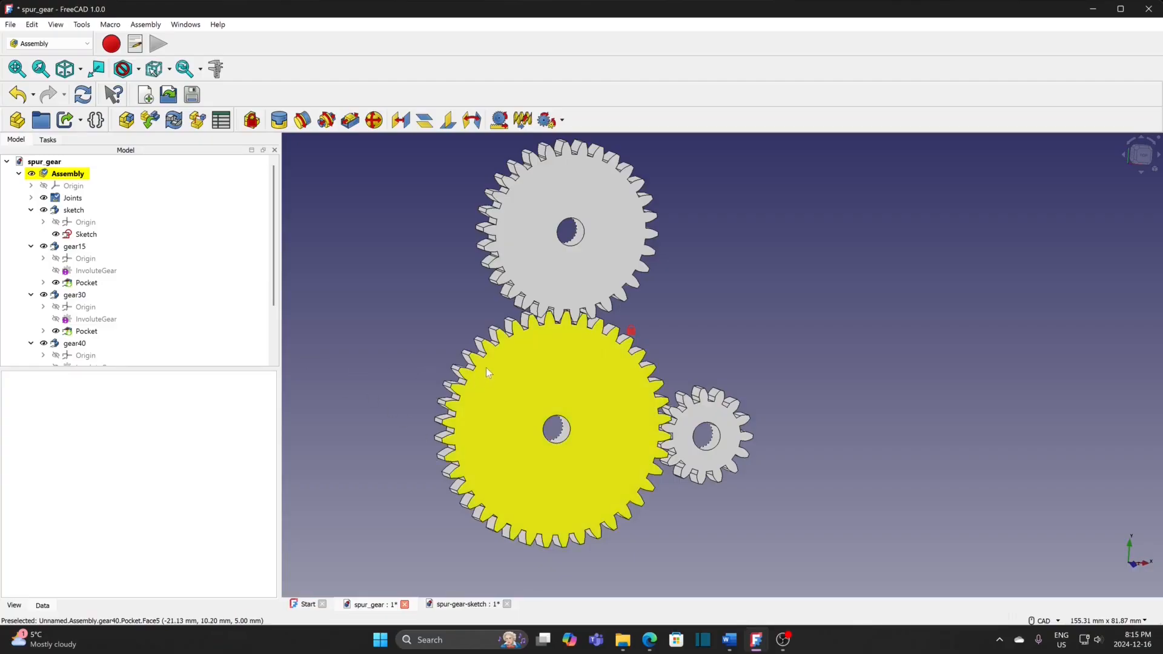
pyautogui.click(10, 25)
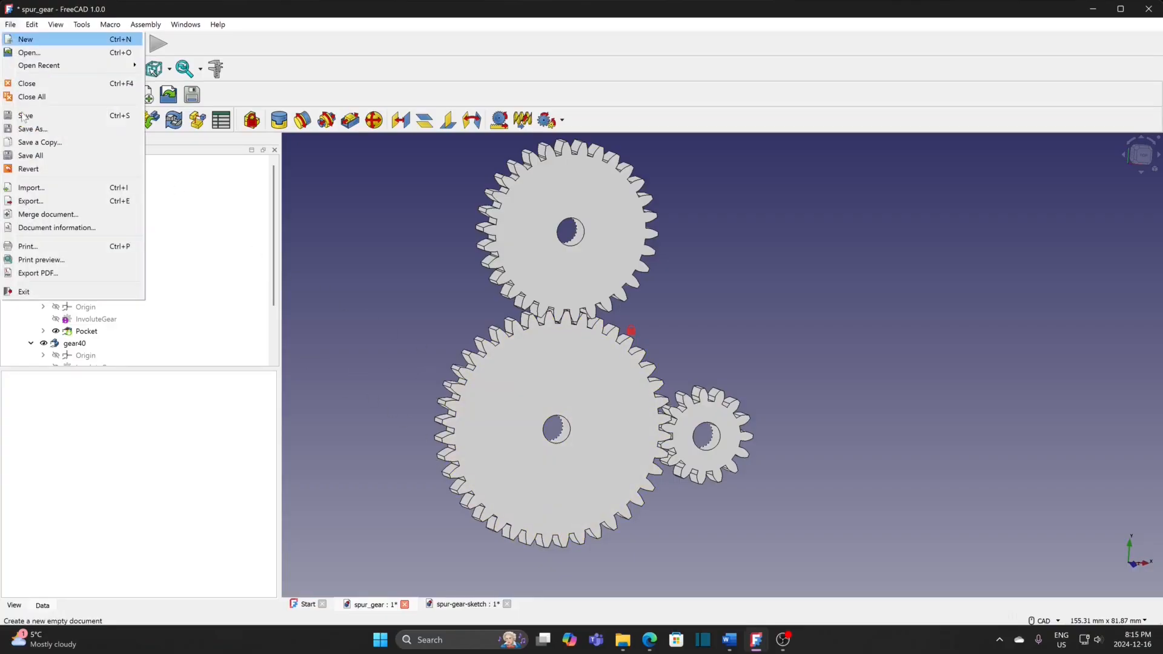
pyautogui.click(27, 115)
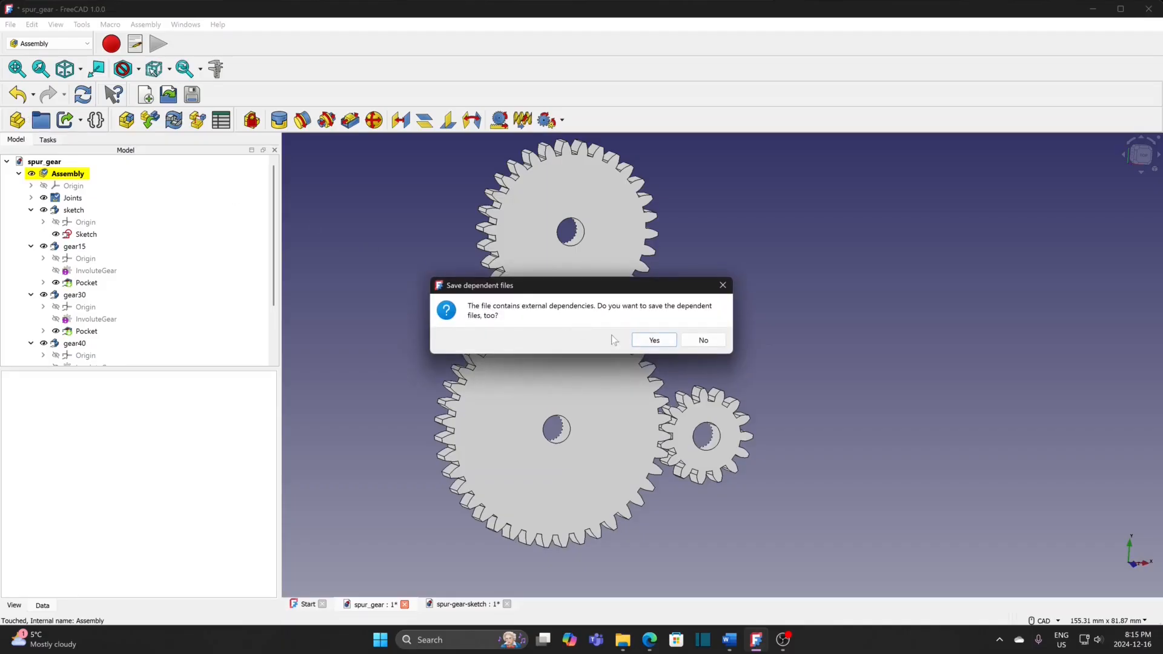
pyautogui.click(641, 341)
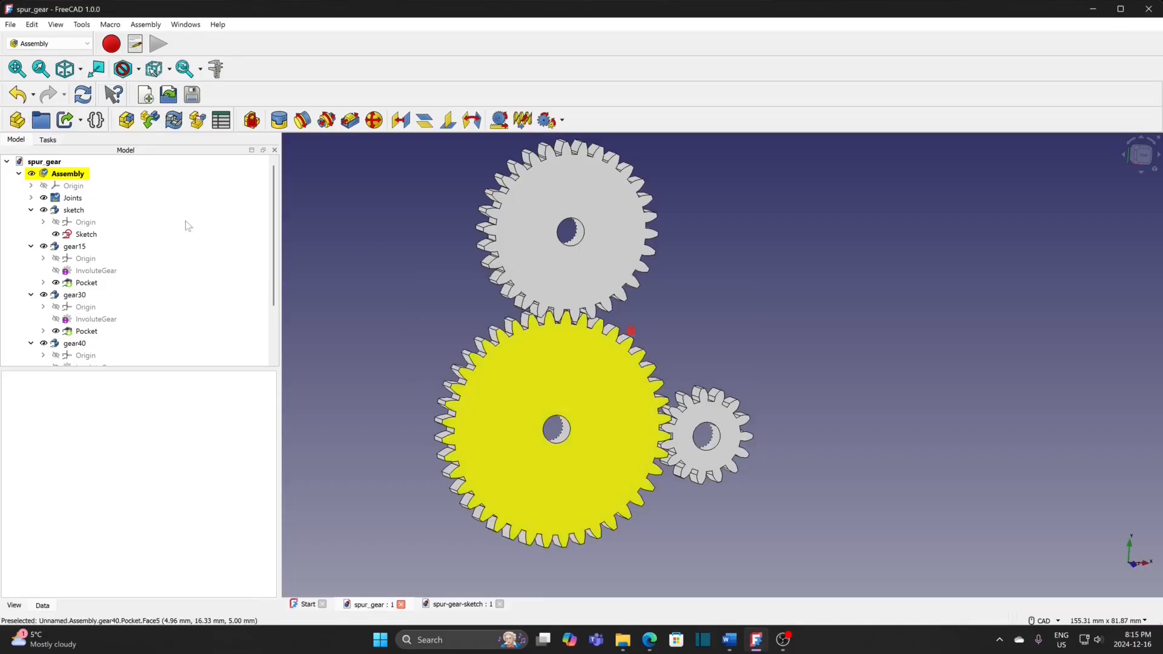
# Close all open documents and reopen the recent file spur_gear.FCStd.
pyautogui.click(11, 24)
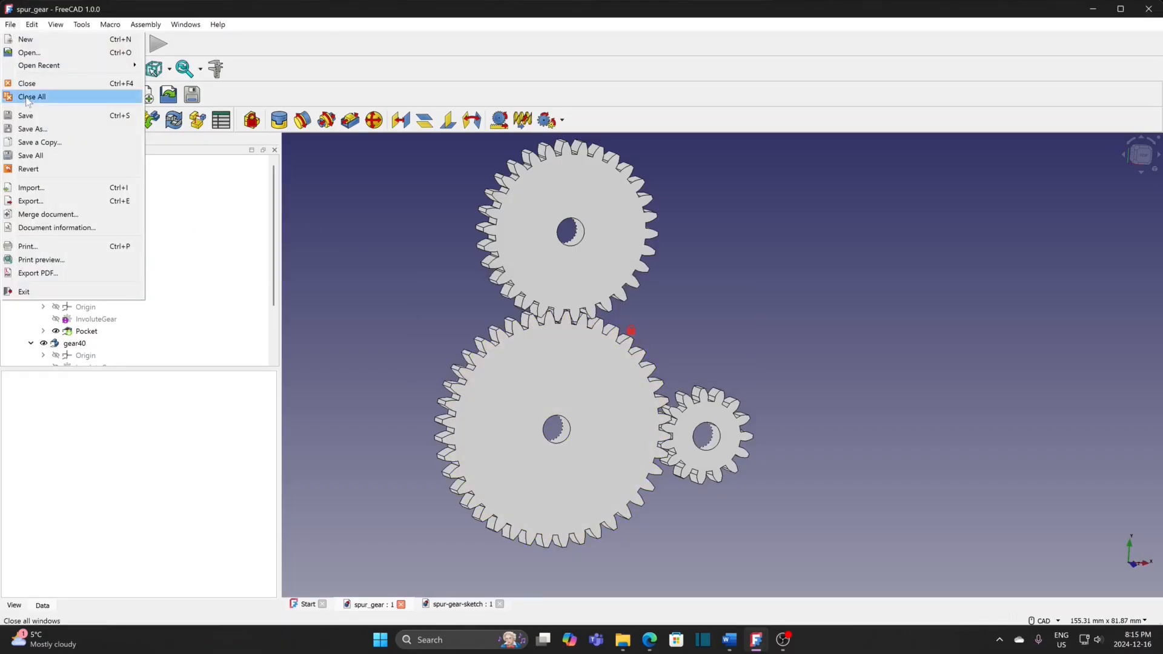
pyautogui.click(28, 96)
pyautogui.click(12, 24)
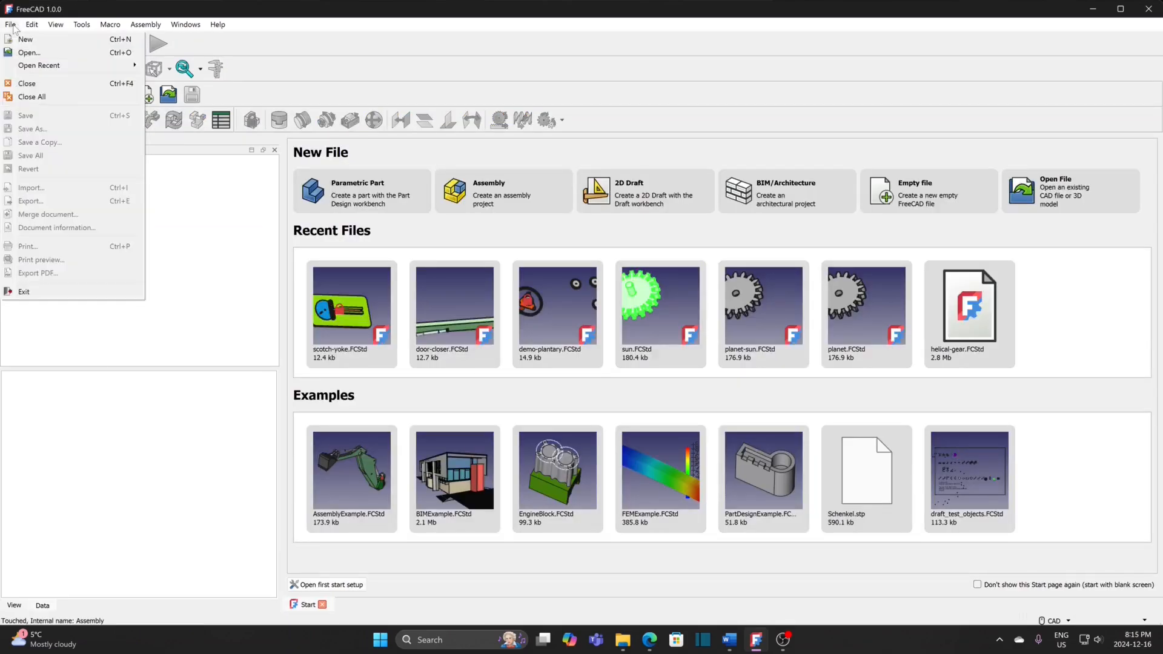
pyautogui.moveTo(34, 65)
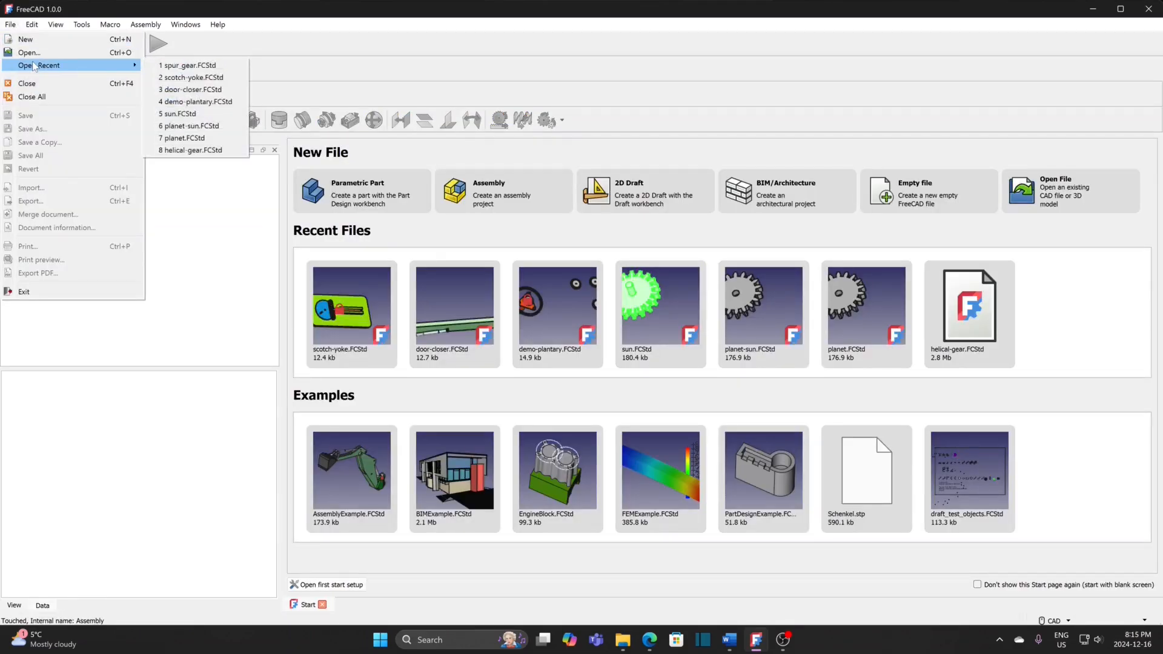
pyautogui.click(182, 66)
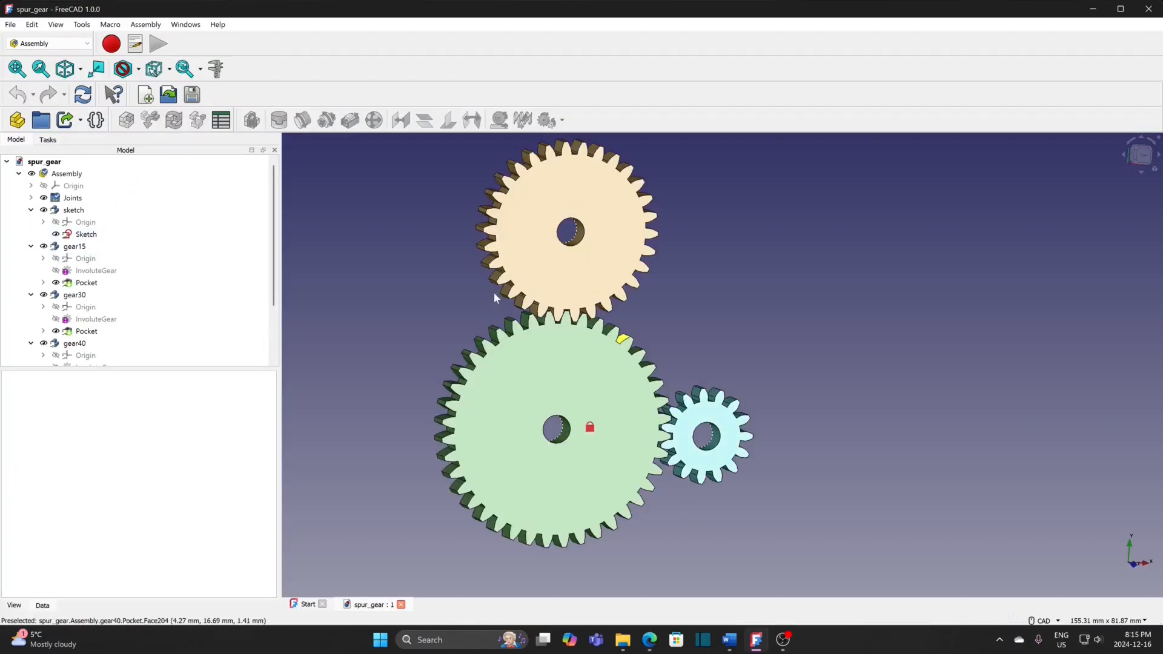
# Activate the reopened spur gear assembly and rotate gear30 to check the motion of the gear train.
pyautogui.click(68, 174)
pyautogui.doubleClick(69, 175)
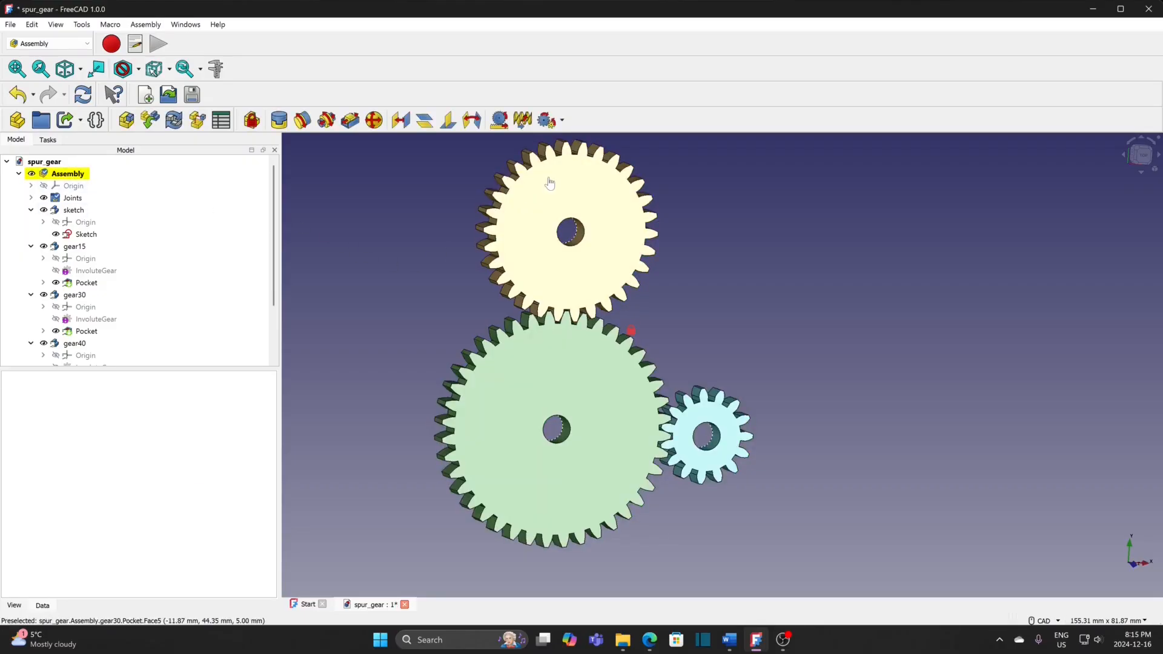
pyautogui.moveTo(550, 183); pyautogui.dragTo(526, 235)
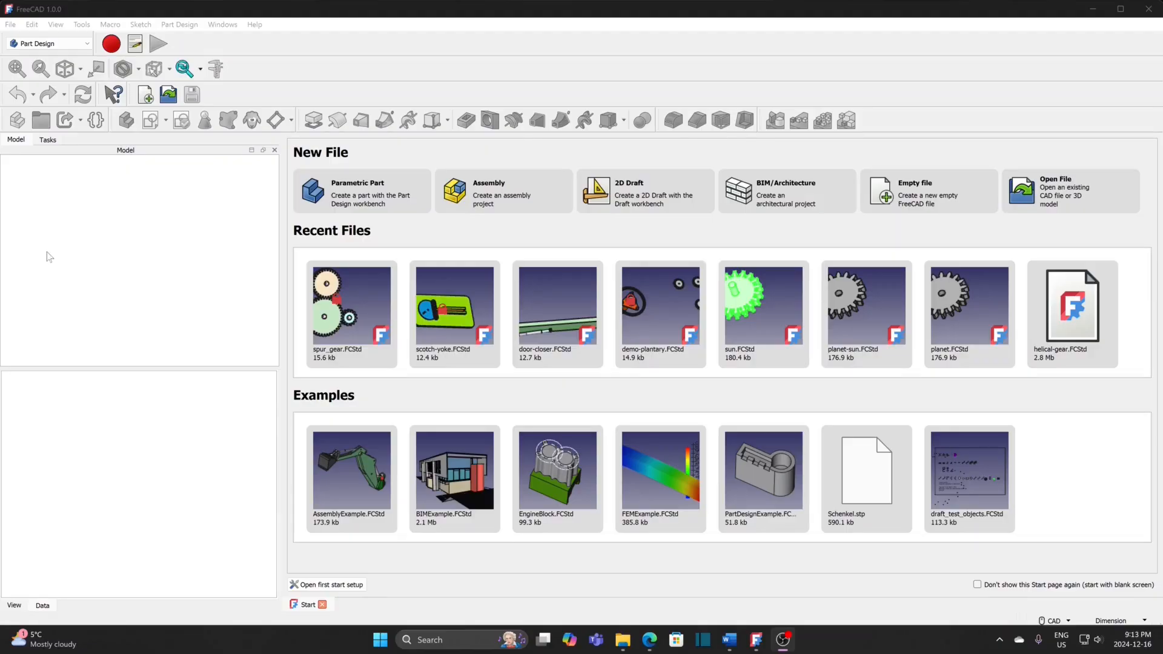
# Switch to the Assembly workbench and create a new empty document.
pyautogui.click(60, 46)
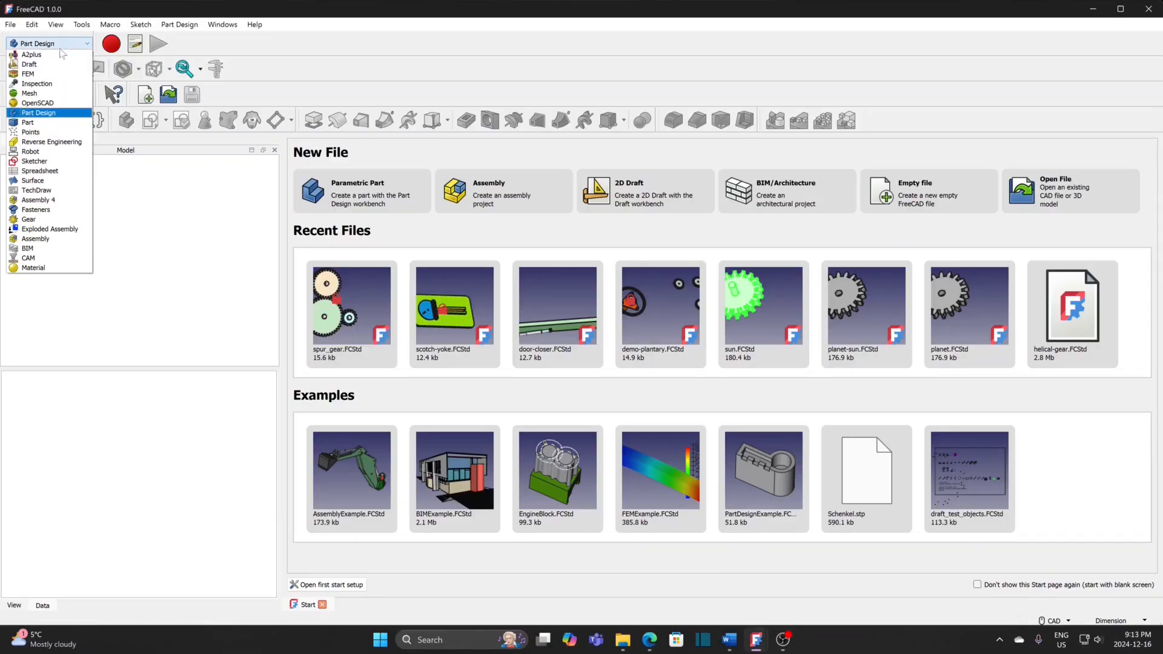
pyautogui.click(36, 239)
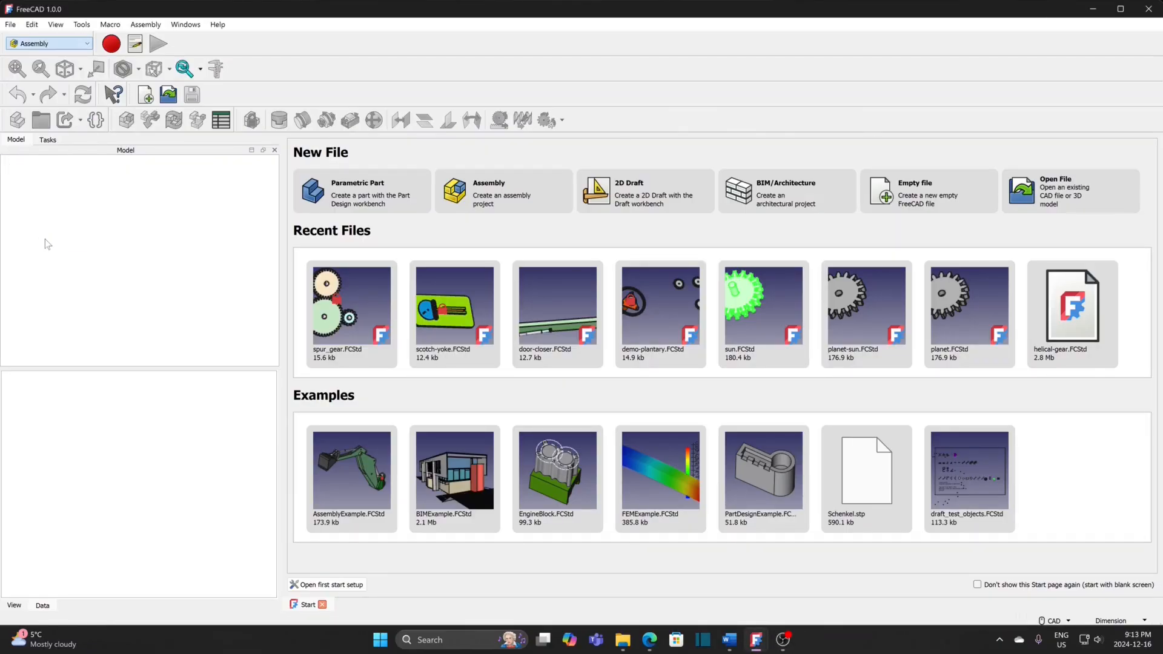
pyautogui.click(10, 24)
pyautogui.click(25, 39)
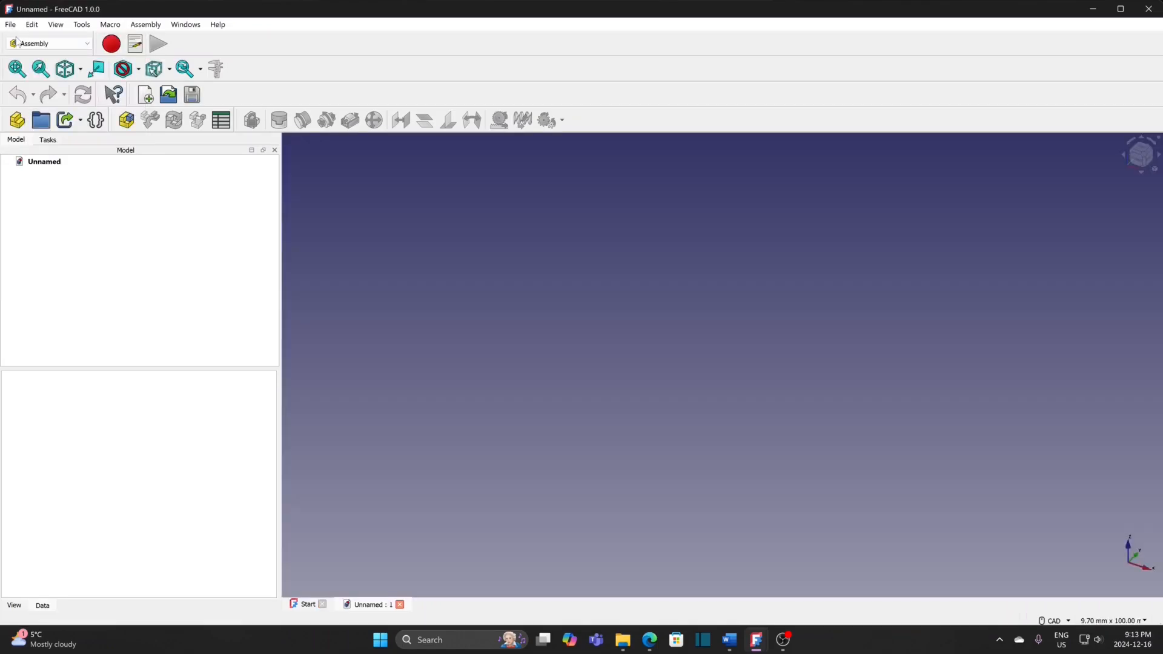
# Save the new document as bevel-gear in the 5-demo-b-gear folder.
pyautogui.click(11, 25)
pyautogui.click(49, 130)
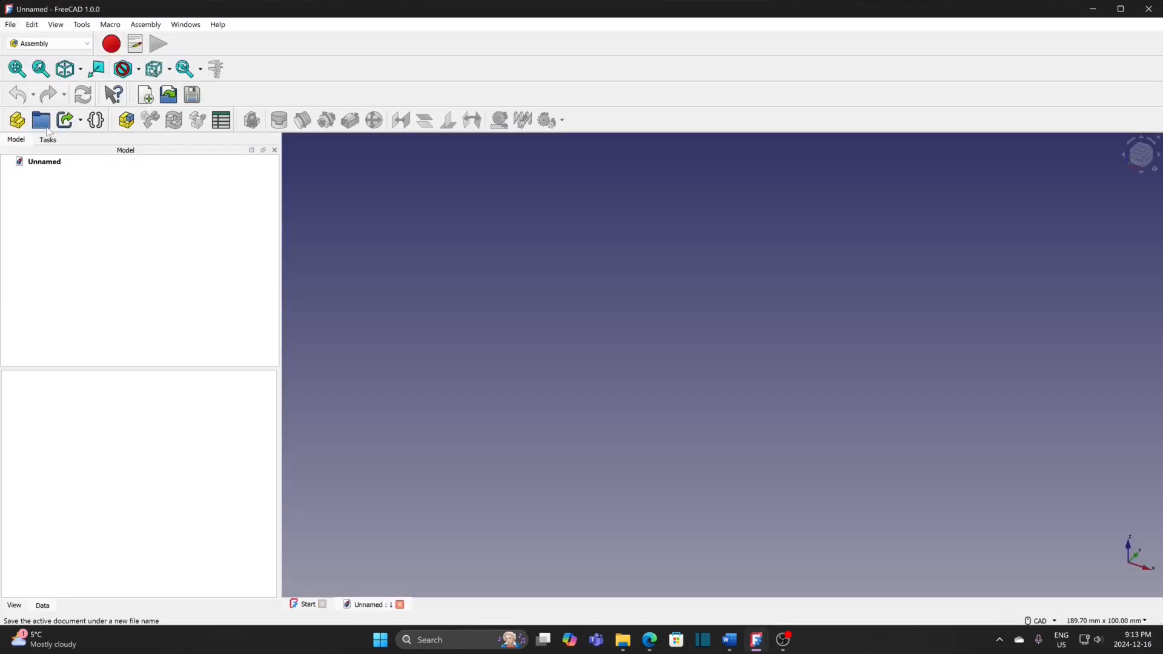
pyautogui.write('bevel-')
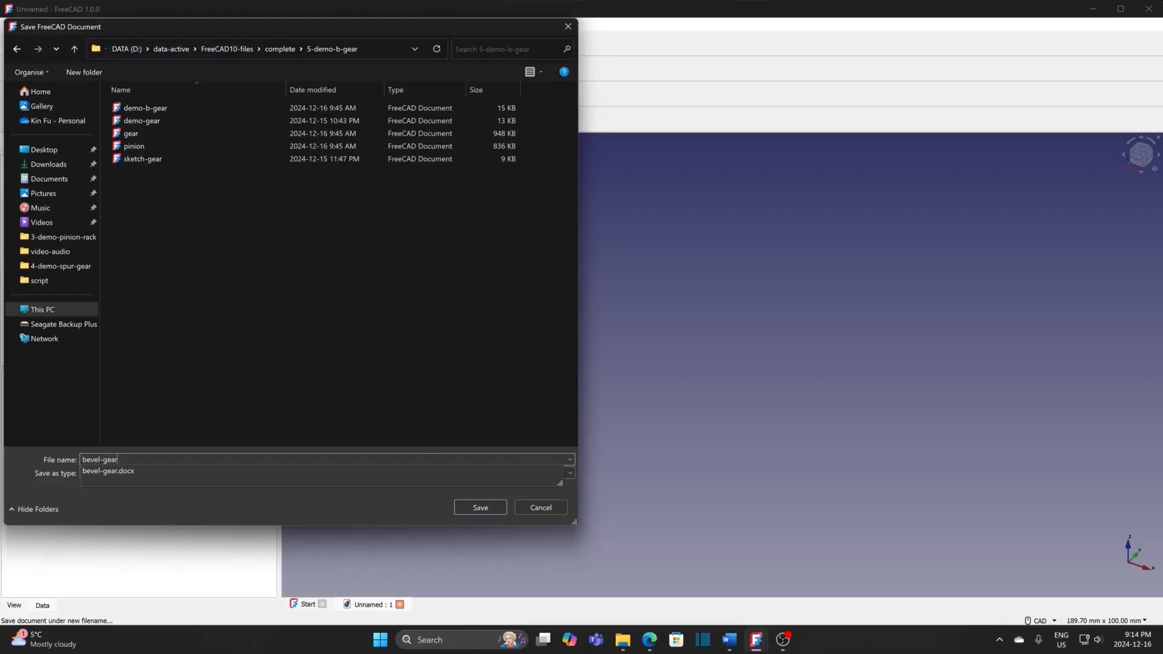
pyautogui.write('gear')
pyautogui.press('Return')
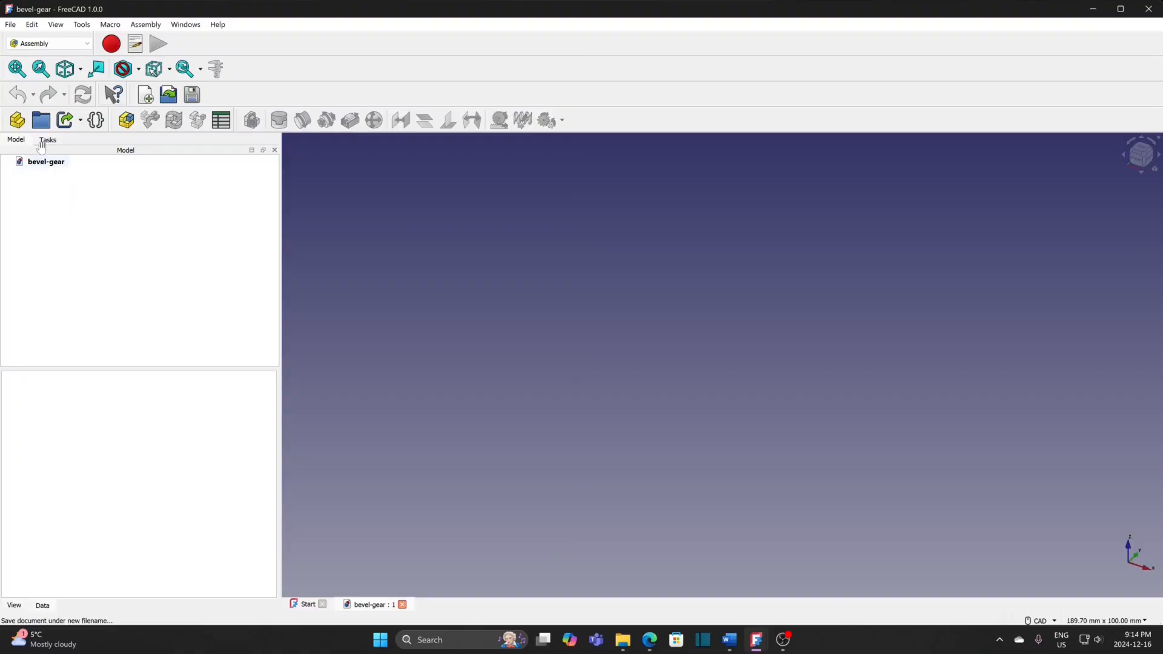
# Create an assembly in bevel-gear and load the files gear, pinion and sketch-gear as sources for inserting components.
pyautogui.click(42, 165)
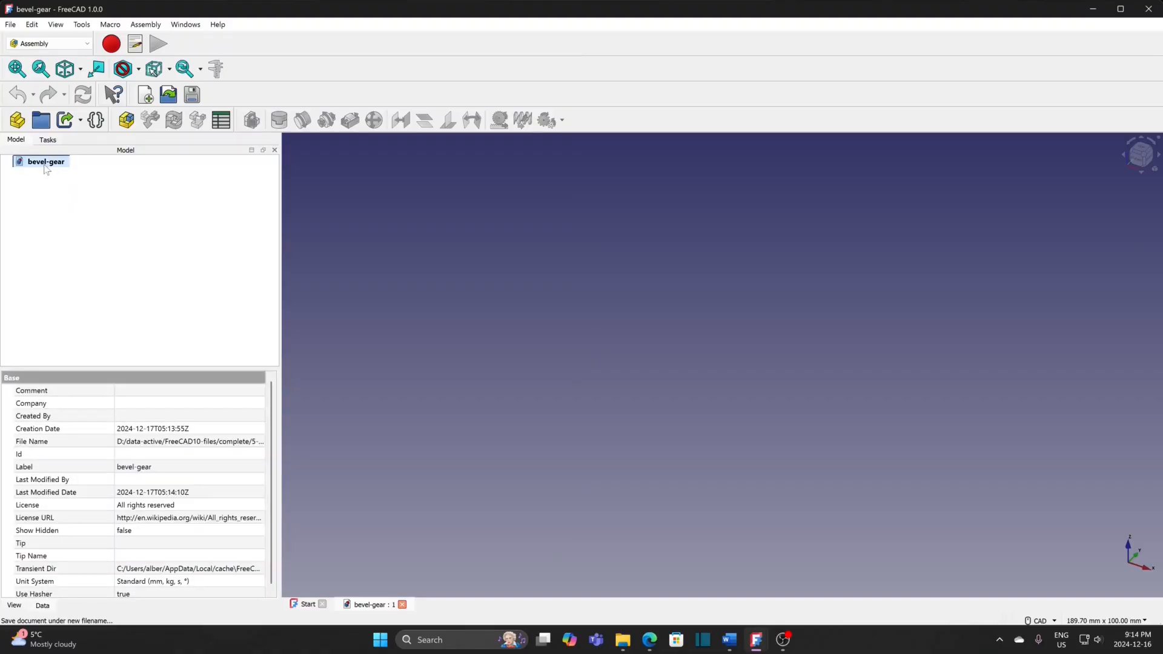
pyautogui.click(128, 123)
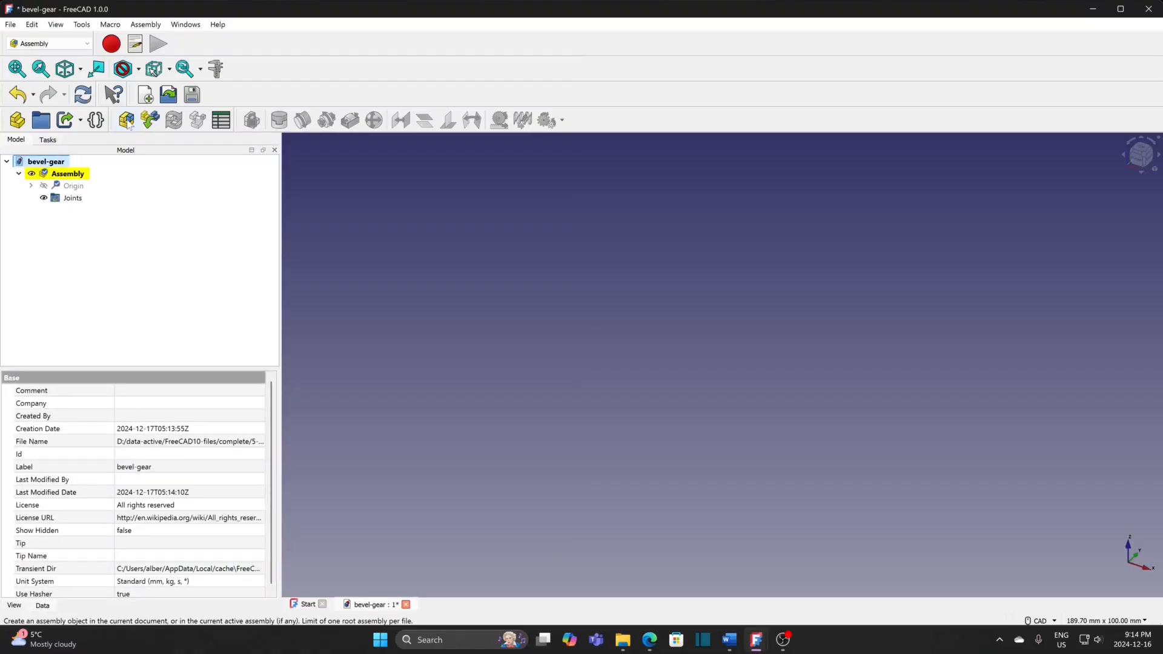
pyautogui.click(151, 120)
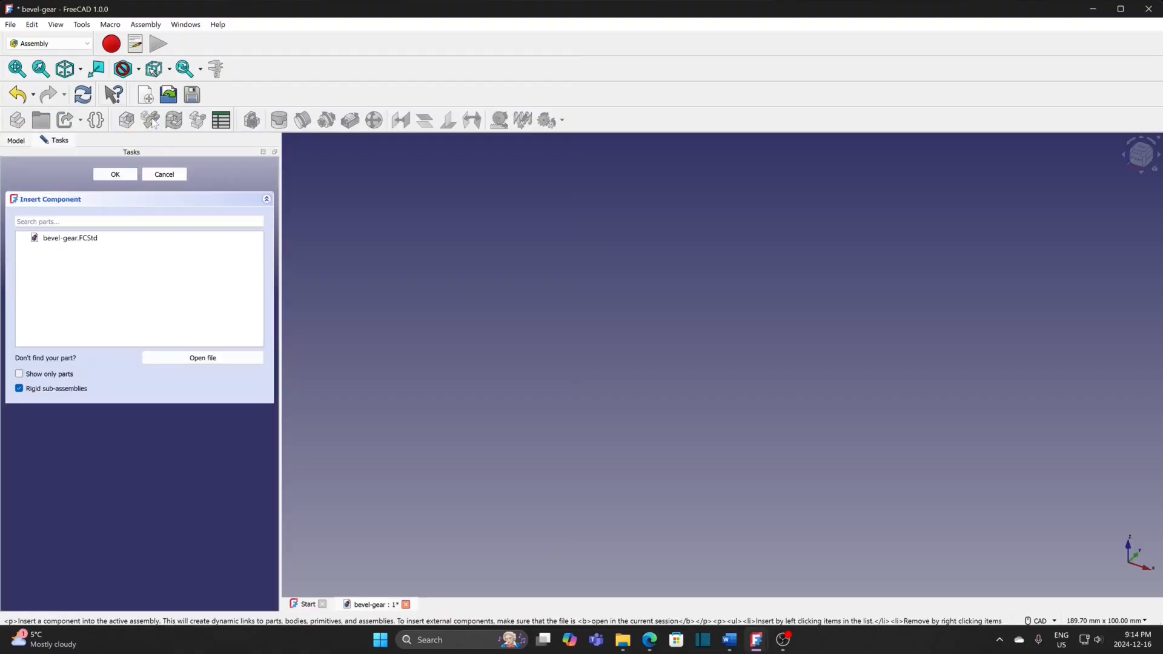
pyautogui.click(184, 358)
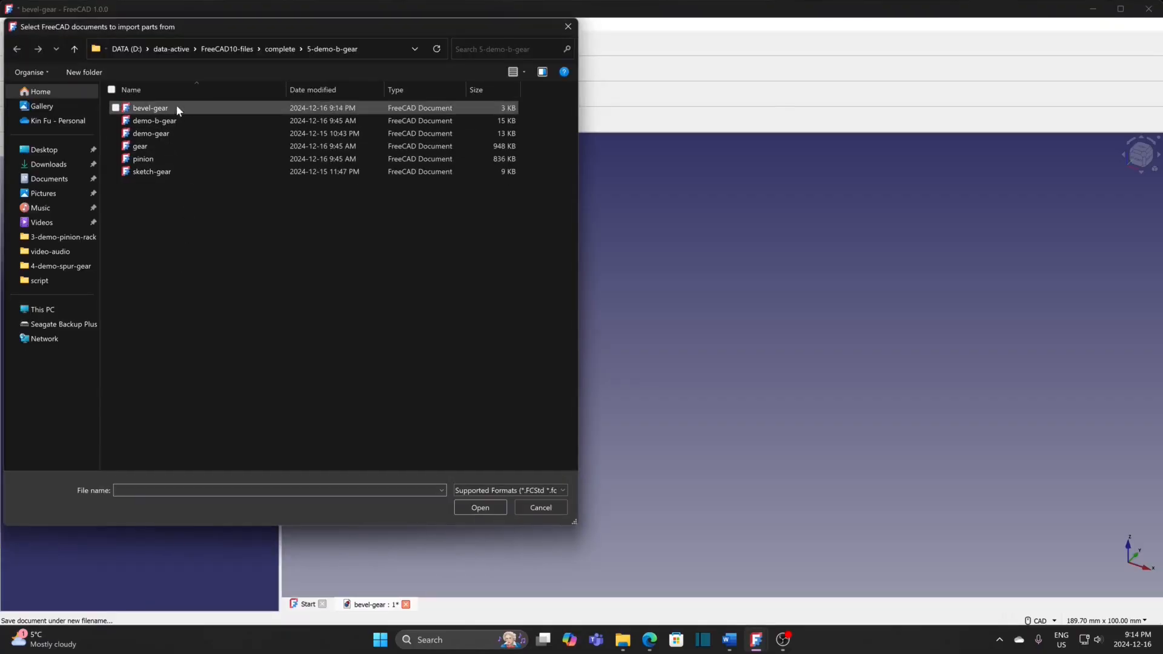
pyautogui.click(149, 146)
pyautogui.keyDown('ctrl'); pyautogui.click(154, 158); pyautogui.keyUp('ctrl')
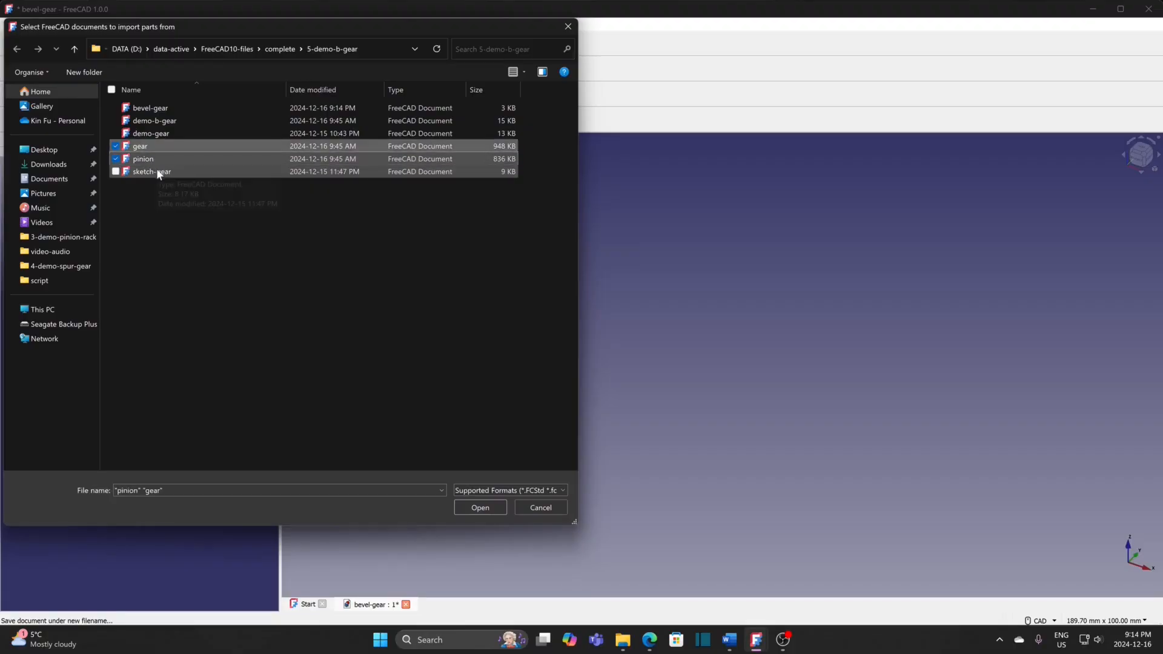
pyautogui.keyDown('ctrl'); pyautogui.click(157, 172); pyautogui.keyUp('ctrl')
pyautogui.click(468, 510)
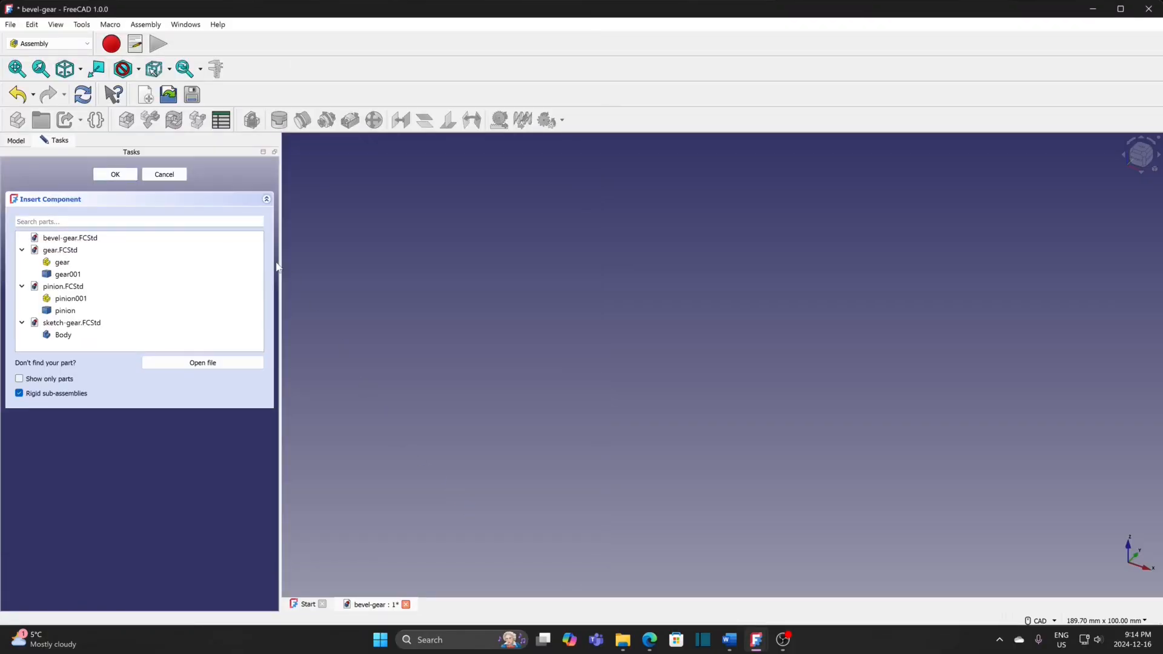
# Insert Body from sketch-gear as the grounded part, plus gear001 from the gear file and pinion from the pinion file.
pyautogui.click(71, 337)
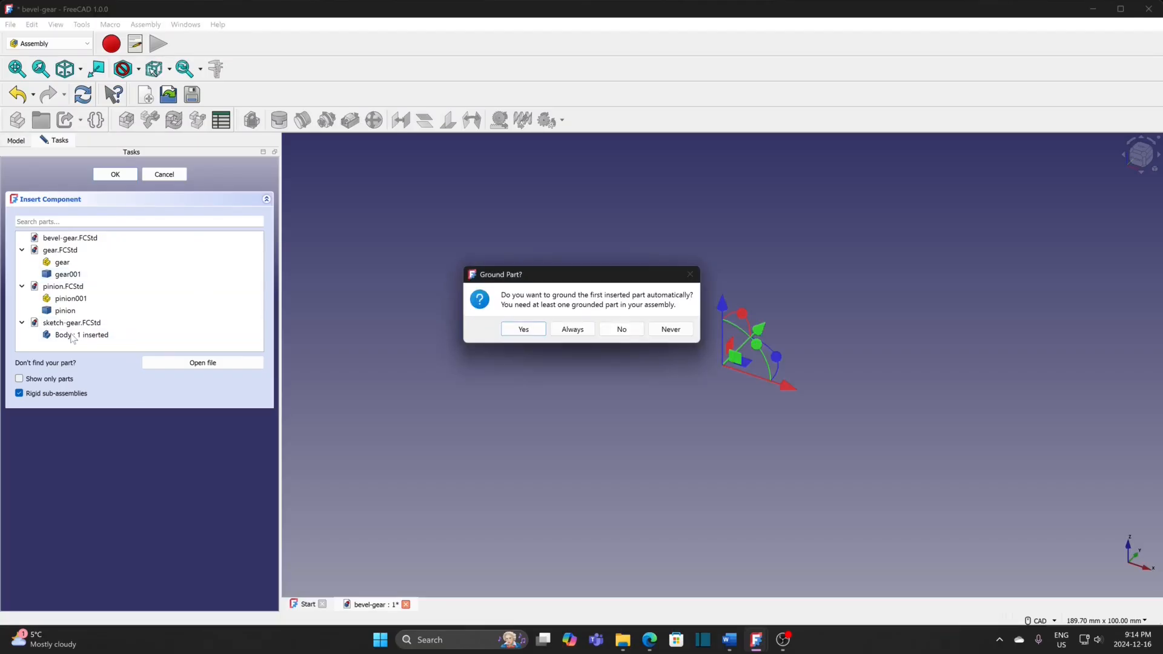
pyautogui.click(518, 329)
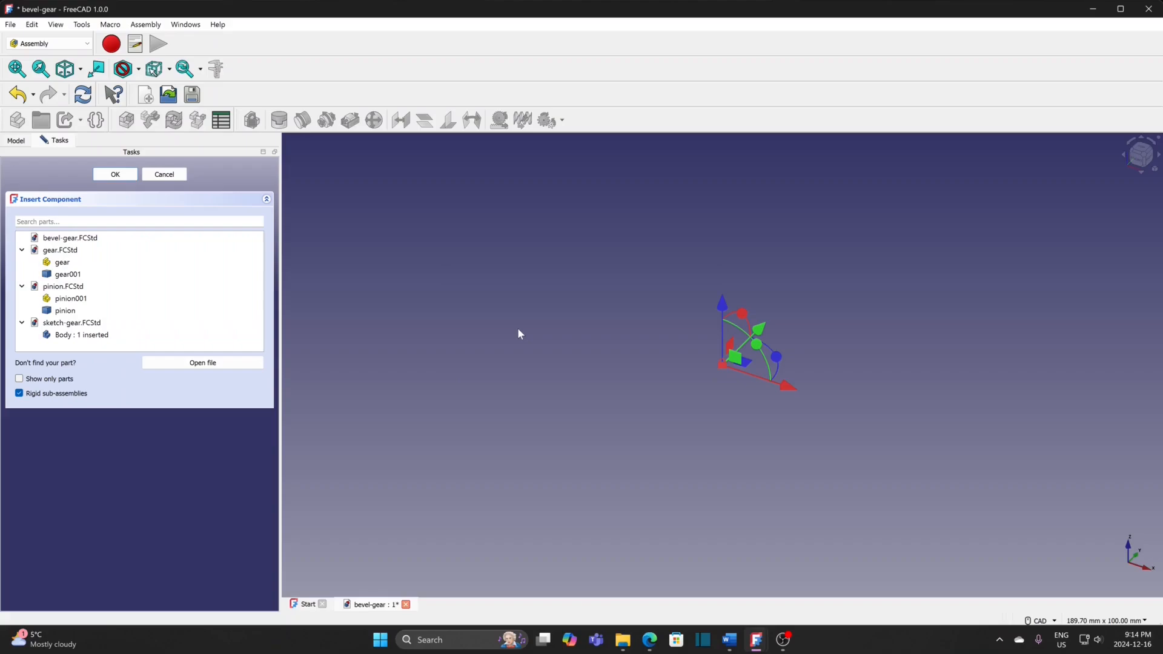
pyautogui.click(69, 275)
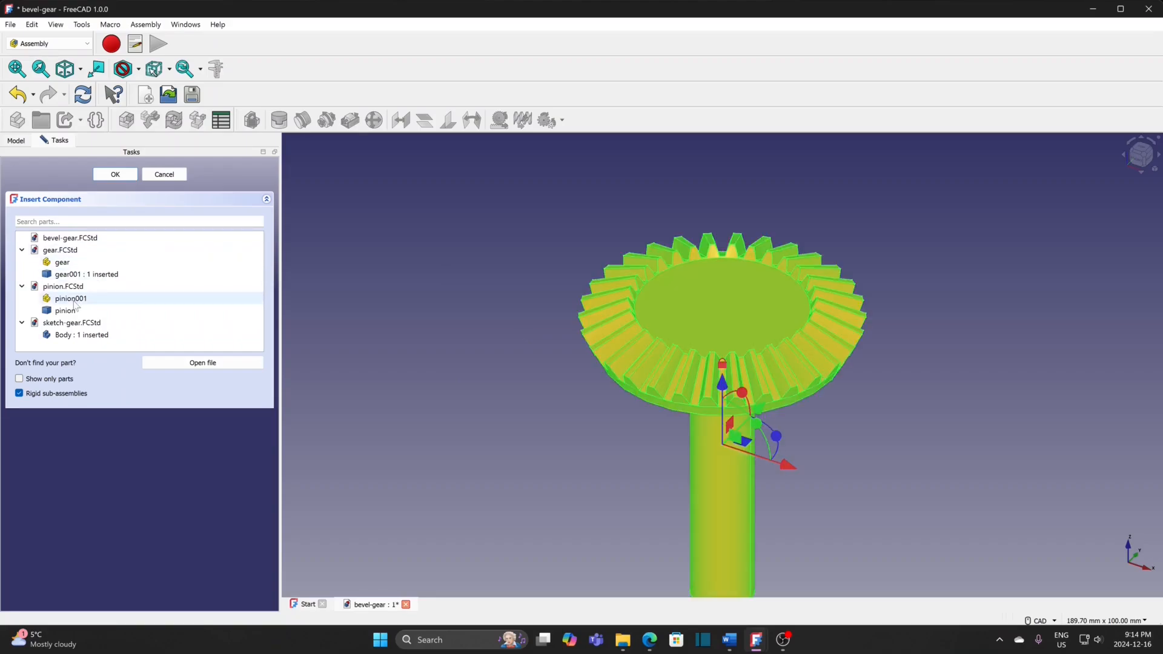
pyautogui.click(71, 309)
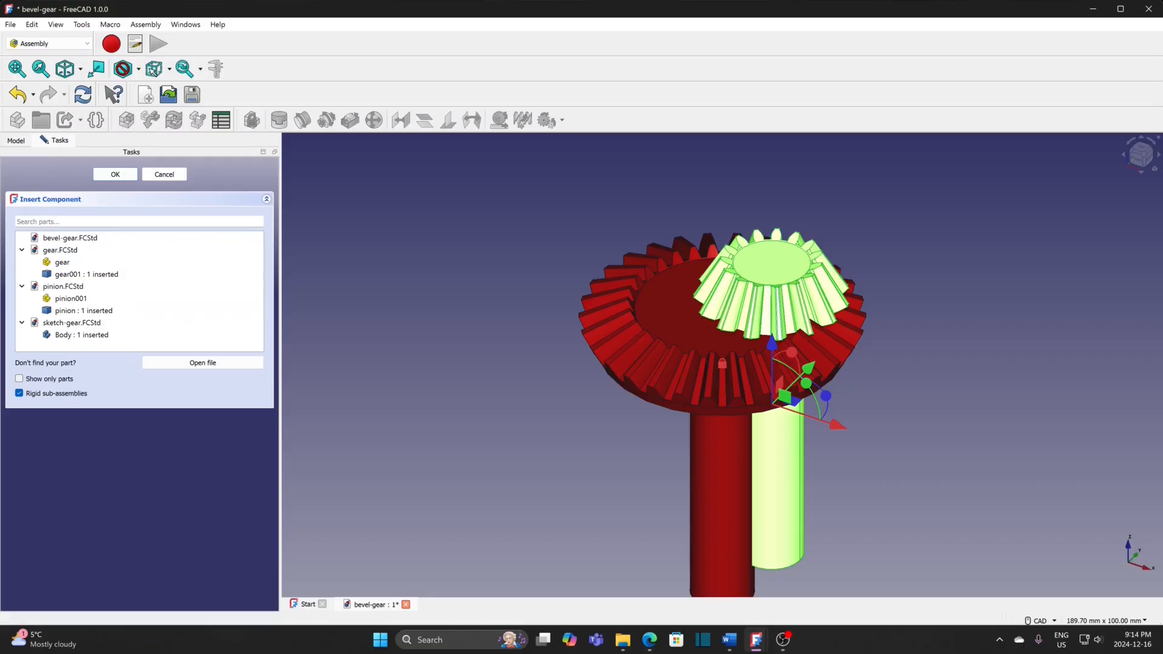
pyautogui.click(115, 174)
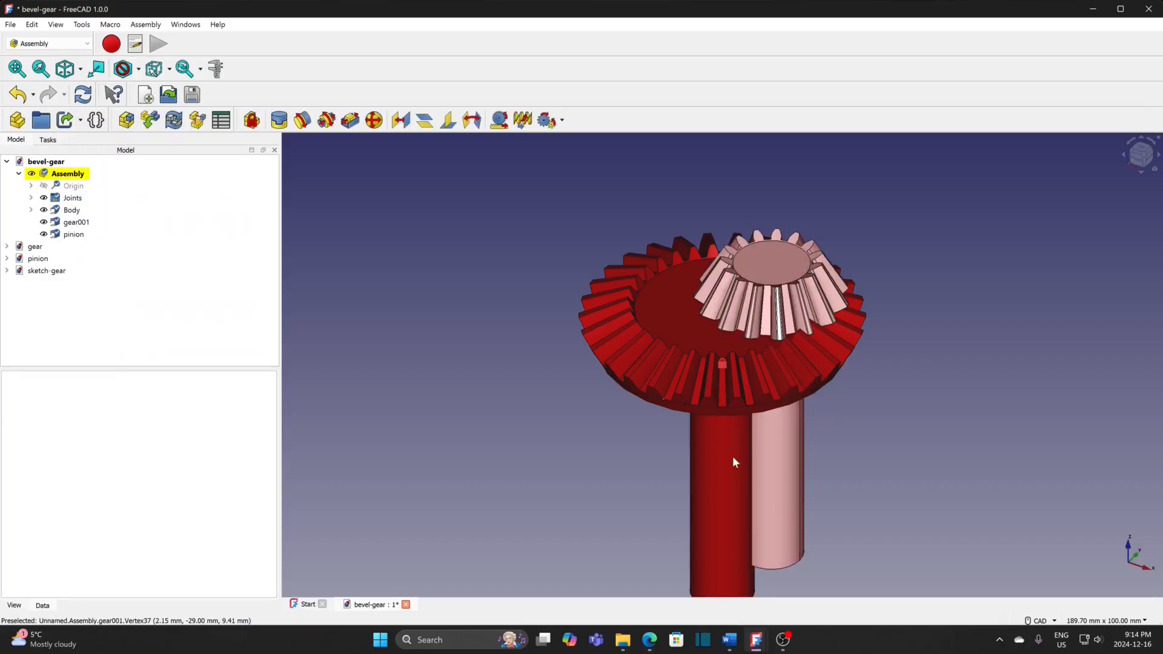
# Move the pinion sideways, clear of gear001.
pyautogui.moveTo(773, 454); pyautogui.dragTo(944, 426)
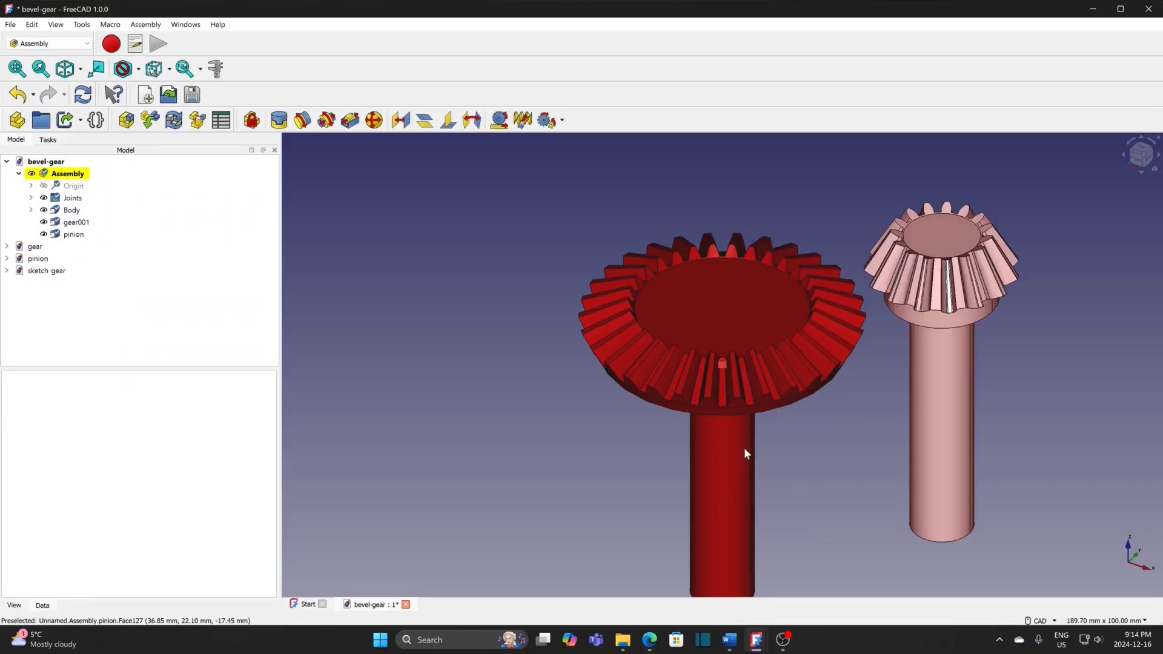
# Move gear001 sideways, clear of the origin, and show the sketch inside the grounded Body.
pyautogui.moveTo(744, 449); pyautogui.dragTo(541, 402)
pyautogui.scroll(-3, 629, 404)
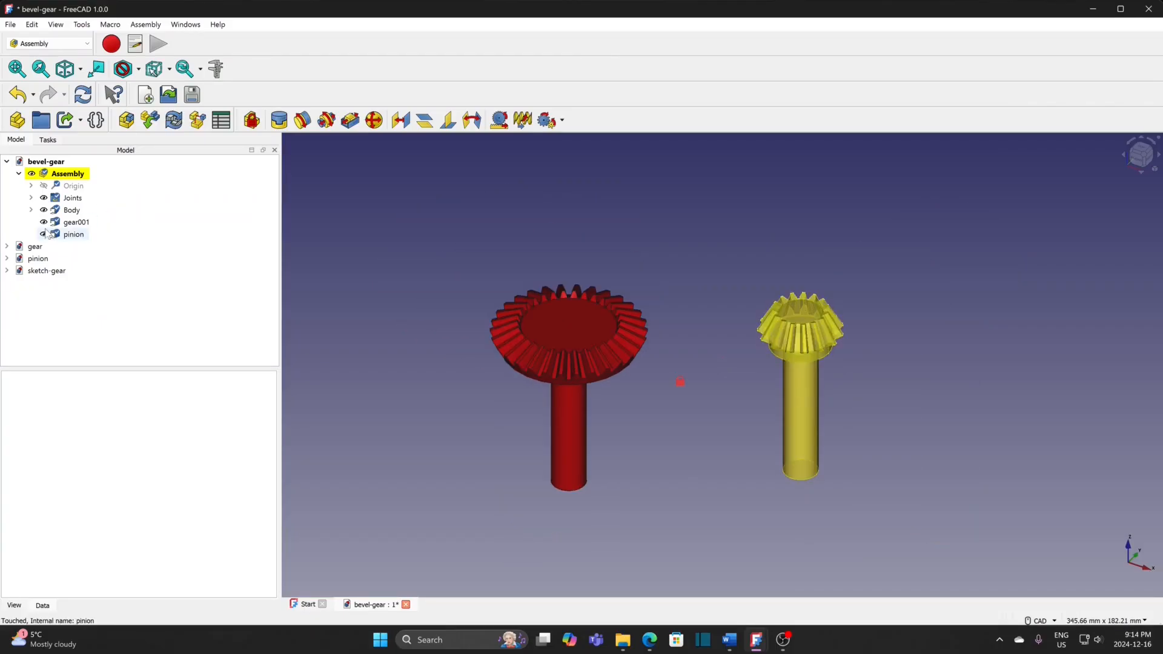
pyautogui.click(31, 210)
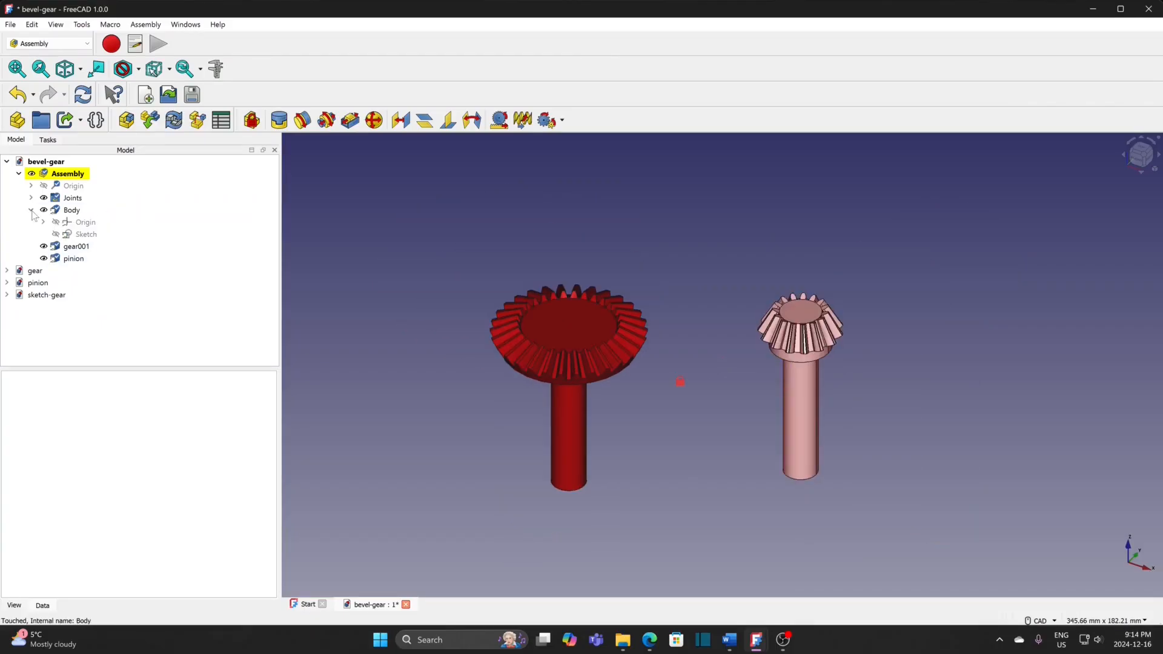
pyautogui.click(86, 234)
pyautogui.press('space')
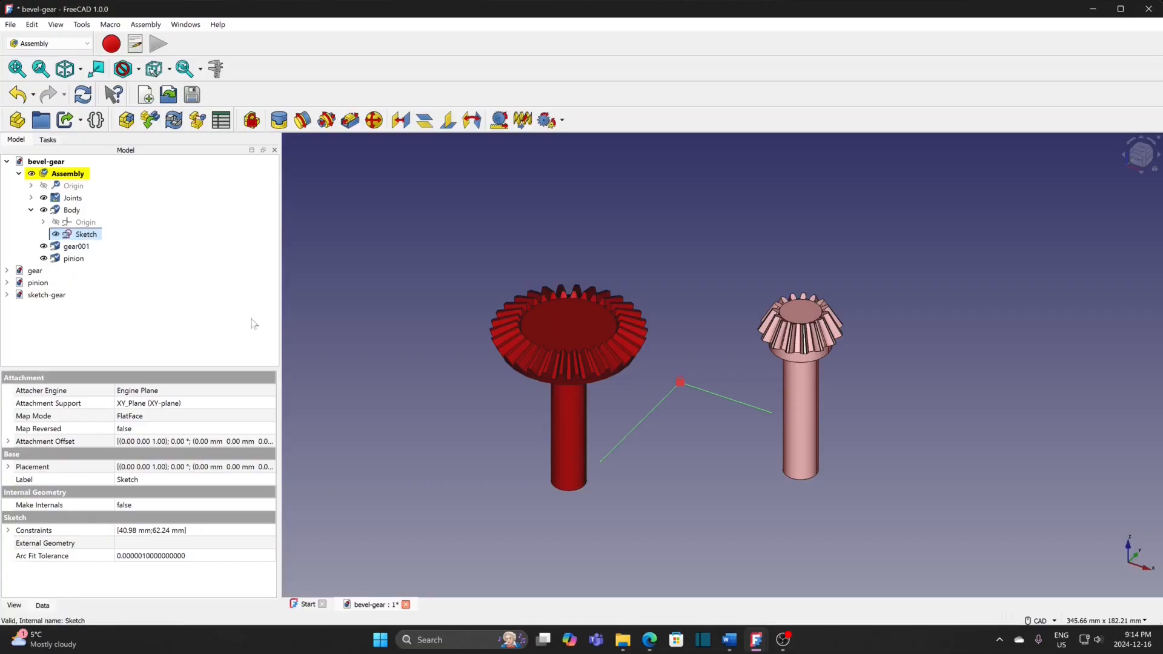
pyautogui.click(653, 435)
pyautogui.scroll(3, 652, 435)
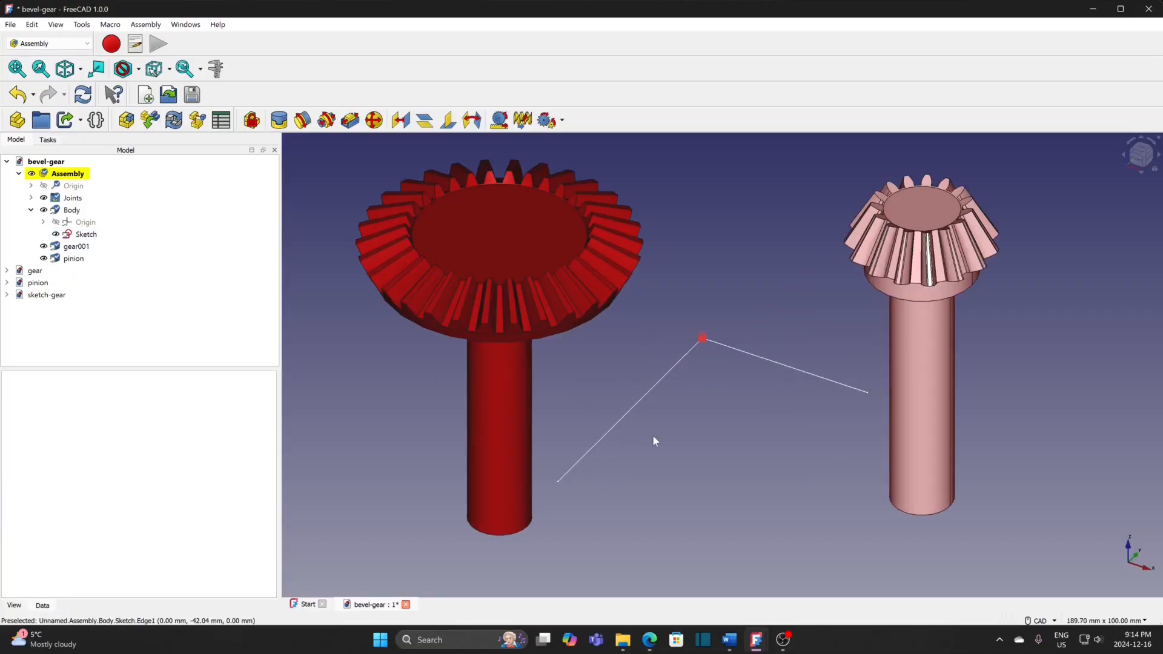
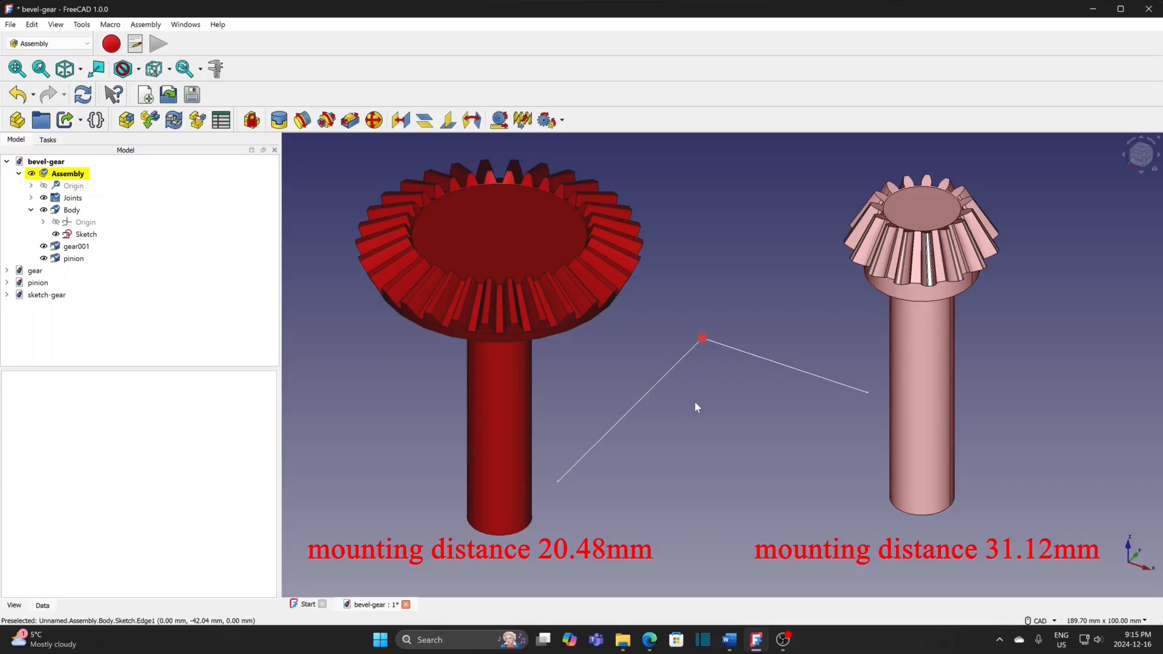
# Create a Revolute joint between the circular edge behind the pinion's teeth and the longer line of the grounded sketch, with 0 mm offset.
pyautogui.scroll(-1, 709, 412)
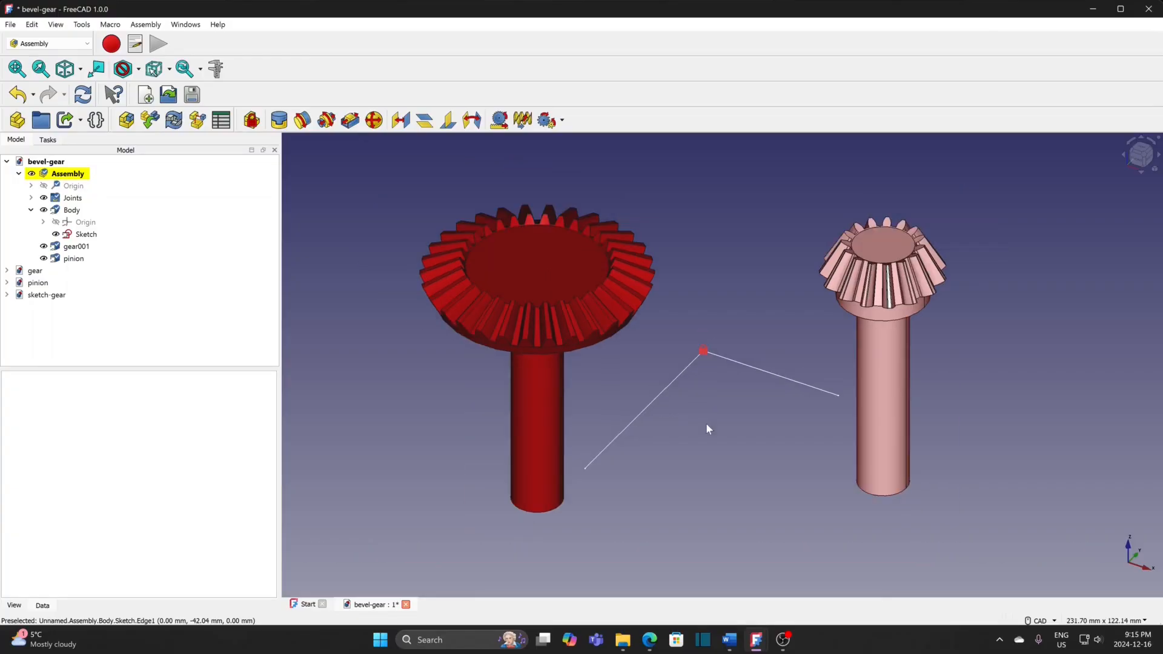
pyautogui.moveTo(707, 424)
pyautogui.mouseDown(button='middle')
pyautogui.moveTo(708, 361)
pyautogui.moveTo(726, 464)
pyautogui.mouseUp(button='middle')
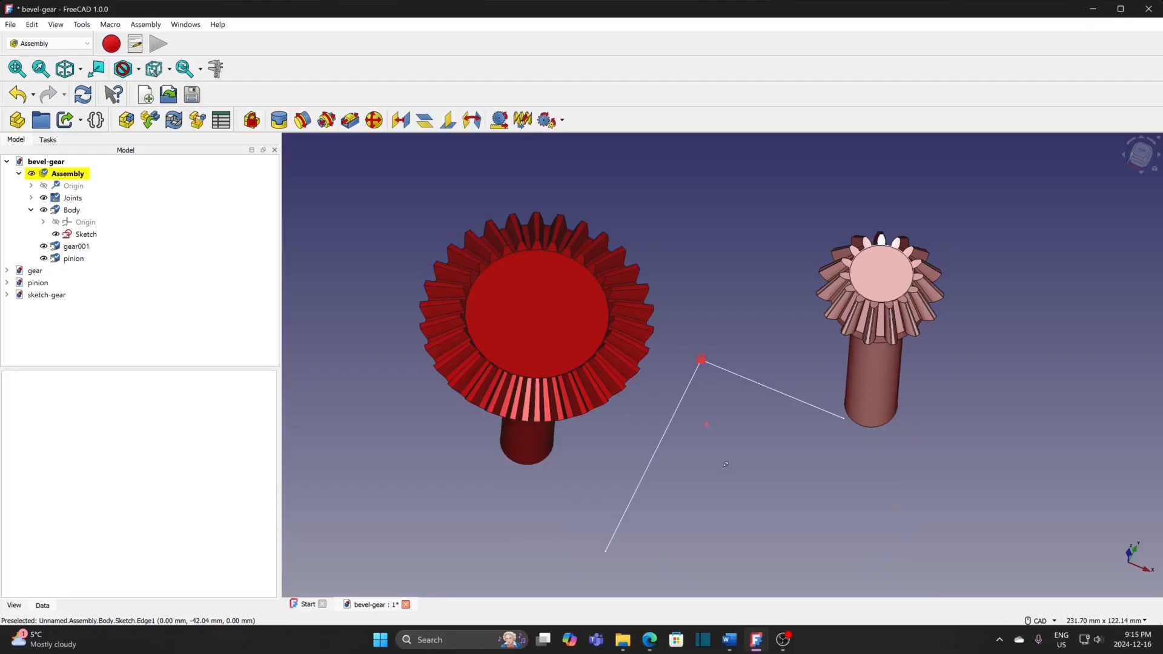
pyautogui.moveTo(726, 473); pyautogui.dragTo(712, 274, button='middle')
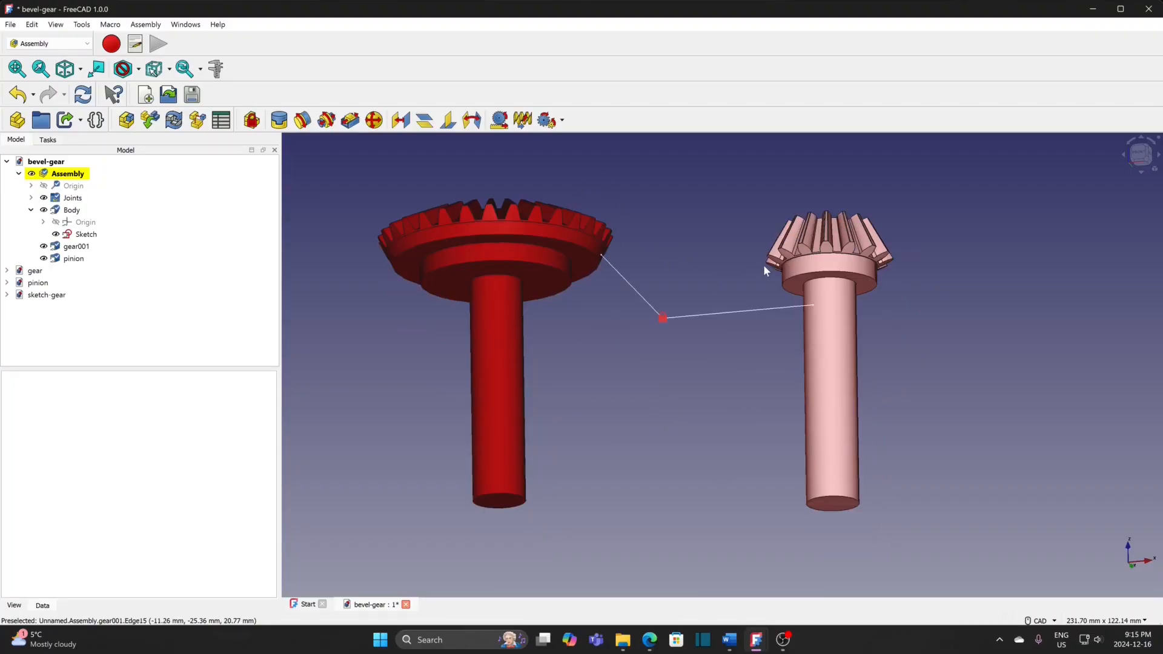
pyautogui.scroll(1, 820, 269)
pyautogui.scroll(3, 820, 269)
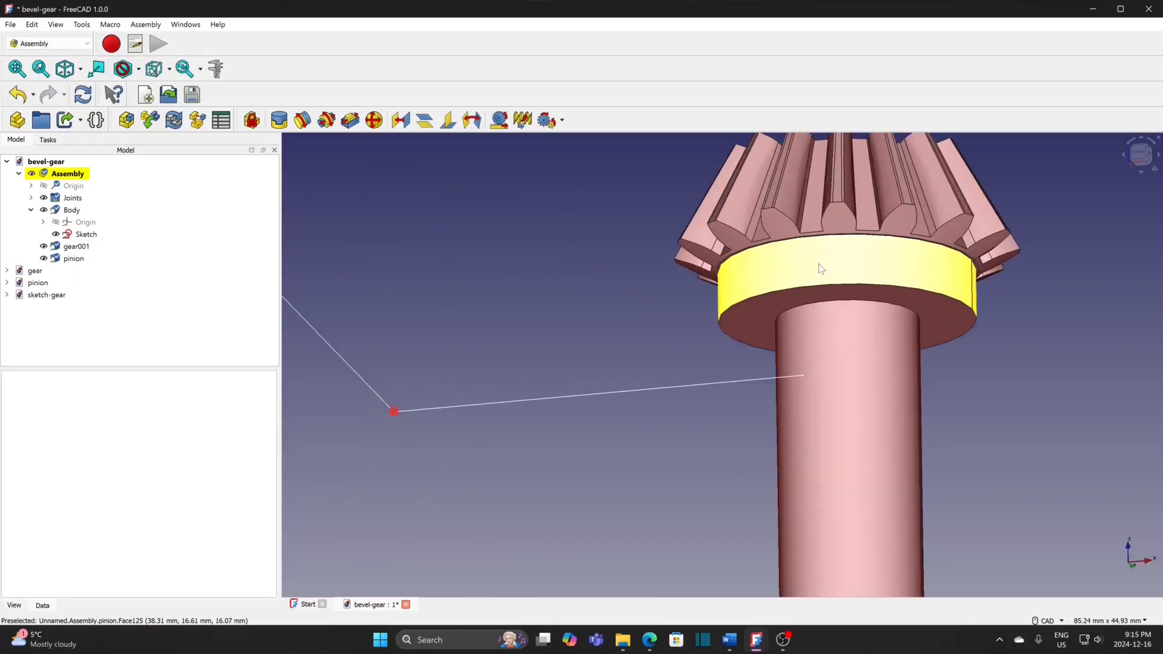
pyautogui.click(829, 237)
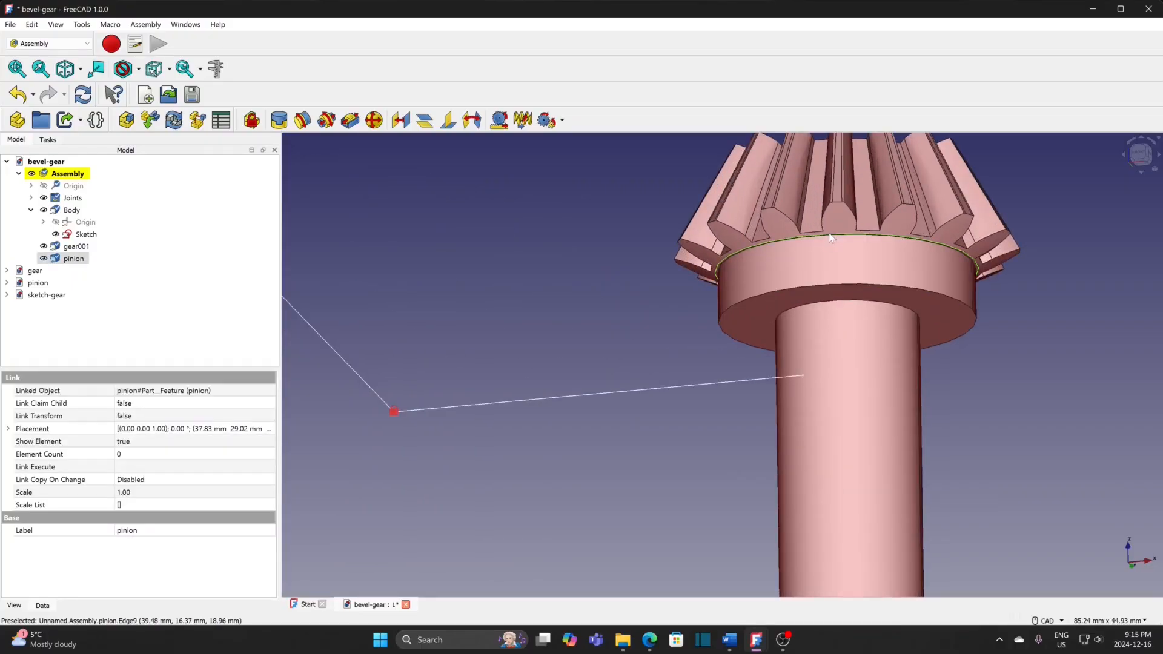
pyautogui.keyDown('ctrl'); pyautogui.click(355, 375); pyautogui.keyUp('ctrl')
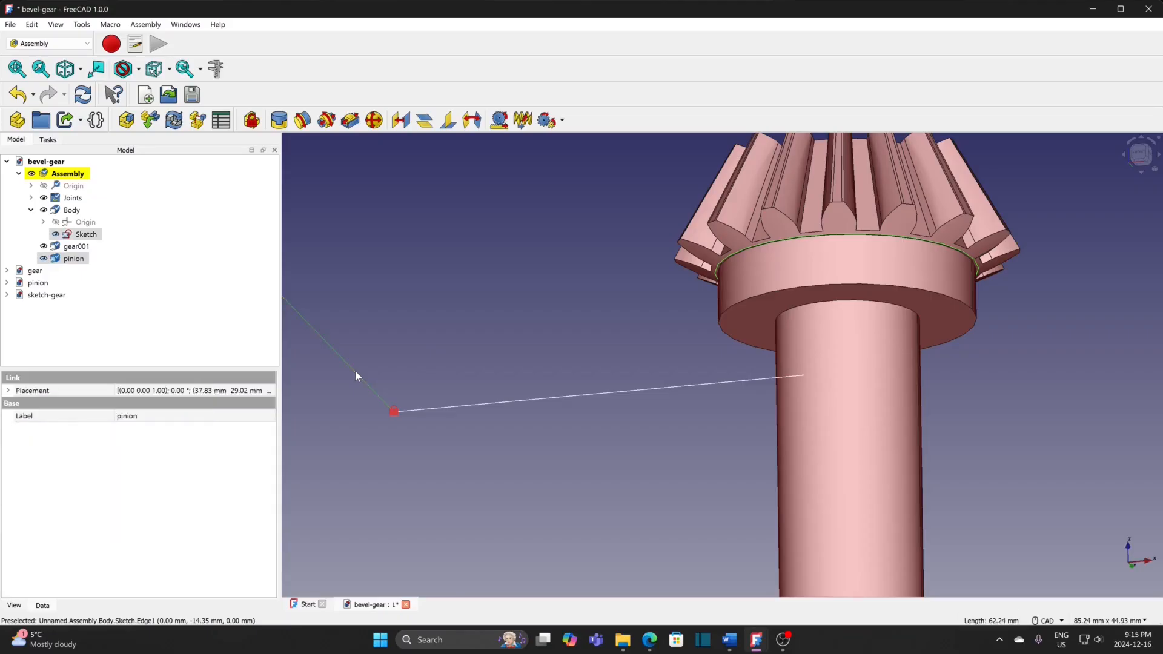
pyautogui.click(302, 120)
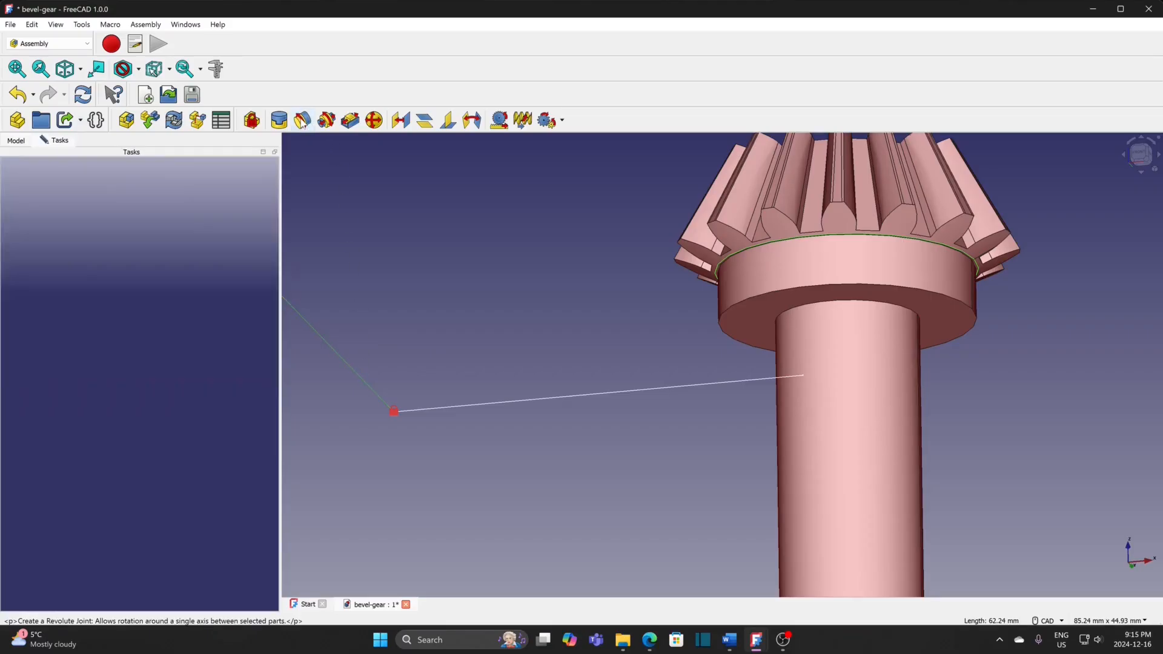
pyautogui.scroll(-2, 521, 266)
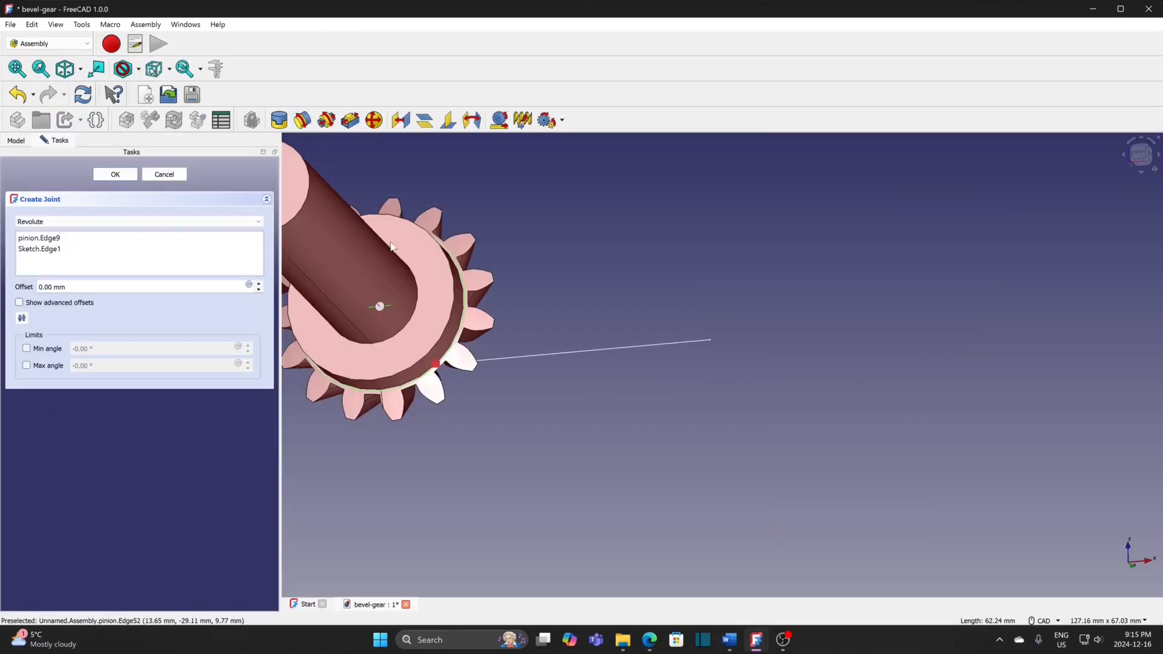
pyautogui.click(115, 174)
# Create a Revolute joint between gear001's circular back rim edge and the shorter line of the grounded sketch, with 0 mm offset.
pyautogui.moveTo(569, 243); pyautogui.dragTo(706, 357, button='middle')
pyautogui.moveTo(689, 289); pyautogui.dragTo(708, 231, button='middle')
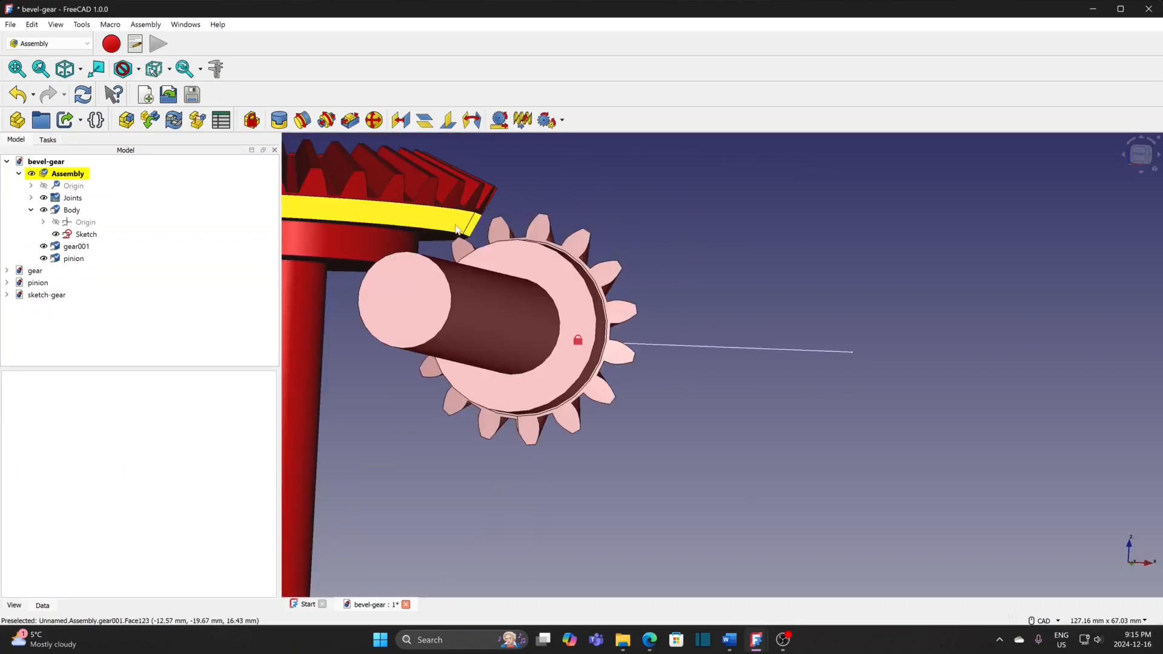
pyautogui.click(437, 229)
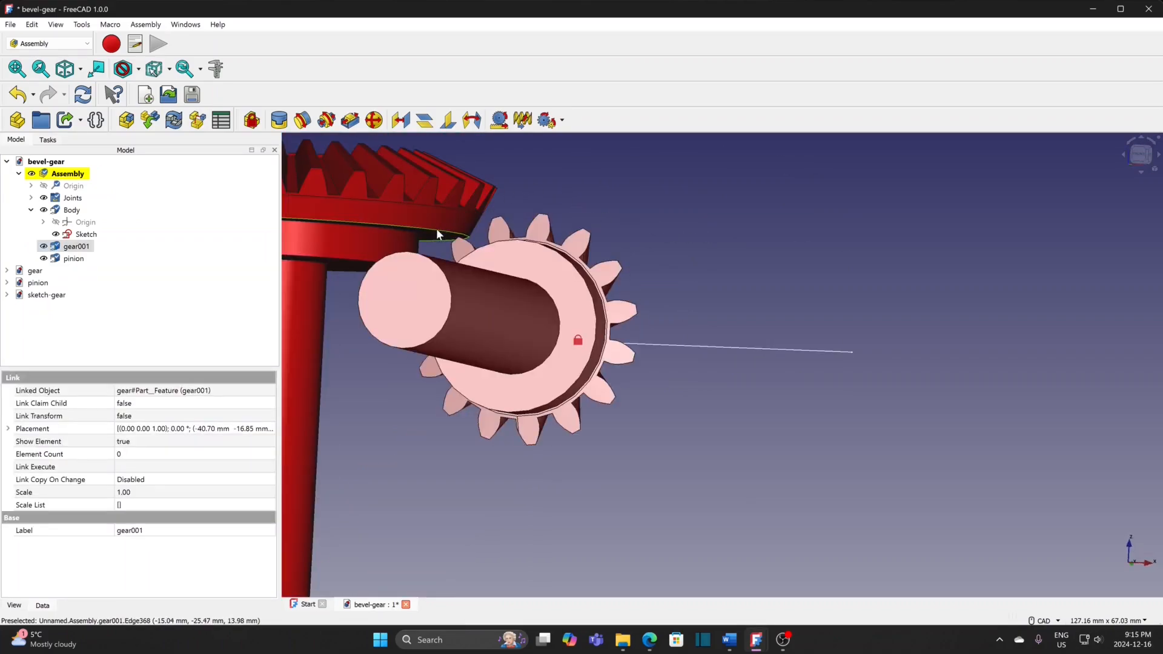
pyautogui.keyDown('ctrl'); pyautogui.click(697, 344); pyautogui.keyUp('ctrl')
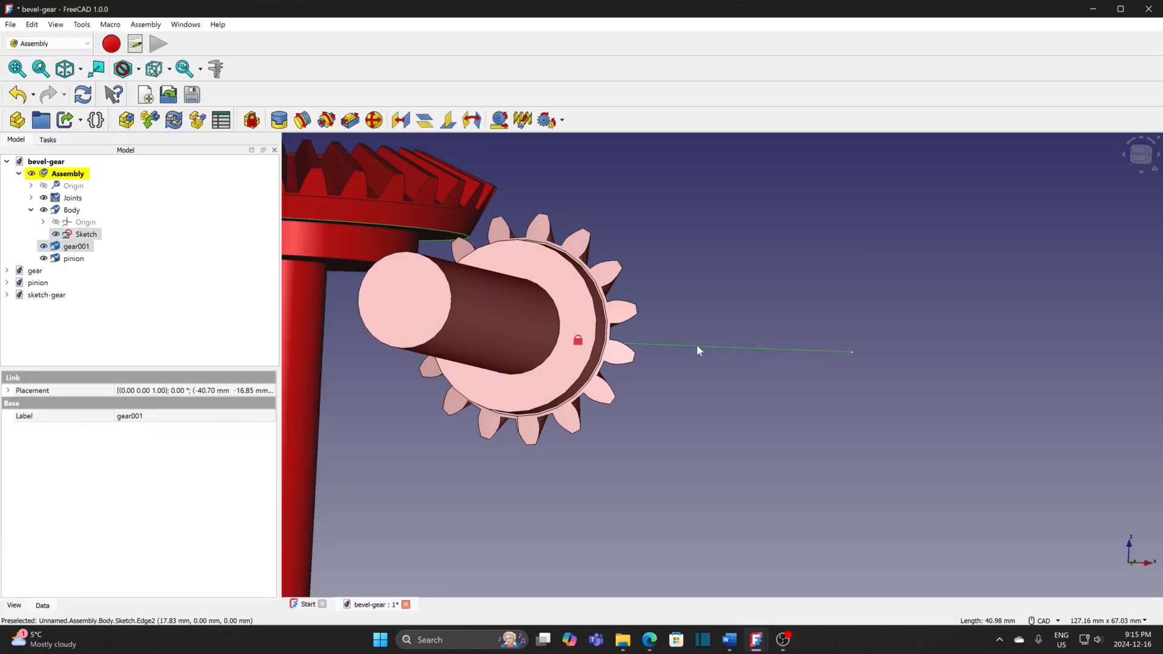
pyautogui.click(305, 121)
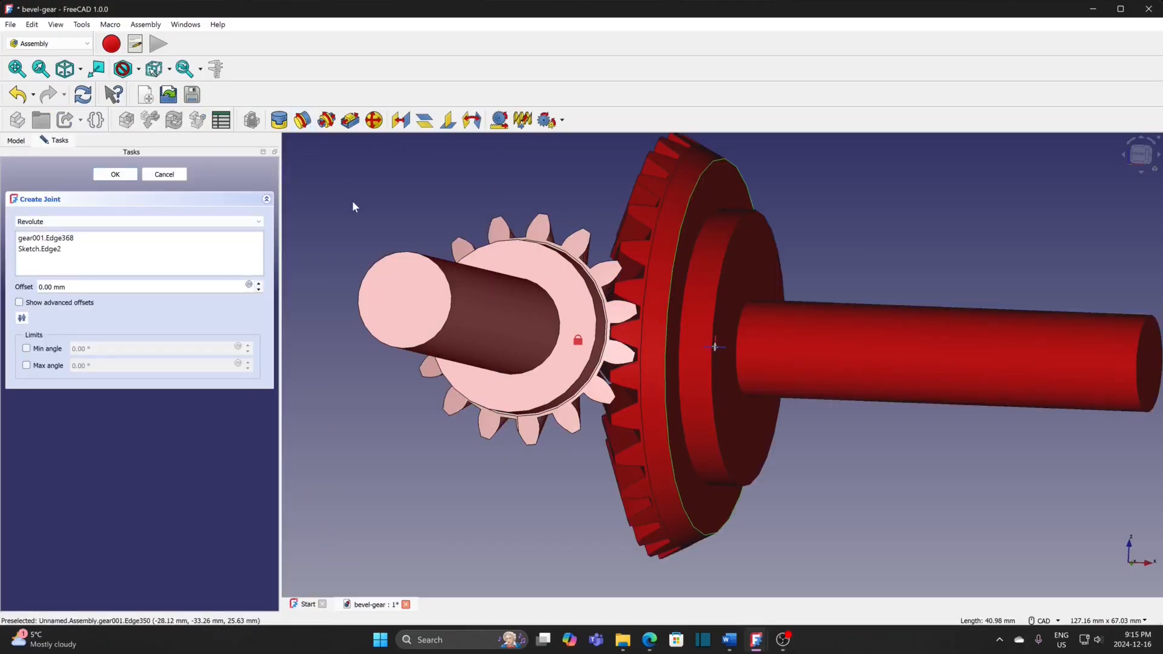
pyautogui.click(115, 175)
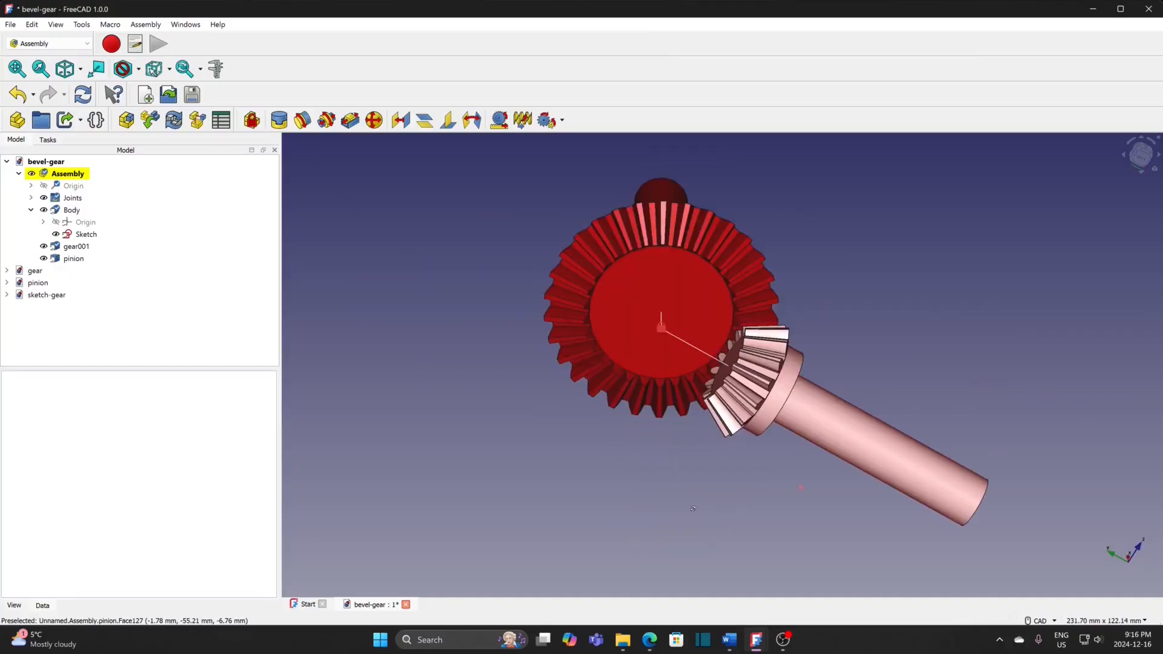
# Create a Gears joint between the circular edges used for the revolute joints, with radius 30 for gear001, 15 for the pinion, and reverse rotation.
pyautogui.moveTo(854, 418); pyautogui.dragTo(778, 388, button='middle')
pyautogui.moveTo(881, 313); pyautogui.dragTo(714, 340, button='middle')
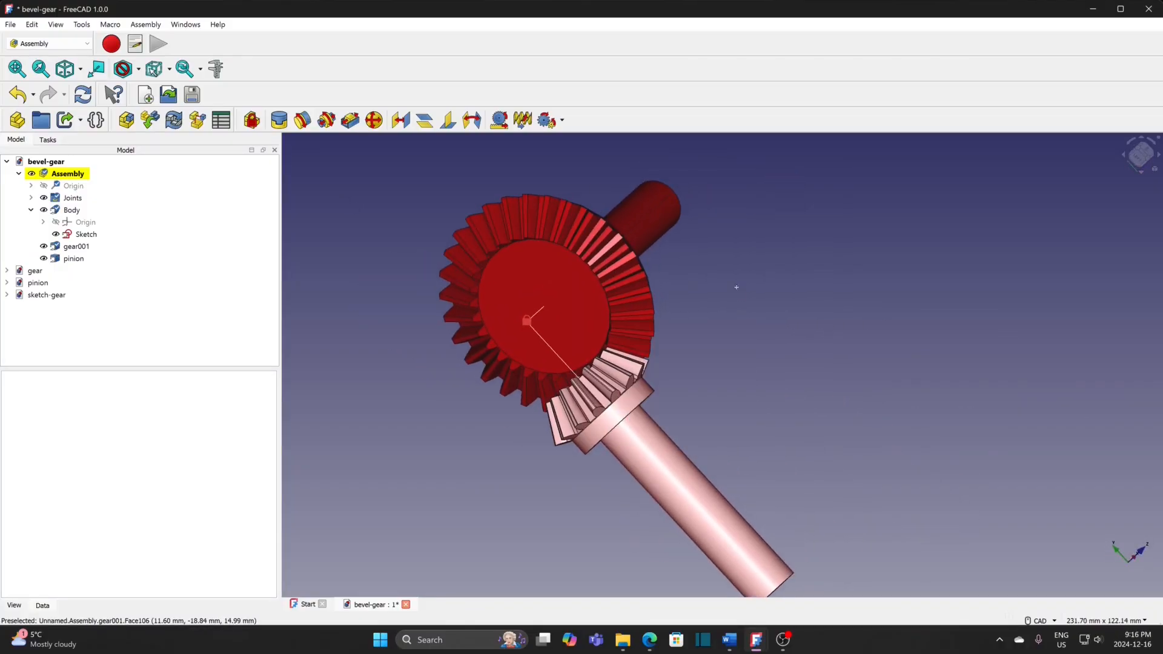
pyautogui.moveTo(737, 287); pyautogui.dragTo(590, 332, button='middle')
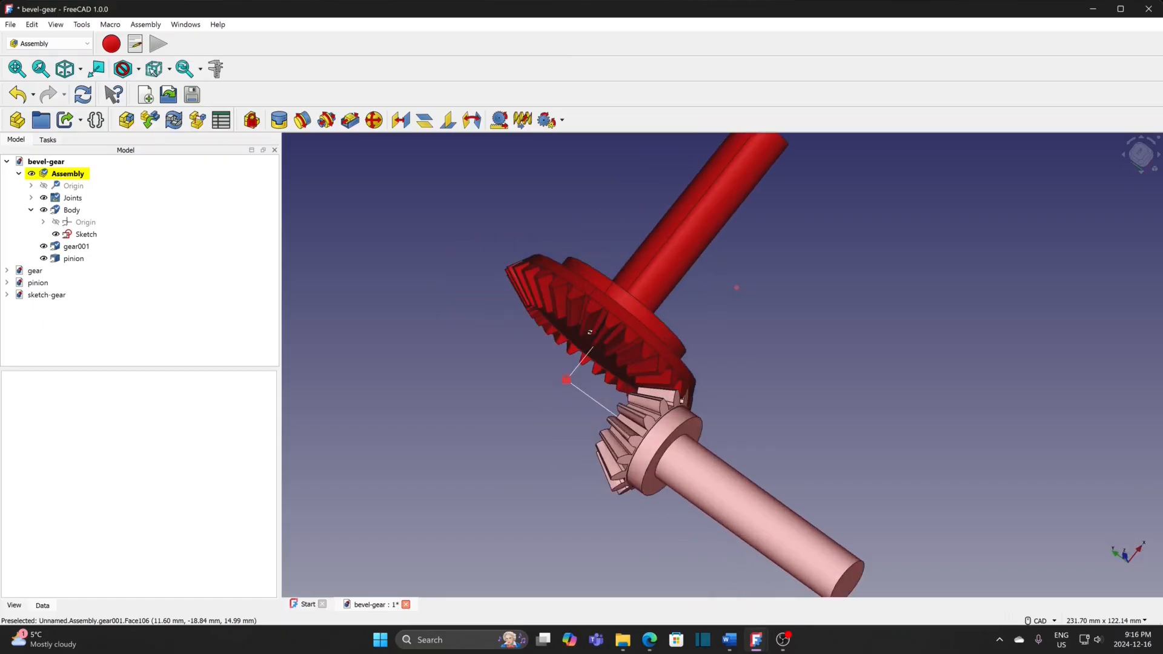
pyautogui.scroll(3, 716, 350)
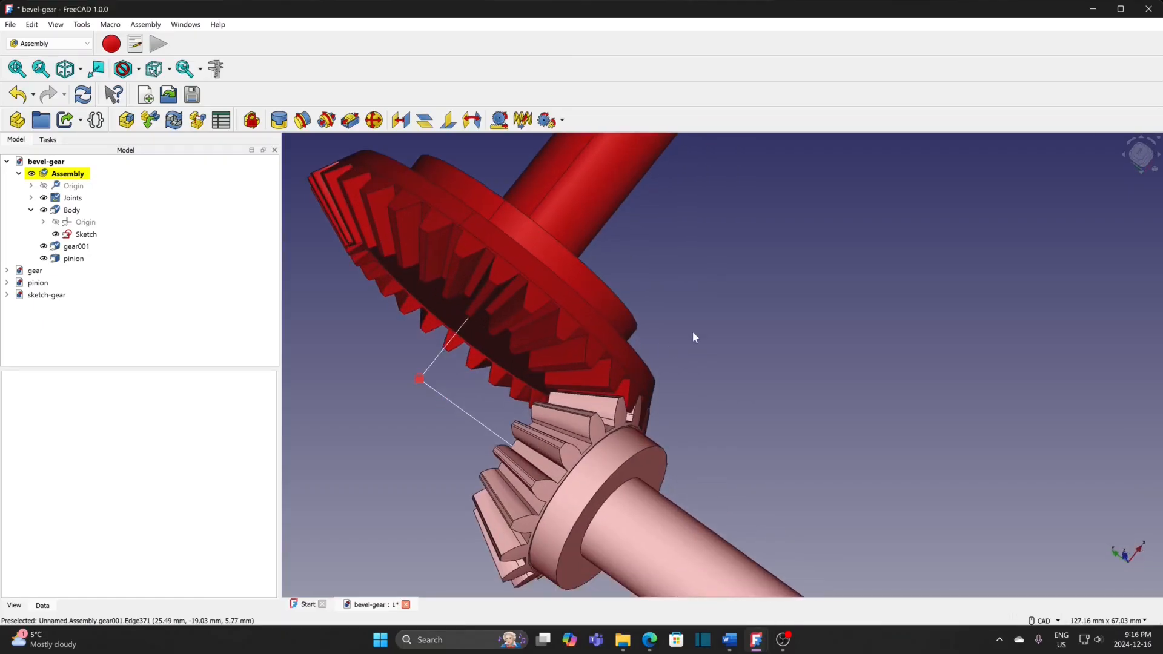
pyautogui.click(602, 317)
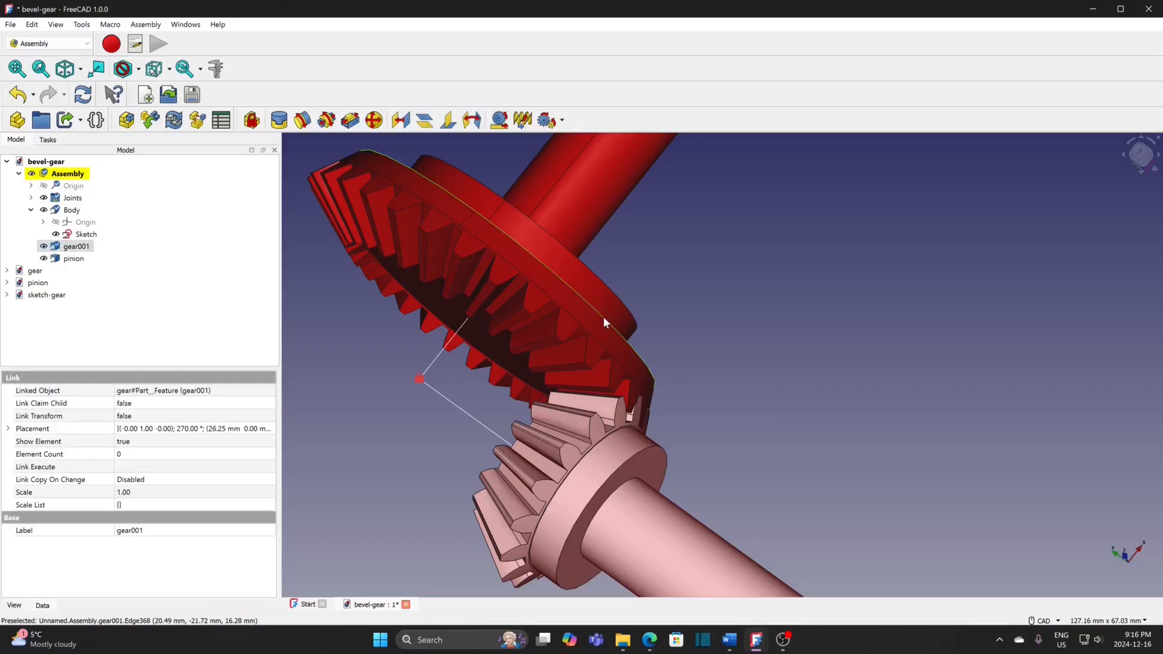
pyautogui.keyDown('ctrl'); pyautogui.click(599, 444); pyautogui.keyUp('ctrl')
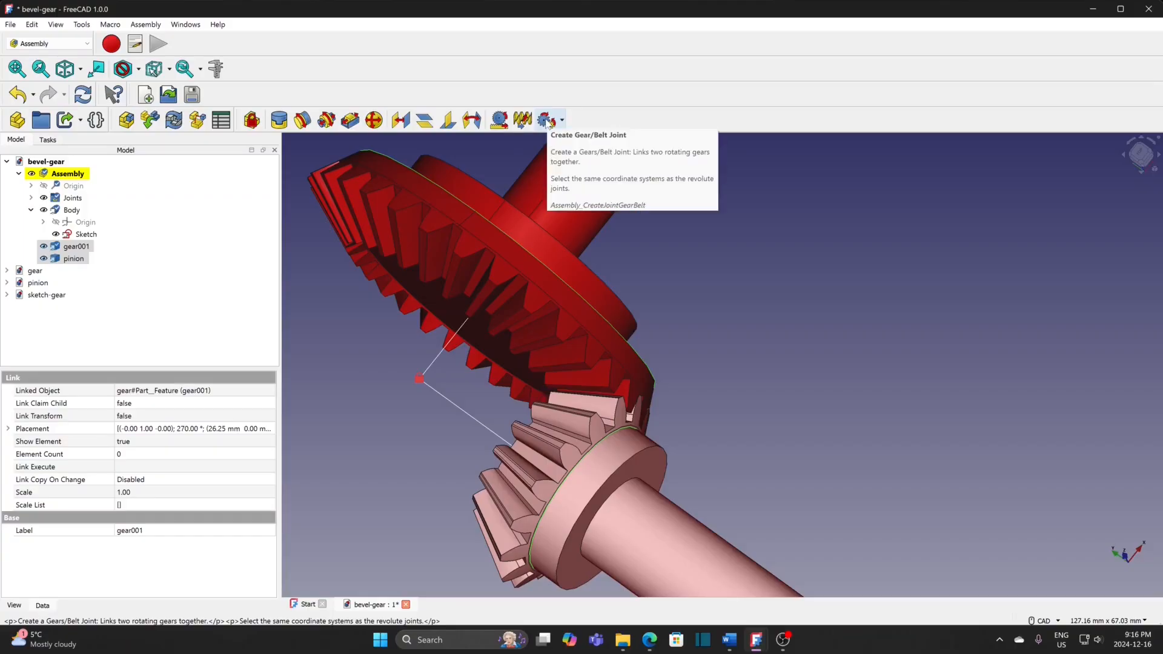
pyautogui.click(547, 120)
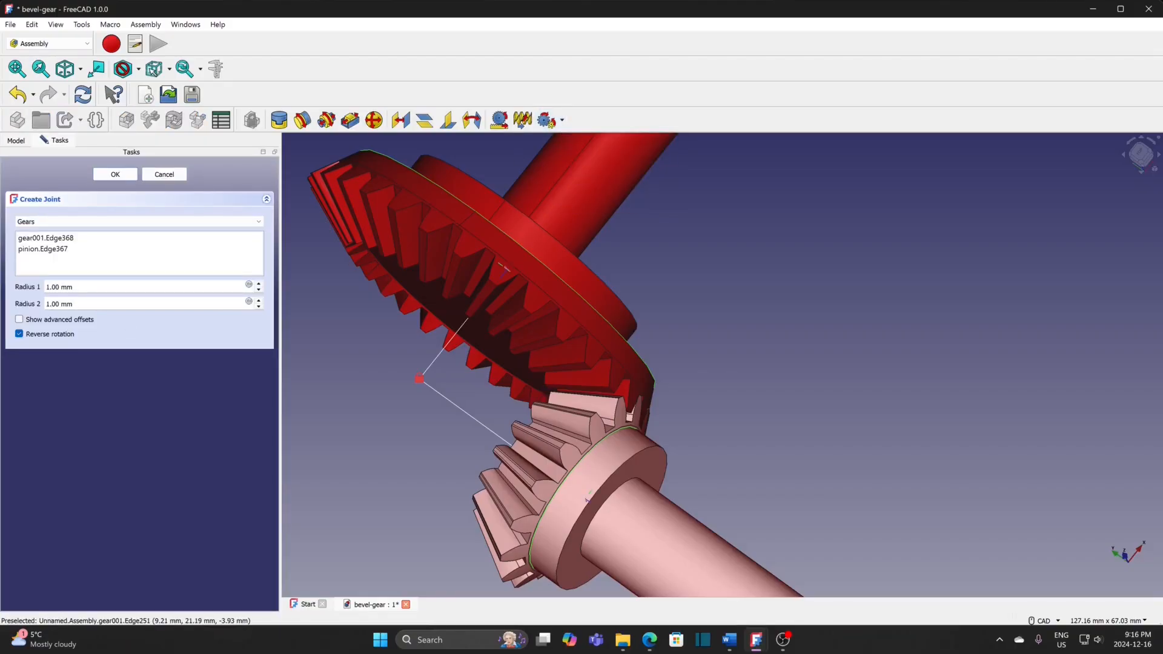
pyautogui.click(20, 287)
pyautogui.write('30')
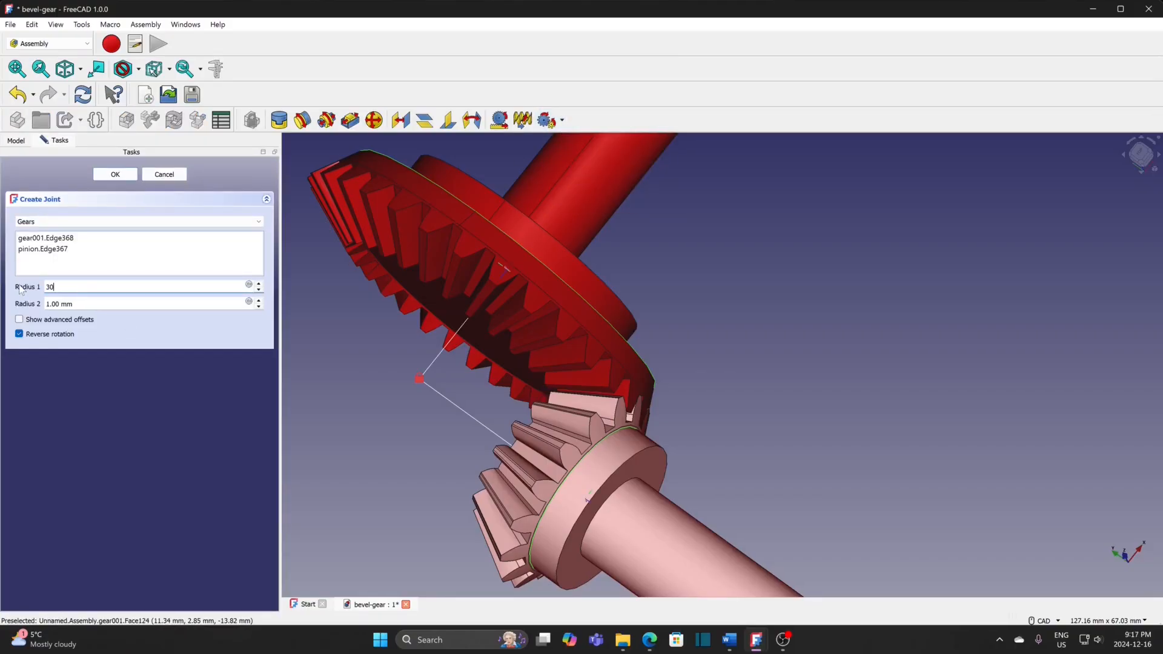
pyautogui.click(24, 303)
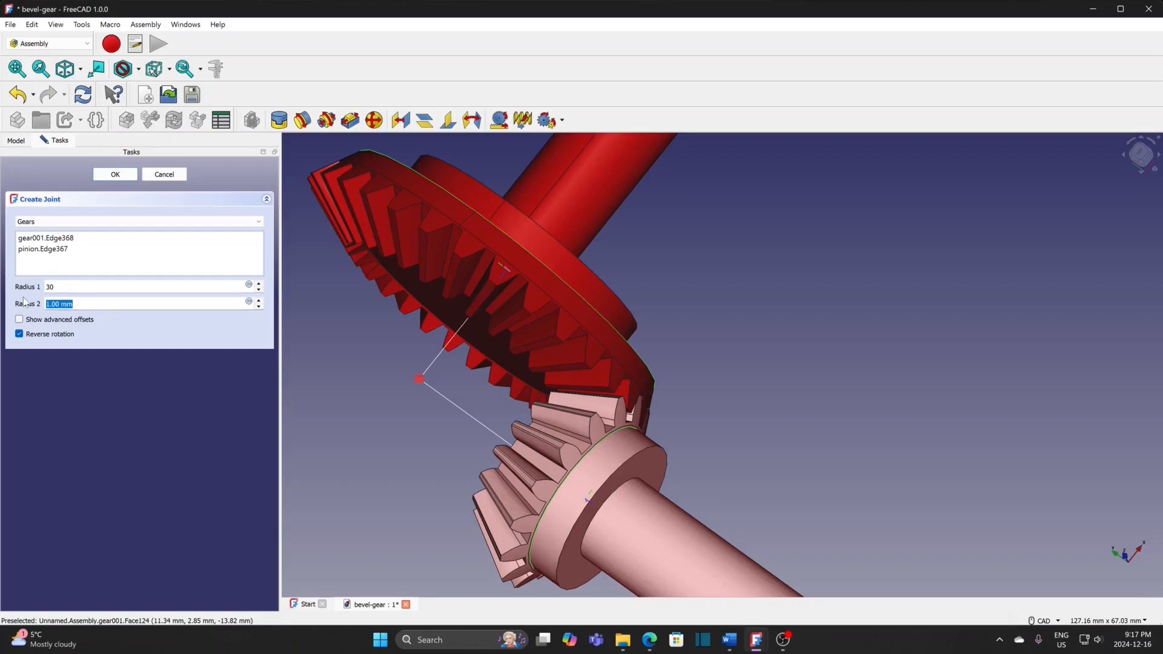
pyautogui.write('1')
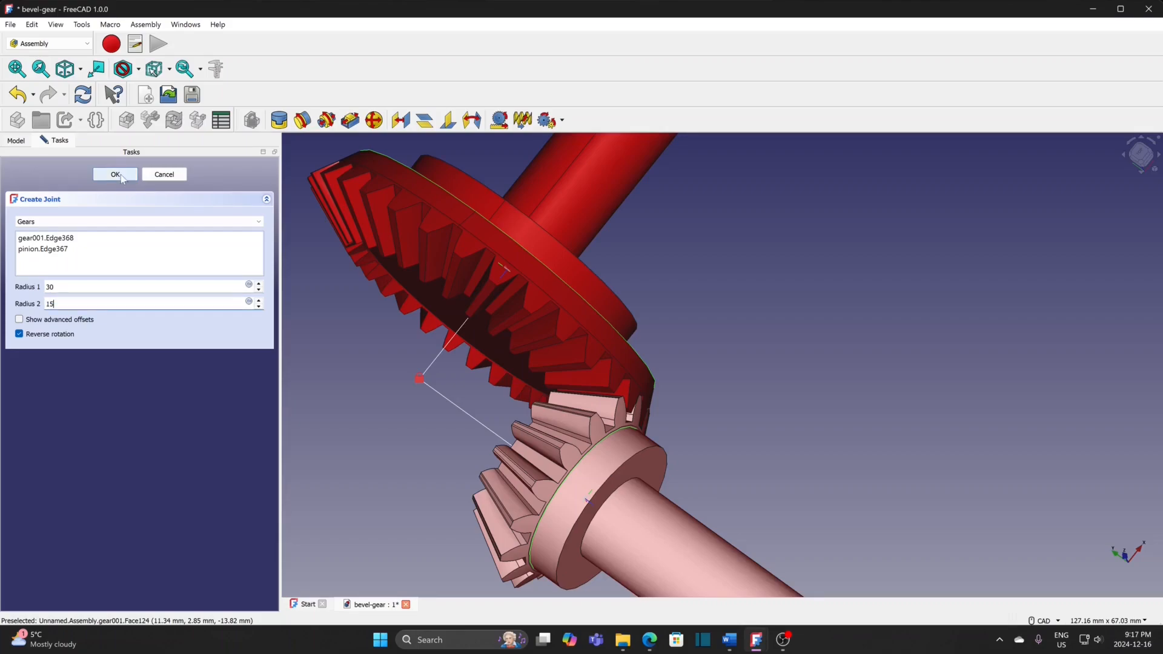
pyautogui.write('5')
pyautogui.click(115, 175)
# Test the bevel gear motion by turning gear001 about its shaft and examining the meshing teeth from different sides.
pyautogui.scroll(-2, 337, 330)
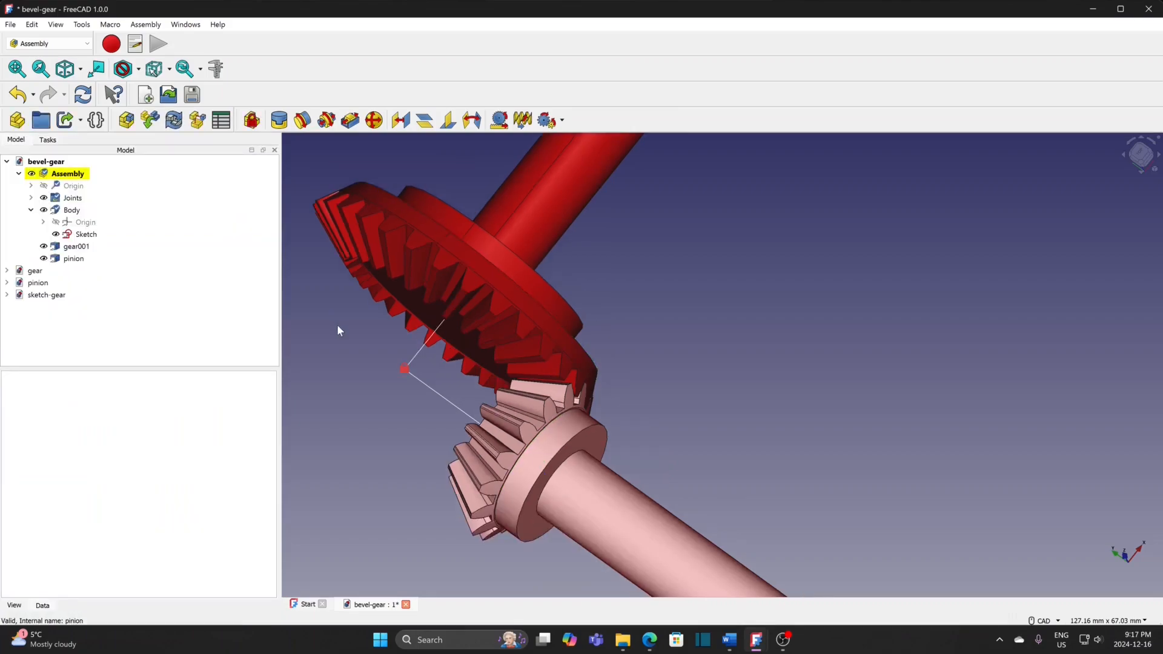
pyautogui.moveTo(337, 336); pyautogui.dragTo(478, 311, button='middle')
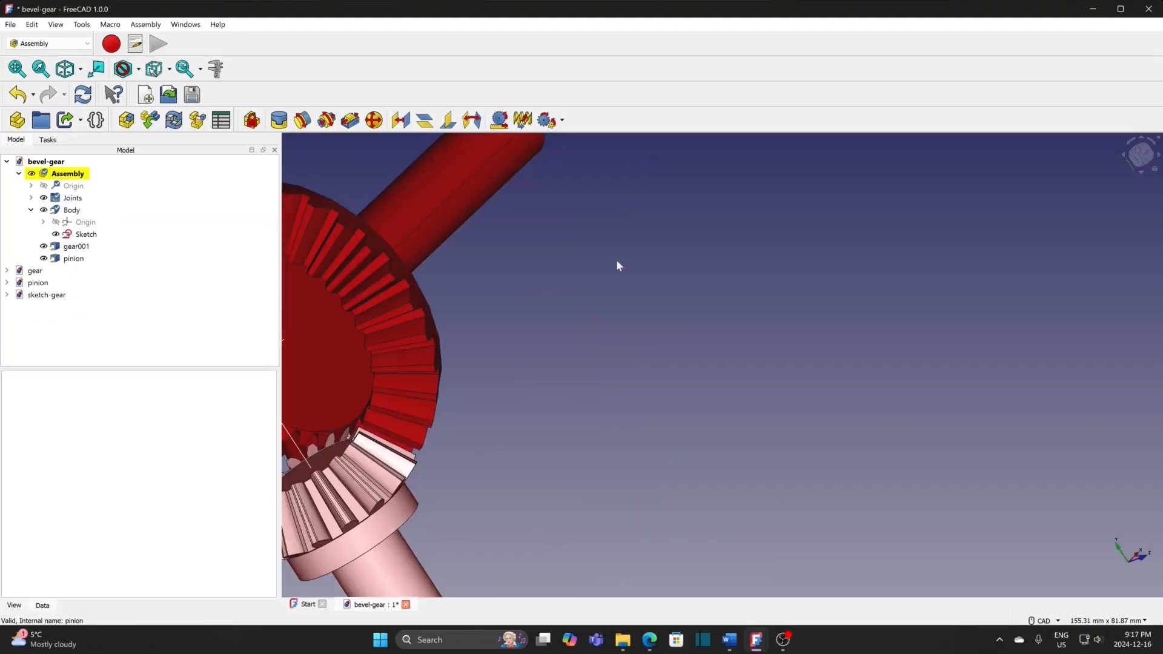
pyautogui.scroll(-5, 721, 219)
pyautogui.moveTo(735, 241); pyautogui.dragTo(739, 372, button='middle')
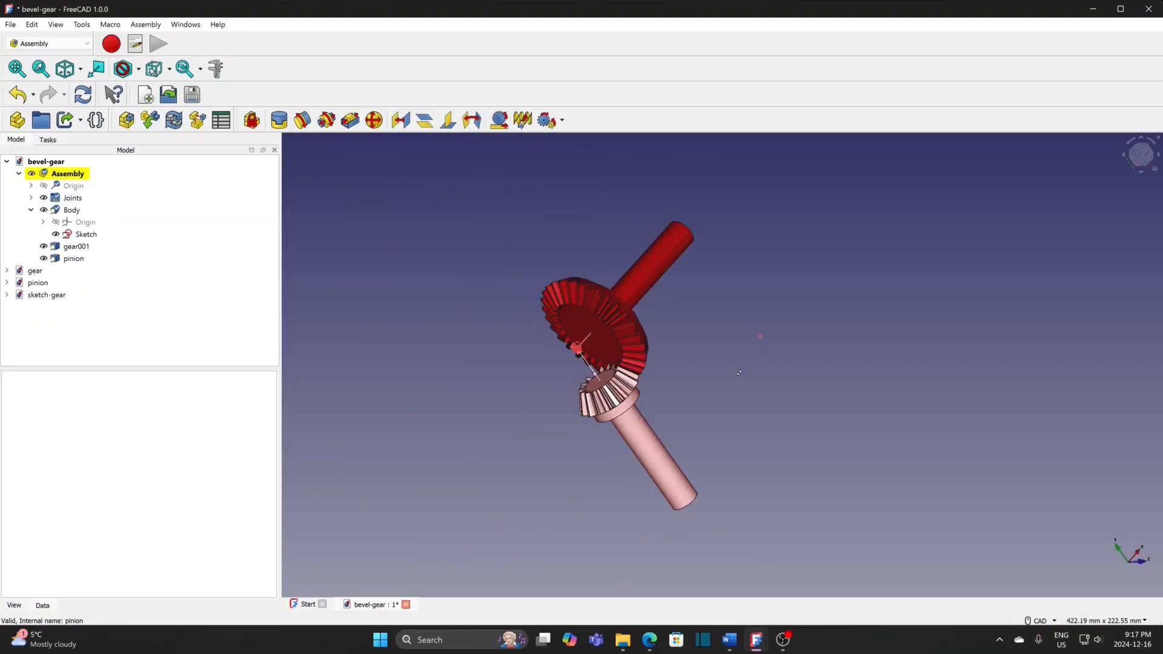
pyautogui.scroll(2, 710, 351)
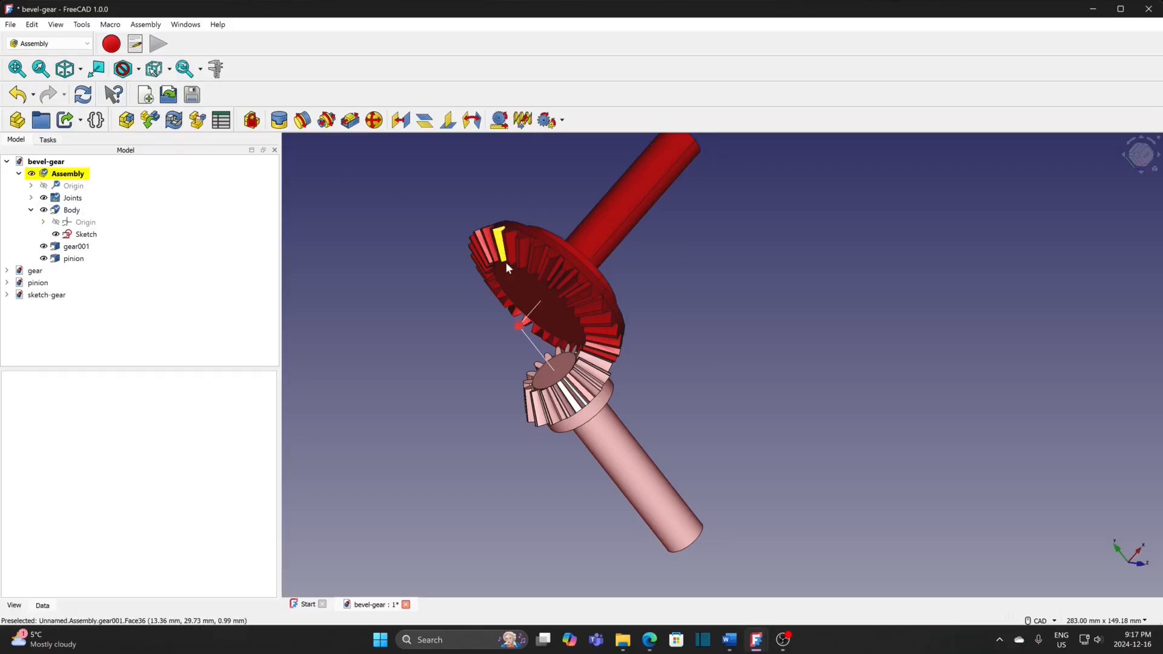
pyautogui.moveTo(537, 259); pyautogui.dragTo(495, 335)
pyautogui.scroll(-2, 465, 369)
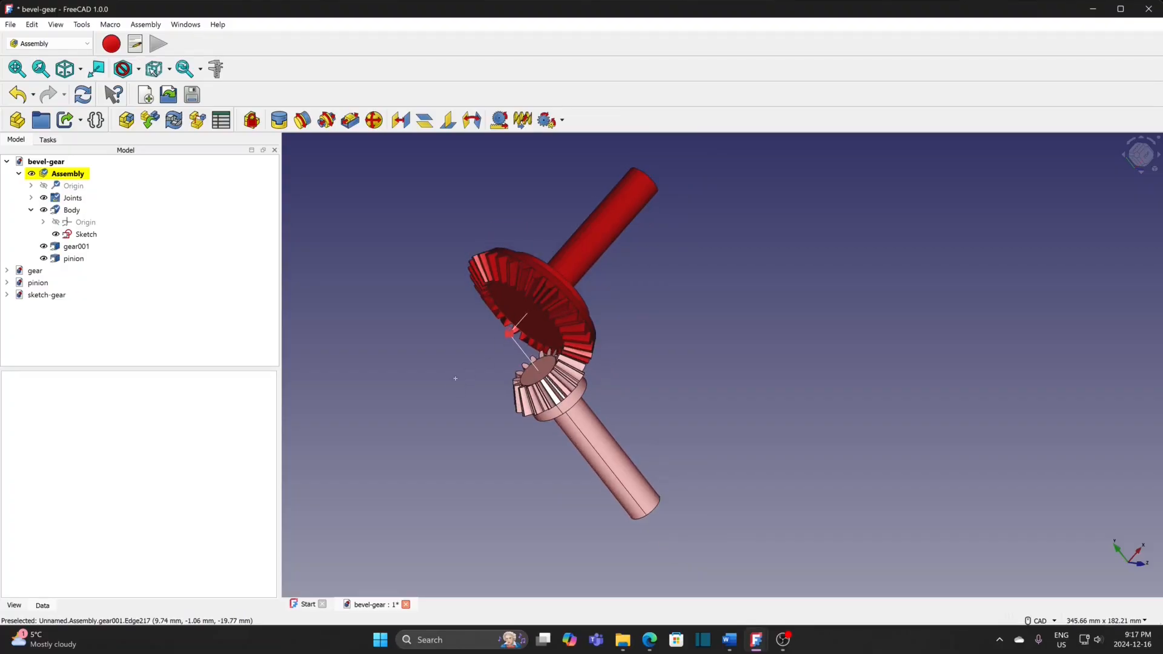
pyautogui.moveTo(456, 379); pyautogui.dragTo(640, 379, button='middle')
pyautogui.scroll(1, 640, 380)
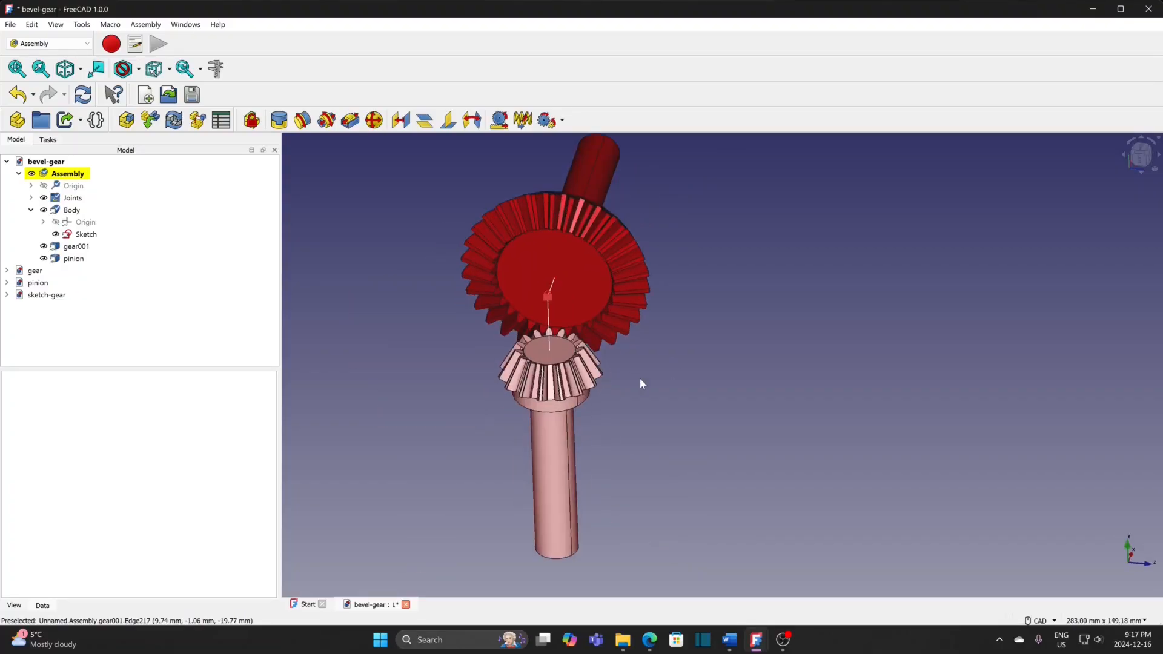
pyautogui.moveTo(614, 242); pyautogui.dragTo(602, 274)
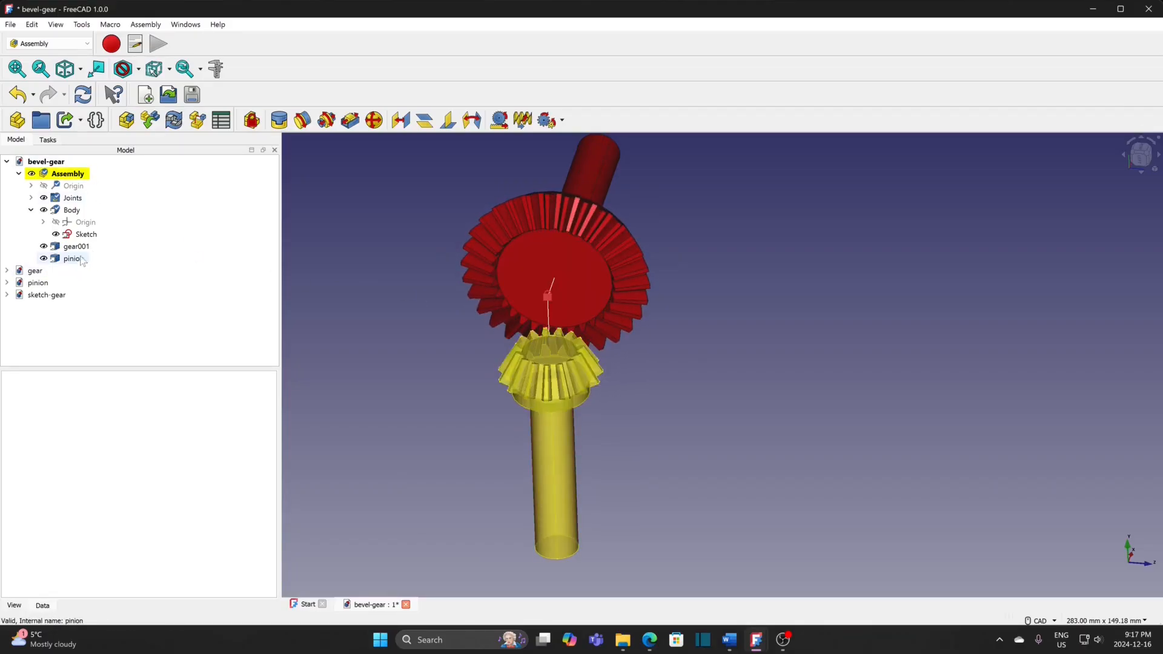
# Set the first radius distance of the Gears joint to -30.
pyautogui.click(31, 198)
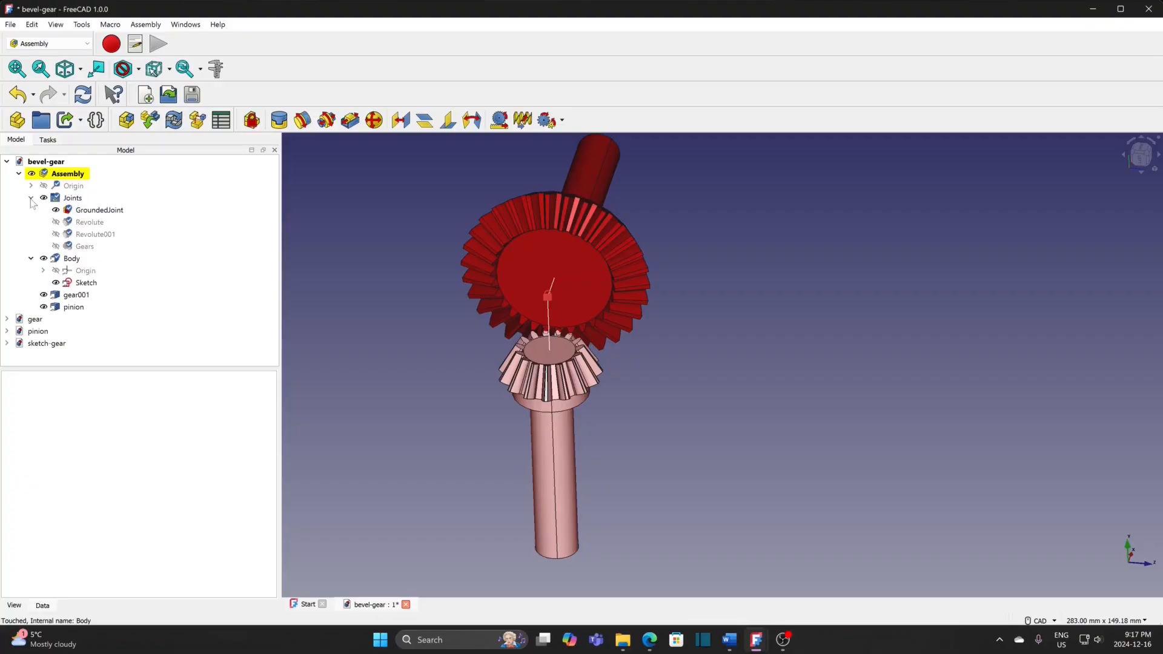
pyautogui.click(84, 246)
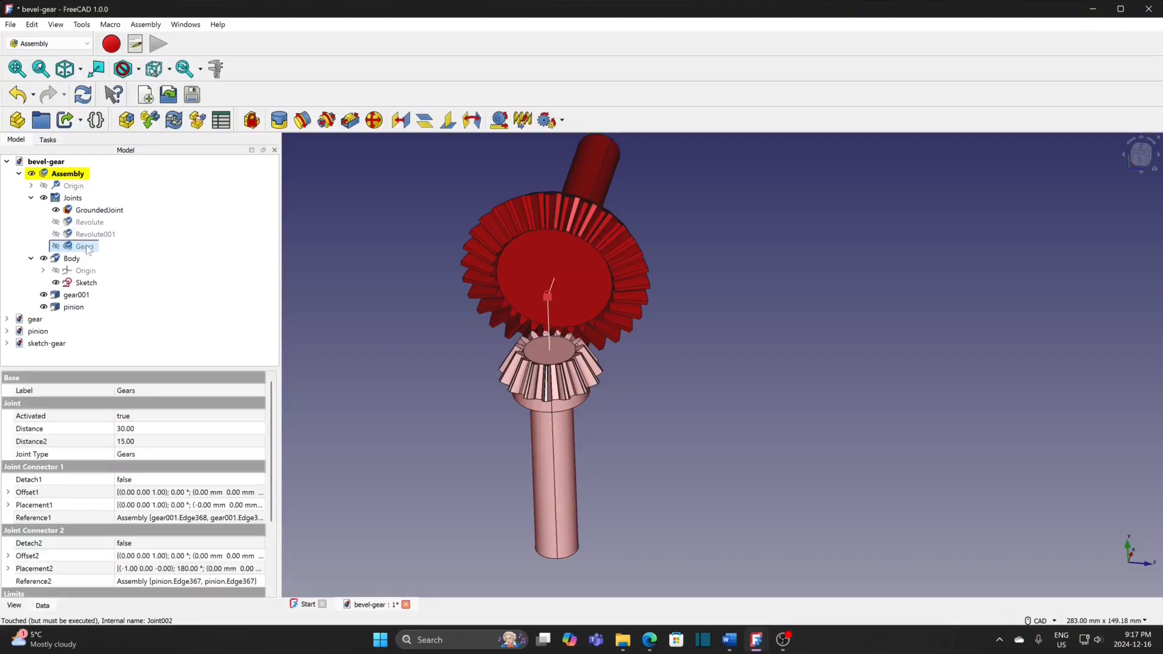
pyautogui.click(159, 429)
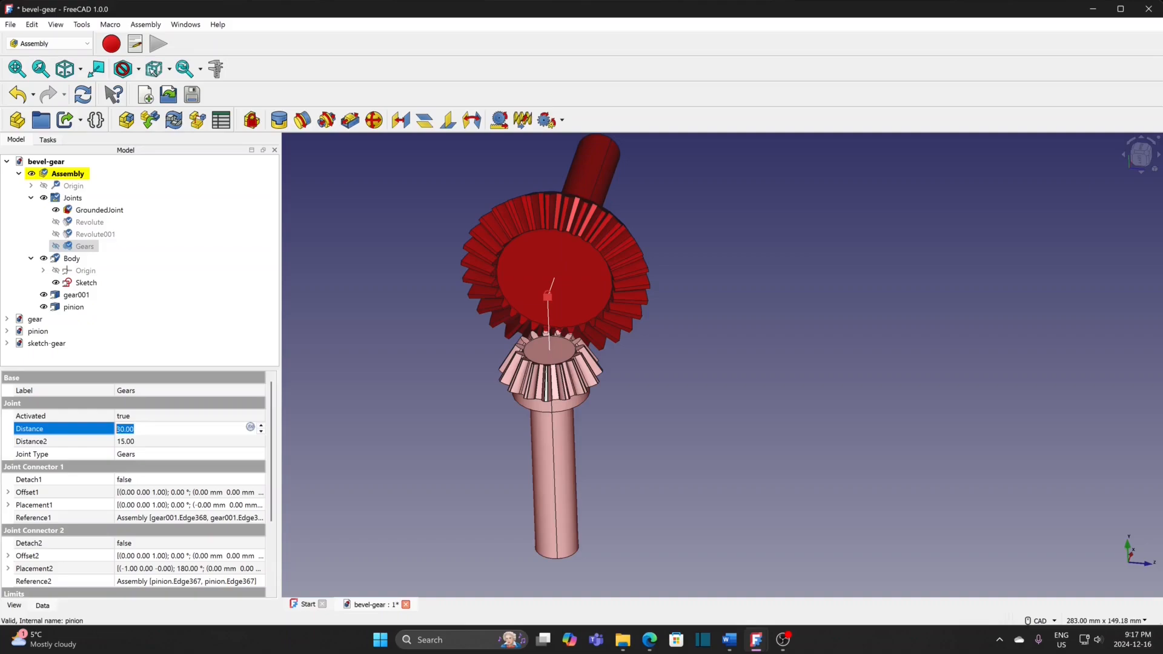
pyautogui.write('-30')
pyautogui.click(337, 394)
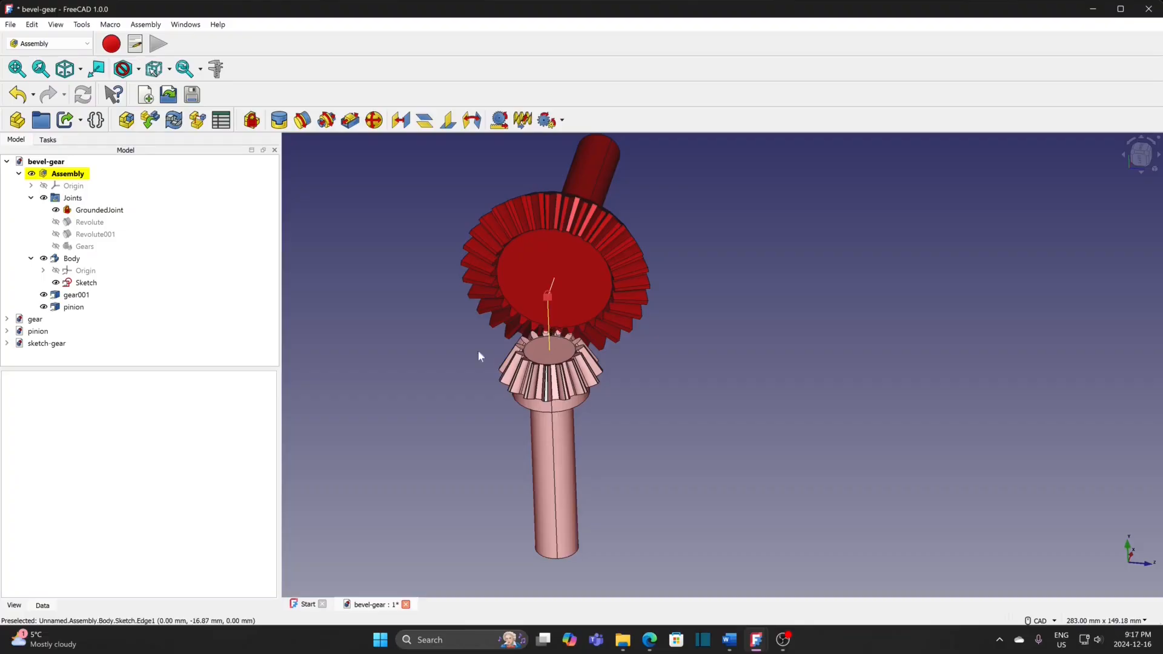
# Turn gear001 slightly and examine up close how its teeth engage with the pinion's teeth.
pyautogui.click(97, 223)
pyautogui.scroll(5, 620, 375)
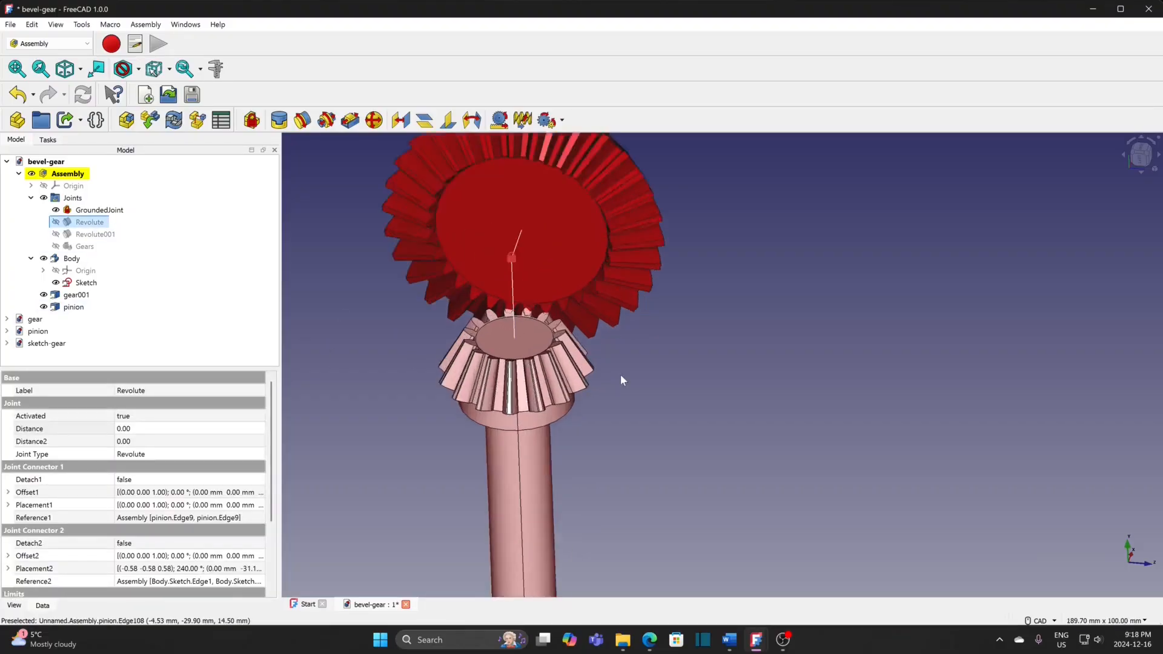
pyautogui.scroll(1, 627, 342)
pyautogui.moveTo(627, 342); pyautogui.dragTo(816, 459, button='middle')
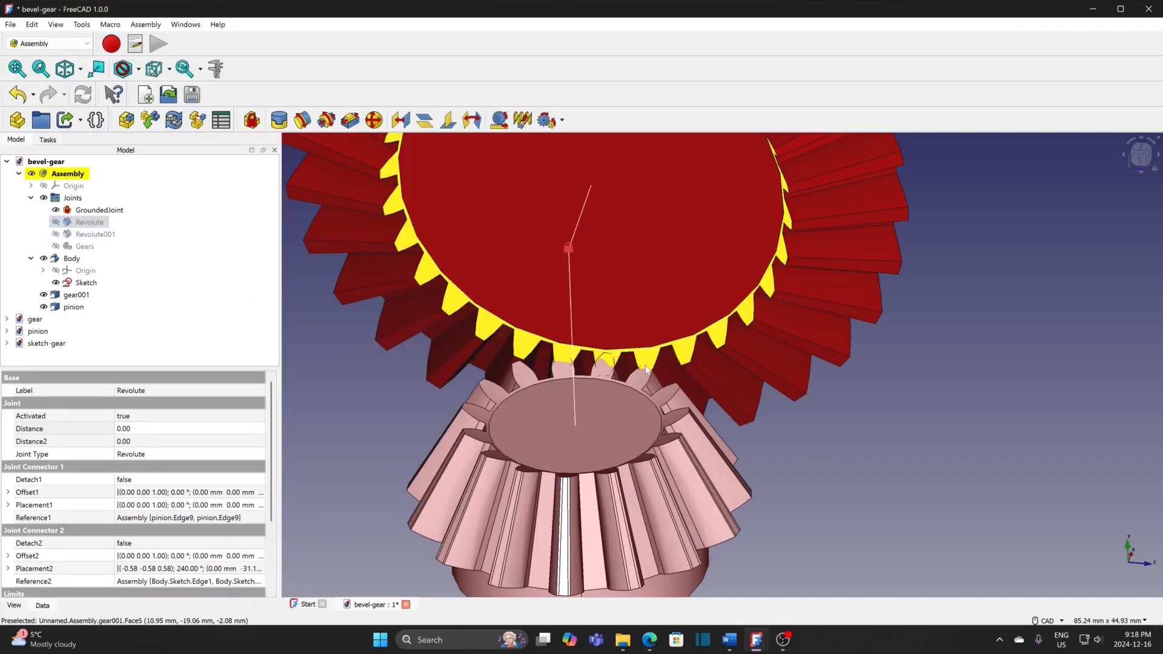
pyautogui.moveTo(728, 370); pyautogui.dragTo(733, 358)
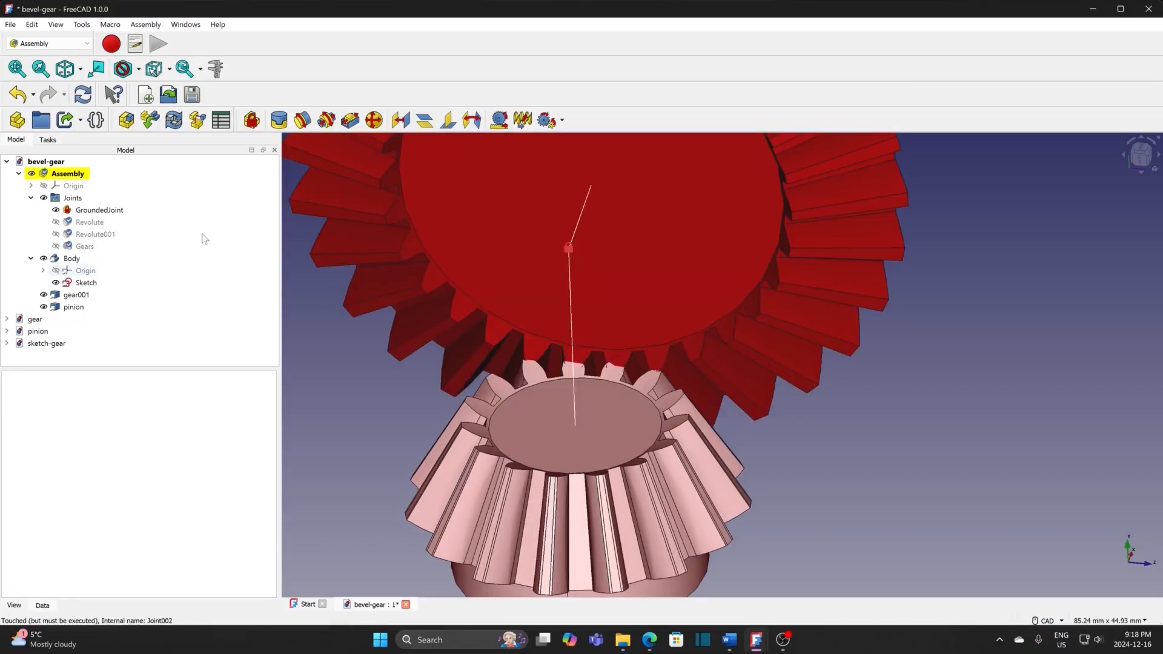
# Edit the pinion's Revolute joint, enable advanced offsets, and raise the Offset1 rotation angle about the Z axis in 1° increments to 13°.
pyautogui.doubleClick(89, 222)
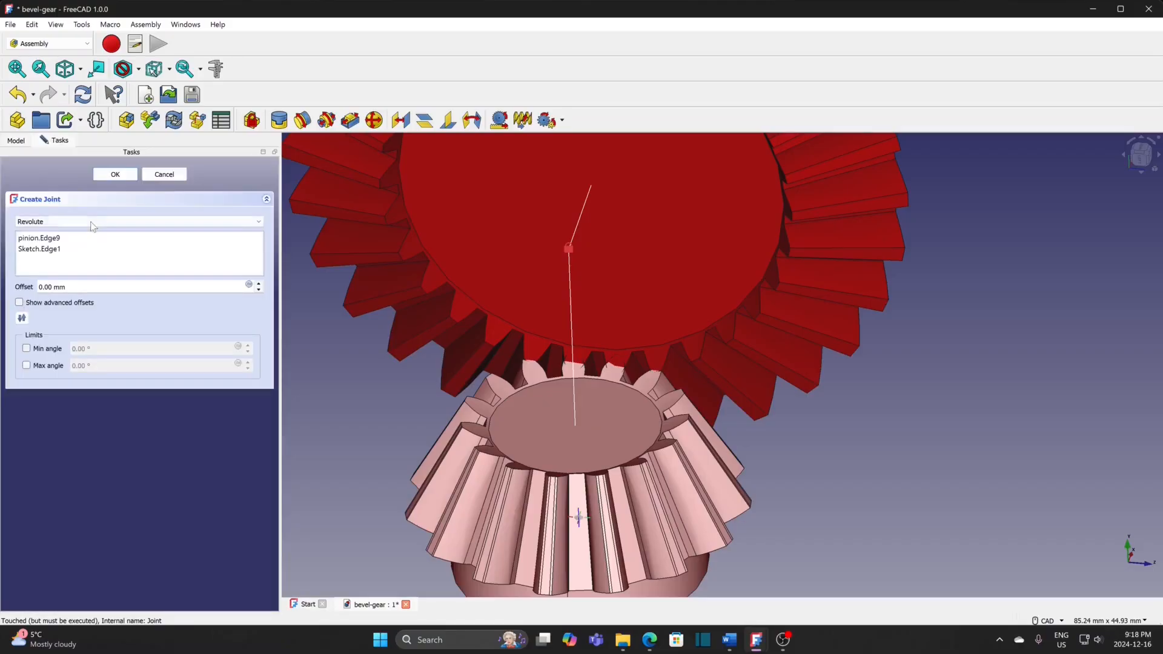
pyautogui.click(63, 304)
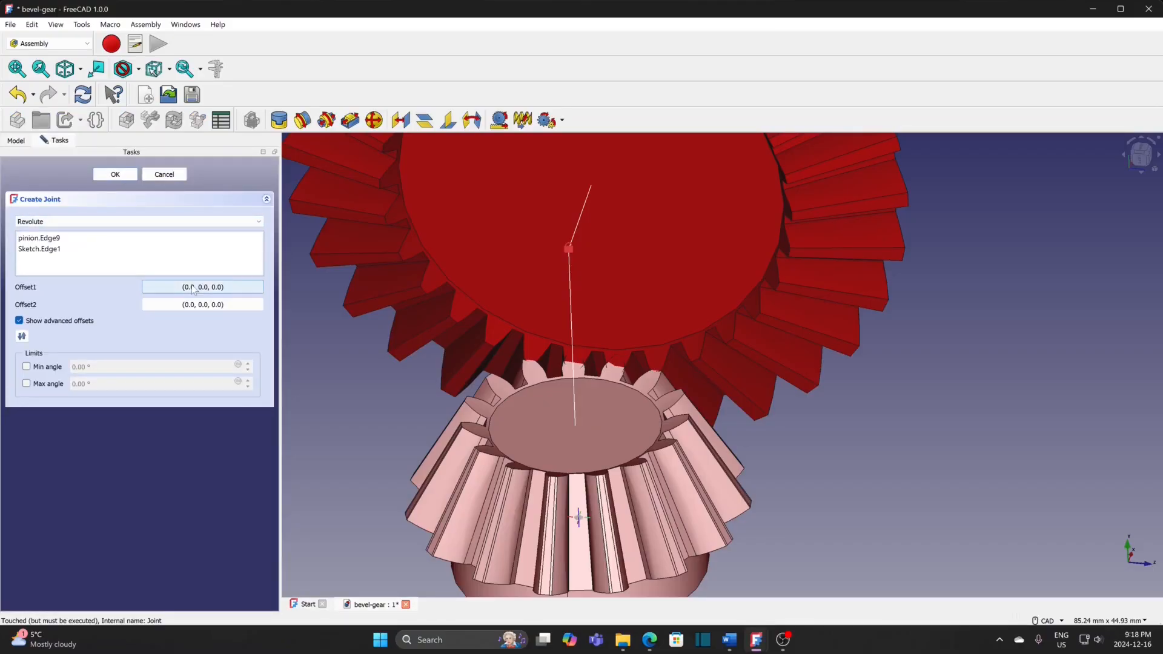
pyautogui.click(193, 289)
pyautogui.moveTo(571, 158); pyautogui.dragTo(930, 107)
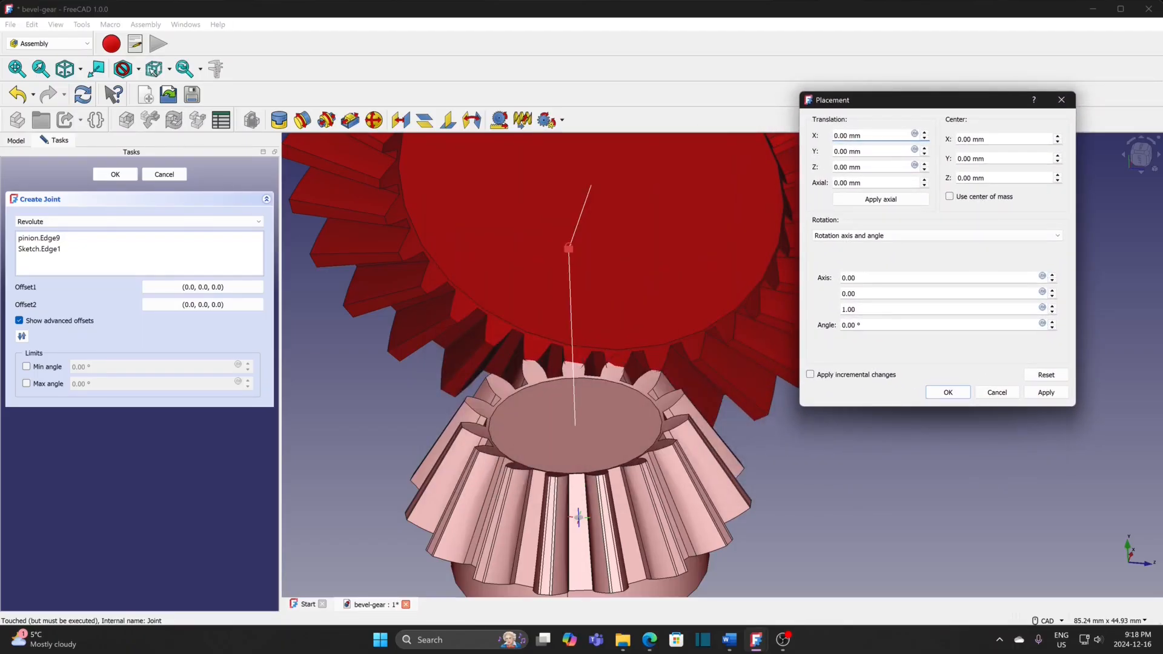
pyautogui.click(1053, 323)
pyautogui.click(1053, 323)
pyautogui.click(1052, 322)
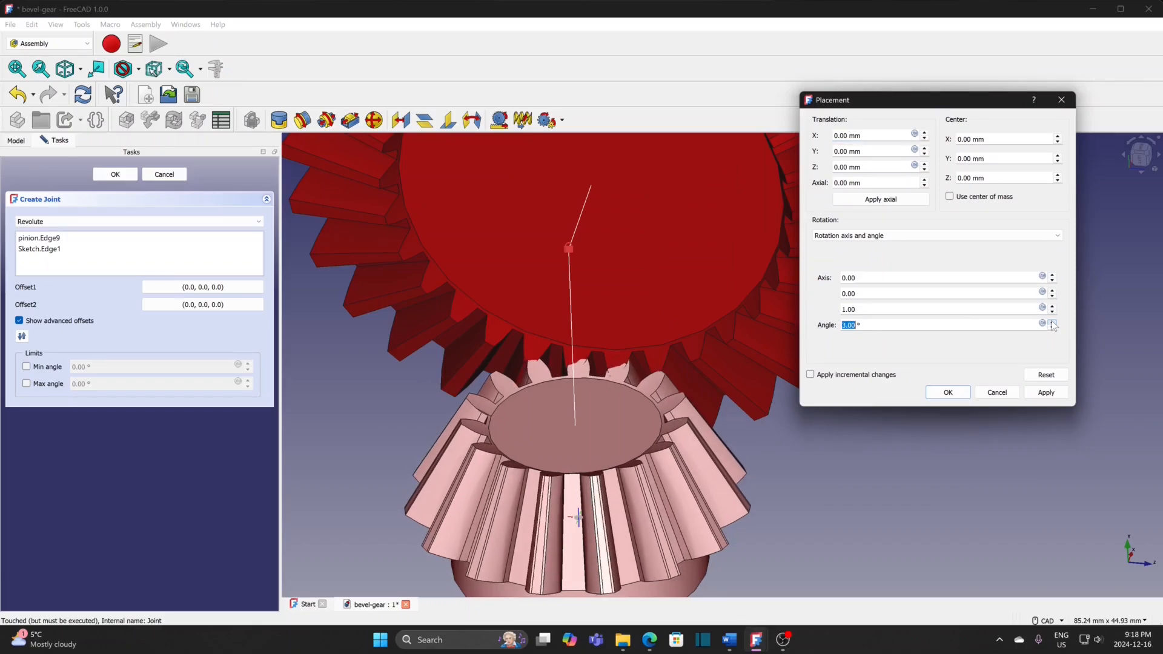
pyautogui.click(1053, 323)
pyautogui.click(1052, 321)
pyautogui.click(1052, 321)
pyautogui.click(1053, 322)
pyautogui.click(1053, 321)
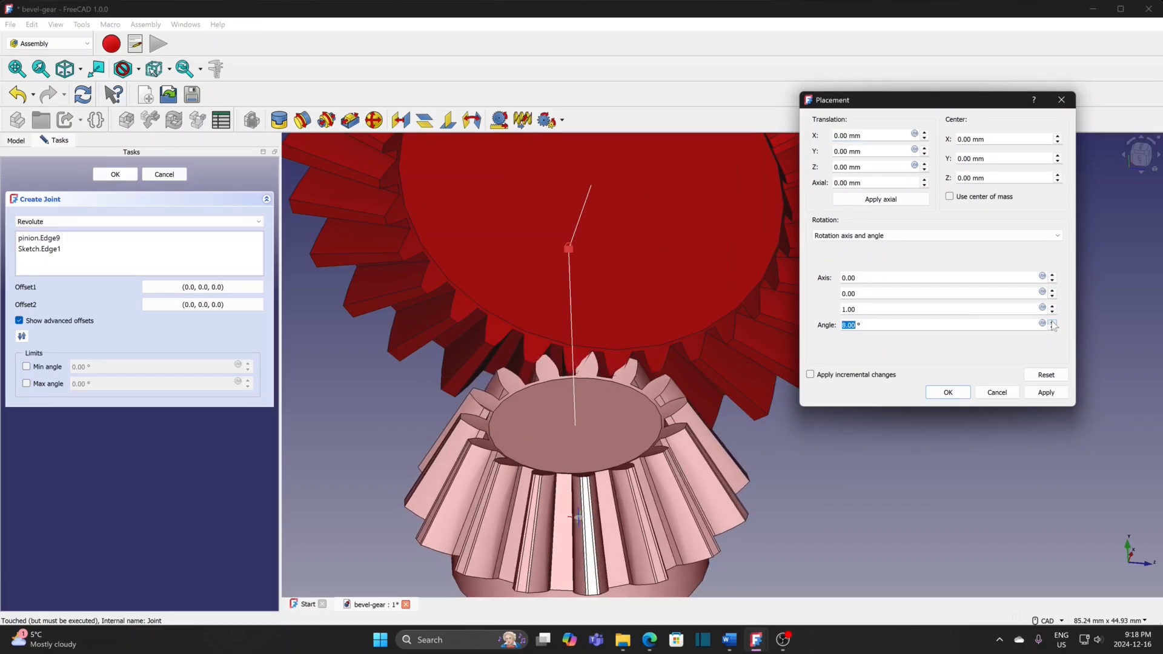
pyautogui.click(1053, 321)
pyautogui.click(1053, 322)
pyautogui.click(1053, 322)
pyautogui.click(1053, 321)
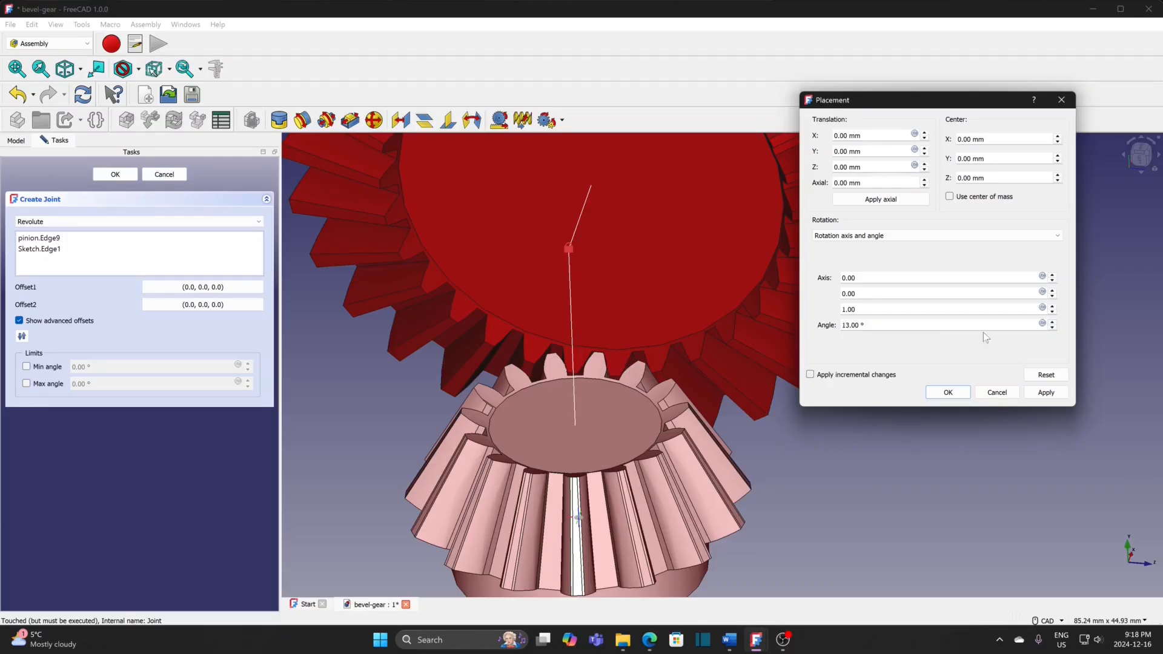
# Reduce the rotation angle of the pinion joint's first offset to 12.3° and accept the placement.
pyautogui.click(1053, 328)
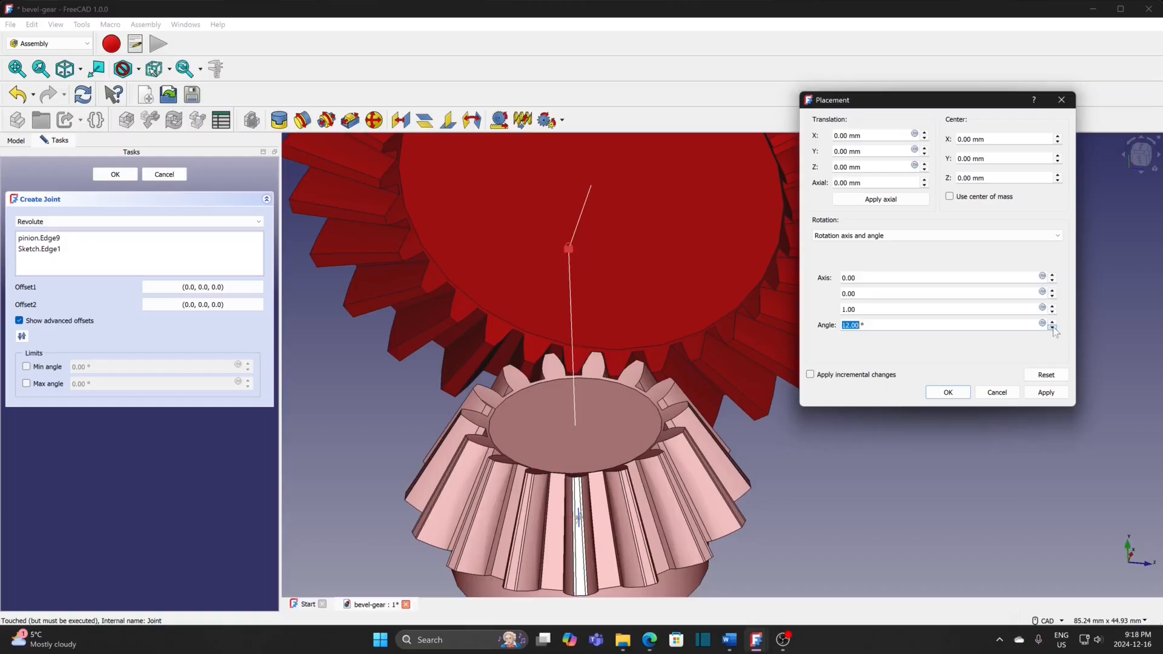
pyautogui.write('12.1')
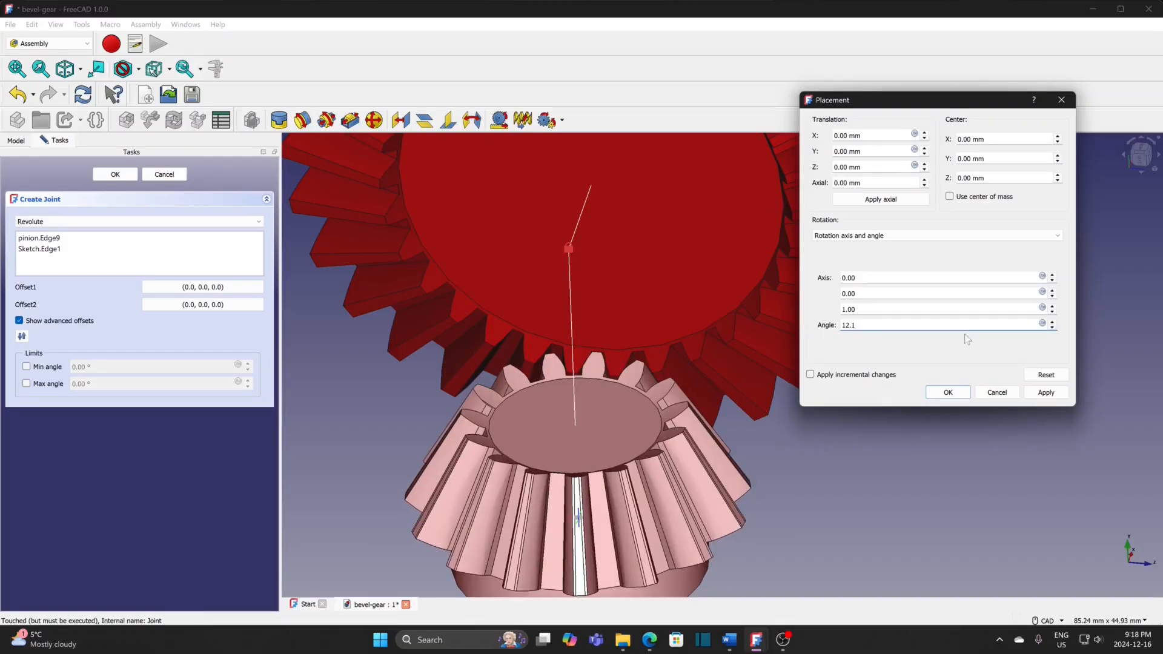
pyautogui.write('12')
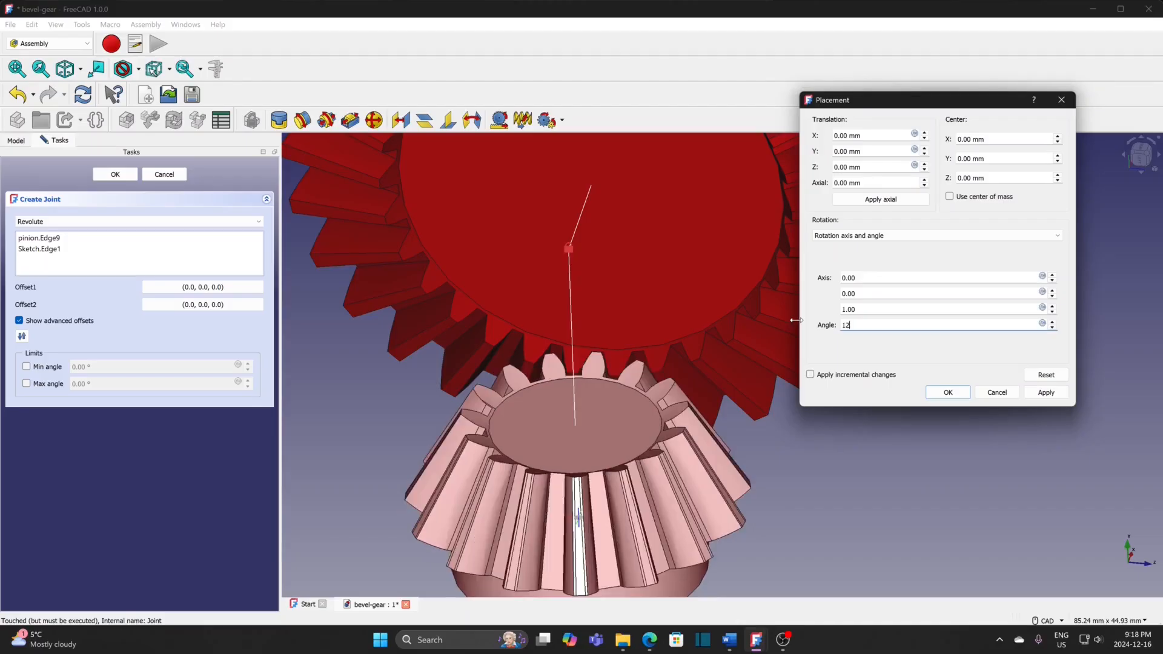
pyautogui.write('.')
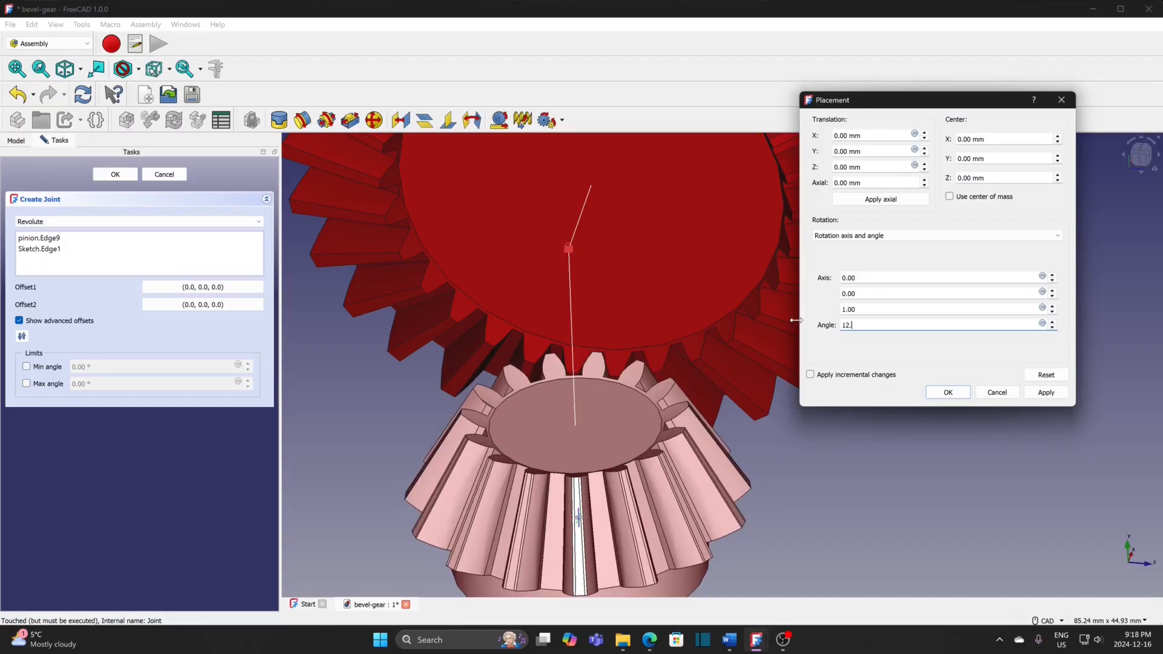
pyautogui.write('23')
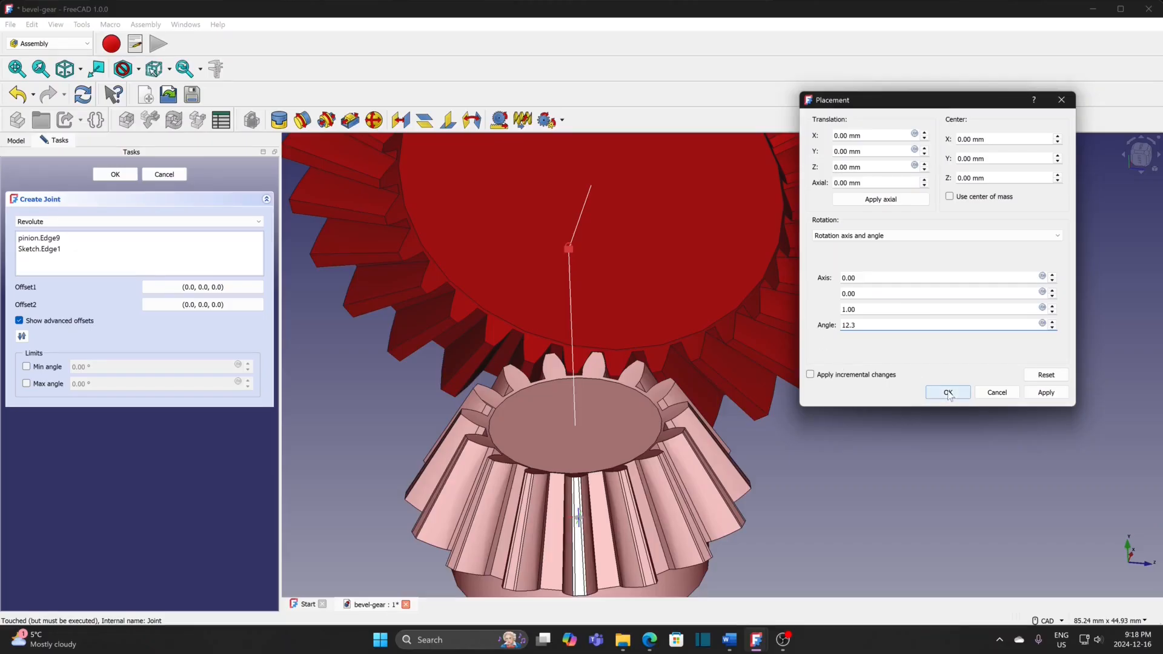
pyautogui.click(948, 393)
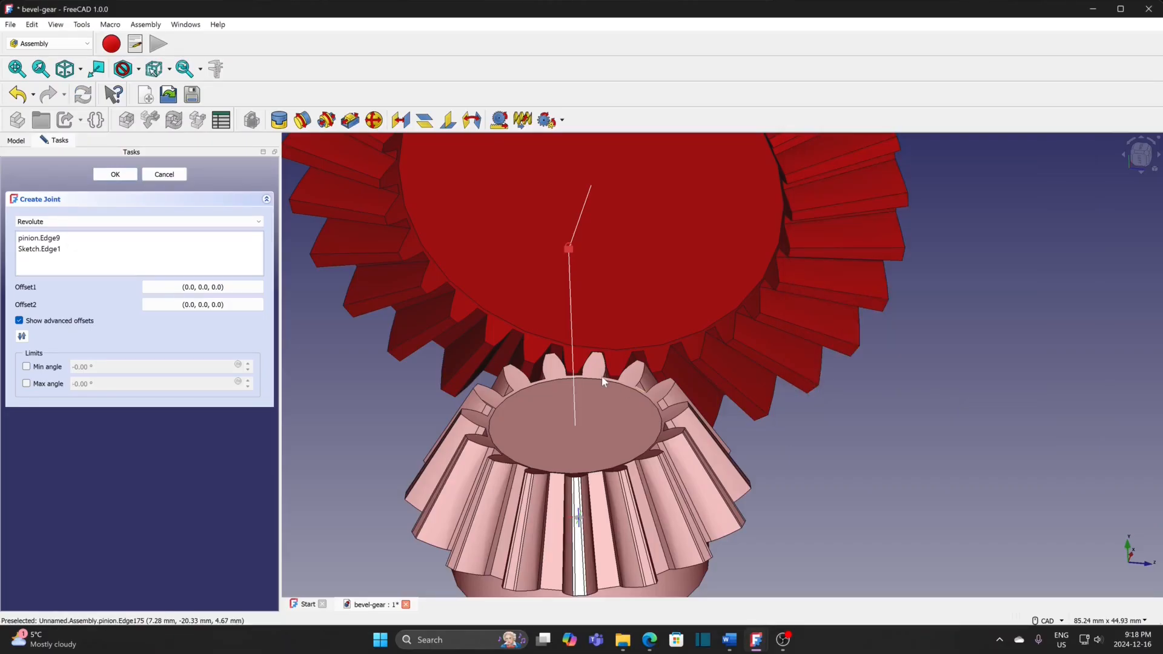
# Set the rotation angle of the pinion joint's first offset to 12.4° and accept the Revolute joint.
pyautogui.scroll(2, 596, 380)
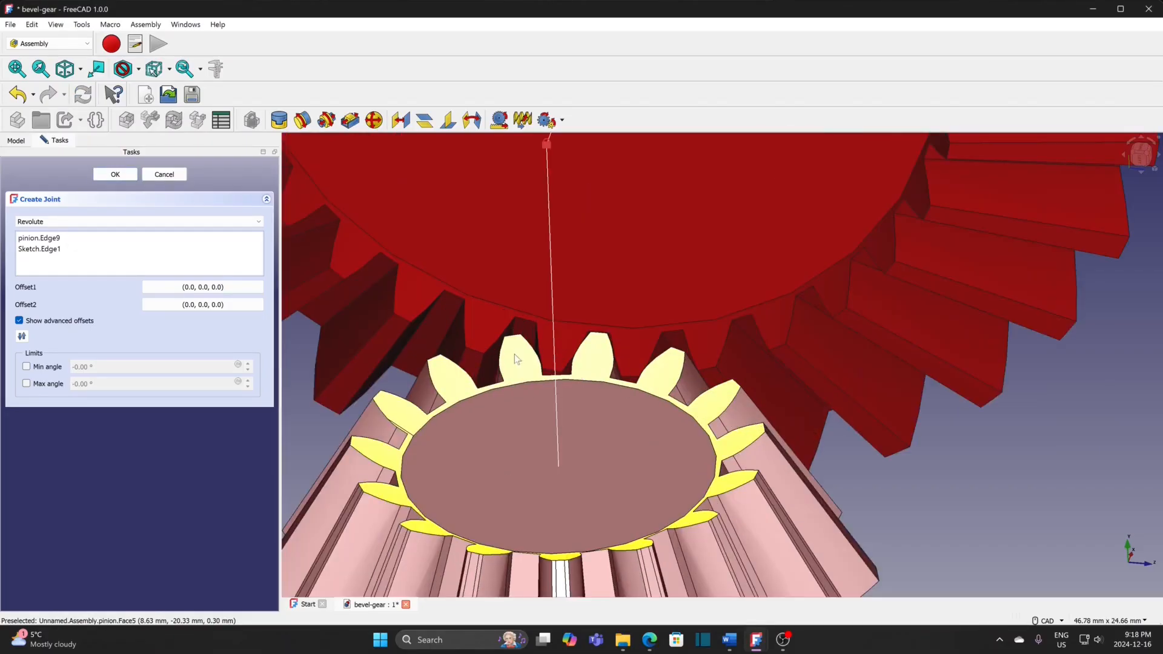
pyautogui.click(186, 288)
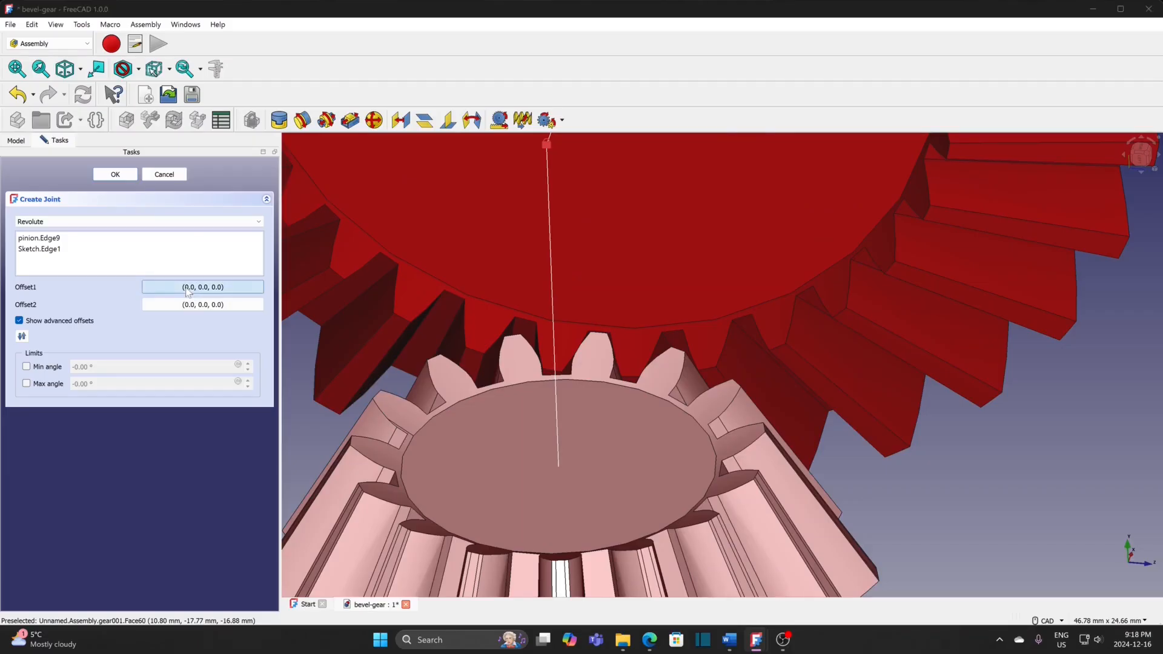
pyautogui.moveTo(609, 159); pyautogui.dragTo(959, 152)
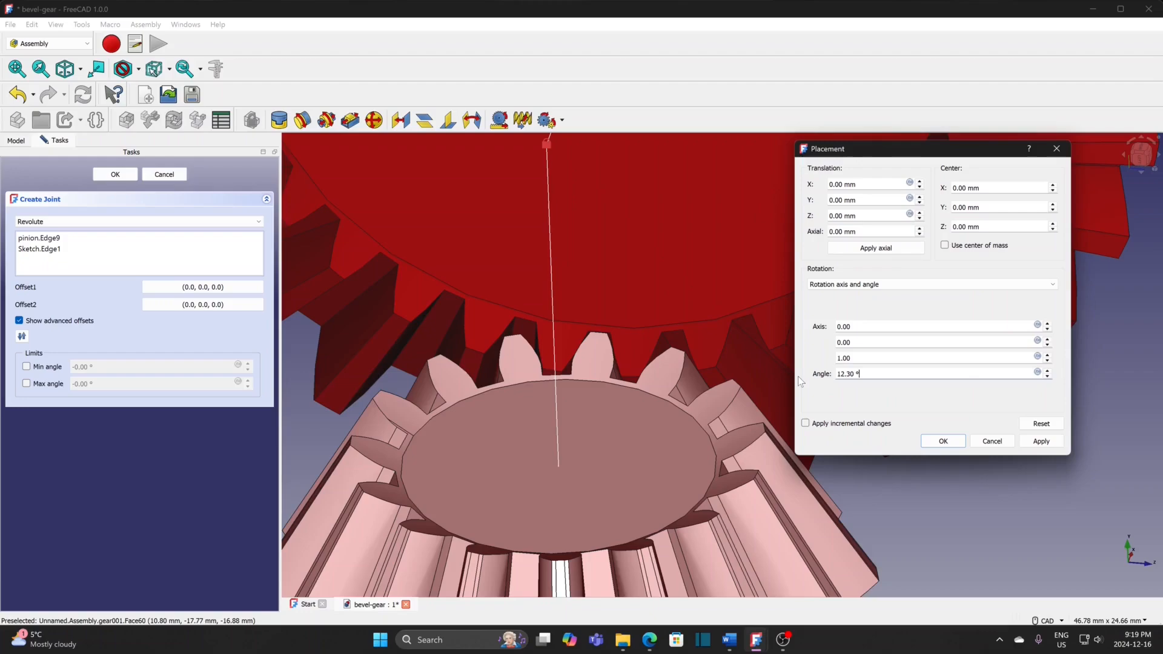
pyautogui.doubleClick(846, 374)
pyautogui.write('12.4')
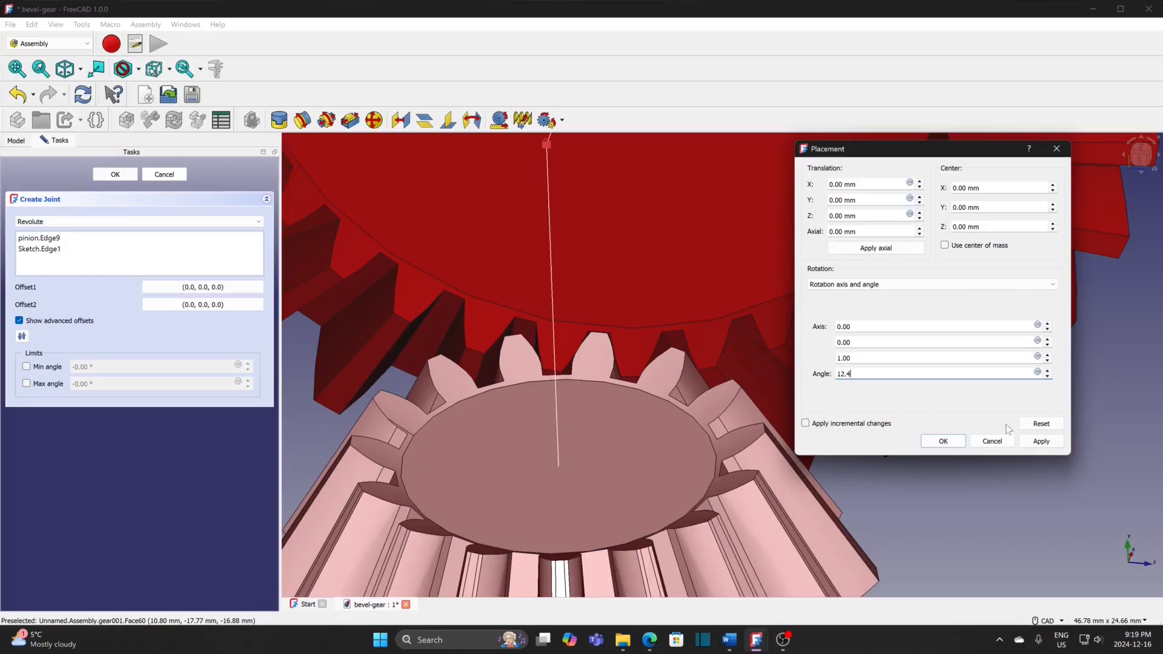
pyautogui.click(943, 441)
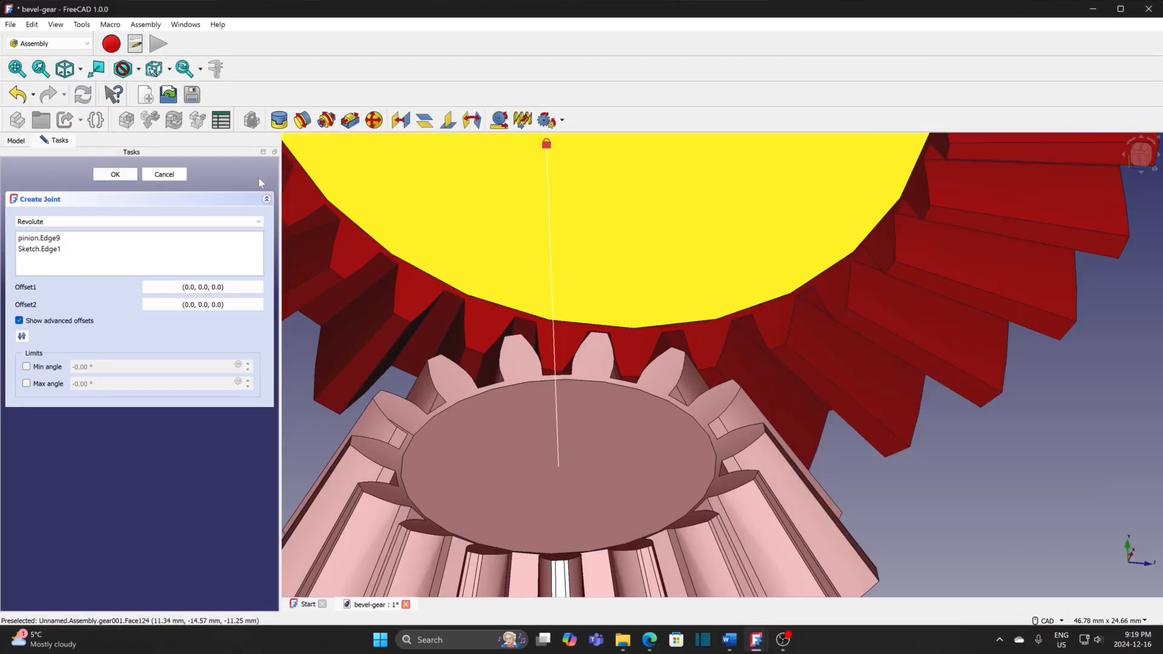
pyautogui.click(126, 175)
# Check the Gears joint properties and turn gear001 back and forth to test its motion with the pinion.
pyautogui.scroll(-10, 300, 238)
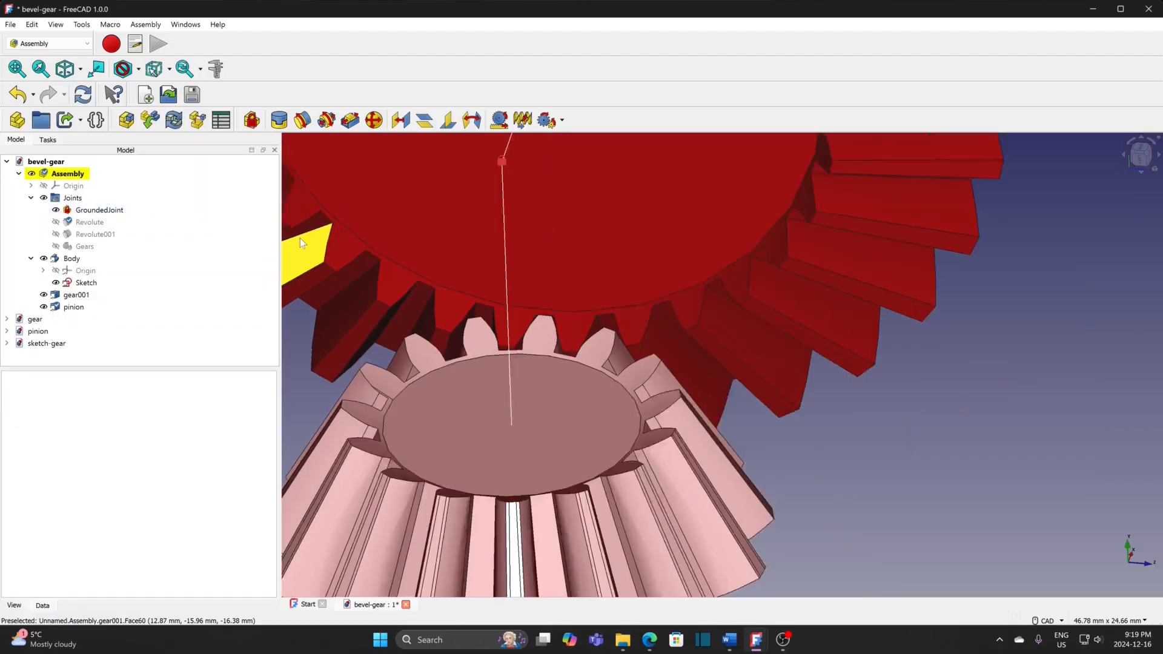
pyautogui.moveTo(562, 310); pyautogui.dragTo(662, 444, button='middle')
pyautogui.click(84, 246)
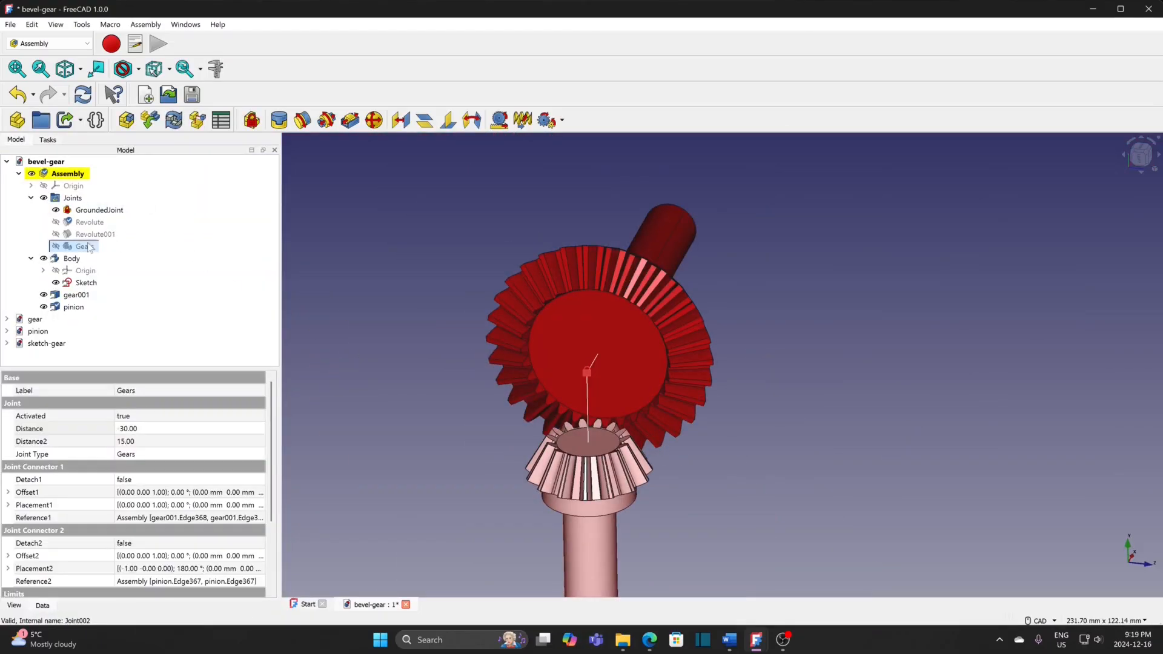
pyautogui.click(313, 354)
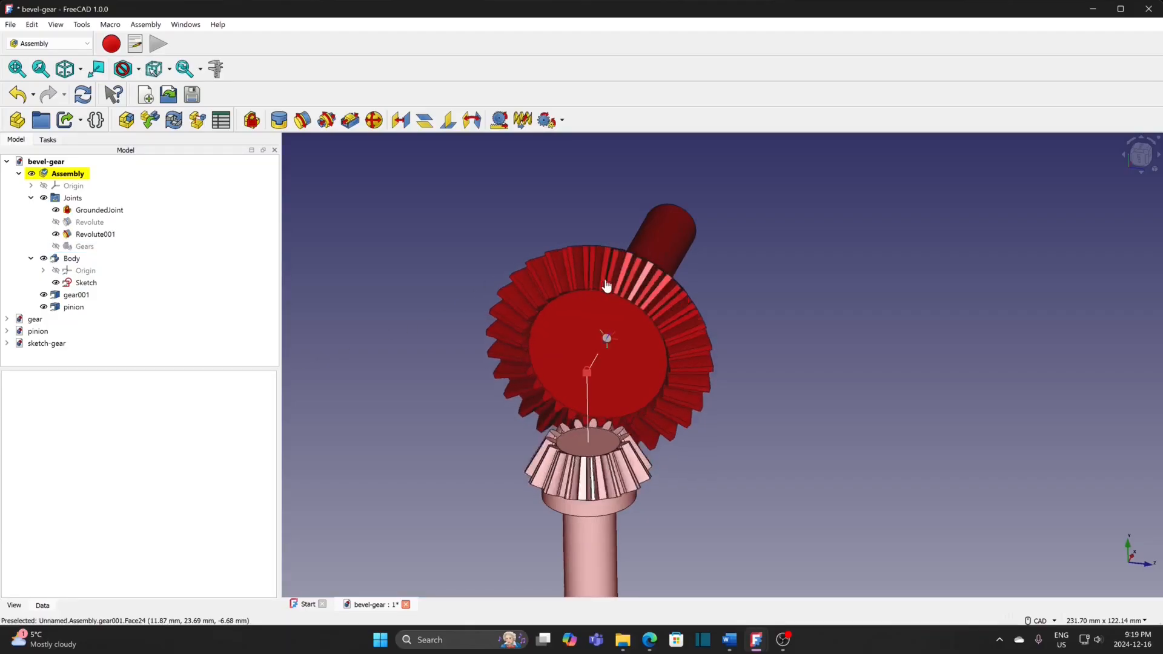
pyautogui.moveTo(606, 285); pyautogui.dragTo(622, 367)
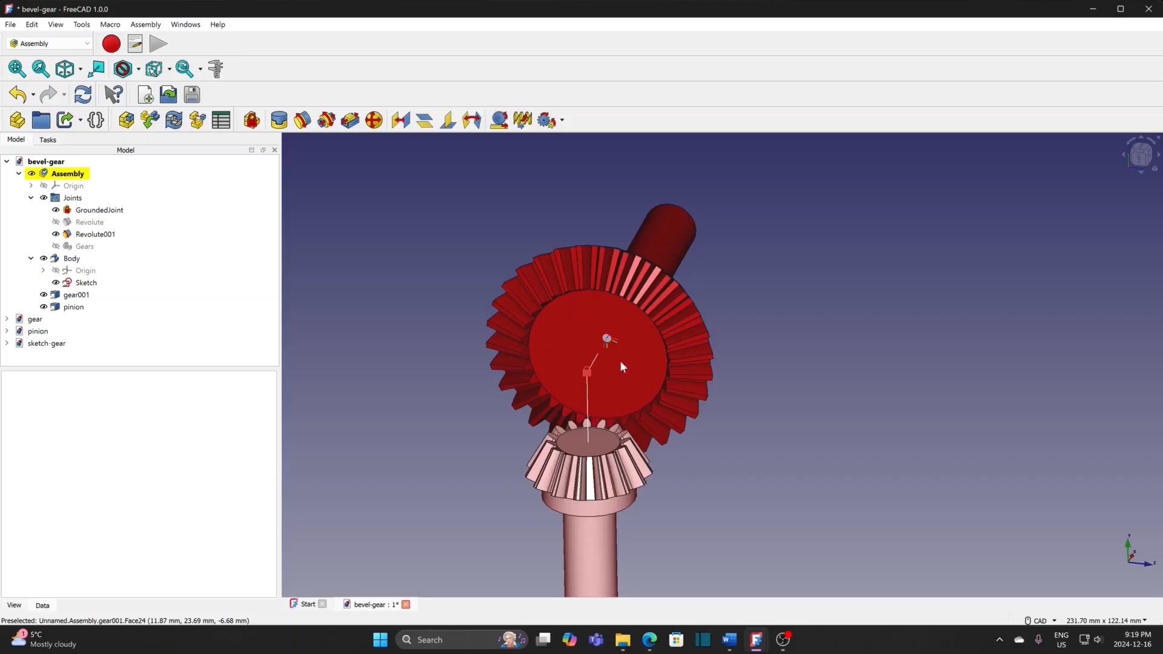
pyautogui.moveTo(550, 279); pyautogui.dragTo(643, 305)
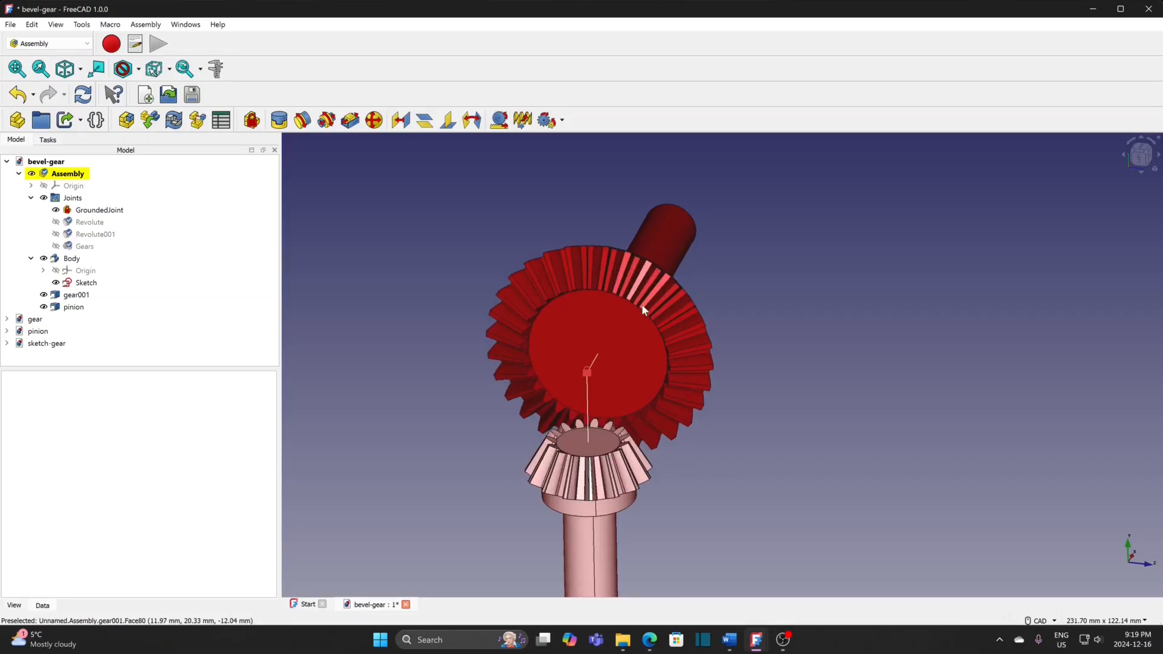
# Test the meshing from an oblique view by turning gear001 and then the pinion.
pyautogui.scroll(3, 688, 467)
pyautogui.scroll(-2, 696, 457)
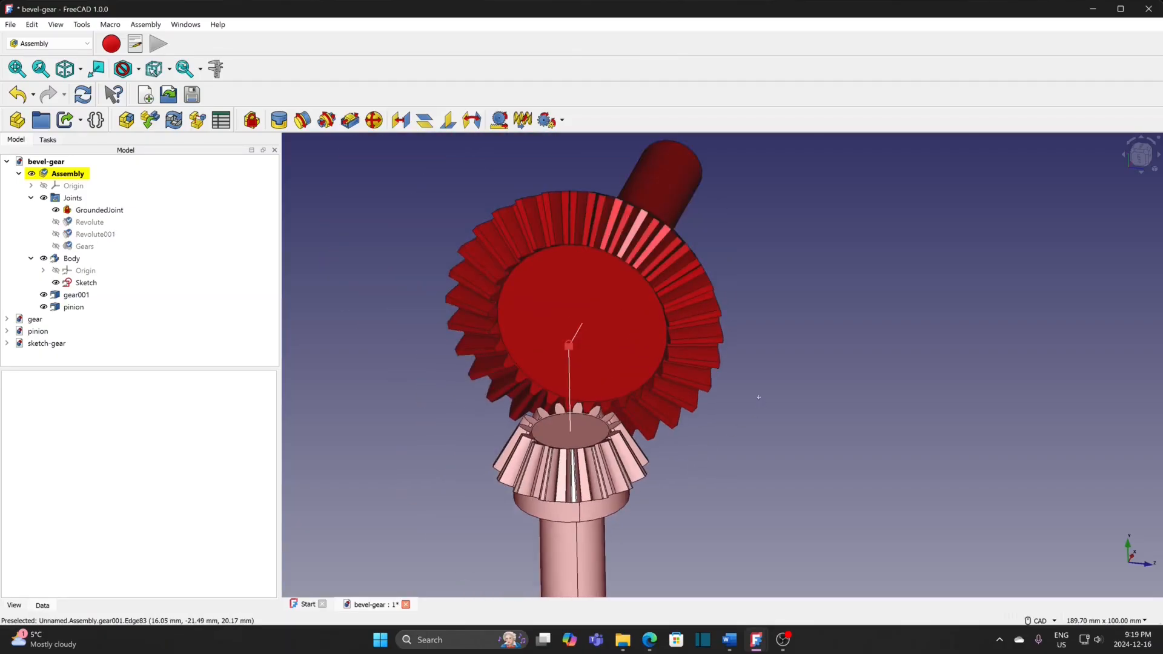
pyautogui.moveTo(758, 398); pyautogui.dragTo(699, 401, button='middle')
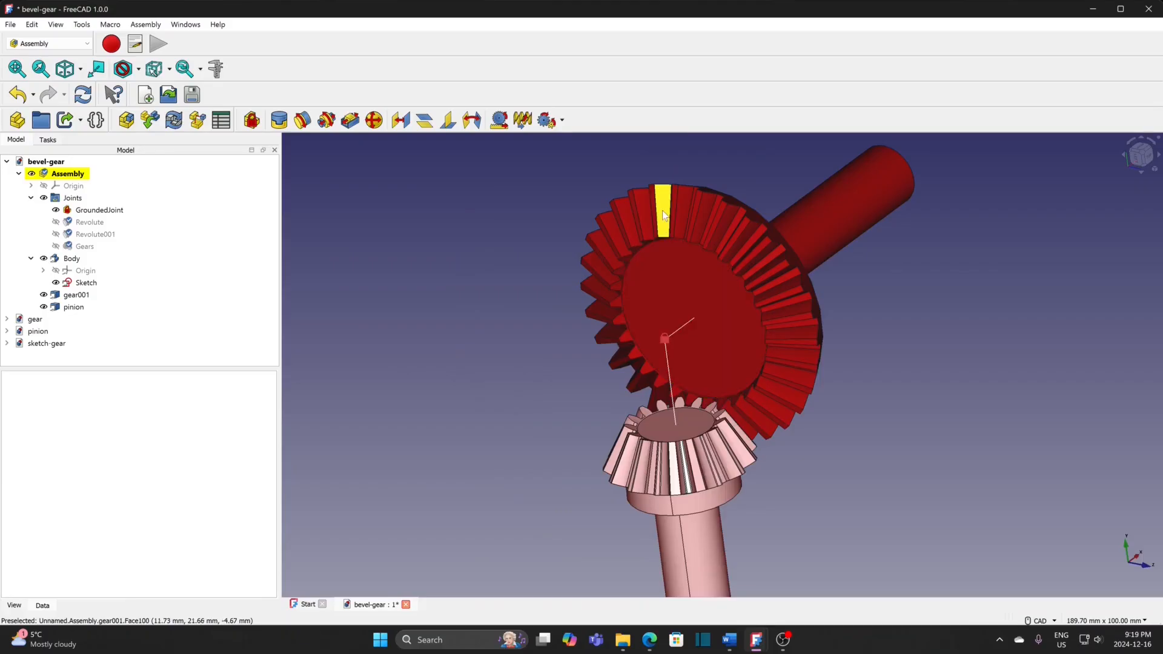
pyautogui.moveTo(665, 215)
pyautogui.mouseDown()
pyautogui.moveTo(717, 260)
pyautogui.moveTo(745, 328)
pyautogui.mouseUp()
pyautogui.moveTo(718, 469)
pyautogui.mouseDown()
pyautogui.moveTo(637, 482)
pyautogui.moveTo(613, 445)
pyautogui.mouseUp()
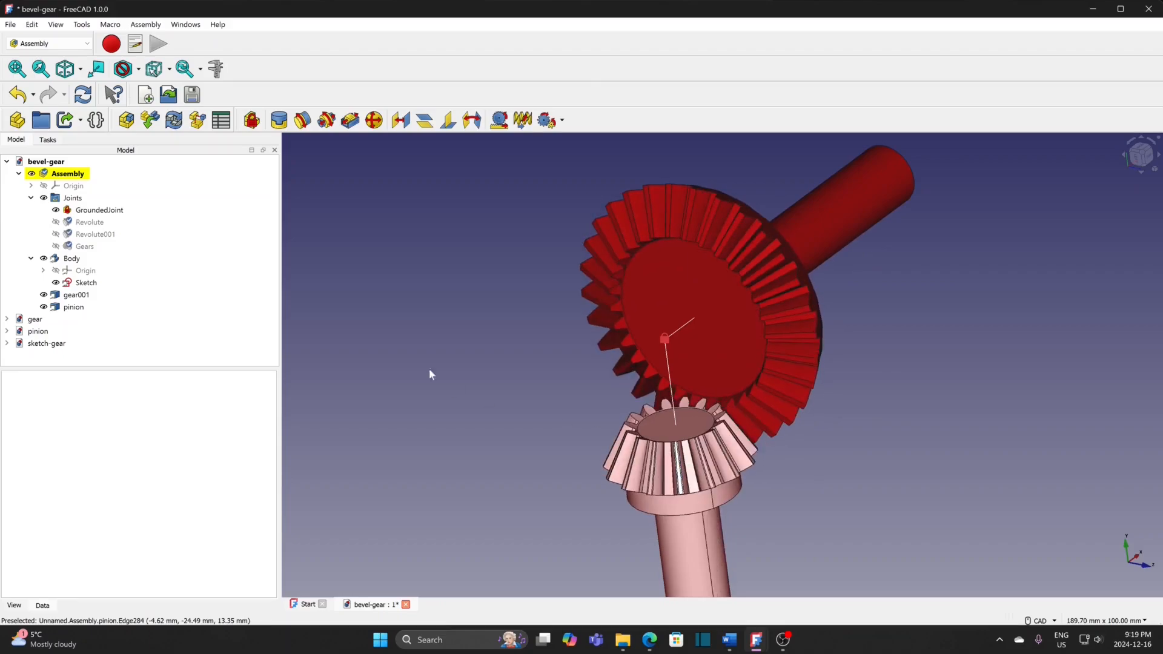
# Hide the grounded sketch in the assembly and view the finished bevel gear pair.
pyautogui.click(89, 284)
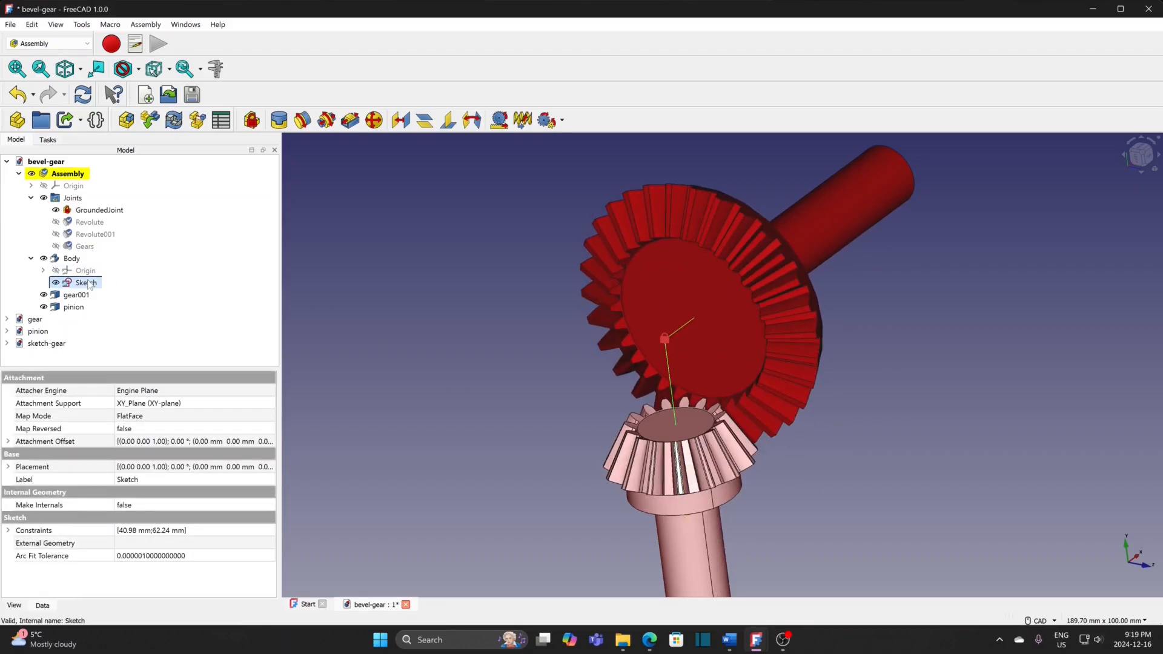
pyautogui.press('space')
pyautogui.scroll(-2, 908, 328)
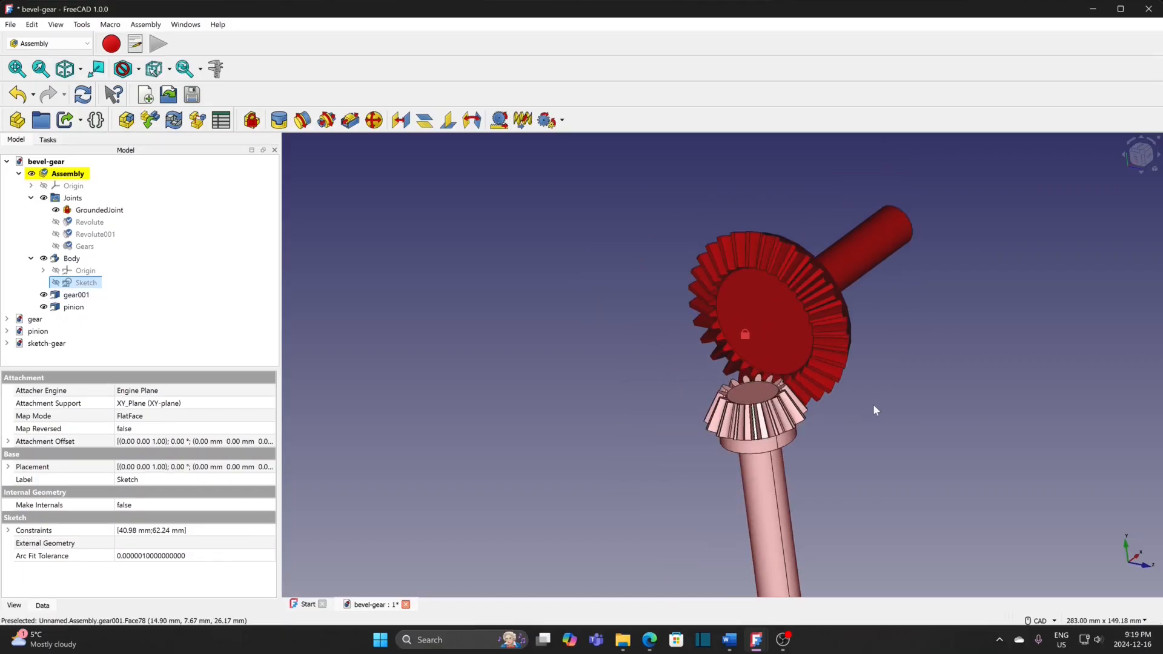
pyautogui.scroll(2, 874, 405)
pyautogui.moveTo(873, 405); pyautogui.dragTo(707, 433, button='middle')
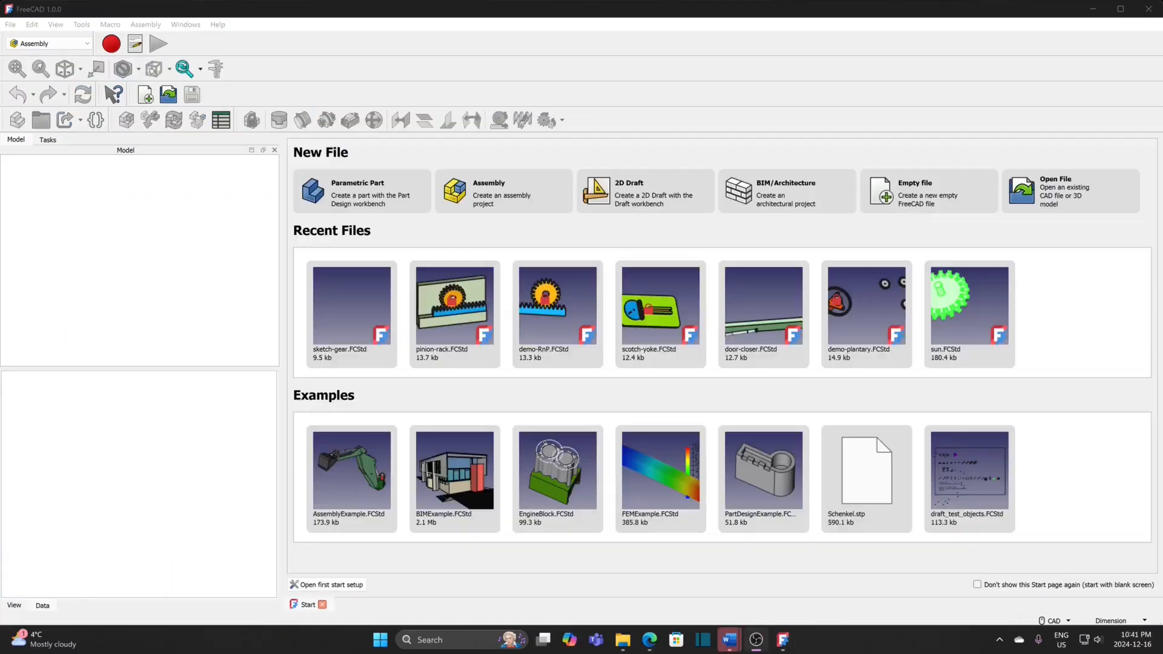
# Create a new document and save it as belt-joint in the 6-demo-belt folder.
pyautogui.click(11, 25)
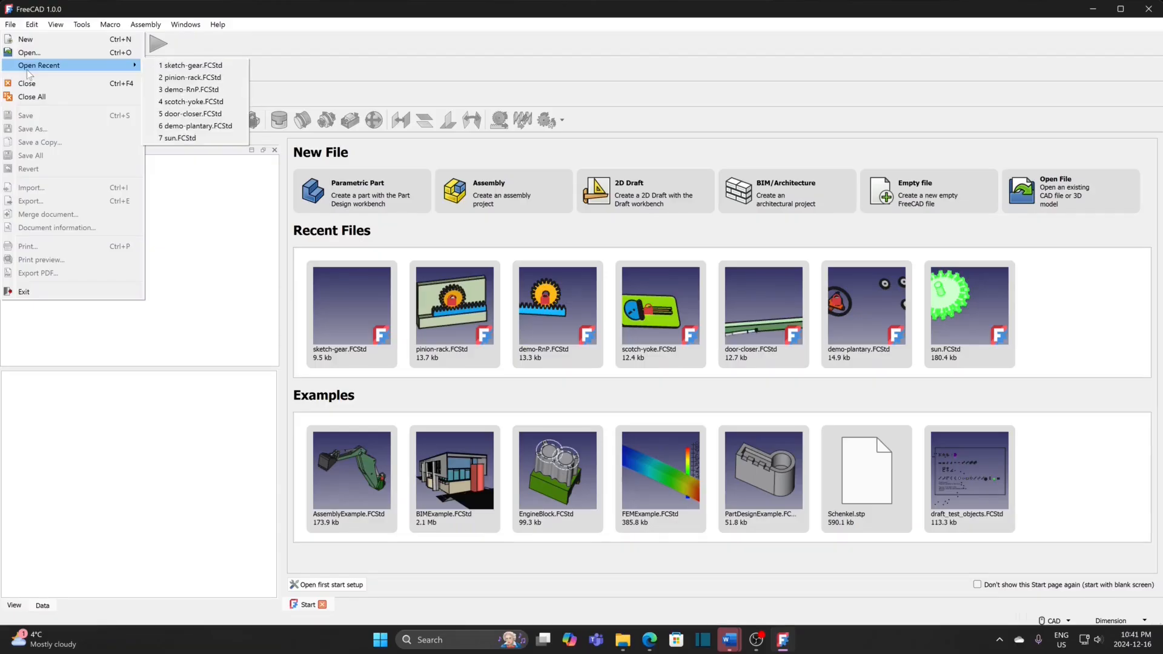
pyautogui.click(25, 39)
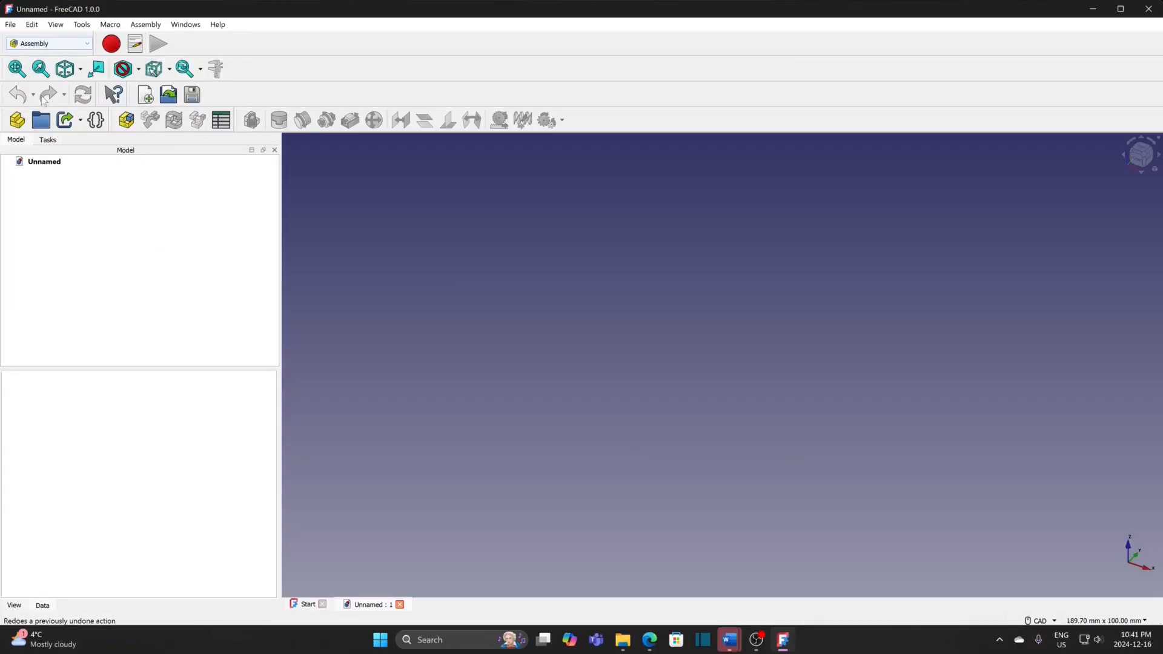
pyautogui.click(10, 24)
pyautogui.click(27, 128)
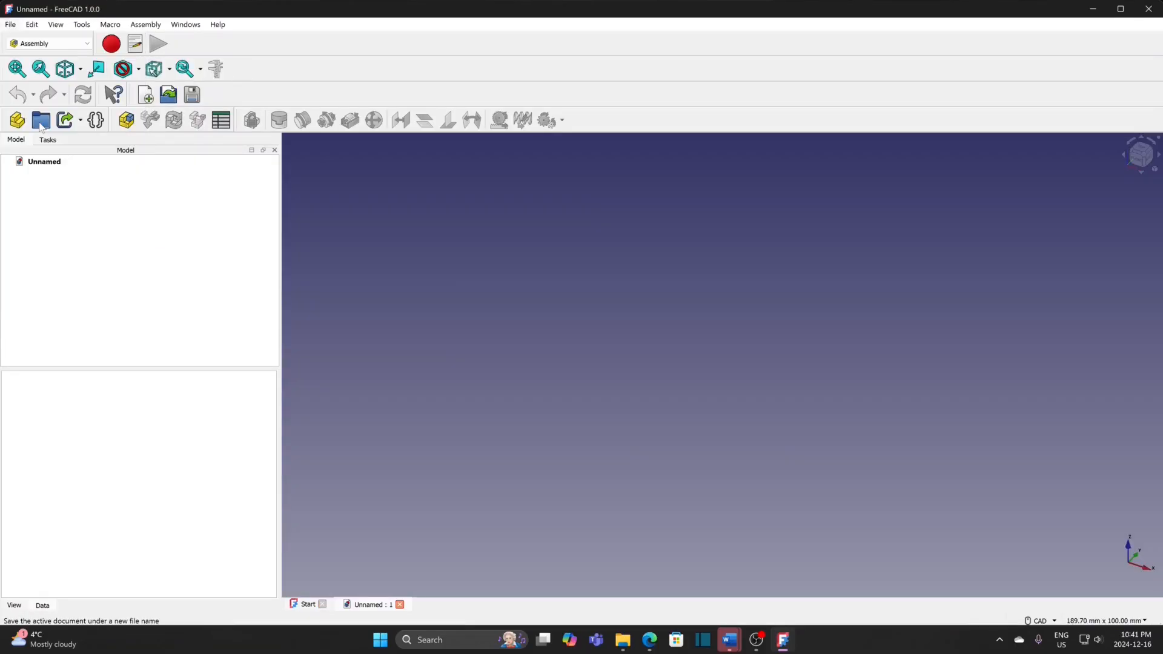
pyautogui.write('bel')
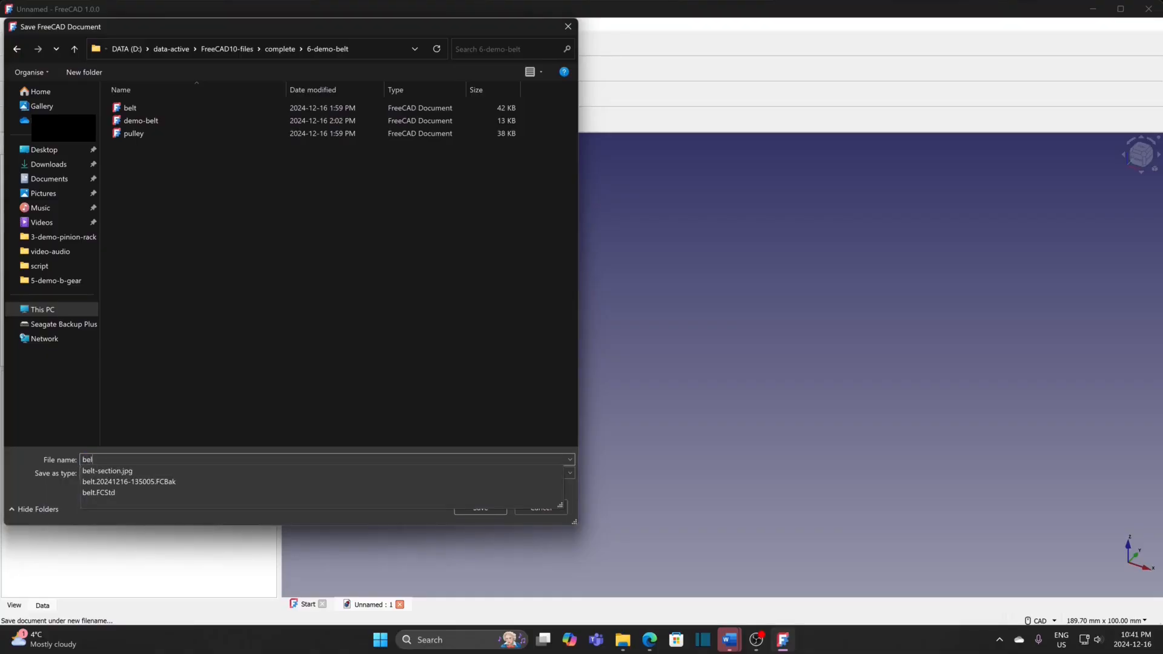
pyautogui.write('t-joint')
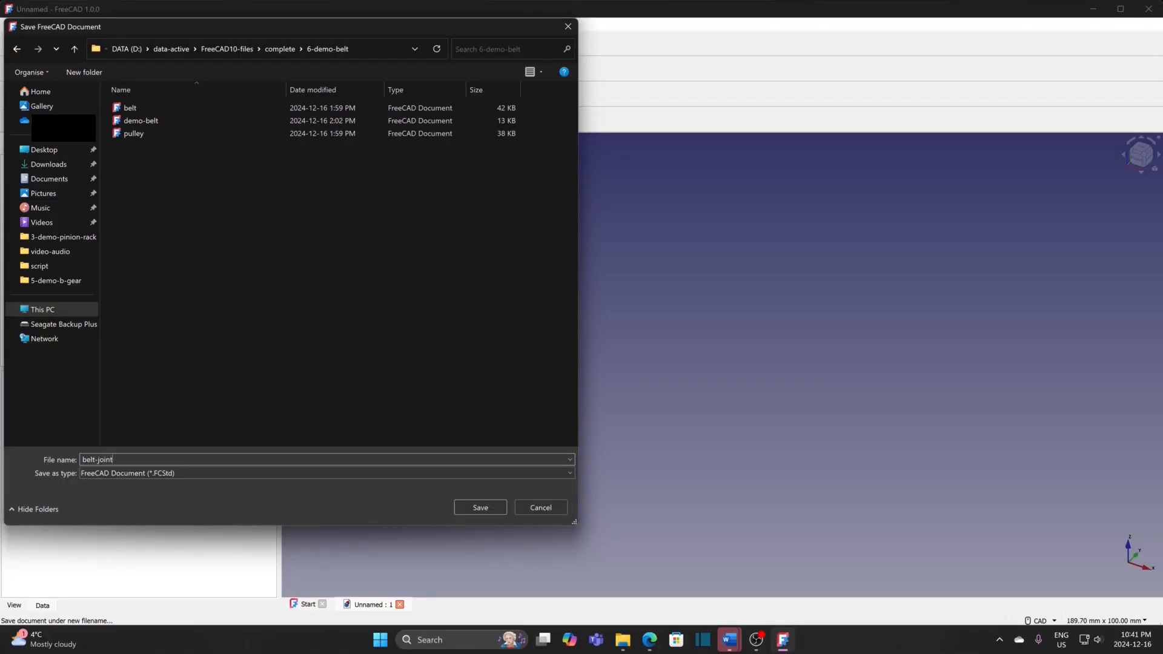
pyautogui.press('Return')
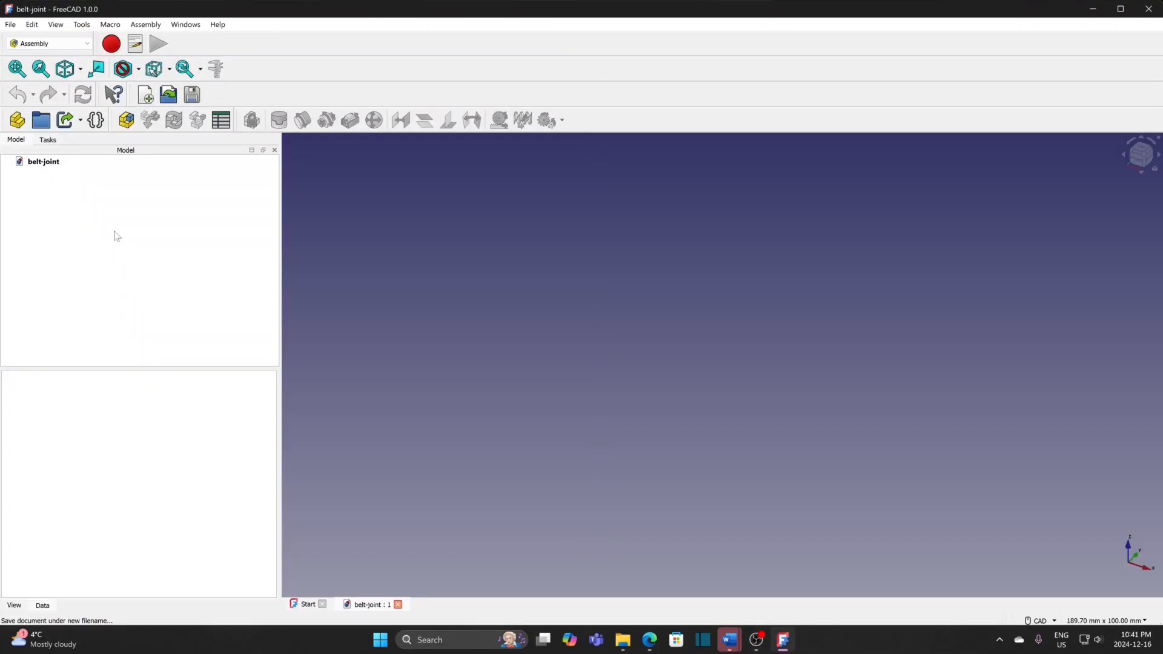
# Create an assembly in belt-joint and load the belt and pulley files as sources for inserting components.
pyautogui.click(47, 162)
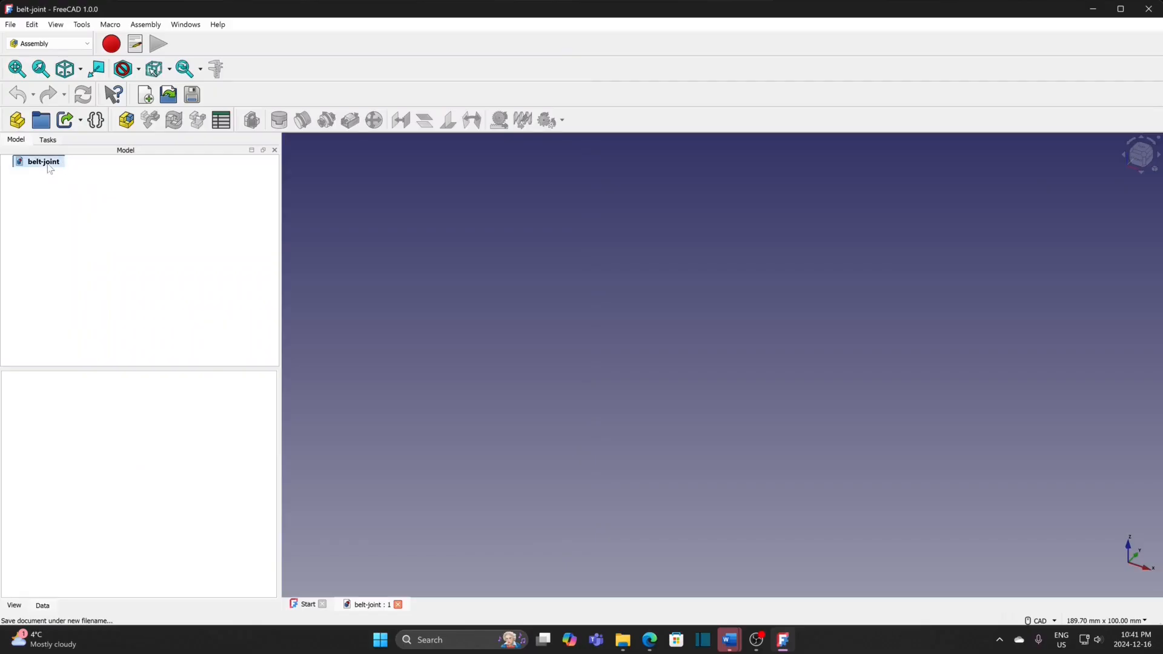
pyautogui.click(126, 120)
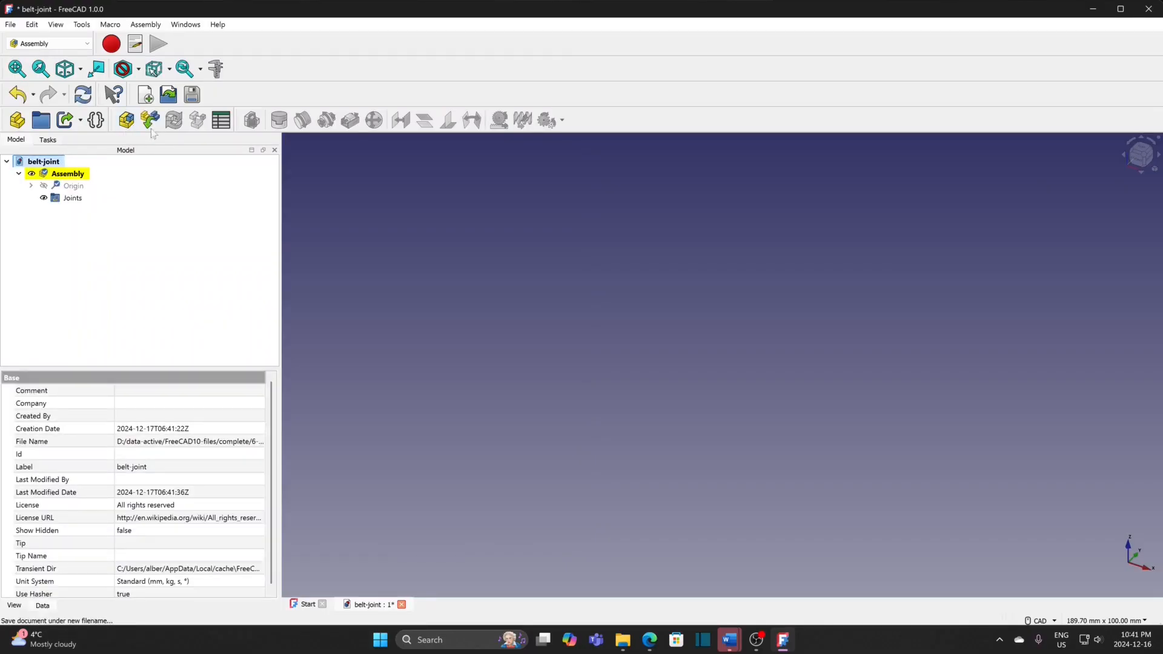
pyautogui.click(153, 124)
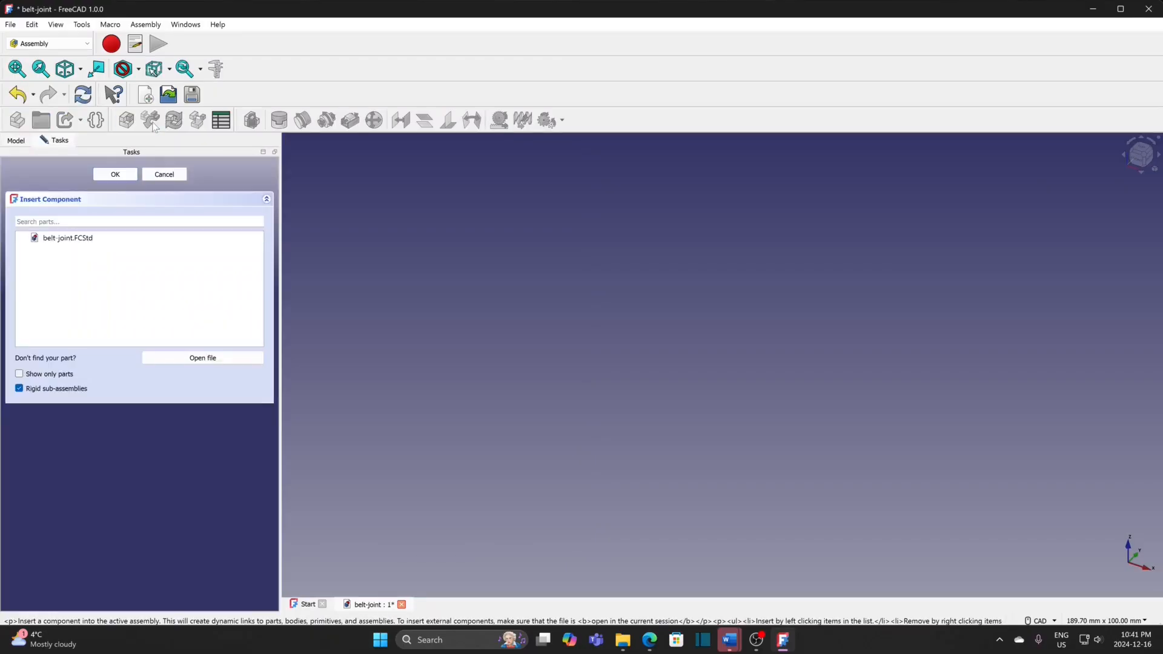
pyautogui.click(182, 358)
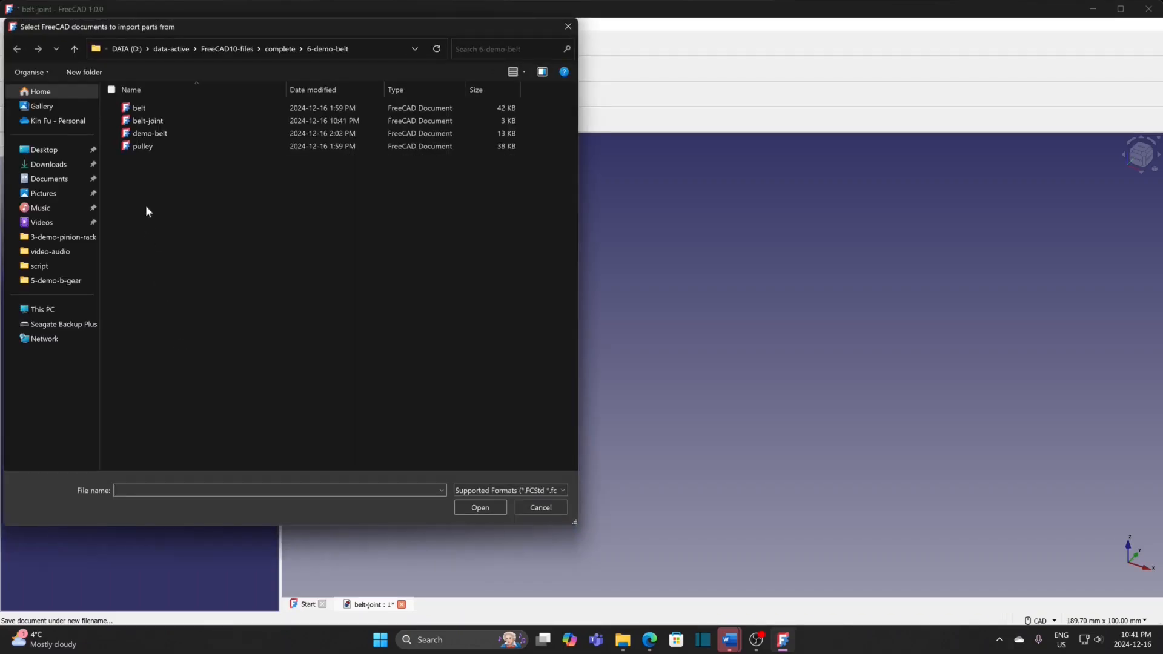
pyautogui.click(141, 110)
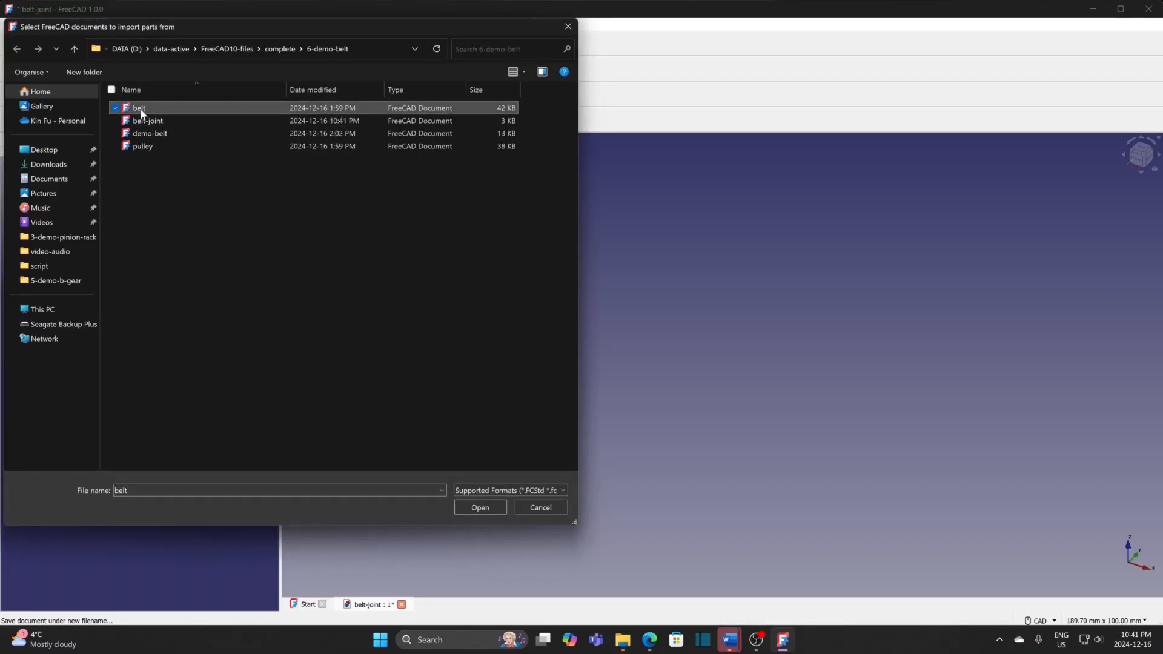
pyautogui.keyDown('ctrl'); pyautogui.click(146, 147); pyautogui.keyUp('ctrl')
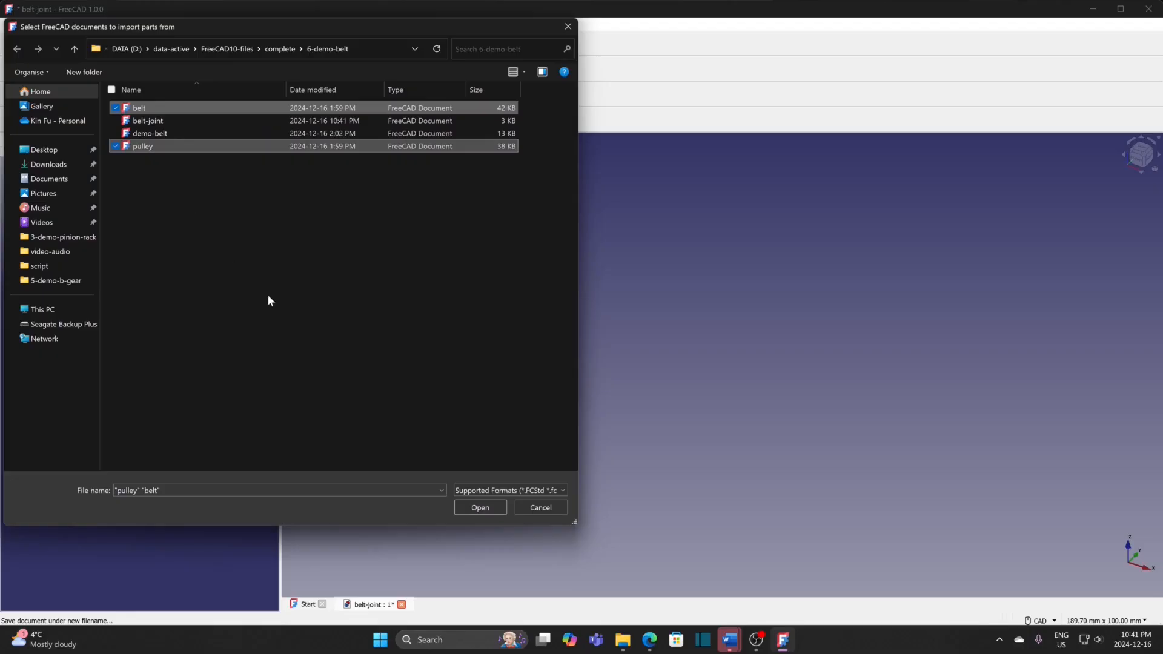
pyautogui.click(476, 507)
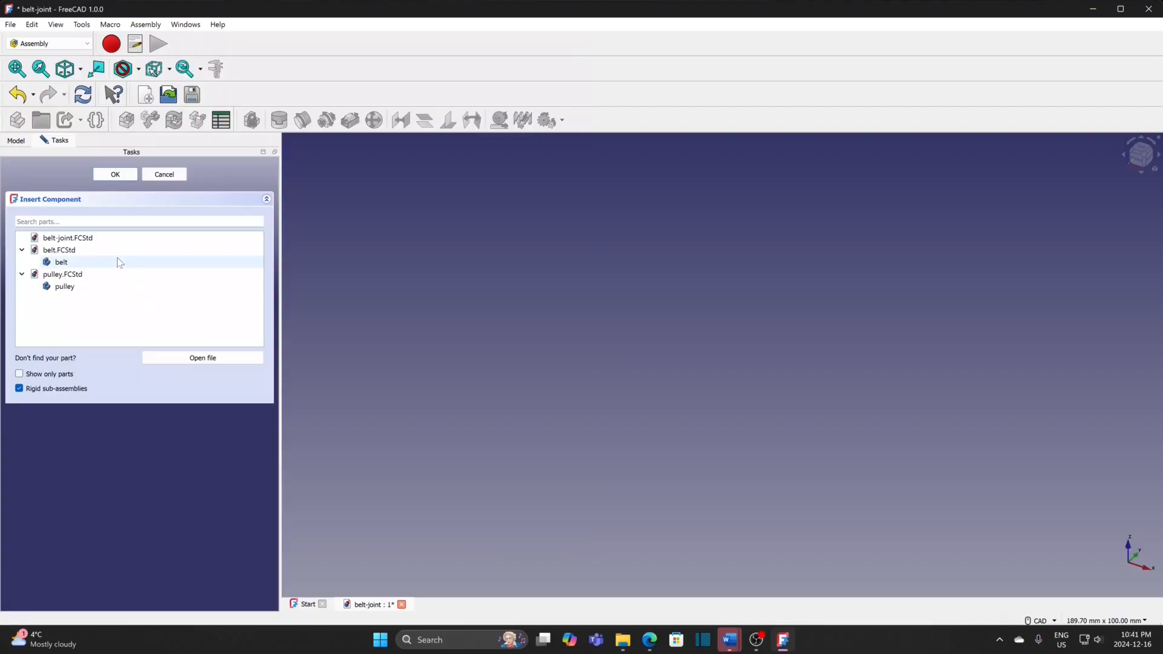
# Insert the belt as the grounded part plus two copies of the pulley, and accept the components.
pyautogui.click(73, 264)
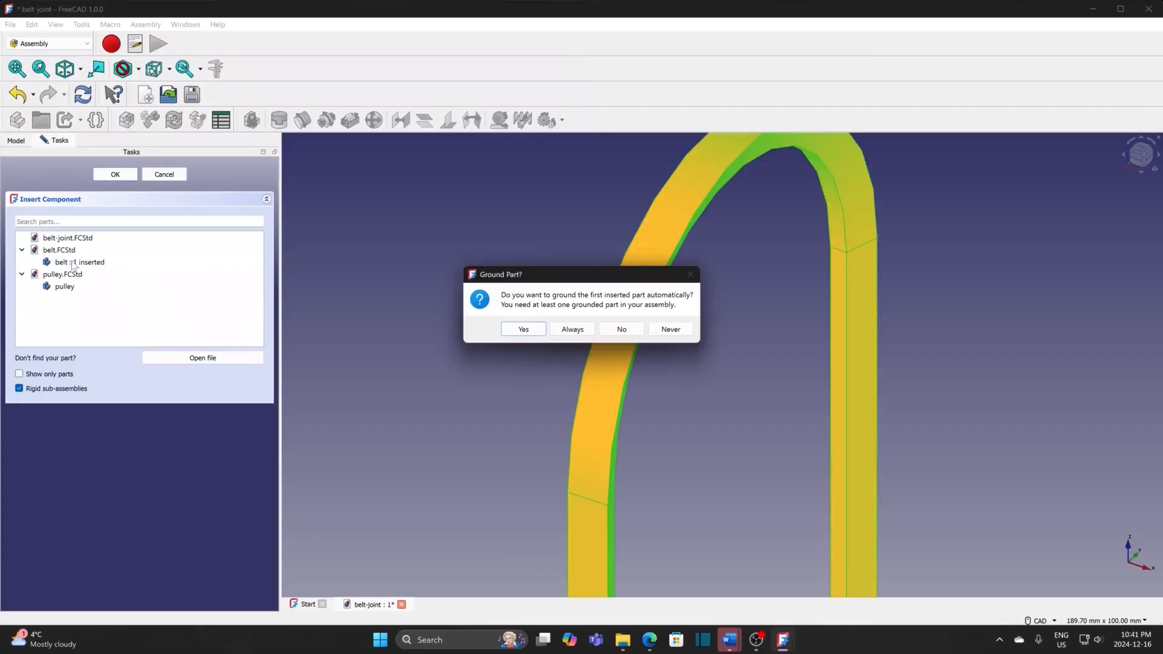
pyautogui.click(521, 330)
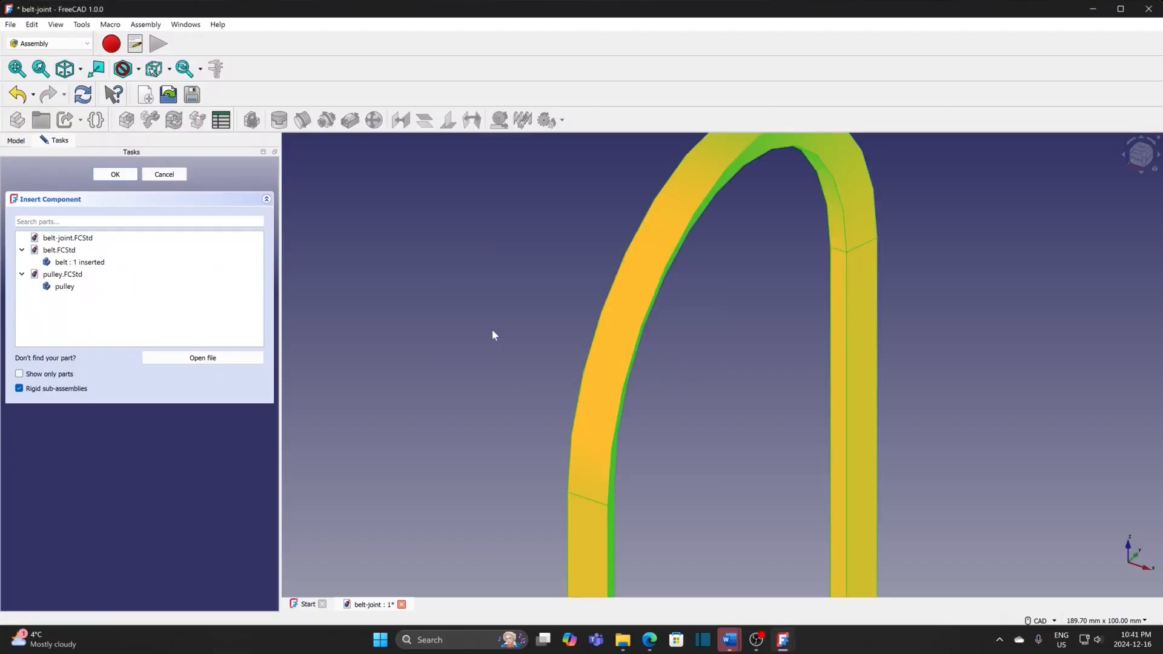
pyautogui.click(66, 288)
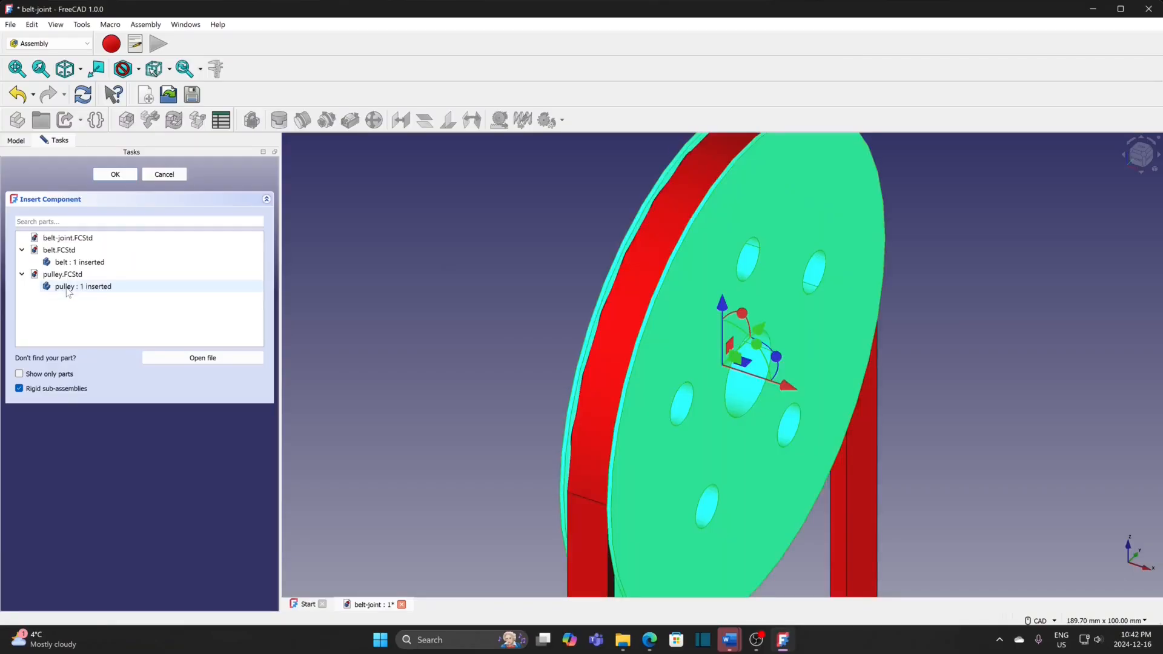
pyautogui.click(67, 287)
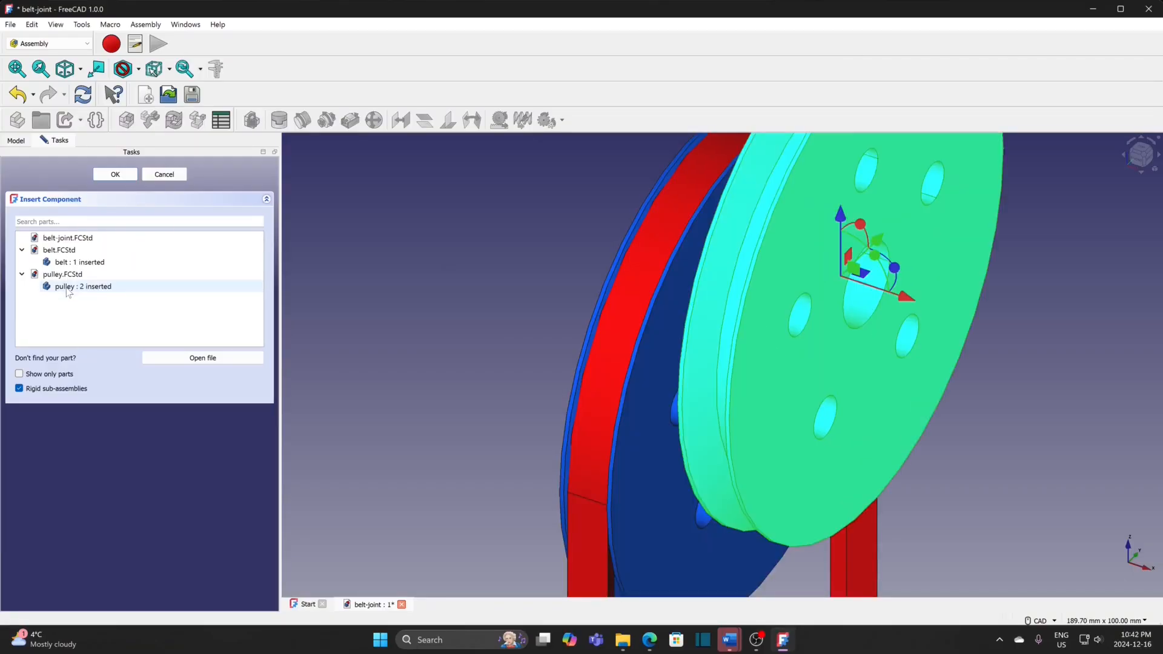
pyautogui.click(115, 175)
# Hide the DatumLine inside the belt source document's body.
pyautogui.scroll(-5, 566, 235)
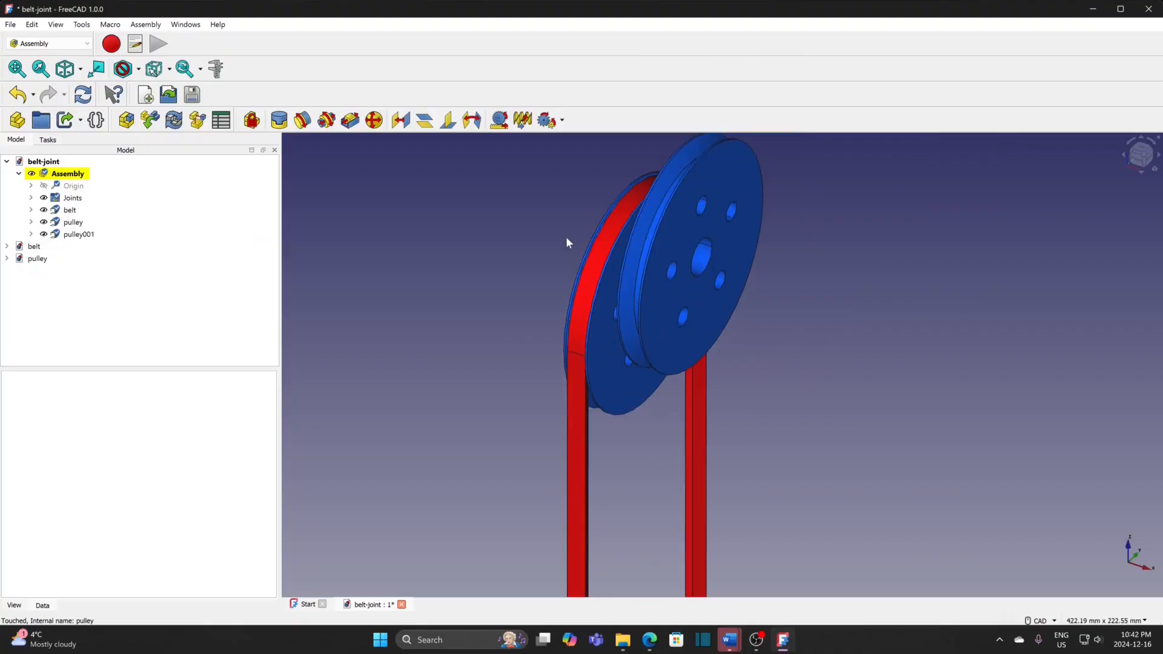
pyautogui.scroll(-3, 526, 259)
pyautogui.scroll(-3, 715, 276)
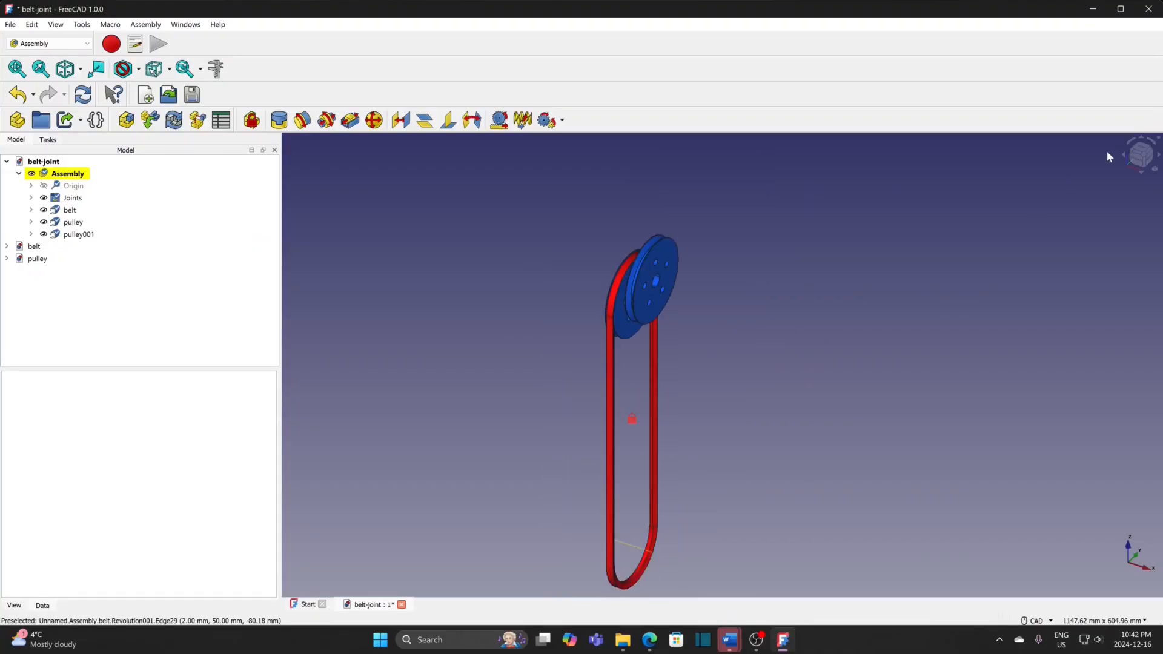
pyautogui.click(1128, 144)
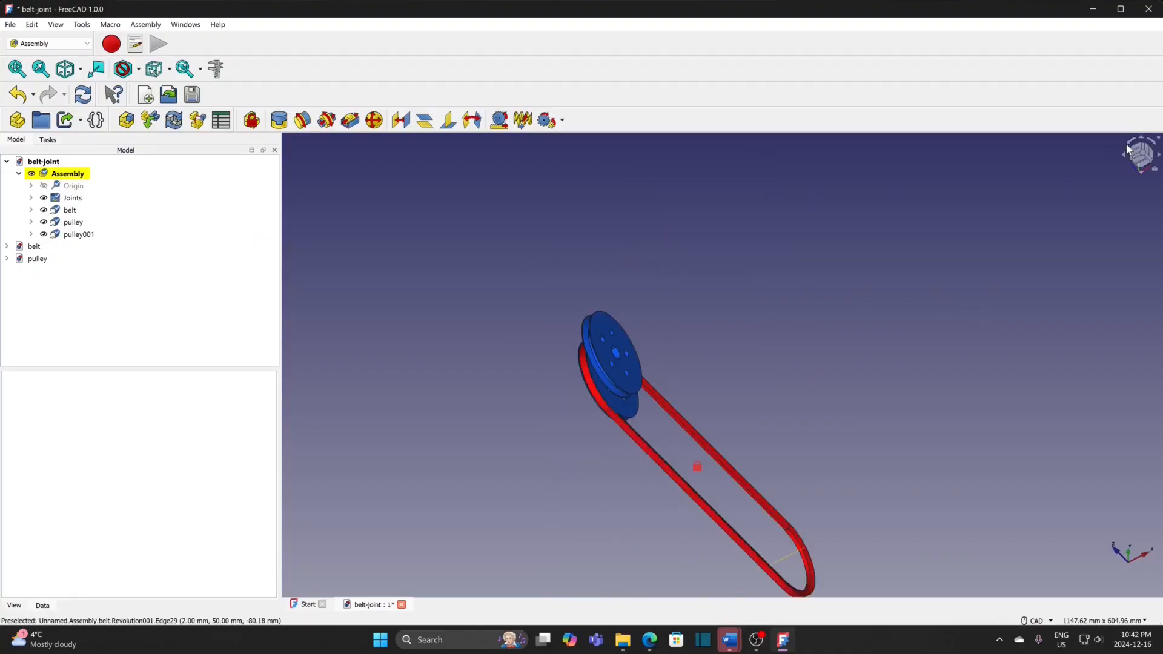
pyautogui.click(1128, 145)
pyautogui.moveTo(743, 315); pyautogui.dragTo(560, 491, button='middle')
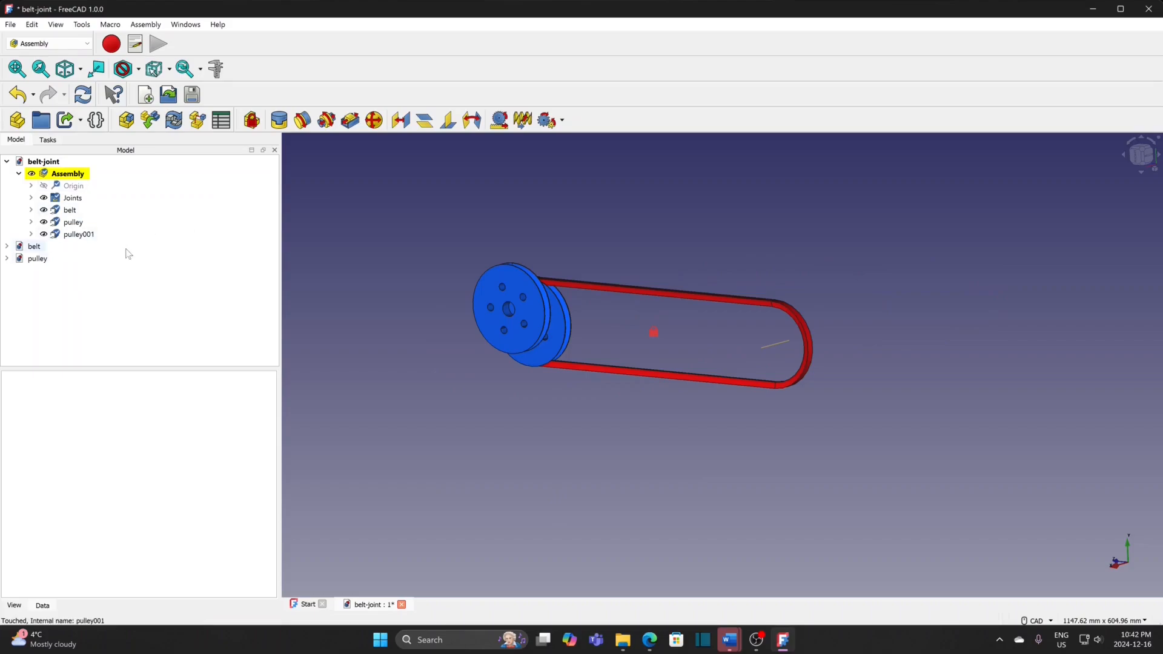
pyautogui.click(7, 259)
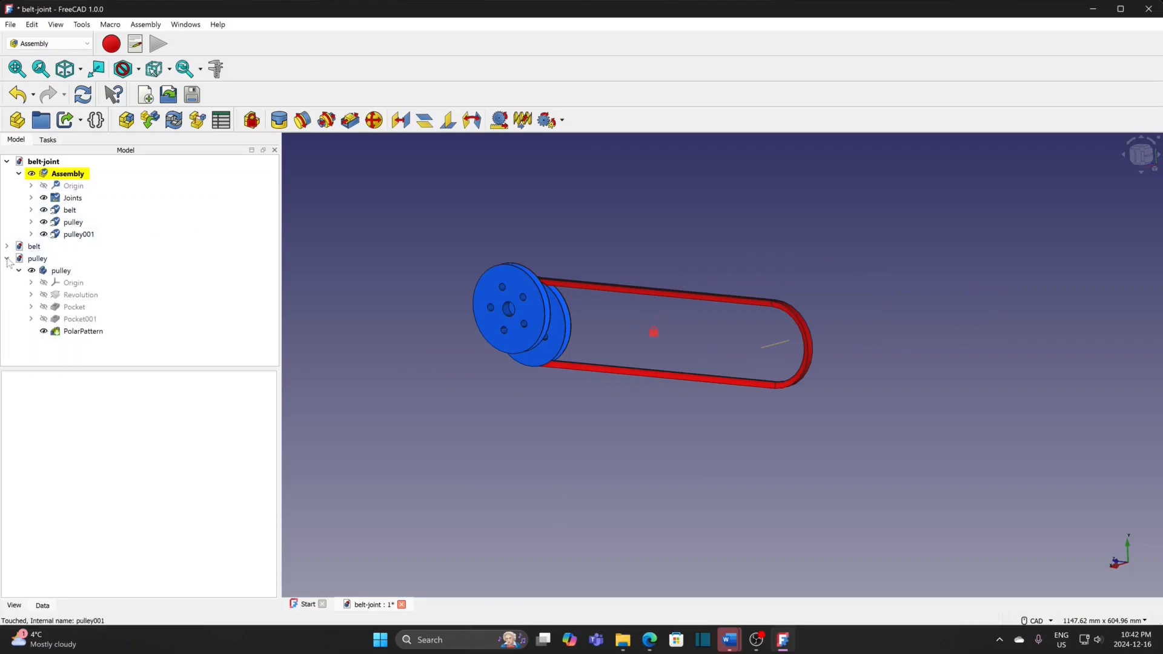
pyautogui.click(7, 247)
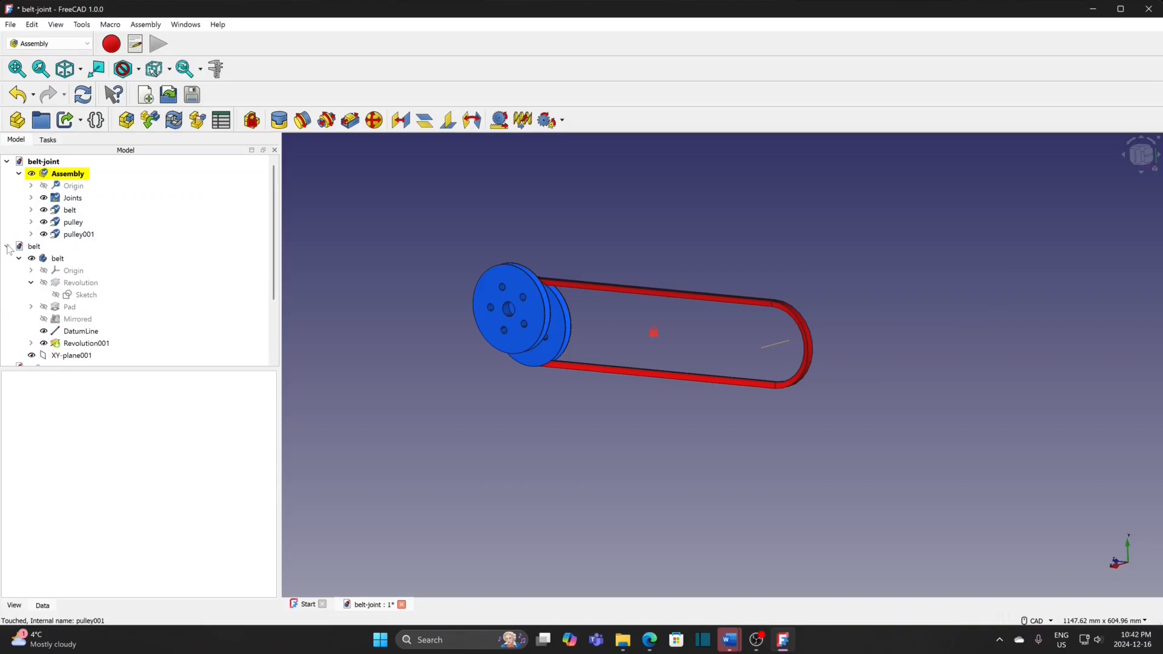
pyautogui.click(80, 331)
pyautogui.click(44, 331)
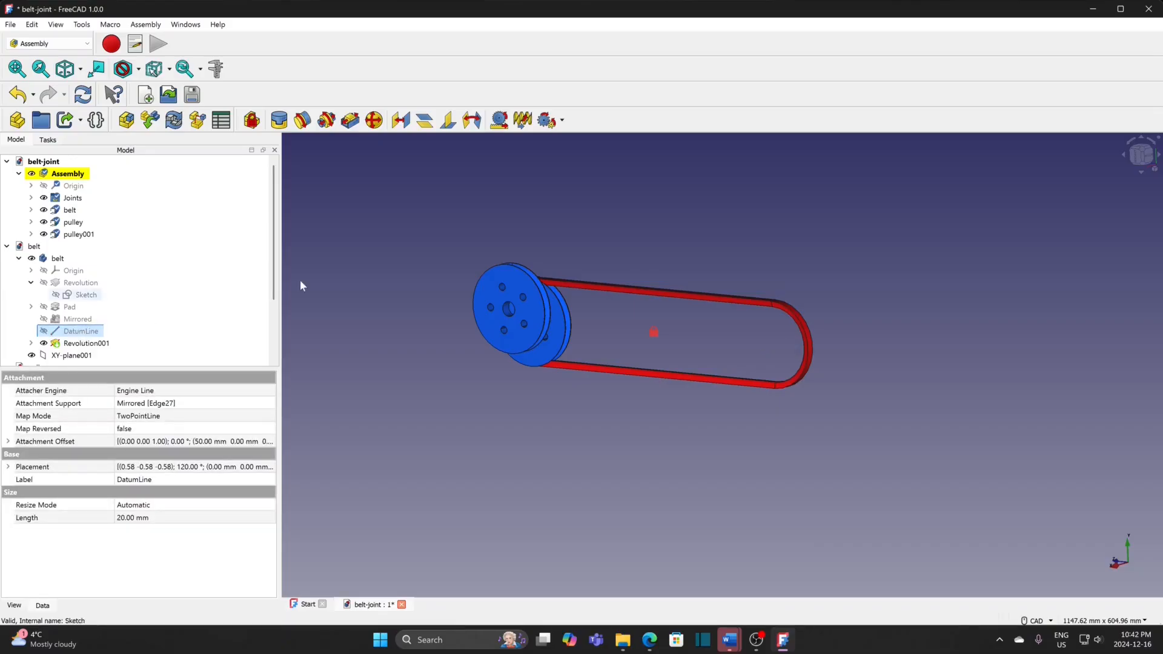
pyautogui.click(8, 246)
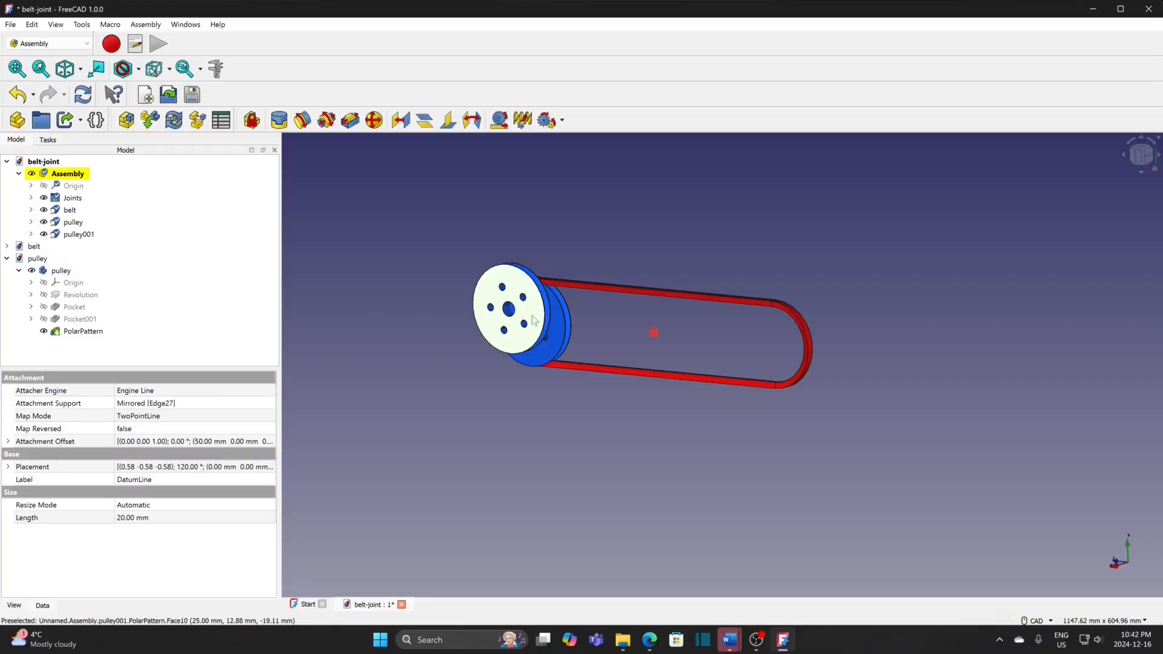
# Move both pulleys clear of the belt, pulley001 below it and the other one above its far end.
pyautogui.moveTo(533, 317); pyautogui.dragTo(782, 223)
pyautogui.moveTo(543, 344); pyautogui.dragTo(621, 459)
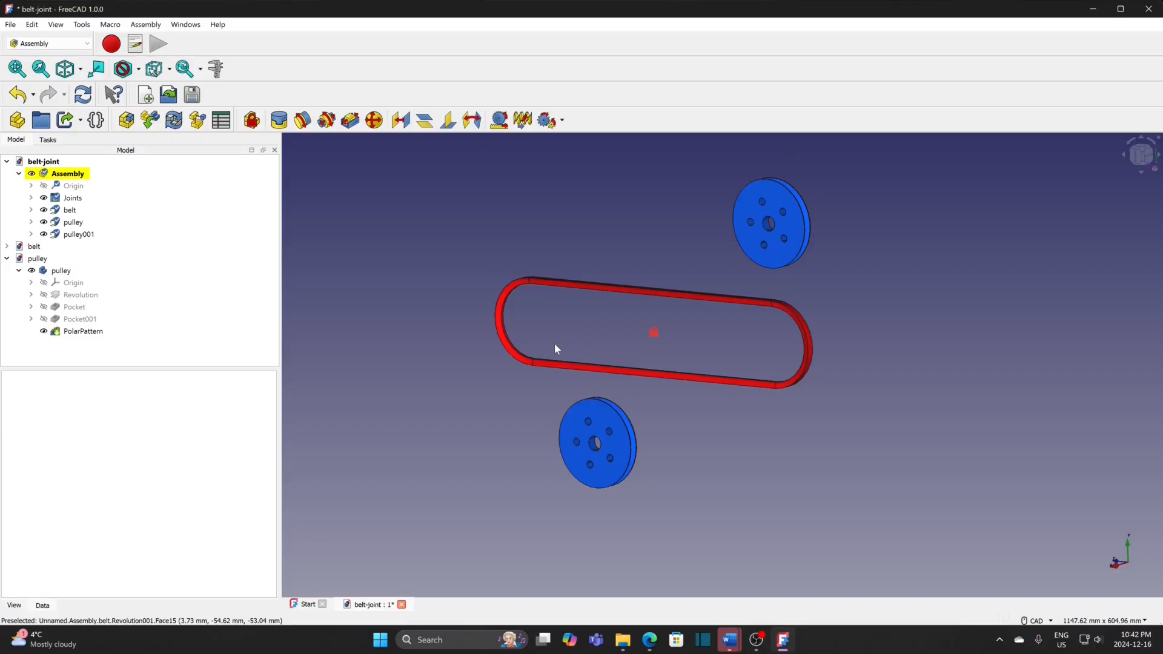
pyautogui.scroll(1, 595, 328)
pyautogui.scroll(1, 594, 329)
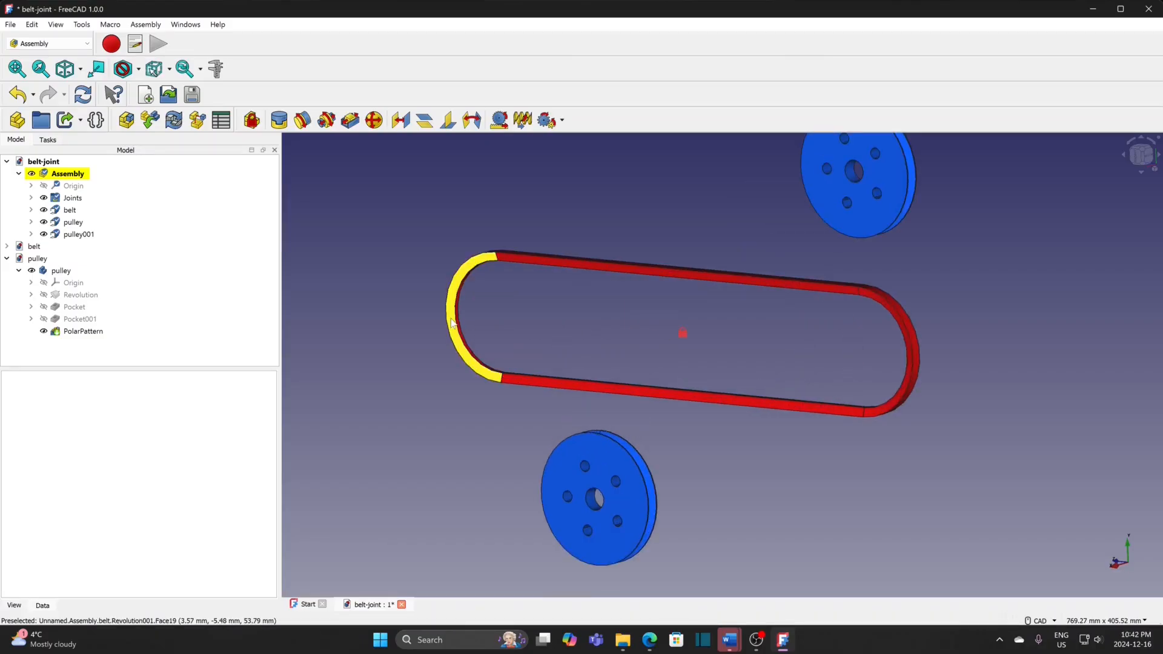
pyautogui.moveTo(603, 447); pyautogui.dragTo(596, 451)
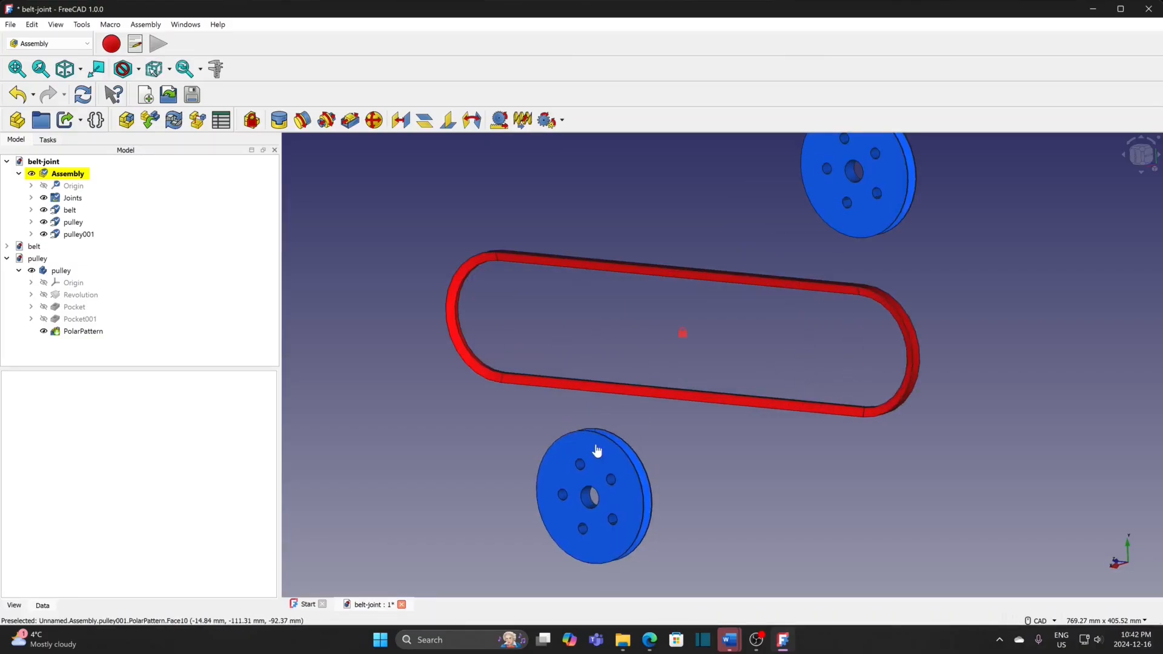
# Bring pulley001 near the belt's end and join its groove face to the belt's inner curved face with a Revolute joint at 0.00 mm offset.
pyautogui.moveTo(667, 444); pyautogui.dragTo(713, 488, button='middle')
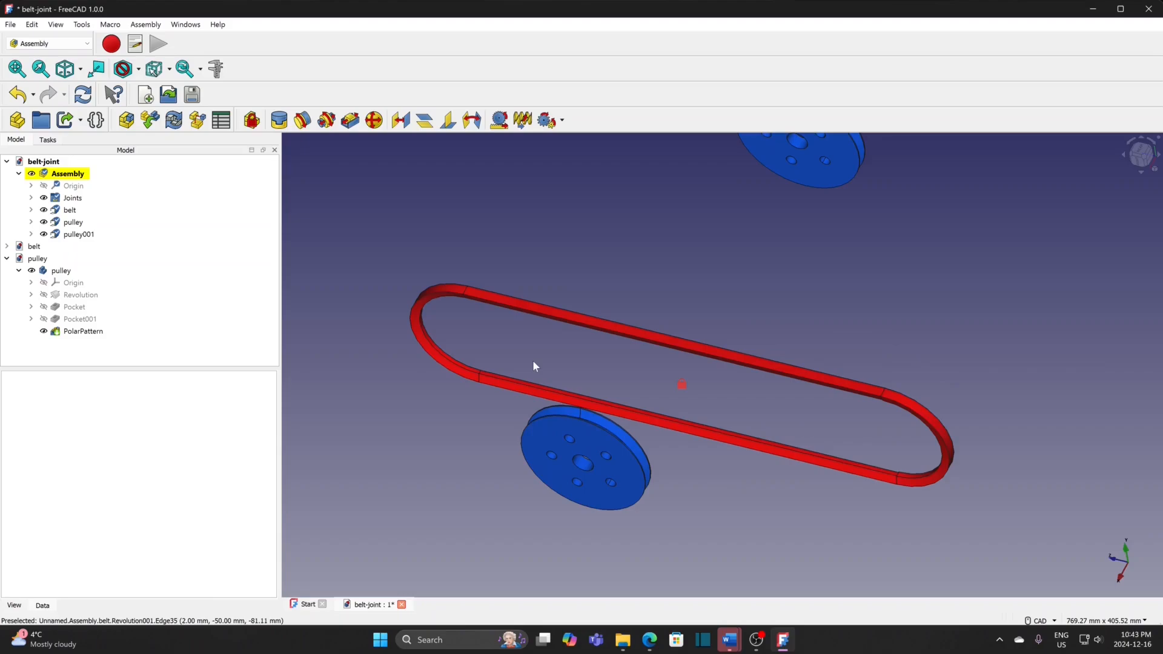
pyautogui.moveTo(534, 366); pyautogui.dragTo(598, 448, button='middle')
pyautogui.moveTo(597, 448); pyautogui.dragTo(506, 376)
pyautogui.moveTo(509, 358); pyautogui.dragTo(479, 344, button='middle')
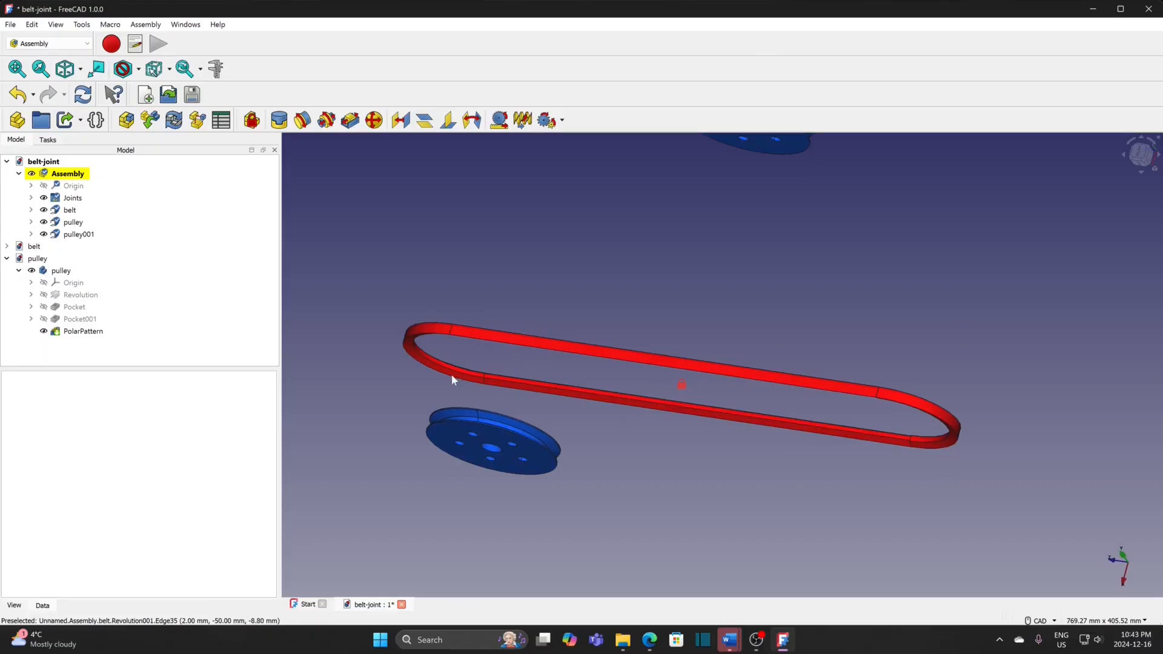
pyautogui.click(432, 360)
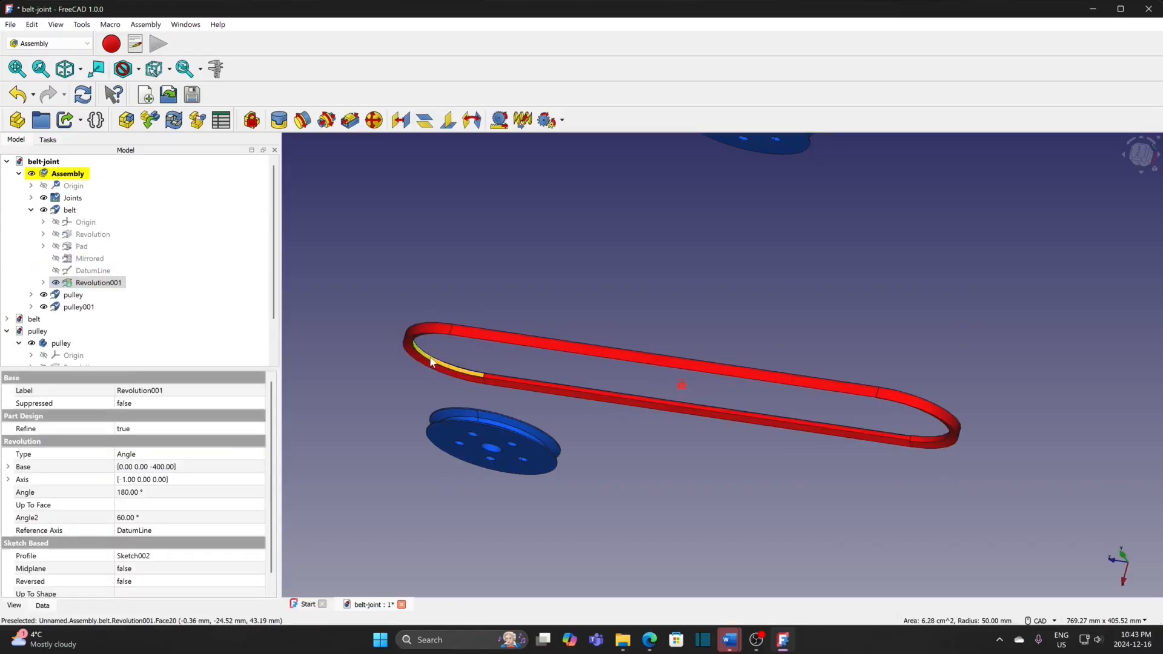
pyautogui.keyDown('ctrl'); pyautogui.click(496, 426); pyautogui.keyUp('ctrl')
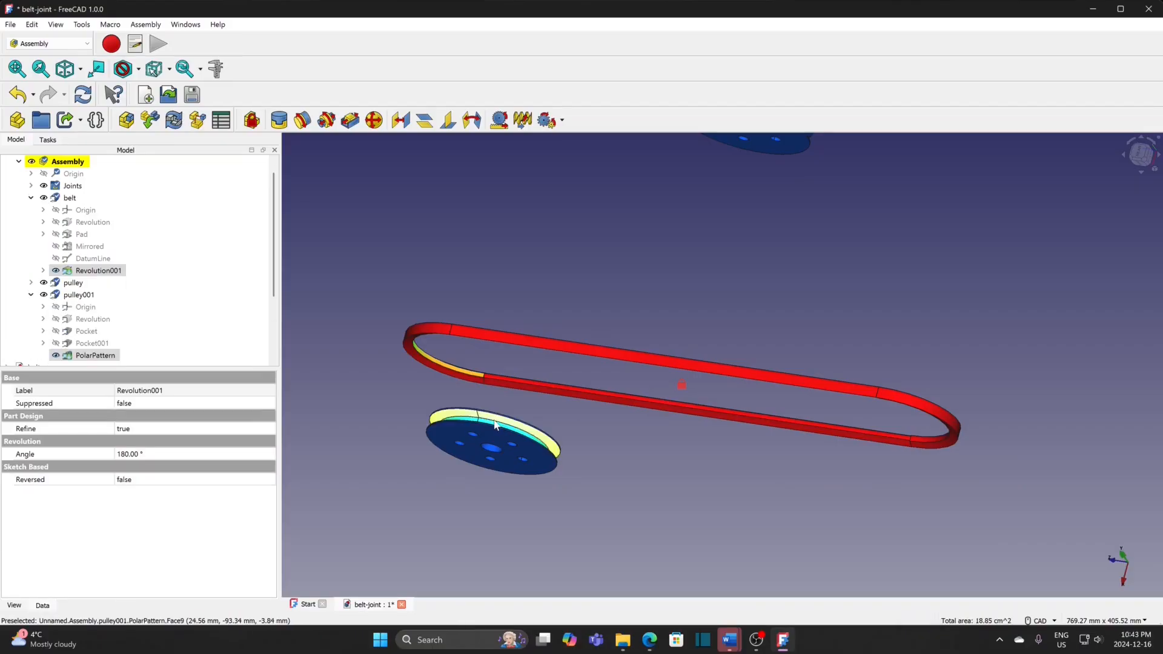
pyautogui.click(303, 119)
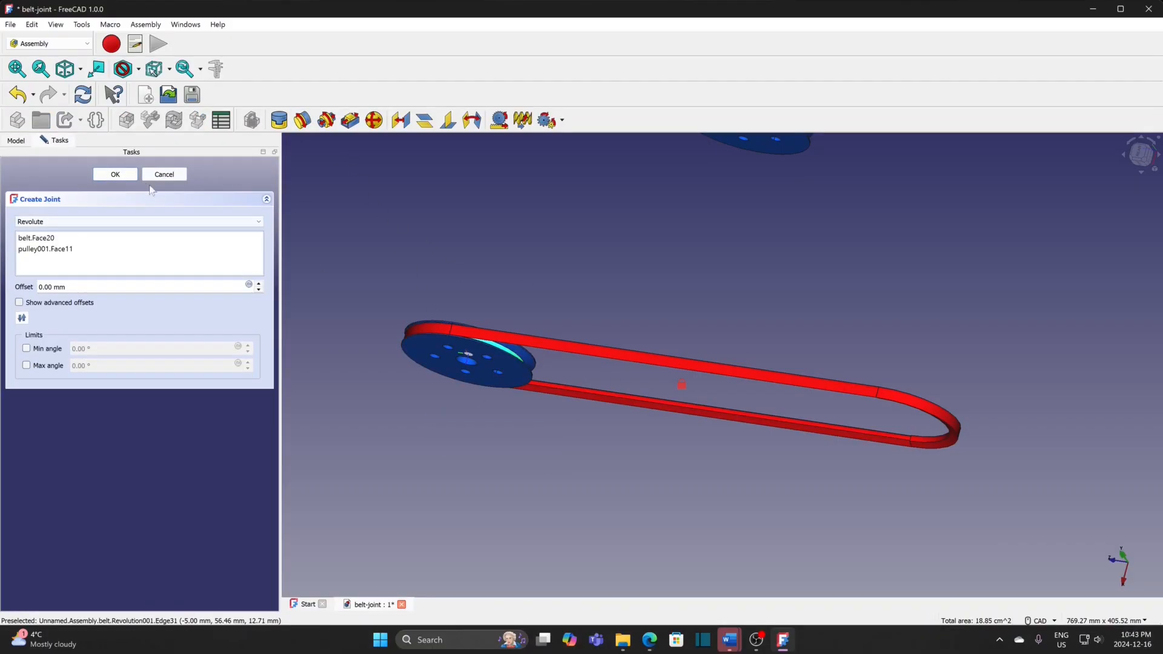
pyautogui.click(115, 175)
# Check edge-on how pulley001 sits within the width of the belt.
pyautogui.moveTo(399, 245); pyautogui.dragTo(398, 292, button='middle')
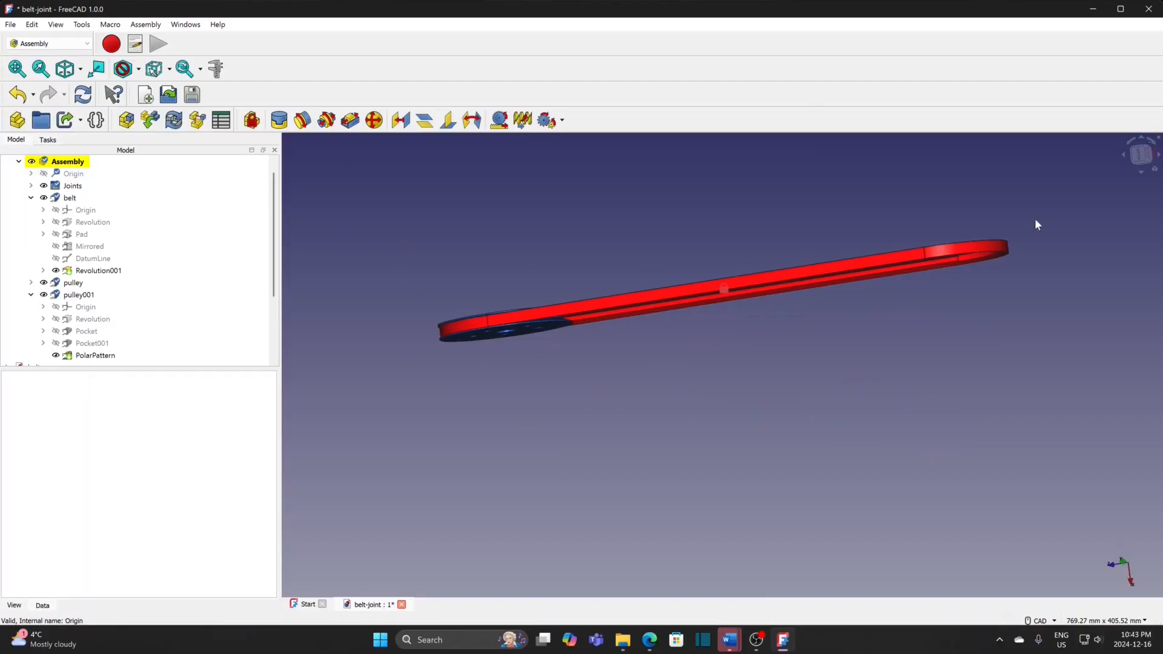
pyautogui.click(1141, 155)
pyautogui.scroll(2, 580, 324)
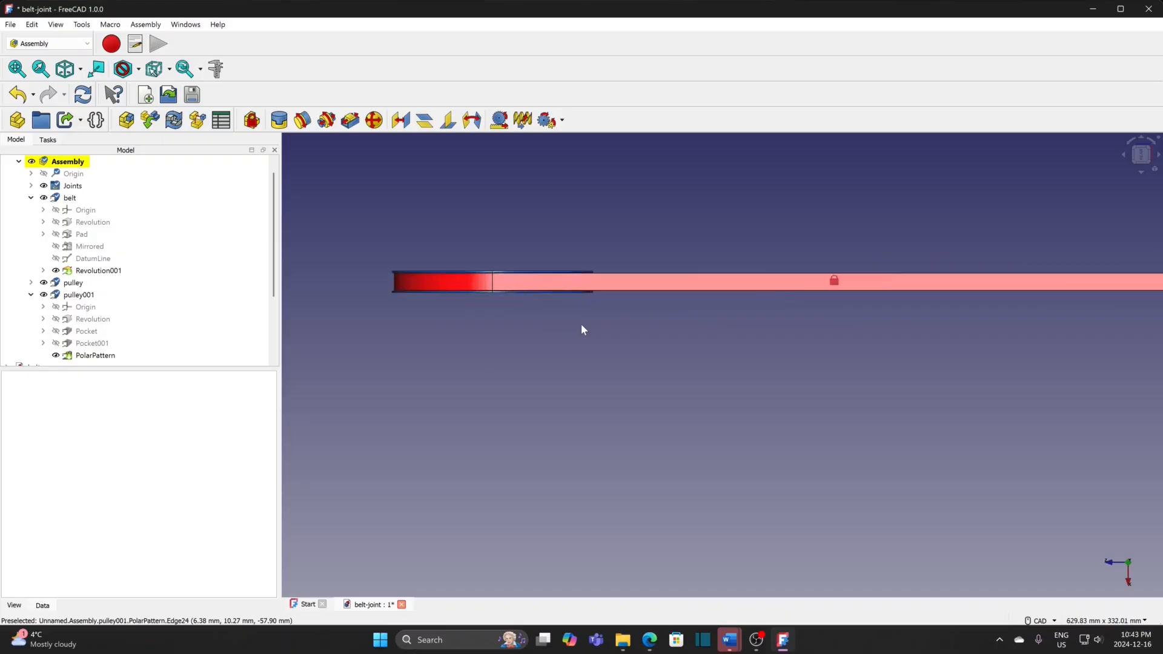
# Move the unattached pulley next to the free curved end of the belt.
pyautogui.scroll(-4, 579, 321)
pyautogui.moveTo(772, 391); pyautogui.dragTo(720, 392, button='middle')
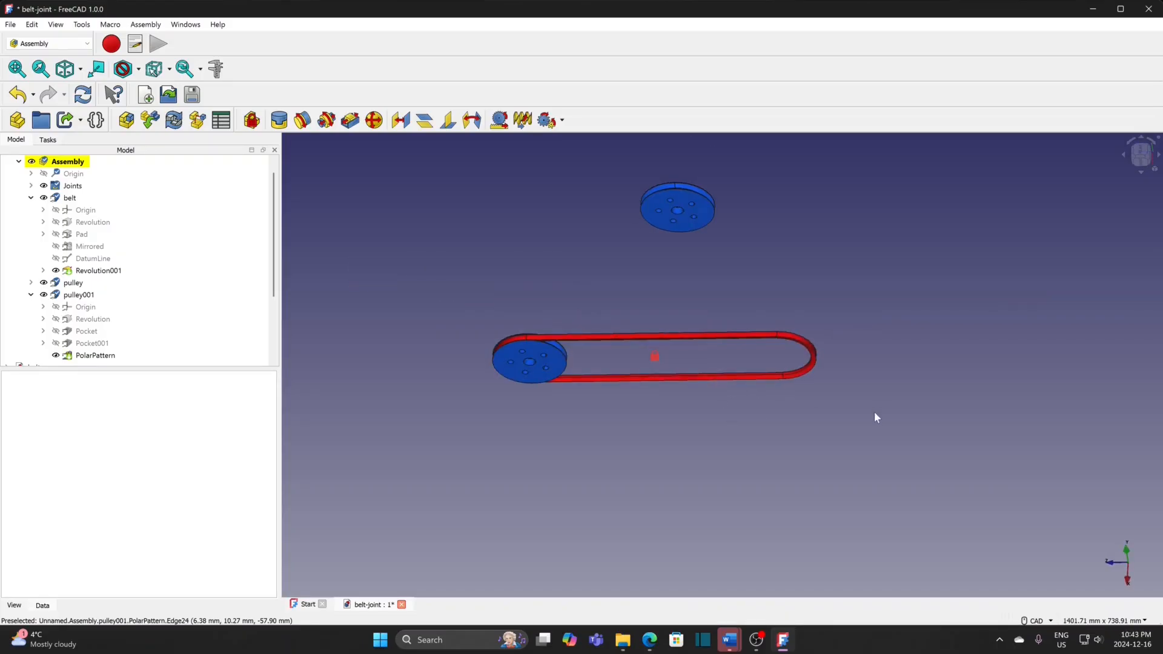
pyautogui.moveTo(874, 414); pyautogui.dragTo(804, 451, button='middle')
pyautogui.scroll(4, 719, 423)
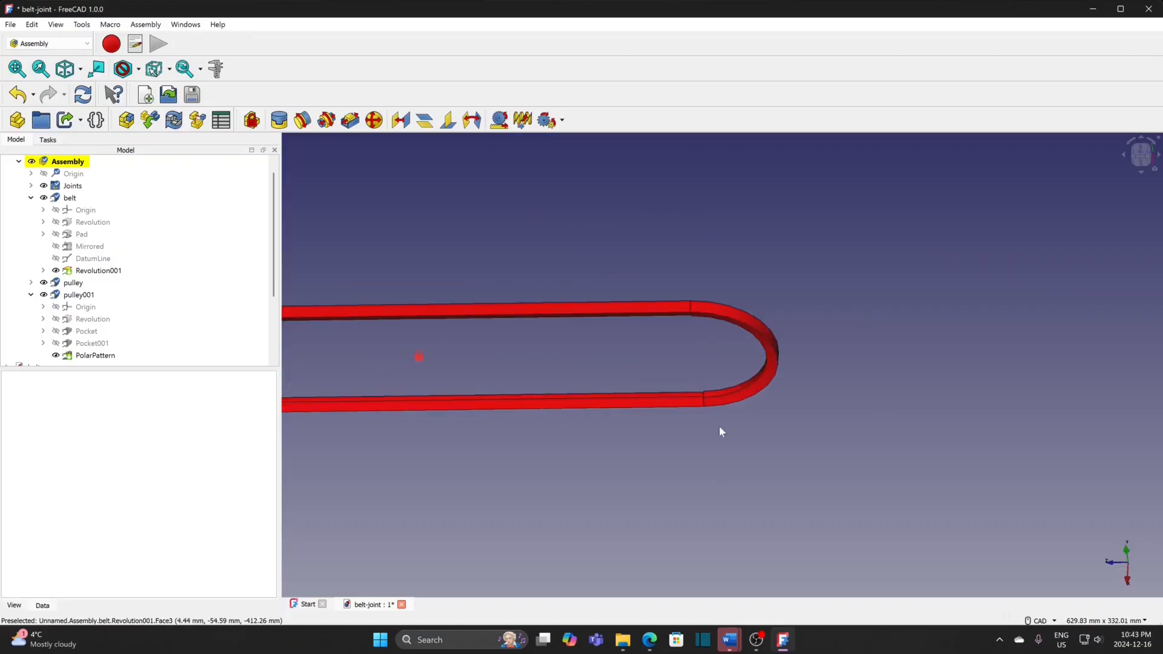
pyautogui.moveTo(653, 228); pyautogui.dragTo(696, 320, button='middle')
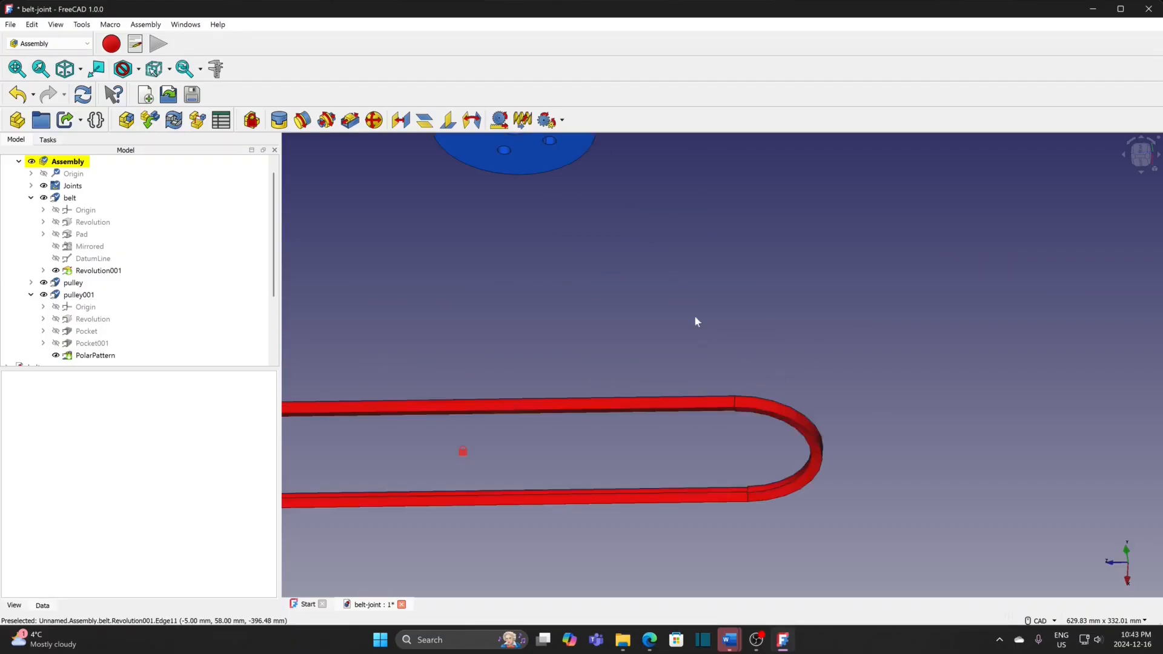
pyautogui.moveTo(534, 155); pyautogui.dragTo(912, 494)
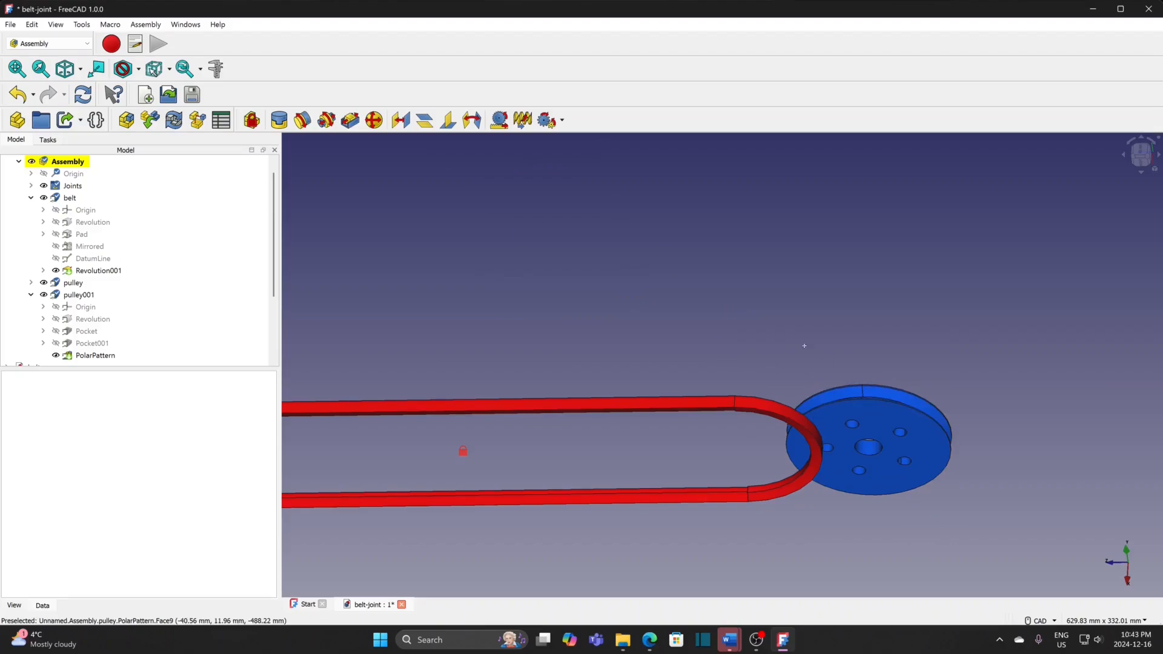
# Join this pulley's groove face to the inner curved face at the belt's free end with a Revolute joint at 0.00 mm offset.
pyautogui.moveTo(805, 347); pyautogui.dragTo(809, 380, button='middle')
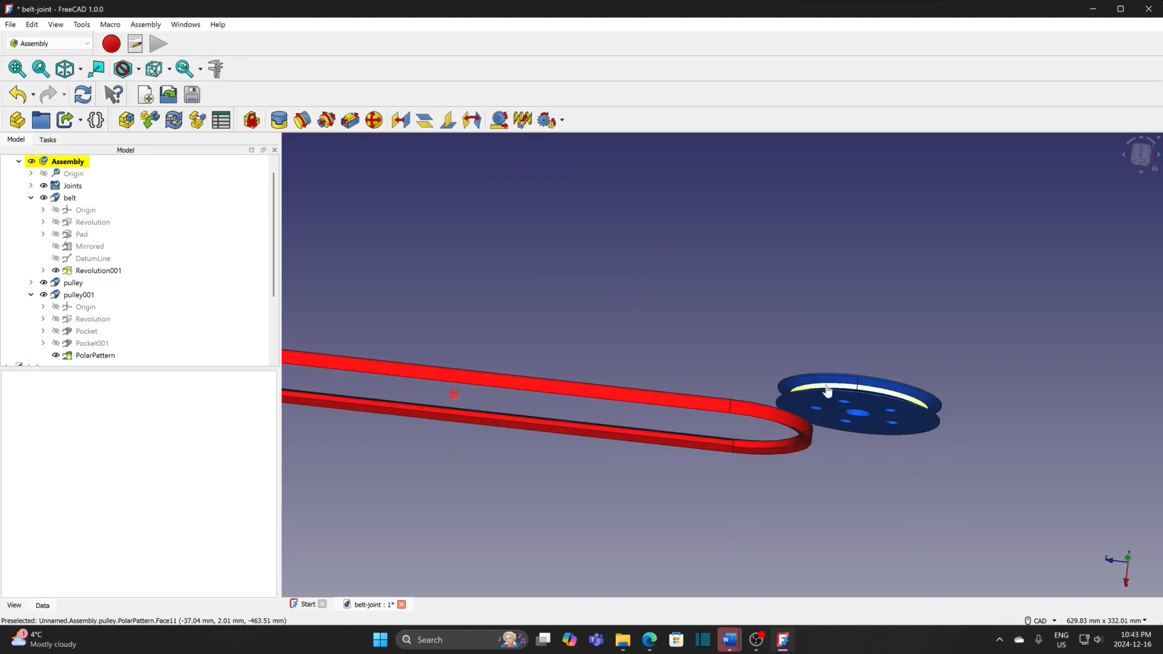
pyautogui.click(827, 391)
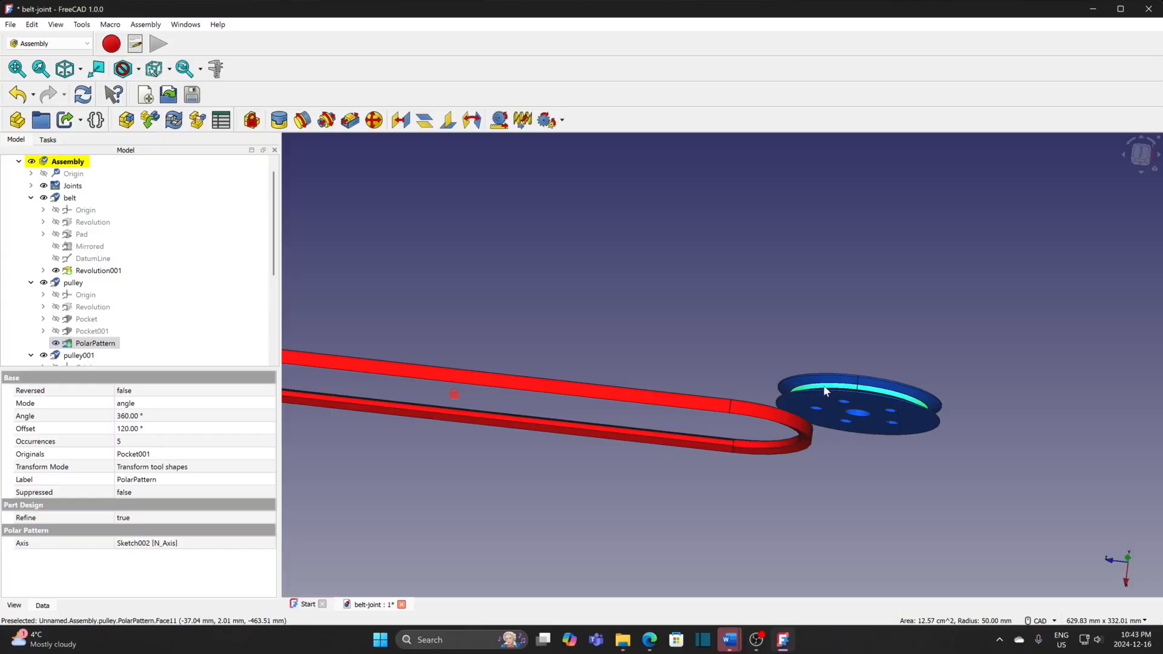
pyautogui.keyDown('ctrl'); pyautogui.click(749, 448); pyautogui.keyUp('ctrl')
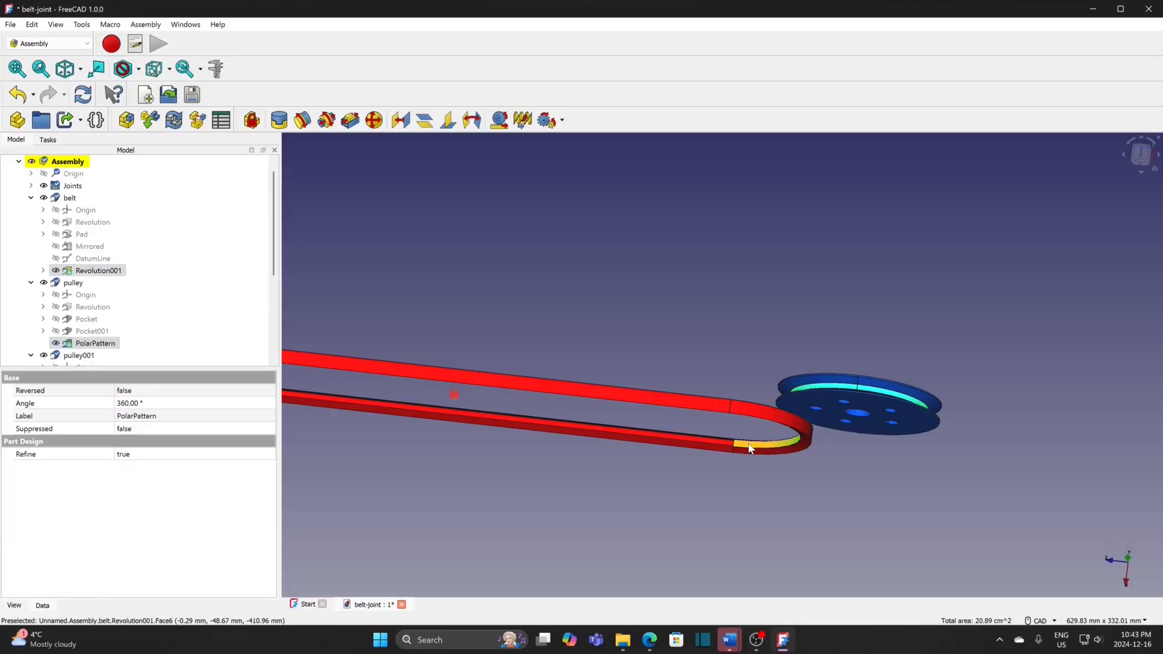
pyautogui.click(303, 120)
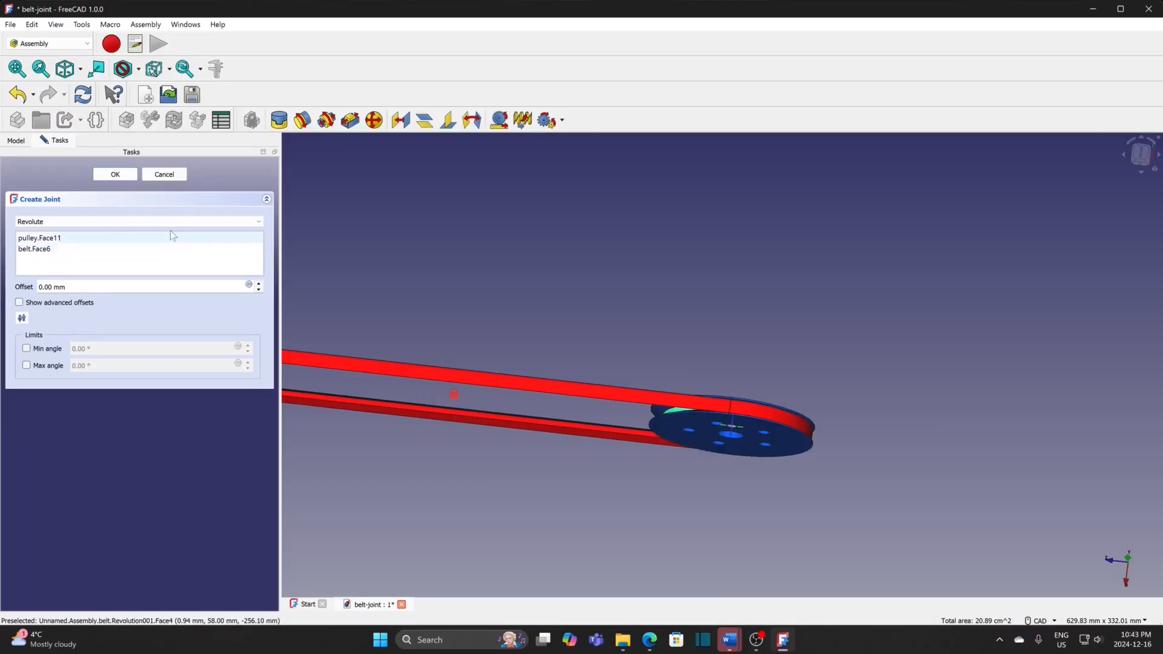
pyautogui.click(115, 174)
pyautogui.scroll(-3, 471, 310)
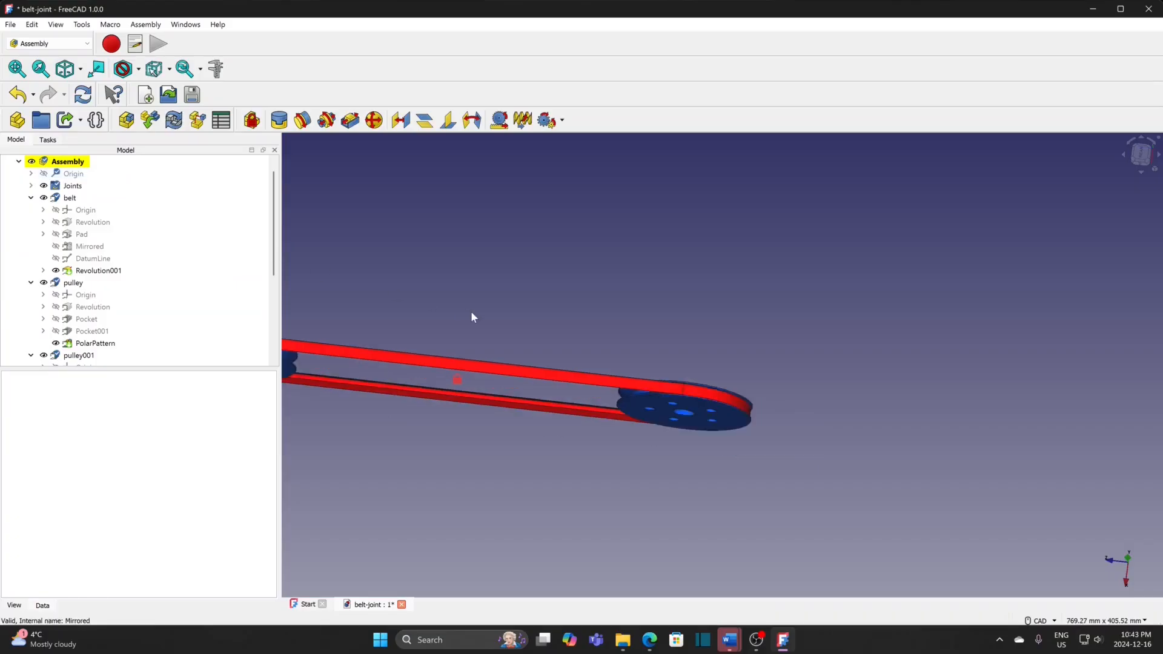
pyautogui.moveTo(472, 312); pyautogui.dragTo(787, 453, button='middle')
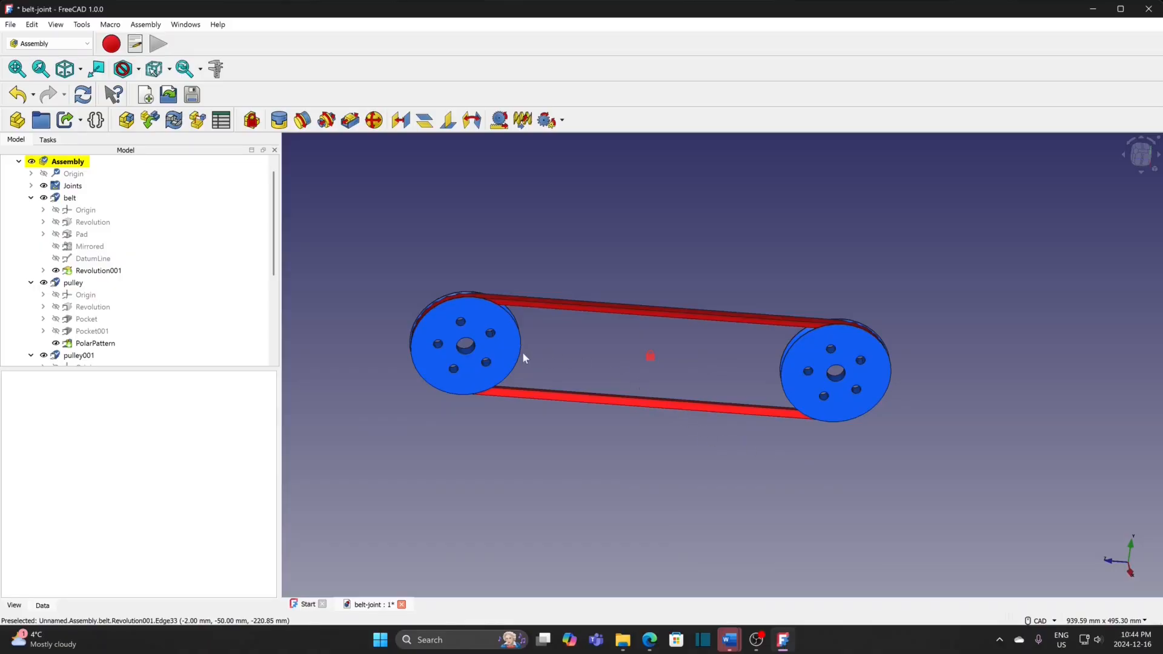
# Create a belt joint between the two pulleys' centre holes with both radii set to 25 mm, and turn a pulley to test it.
pyautogui.click(472, 358)
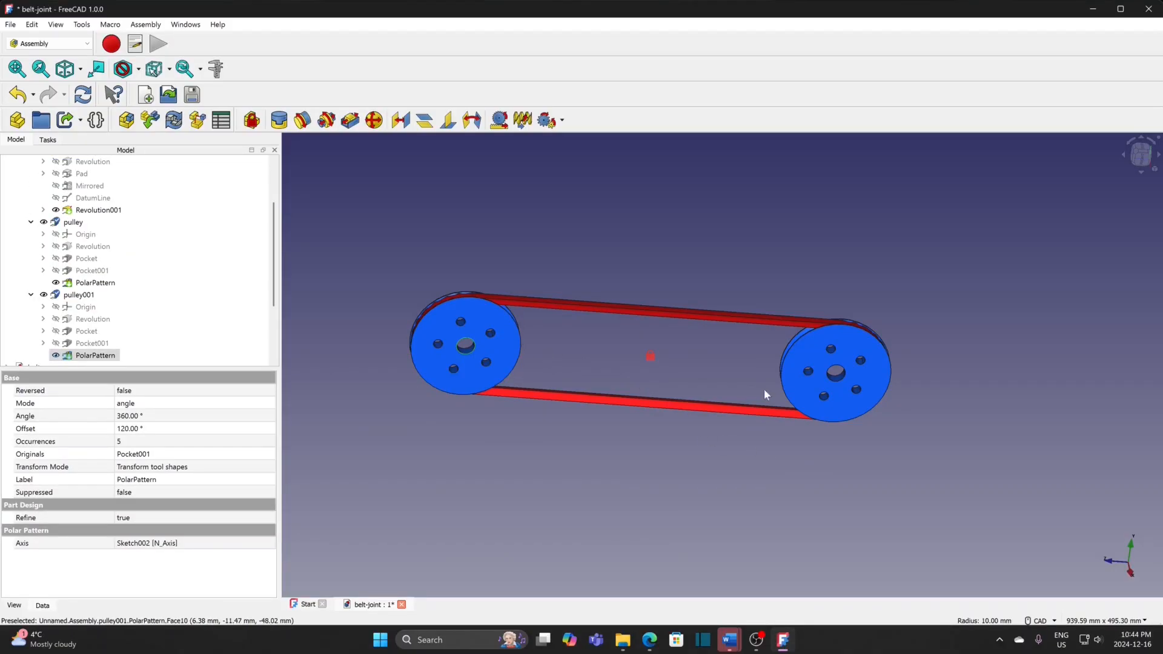
pyautogui.keyDown('ctrl'); pyautogui.click(838, 386); pyautogui.keyUp('ctrl')
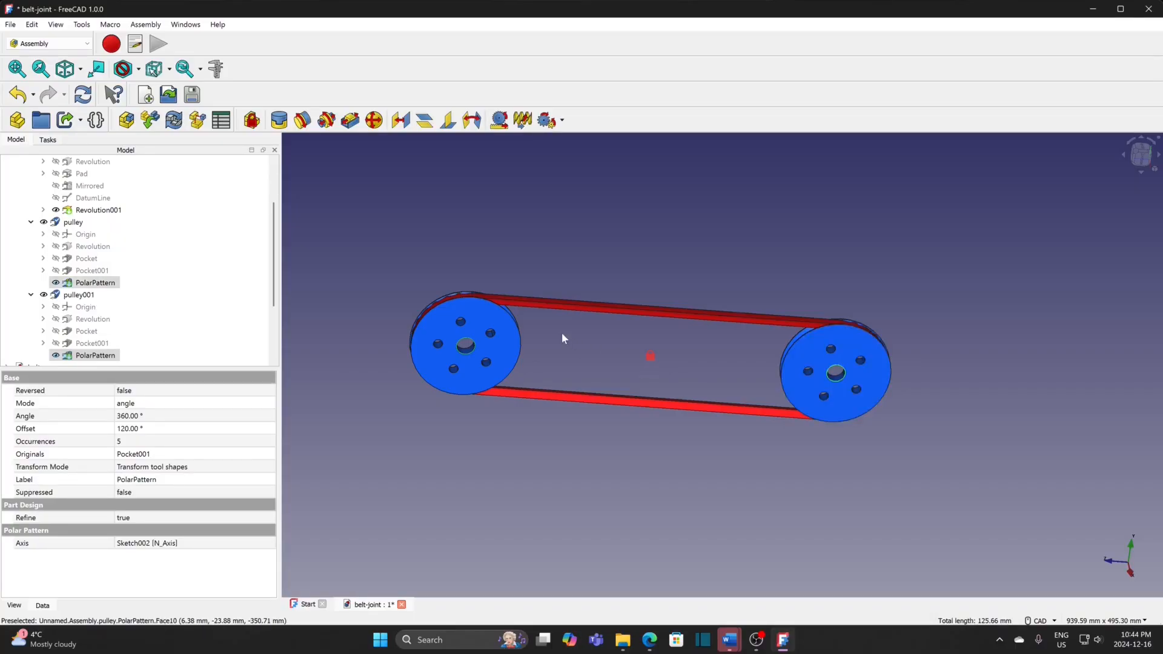
pyautogui.click(562, 121)
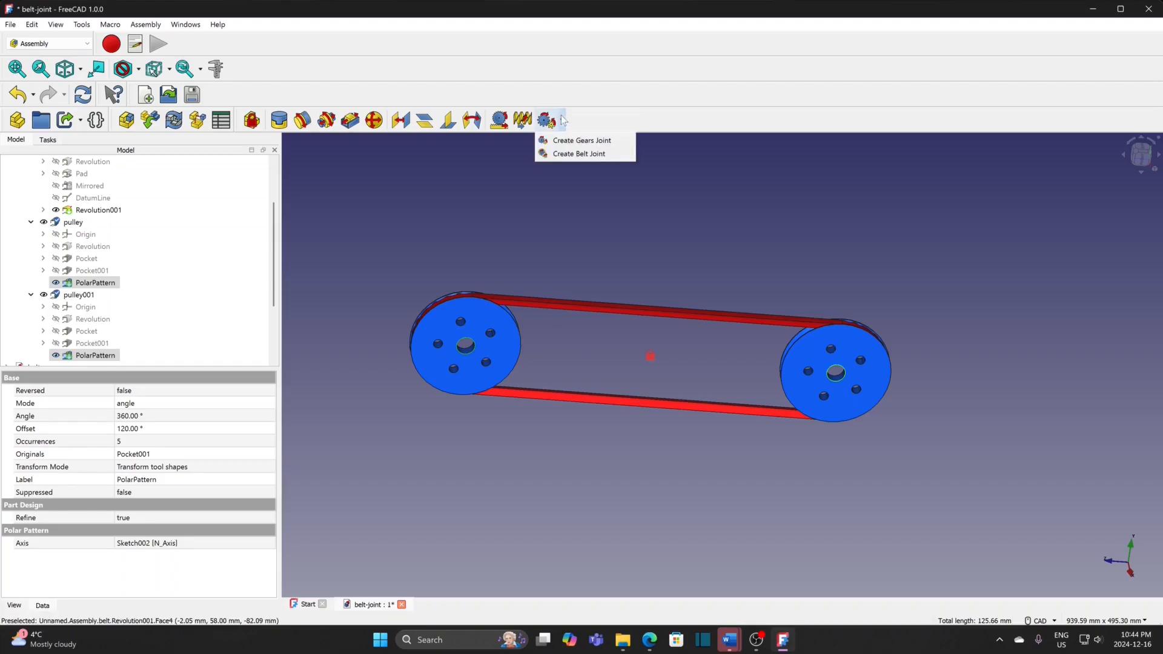
pyautogui.click(566, 155)
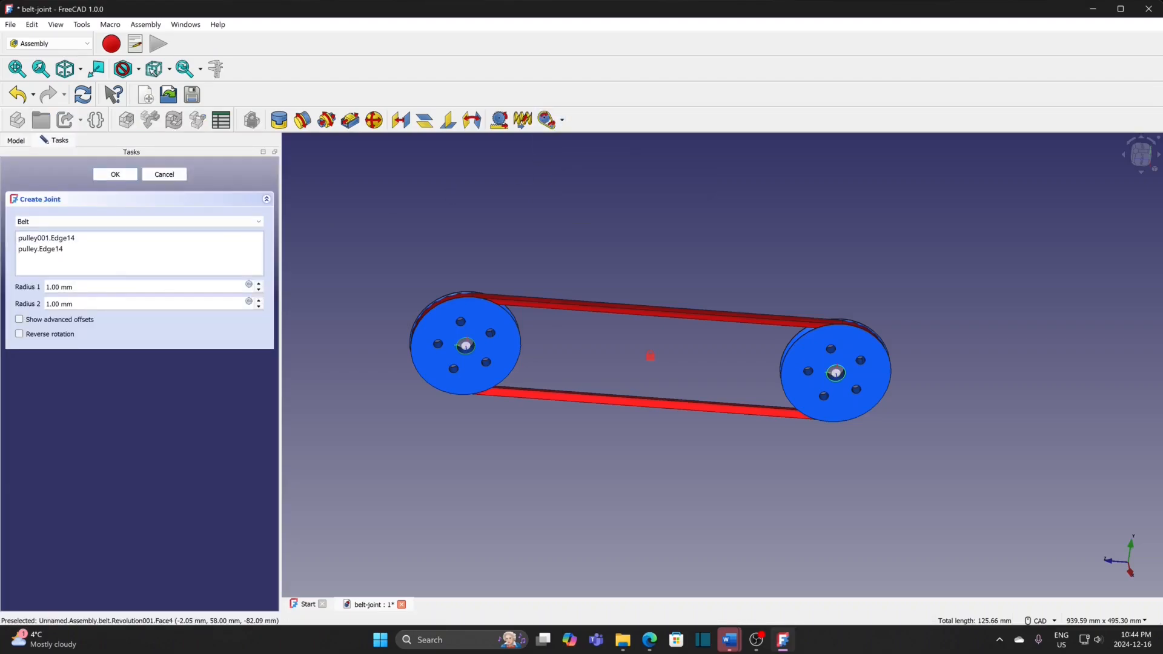
pyautogui.click(47, 287)
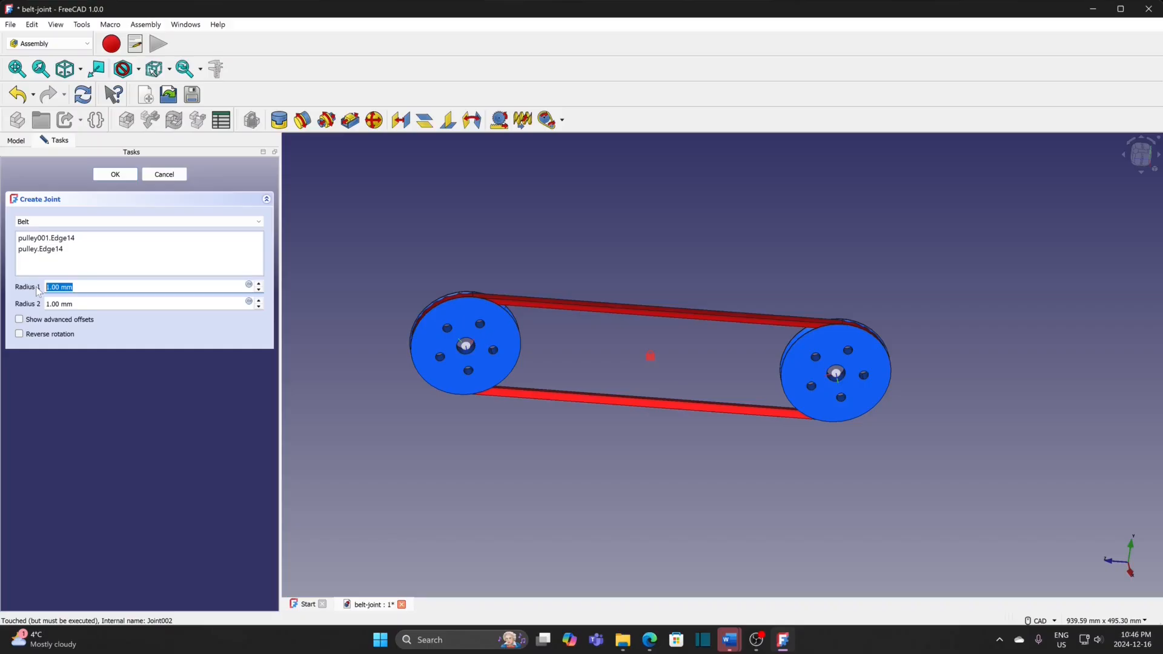
pyautogui.write('25')
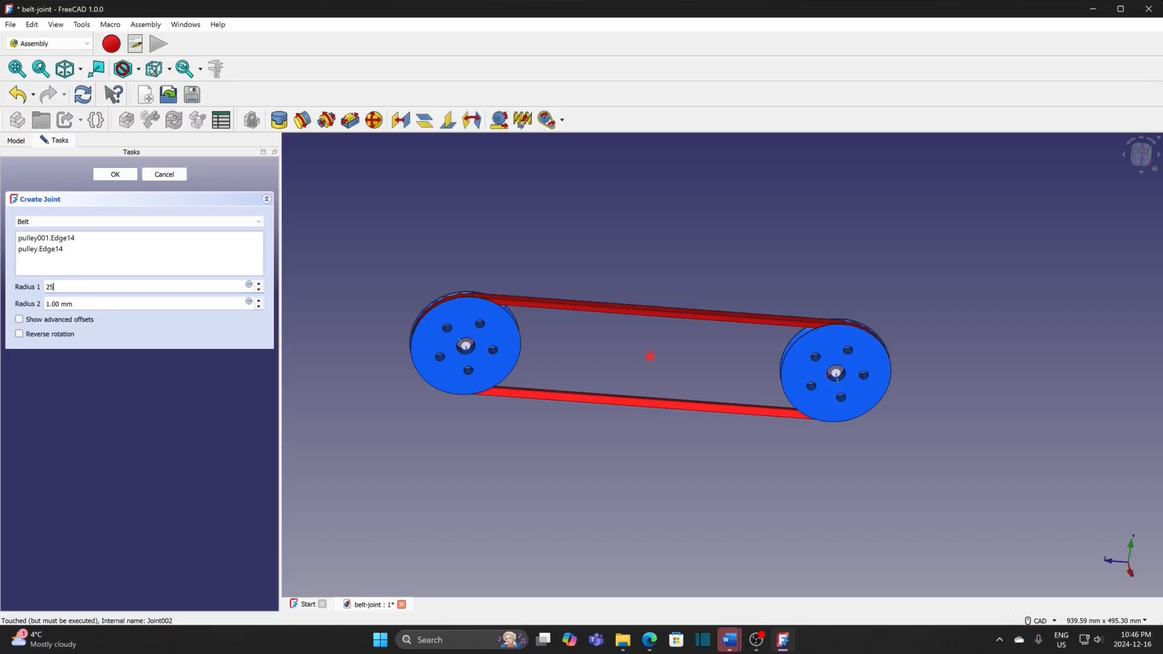
pyautogui.press('Tab')
pyautogui.write('25')
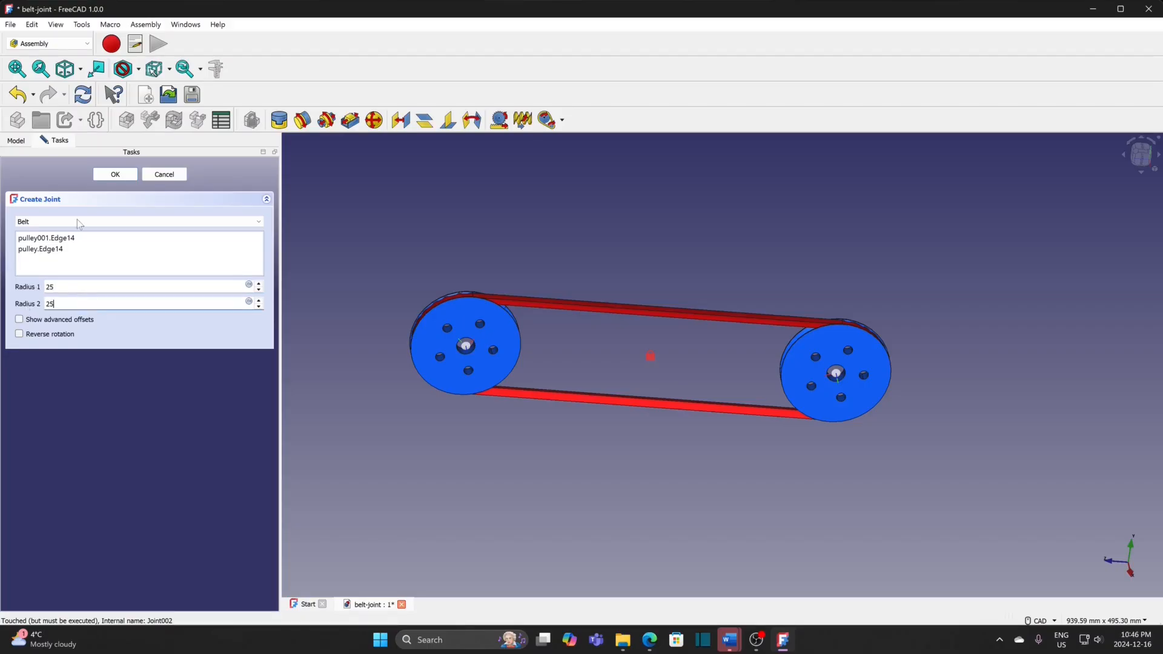
pyautogui.click(116, 174)
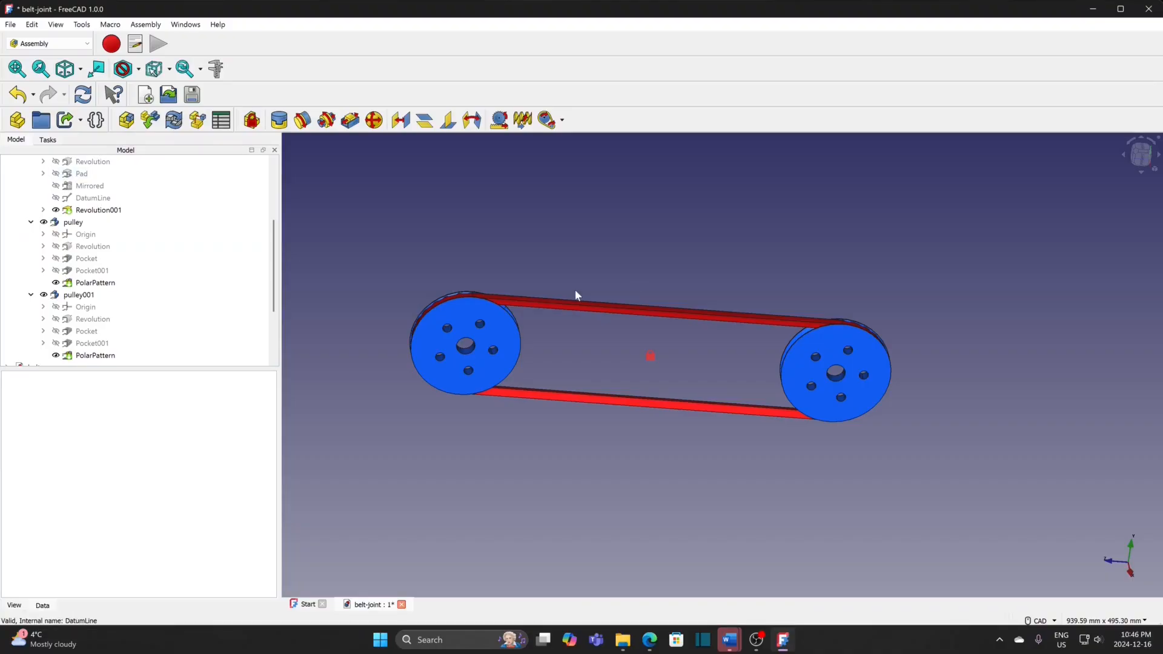
pyautogui.moveTo(804, 356)
pyautogui.mouseDown()
pyautogui.moveTo(836, 349)
pyautogui.moveTo(812, 405)
pyautogui.moveTo(808, 366)
pyautogui.moveTo(849, 356)
pyautogui.moveTo(798, 374)
pyautogui.moveTo(856, 357)
pyautogui.moveTo(828, 339)
pyautogui.moveTo(868, 362)
pyautogui.moveTo(813, 342)
pyautogui.moveTo(843, 400)
pyautogui.moveTo(799, 335)
pyautogui.moveTo(842, 388)
pyautogui.moveTo(824, 366)
pyautogui.moveTo(834, 333)
pyautogui.moveTo(849, 384)
pyautogui.moveTo(808, 364)
pyautogui.moveTo(805, 344)
pyautogui.moveTo(885, 369)
pyautogui.moveTo(834, 365)
pyautogui.moveTo(883, 380)
pyautogui.moveTo(865, 389)
pyautogui.mouseUp()
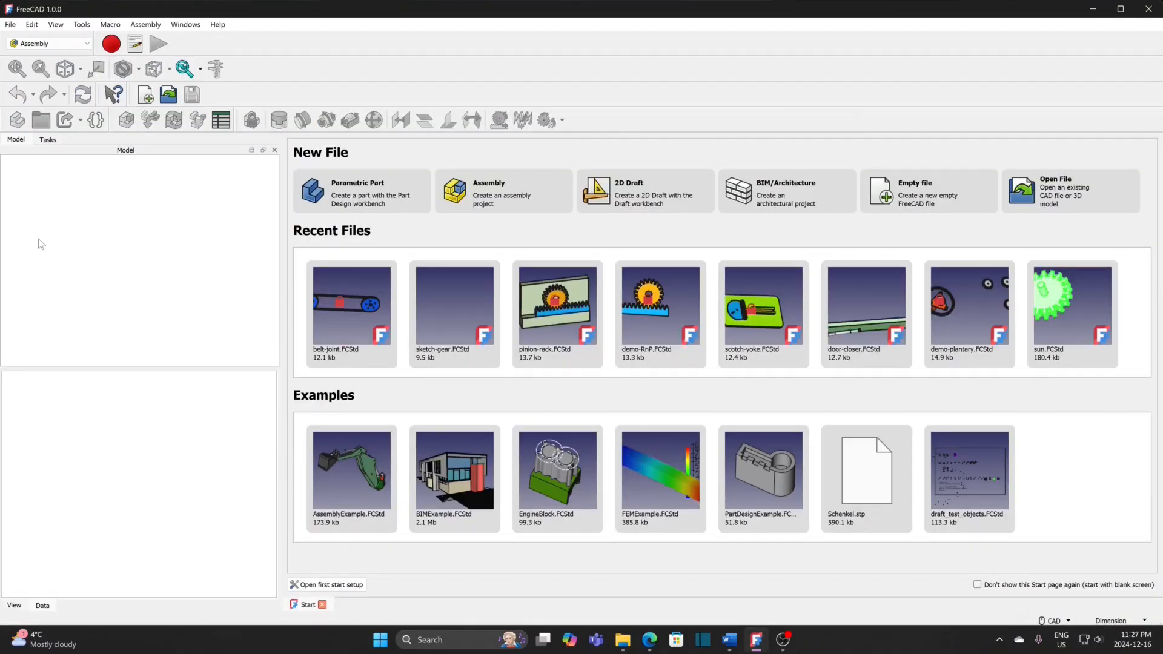
# Create a new empty document and save it as ball-joint in the 7-demo-ball-joint folder.
pyautogui.click(11, 24)
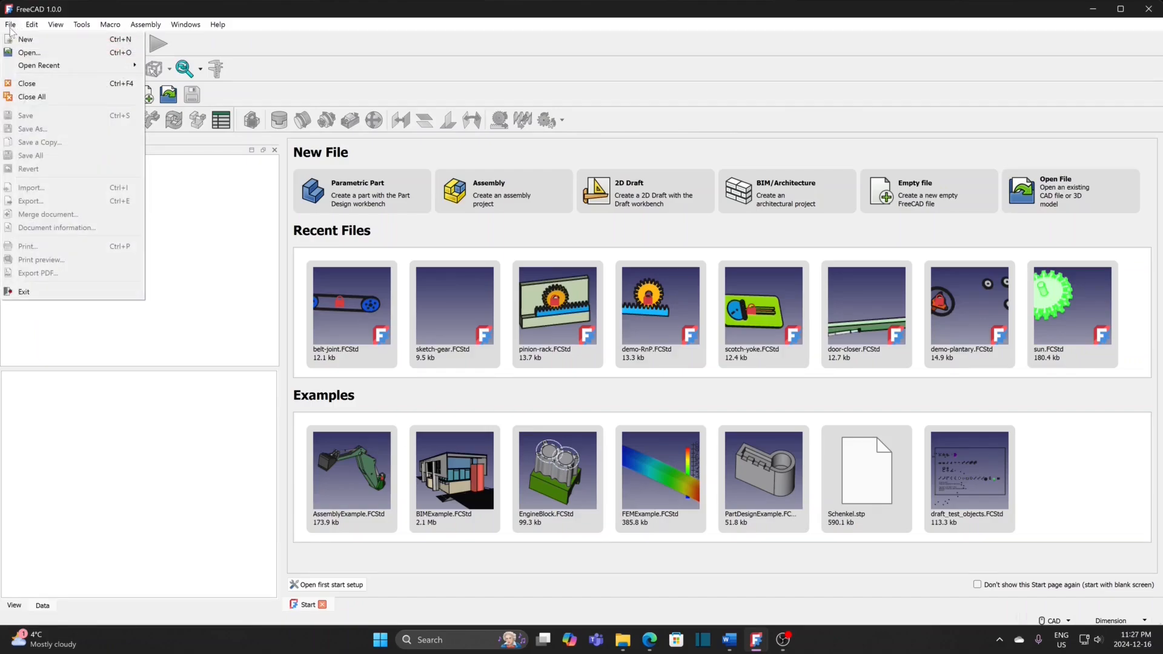
pyautogui.click(24, 39)
pyautogui.click(12, 28)
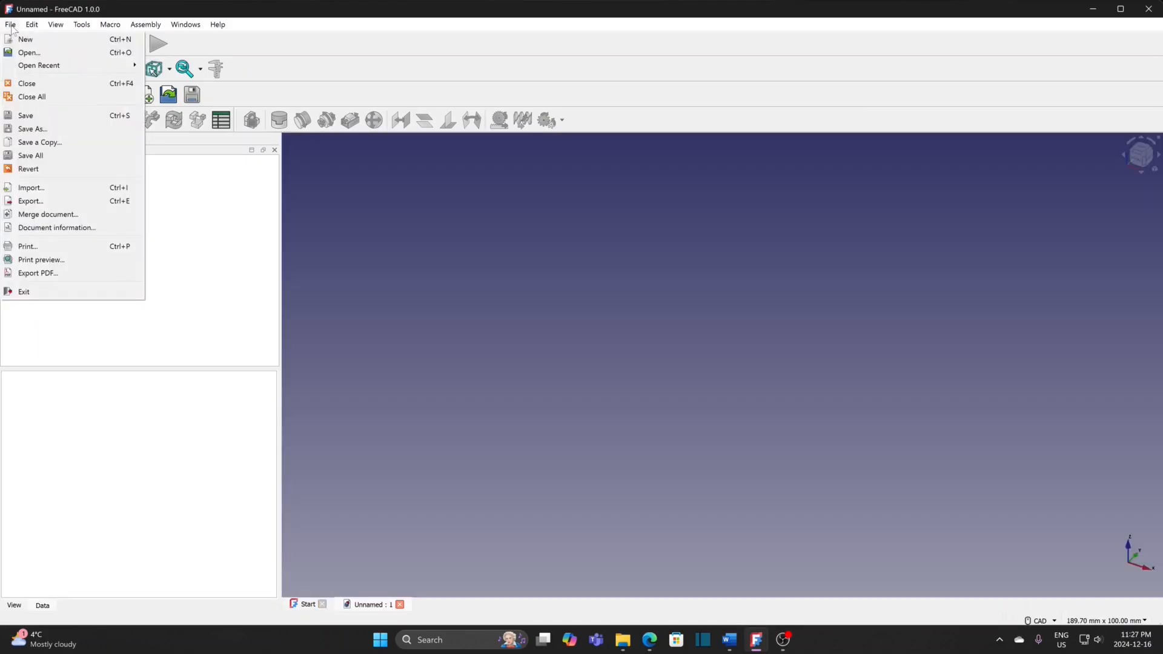
pyautogui.click(47, 130)
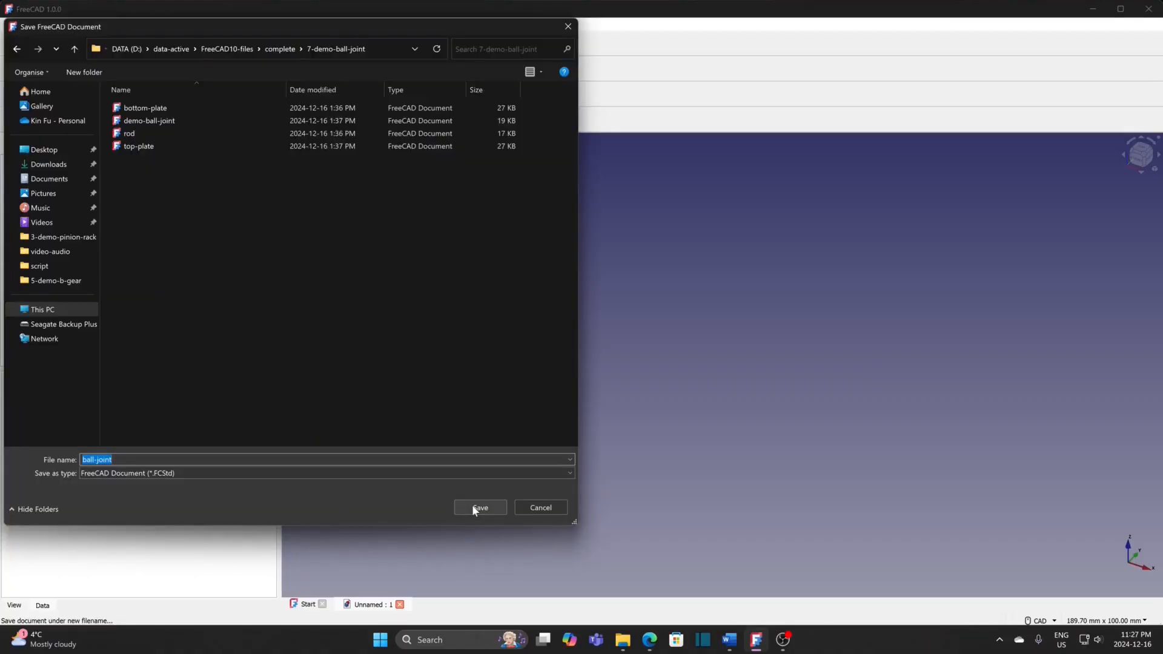
pyautogui.click(473, 507)
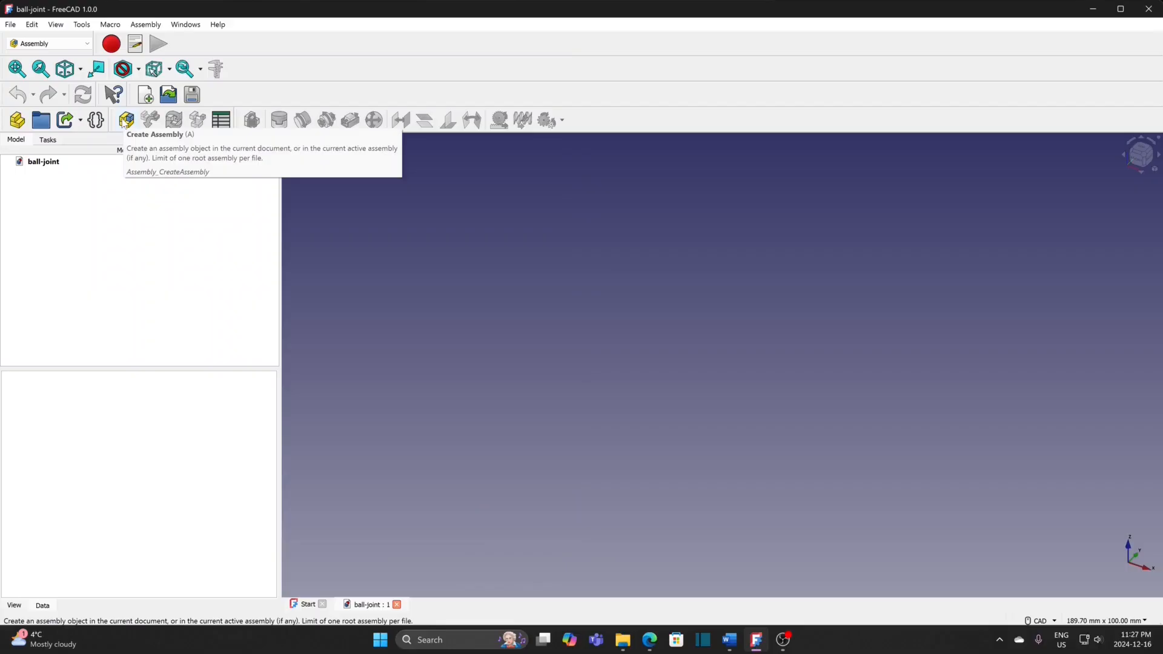
# Create an assembly and open the bottom-plate, rod and top-plate files as sources for its components.
pyautogui.click(125, 120)
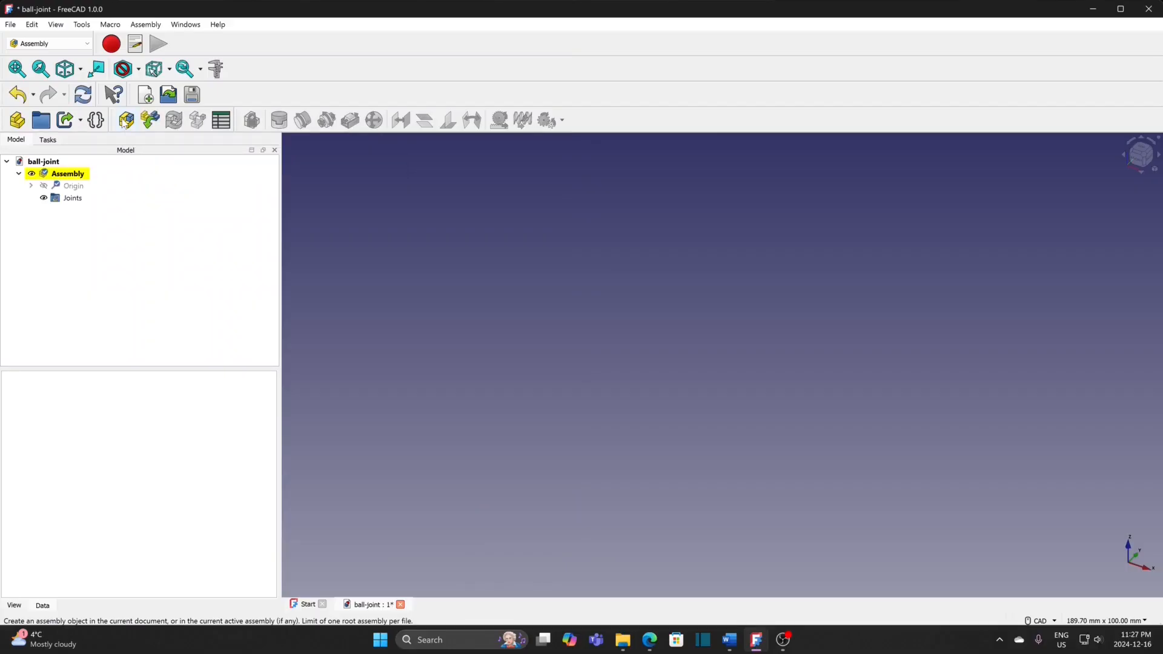
pyautogui.click(151, 123)
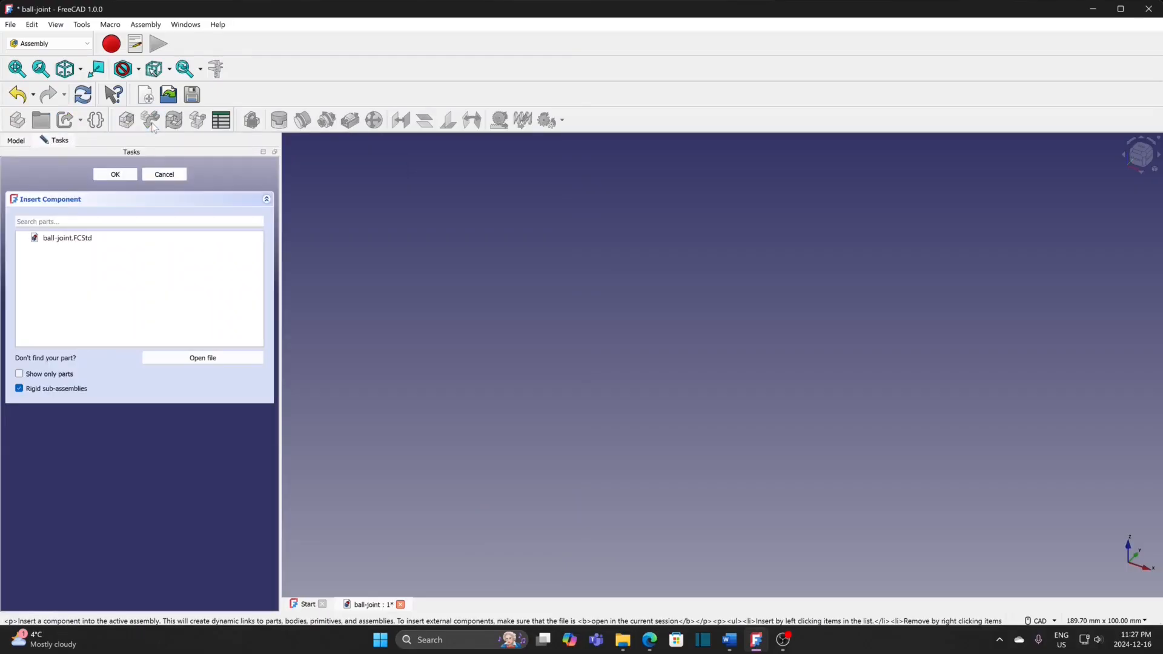
pyautogui.click(202, 358)
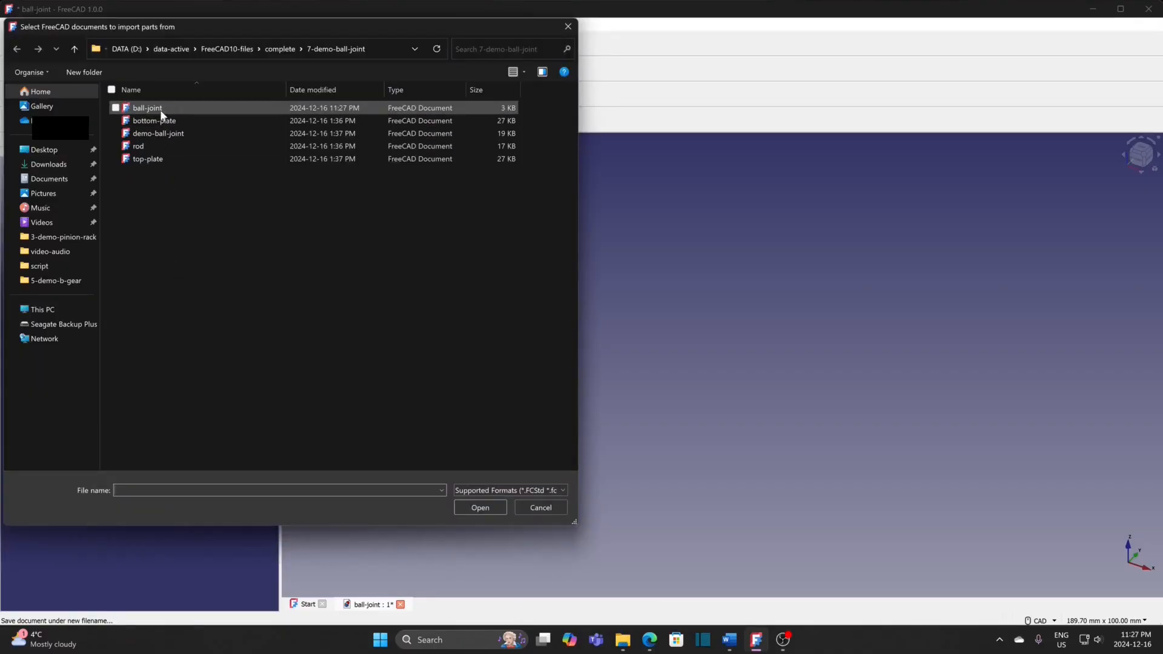
pyautogui.click(139, 145)
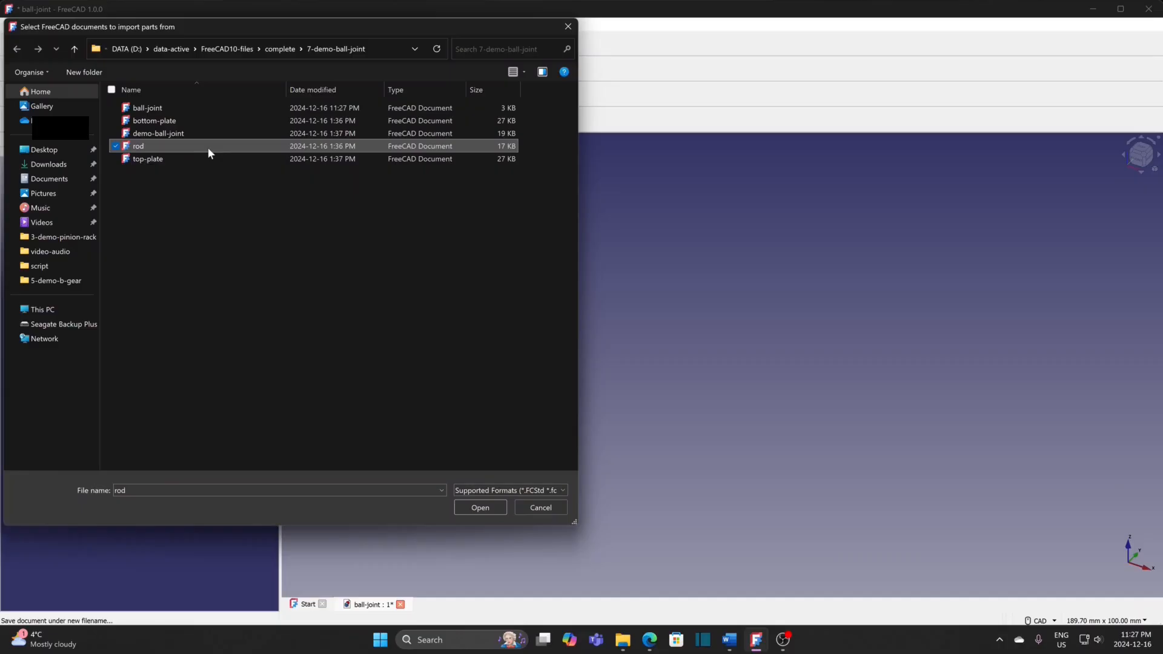
pyautogui.keyDown('ctrl'); pyautogui.click(152, 158); pyautogui.keyUp('ctrl')
pyautogui.keyDown('ctrl'); pyautogui.click(163, 122); pyautogui.keyUp('ctrl')
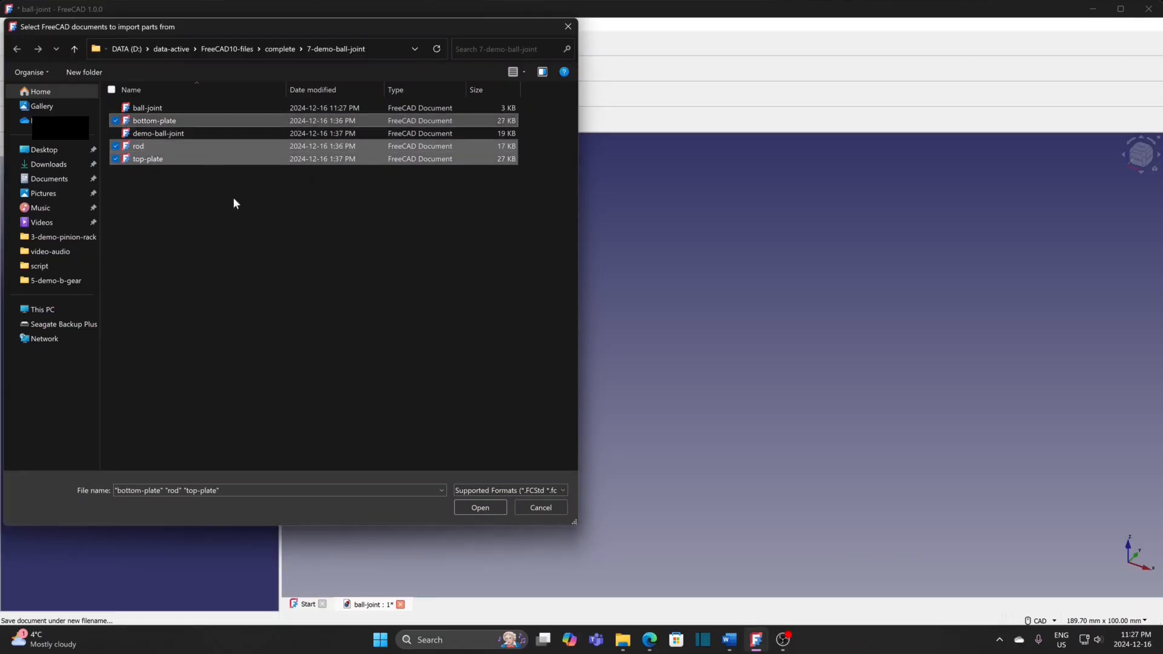
pyautogui.click(479, 508)
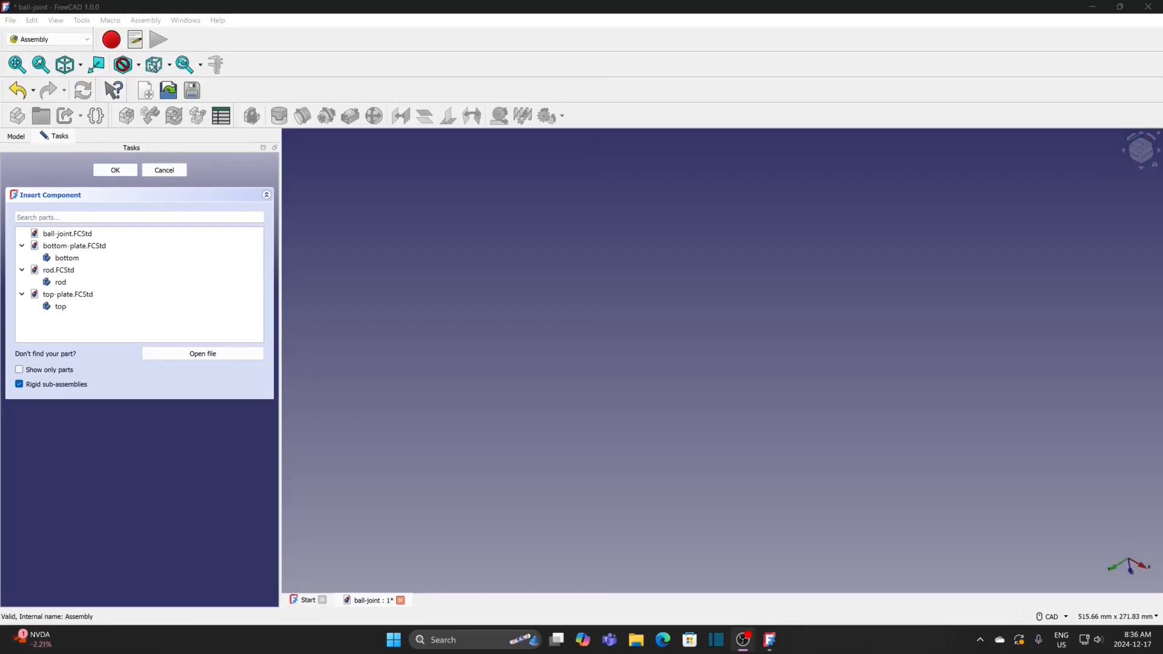
# Insert the bottom plate as the grounded part, three copies of the rod, and one top plate into the assembly.
pyautogui.click(77, 261)
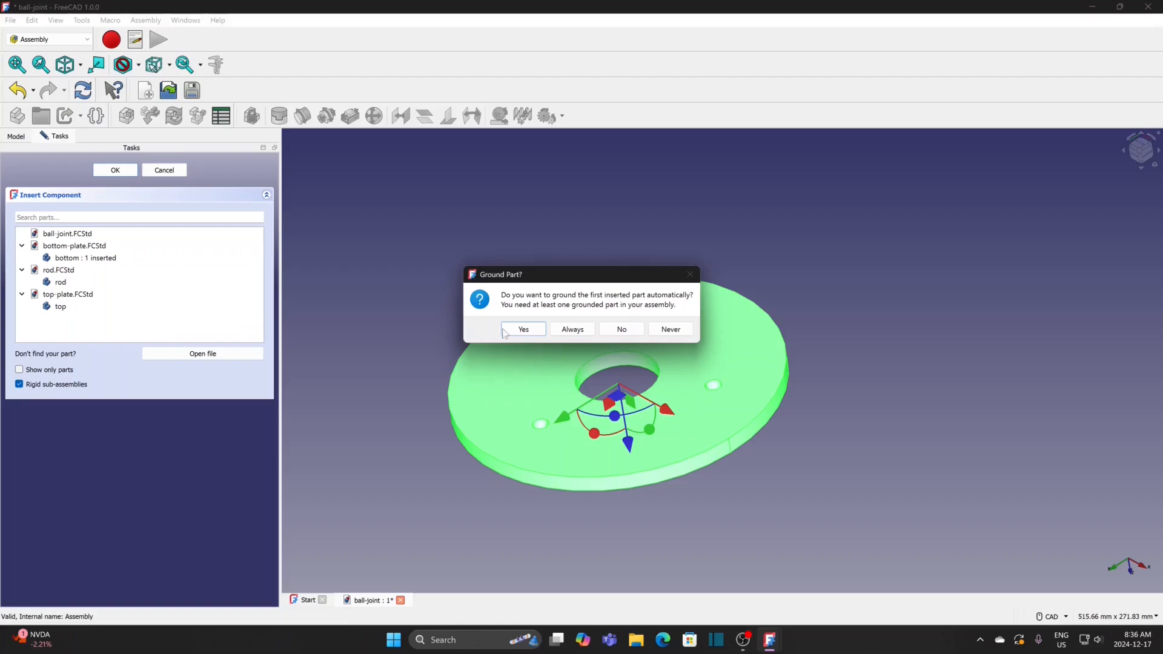
pyautogui.click(530, 330)
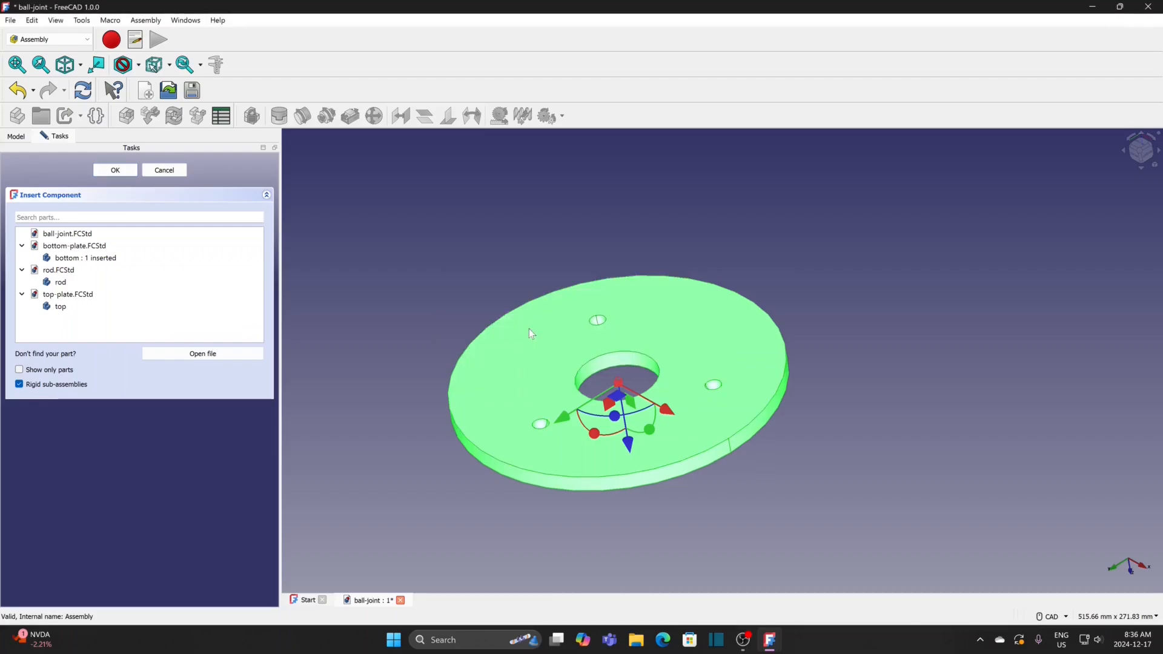
pyautogui.click(60, 282)
pyautogui.click(67, 287)
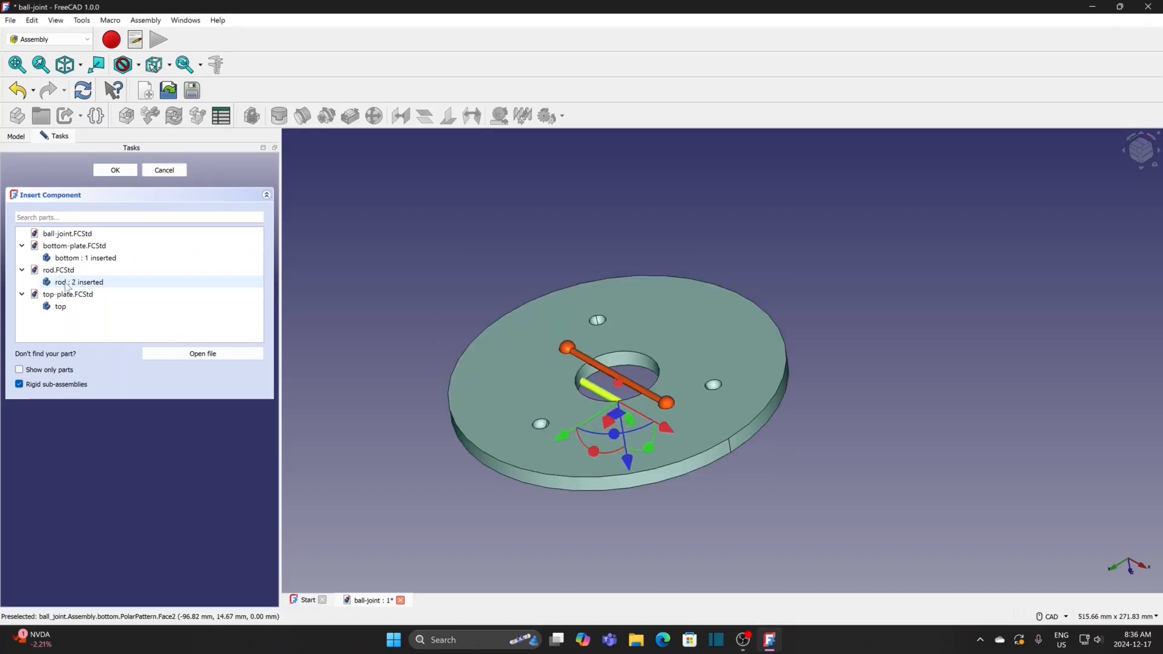
pyautogui.click(67, 287)
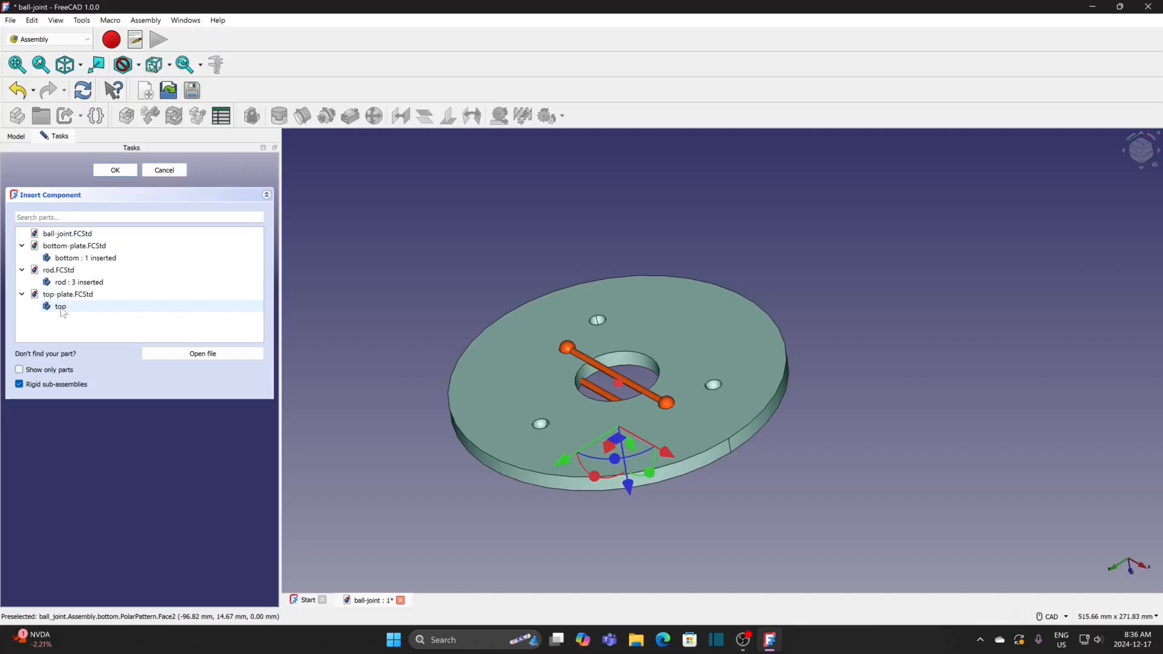
pyautogui.click(60, 306)
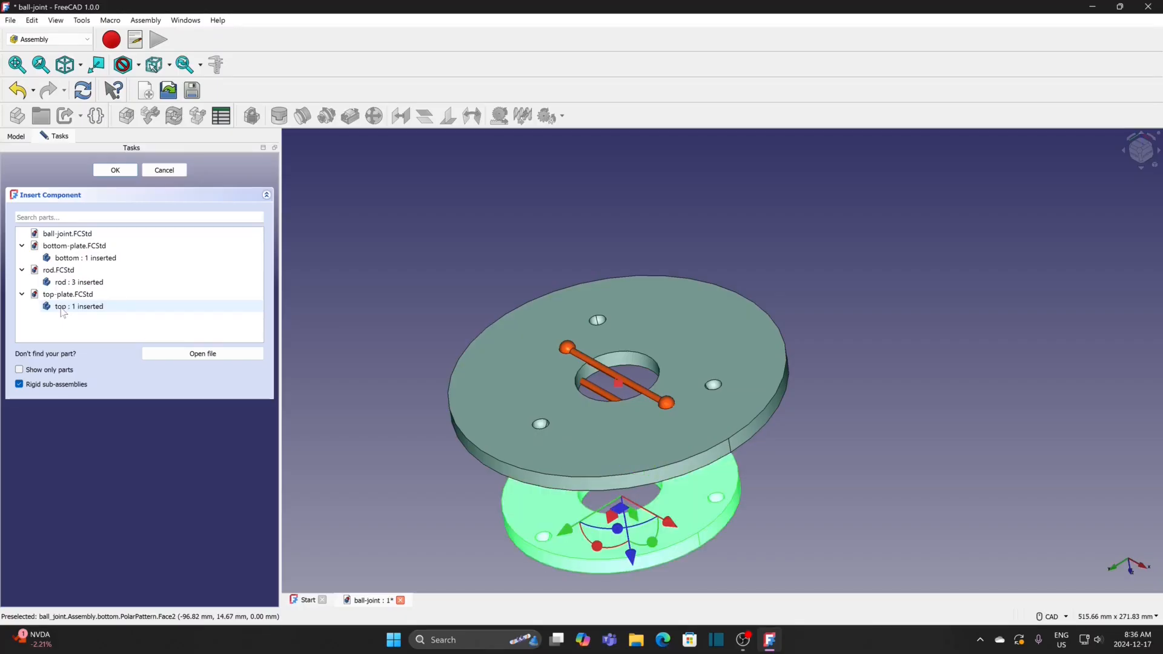
pyautogui.click(115, 170)
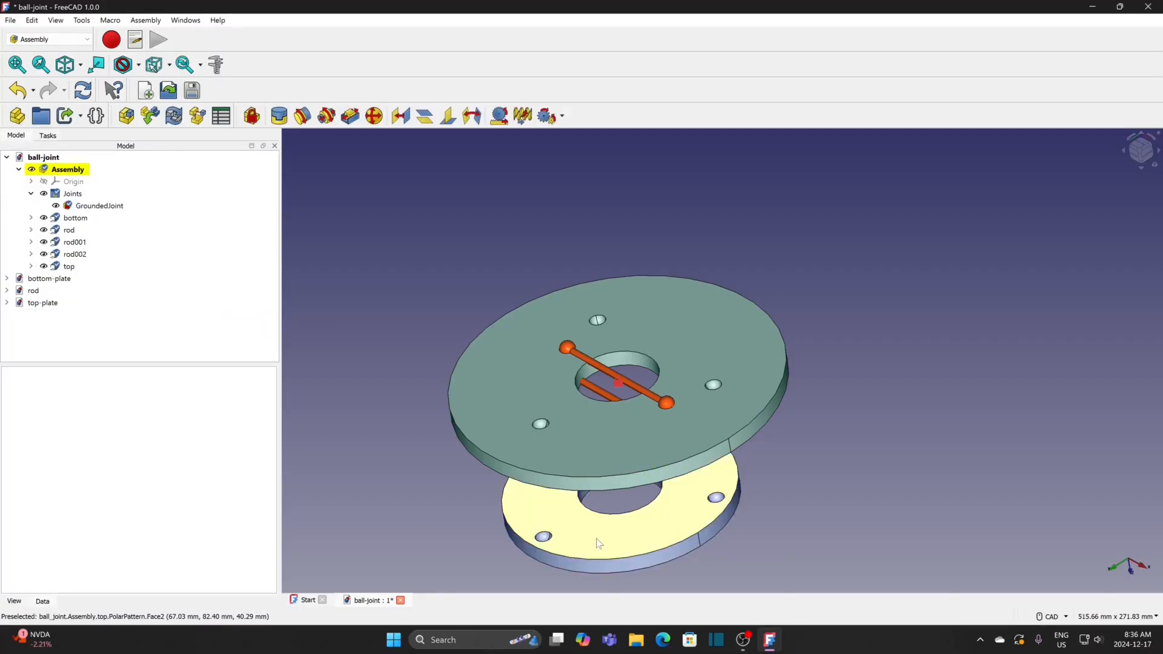
# Move the top plate and the three rods apart so they sit clear of the grounded bottom plate.
pyautogui.moveTo(597, 542); pyautogui.dragTo(813, 207)
pyautogui.moveTo(667, 402); pyautogui.dragTo(1057, 398)
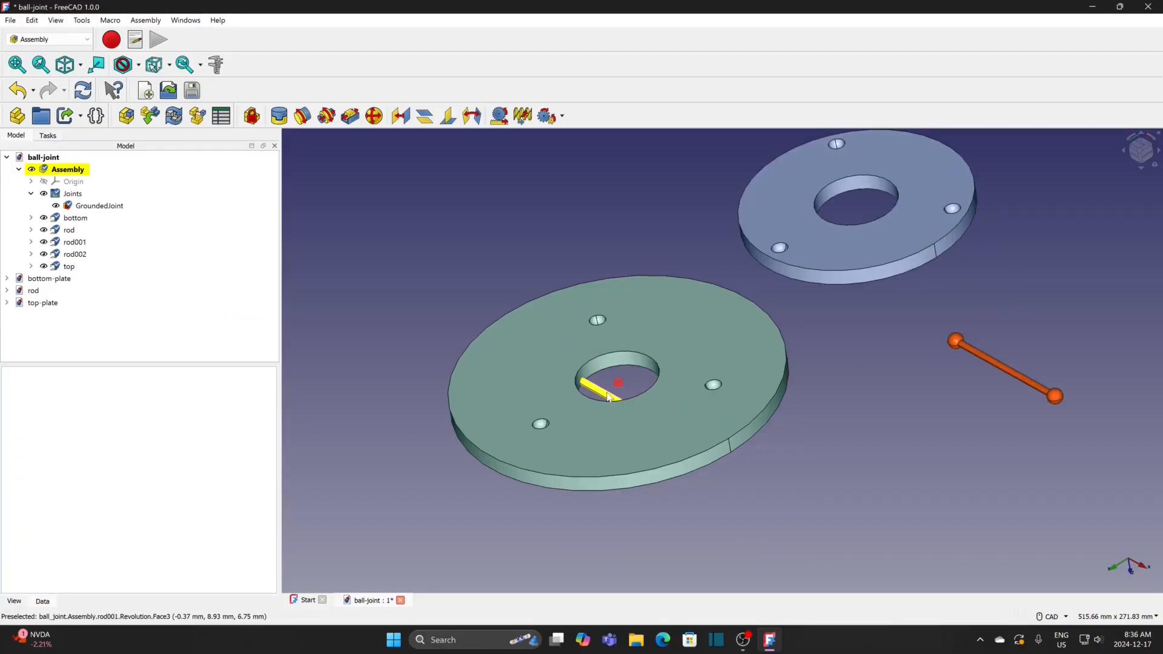
pyautogui.moveTo(608, 398); pyautogui.dragTo(968, 427)
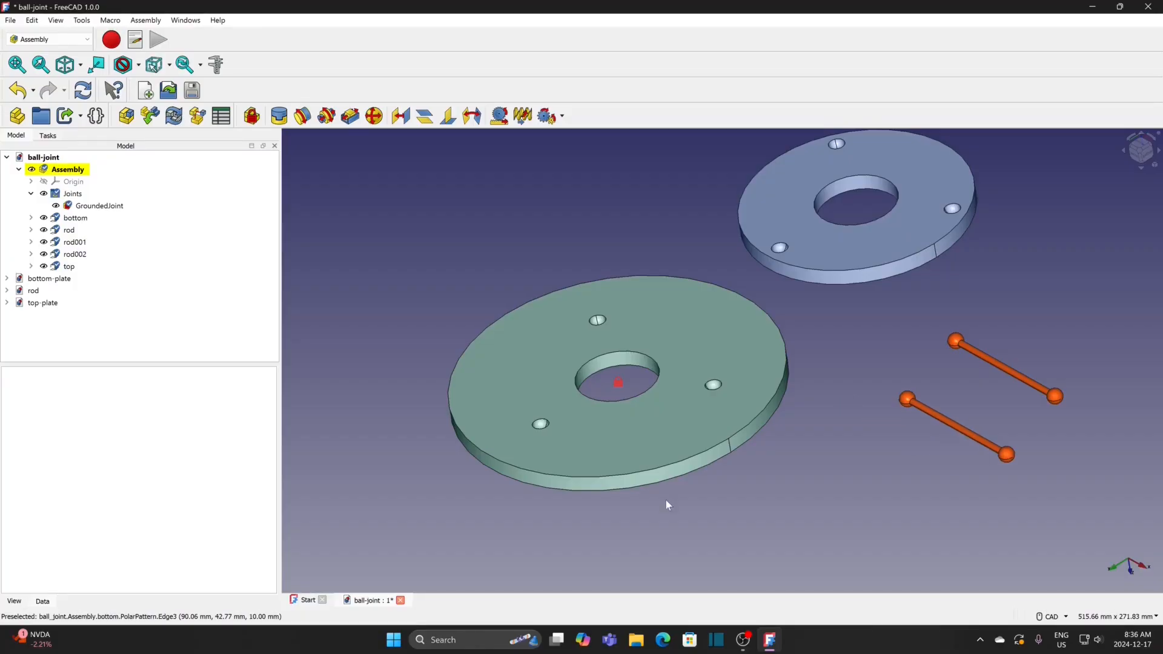
pyautogui.moveTo(666, 500); pyautogui.dragTo(655, 469, button='middle')
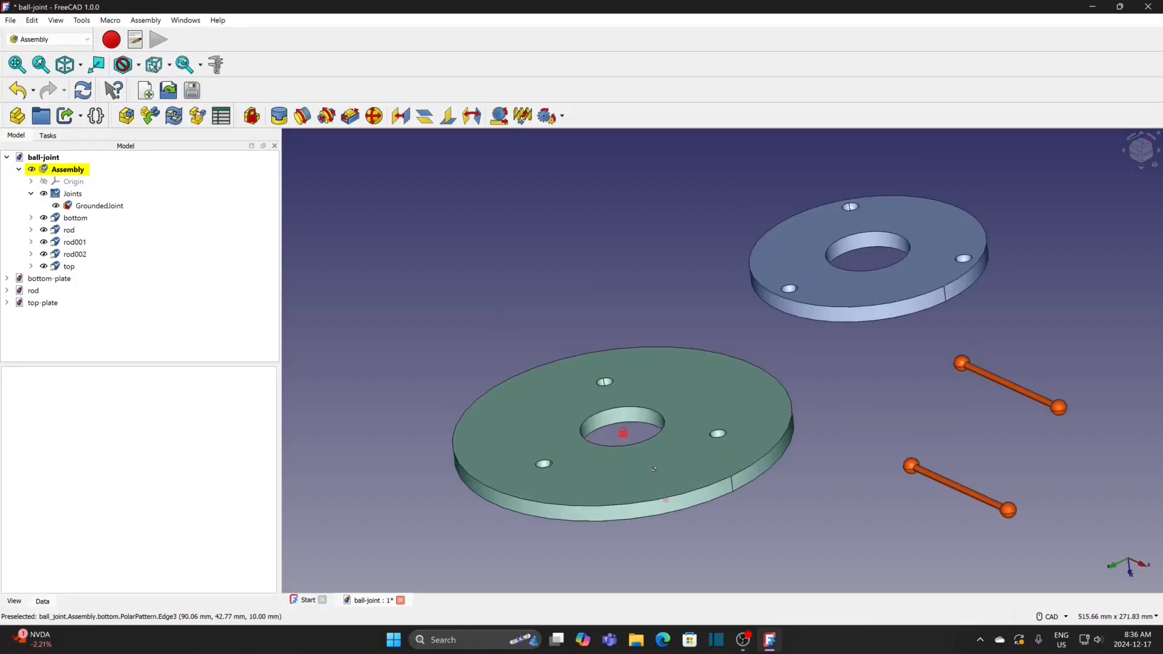
pyautogui.press('1')
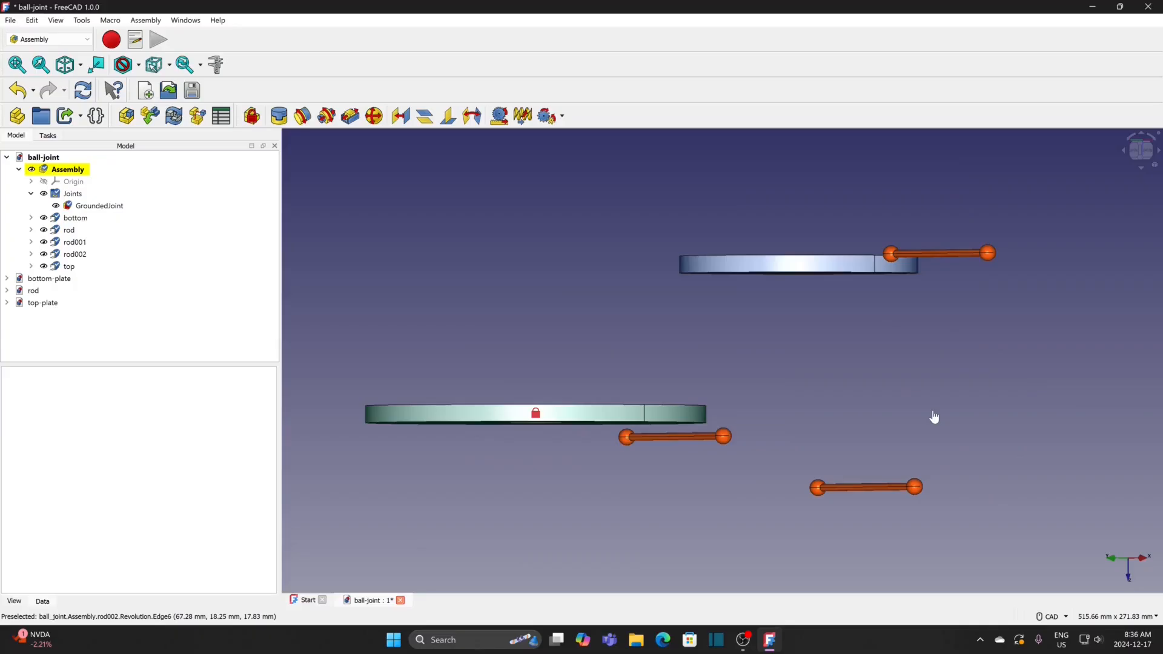
pyautogui.moveTo(932, 412); pyautogui.dragTo(933, 394)
pyautogui.moveTo(703, 291); pyautogui.dragTo(711, 345, button='middle')
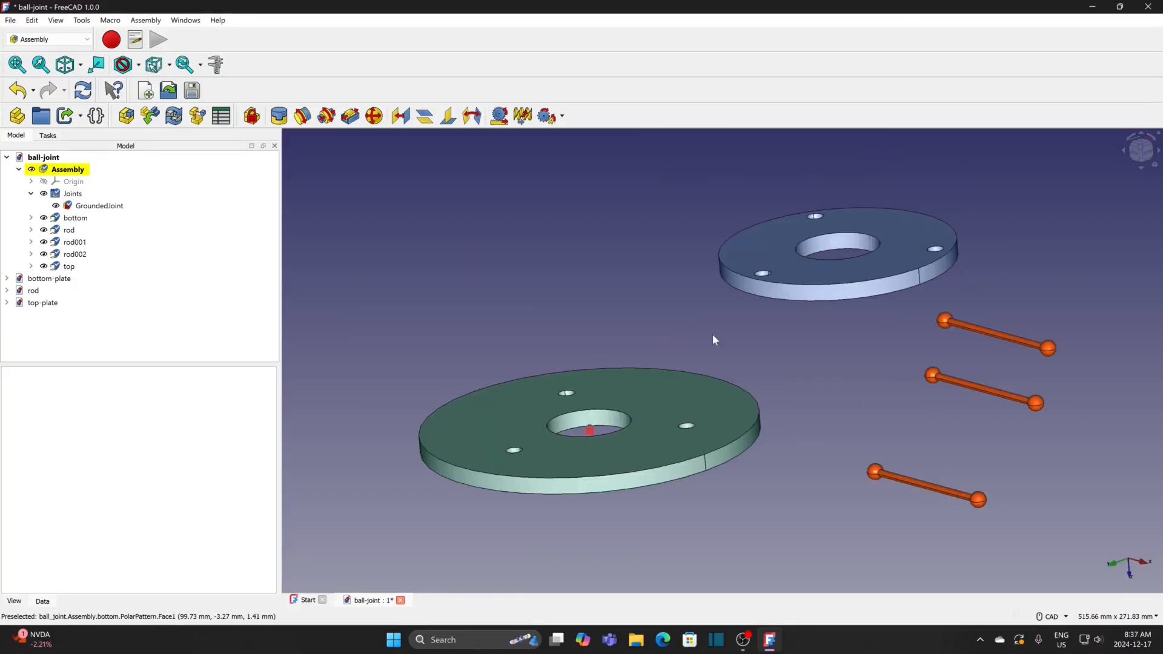
# Flip the top plate 180° about its Y axis and move it above the bottom plate.
pyautogui.click(835, 283)
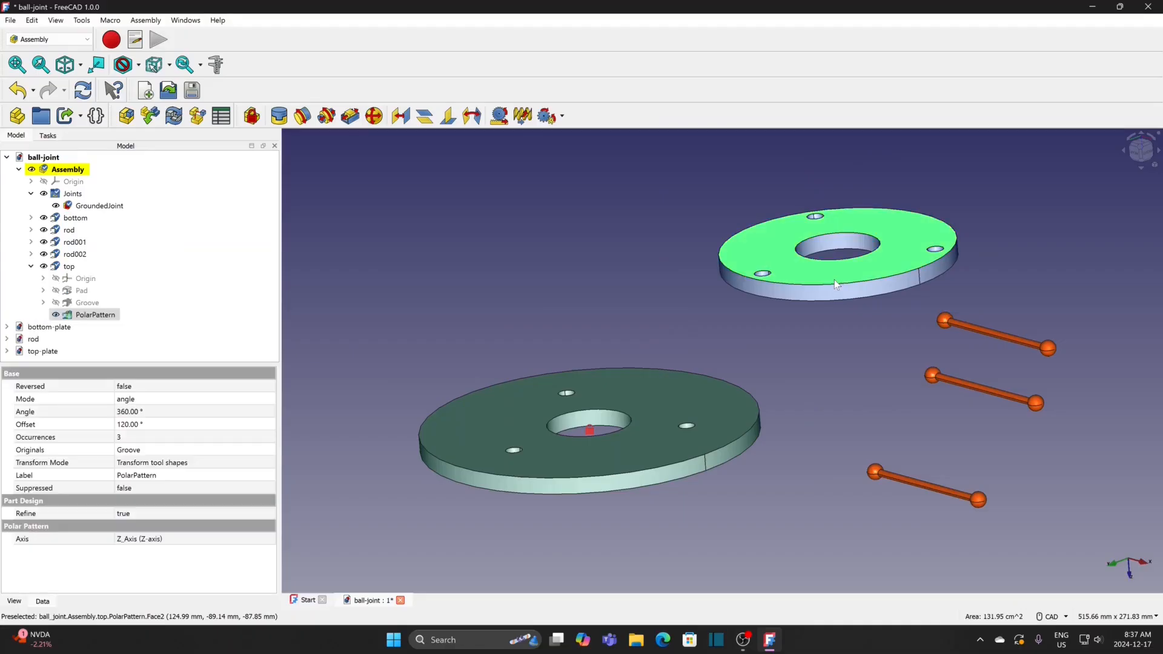
pyautogui.doubleClick(834, 278)
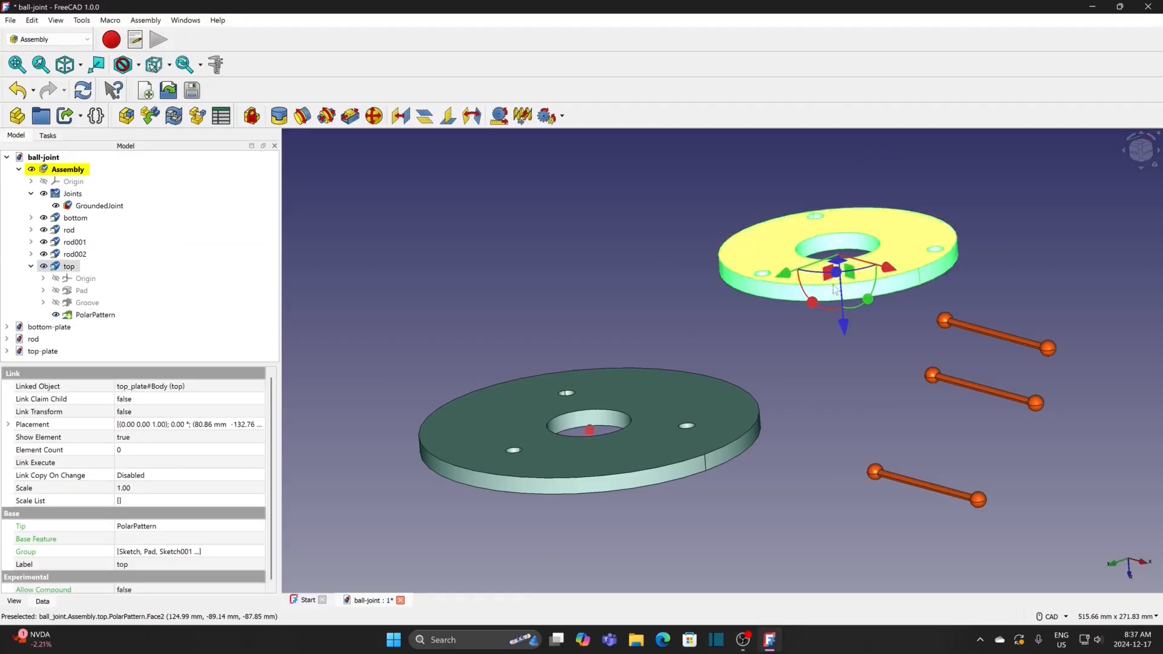
pyautogui.moveTo(868, 300); pyautogui.dragTo(822, 231)
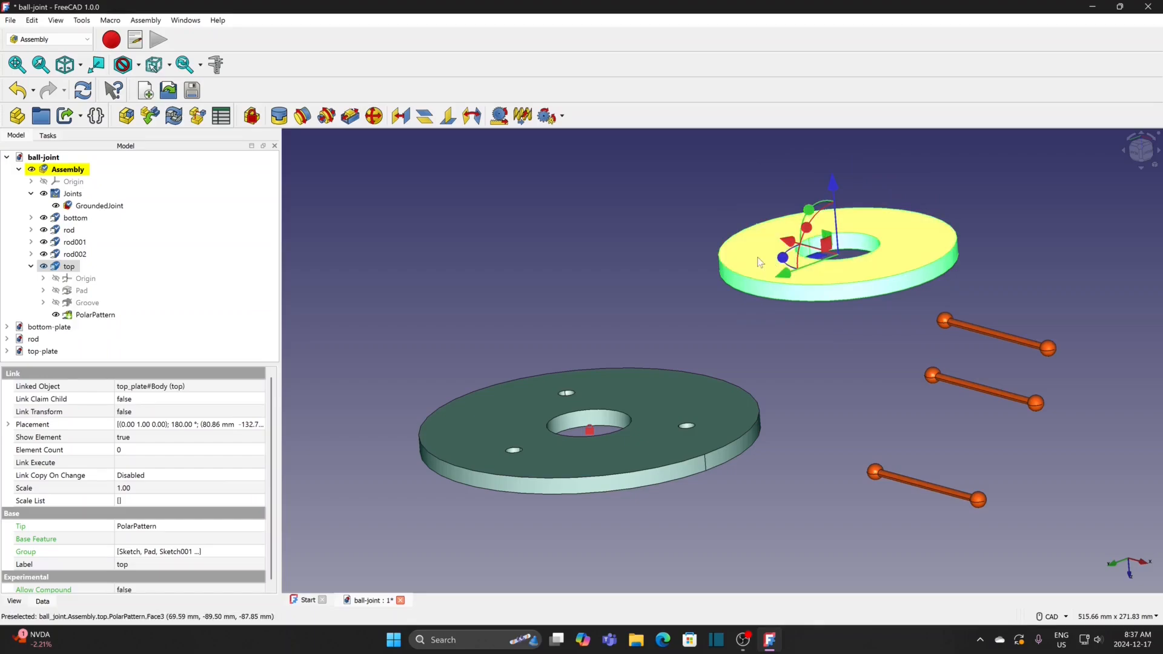
pyautogui.click(664, 206)
pyautogui.moveTo(740, 260); pyautogui.dragTo(493, 167)
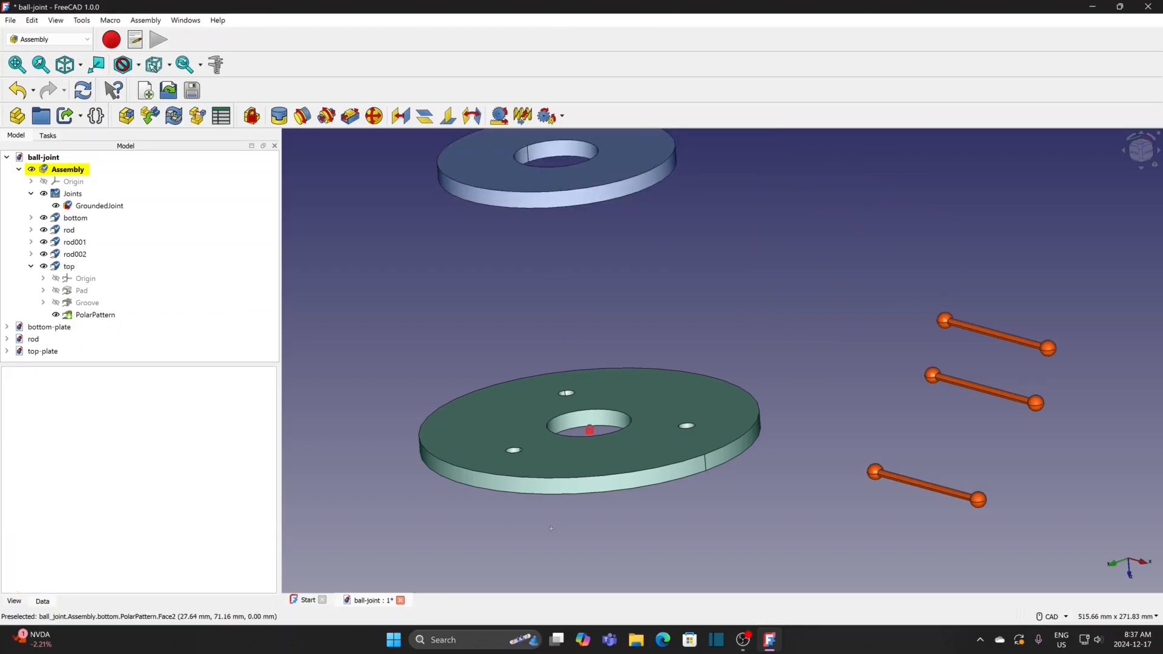
pyautogui.moveTo(551, 528); pyautogui.dragTo(782, 492, button='middle')
pyautogui.moveTo(815, 396); pyautogui.dragTo(770, 324, button='middle')
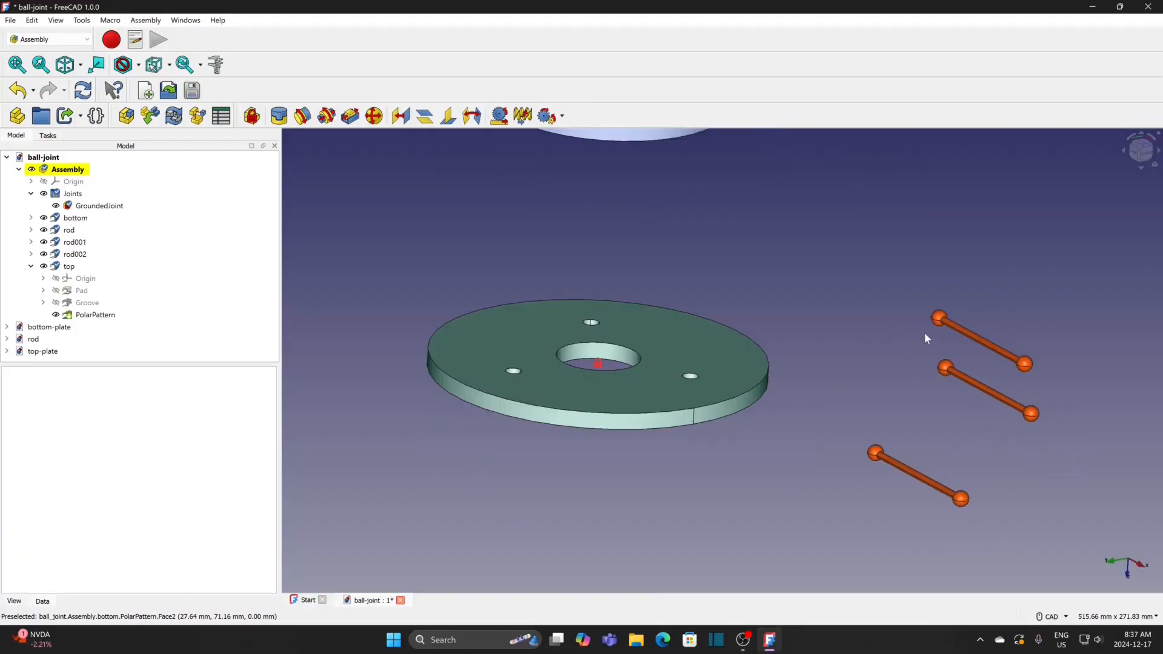
# Create a Ball joint between one ball end of the first rod and a socket in the bottom plate.
pyautogui.click(939, 319)
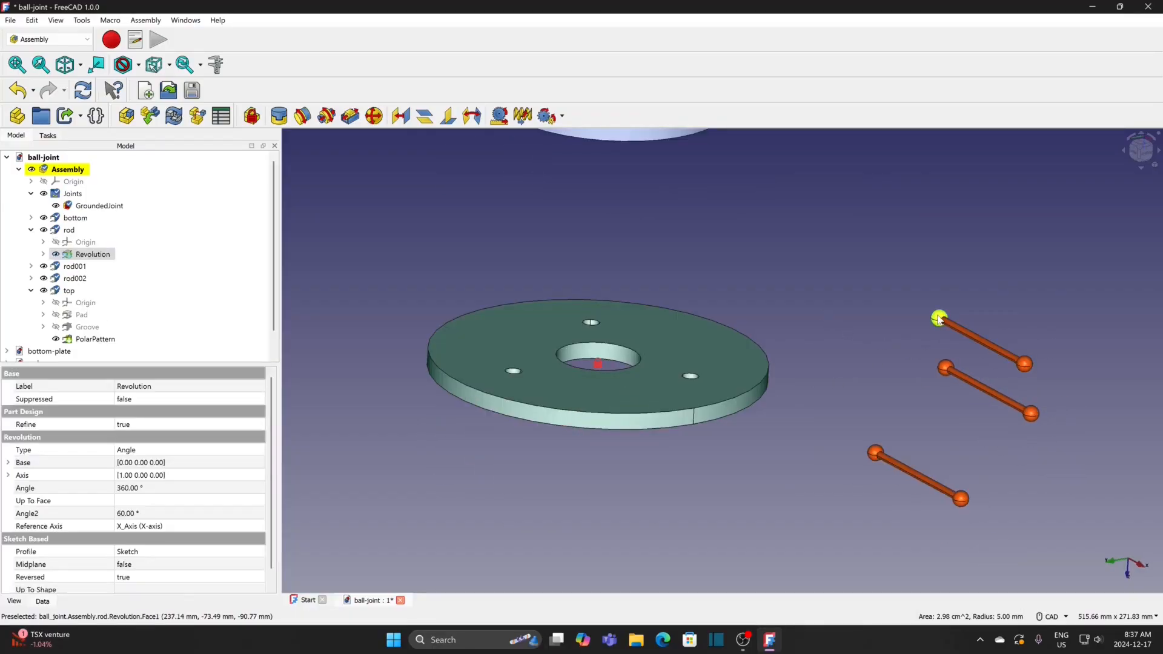
pyautogui.keyDown('ctrl'); pyautogui.click(694, 379); pyautogui.keyUp('ctrl')
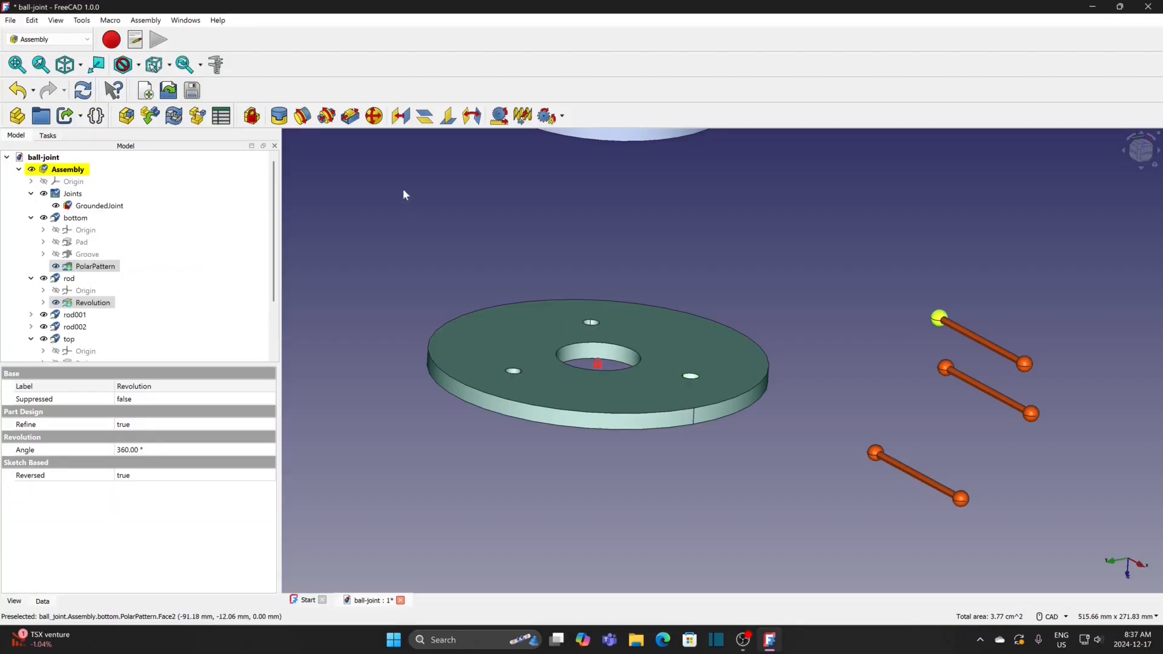
pyautogui.click(374, 116)
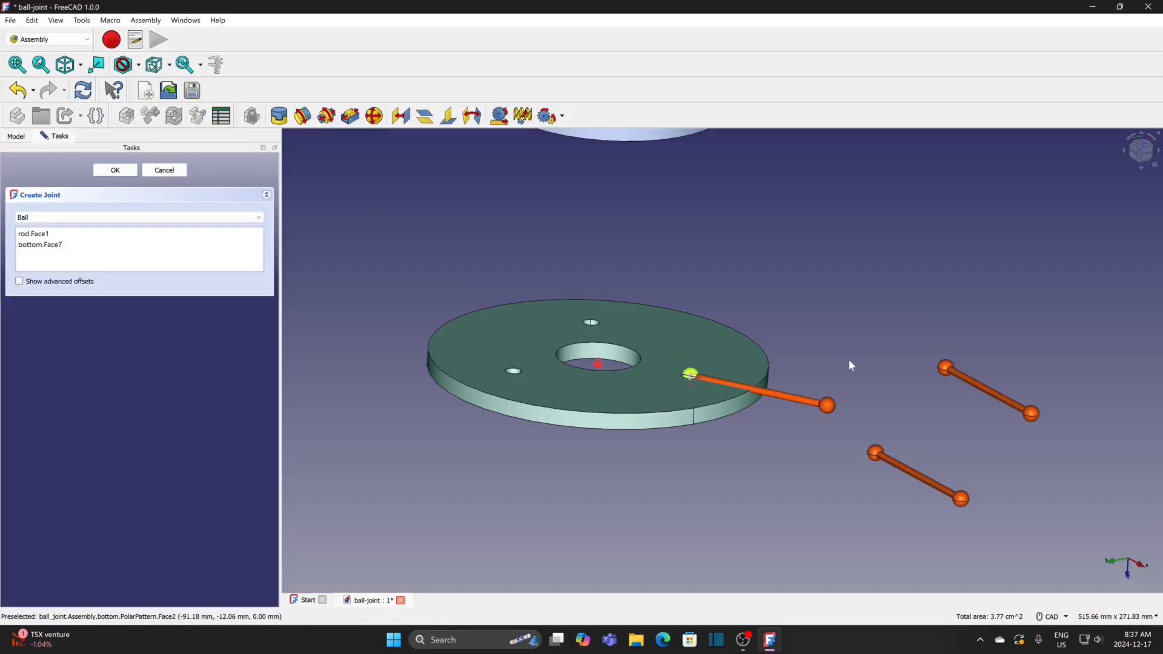
pyautogui.click(115, 170)
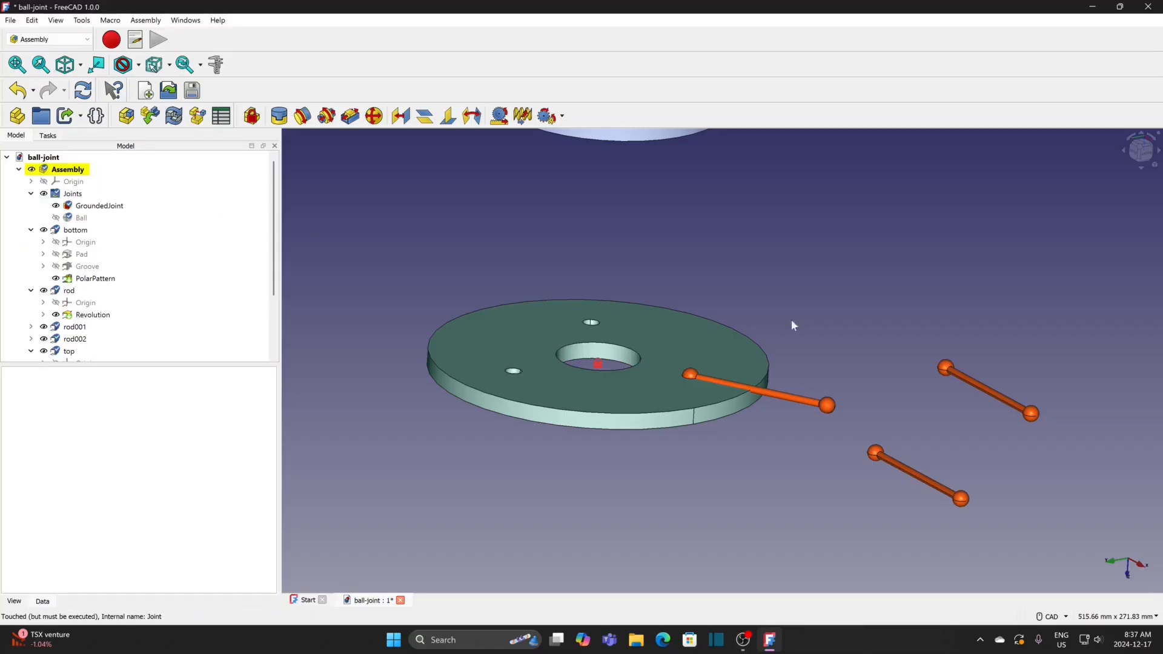
# Attach one ball end of rod002 to the bottom plate's rear socket with a Ball joint.
pyautogui.click(944, 367)
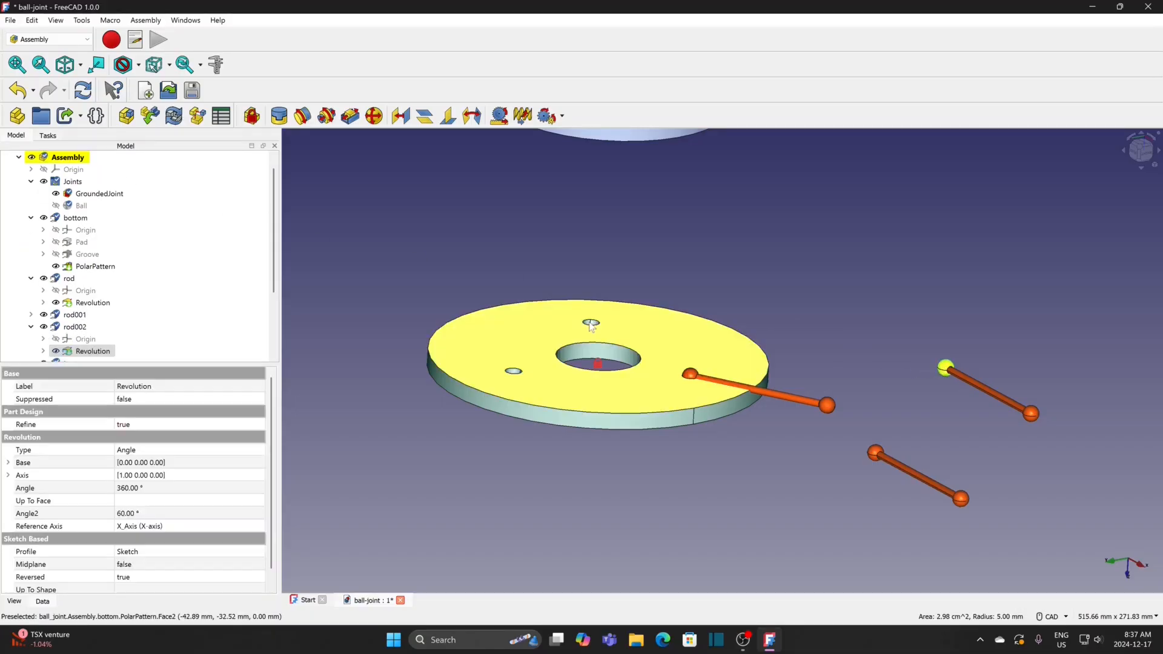
pyautogui.keyDown('ctrl'); pyautogui.click(594, 327); pyautogui.keyUp('ctrl')
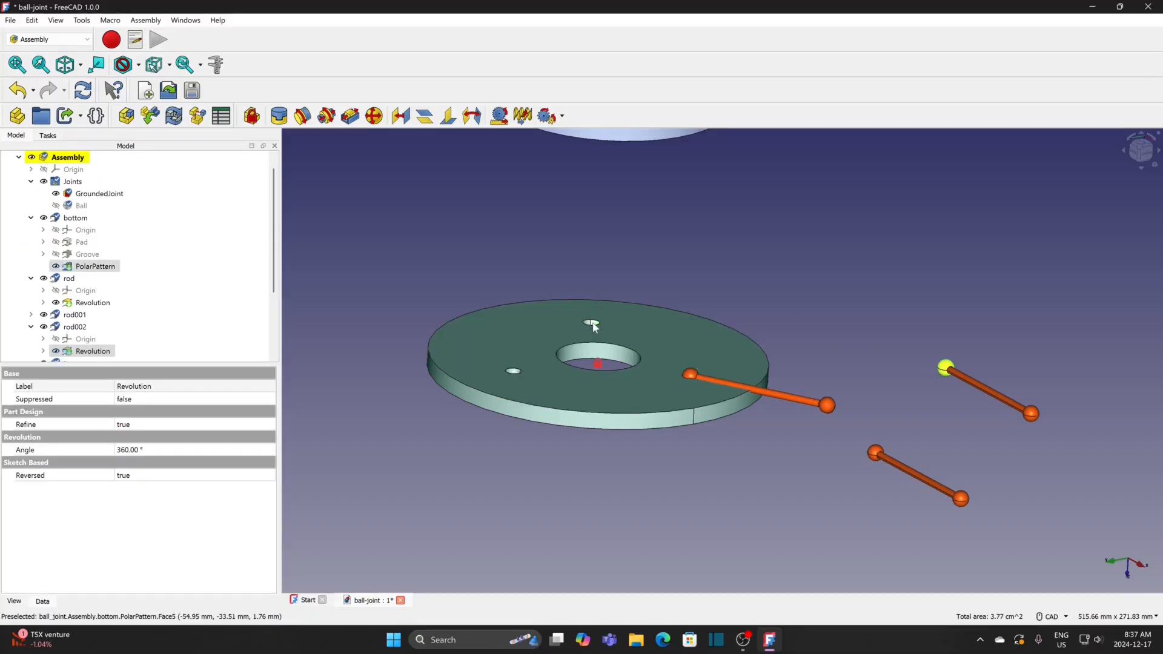
pyautogui.click(375, 115)
pyautogui.click(115, 171)
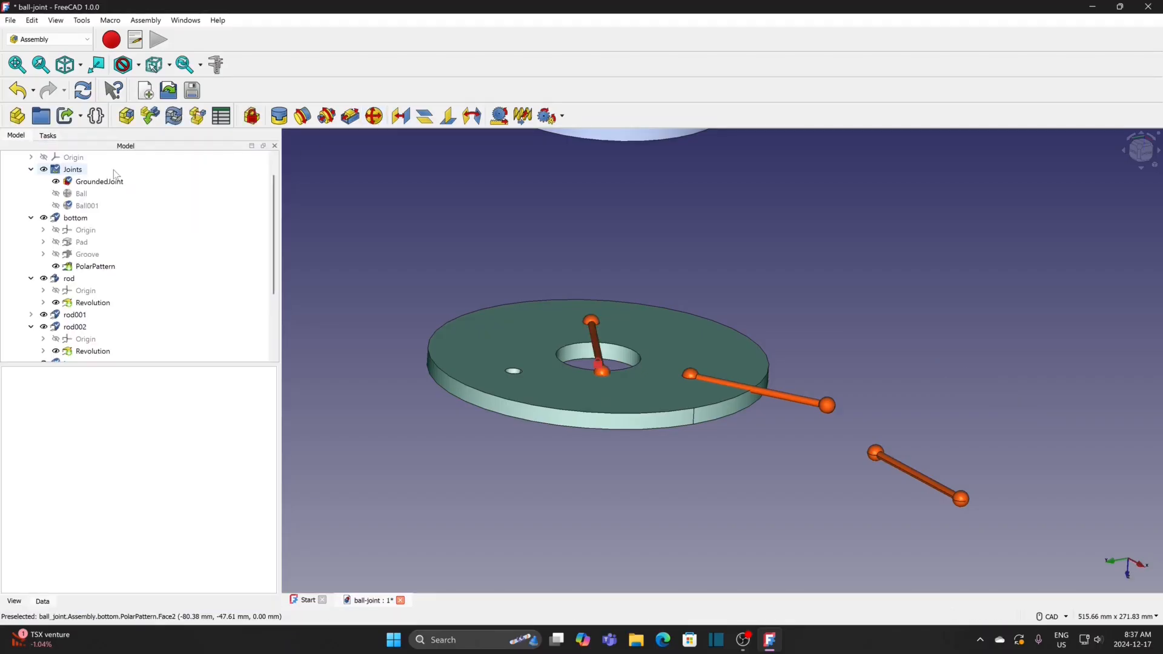
# Attach one ball end of rod001 to the bottom plate's remaining free socket with a Ball joint.
pyautogui.click(877, 455)
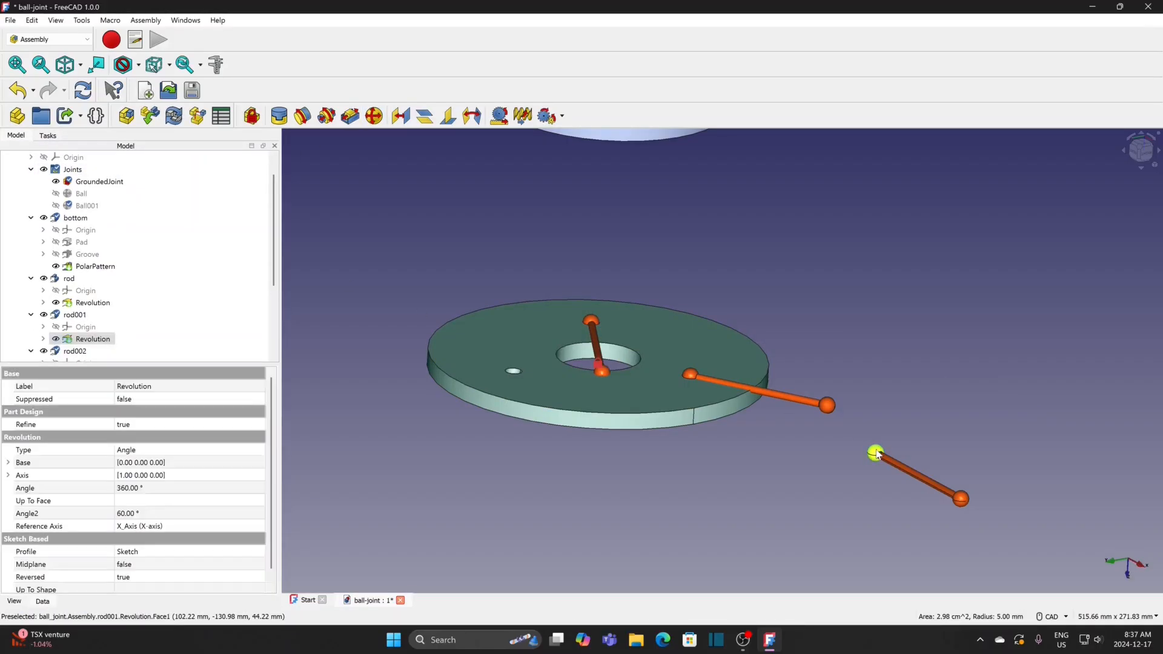
pyautogui.click(514, 374)
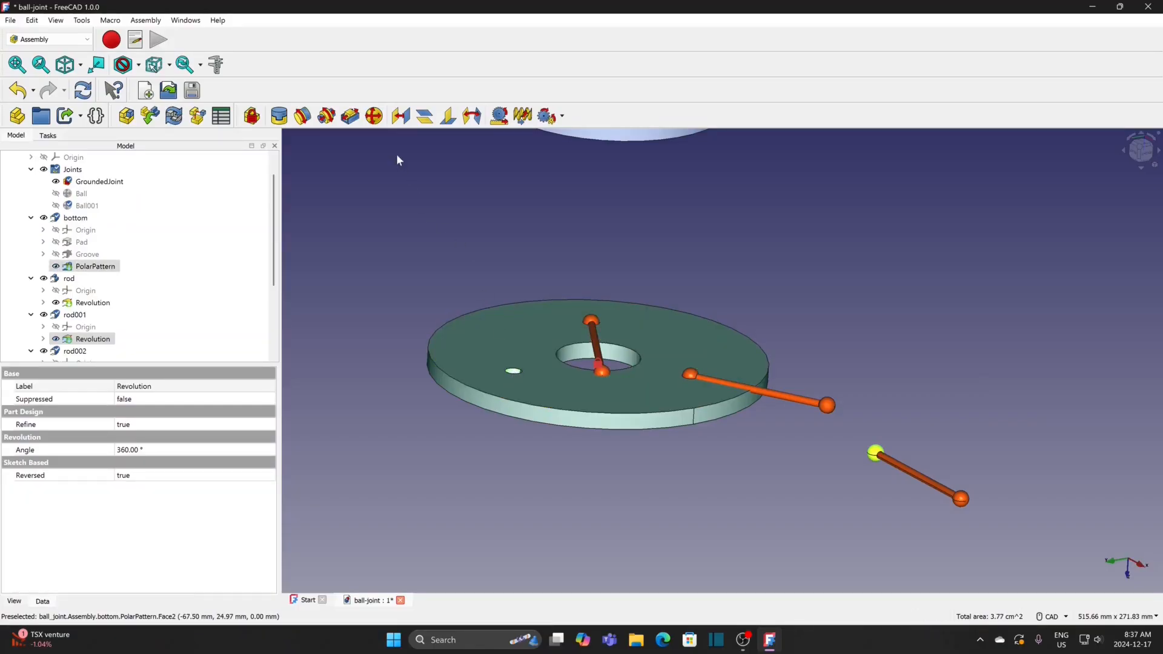
pyautogui.click(374, 115)
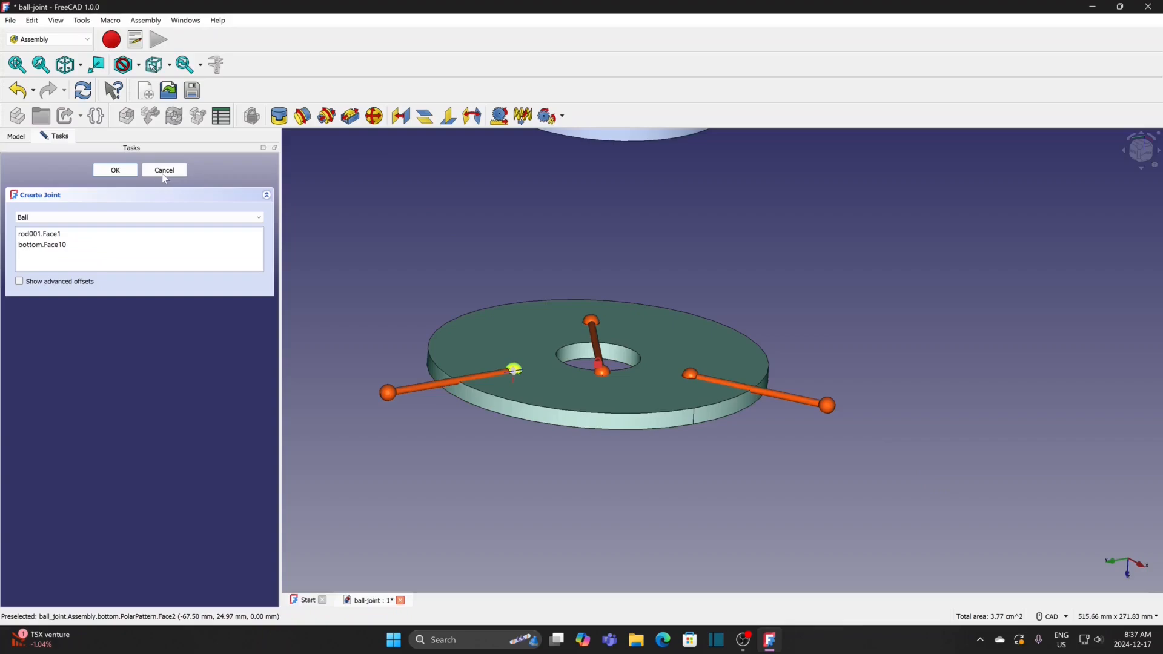
pyautogui.click(115, 169)
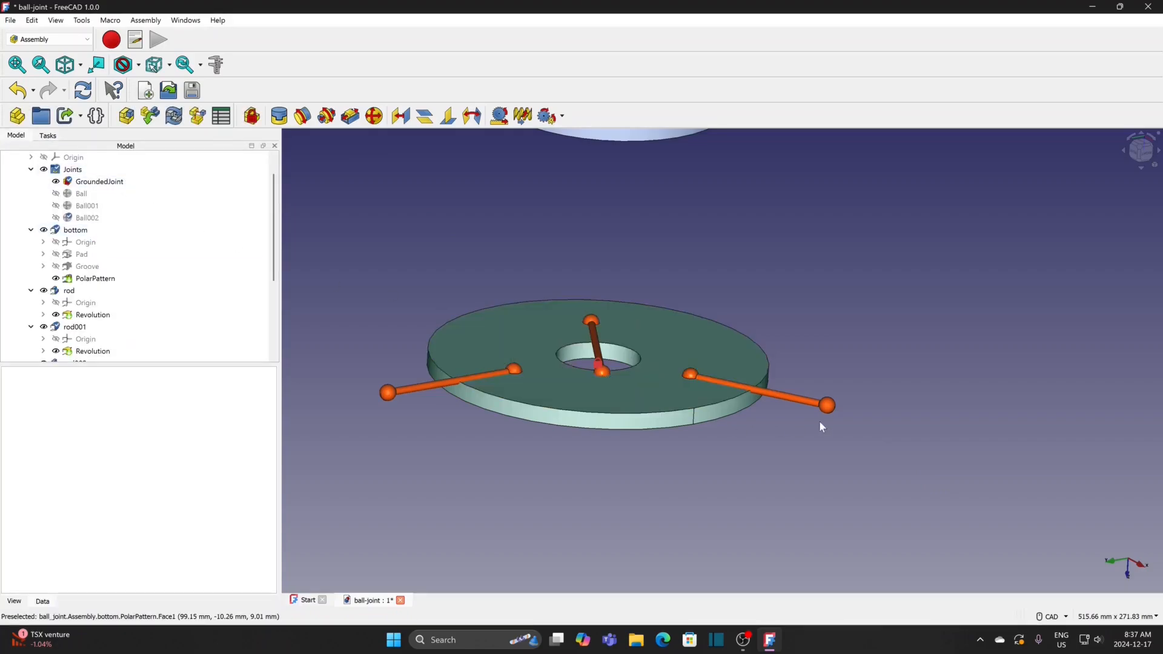
# Swing the three rods up about their ball joints so they stand roughly upright on the bottom plate.
pyautogui.moveTo(827, 405); pyautogui.dragTo(762, 272)
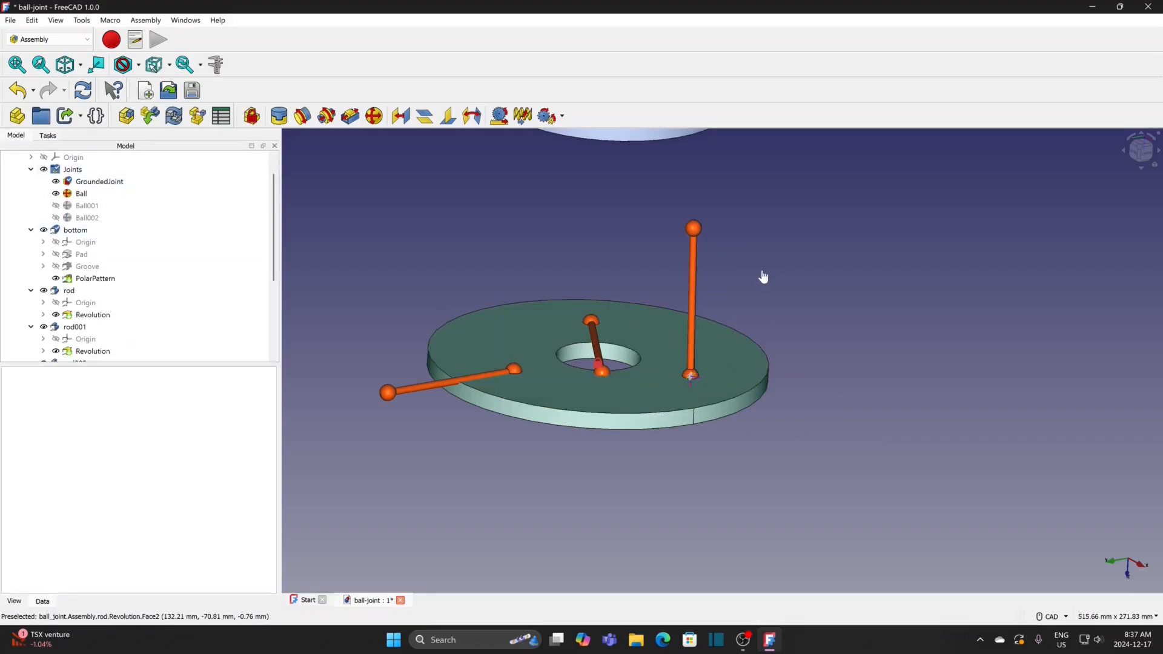
pyautogui.moveTo(601, 373); pyautogui.dragTo(599, 215)
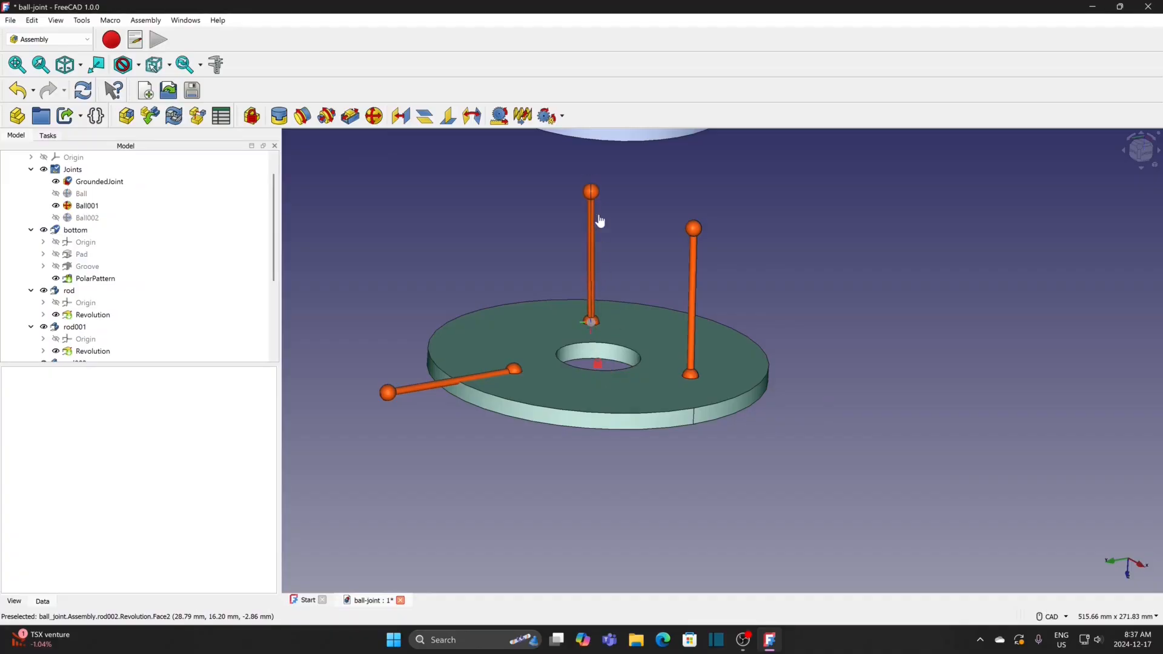
pyautogui.moveTo(388, 393); pyautogui.dragTo(515, 231)
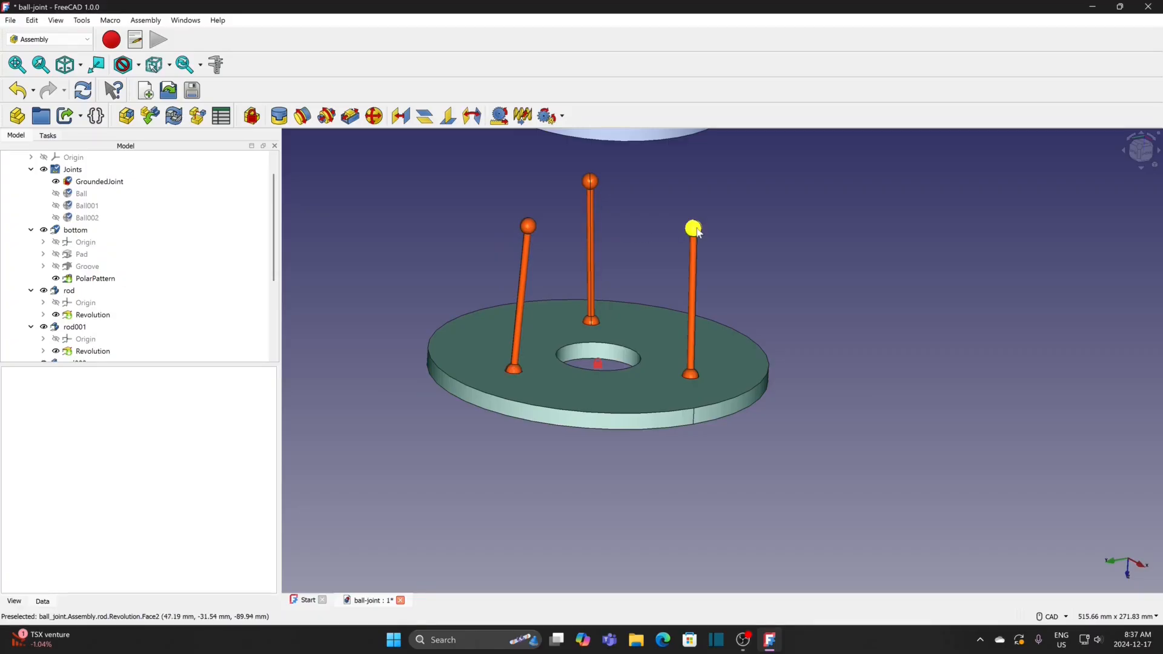
pyautogui.moveTo(693, 228); pyautogui.dragTo(681, 232)
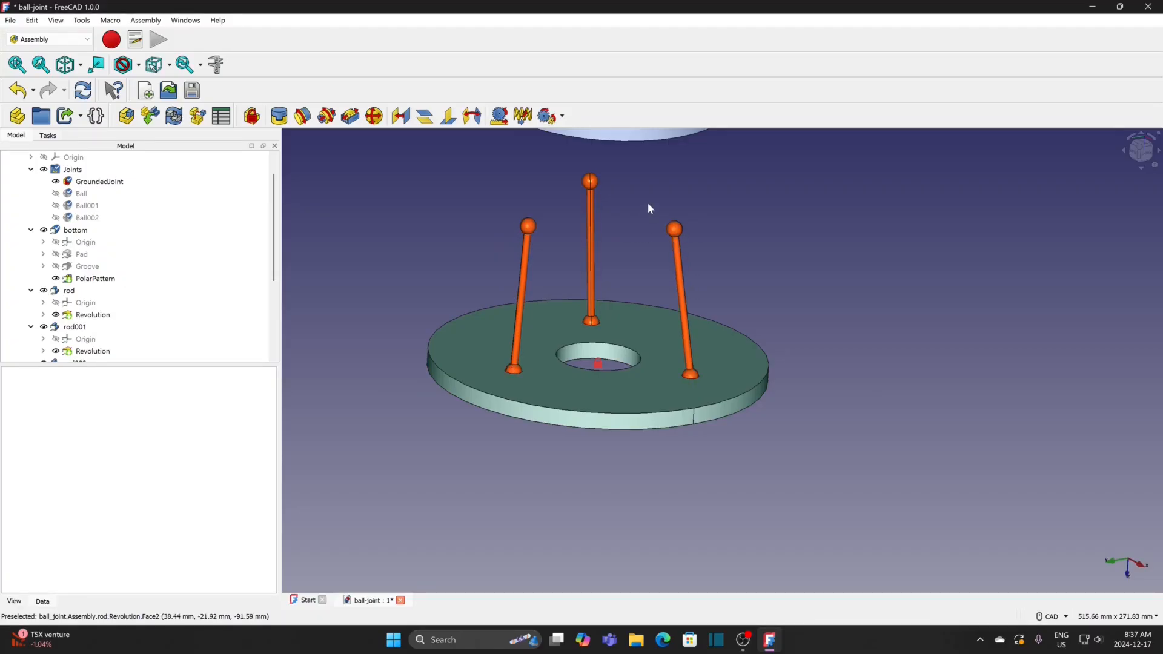
# Move the top plate down so its underside sockets sit close to the rods' free ball ends.
pyautogui.moveTo(648, 202); pyautogui.dragTo(647, 349, button='middle')
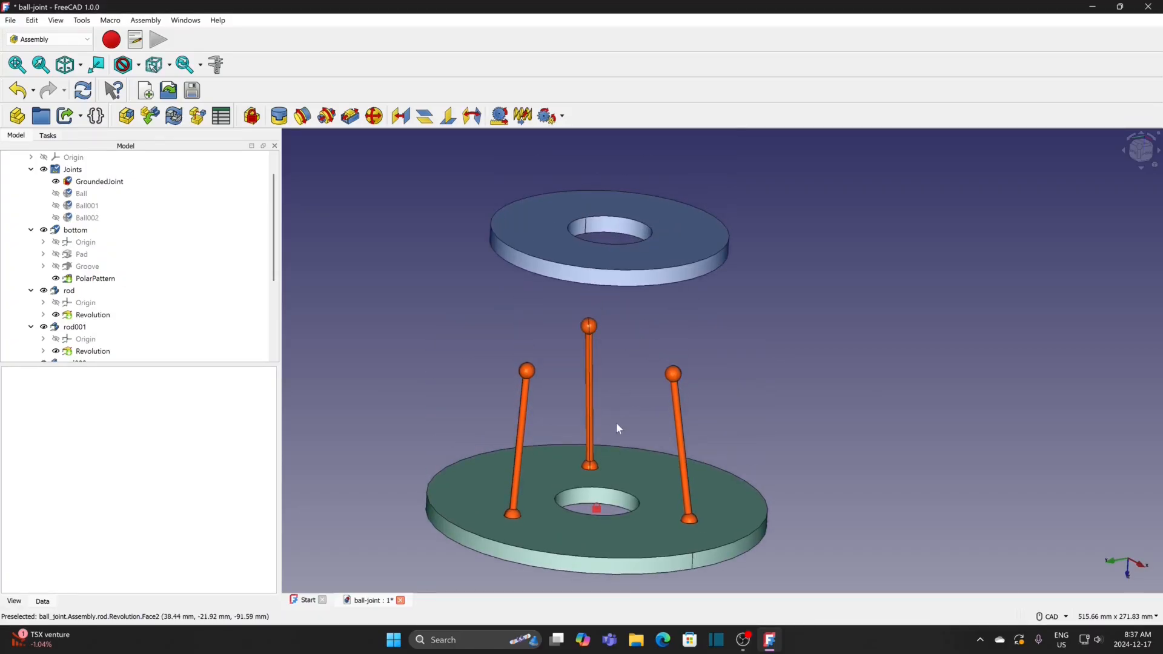
pyautogui.moveTo(617, 423); pyautogui.dragTo(948, 344, button='middle')
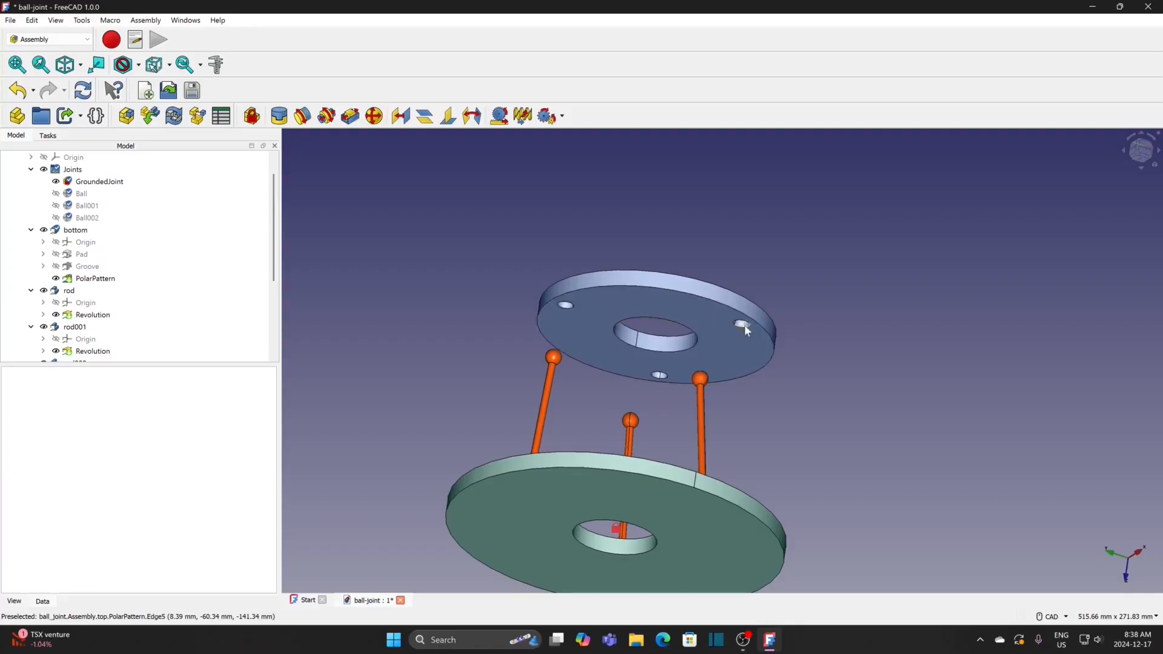
pyautogui.moveTo(693, 310); pyautogui.dragTo(648, 352)
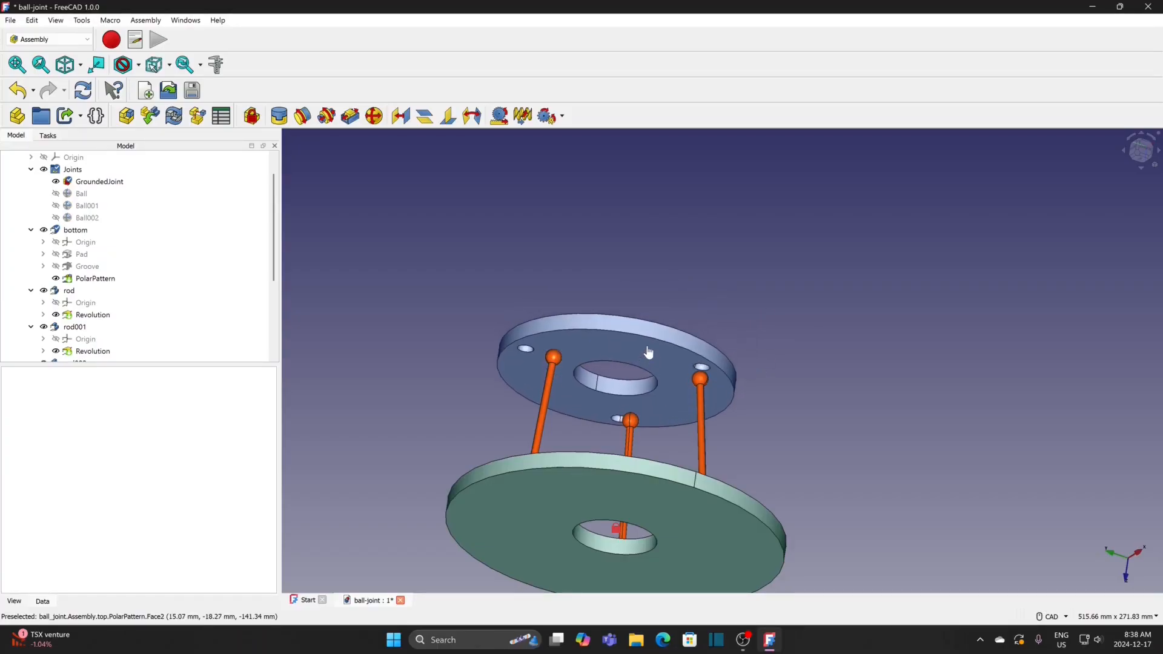
# Create a Ball joint between the top plate's socket nearest the first rod and that rod's free ball end.
pyautogui.click(703, 370)
pyautogui.click(703, 373)
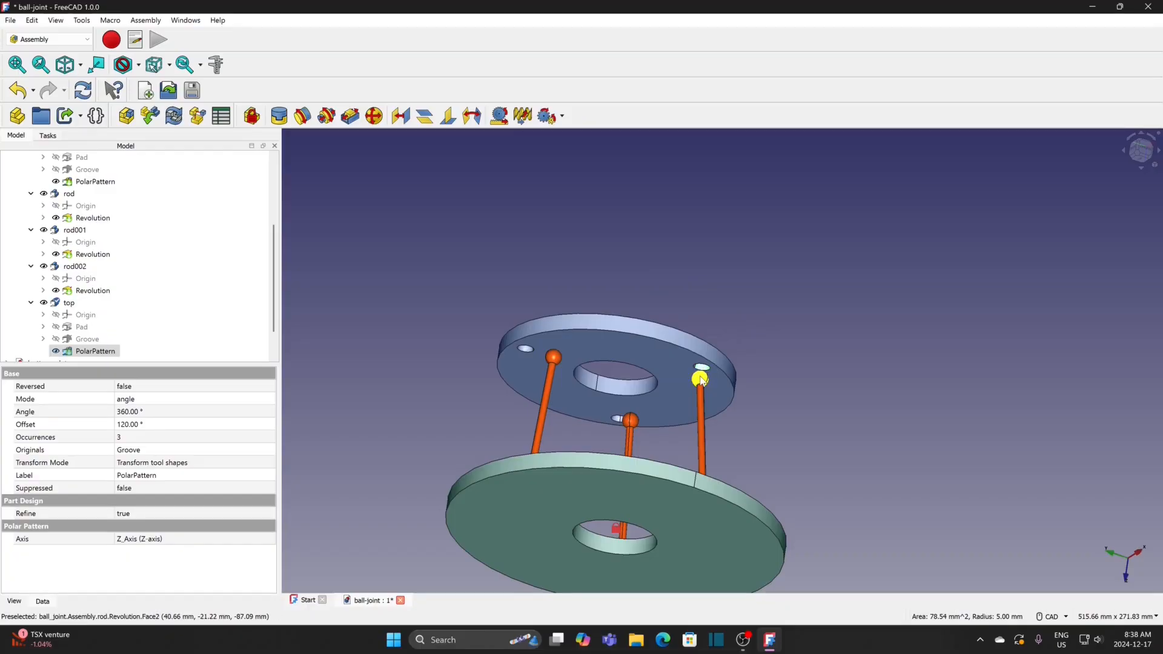
pyautogui.click(373, 116)
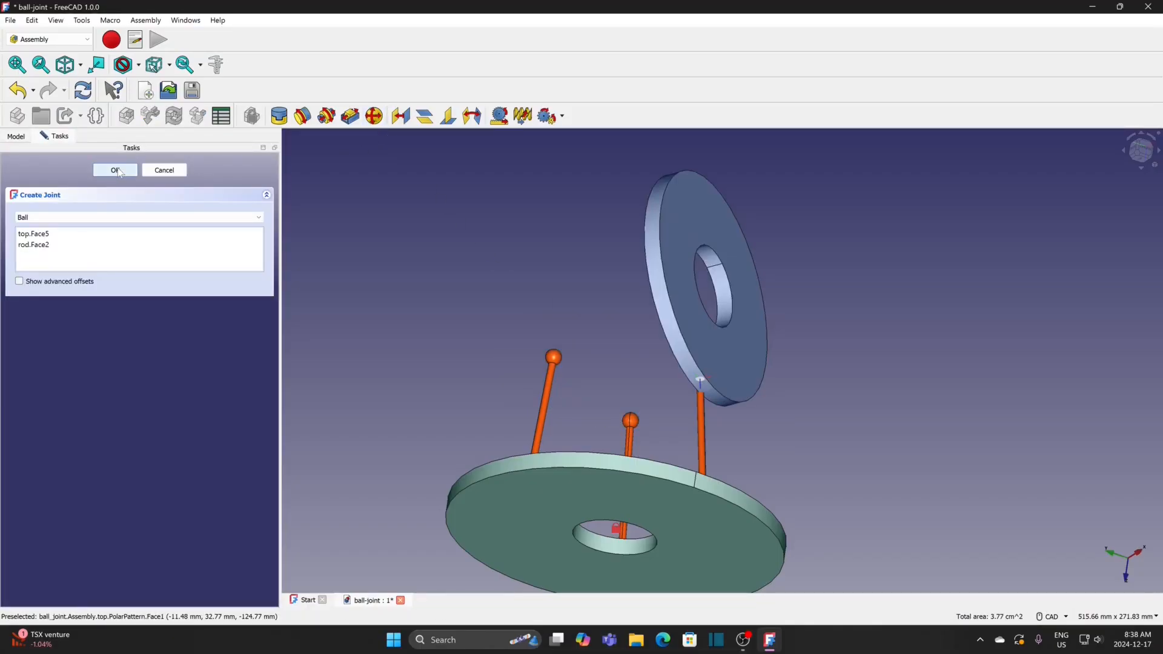
pyautogui.click(116, 170)
# Join a second socket of the top plate to the free ball end of rod002 with a Ball joint.
pyautogui.scroll(-1, 478, 353)
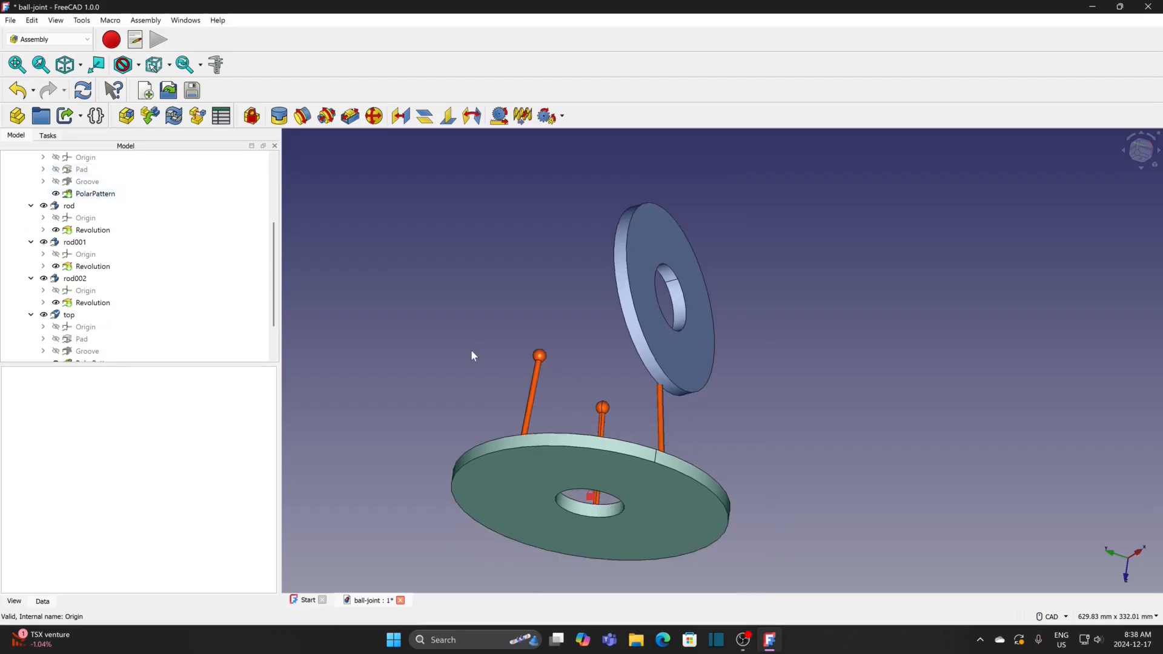
pyautogui.moveTo(471, 351); pyautogui.dragTo(558, 410, button='middle')
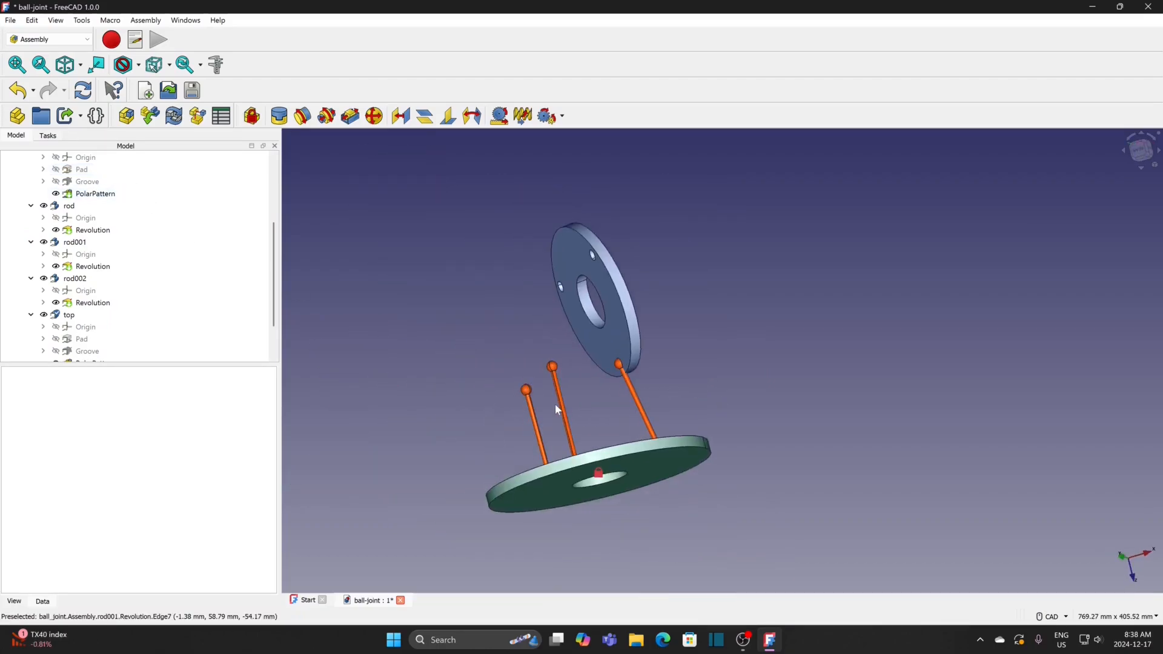
pyautogui.click(562, 290)
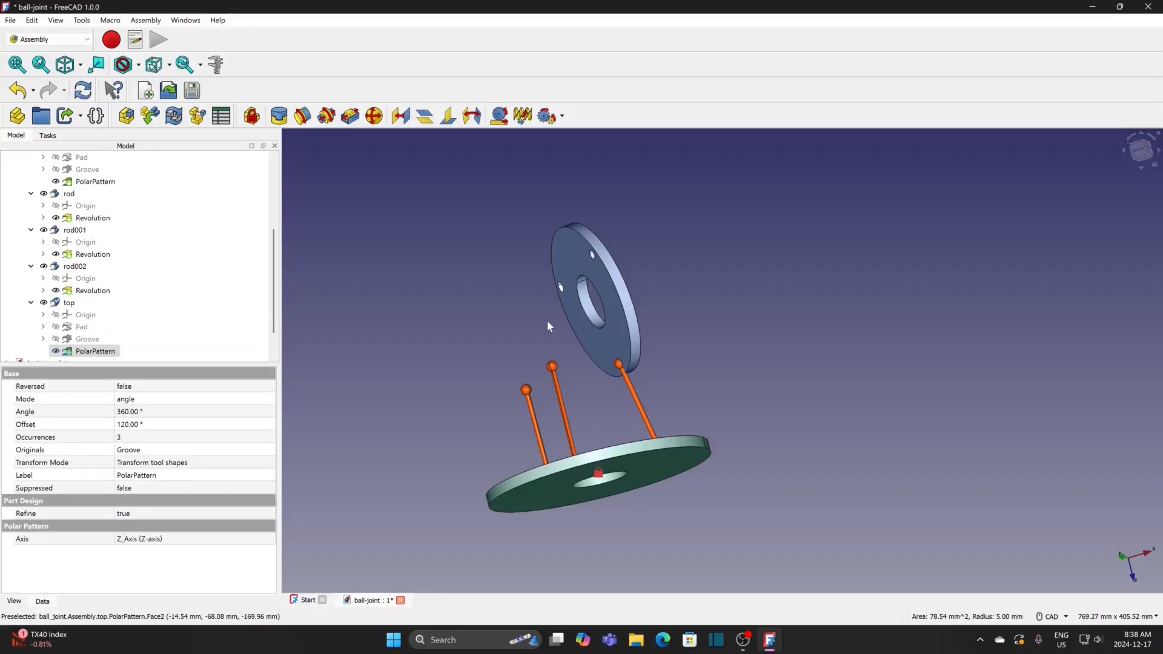
pyautogui.keyDown('ctrl'); pyautogui.click(526, 392); pyautogui.keyUp('ctrl')
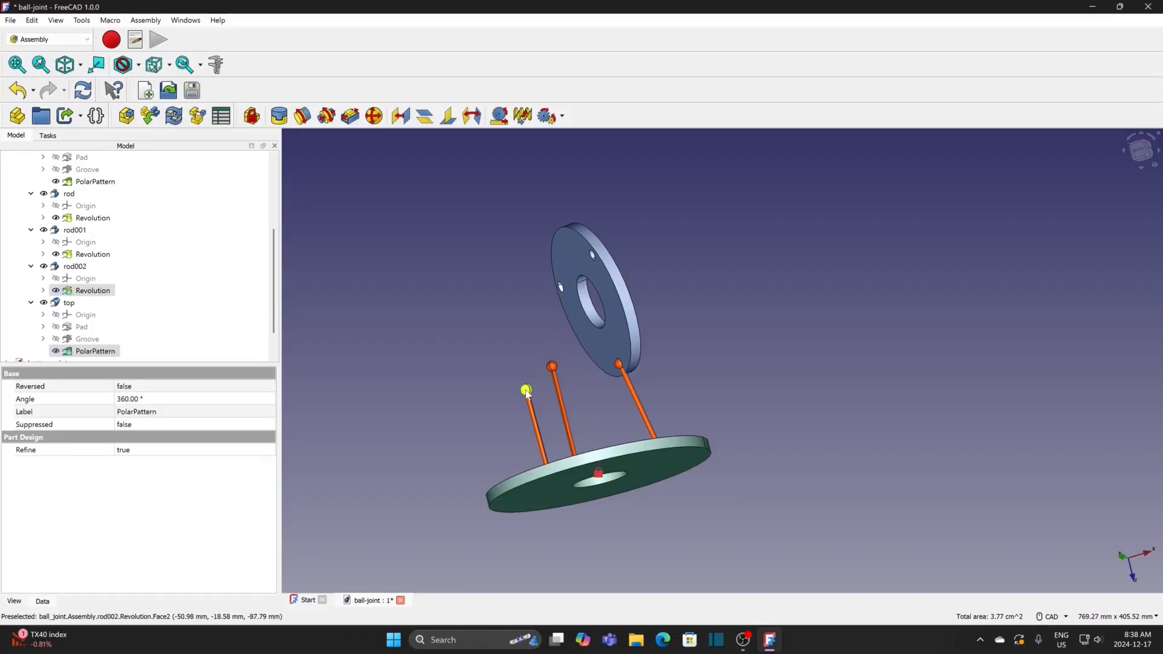
pyautogui.click(374, 116)
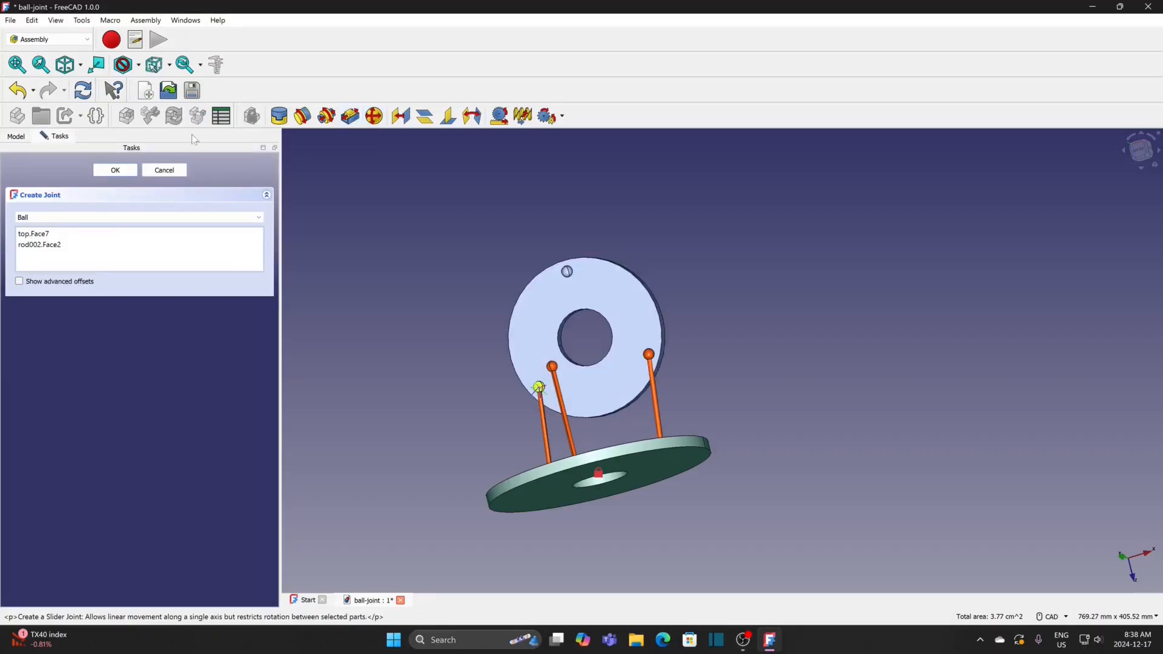
pyautogui.click(124, 171)
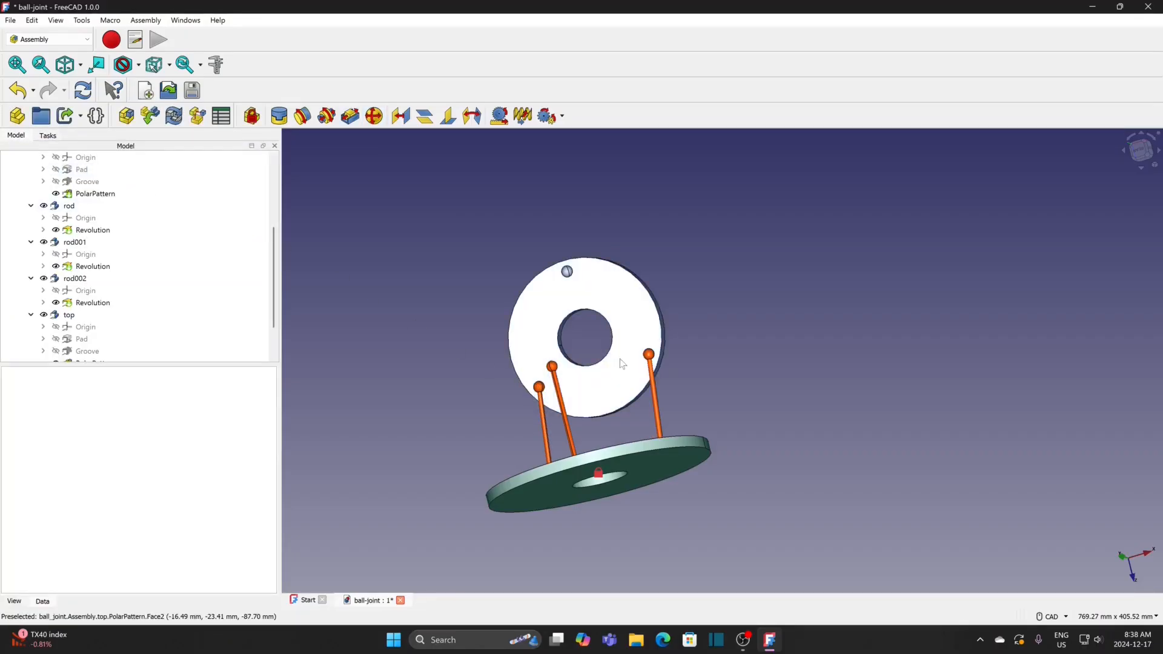
# Join the top plate's last free socket to the free ball end of rod001 with a Ball joint.
pyautogui.moveTo(701, 324); pyautogui.dragTo(663, 303, button='middle')
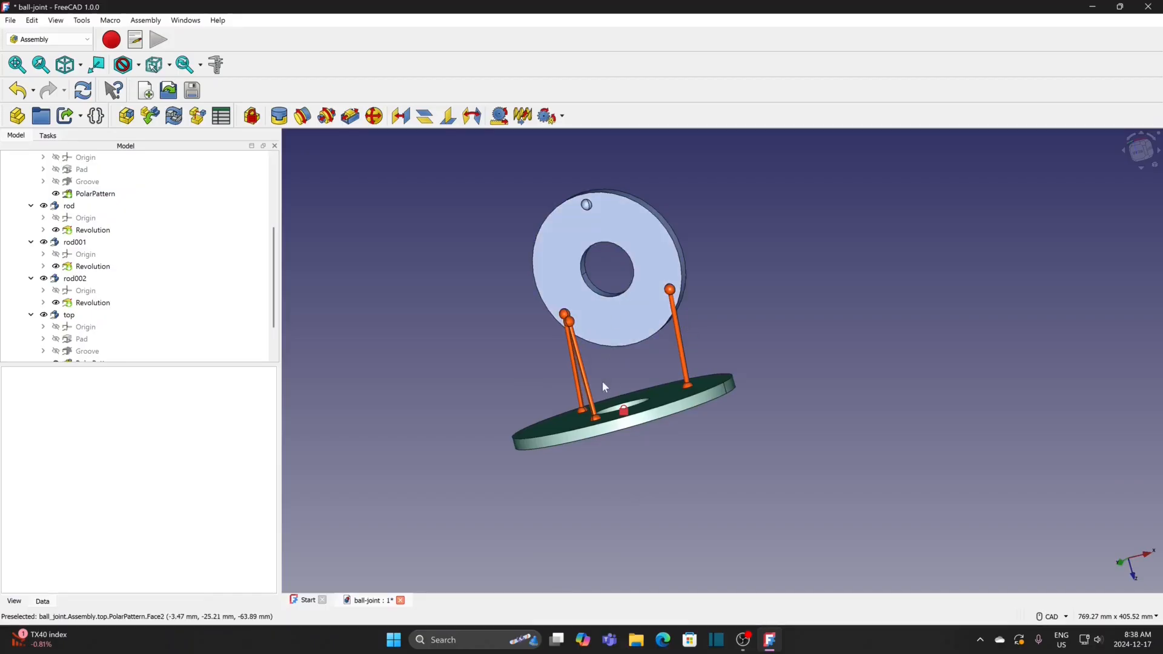
pyautogui.click(586, 204)
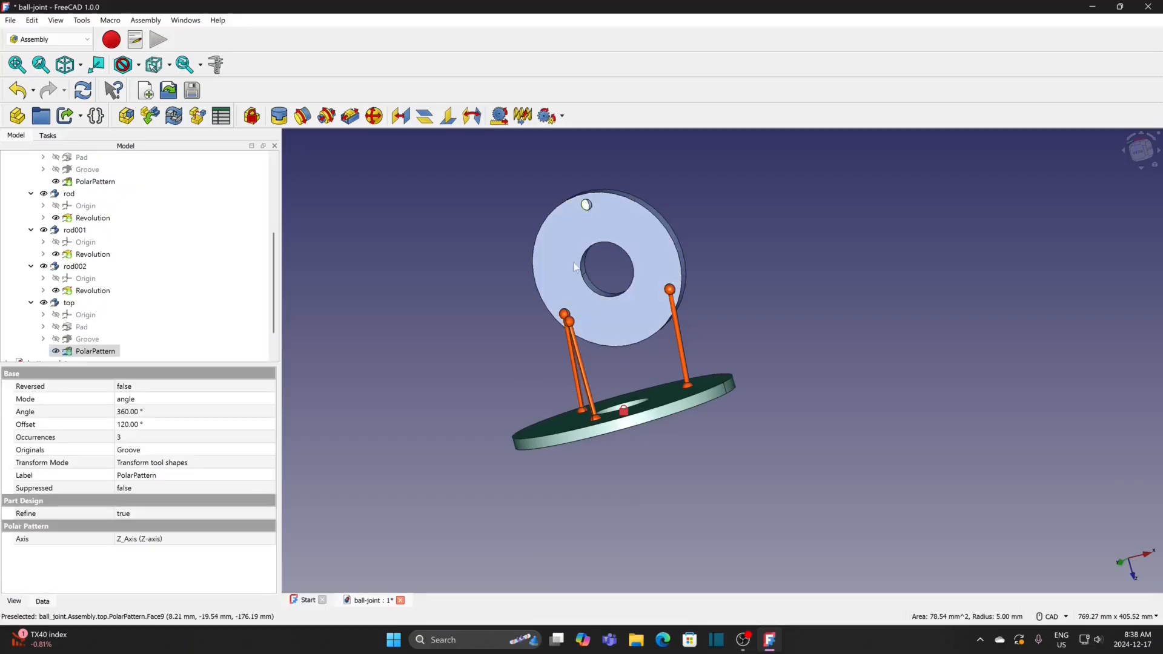
pyautogui.keyDown('ctrl'); pyautogui.click(571, 325); pyautogui.keyUp('ctrl')
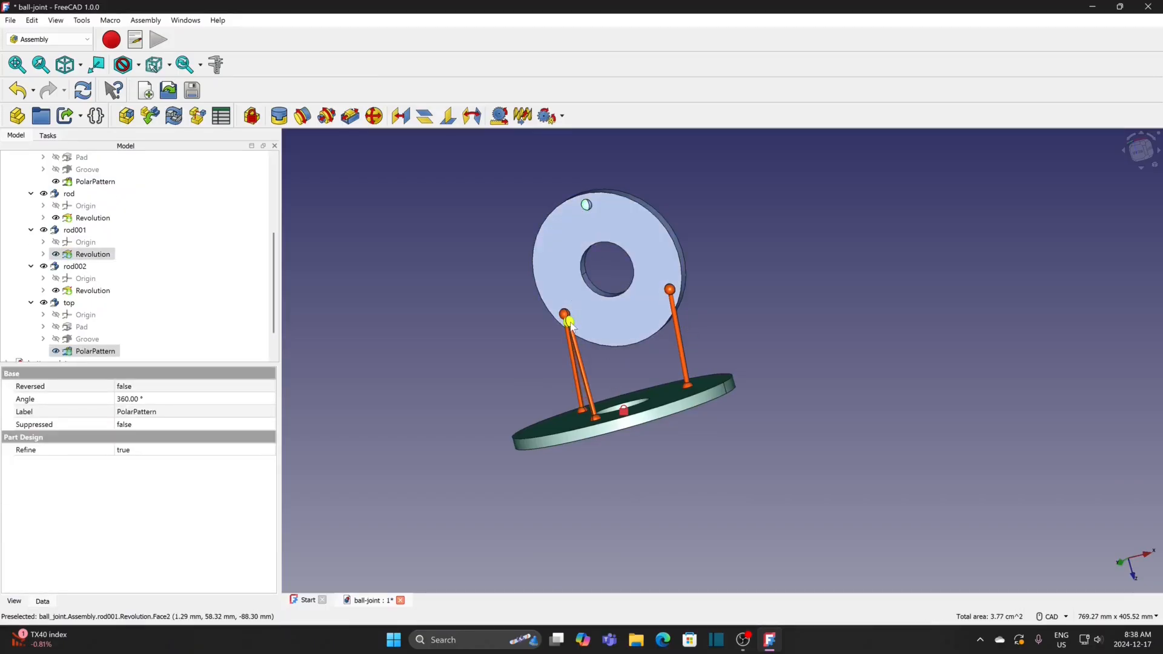
pyautogui.click(374, 116)
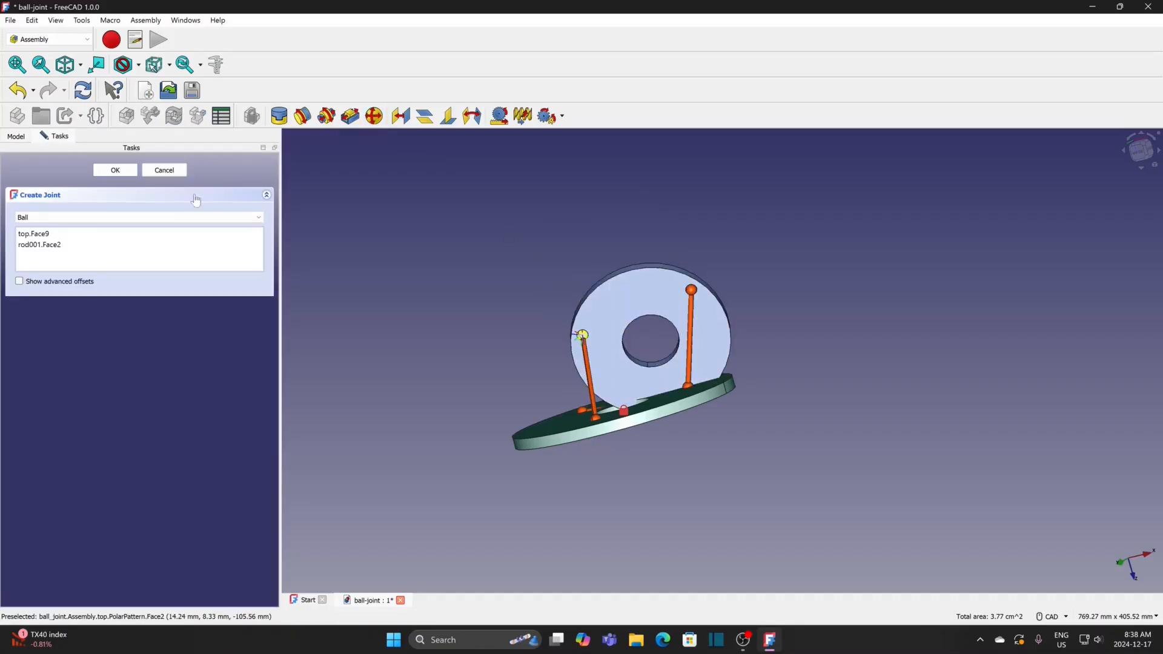
pyautogui.click(115, 170)
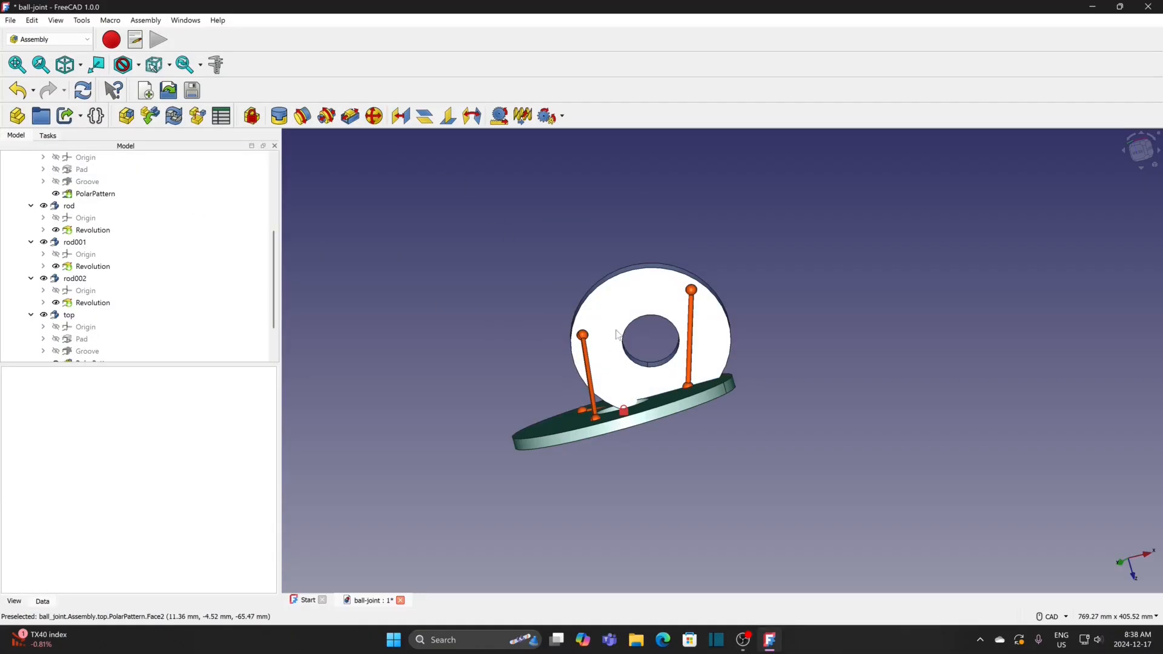
# Pull the jointed top plate up so it rests above the bottom plate on the three rods.
pyautogui.moveTo(576, 384); pyautogui.dragTo(512, 544, button='middle')
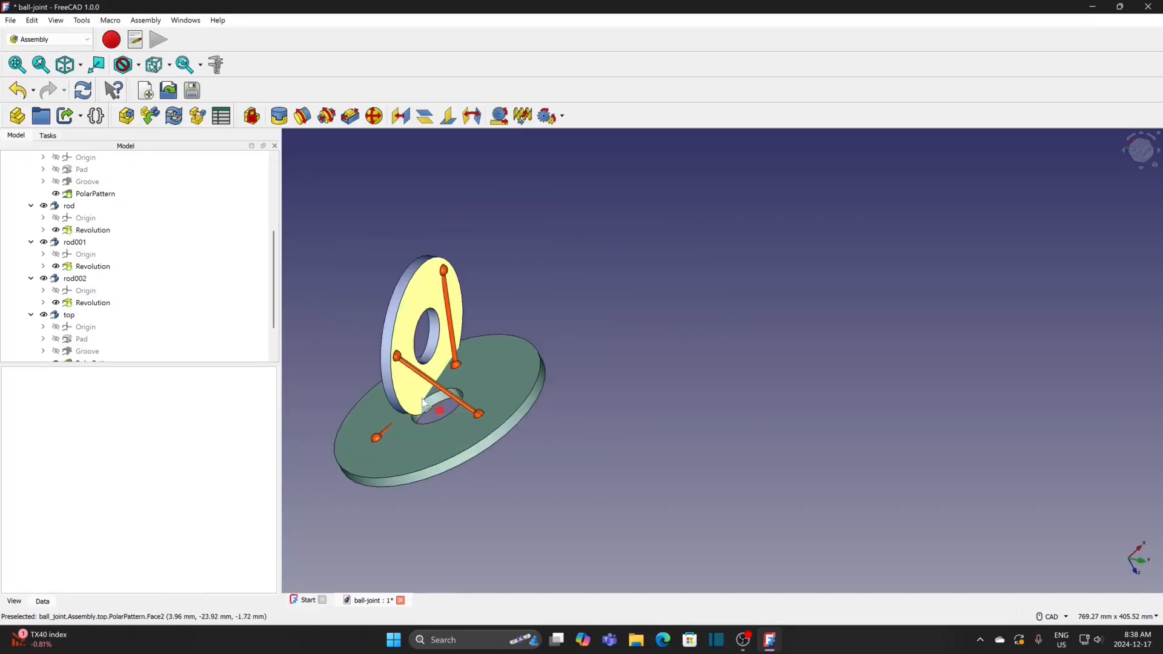
pyautogui.moveTo(415, 403); pyautogui.dragTo(417, 358)
pyautogui.moveTo(587, 308); pyautogui.dragTo(521, 334, button='middle')
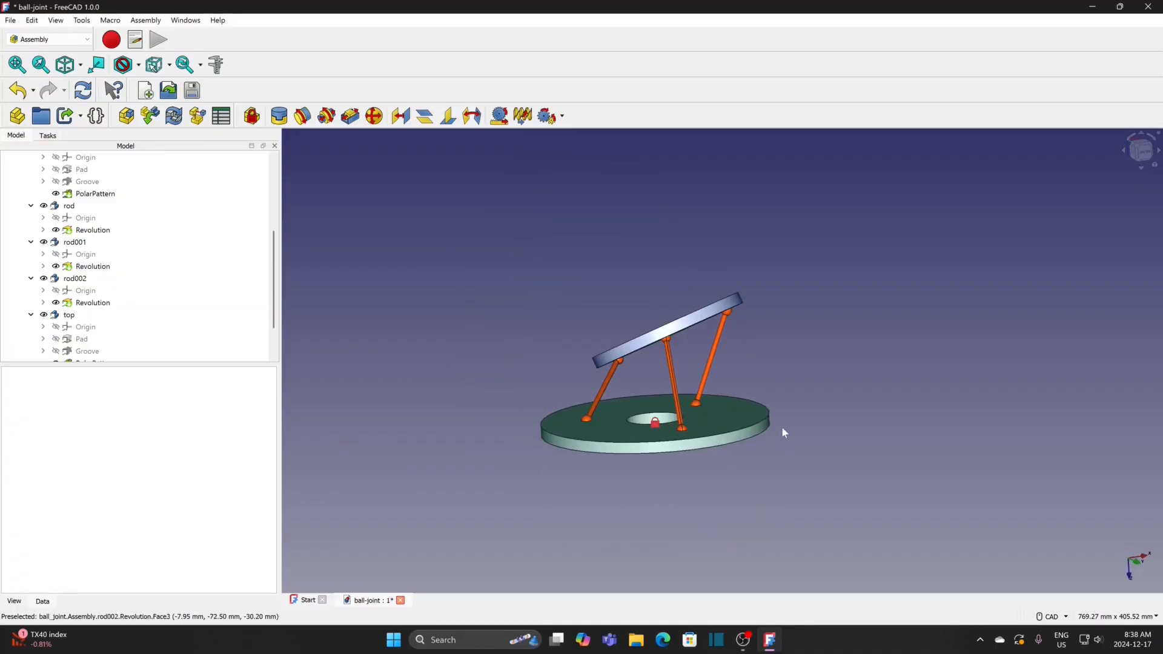
pyautogui.moveTo(829, 448); pyautogui.dragTo(816, 414, button='middle')
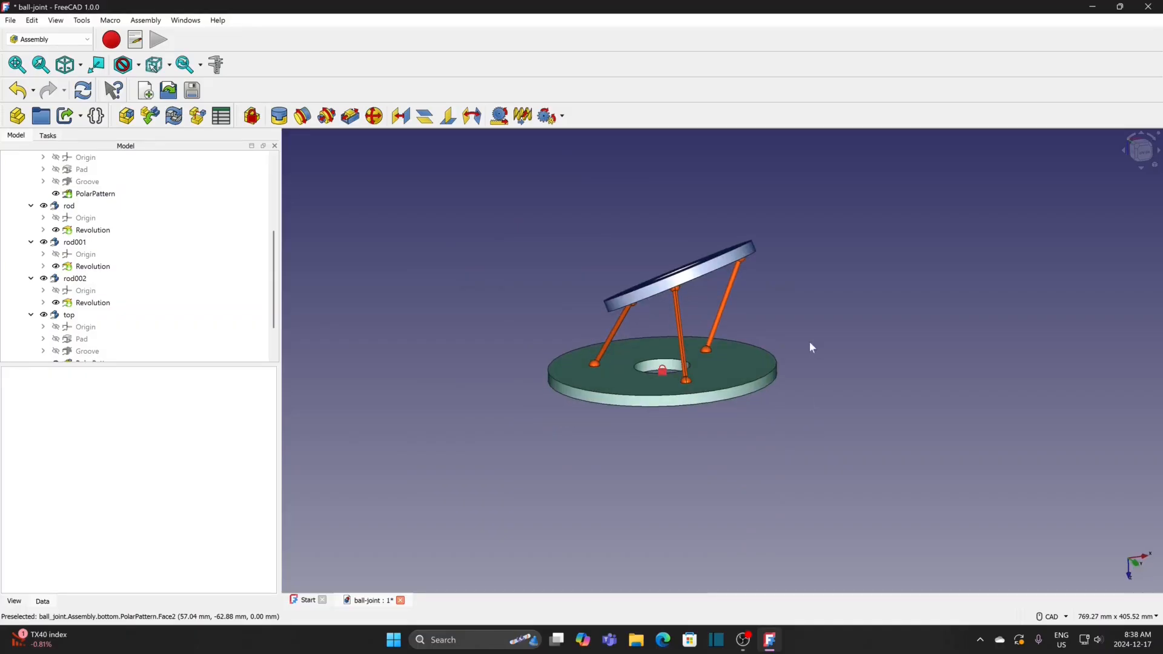
pyautogui.moveTo(810, 343); pyautogui.dragTo(801, 359, button='middle')
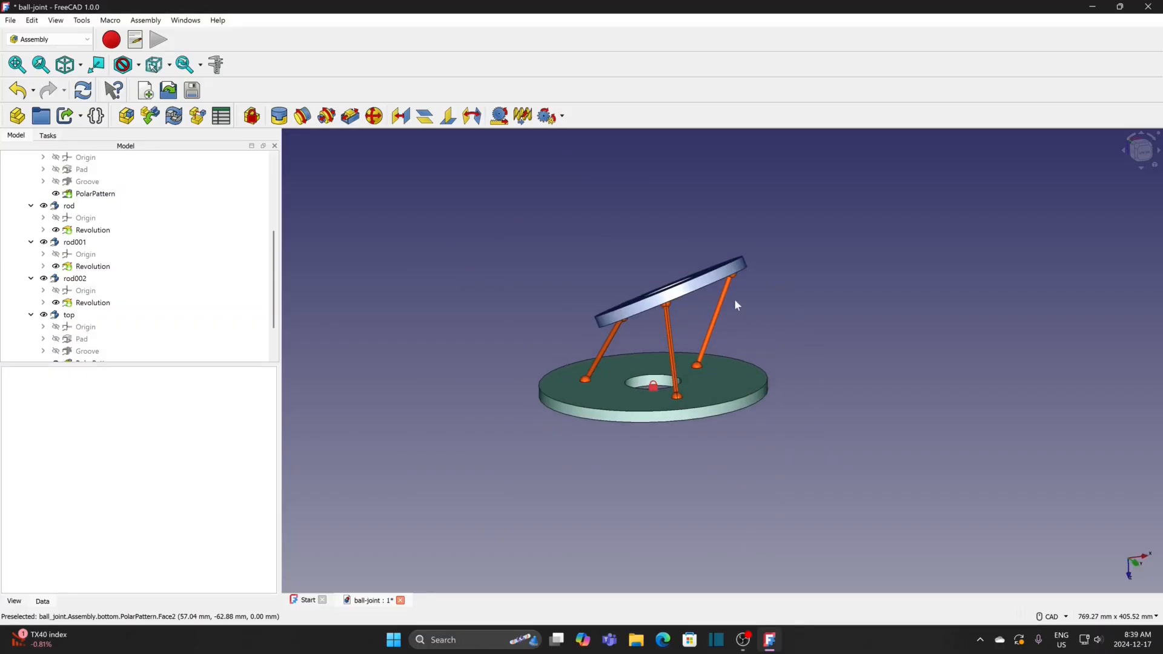
# Move the top plate to test how the ball-jointed rods follow its motion.
pyautogui.rightClick(745, 329)
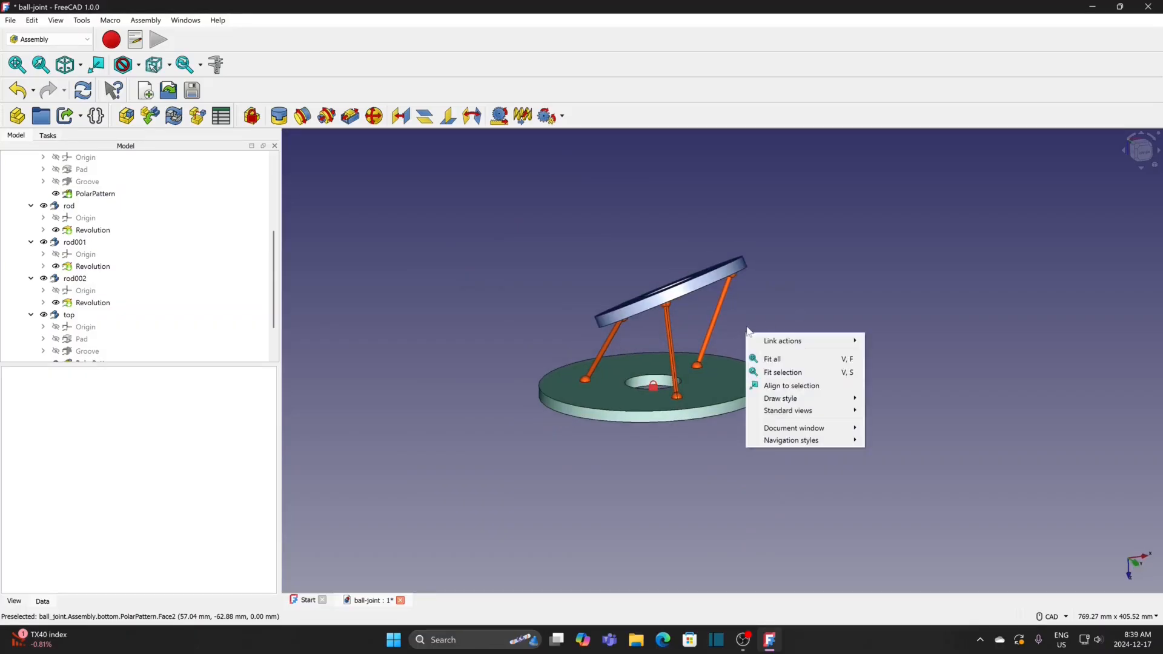
pyautogui.moveTo(737, 313); pyautogui.dragTo(578, 465, button='middle')
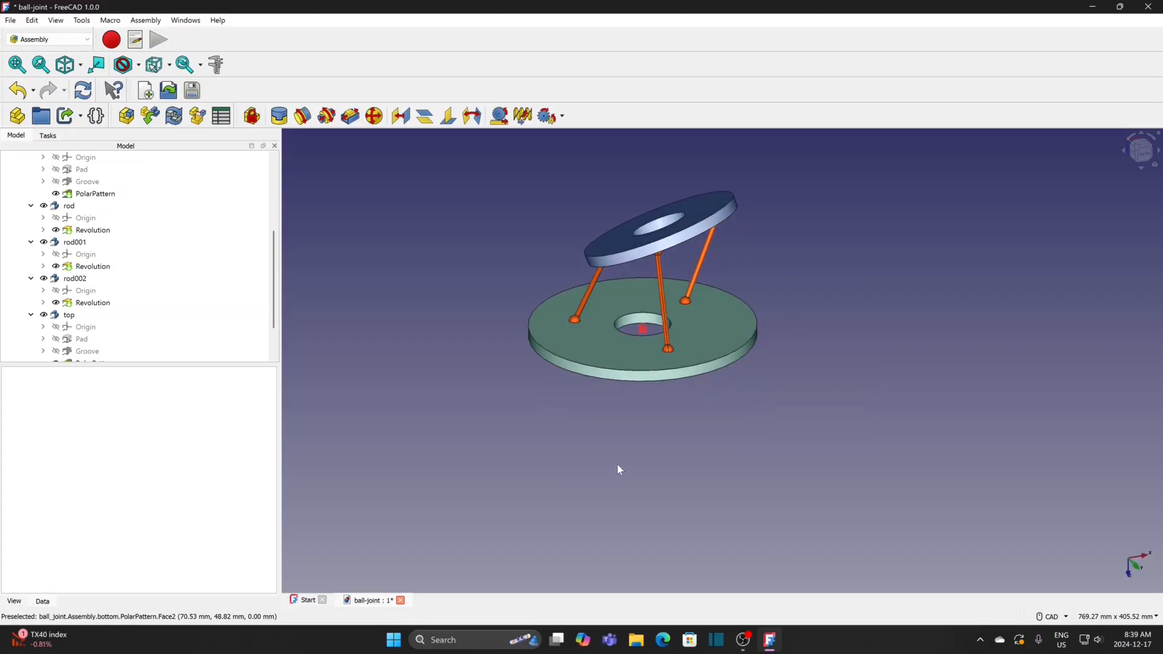
pyautogui.moveTo(670, 325); pyautogui.dragTo(682, 390, button='middle')
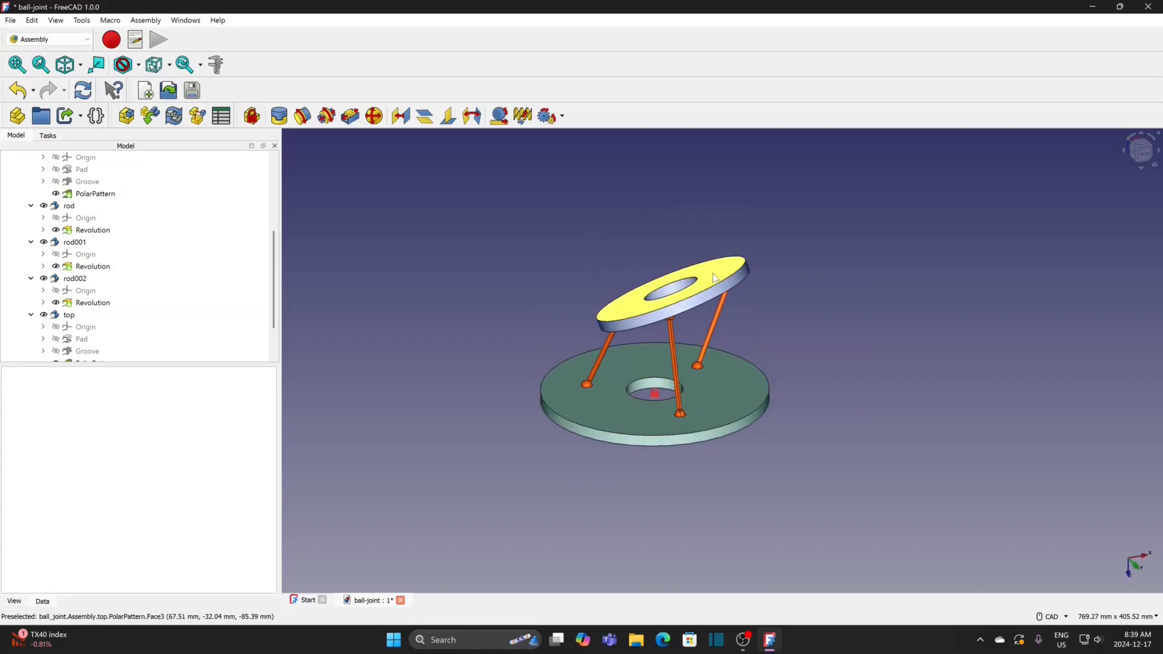
pyautogui.moveTo(708, 281); pyautogui.dragTo(519, 218)
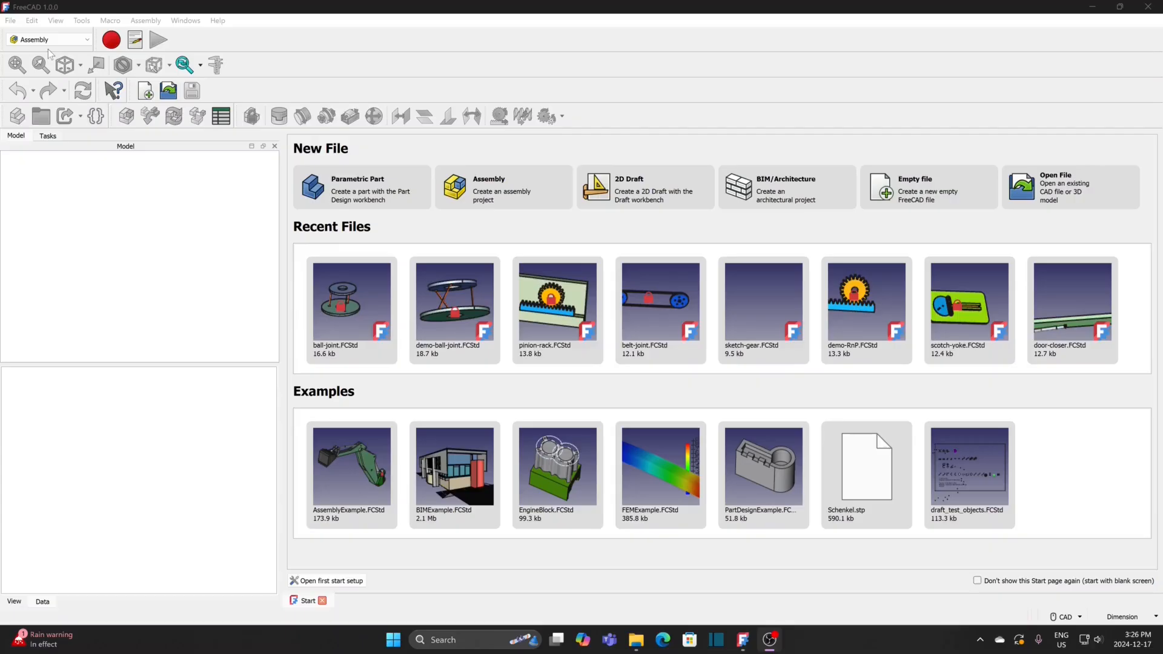
# Create a new document and save it as linear-actuator in the 8-demo-actuator folder.
pyautogui.click(11, 21)
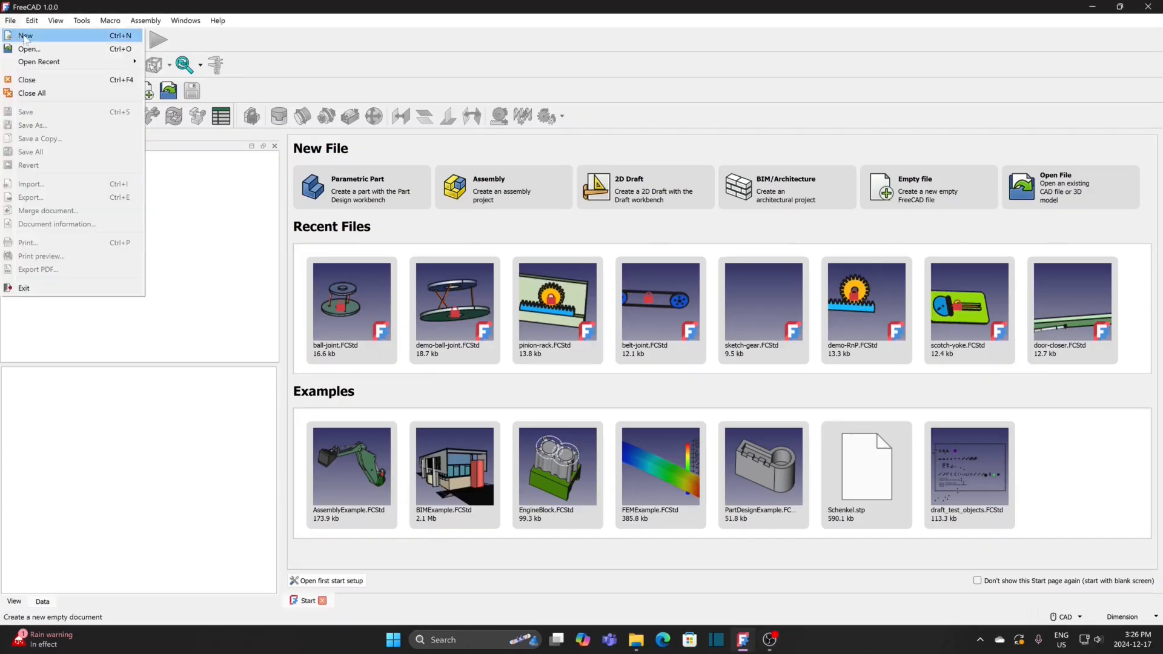
pyautogui.click(28, 35)
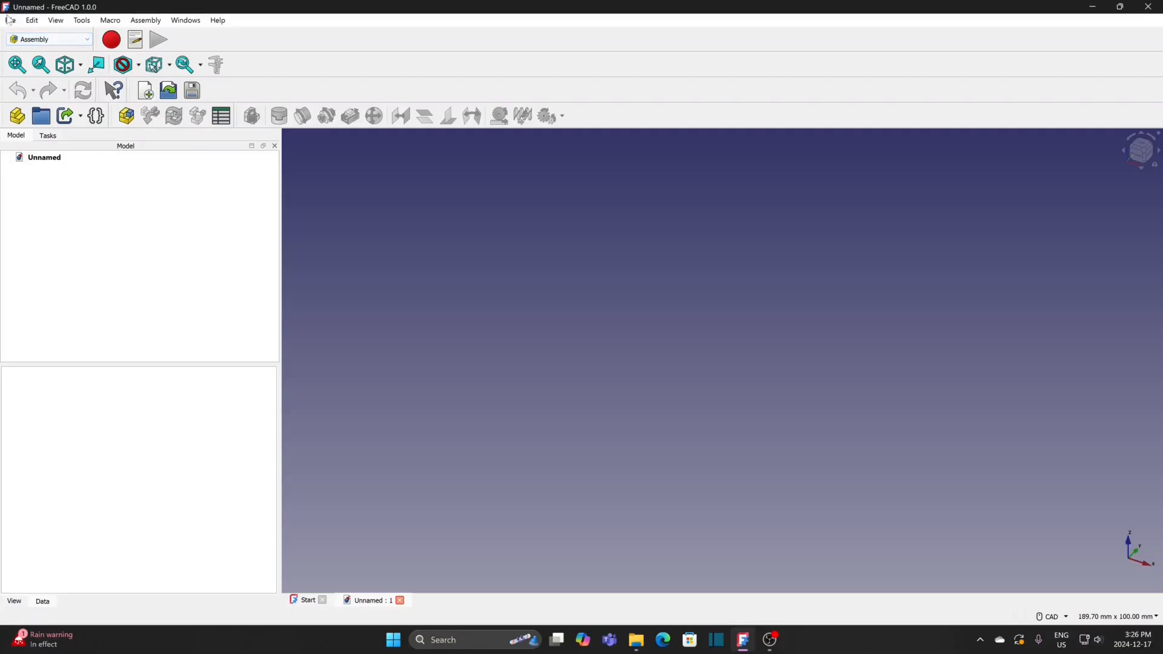
pyautogui.click(10, 20)
pyautogui.click(48, 128)
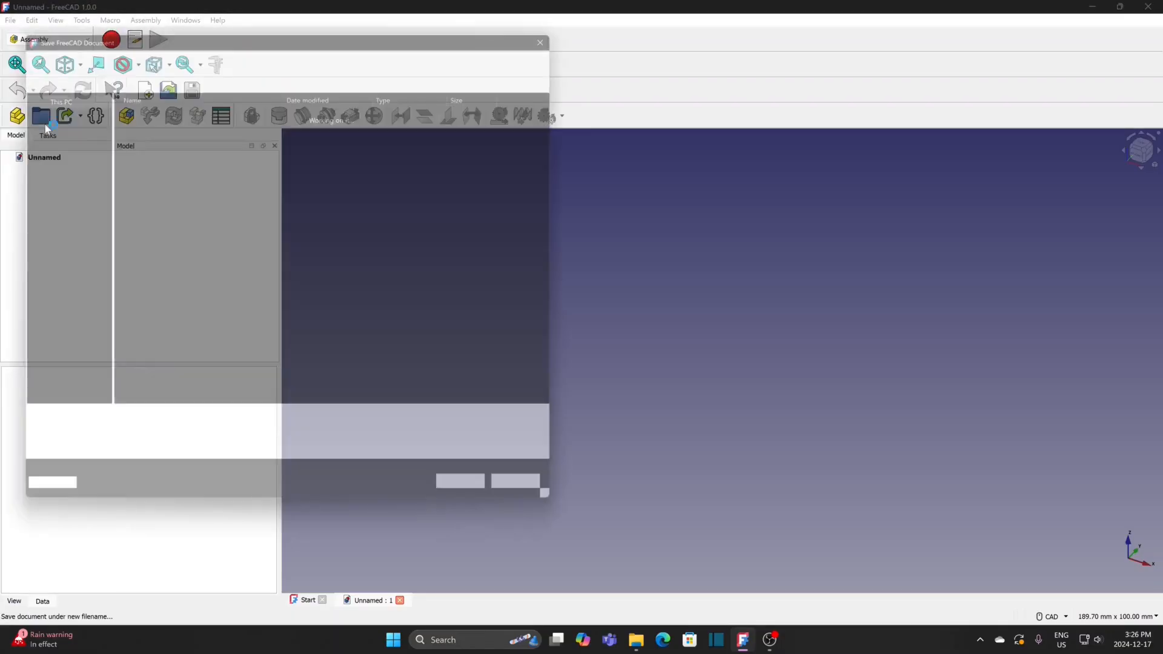
pyautogui.write('linear-actuator')
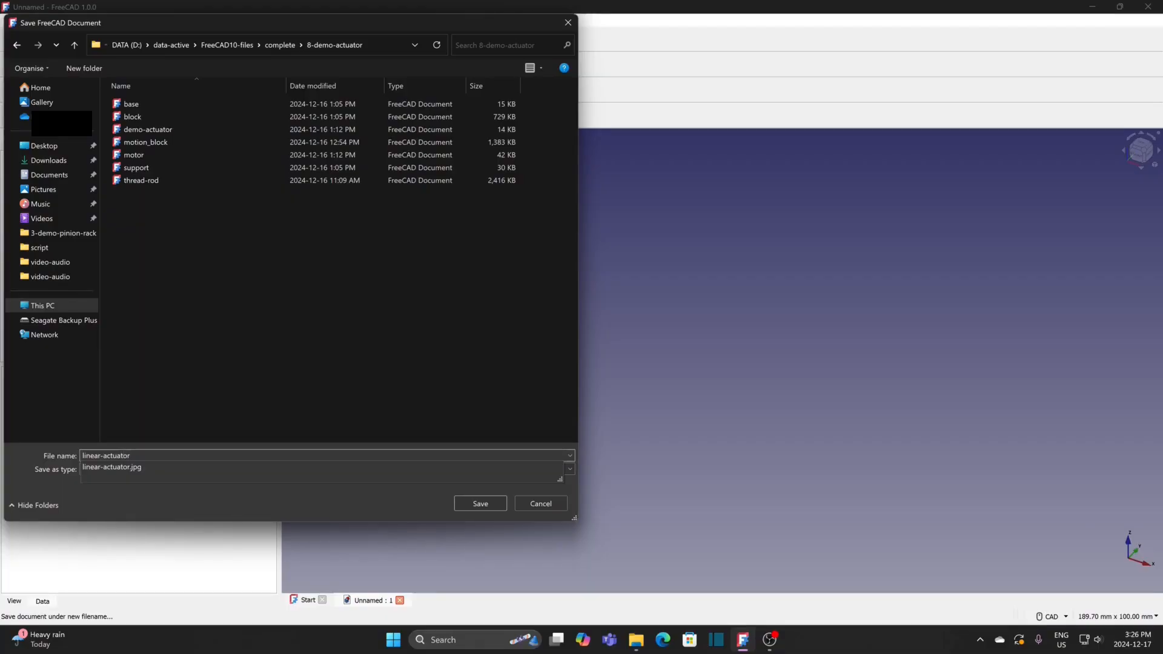
pyautogui.click(481, 505)
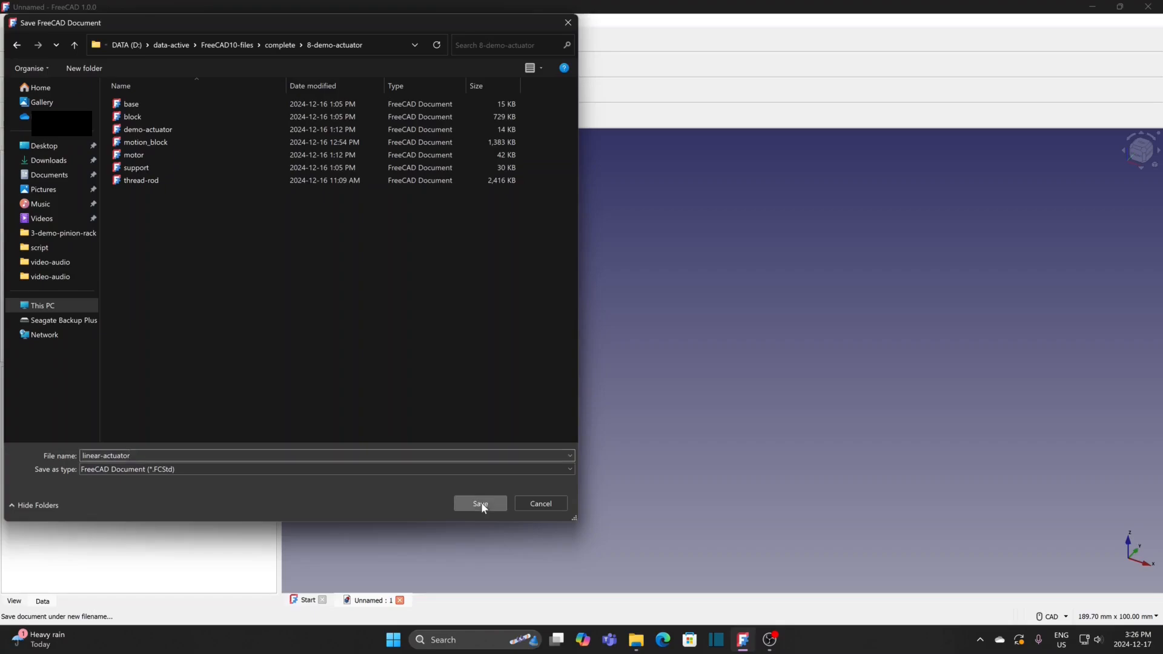
# Create a new assembly in the linear-actuator document.
pyautogui.click(667, 641)
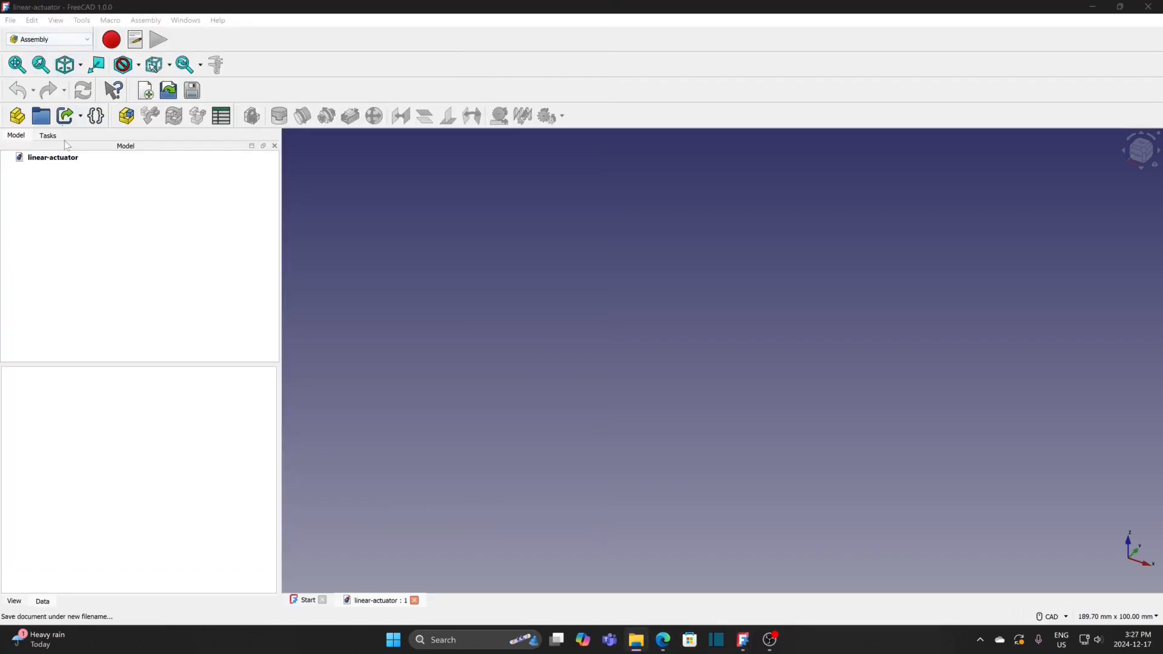
pyautogui.click(61, 159)
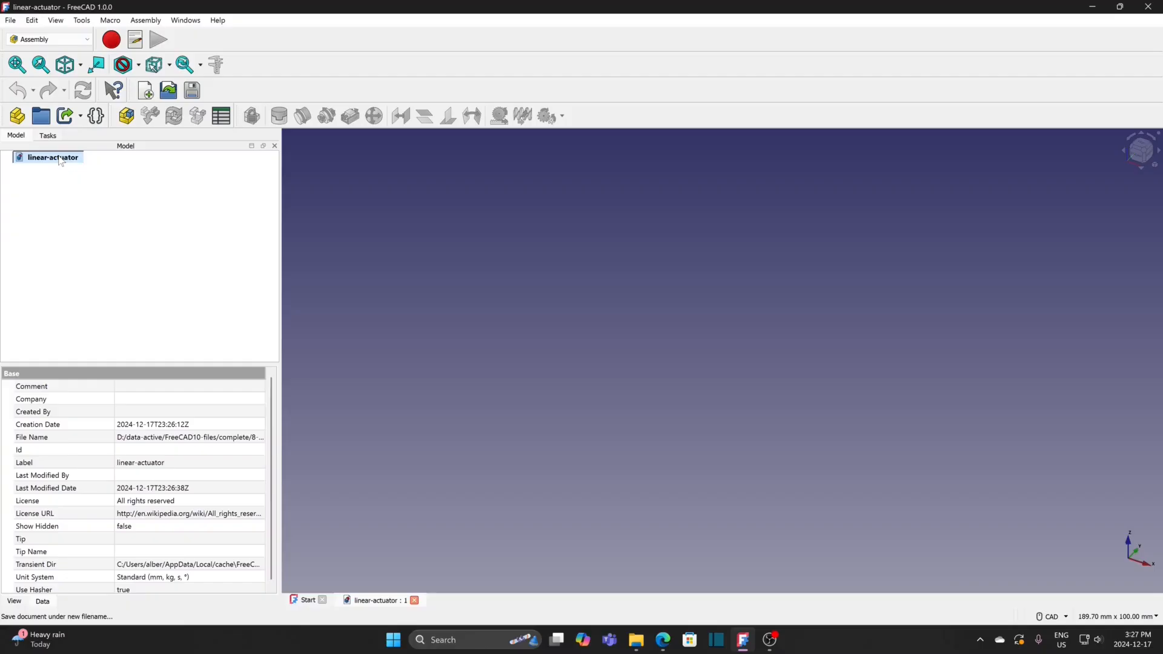
pyautogui.click(127, 116)
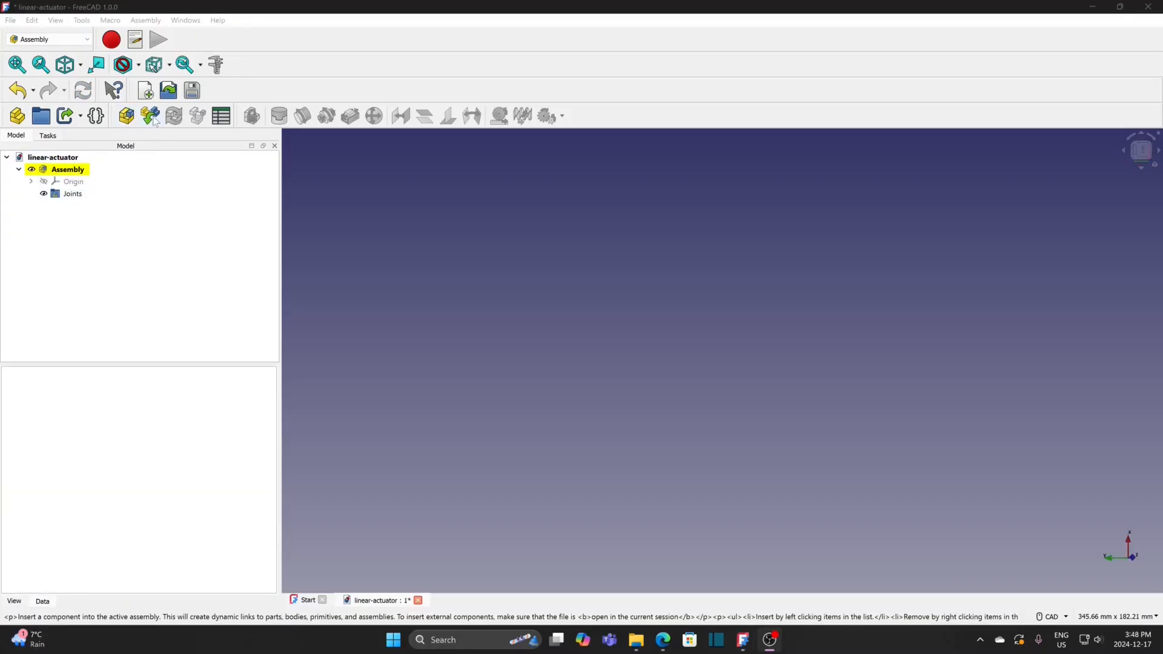
# Start inserting components and load the base and motor files from the 8-demo-actuator folder as part sources.
pyautogui.click(153, 117)
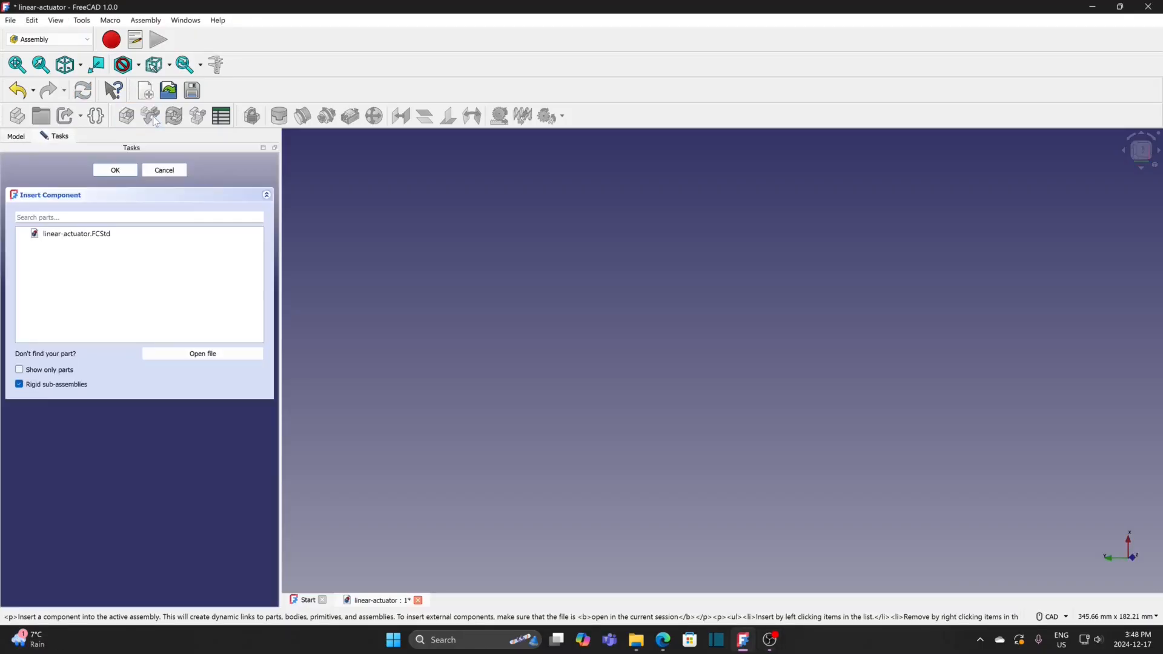
pyautogui.click(173, 352)
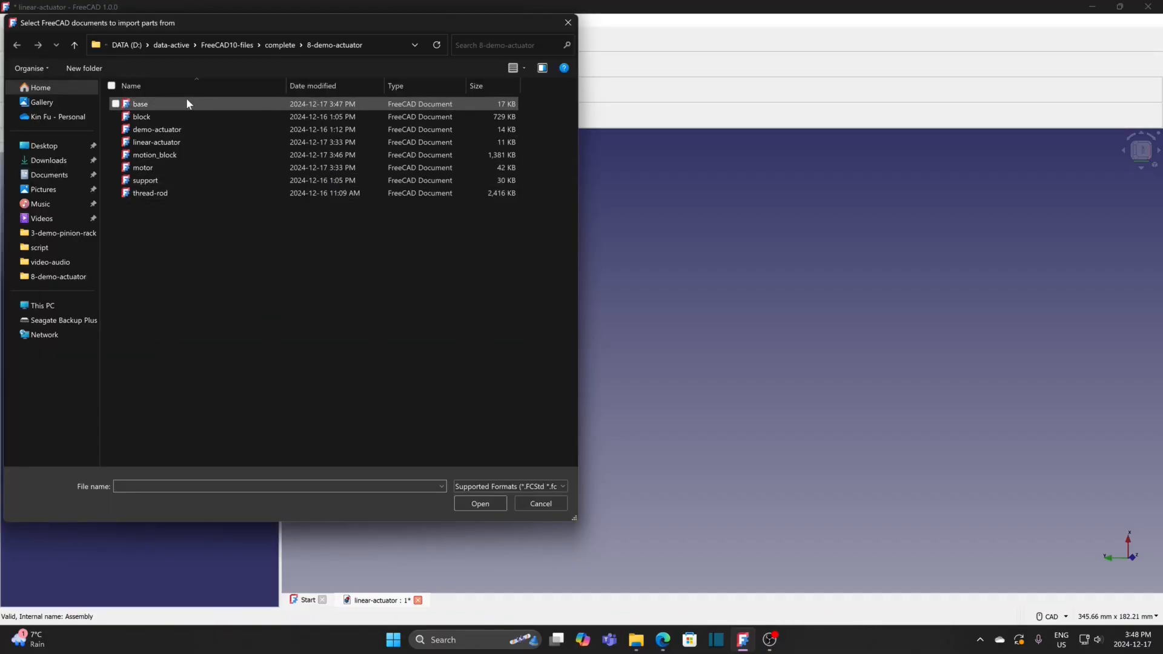
pyautogui.click(155, 167)
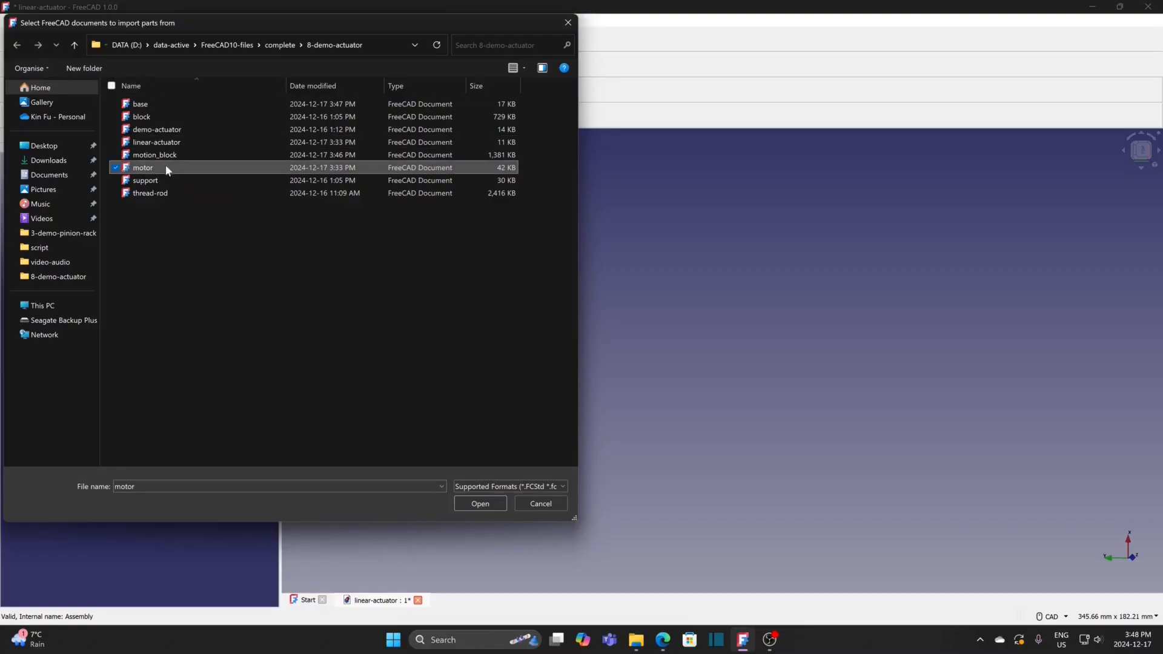
pyautogui.keyDown('ctrl'); pyautogui.click(150, 104); pyautogui.keyUp('ctrl')
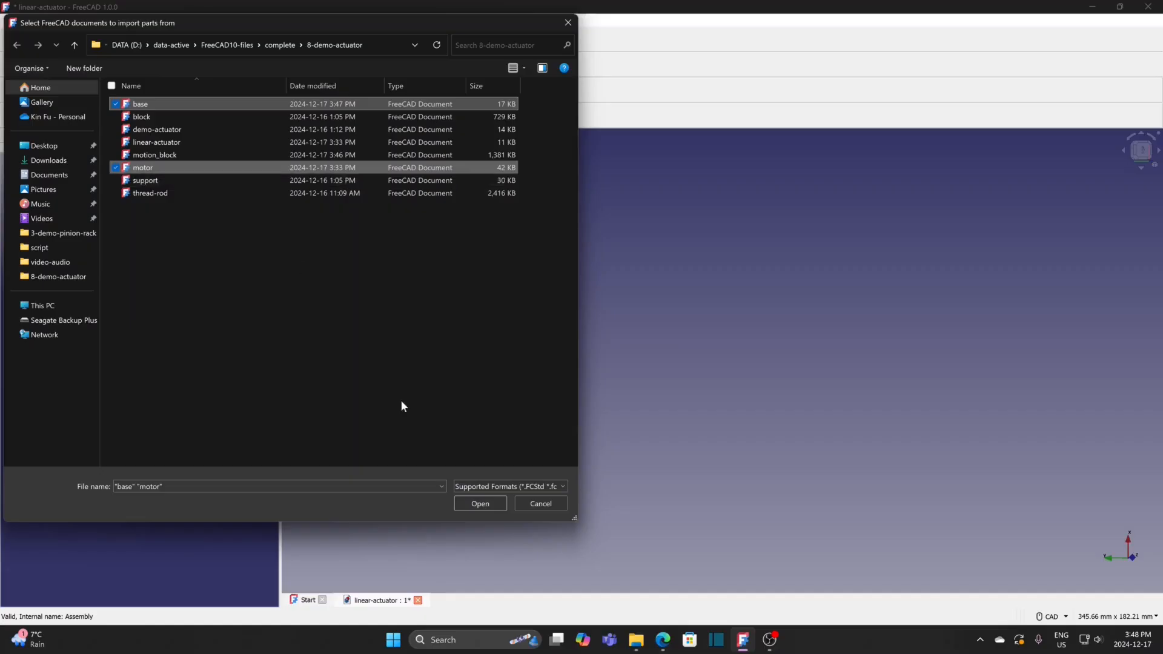
pyautogui.click(479, 504)
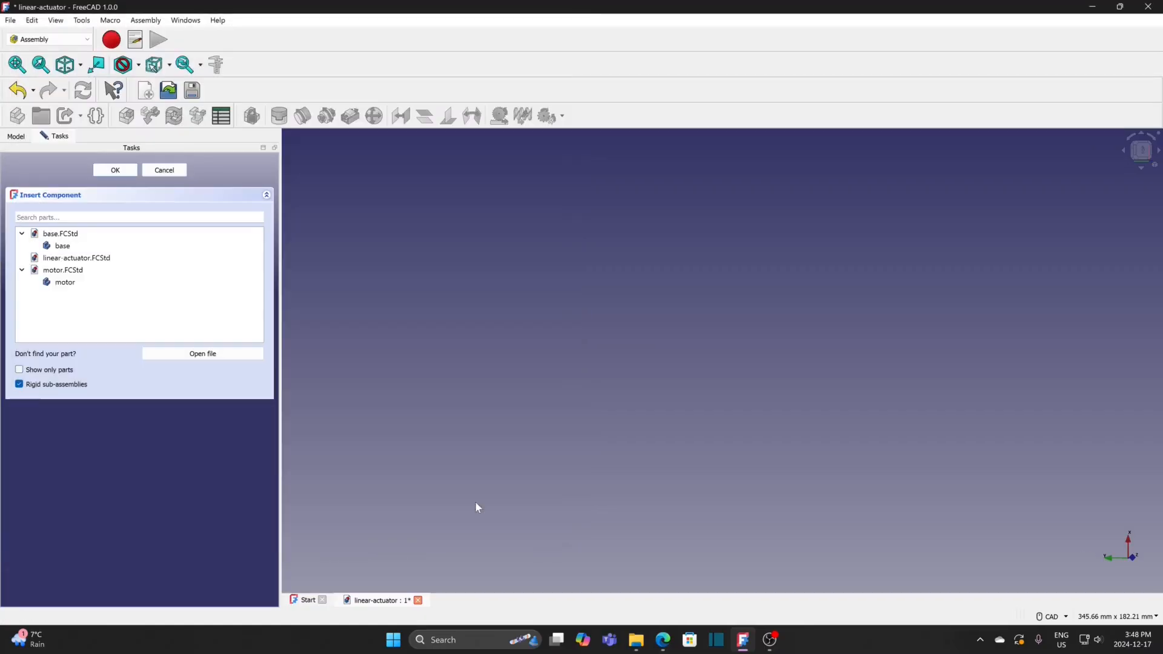
# Insert the motor as the automatically grounded part and add the base to the assembly.
pyautogui.click(66, 283)
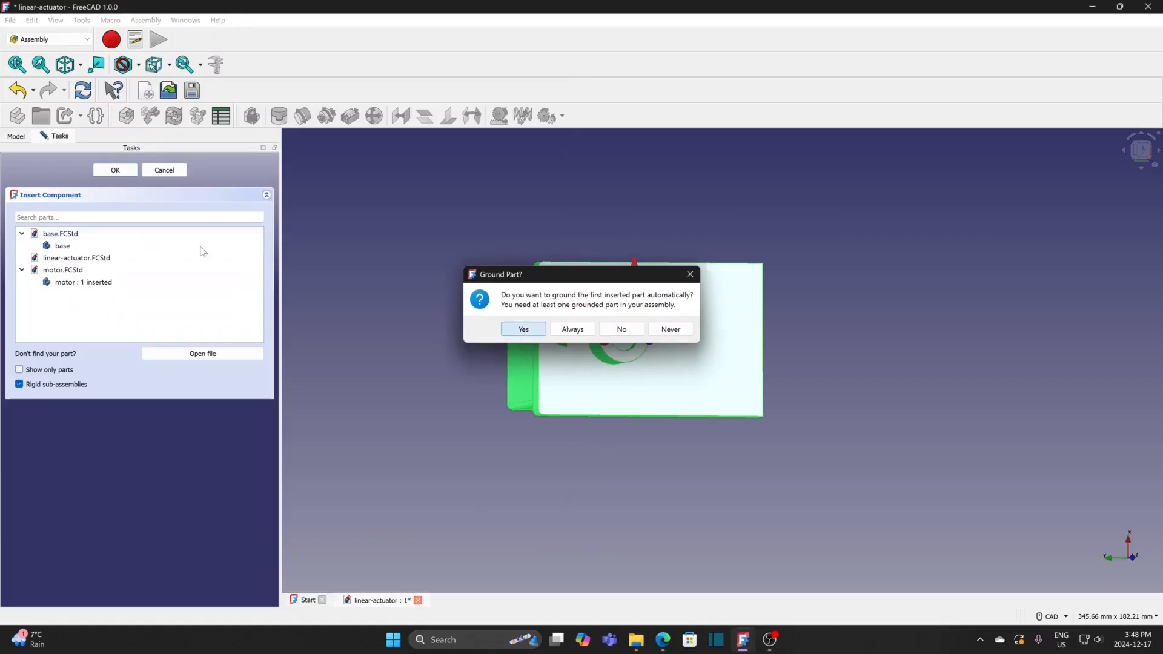
pyautogui.click(522, 329)
pyautogui.click(69, 246)
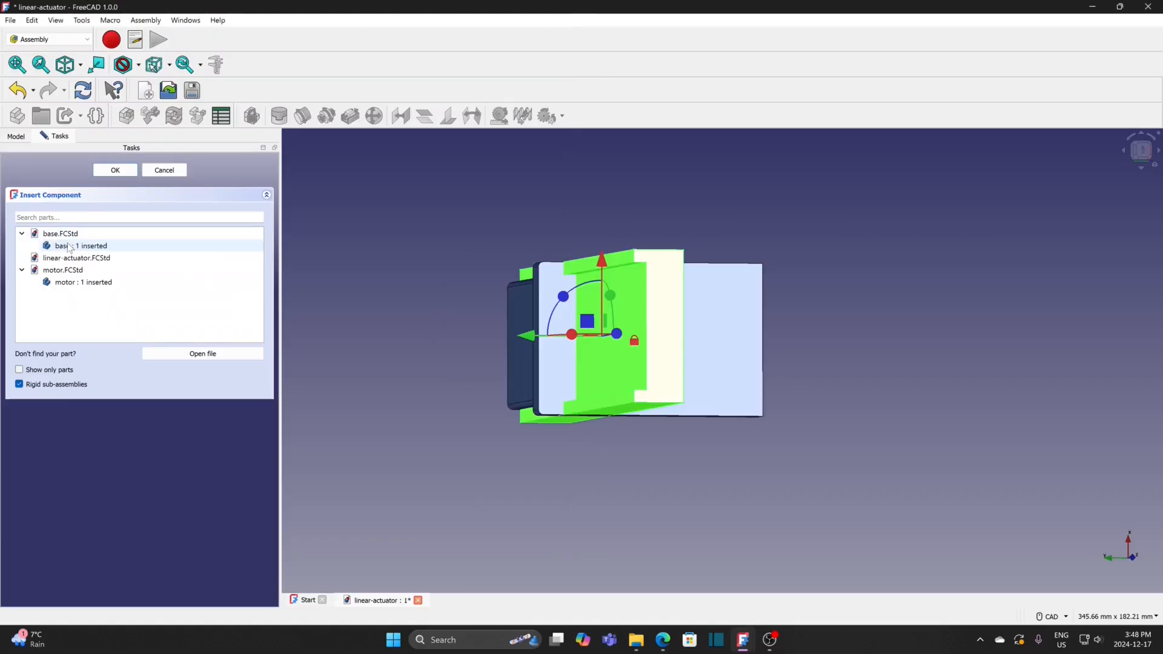
pyautogui.click(127, 174)
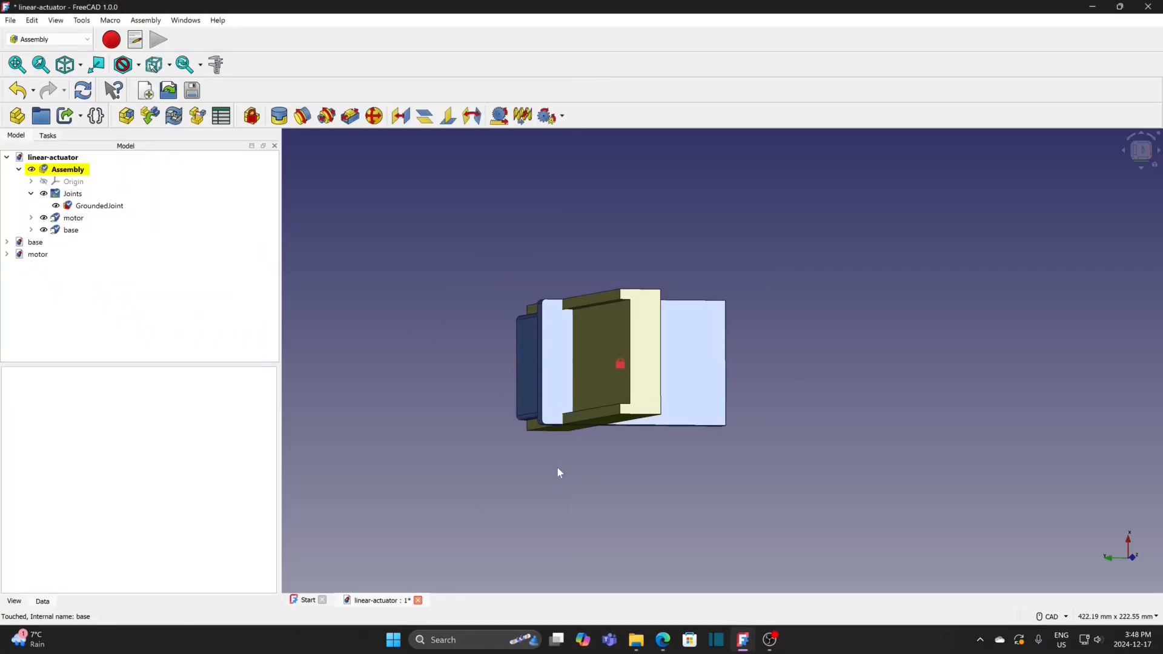
# Pull the base out of the motor so it lies clear in front of the motor's mounting plate.
pyautogui.moveTo(557, 467); pyautogui.dragTo(679, 530, button='middle')
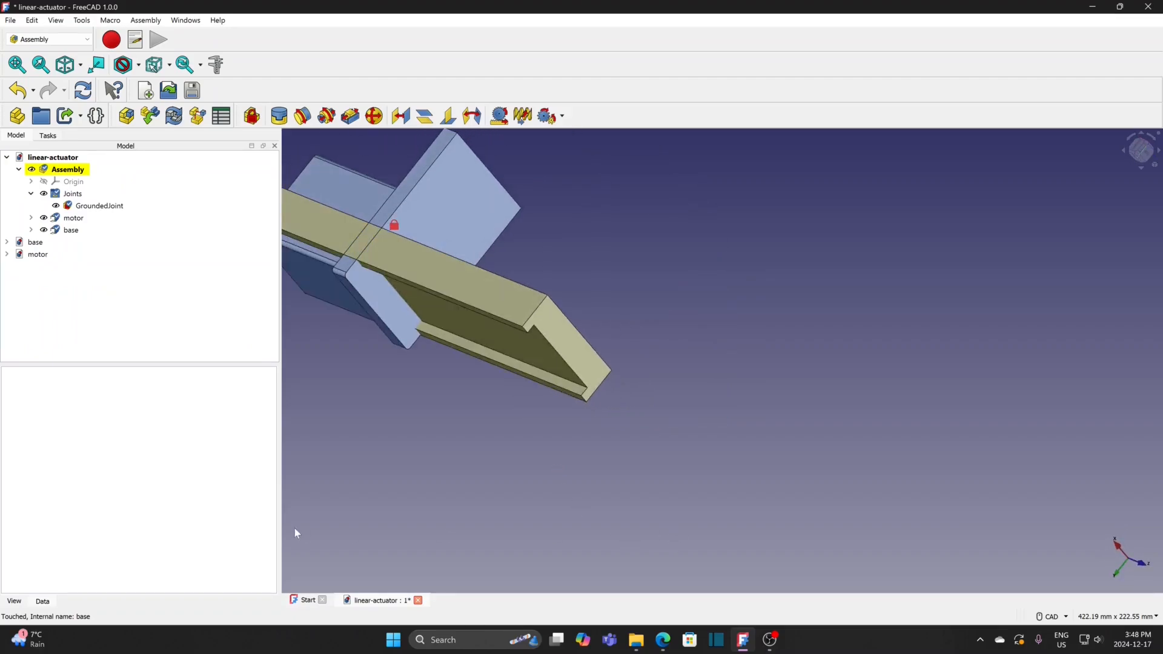
pyautogui.scroll(-4, 345, 490)
pyautogui.moveTo(336, 491); pyautogui.dragTo(503, 254, button='middle')
pyautogui.moveTo(376, 545); pyautogui.dragTo(497, 313, button='middle')
pyautogui.moveTo(430, 539); pyautogui.dragTo(452, 457, button='middle')
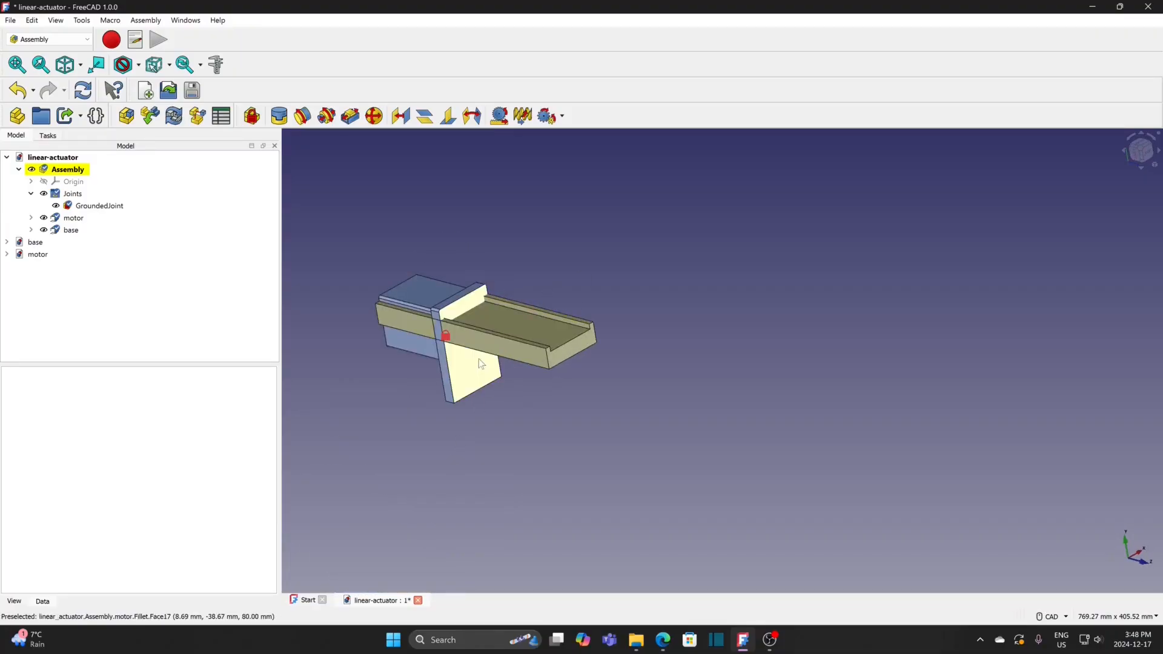
pyautogui.moveTo(478, 349); pyautogui.dragTo(641, 408)
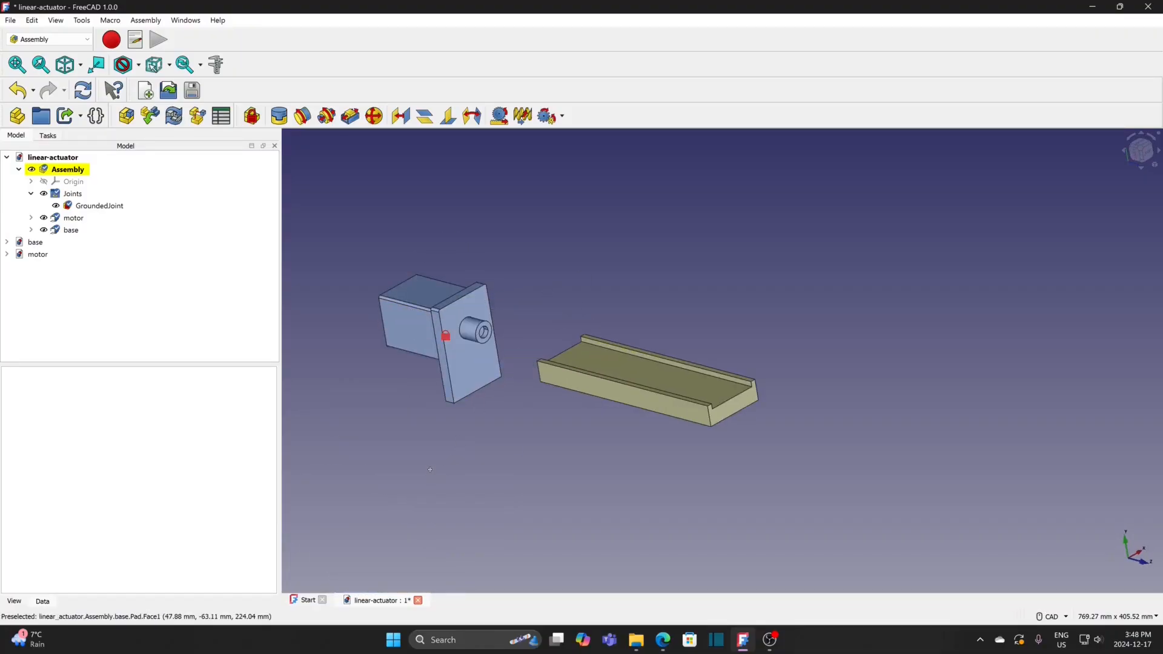
# Create a Fixed joint between the base's near end face and the front face of the motor's mounting plate.
pyautogui.moveTo(430, 470); pyautogui.dragTo(480, 460, button='middle')
pyautogui.click(503, 404)
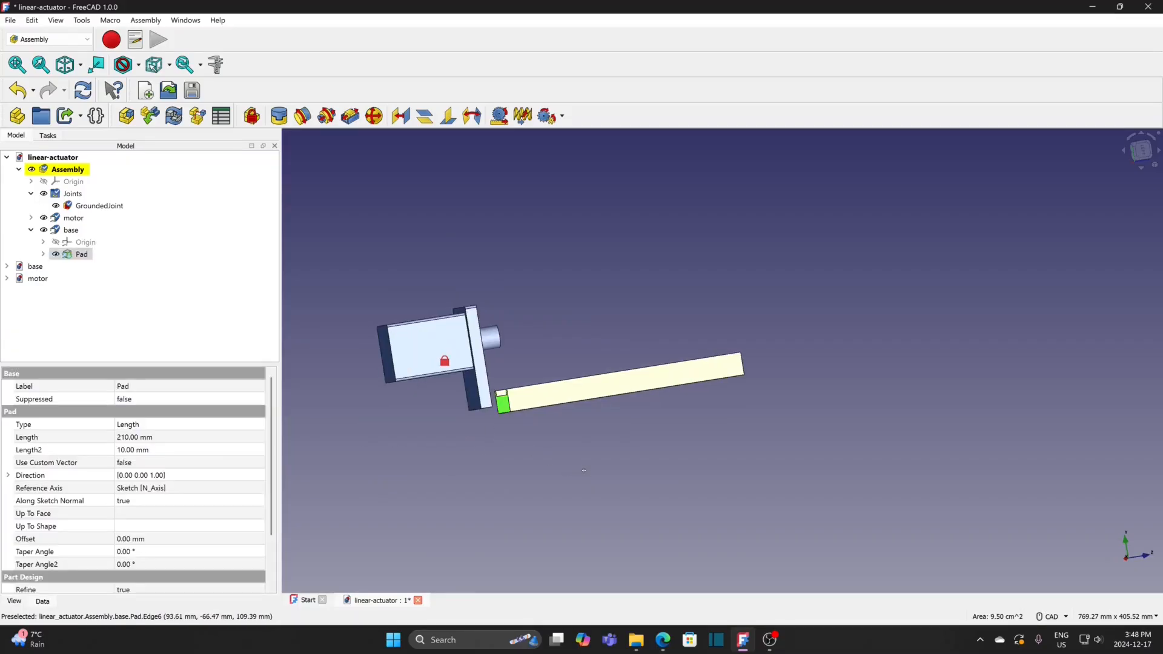
pyautogui.moveTo(503, 418); pyautogui.dragTo(571, 359, button='middle')
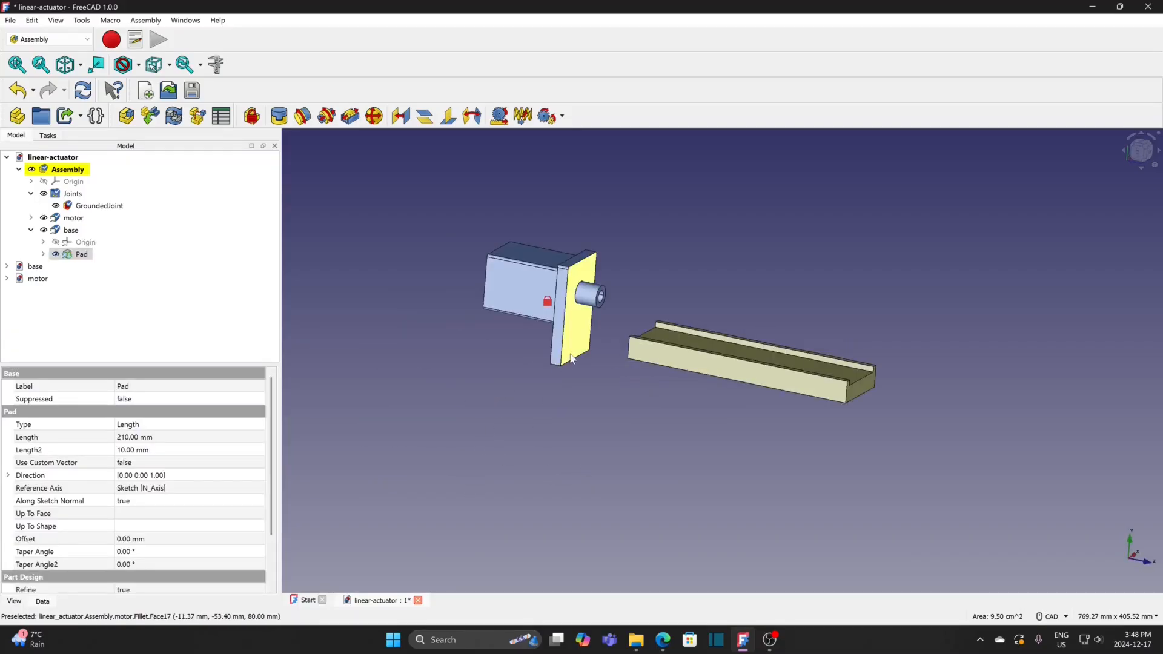
pyautogui.keyDown('ctrl'); pyautogui.click(570, 358); pyautogui.keyUp('ctrl')
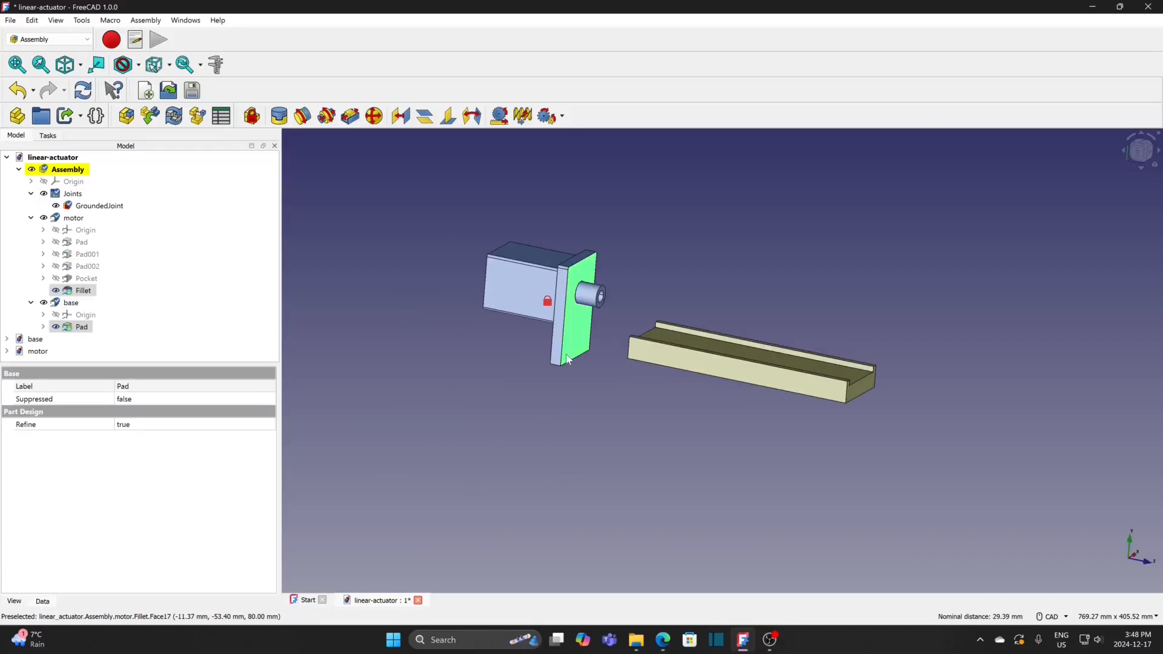
pyautogui.click(280, 117)
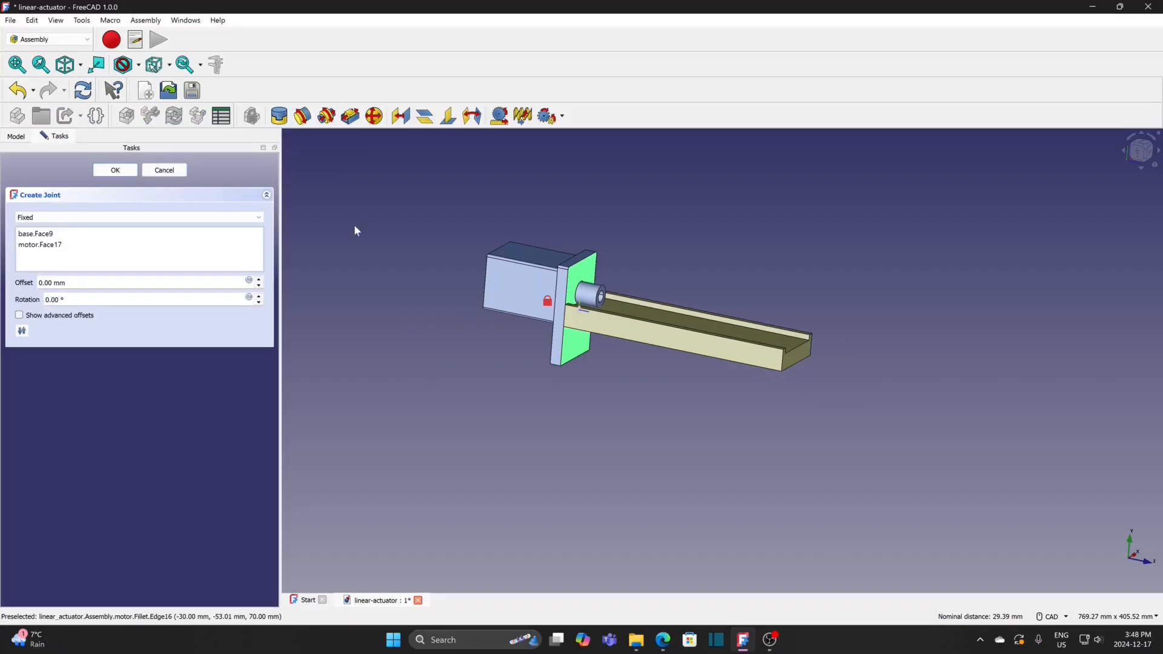
# Set the Fixed joint's Offset1 to 36 mm in Y using advanced offsets and accept the joint.
pyautogui.scroll(6, 569, 377)
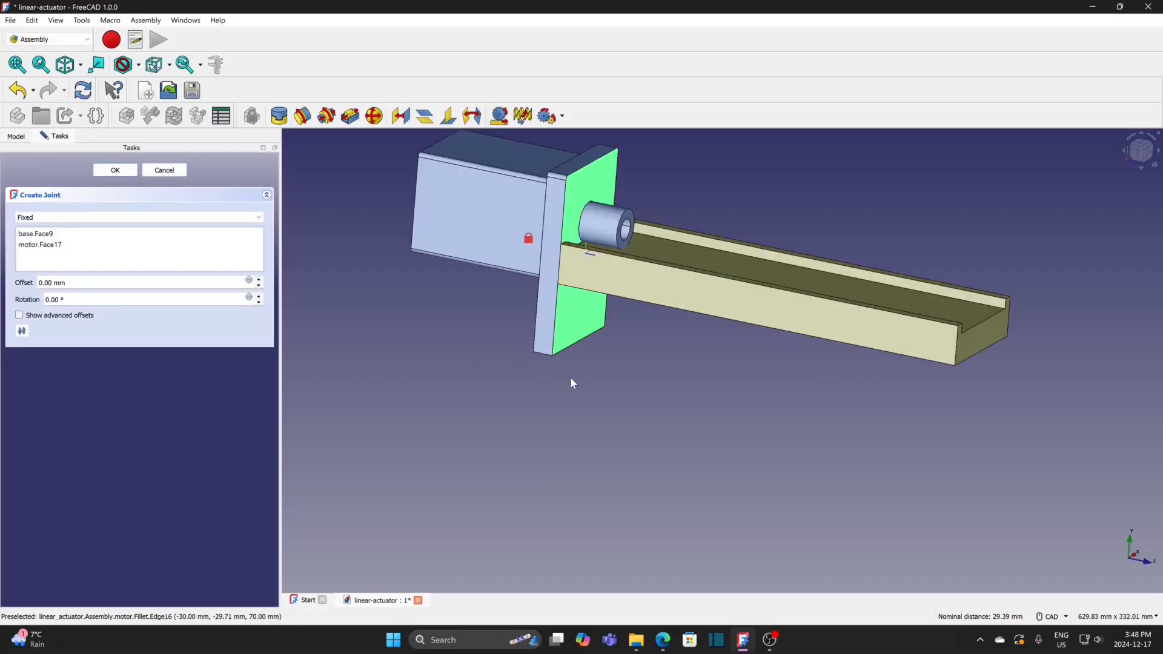
pyautogui.scroll(1, 449, 294)
pyautogui.moveTo(449, 286); pyautogui.dragTo(398, 397, button='middle')
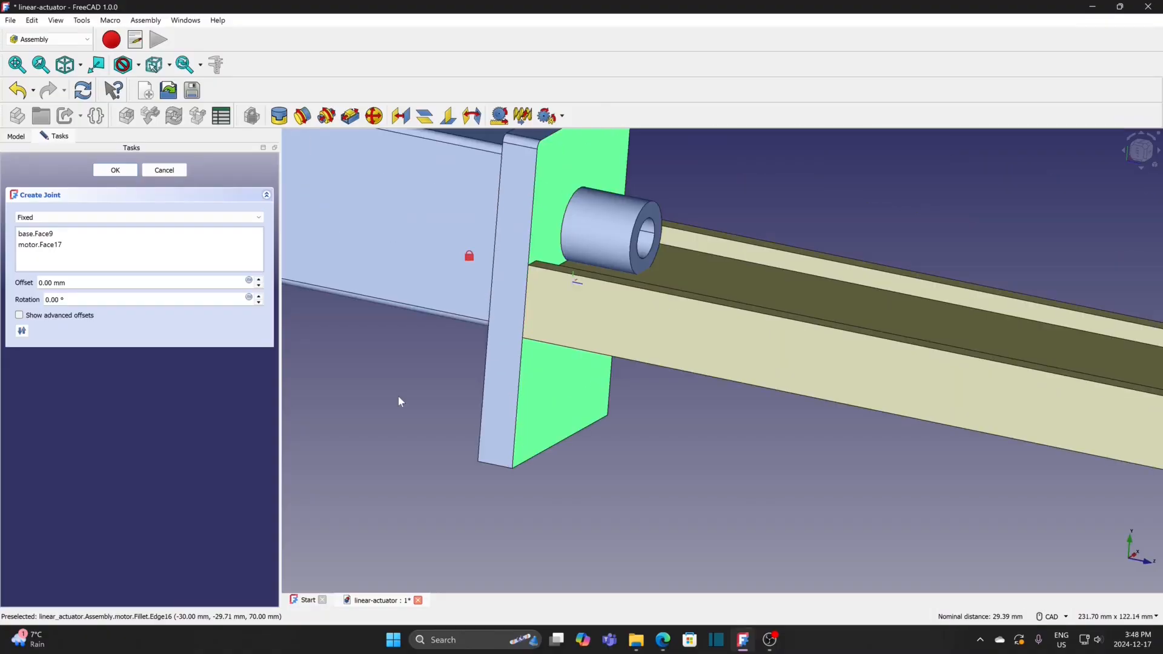
pyautogui.click(60, 316)
pyautogui.click(194, 283)
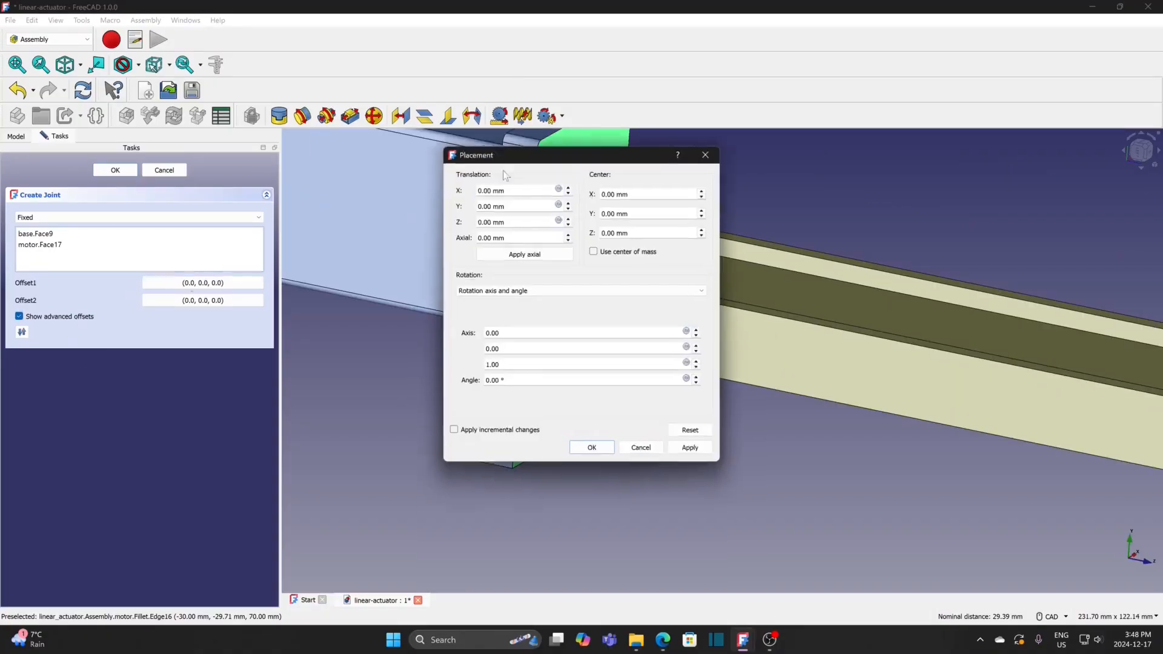
pyautogui.moveTo(531, 159); pyautogui.dragTo(841, 108)
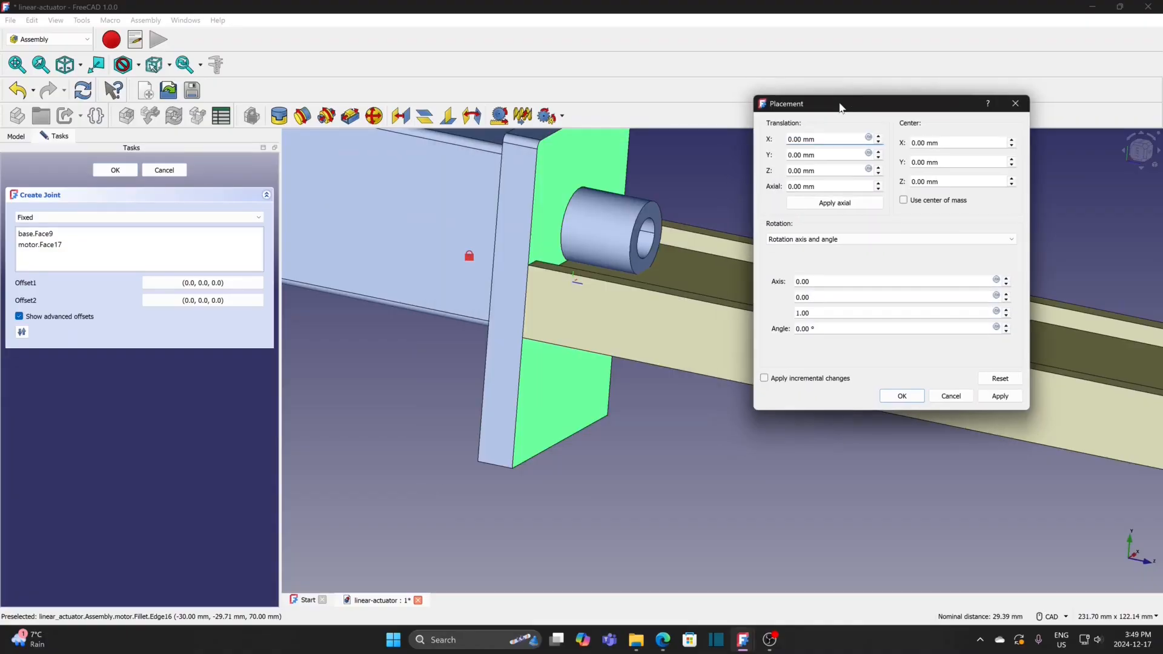
pyautogui.click(878, 158)
pyautogui.moveTo(879, 157); pyautogui.dragTo(879, 157)
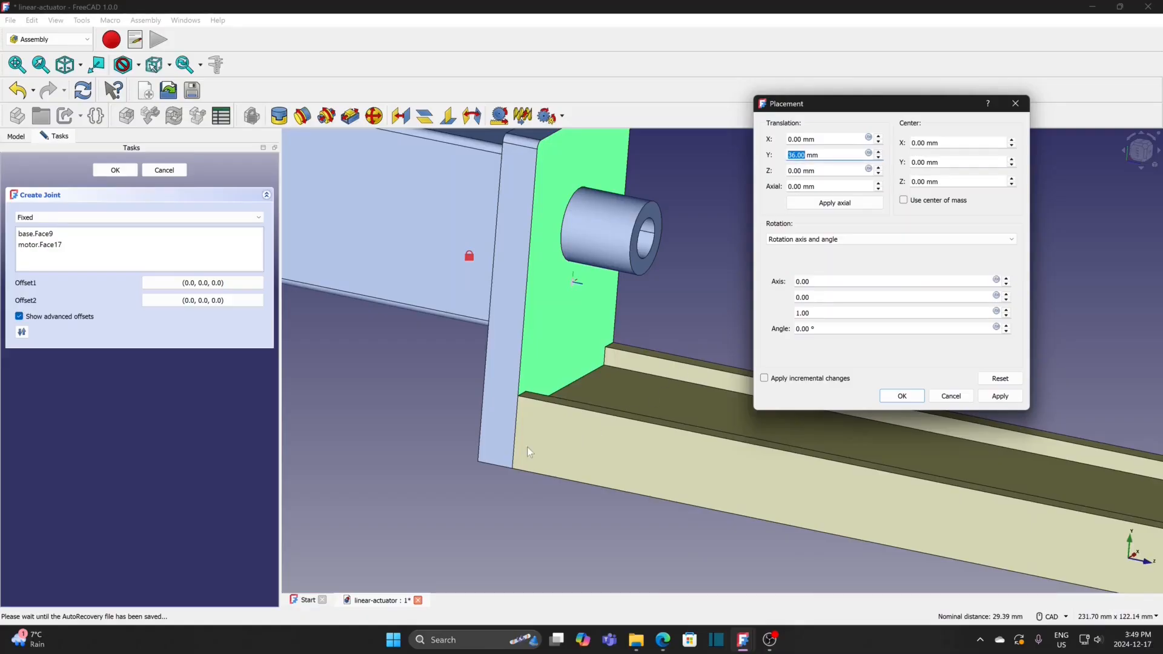
pyautogui.click(902, 396)
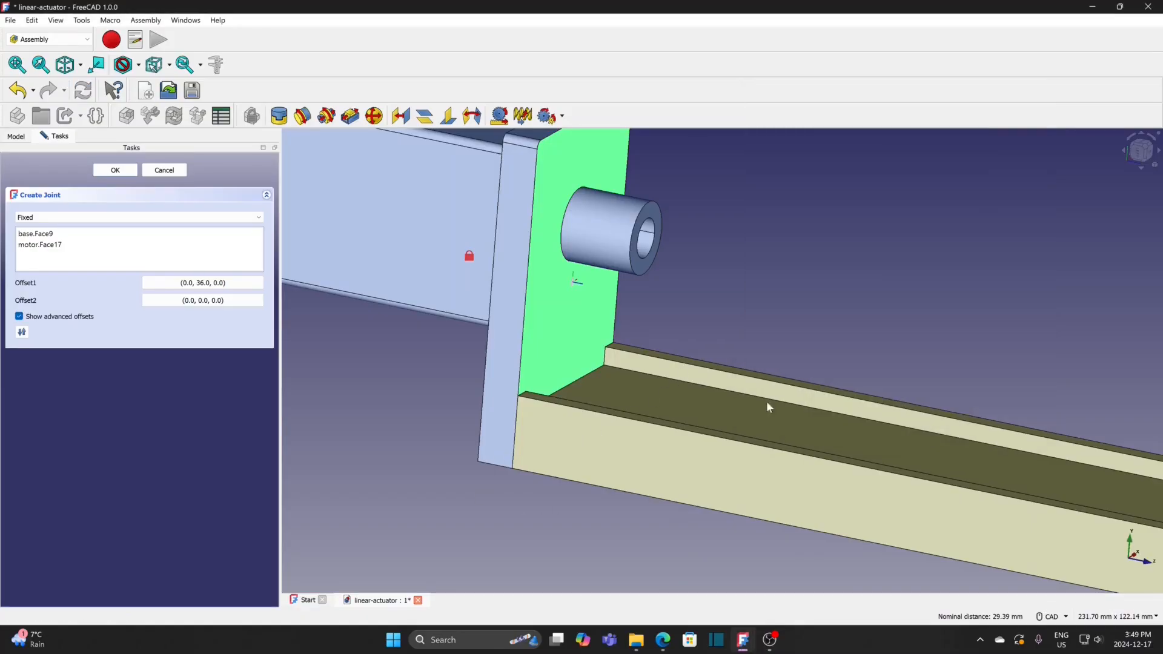
pyautogui.click(126, 172)
pyautogui.scroll(-2, 761, 275)
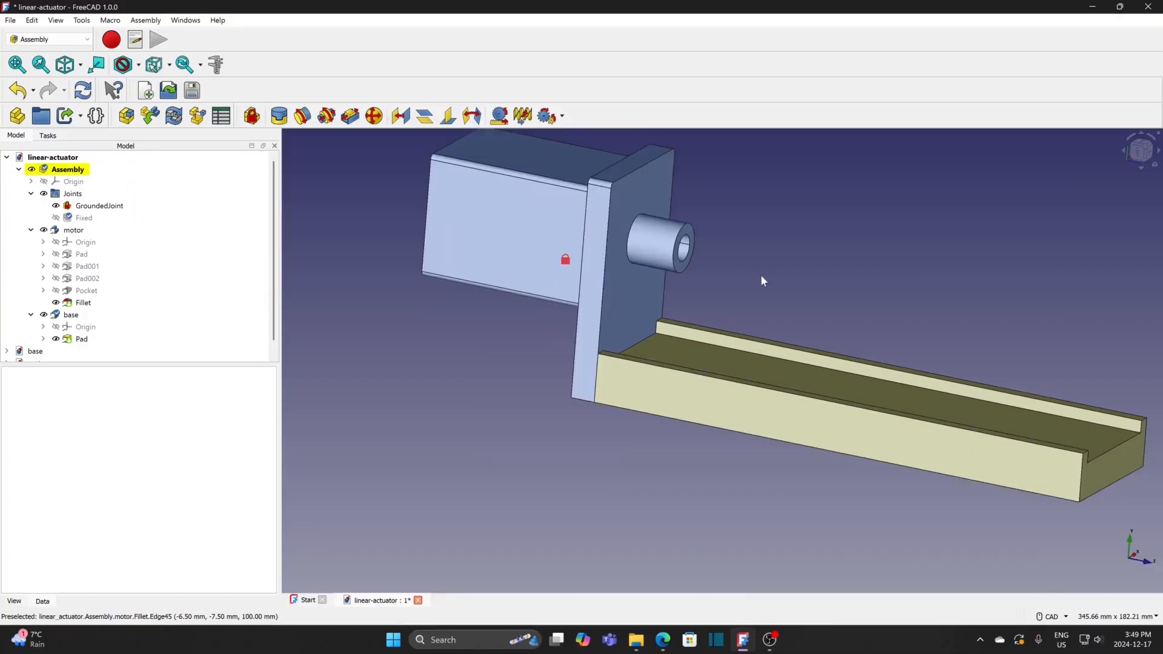
pyautogui.scroll(-3, 761, 275)
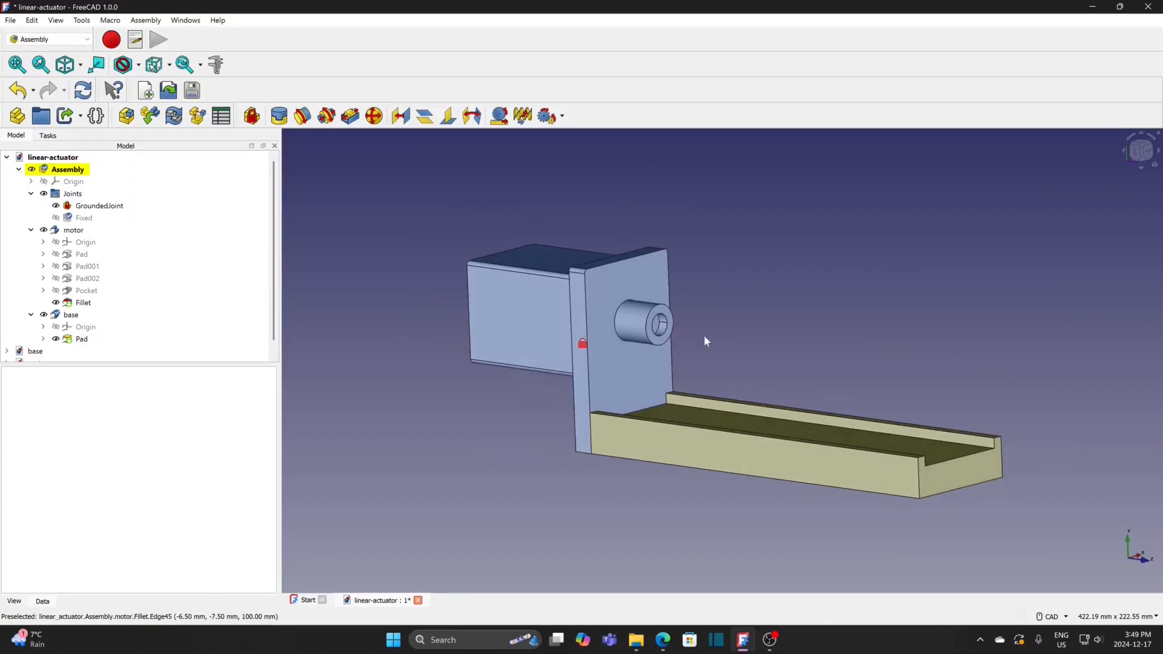
# Insert the M10x200-ThreadedRod component from the thread-rod file into the assembly.
pyautogui.moveTo(704, 337); pyautogui.dragTo(615, 347, button='middle')
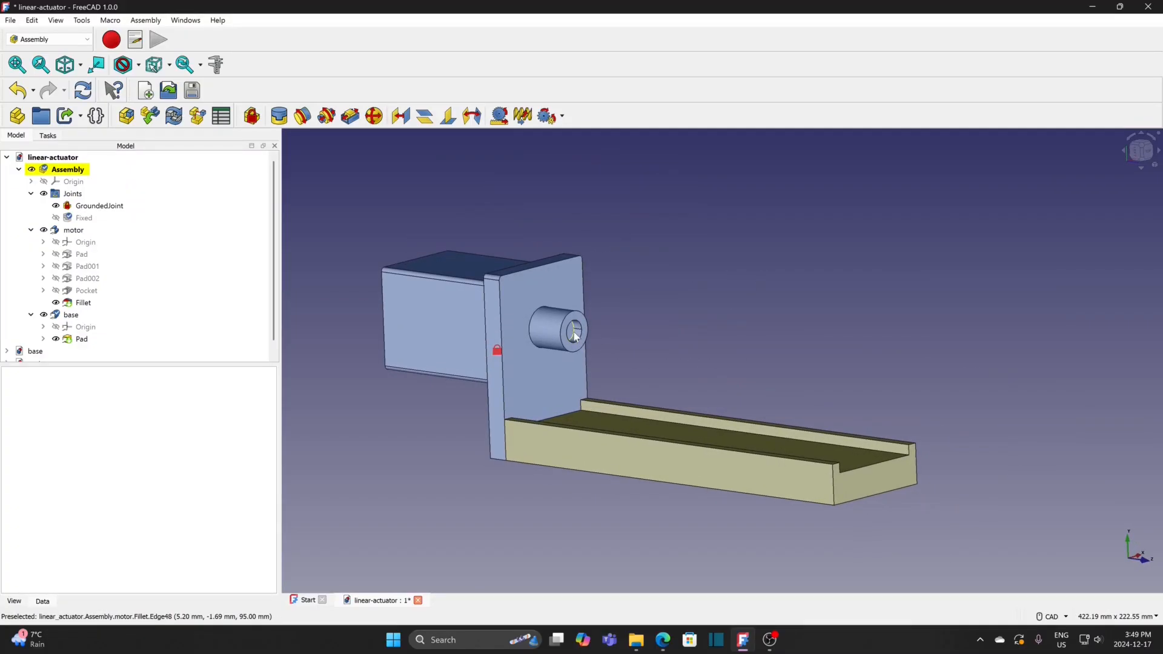
pyautogui.click(151, 116)
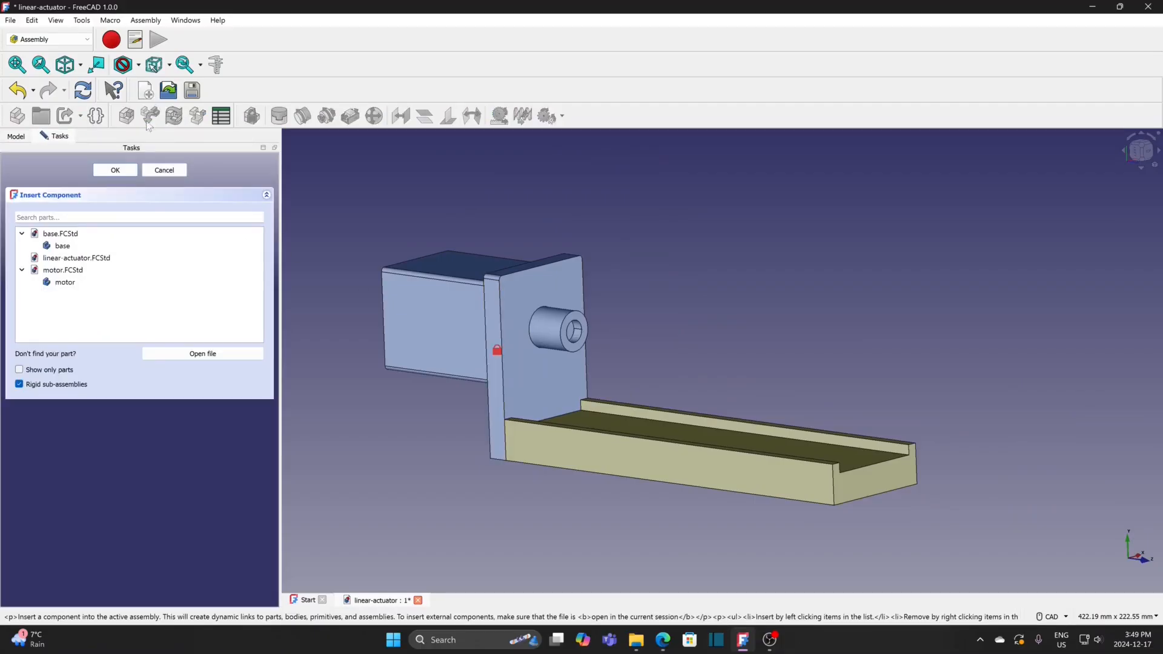
pyautogui.click(179, 354)
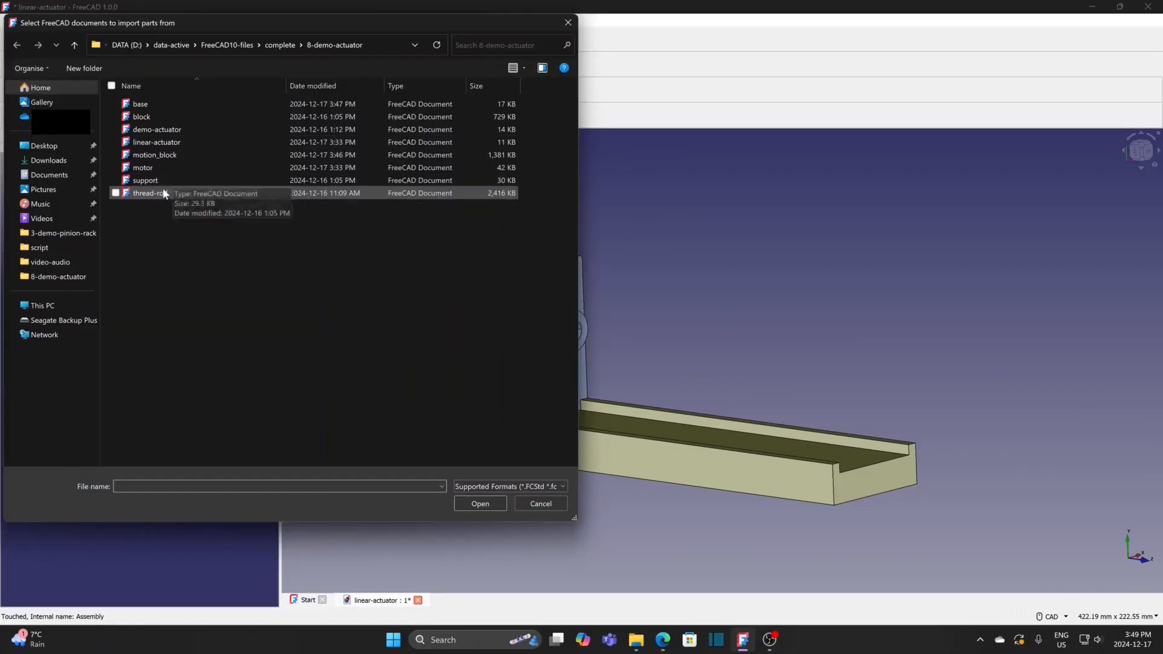
pyautogui.click(177, 193)
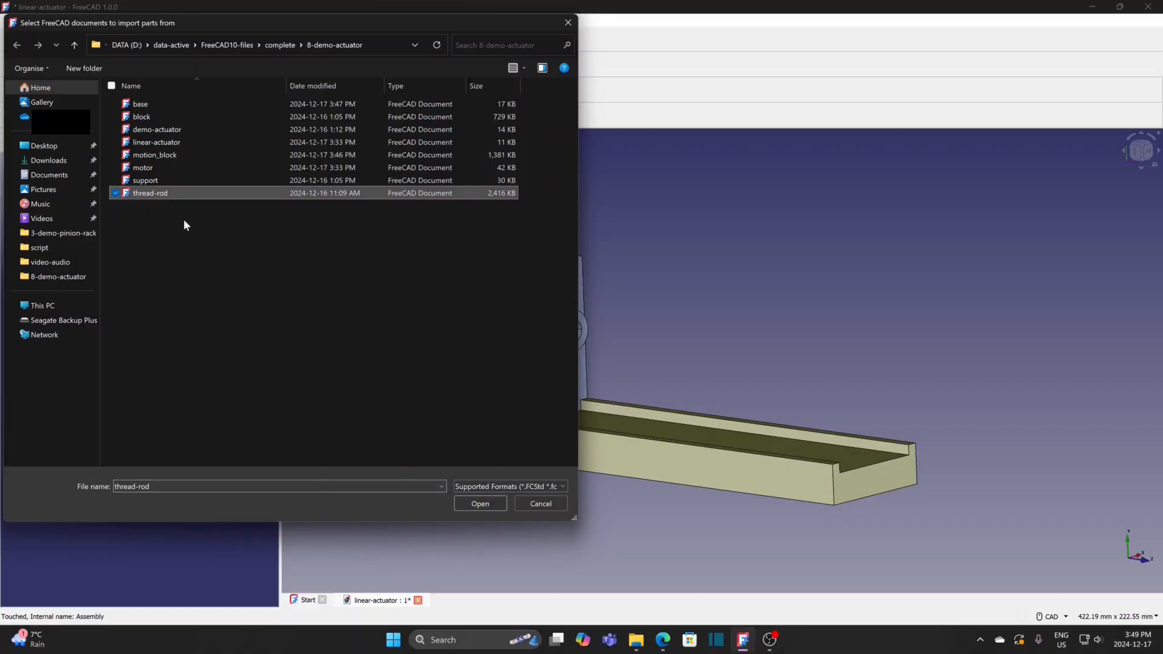
pyautogui.click(479, 504)
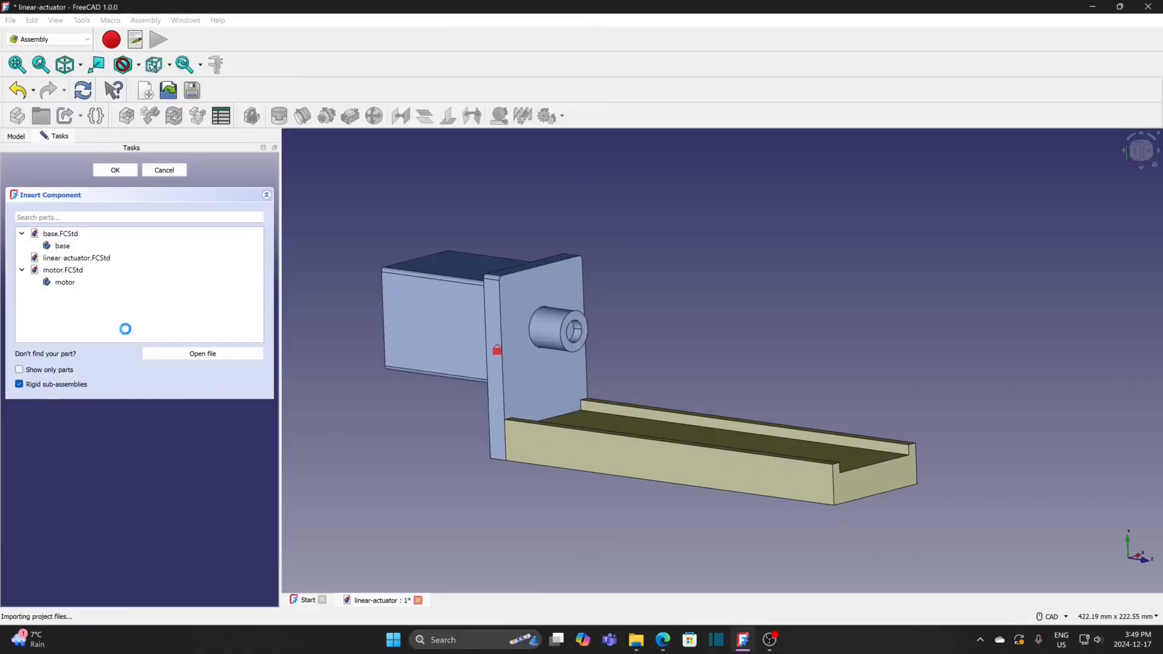
pyautogui.click(91, 318)
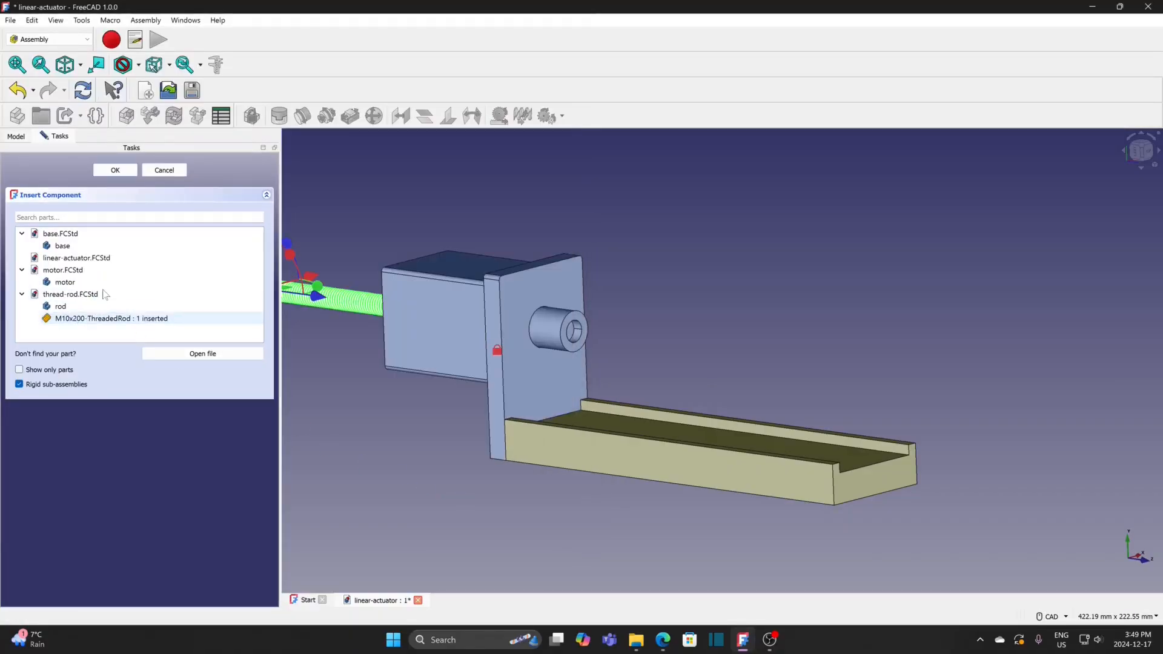
pyautogui.click(115, 170)
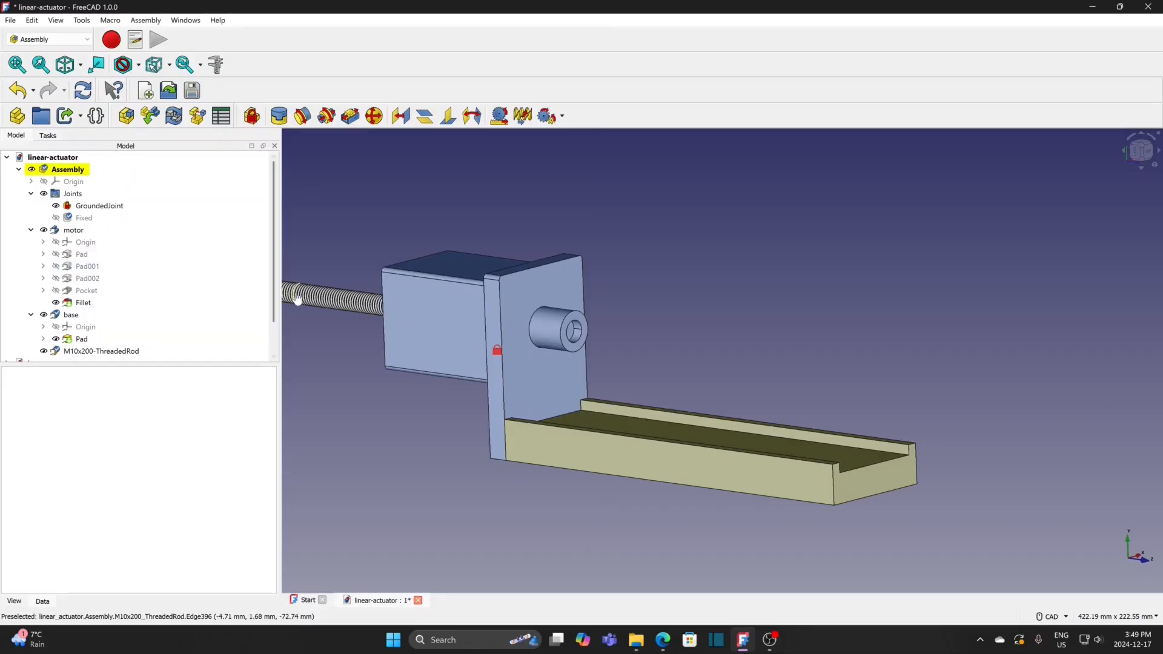
# Move the threaded rod out of the motor so its near end lies clear in front of the motor shaft.
pyautogui.moveTo(294, 302); pyautogui.dragTo(783, 391)
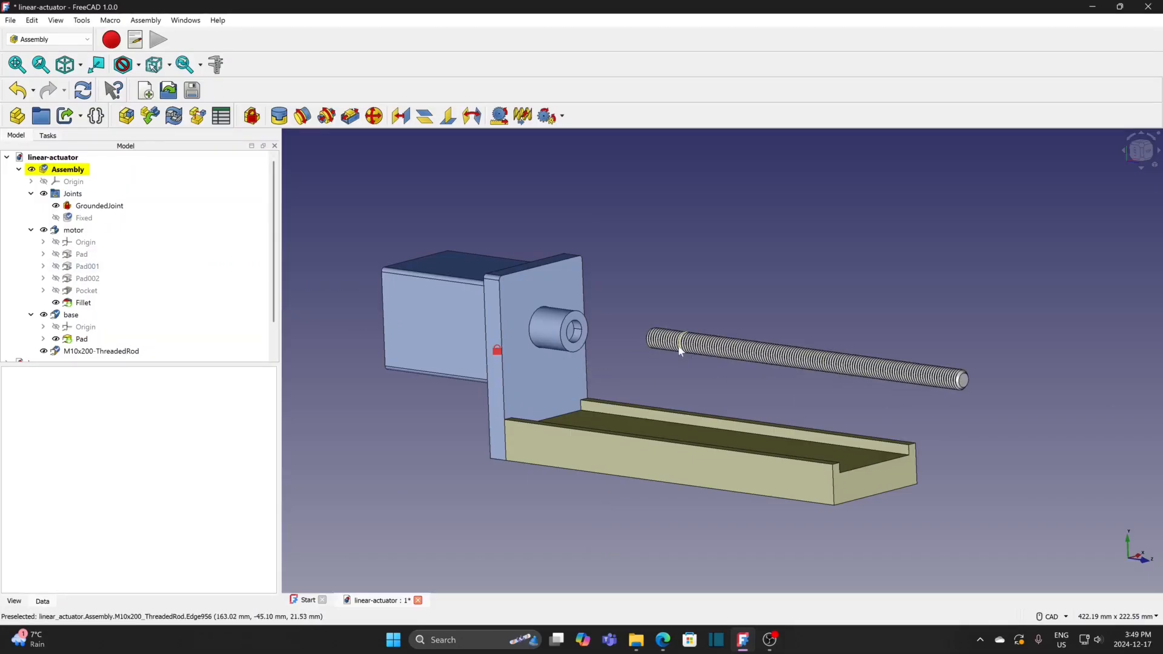
pyautogui.moveTo(664, 350); pyautogui.dragTo(651, 349)
pyautogui.moveTo(456, 416); pyautogui.dragTo(524, 423, button='middle')
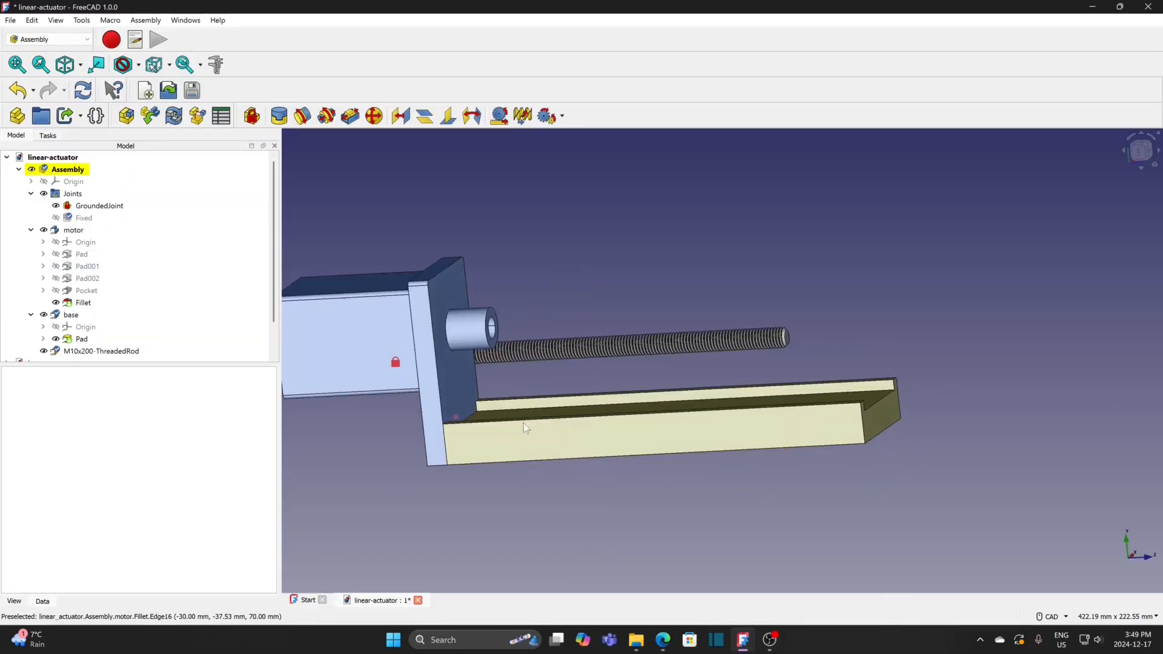
pyautogui.moveTo(496, 351); pyautogui.dragTo(569, 340)
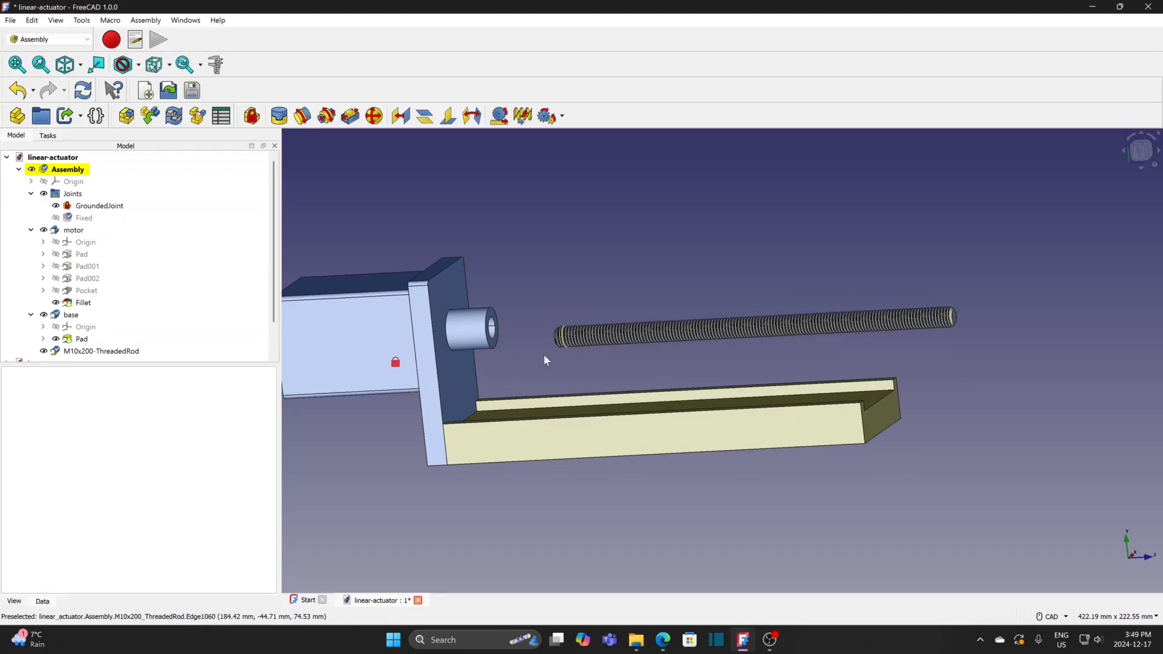
pyautogui.moveTo(538, 357); pyautogui.dragTo(479, 358, button='middle')
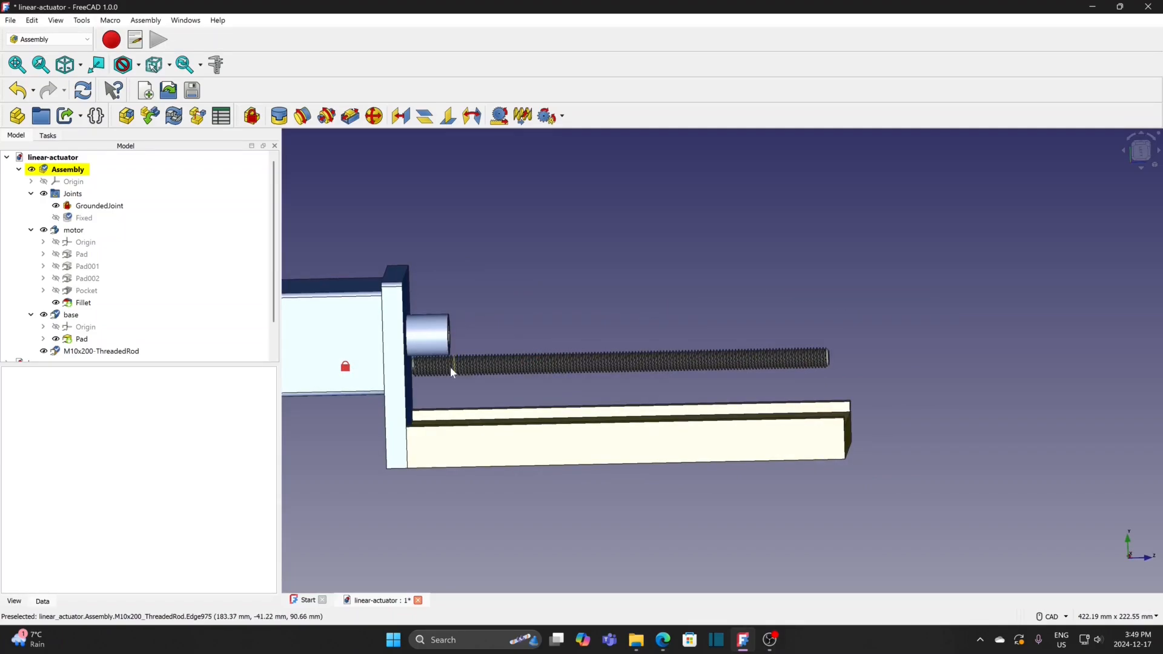
pyautogui.moveTo(486, 363); pyautogui.dragTo(517, 339)
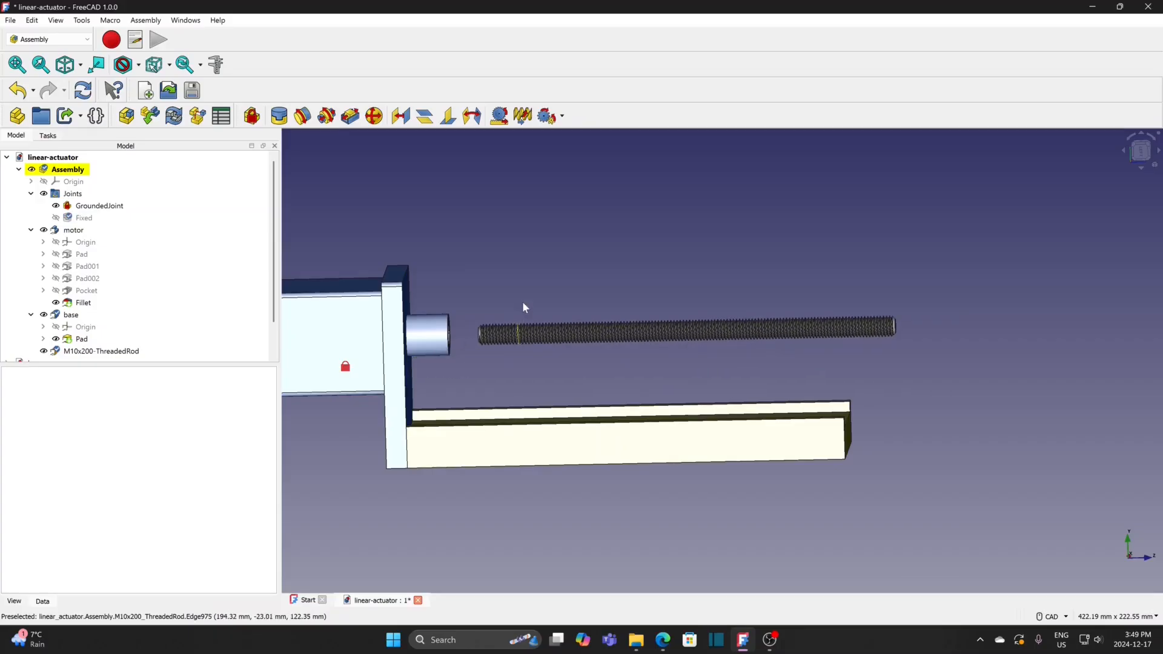
pyautogui.moveTo(503, 347); pyautogui.dragTo(482, 285, button='middle')
pyautogui.moveTo(431, 195); pyautogui.dragTo(503, 283)
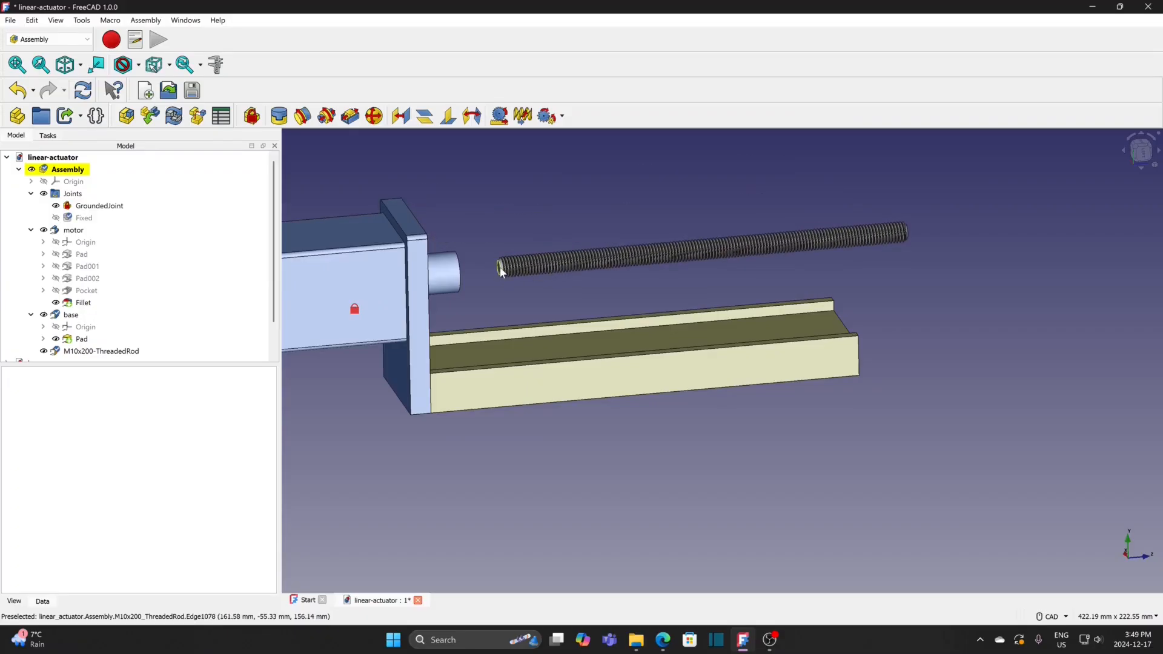
# Create a Revolute joint between the rod's near end circular edge and the motor shaft's bore edge, and save the assembly.
pyautogui.click(501, 270)
pyautogui.moveTo(592, 299); pyautogui.dragTo(468, 323, button='middle')
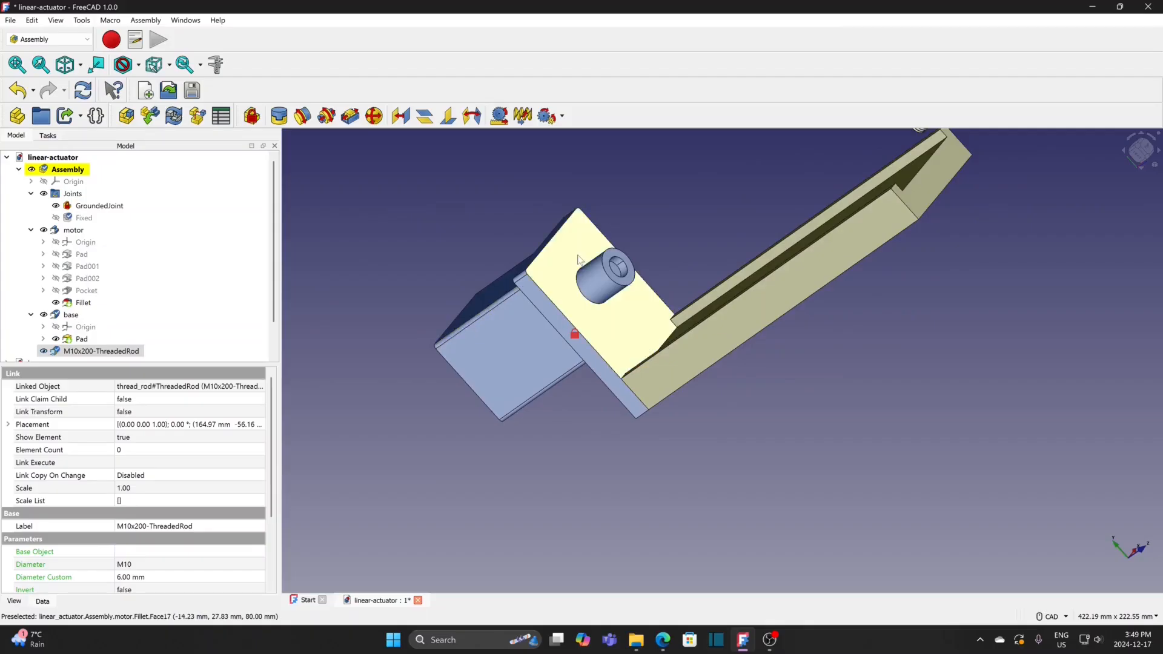
pyautogui.keyDown('ctrl'); pyautogui.click(620, 274); pyautogui.keyUp('ctrl')
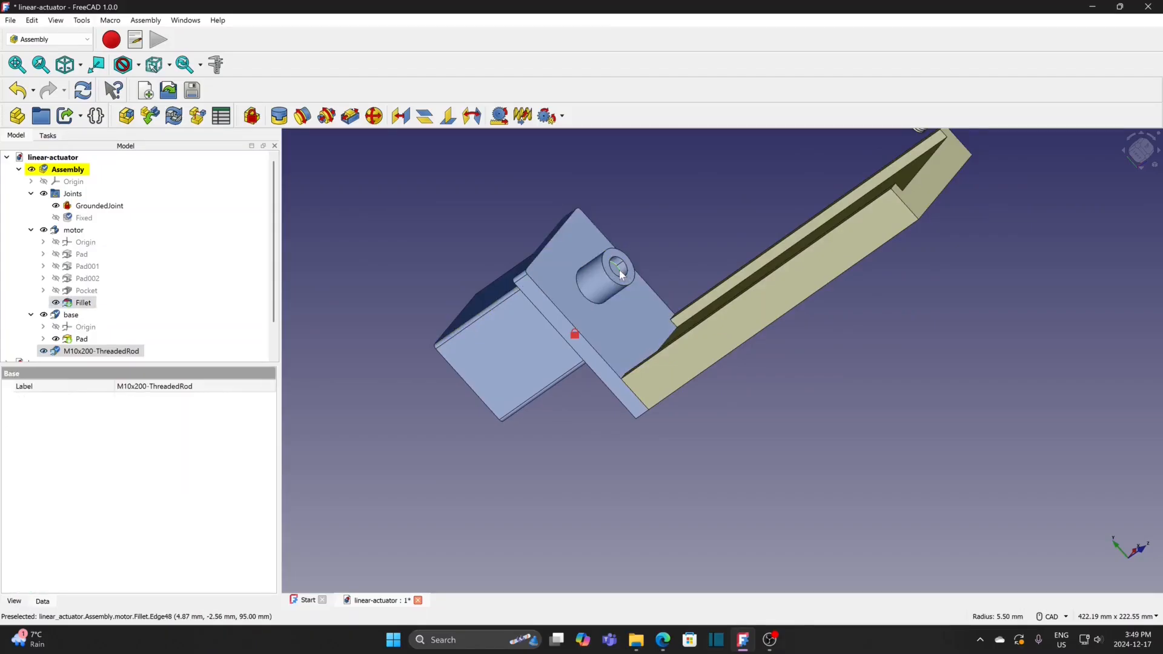
pyautogui.click(303, 116)
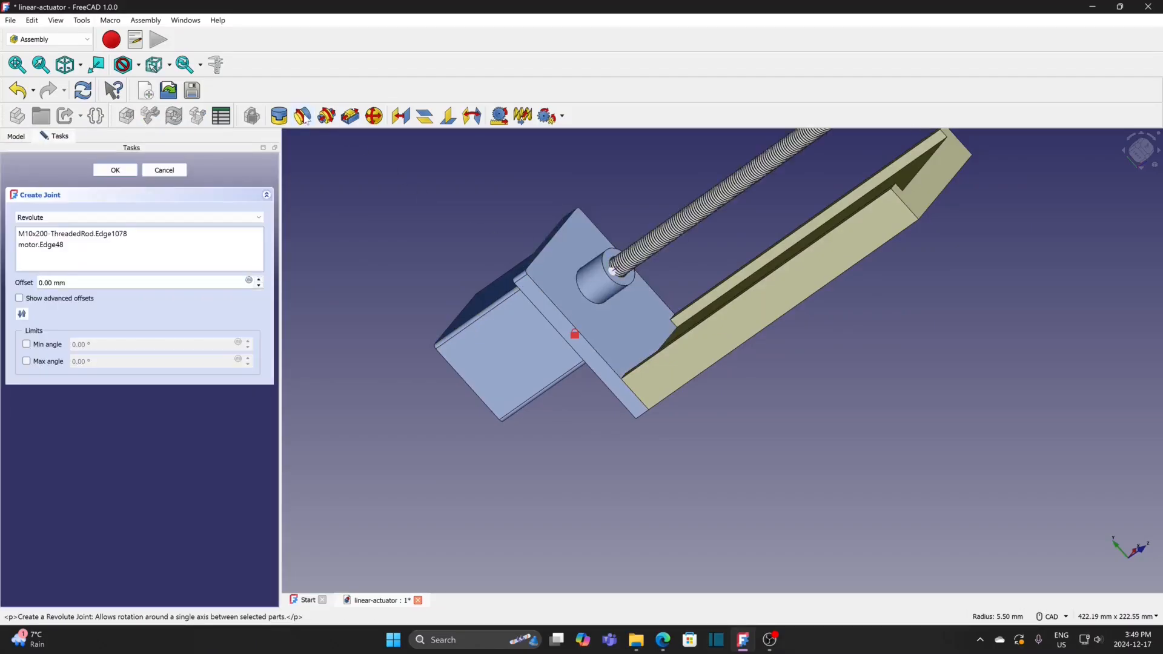
pyautogui.click(115, 170)
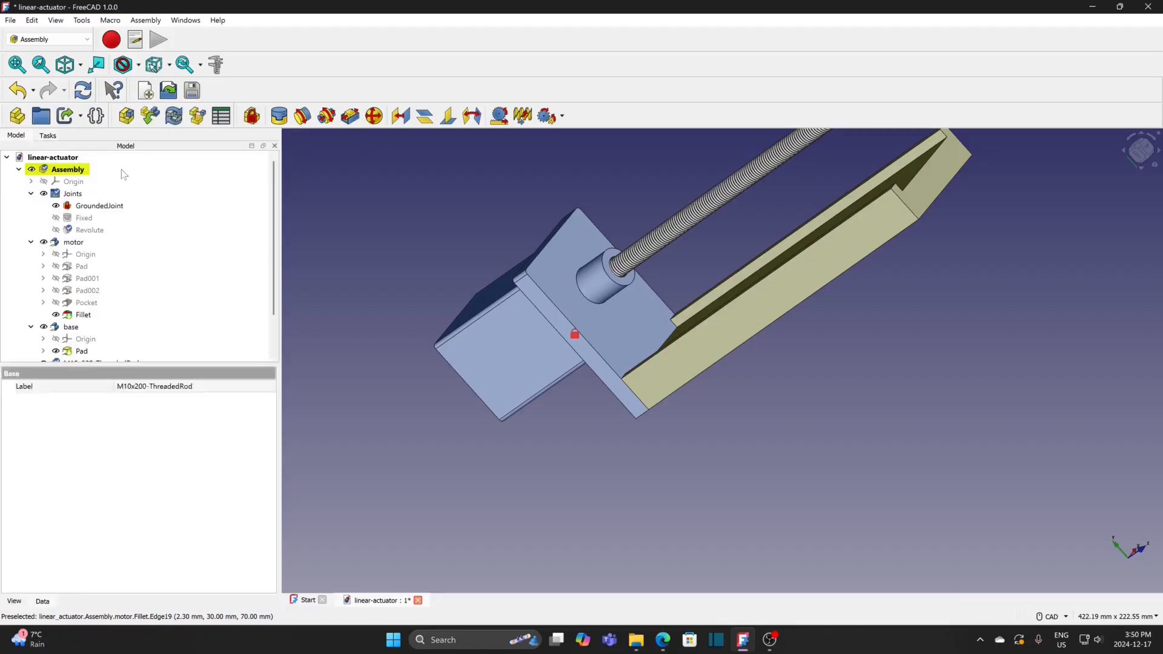
pyautogui.scroll(-2, 787, 363)
pyautogui.moveTo(788, 363); pyautogui.dragTo(682, 434, button='middle')
pyautogui.hotkey('ctrl', 's')
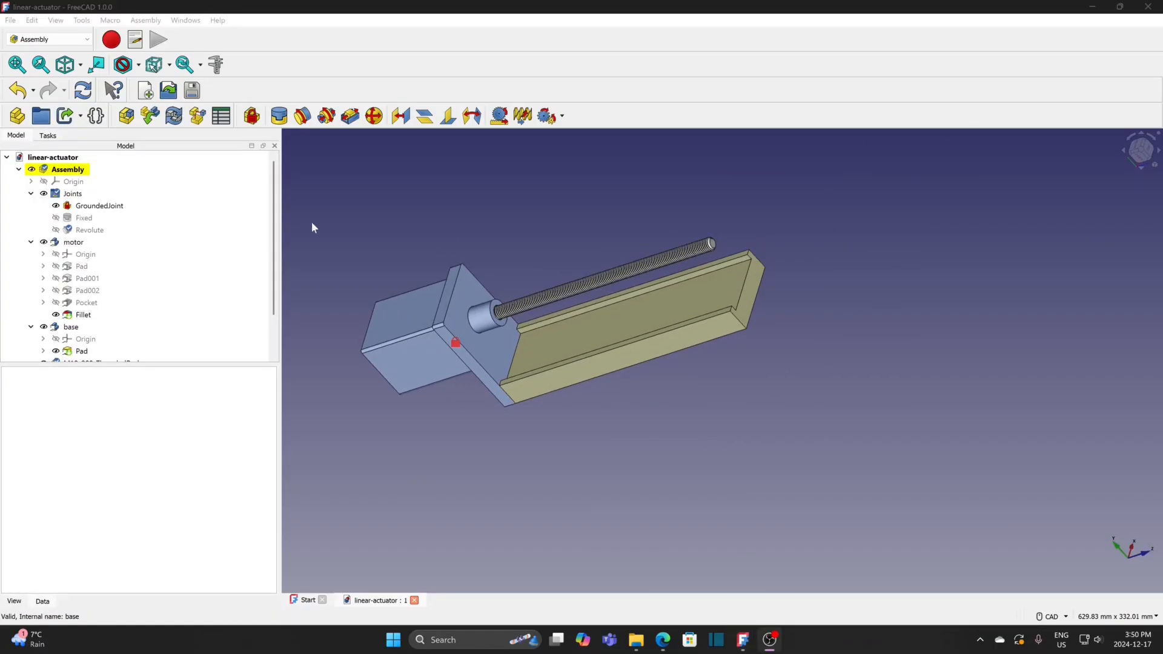
# Insert the Cut component from the motion_block file and move the block clear beyond the base's far end.
pyautogui.click(150, 116)
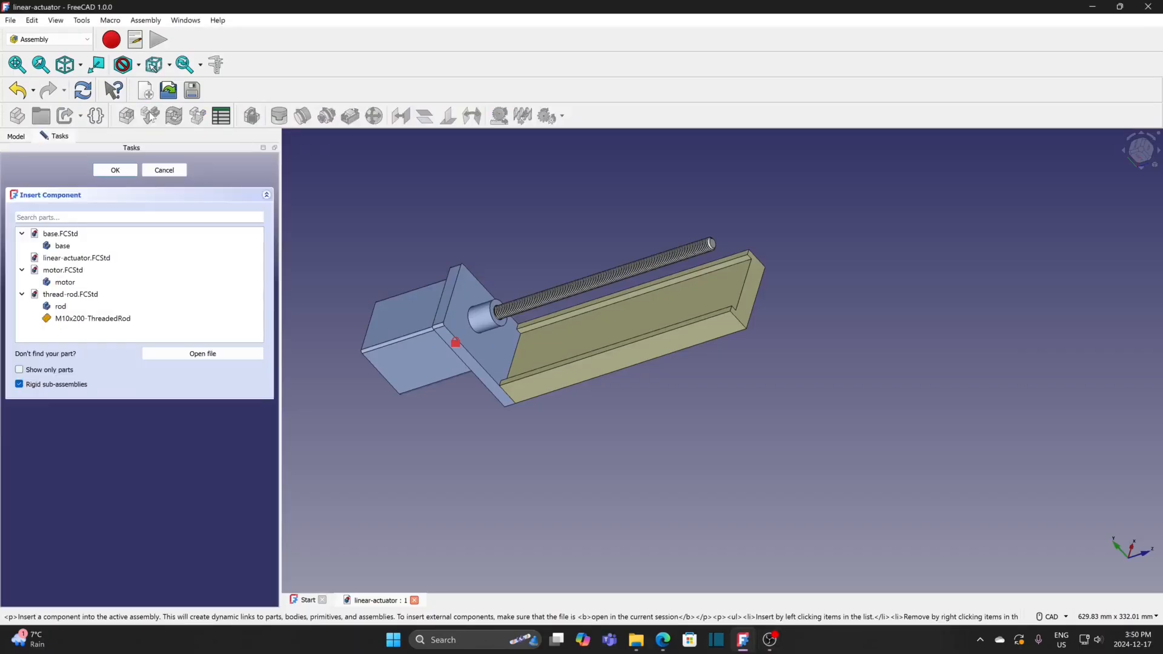
pyautogui.click(190, 352)
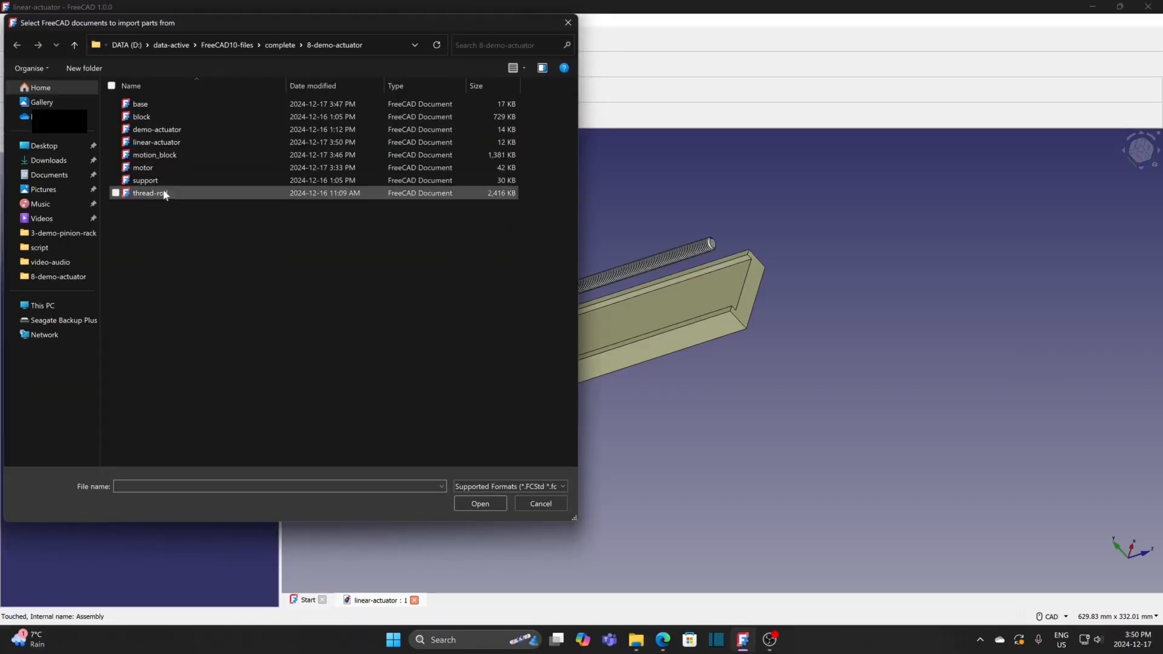
pyautogui.click(163, 156)
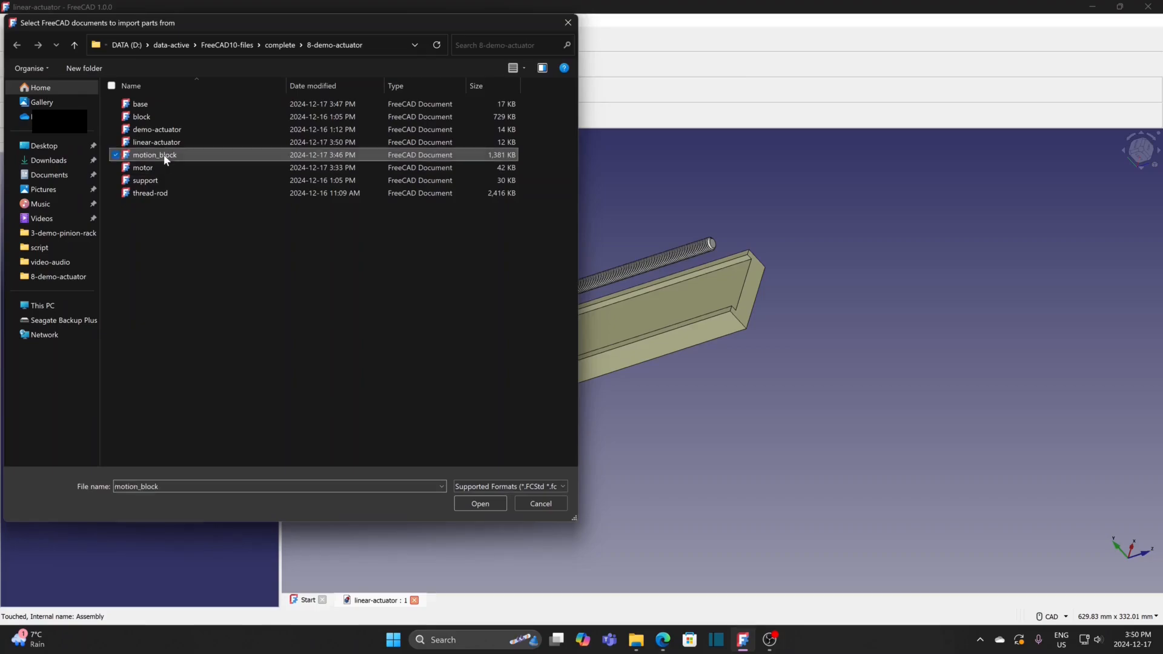
pyautogui.click(478, 502)
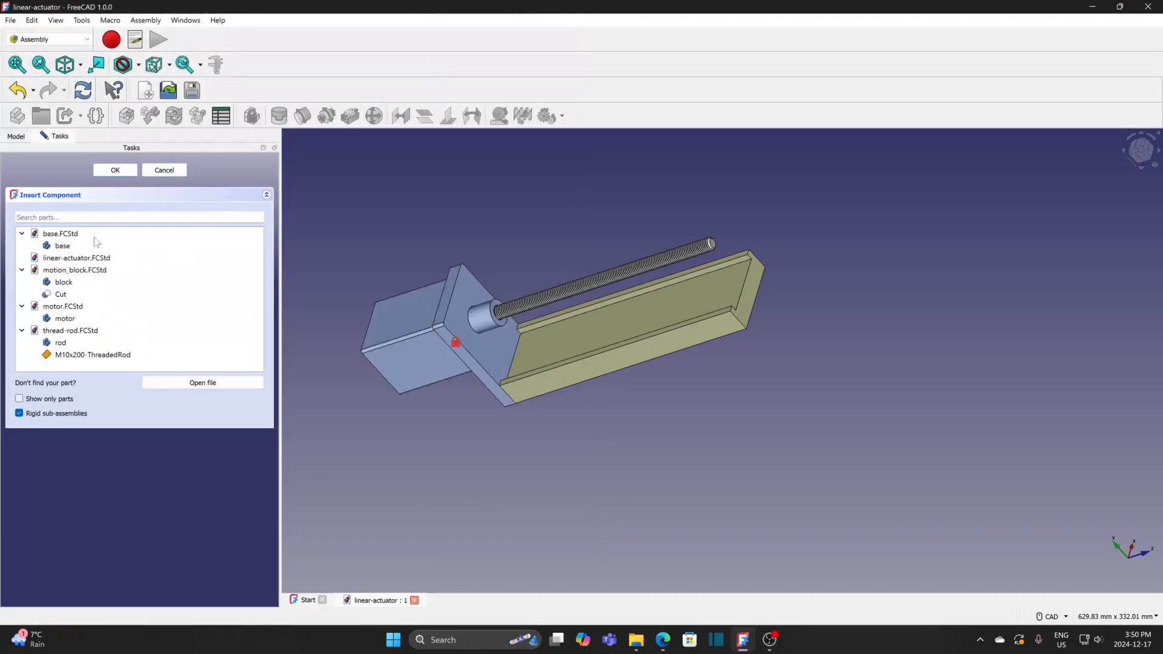
pyautogui.click(60, 294)
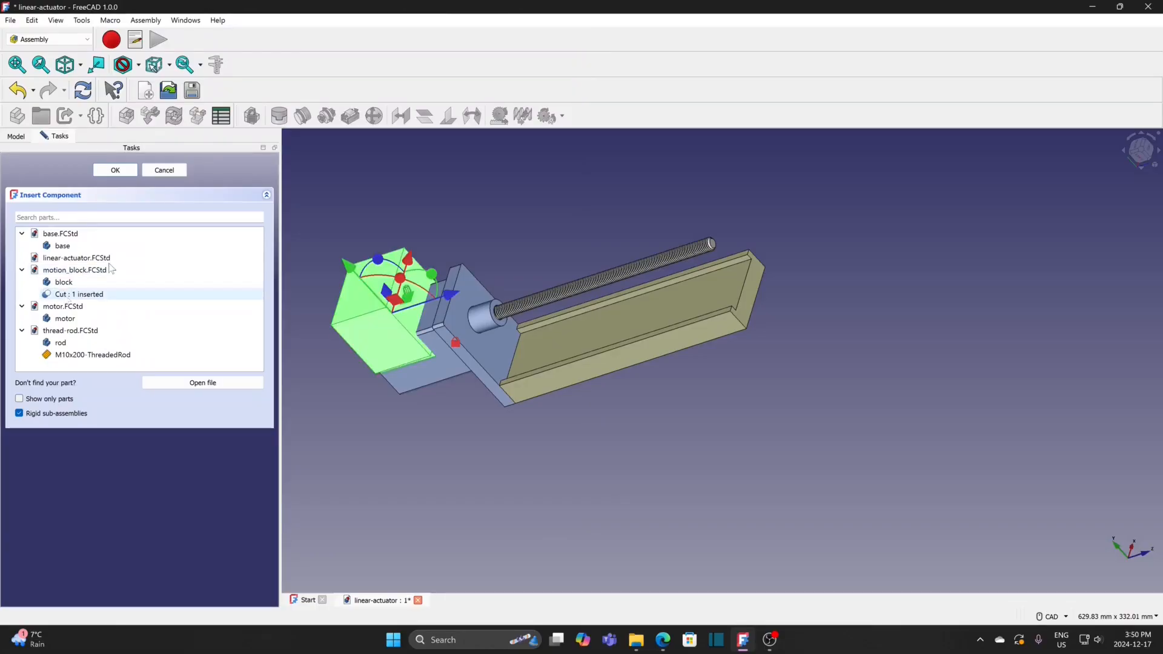
pyautogui.click(115, 170)
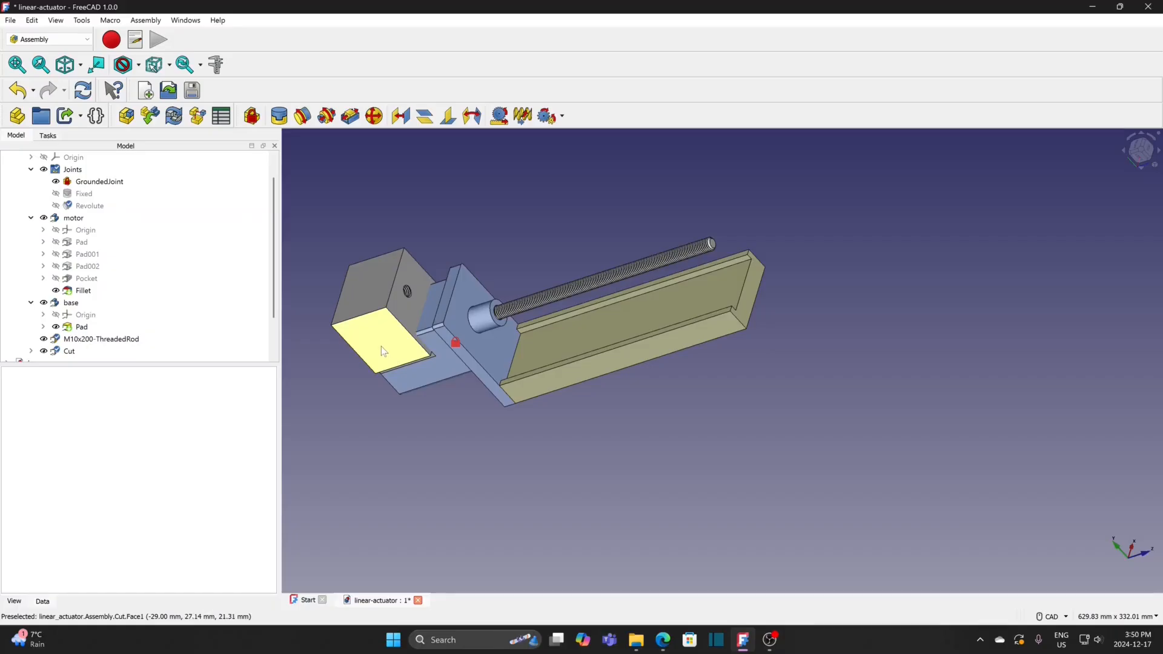
pyautogui.moveTo(383, 352); pyautogui.dragTo(822, 321)
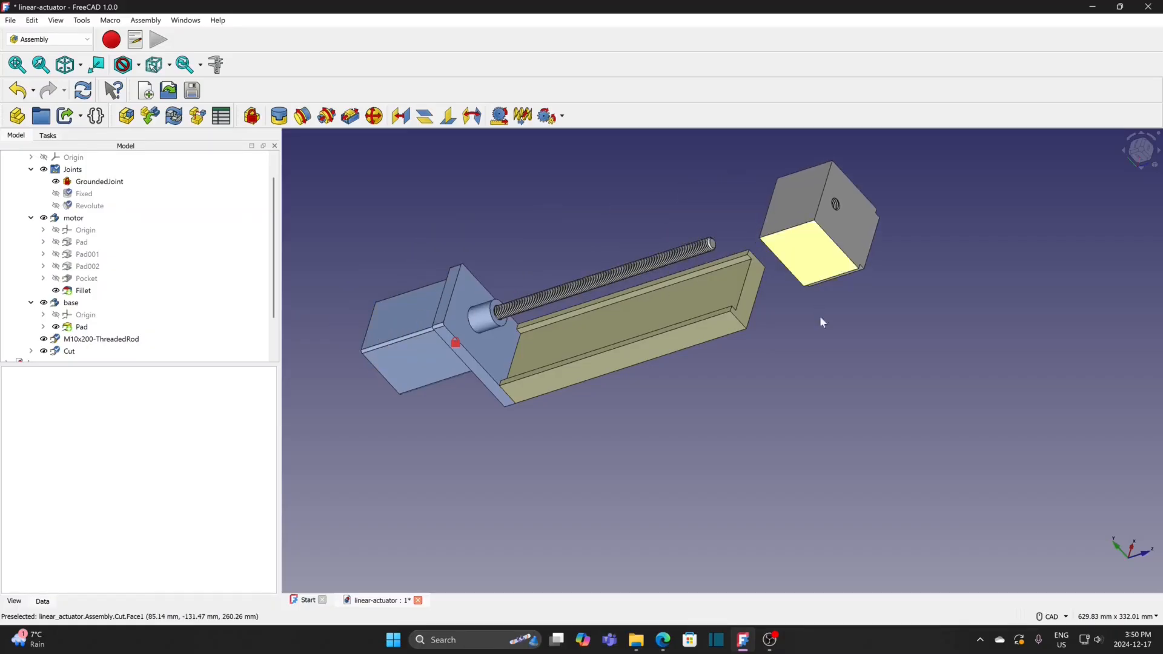
# Create a Slider joint between the motion block's lower notch edge and the base's long inner rail edge.
pyautogui.moveTo(823, 347); pyautogui.dragTo(787, 415, button='middle')
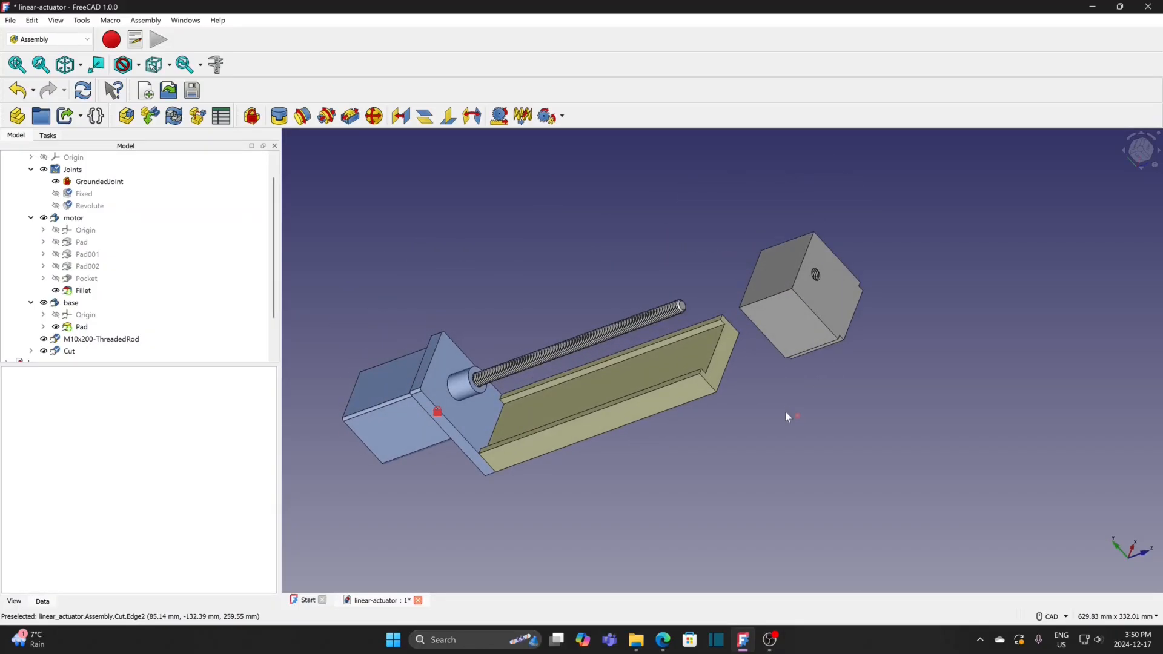
pyautogui.scroll(5, 827, 398)
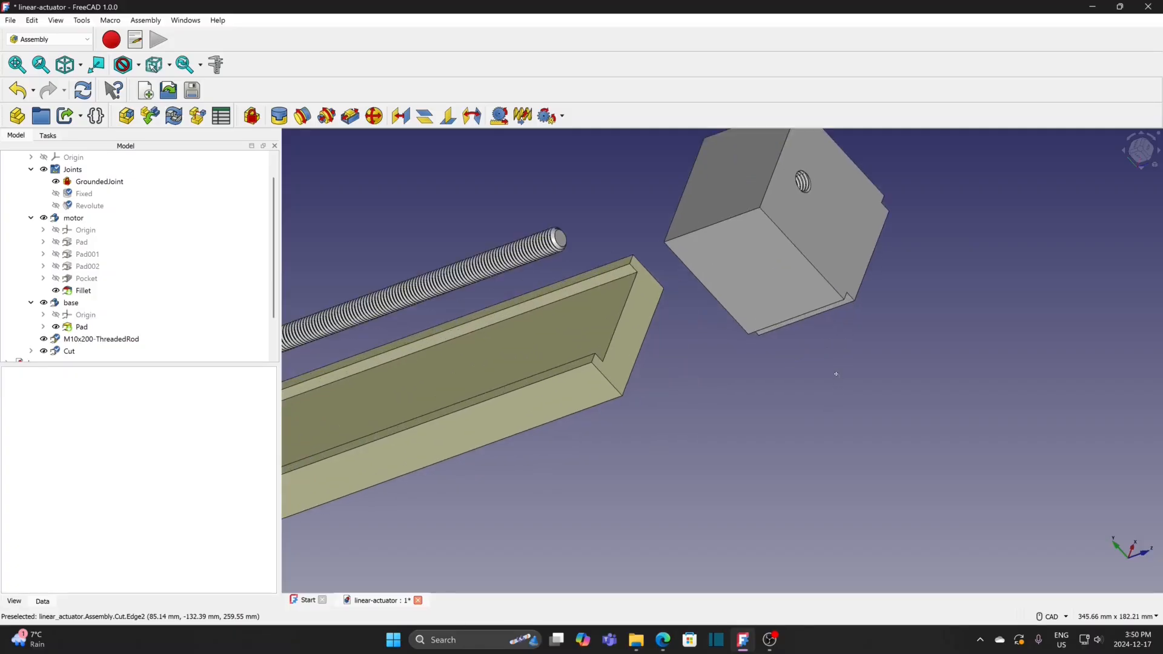
pyautogui.moveTo(836, 374); pyautogui.dragTo(845, 385, button='middle')
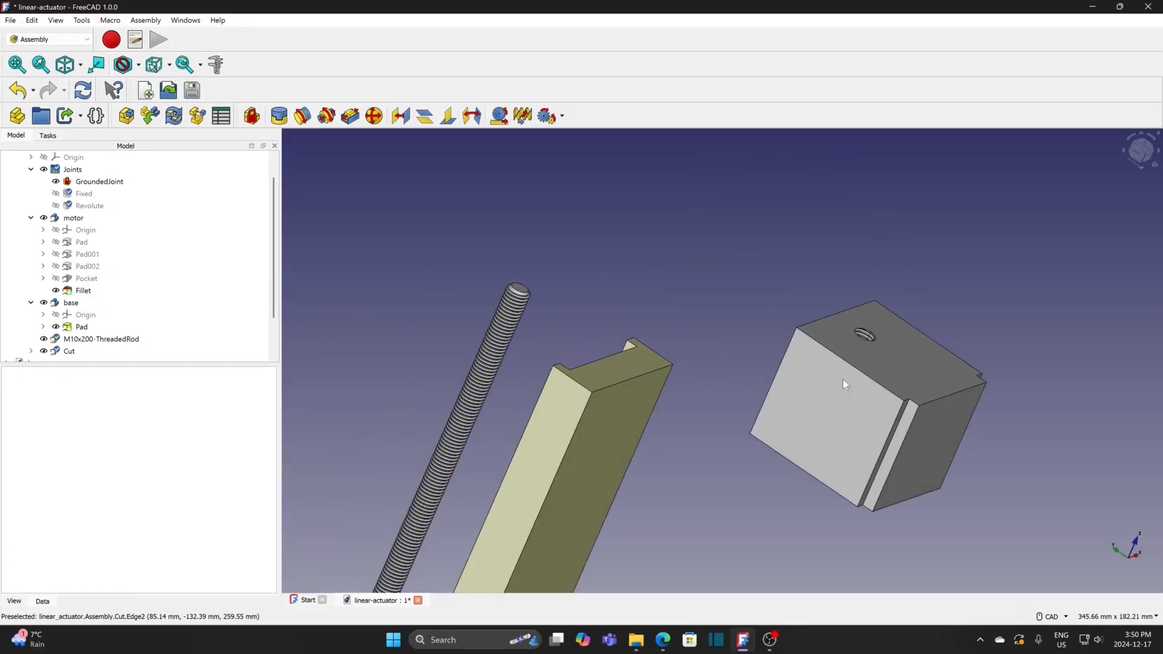
pyautogui.click(896, 437)
pyautogui.moveTo(644, 270); pyautogui.dragTo(746, 355, button='middle')
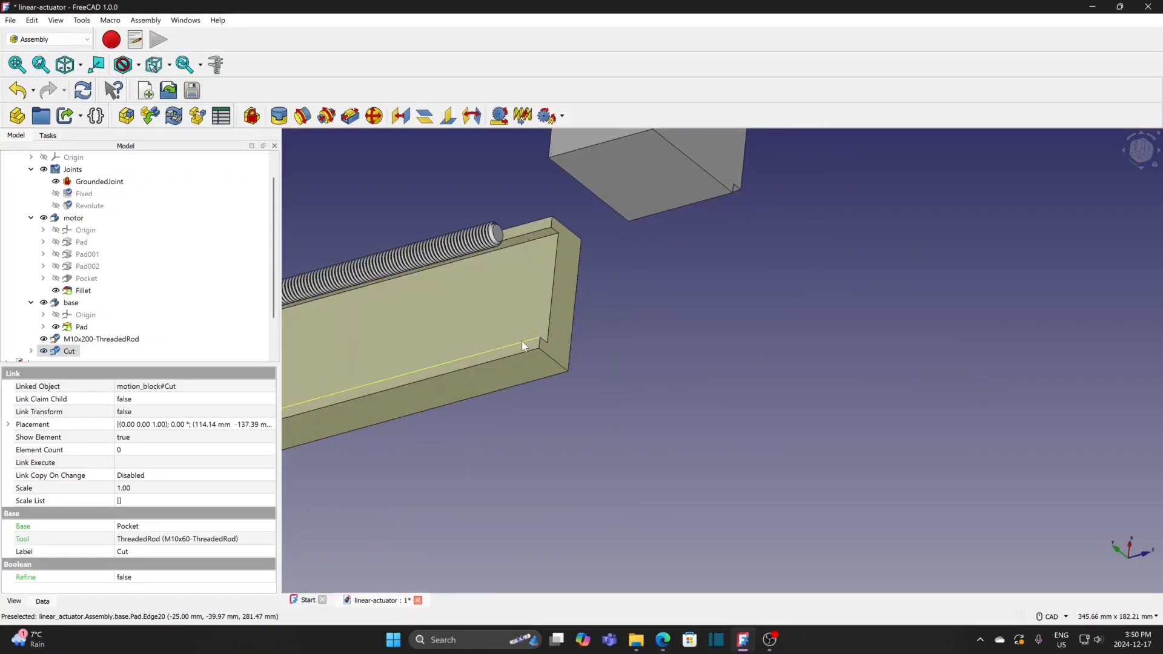
pyautogui.keyDown('ctrl'); pyautogui.click(522, 341); pyautogui.keyUp('ctrl')
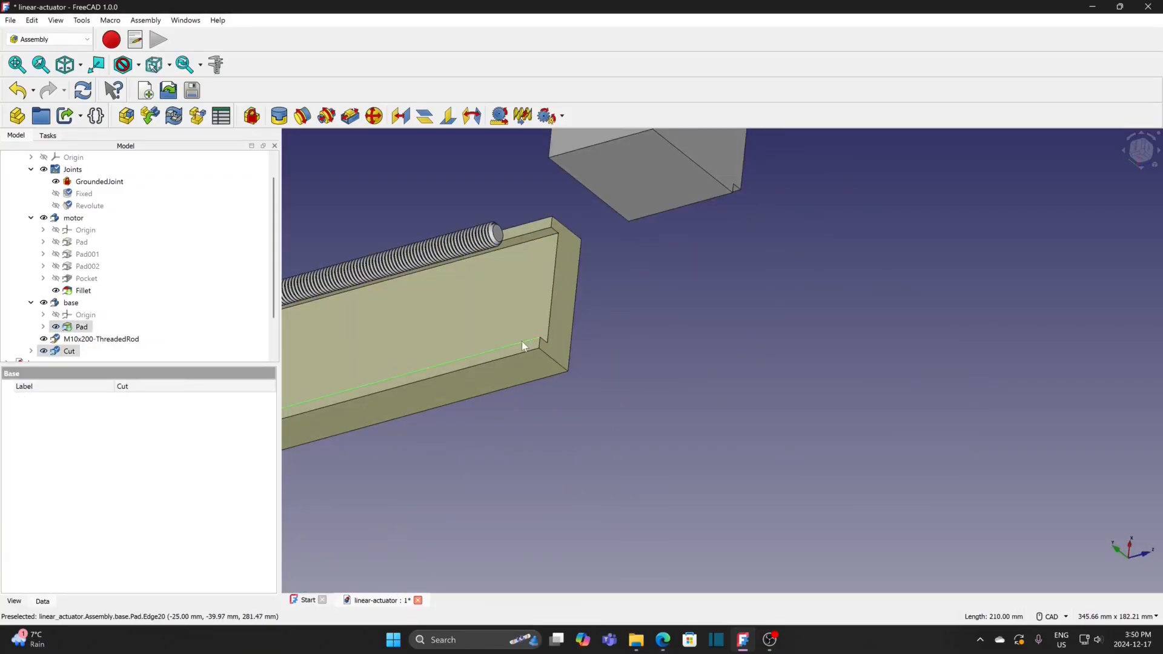
pyautogui.click(350, 116)
# Check the motion block's alignment with the base rails from the end and side, and accept the Slider joint.
pyautogui.moveTo(499, 427); pyautogui.dragTo(616, 462, button='middle')
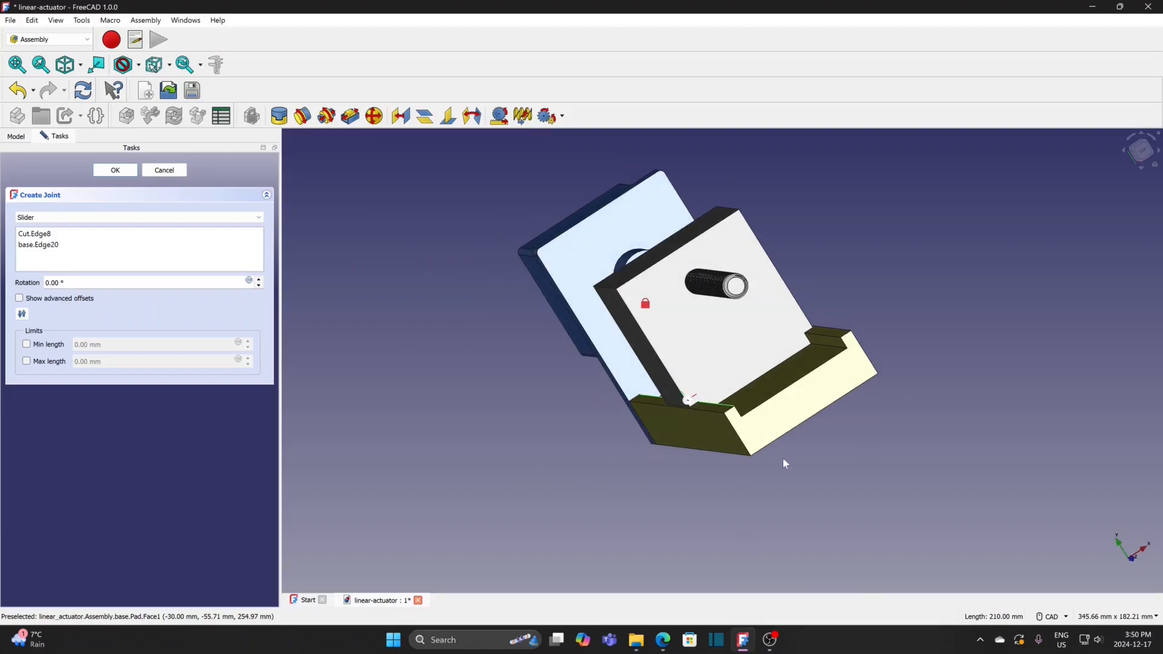
pyautogui.click(1140, 155)
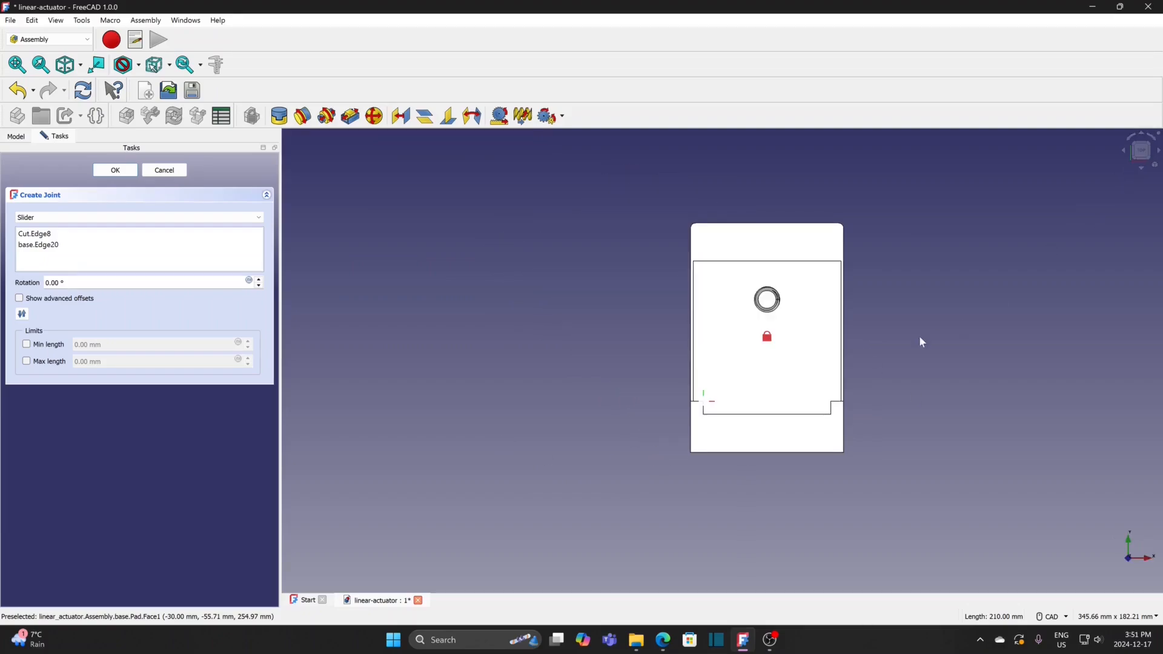
pyautogui.scroll(3, 778, 335)
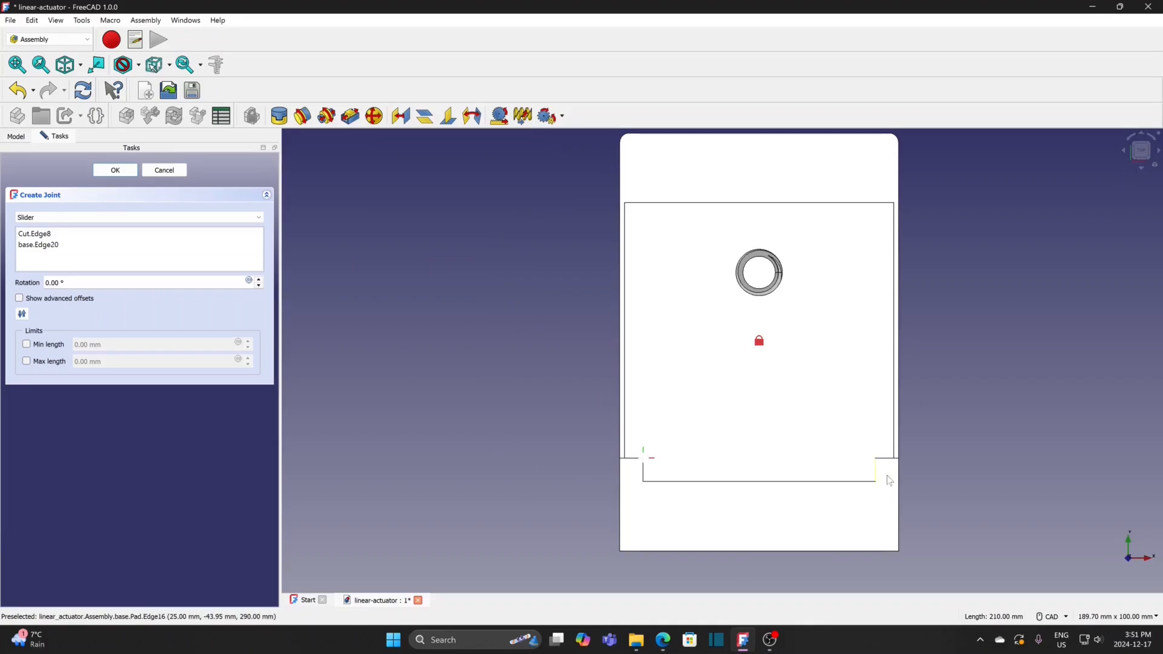
pyautogui.scroll(-3, 369, 325)
pyautogui.moveTo(369, 325); pyautogui.dragTo(609, 405, button='middle')
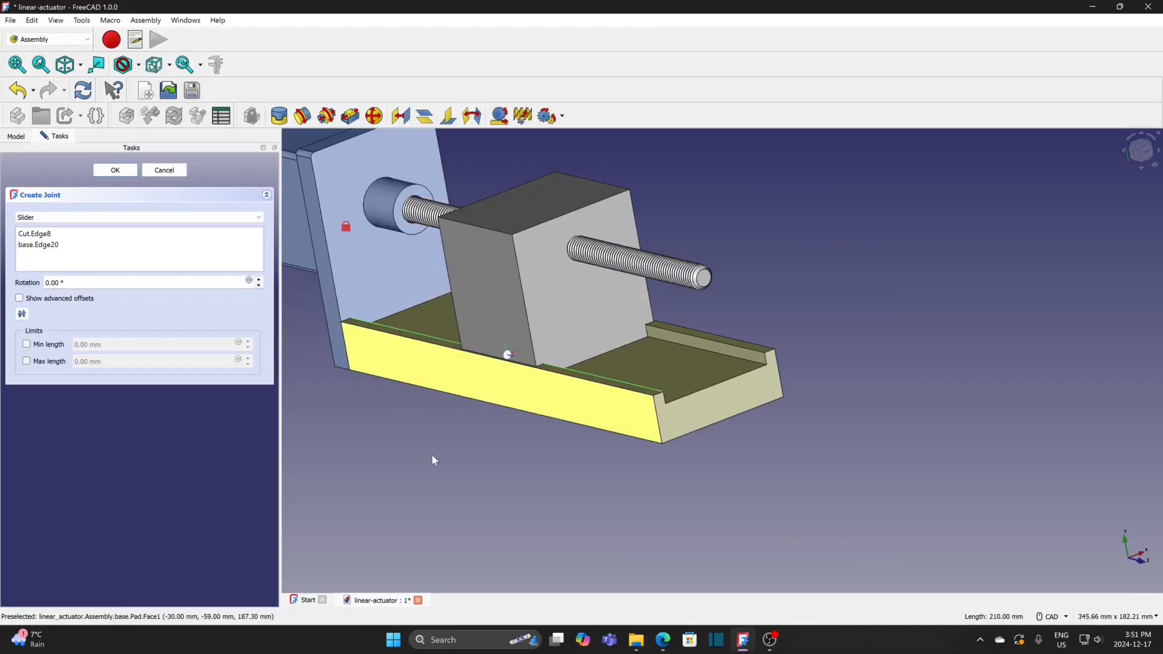
pyautogui.moveTo(431, 455); pyautogui.dragTo(629, 472, button='middle')
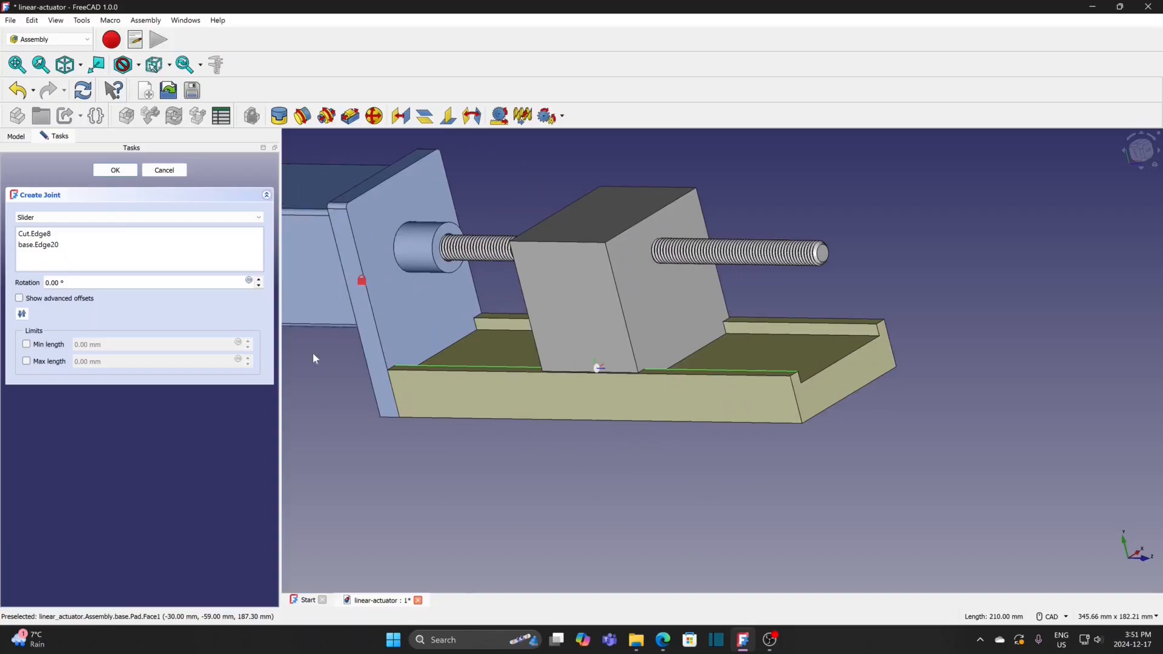
pyautogui.click(103, 170)
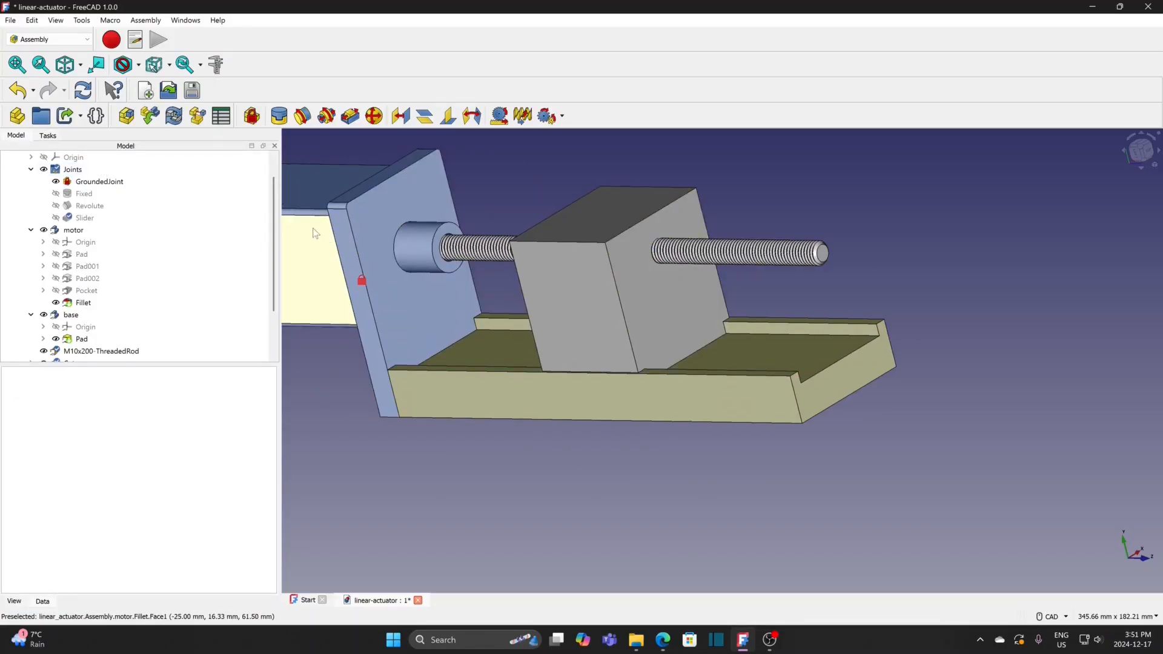
# Insert the support component from the support file into the assembly.
pyautogui.click(151, 116)
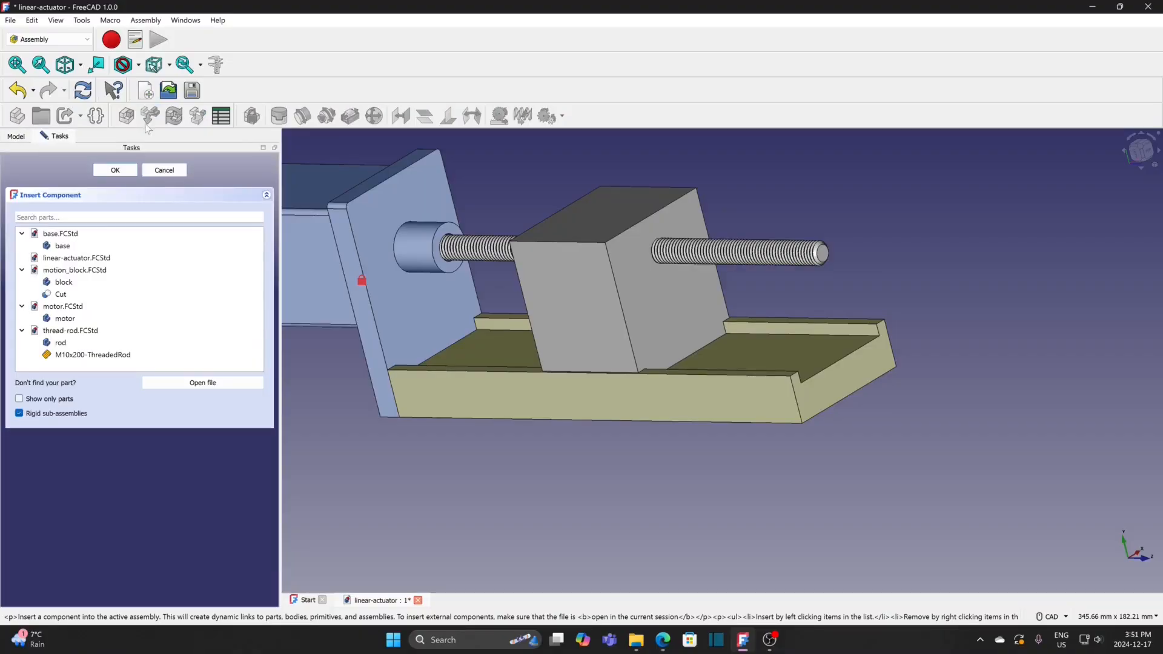
pyautogui.click(200, 383)
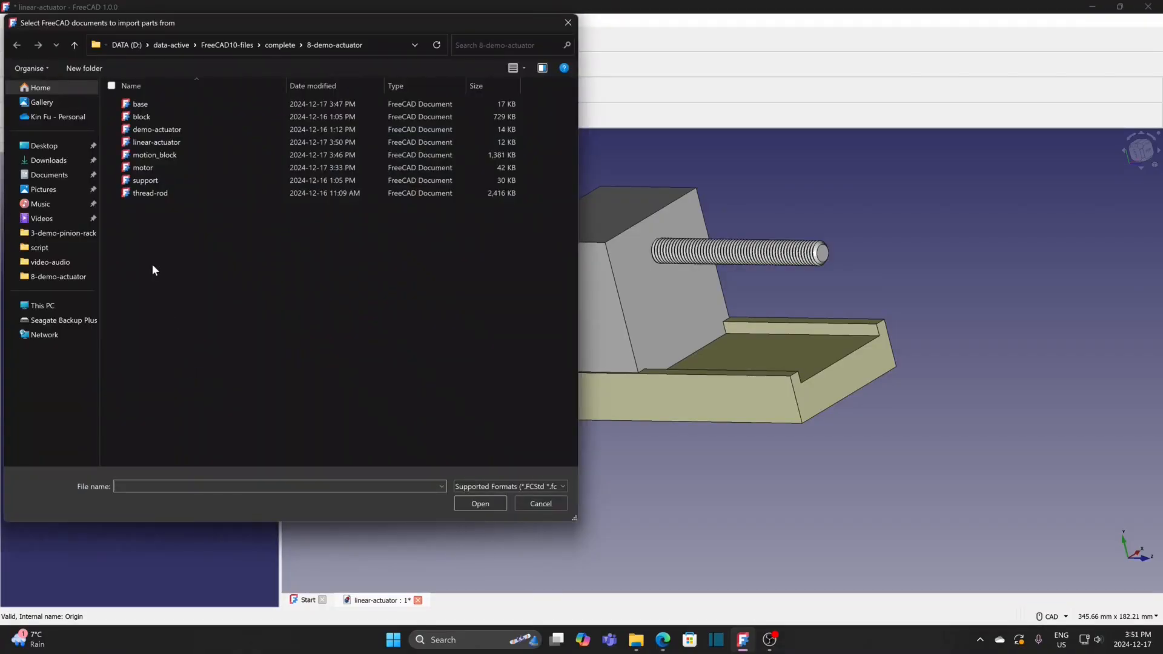
pyautogui.click(149, 180)
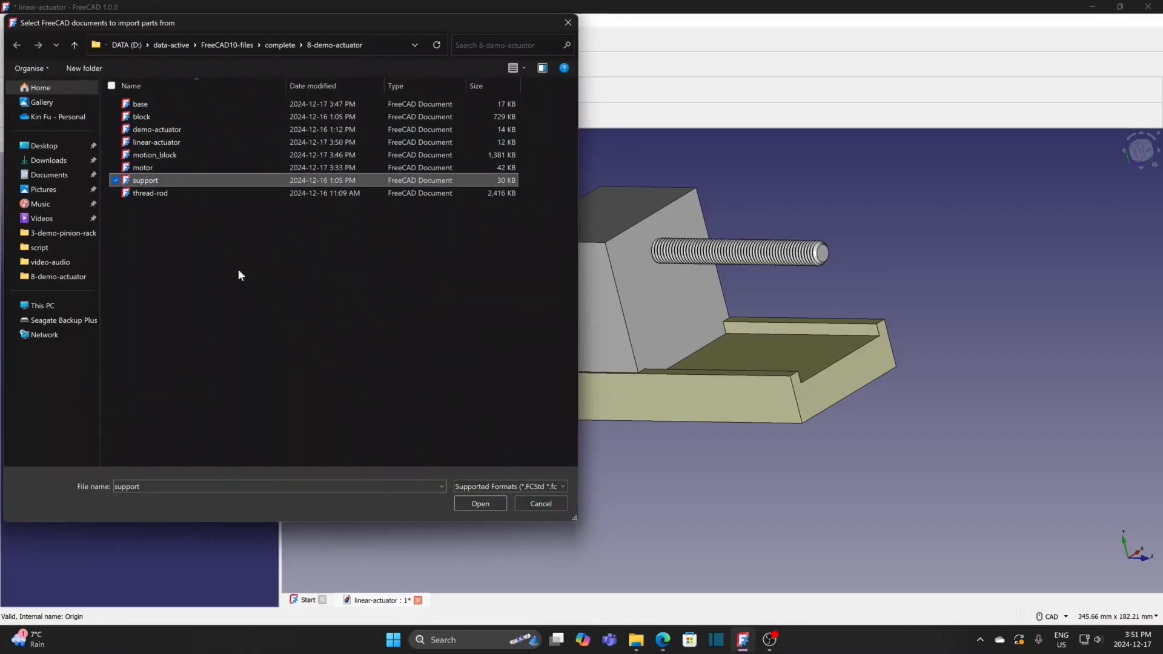
pyautogui.click(480, 504)
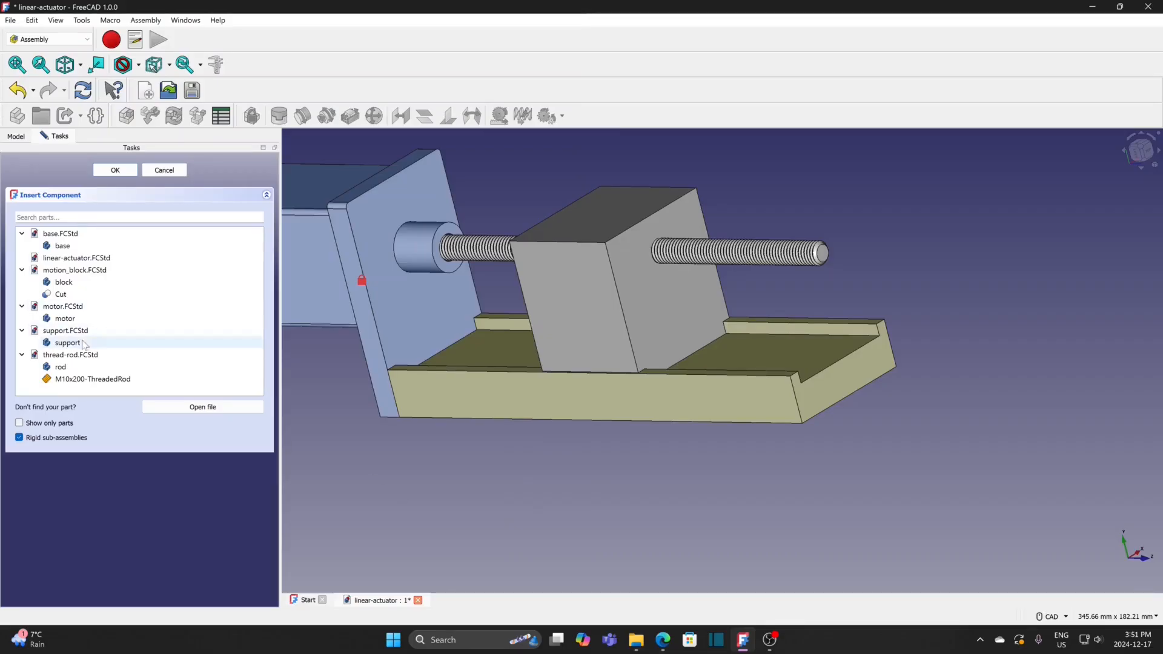
pyautogui.click(68, 342)
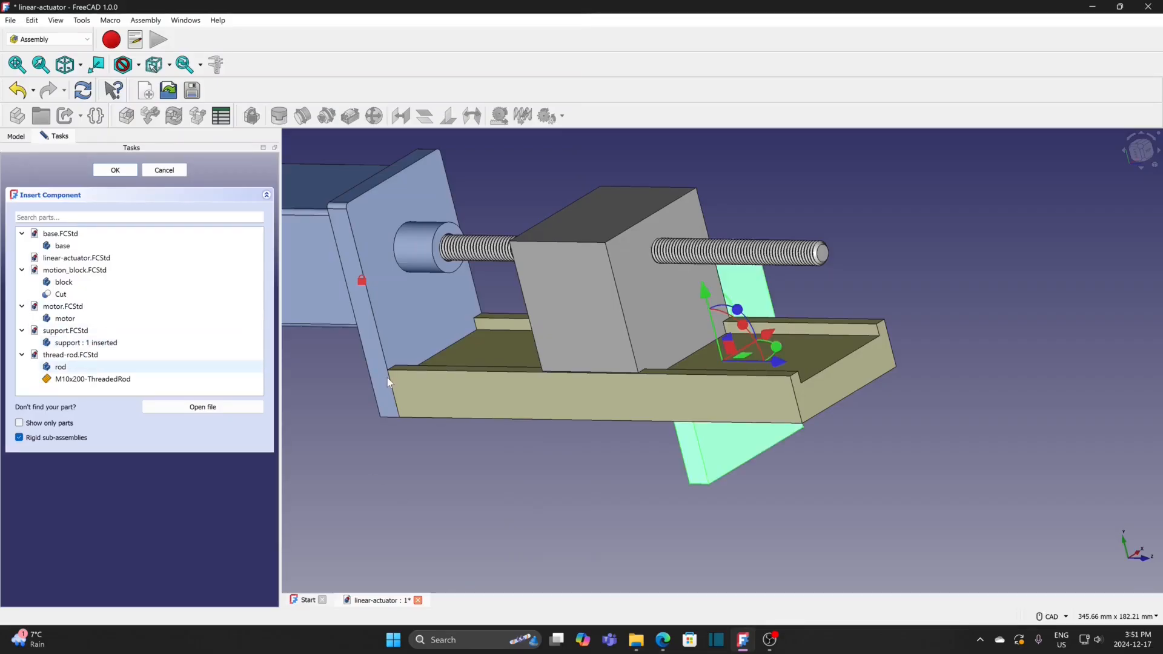
pyautogui.click(115, 169)
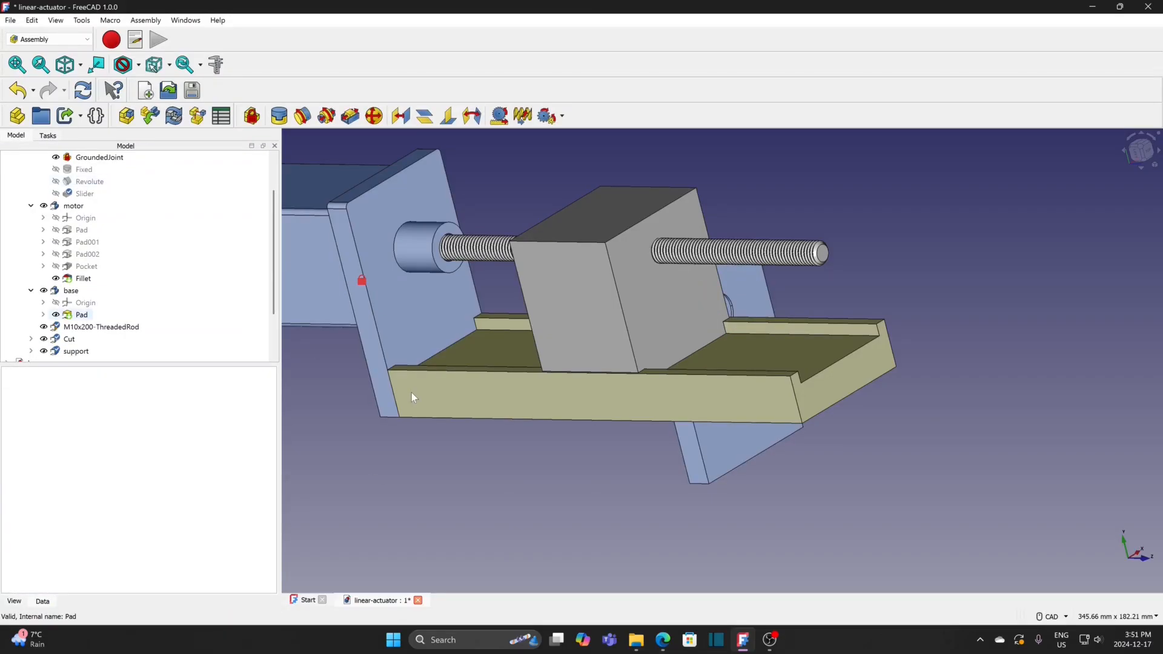
# Move the support plate clear beyond the base's far end and turn it around so its recessed face points toward the motor.
pyautogui.moveTo(708, 474); pyautogui.dragTo(990, 384)
pyautogui.scroll(-3, 990, 387)
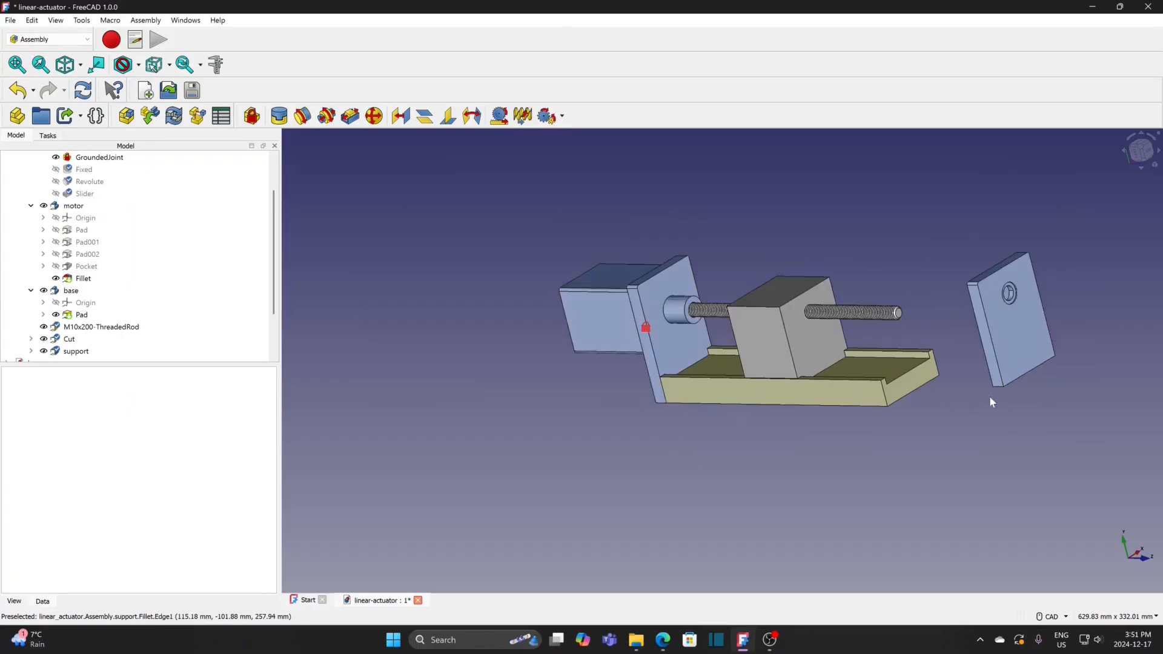
pyautogui.doubleClick(1018, 368)
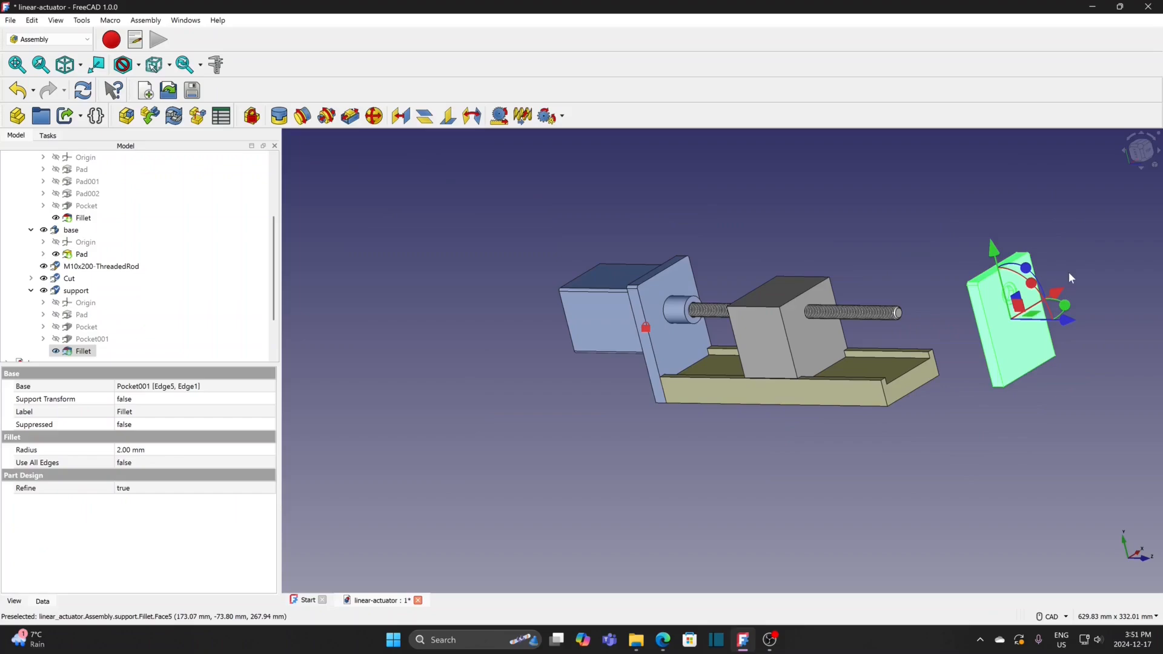
pyautogui.moveTo(1069, 309); pyautogui.dragTo(953, 347)
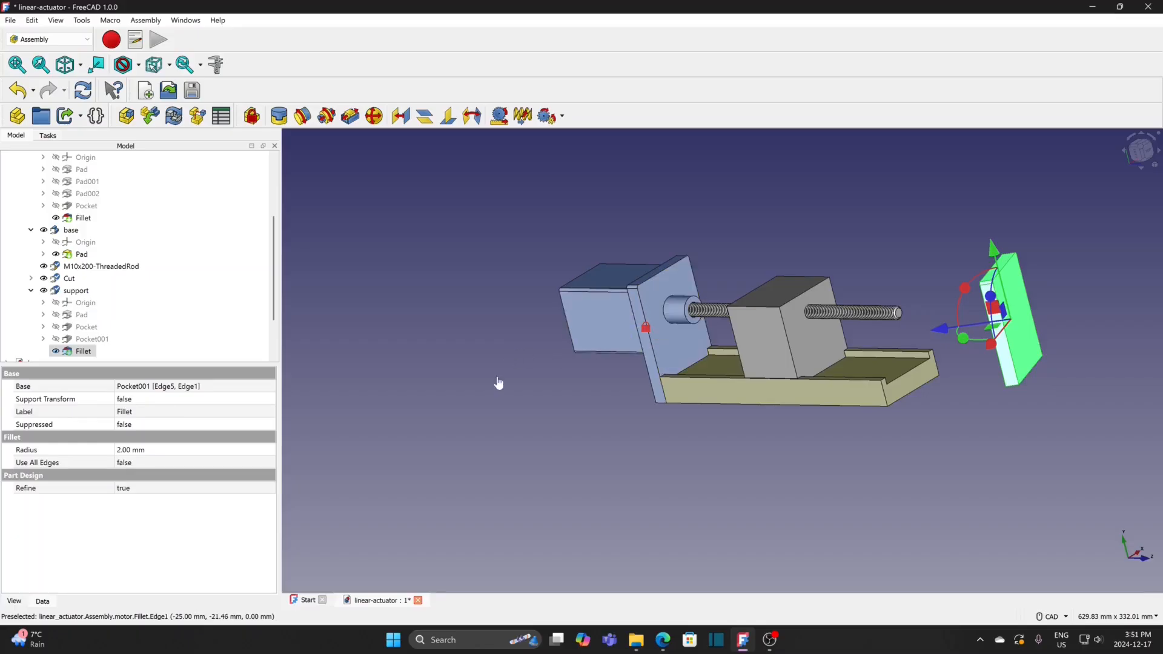
pyautogui.click(544, 413)
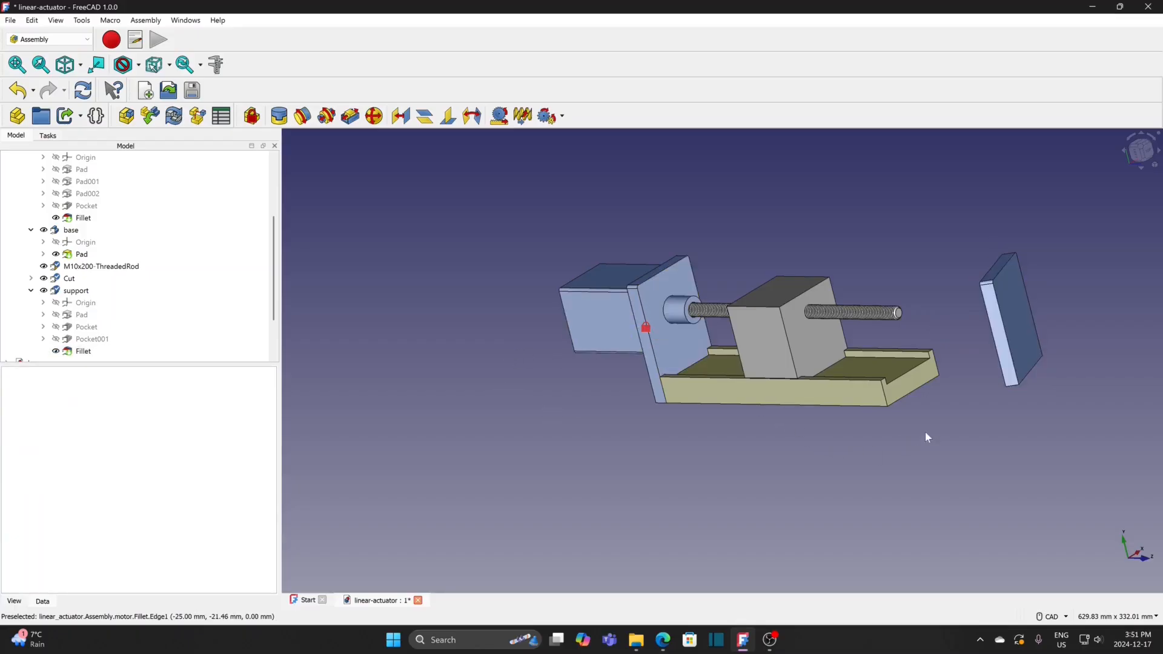
# Create a Fixed joint between the base's far end face and the support's recessed face, and inspect the plate's orientation.
pyautogui.moveTo(890, 443); pyautogui.dragTo(845, 367, button='middle')
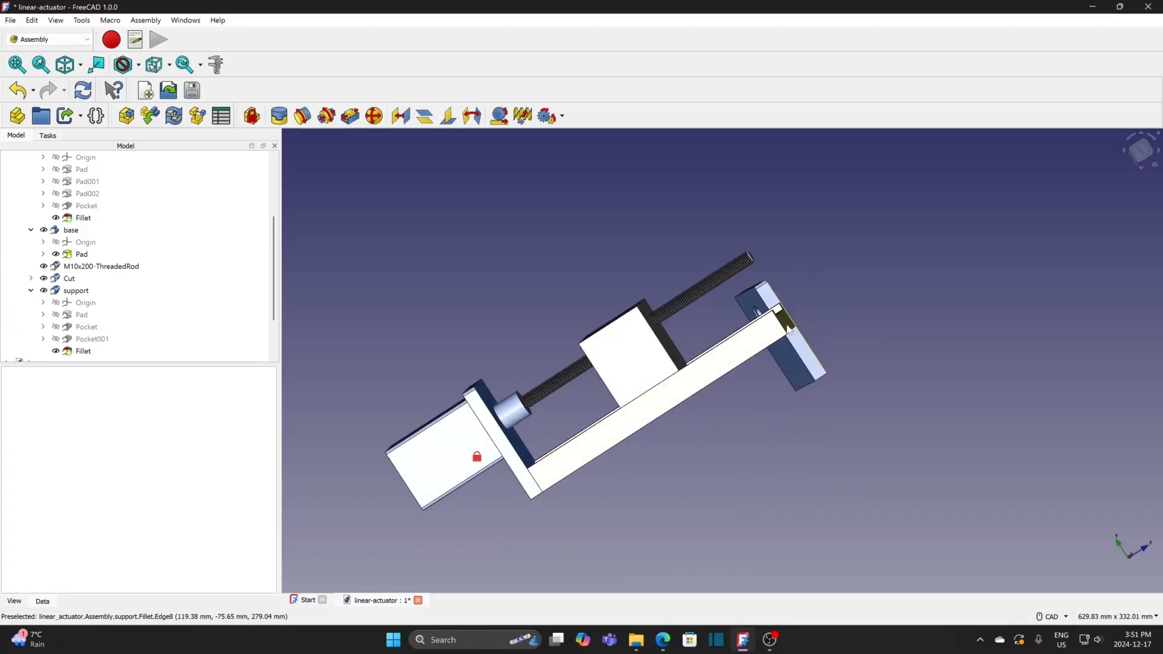
pyautogui.click(786, 328)
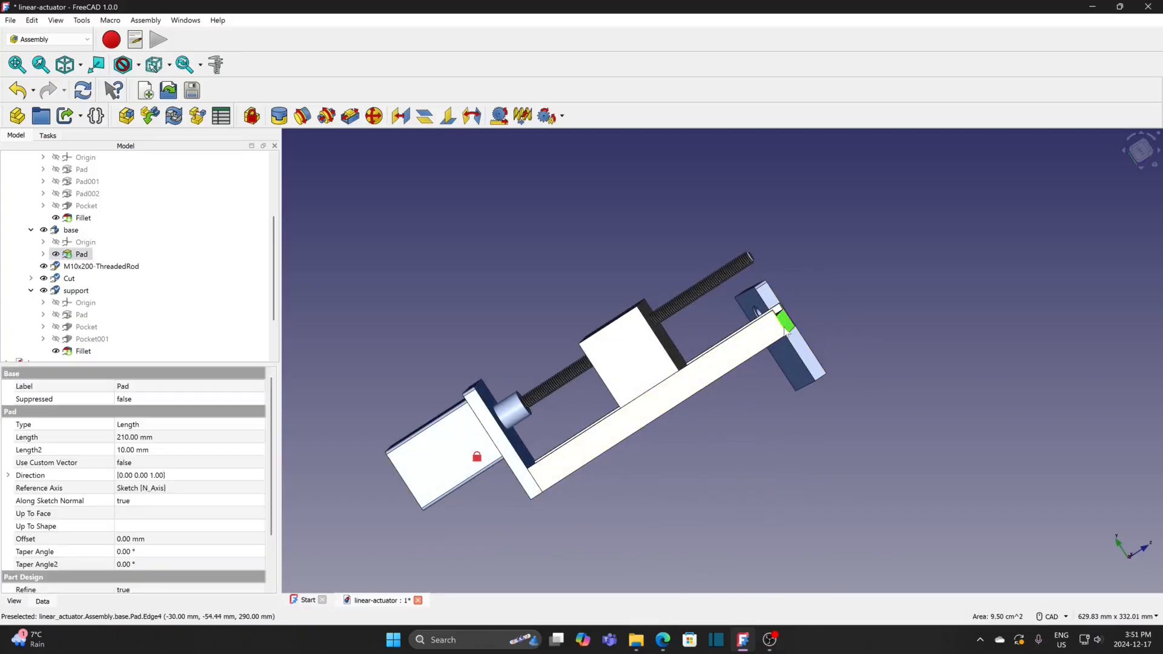
pyautogui.keyDown('ctrl'); pyautogui.click(798, 382); pyautogui.keyUp('ctrl')
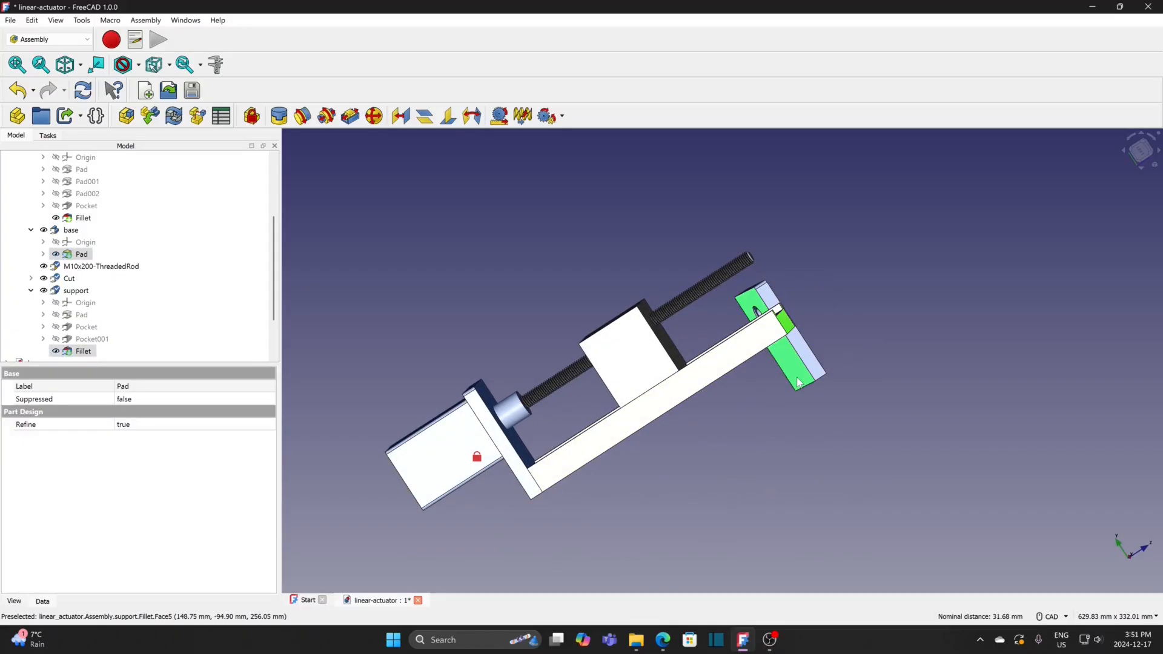
pyautogui.click(280, 117)
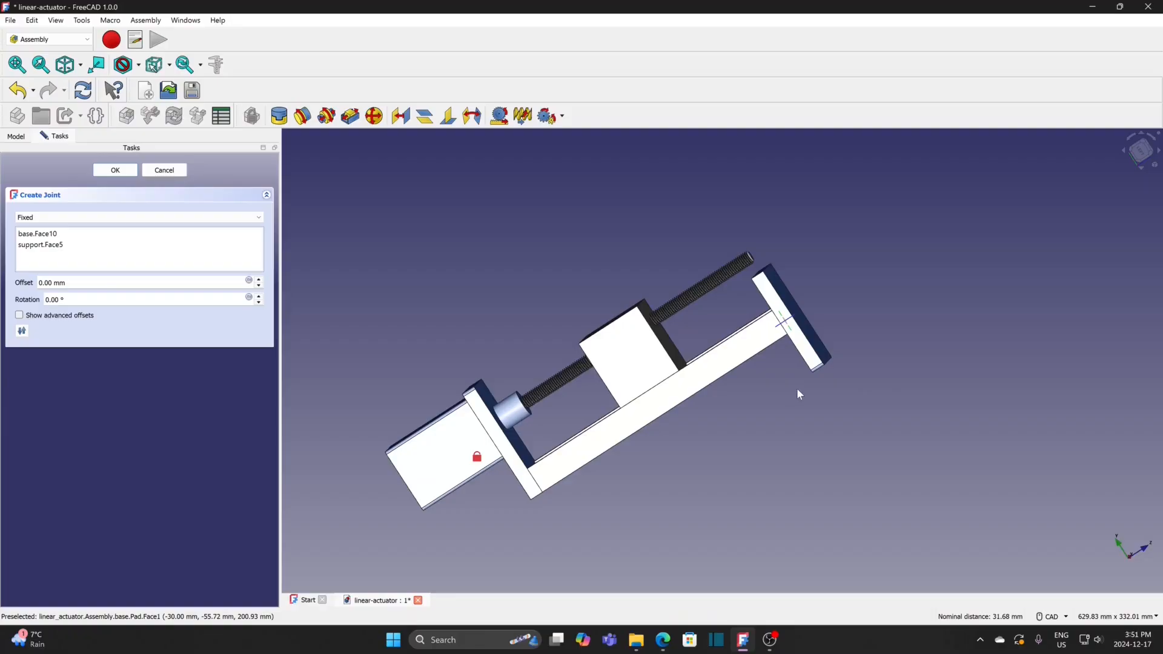
pyautogui.moveTo(846, 371); pyautogui.dragTo(843, 409, button='middle')
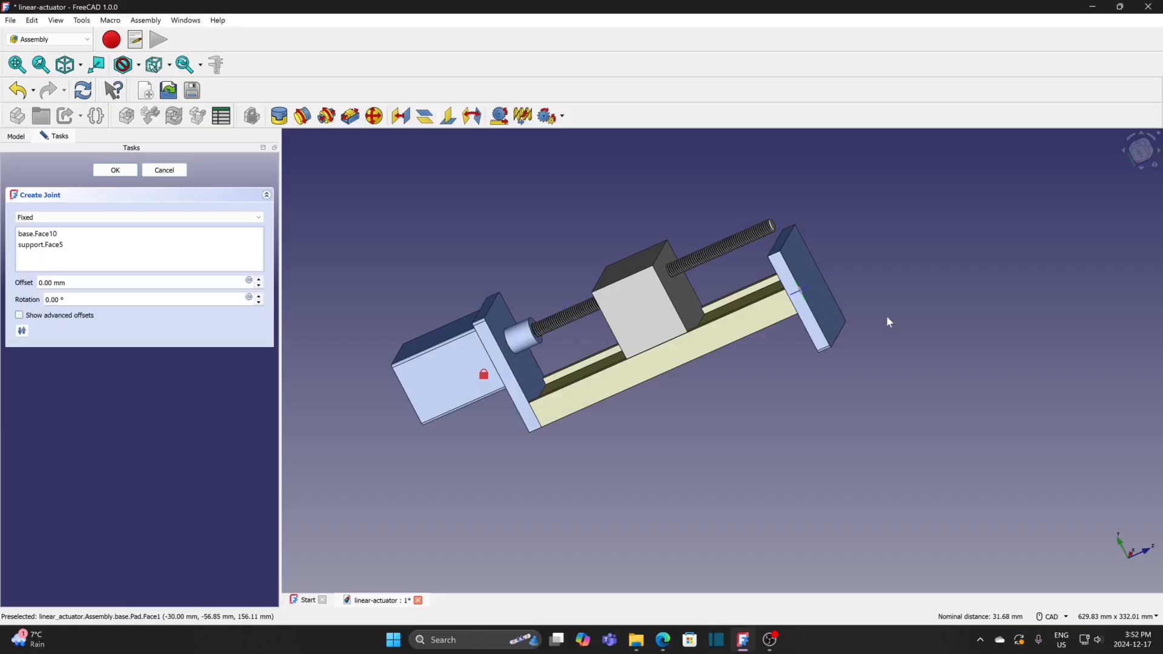
pyautogui.scroll(3, 863, 287)
pyautogui.scroll(2, 863, 287)
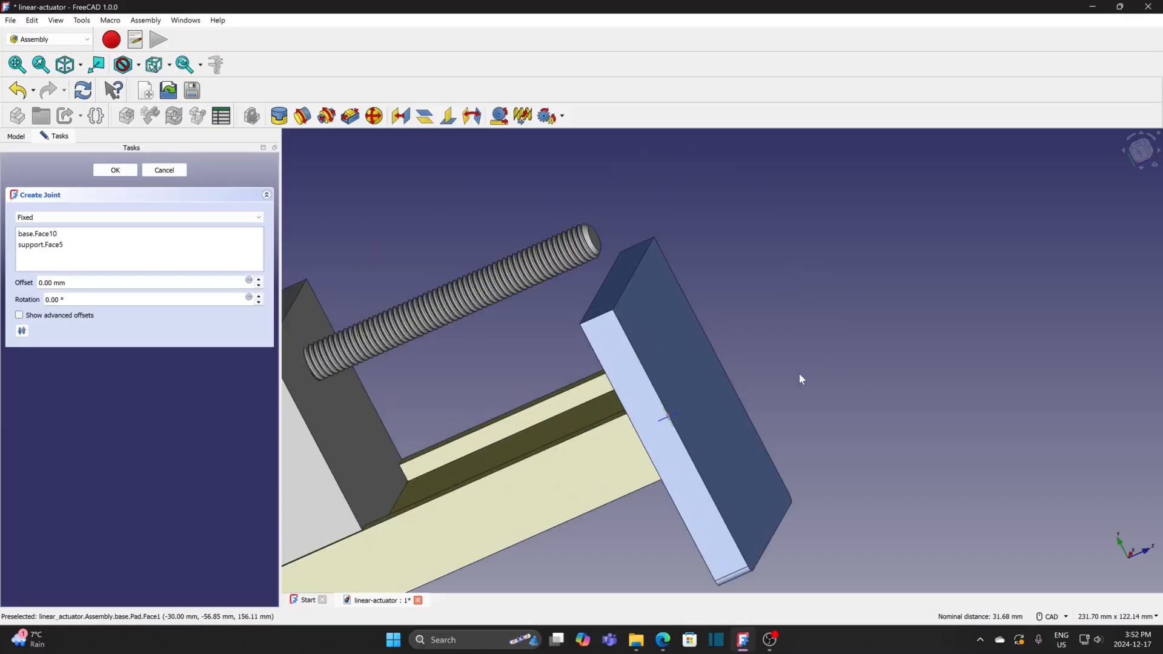
pyautogui.moveTo(799, 373); pyautogui.dragTo(839, 287, button='middle')
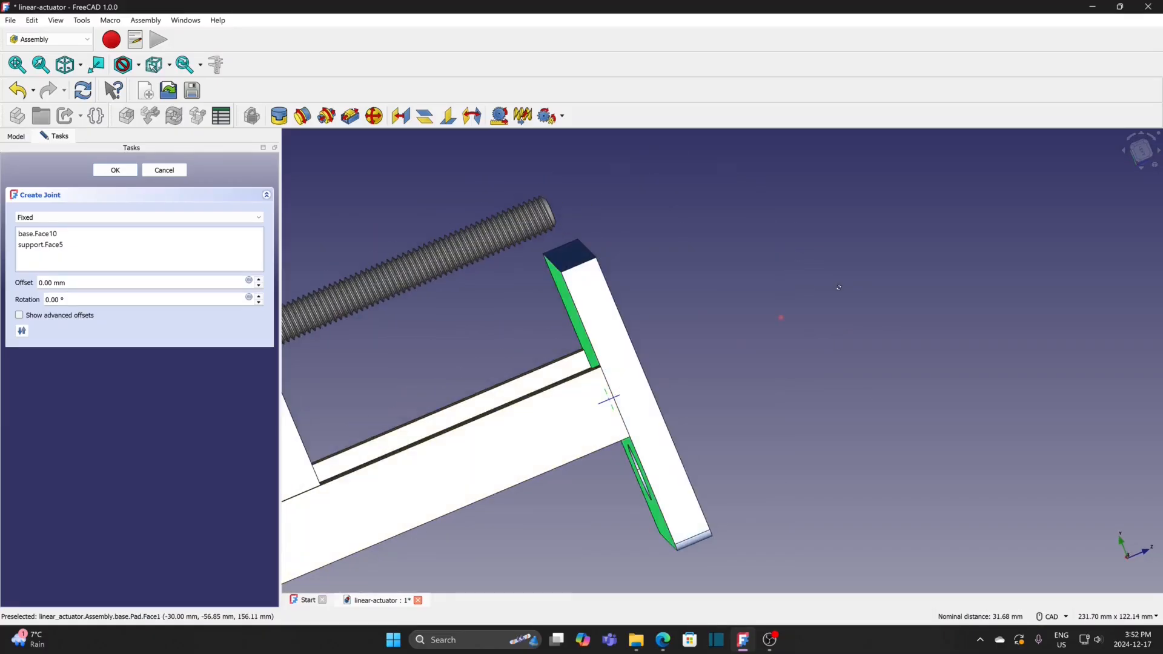
pyautogui.moveTo(766, 368); pyautogui.dragTo(750, 357, button='middle')
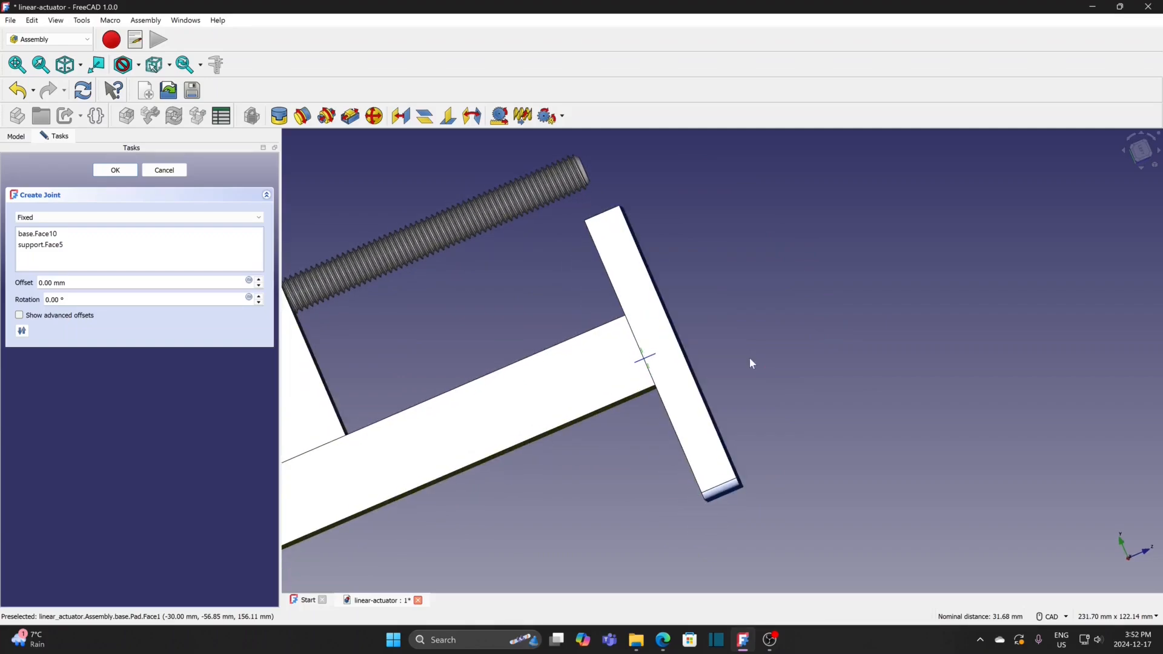
# Show the Fixed joint's advanced offsets and set the first offset's rotation angle to 180°.
pyautogui.click(80, 316)
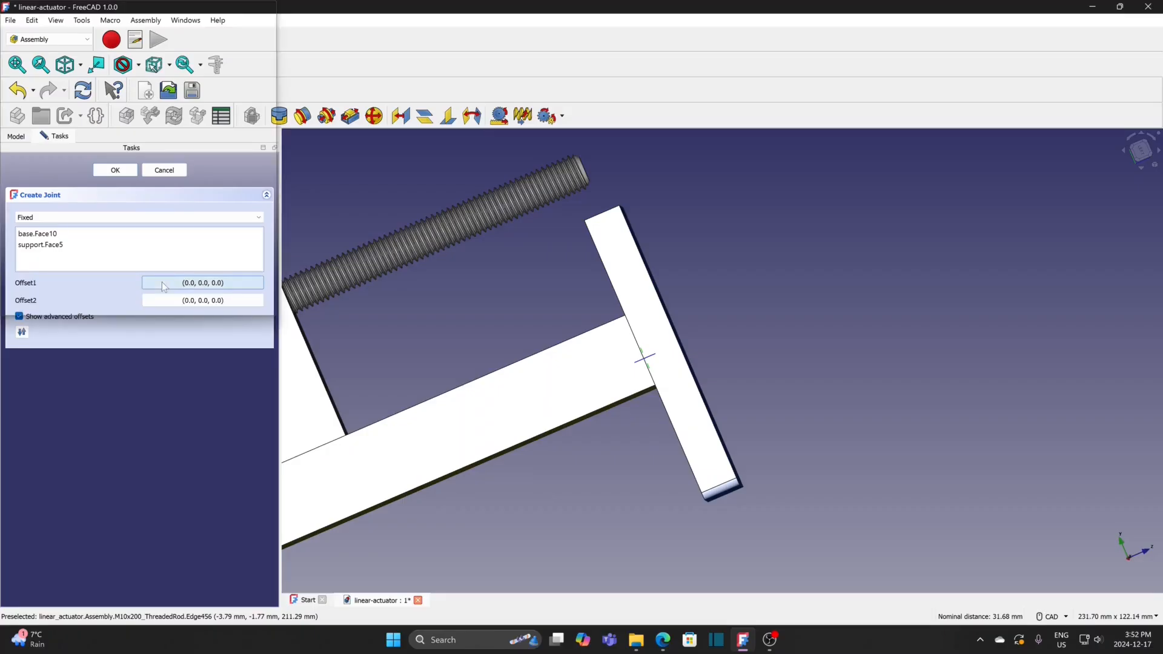
pyautogui.click(162, 285)
pyautogui.moveTo(532, 148); pyautogui.dragTo(848, 86)
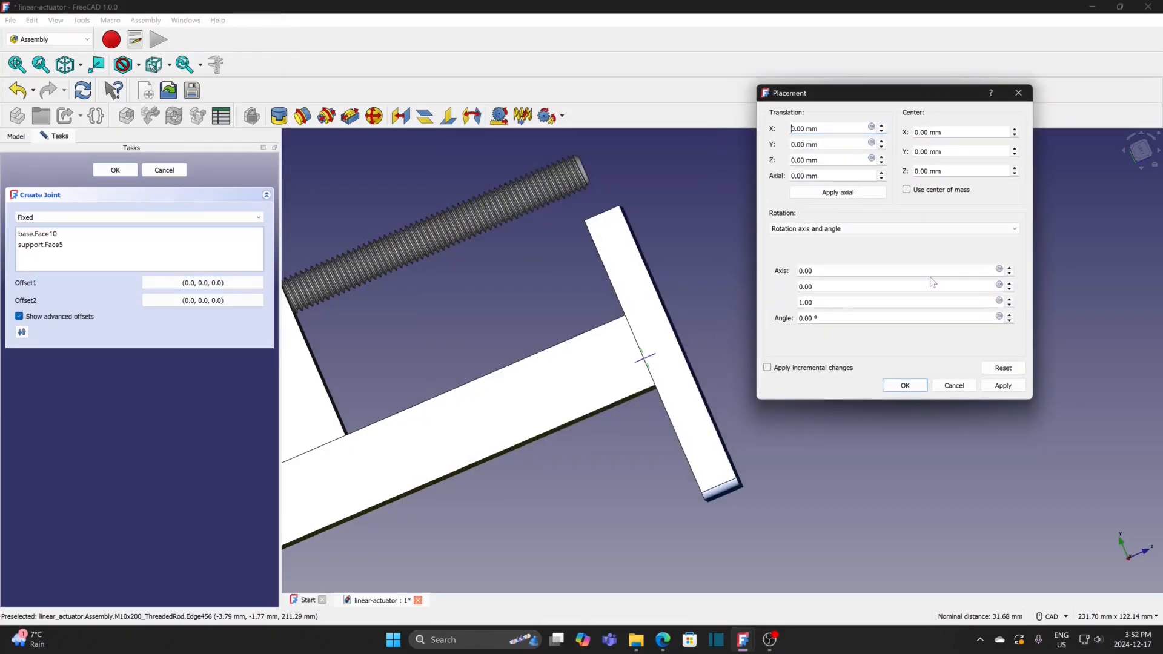
pyautogui.click(1009, 316)
pyautogui.click(1009, 315)
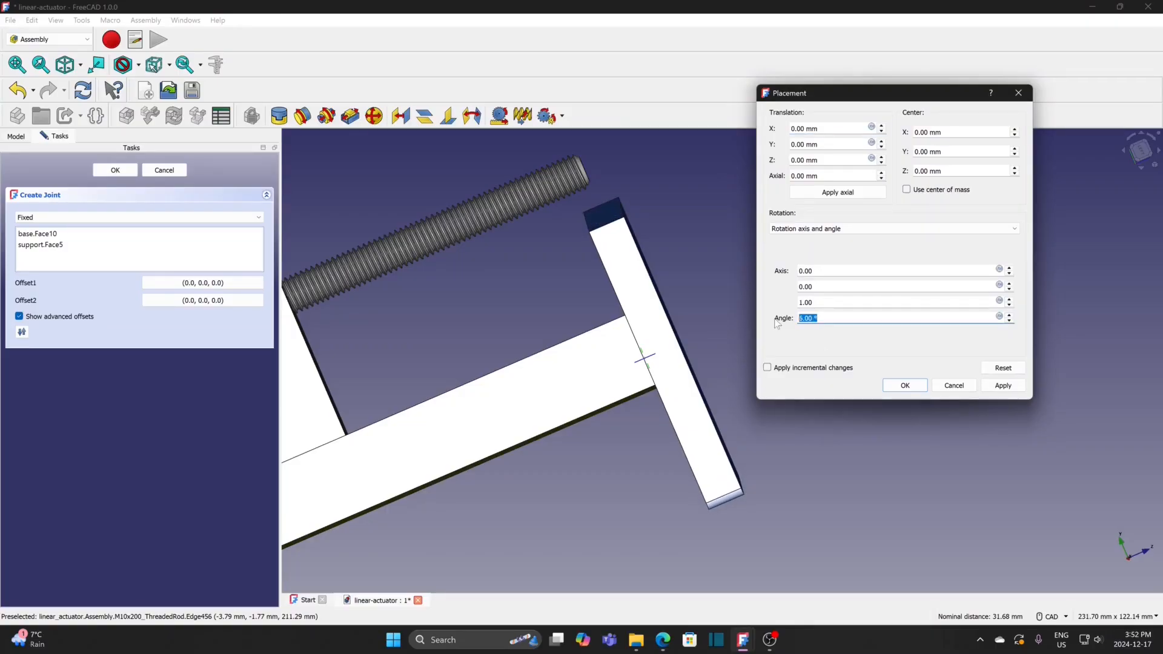
pyautogui.write('180')
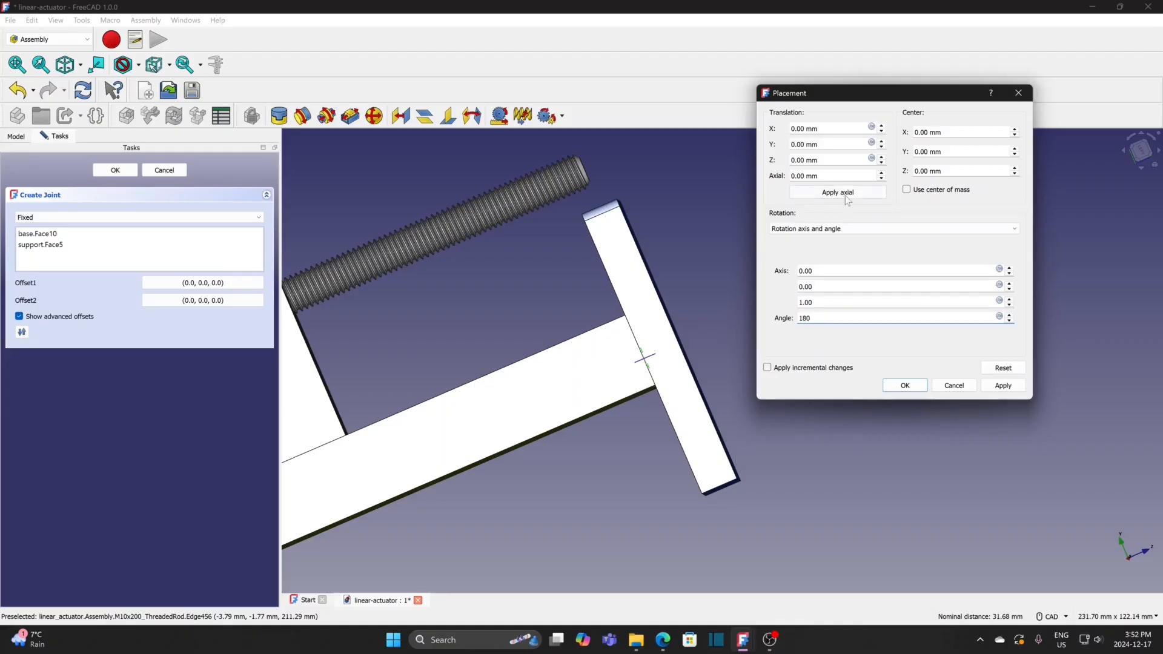
# Set the first offset's Y translation to 31 mm so the support sits flush with the base's underside, and accept the Fixed joint.
pyautogui.click(881, 148)
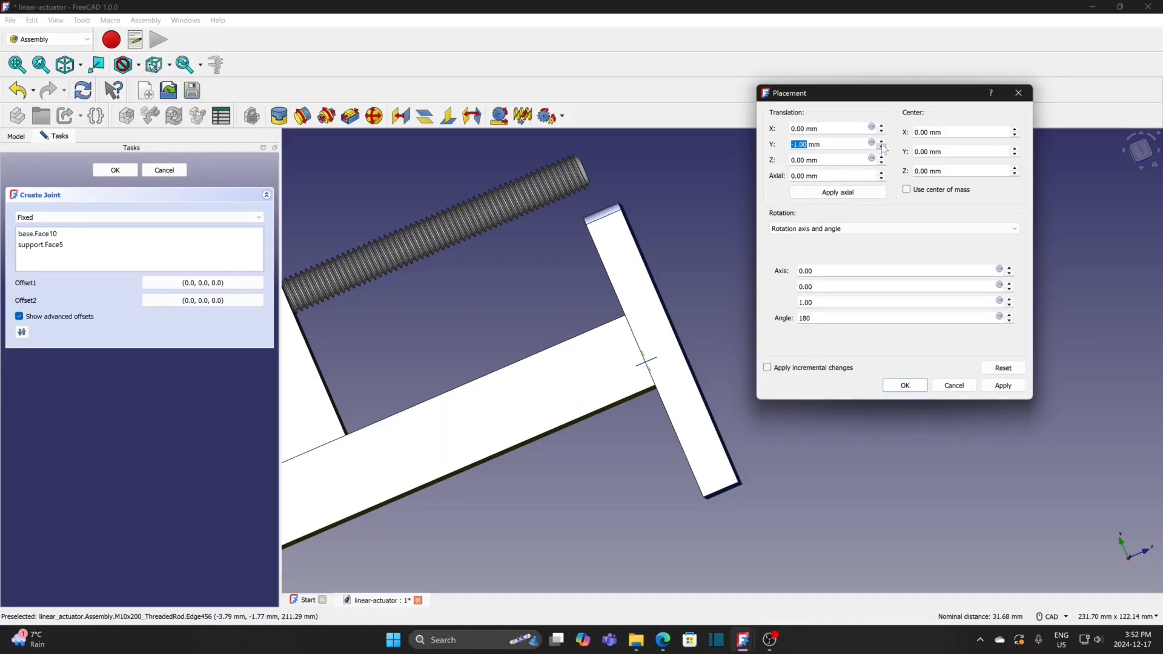
pyautogui.click(882, 143)
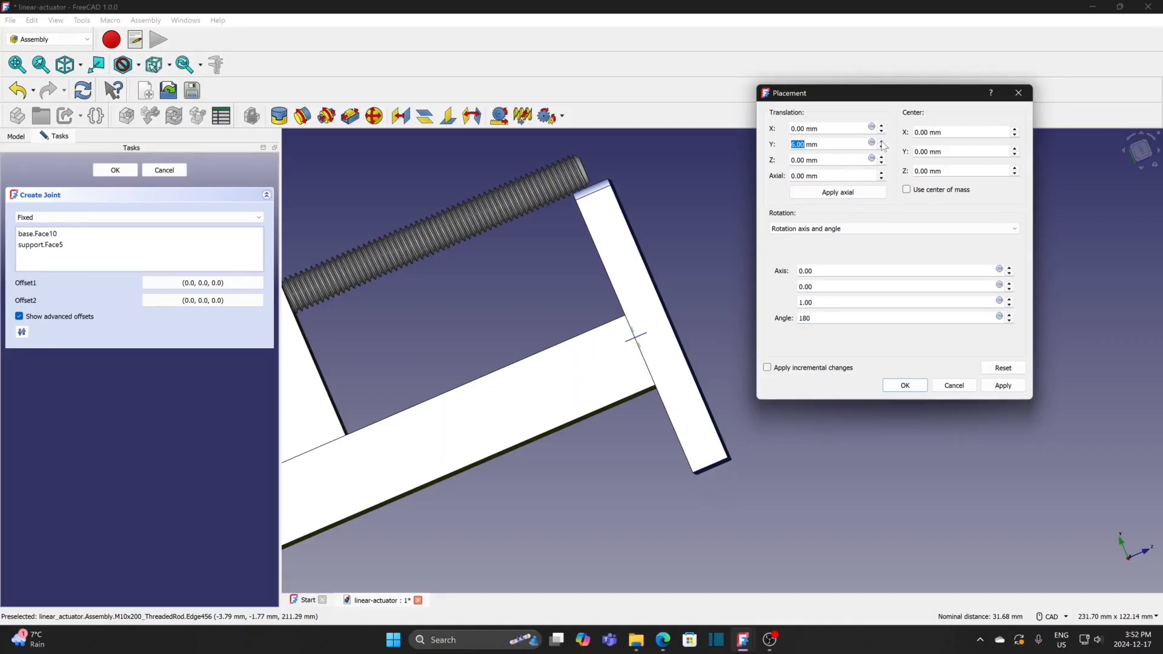
pyautogui.moveTo(883, 144); pyautogui.dragTo(882, 143)
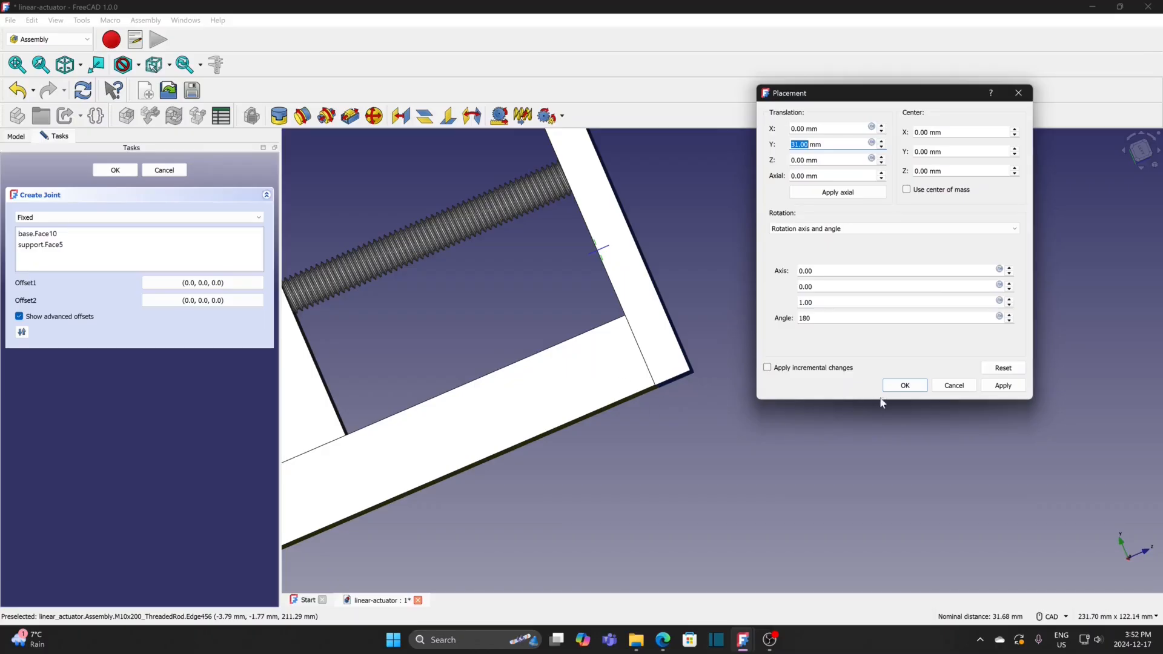
pyautogui.click(905, 385)
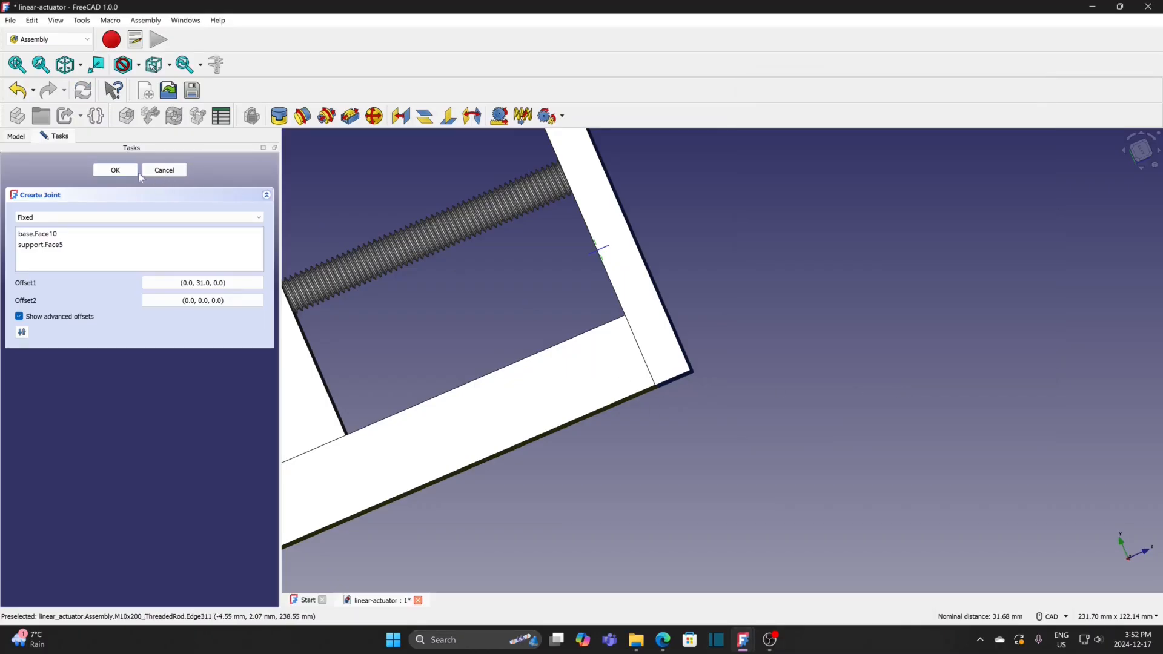
pyautogui.click(115, 170)
pyautogui.scroll(-1, 841, 244)
pyautogui.scroll(-2, 839, 241)
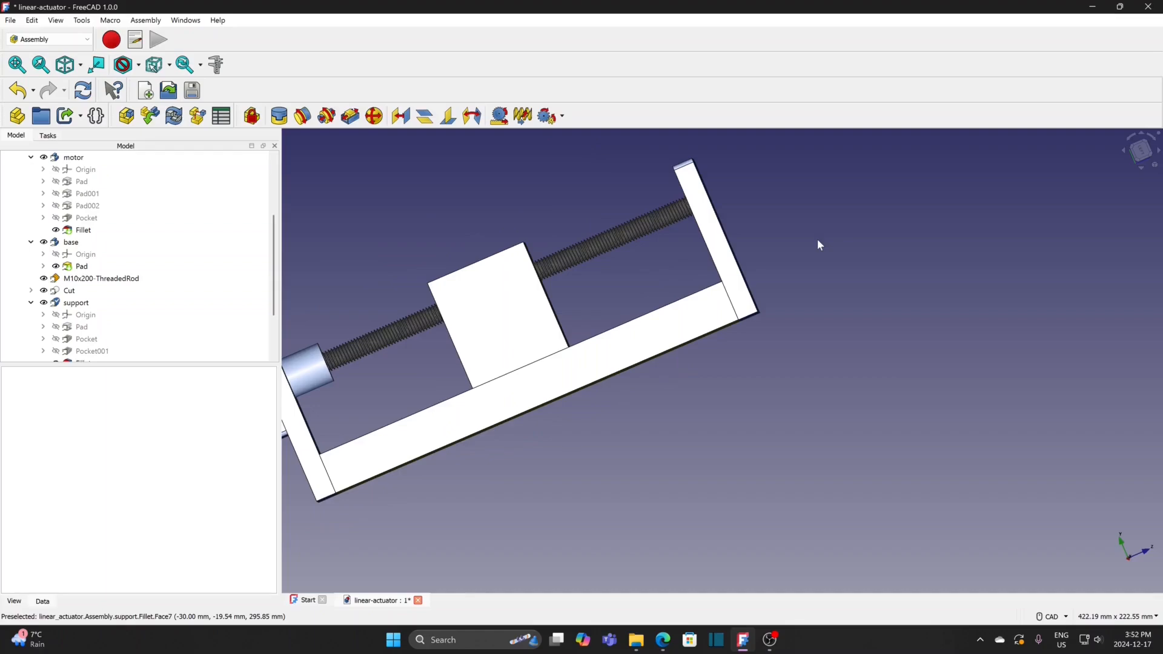
# Open the linked motion_block source document from its component in the assembly.
pyautogui.moveTo(817, 231); pyautogui.dragTo(728, 474, button='middle')
pyautogui.scroll(-1, 747, 500)
pyautogui.moveTo(807, 487); pyautogui.dragTo(803, 467, button='middle')
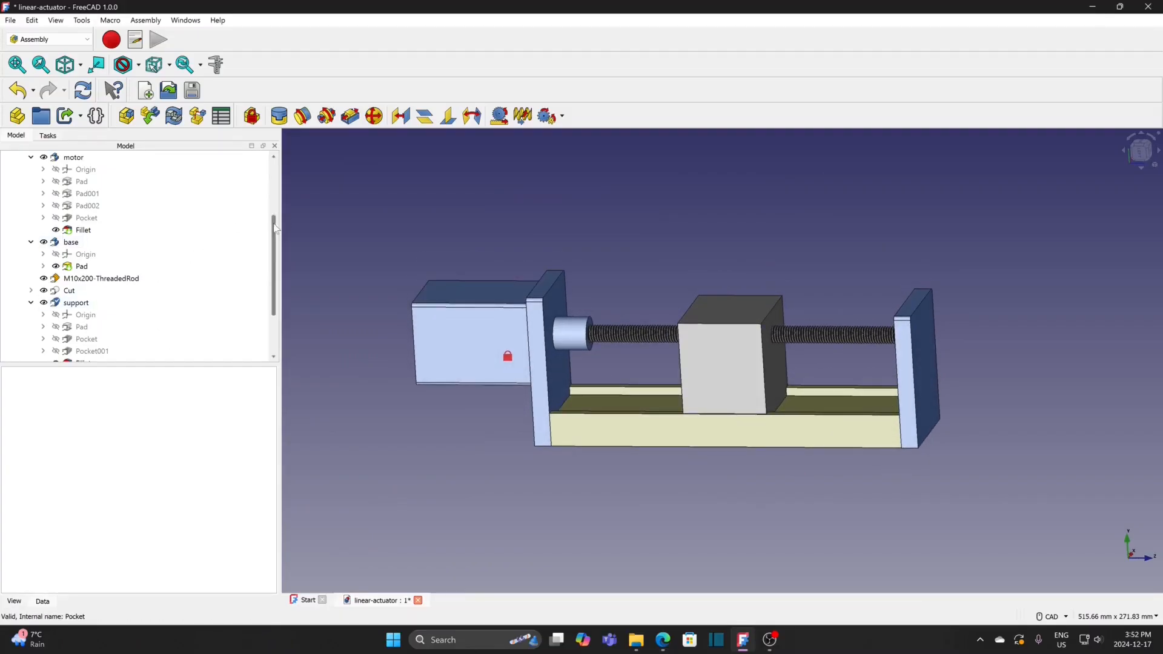
pyautogui.scroll(-2, 273, 266)
pyautogui.click(63, 343)
pyautogui.doubleClick(63, 343)
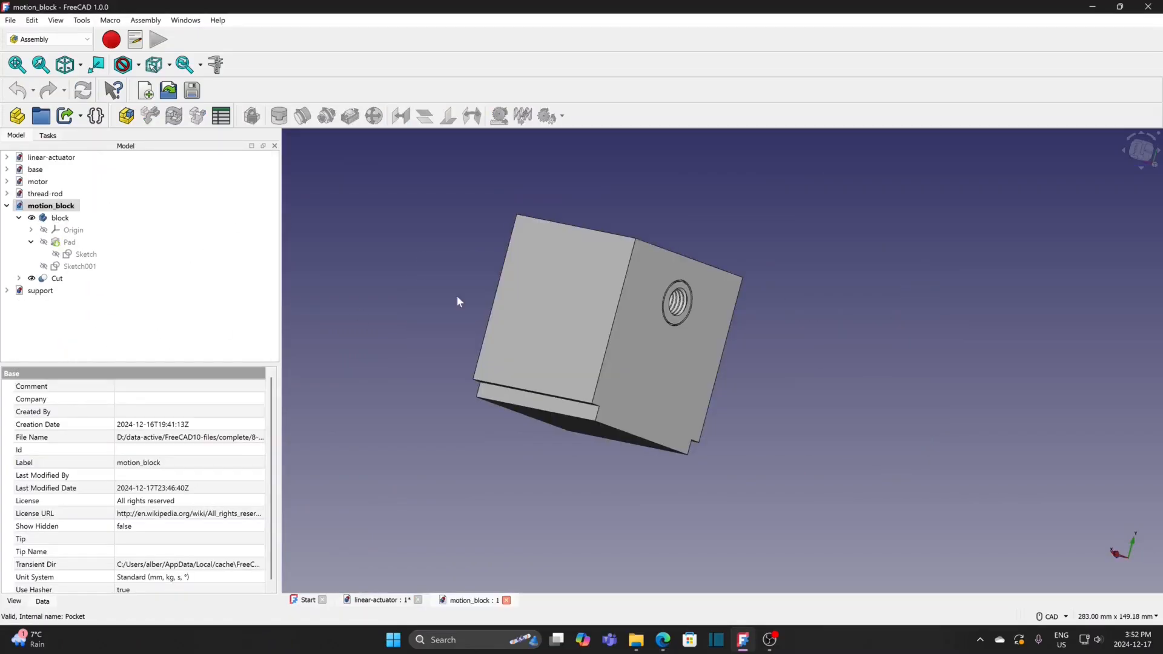
# Change the ambient color in the motion block's custom appearance to orange.
pyautogui.click(533, 295)
pyautogui.rightClick(533, 294)
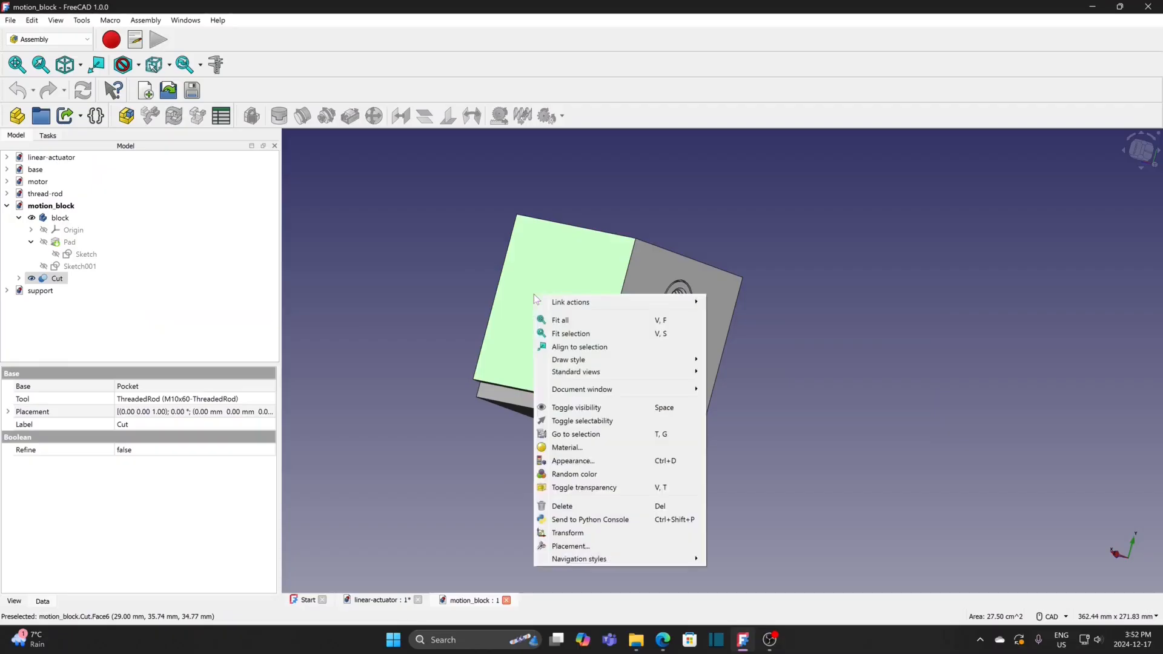
pyautogui.click(576, 462)
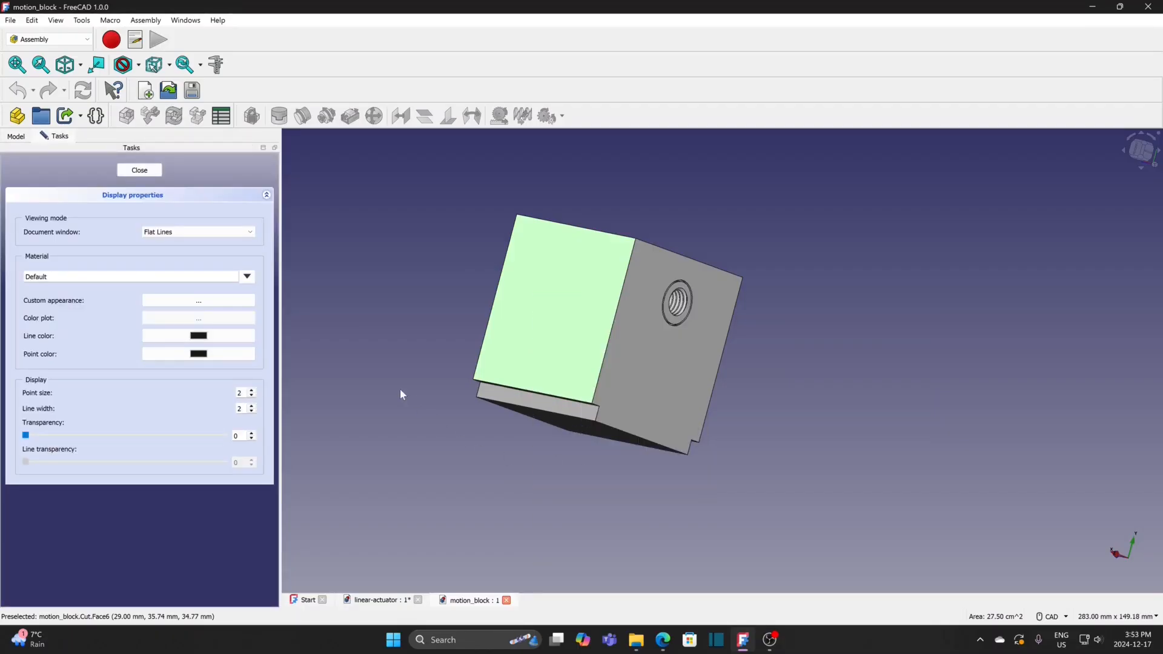
pyautogui.click(199, 303)
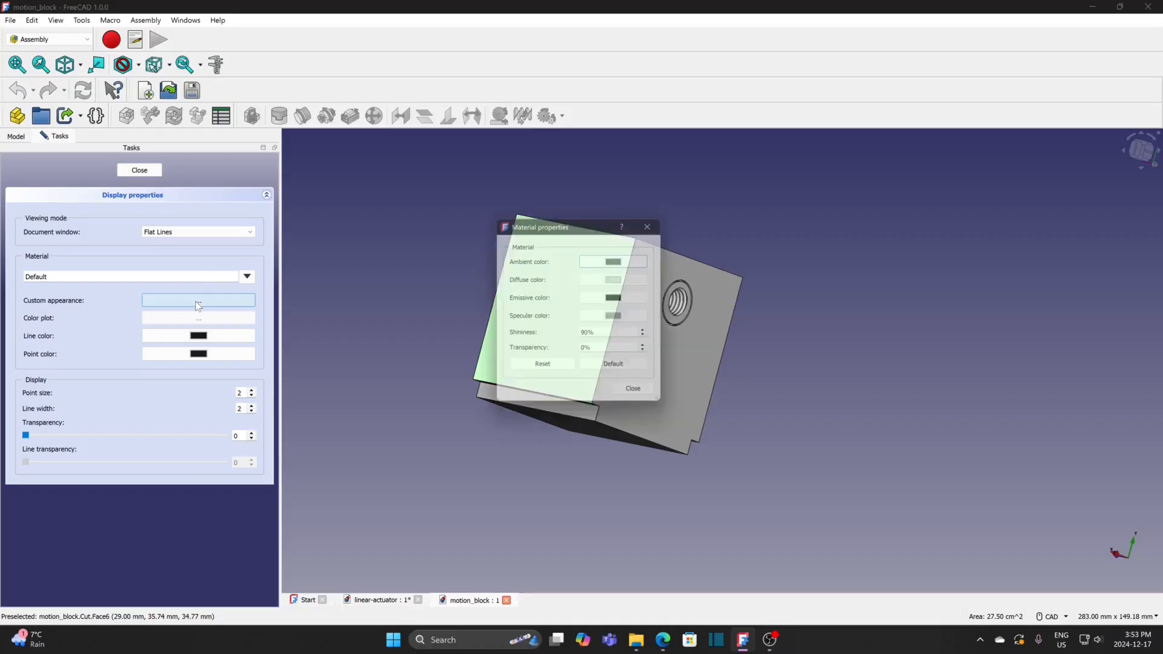
pyautogui.click(616, 262)
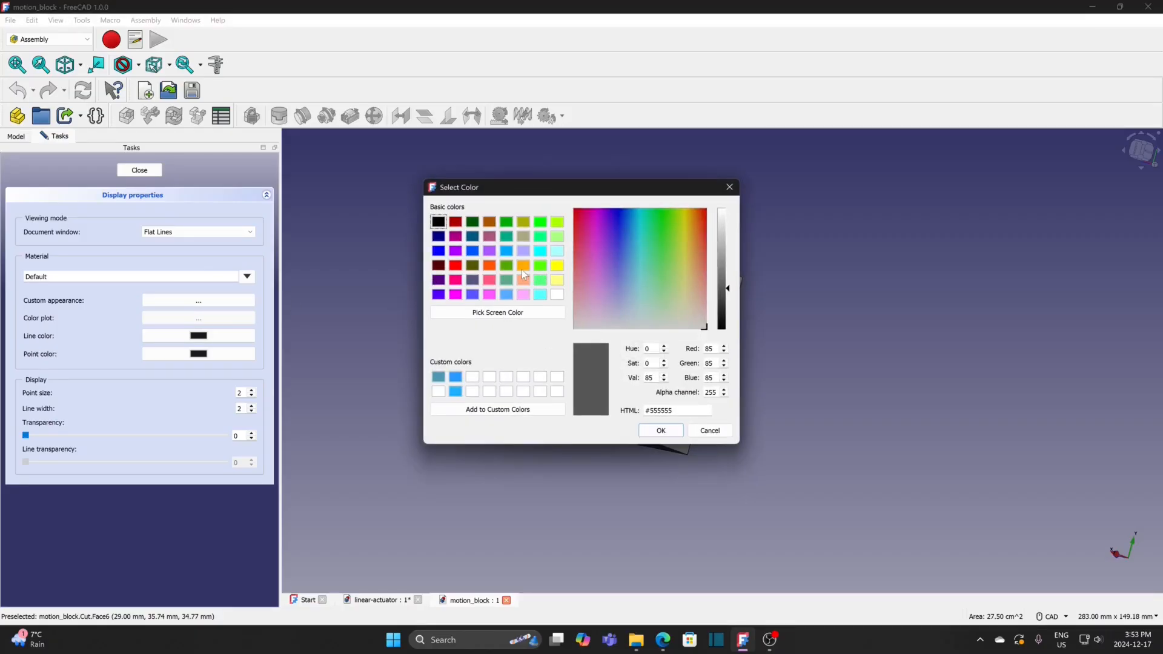
pyautogui.click(524, 267)
pyautogui.click(661, 431)
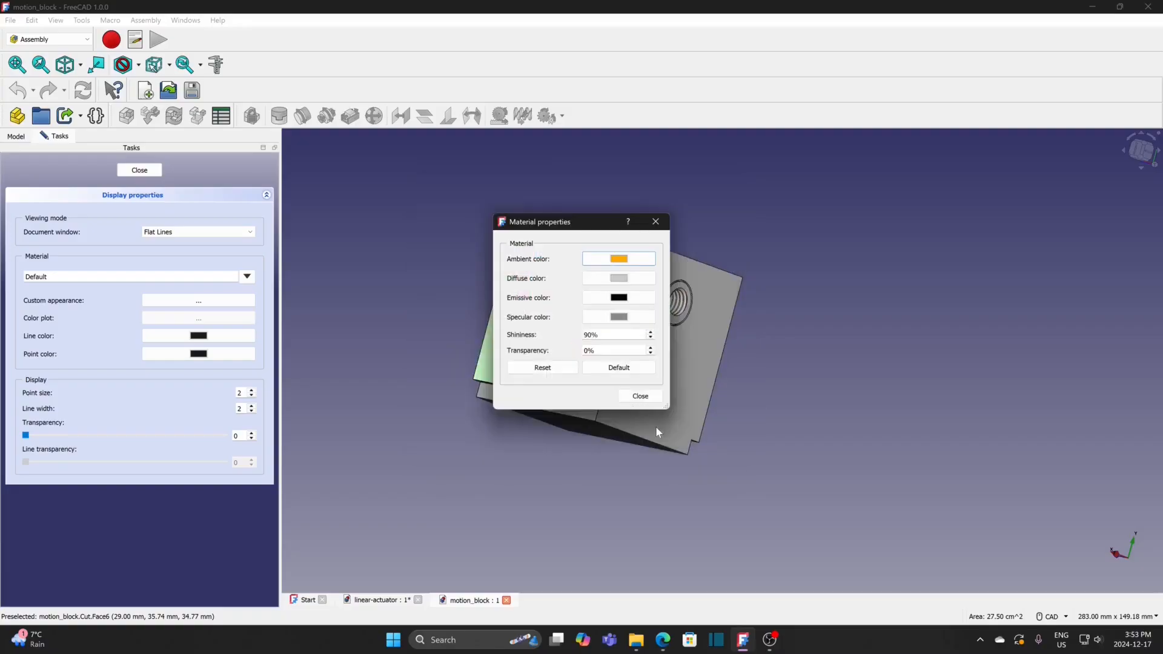
pyautogui.click(636, 396)
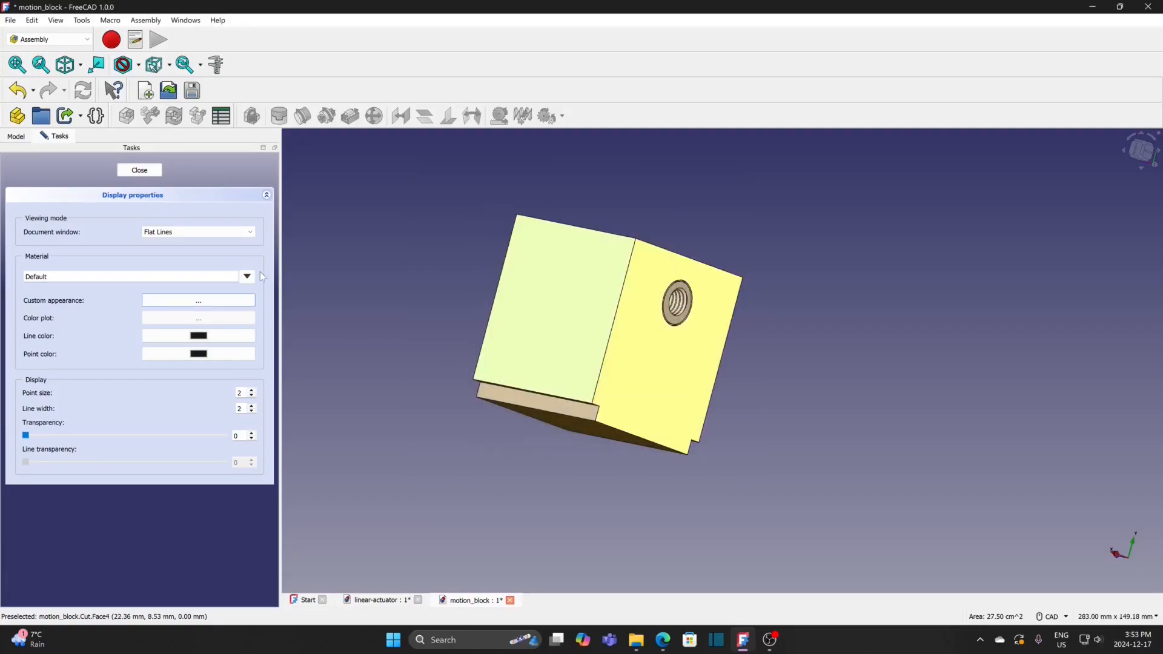
pyautogui.click(139, 171)
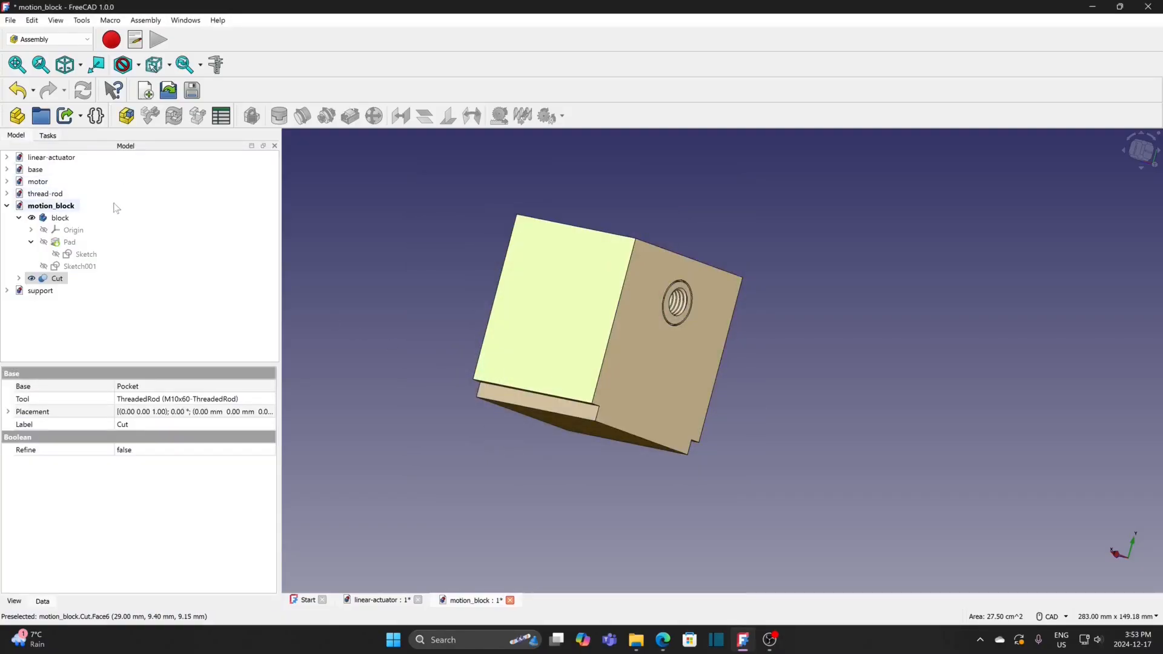
# Return to the linear-actuator assembly and check the recolored motion block on the rails.
pyautogui.click(69, 159)
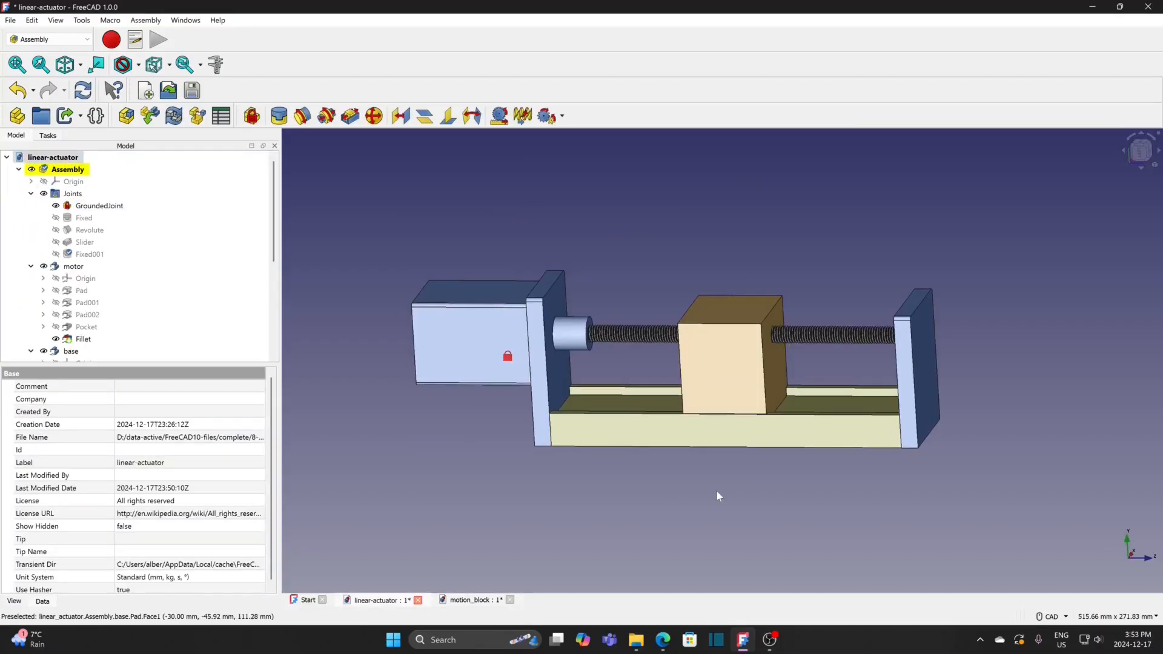
pyautogui.moveTo(661, 501); pyautogui.dragTo(650, 494, button='middle')
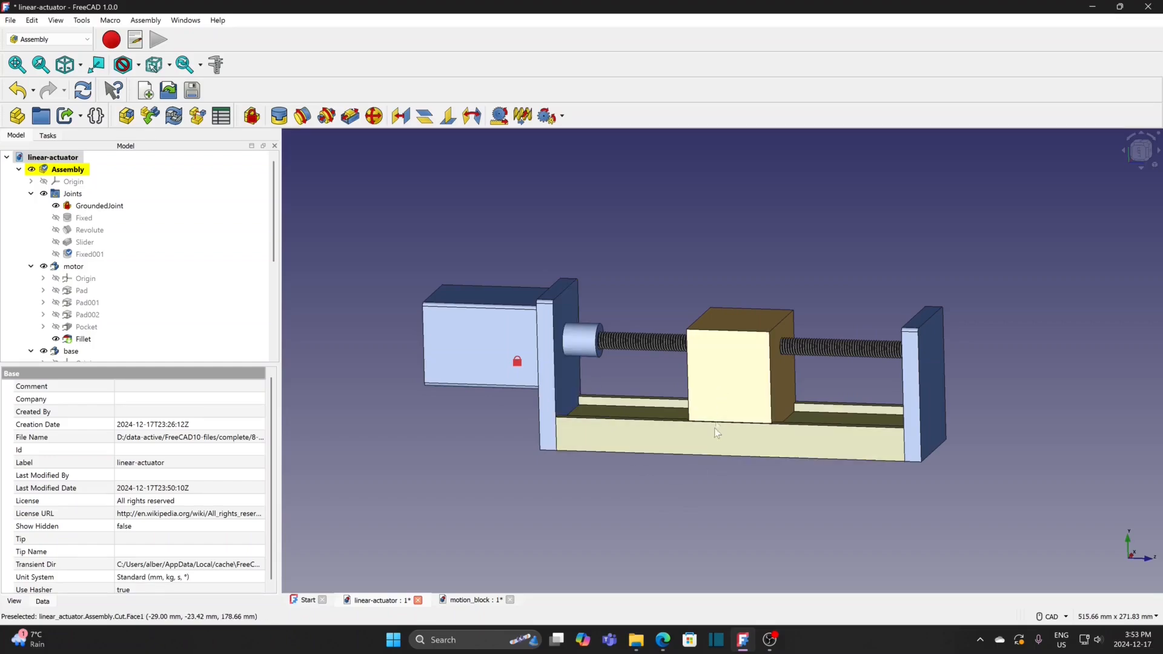
pyautogui.scroll(1, 822, 507)
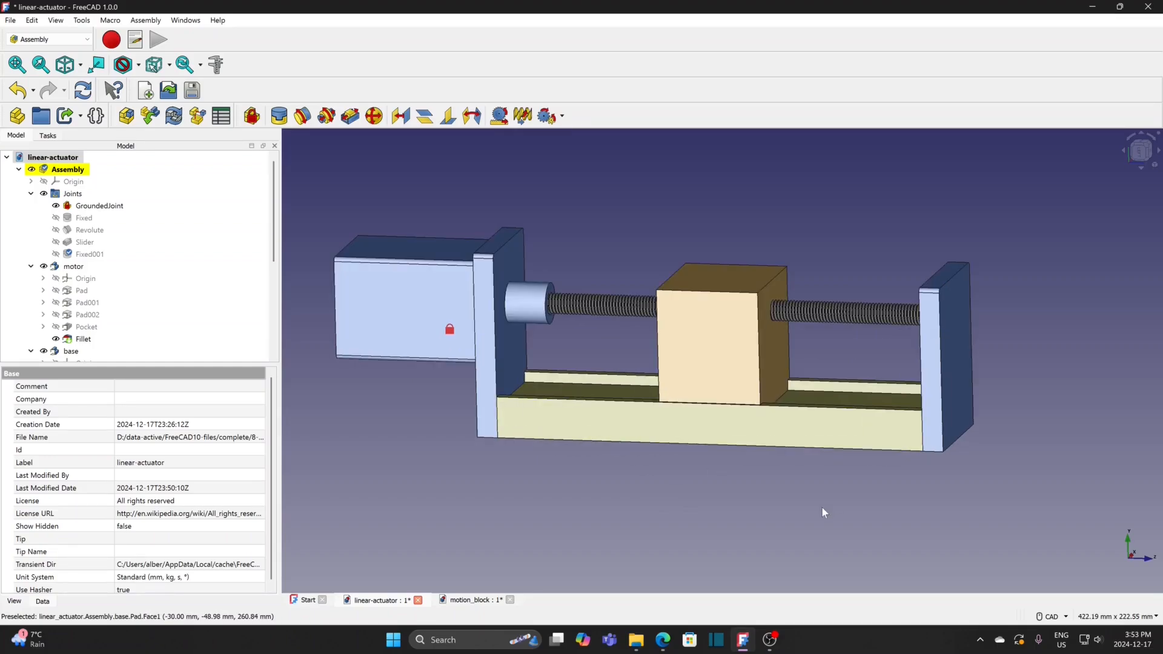
pyautogui.click(849, 559)
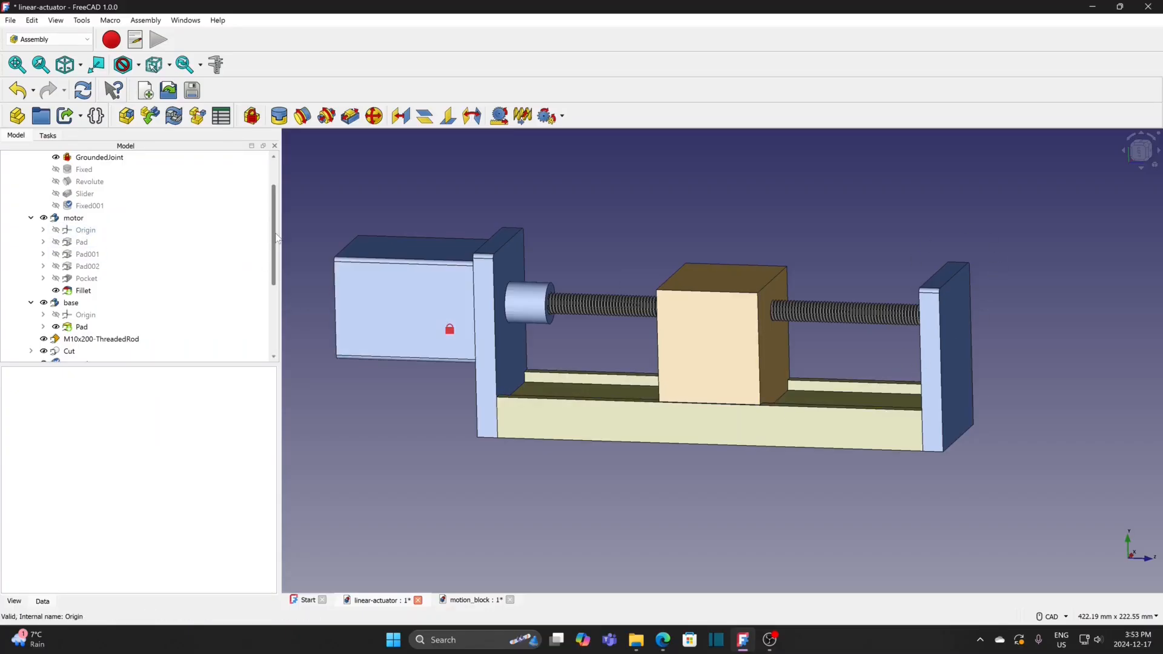
# Hide the support component to expose the free end of the threaded rod.
pyautogui.scroll(-2, 267, 255)
pyautogui.click(84, 317)
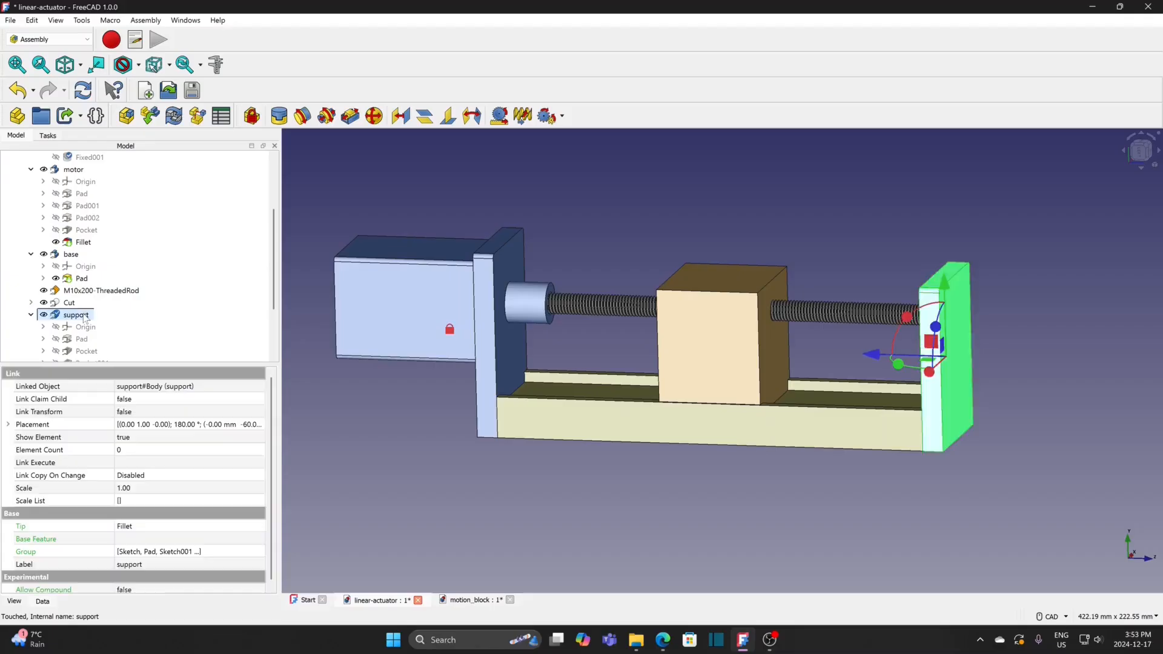
pyautogui.press('space')
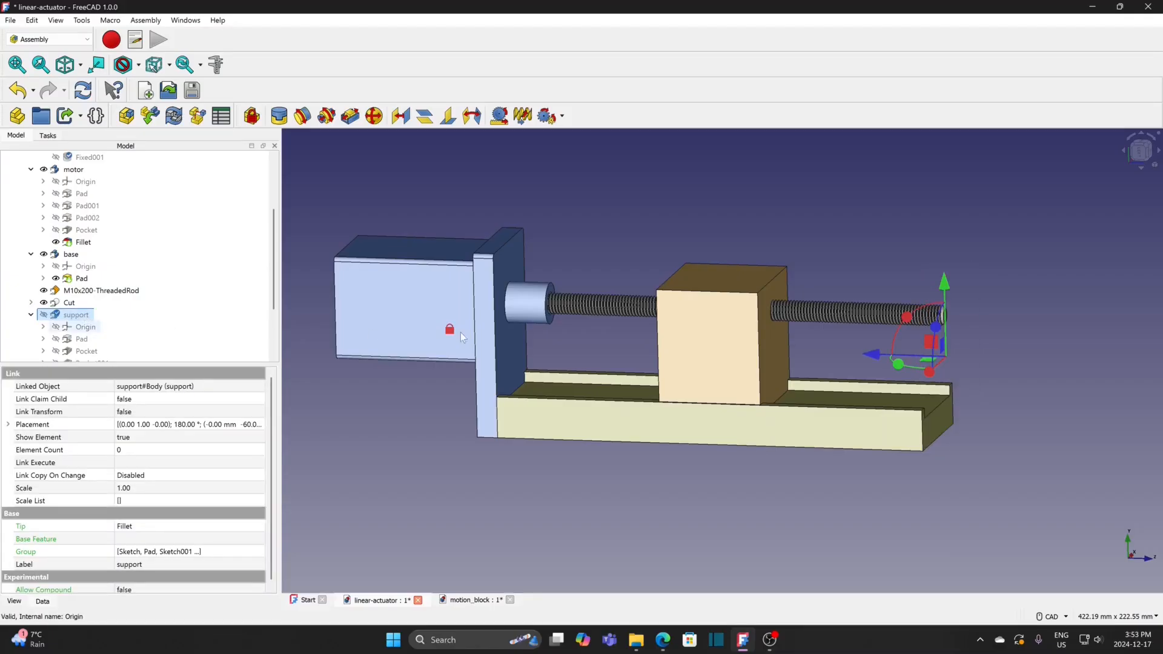
pyautogui.click(979, 311)
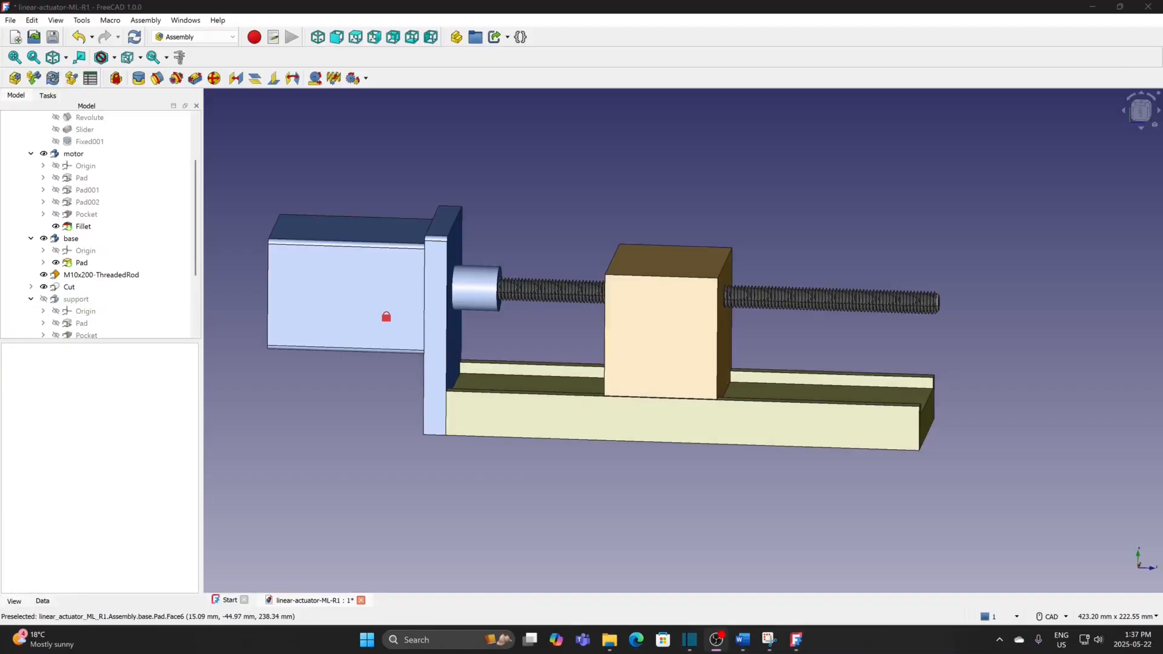
# Set the motion block's transparency to 80 so the rod inside it can be seen.
pyautogui.click(644, 364)
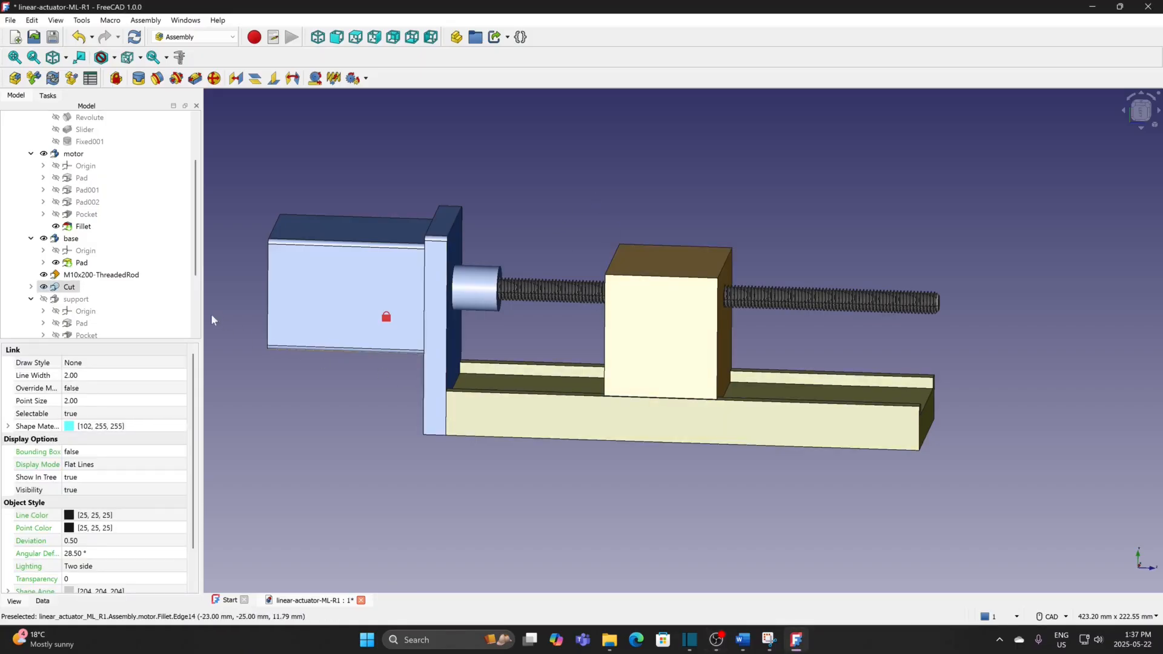
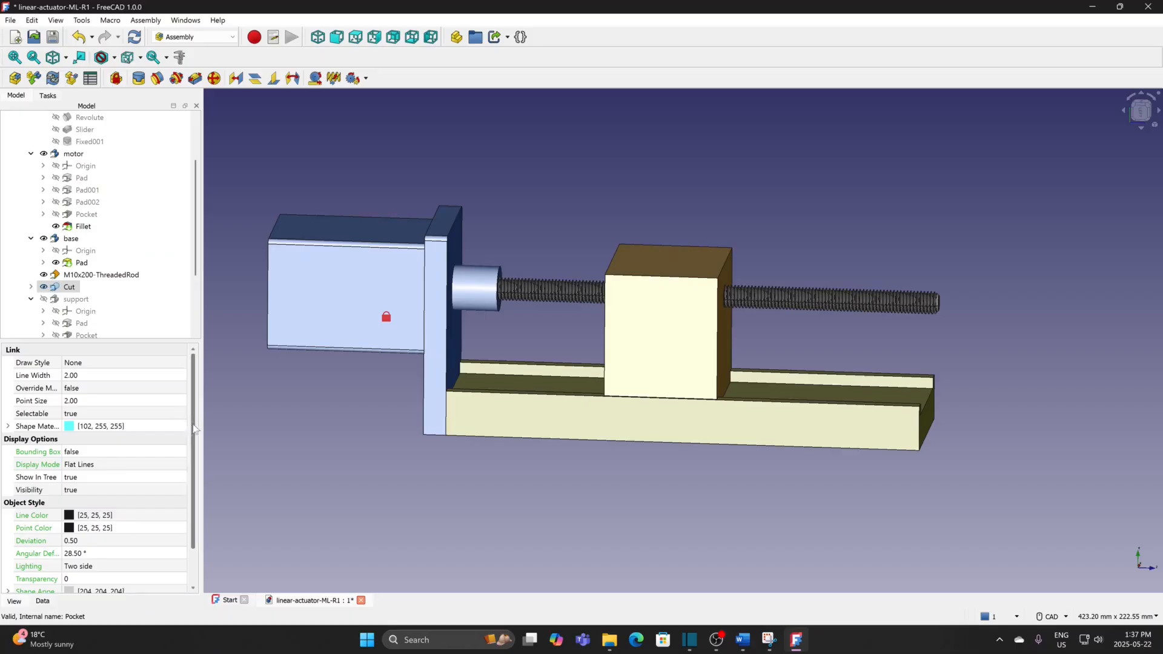
pyautogui.scroll(-2, 194, 428)
pyautogui.click(91, 536)
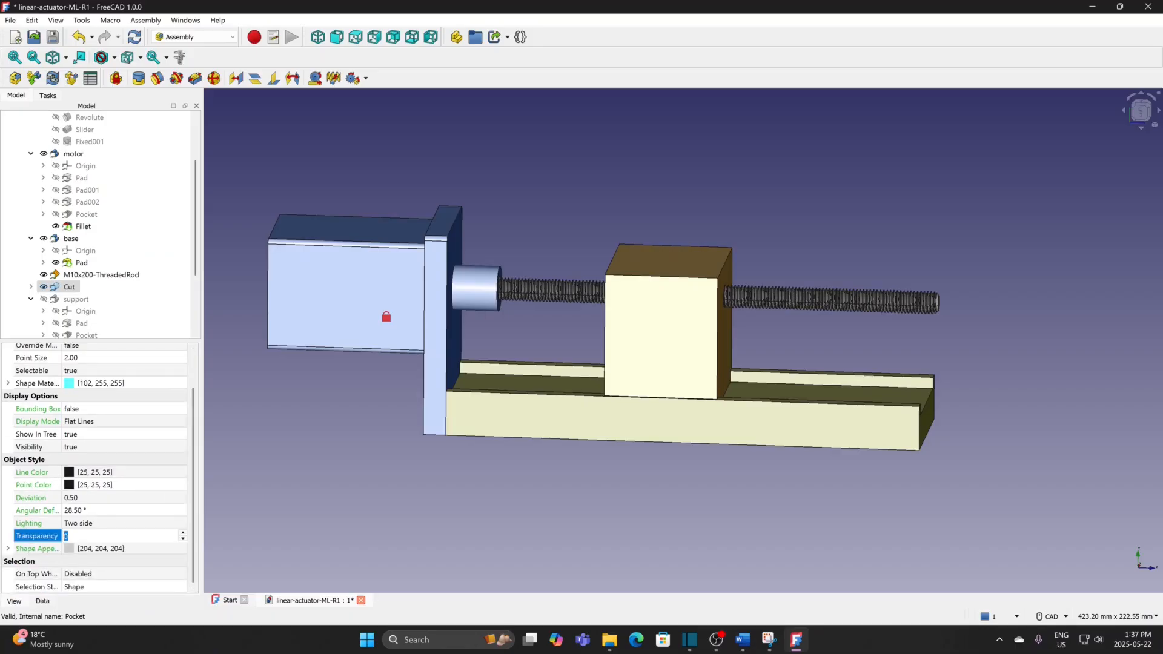
pyautogui.write('80')
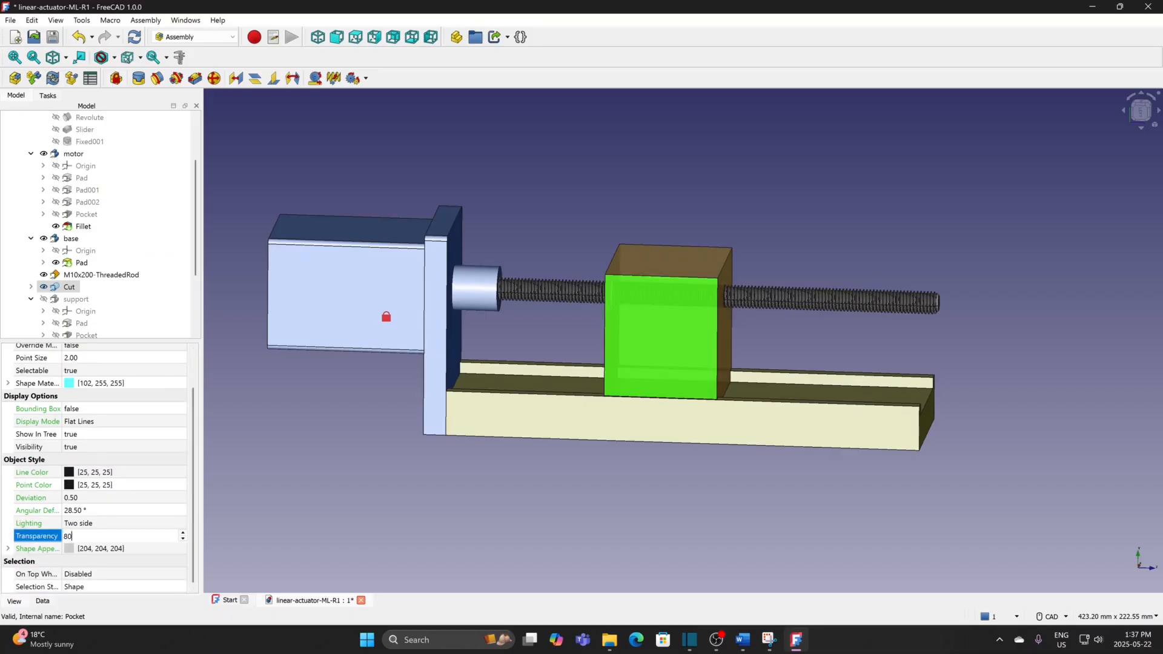
pyautogui.click(416, 493)
# Slide the transparent motion block slightly along the rod until its internal thread lines up with the rod's thread.
pyautogui.scroll(1, 751, 339)
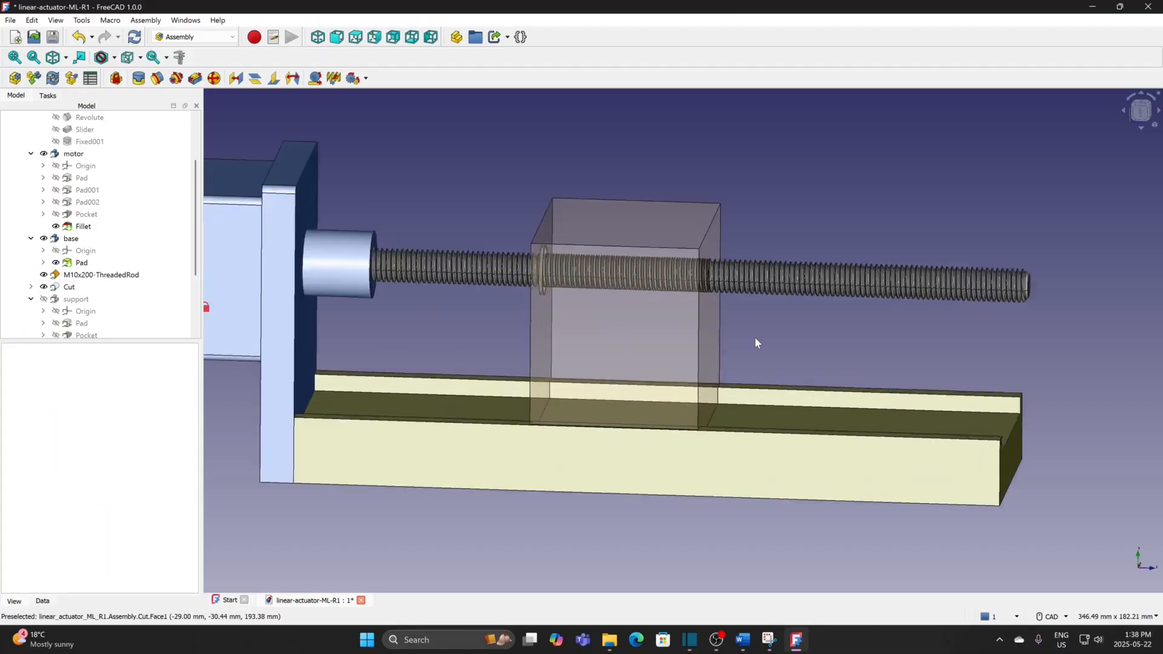
pyautogui.scroll(5, 755, 343)
pyautogui.moveTo(714, 318); pyautogui.dragTo(866, 423, button='middle')
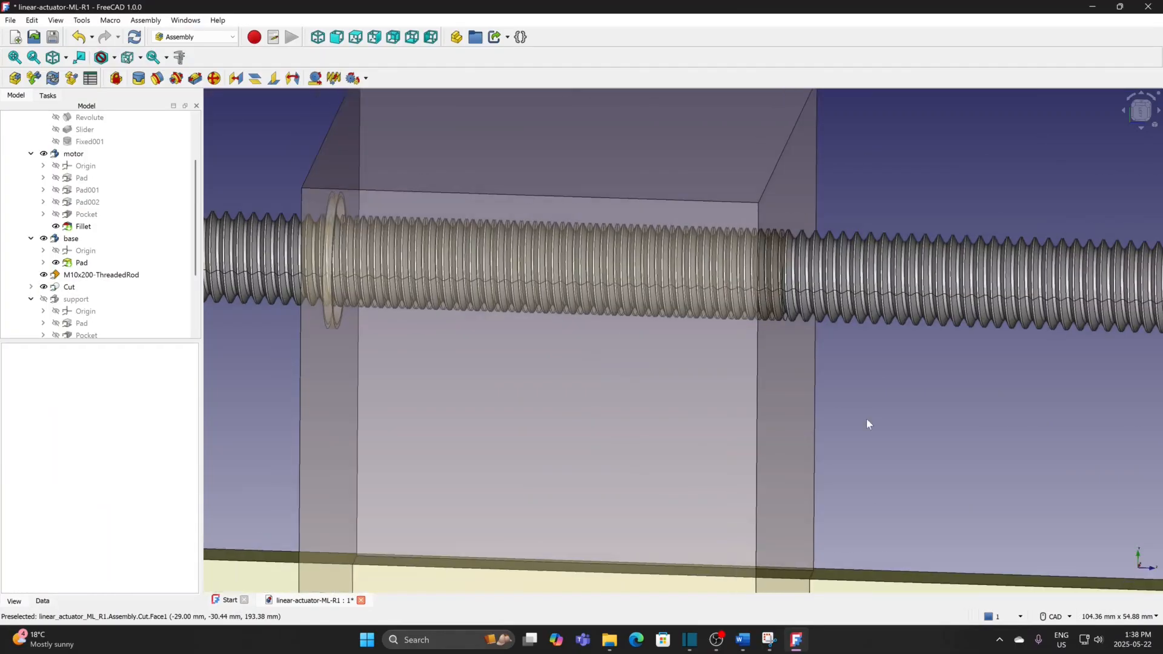
pyautogui.moveTo(631, 428); pyautogui.dragTo(636, 431)
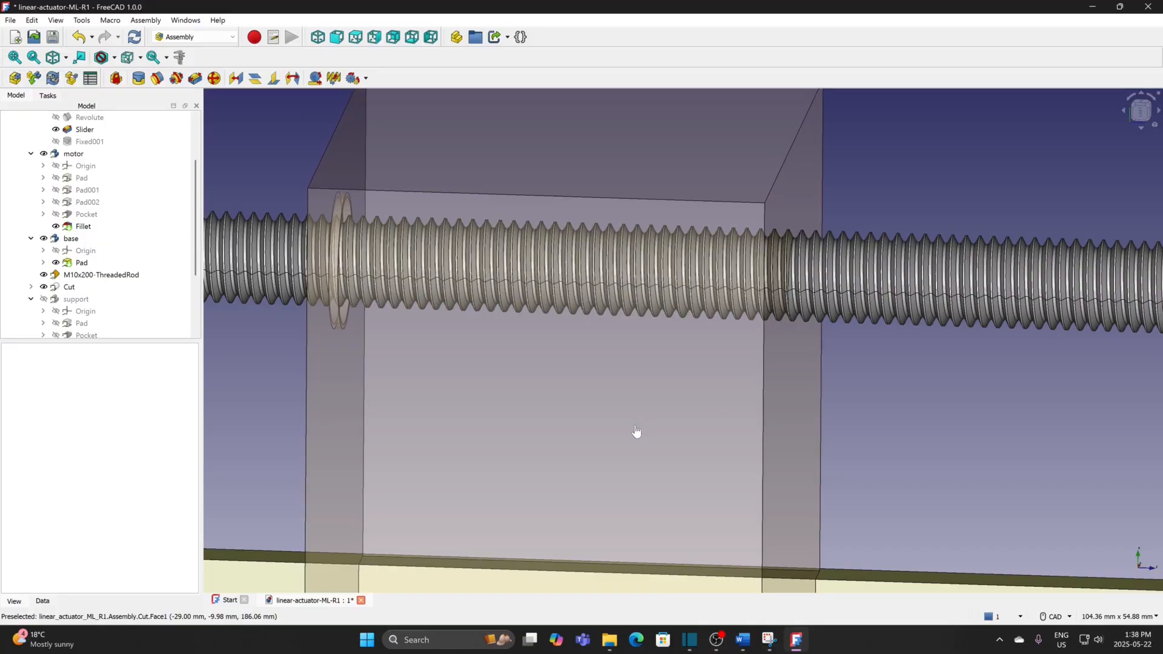
pyautogui.moveTo(636, 425); pyautogui.dragTo(635, 425)
# Set the motion block's transparency to 0 so it is opaque again.
pyautogui.scroll(-8, 635, 430)
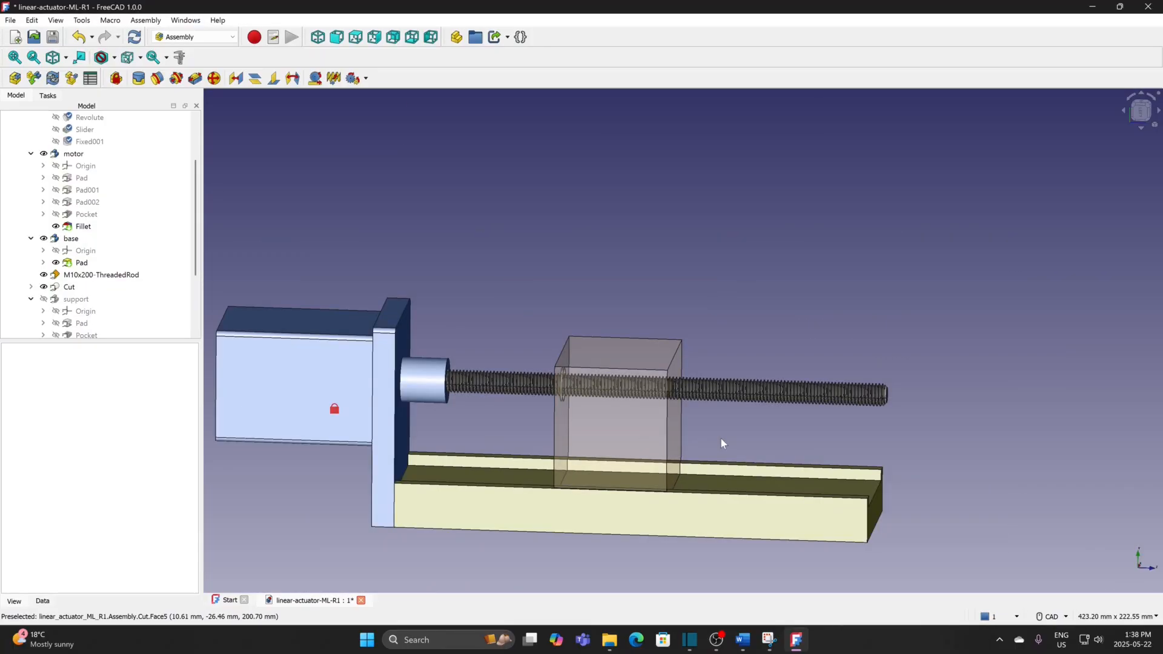
pyautogui.moveTo(721, 439); pyautogui.dragTo(744, 361, button='middle')
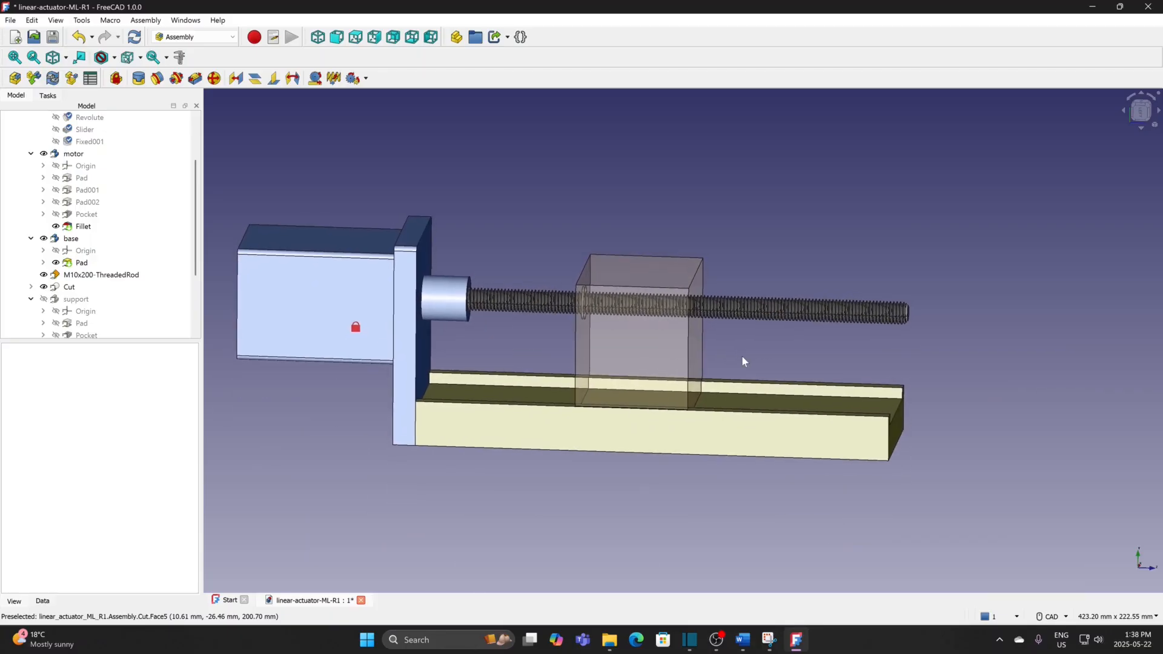
pyautogui.click(633, 346)
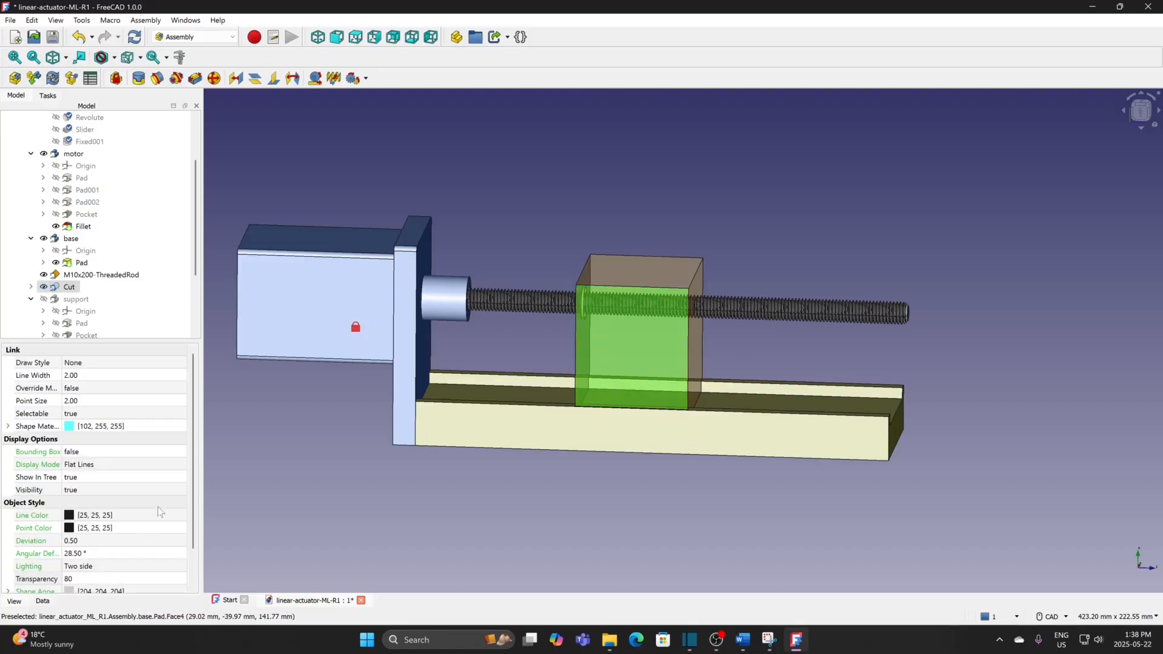
pyautogui.click(83, 580)
pyautogui.write('0')
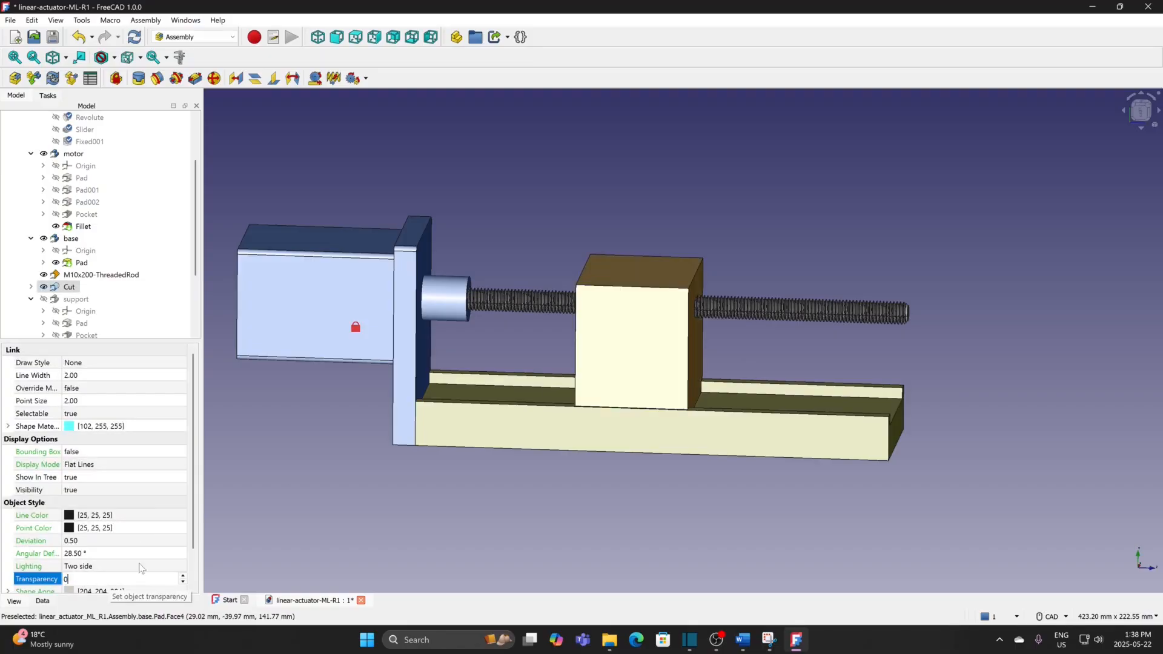
pyautogui.click(322, 505)
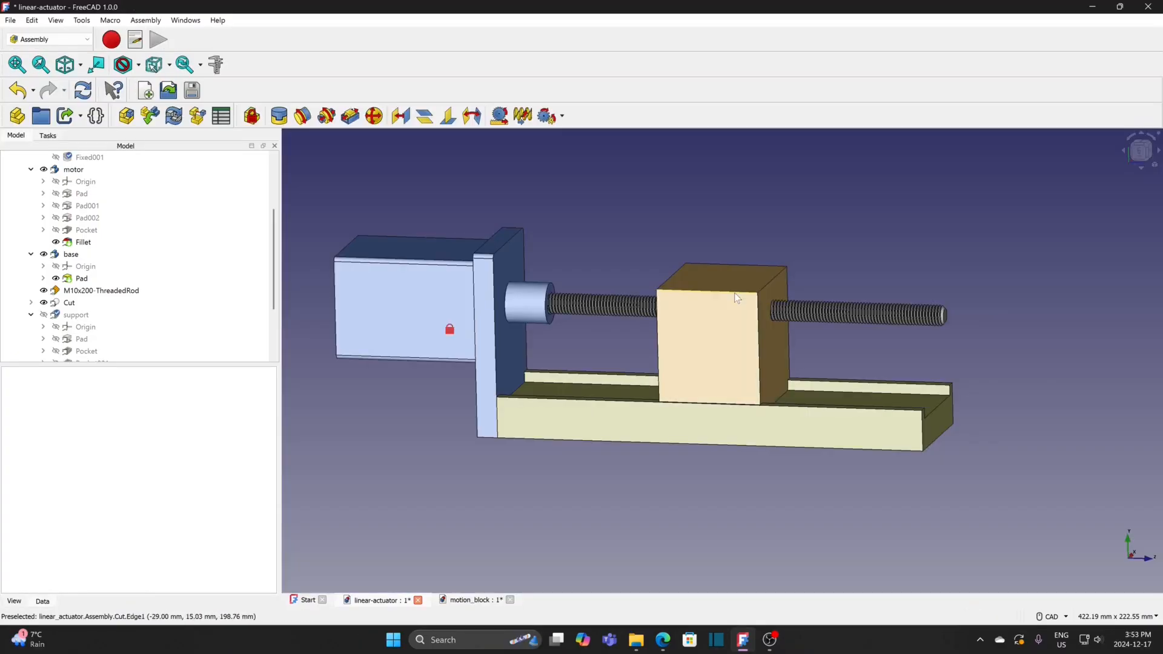
# Create a Screw joint between the motion block's upper front edge and the threaded rod's end edge, with a pitch radius of 1.5 mm.
pyautogui.click(736, 297)
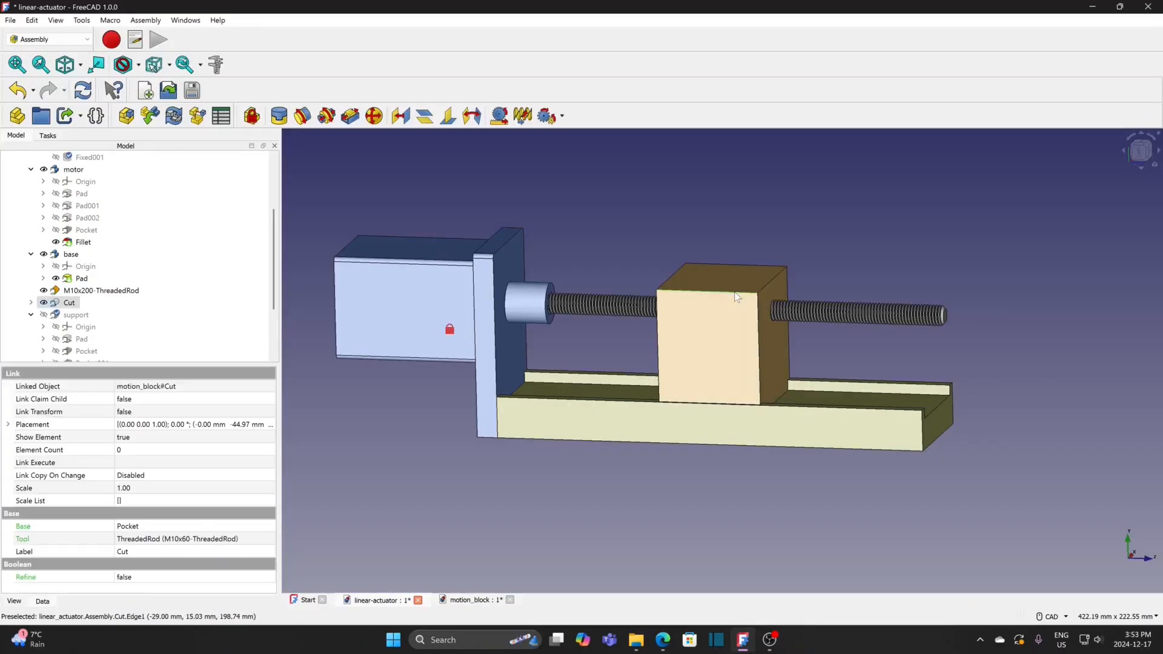
pyautogui.keyDown('ctrl'); pyautogui.click(944, 321); pyautogui.keyUp('ctrl')
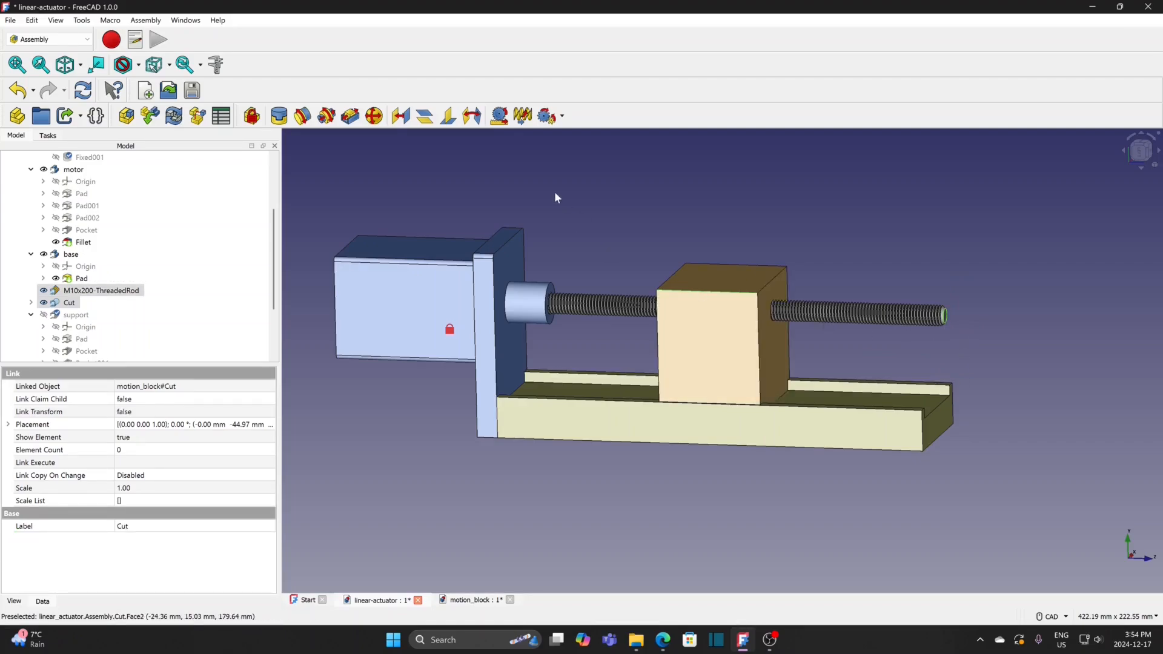
pyautogui.click(522, 116)
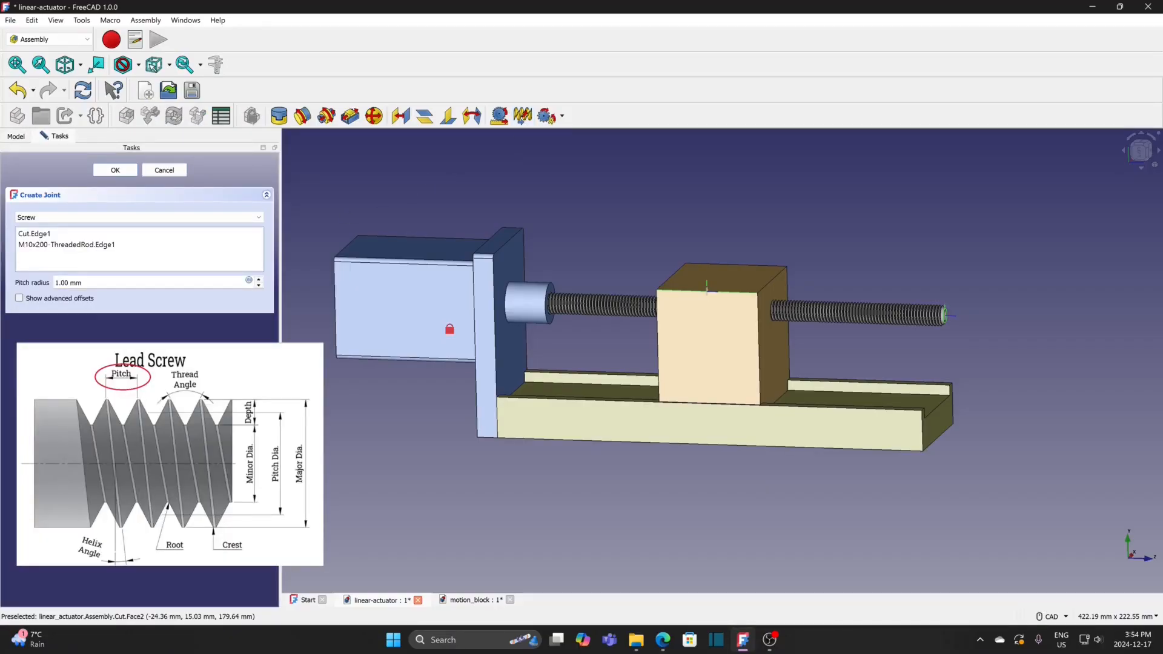
pyautogui.hotkey('ctrl', 'a')
pyautogui.write('1.5')
pyautogui.click(122, 172)
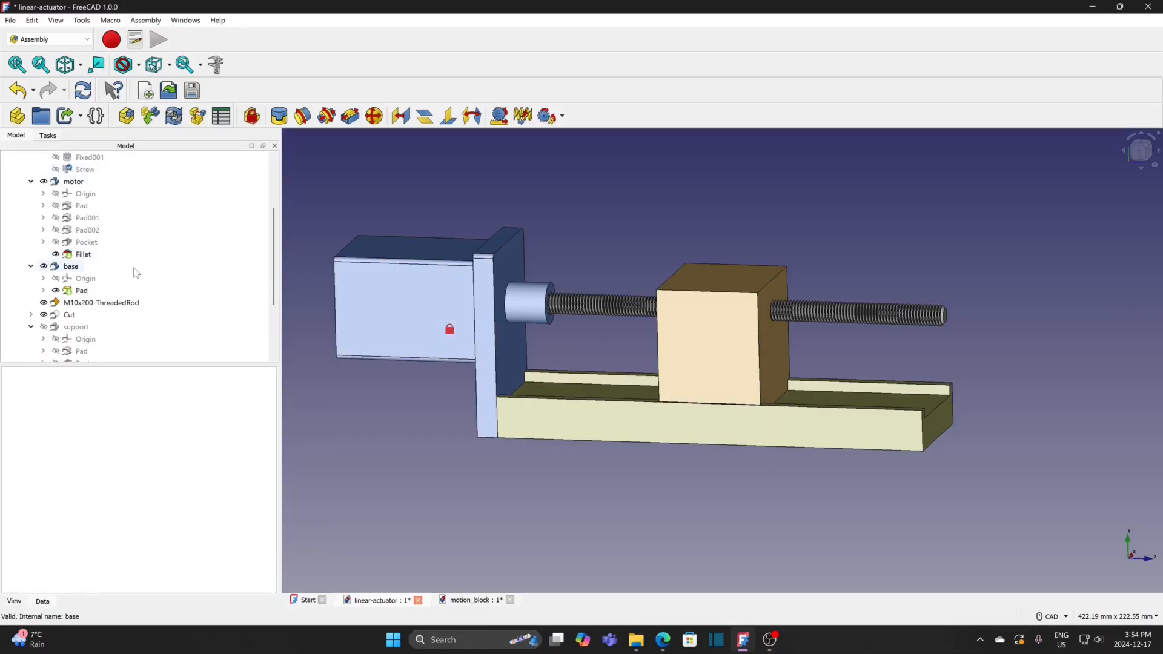
# Show the hidden support component again at the free end of the rod.
pyautogui.click(79, 327)
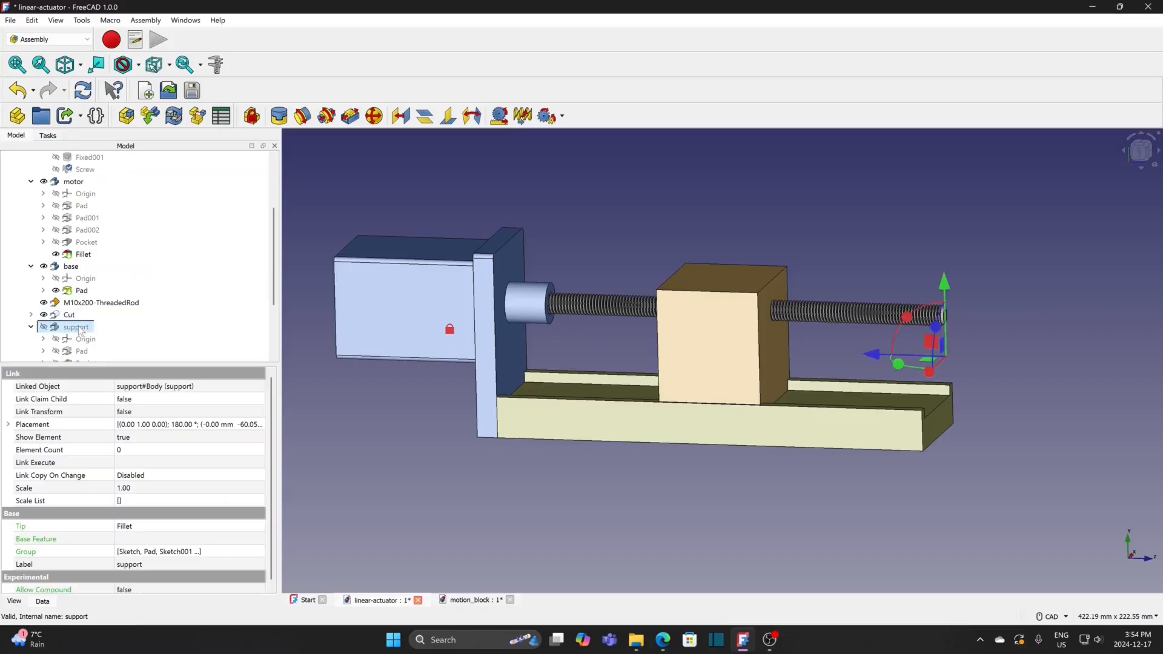
pyautogui.click(877, 263)
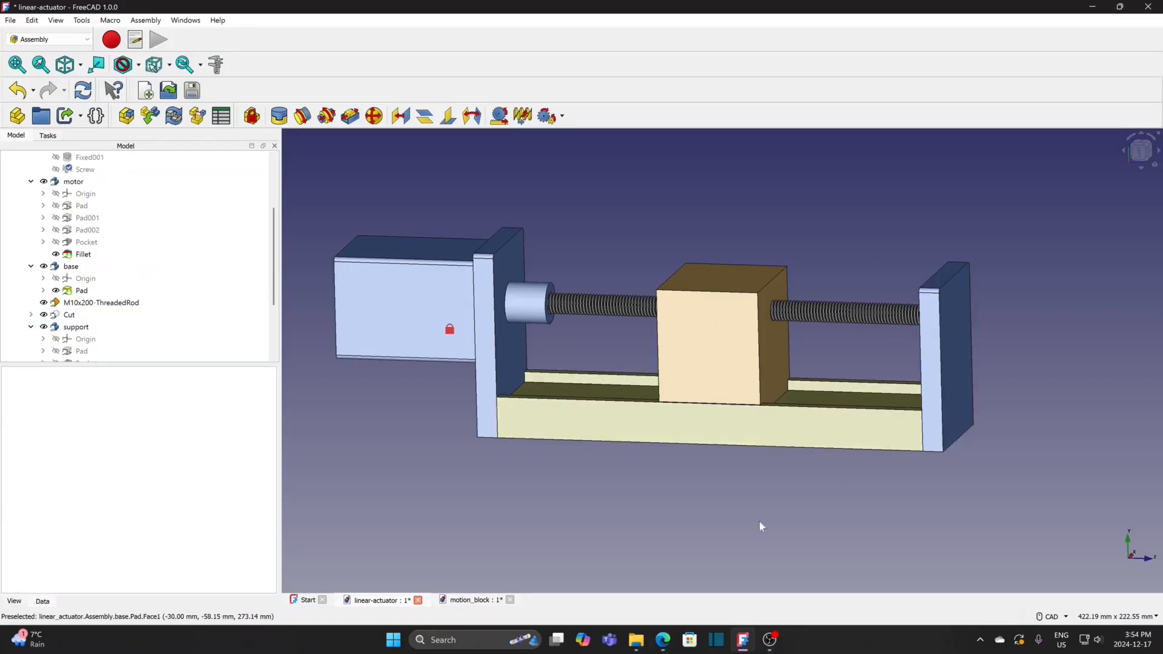
pyautogui.scroll(-1, 710, 504)
pyautogui.moveTo(699, 506)
pyautogui.mouseDown(button='middle')
pyautogui.moveTo(741, 504)
pyautogui.moveTo(695, 502)
pyautogui.mouseUp(button='middle')
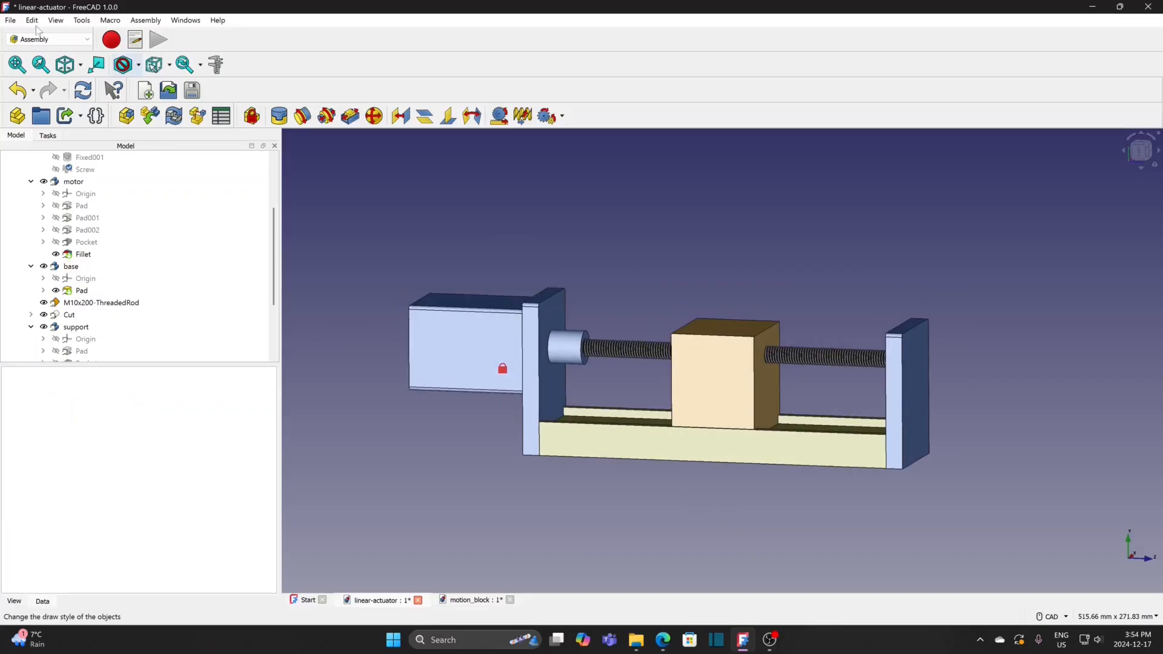
# Save the linear-actuator assembly together with its dependent files.
pyautogui.click(11, 20)
pyautogui.click(25, 111)
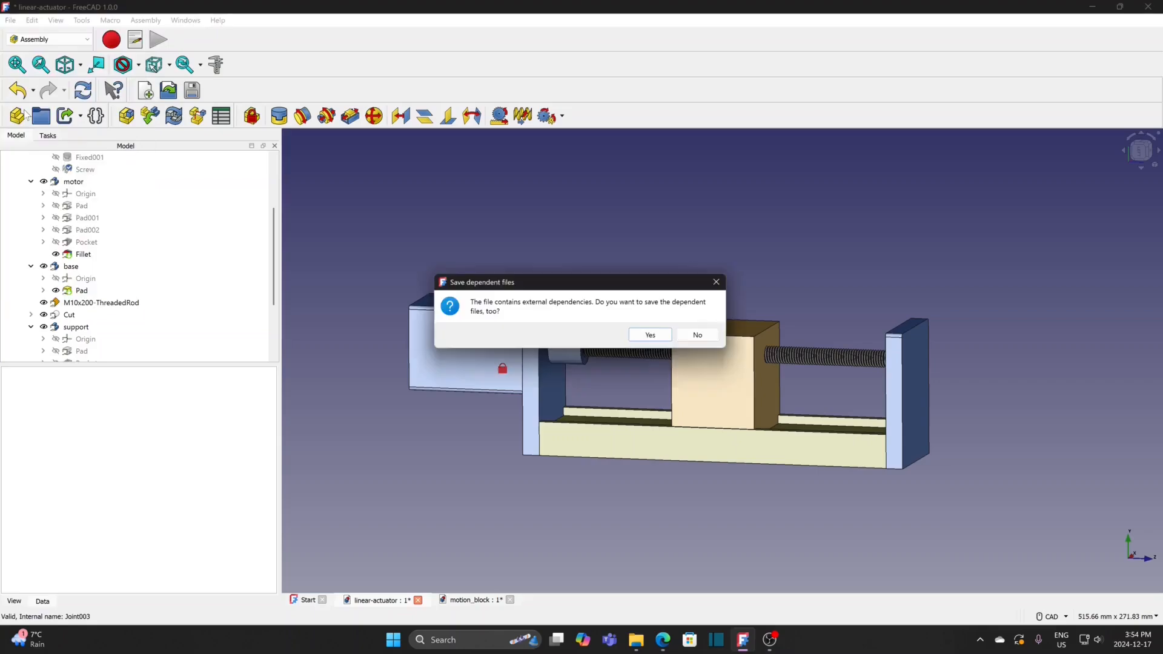
pyautogui.click(643, 337)
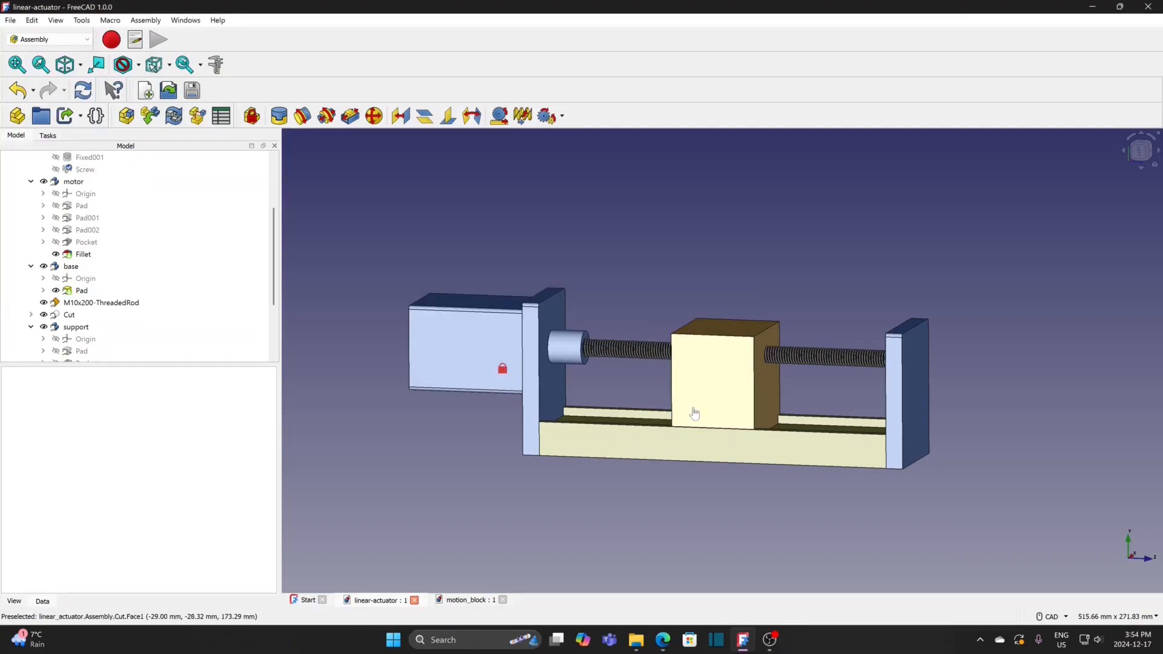
# Edit the Slider joint, slide the motion block close to the motor coupling, and enable the maximum length limit there at 42.29 mm.
pyautogui.moveTo(694, 414); pyautogui.dragTo(766, 412)
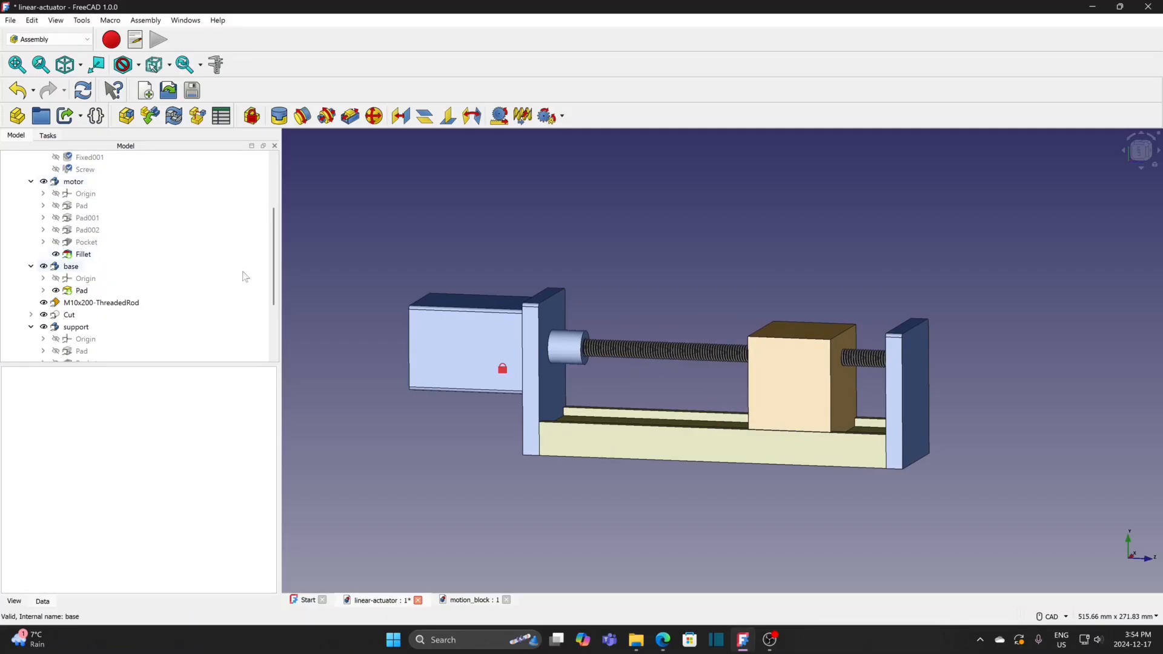
pyautogui.scroll(3, 246, 276)
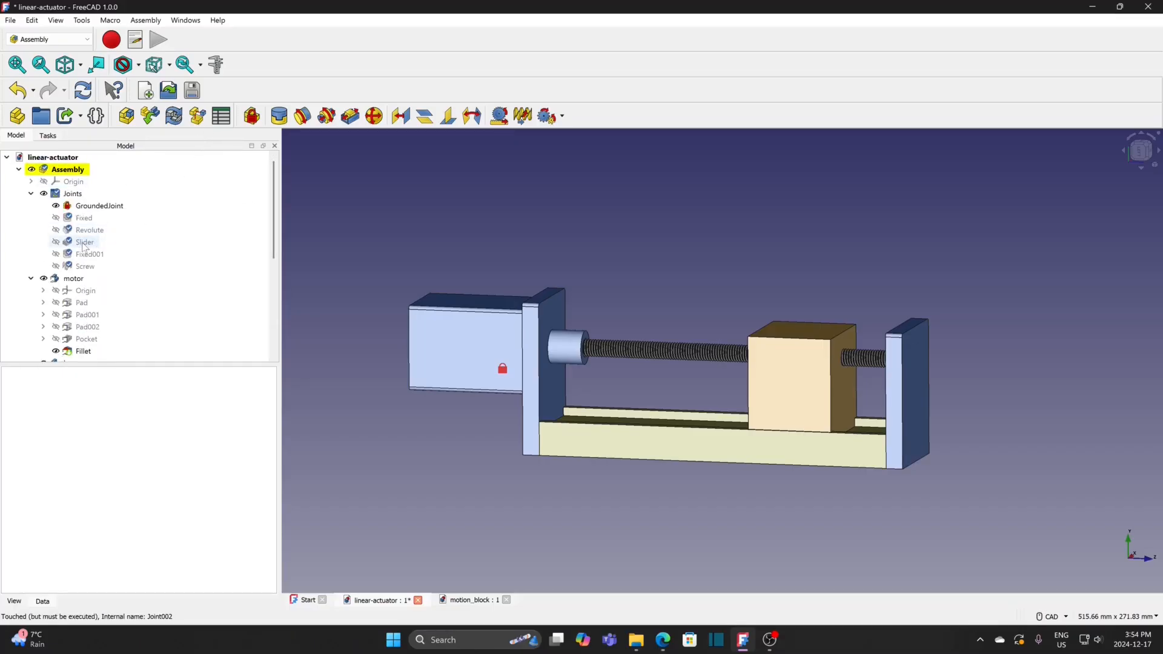
pyautogui.click(84, 243)
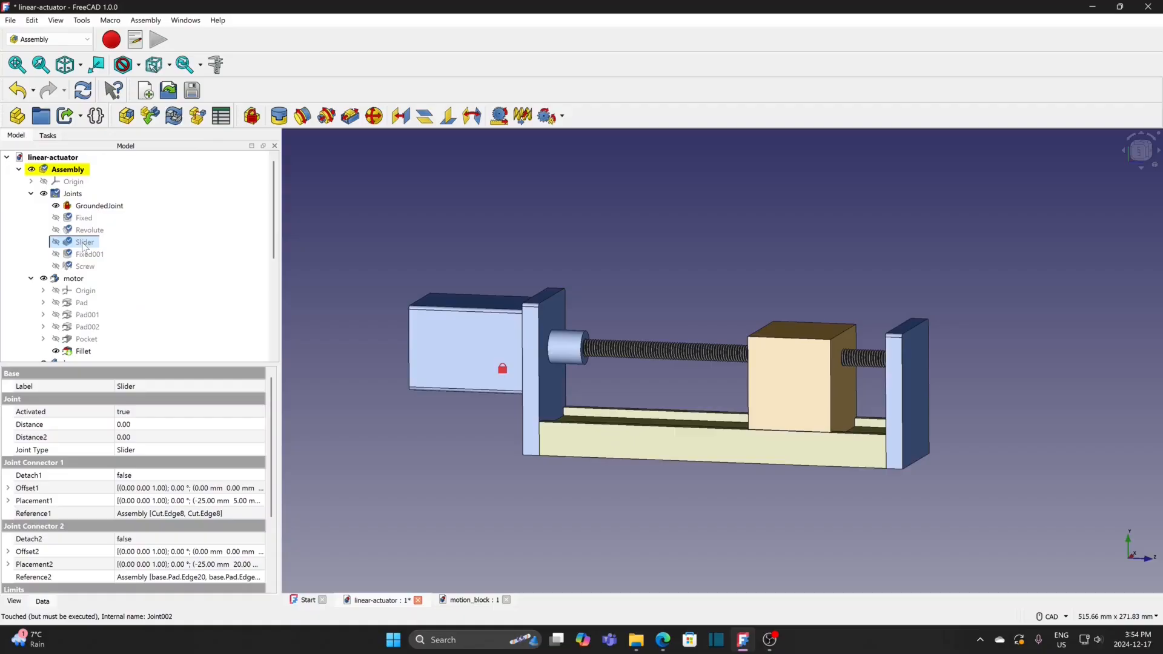
pyautogui.doubleClick(84, 242)
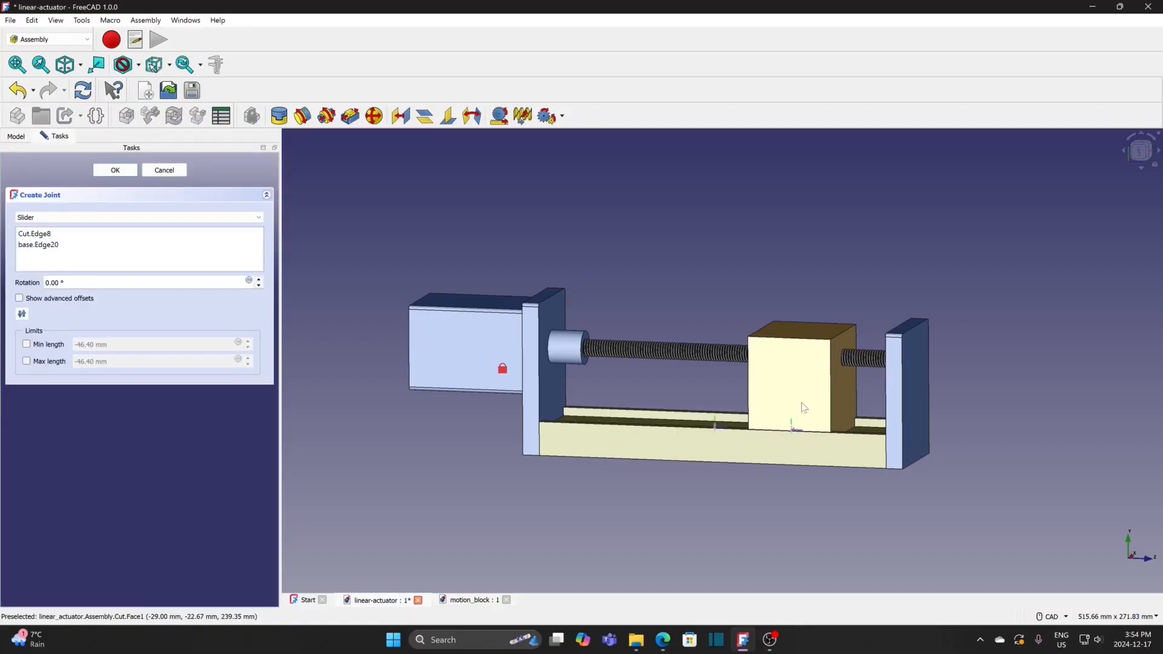
pyautogui.moveTo(802, 409); pyautogui.dragTo(653, 399)
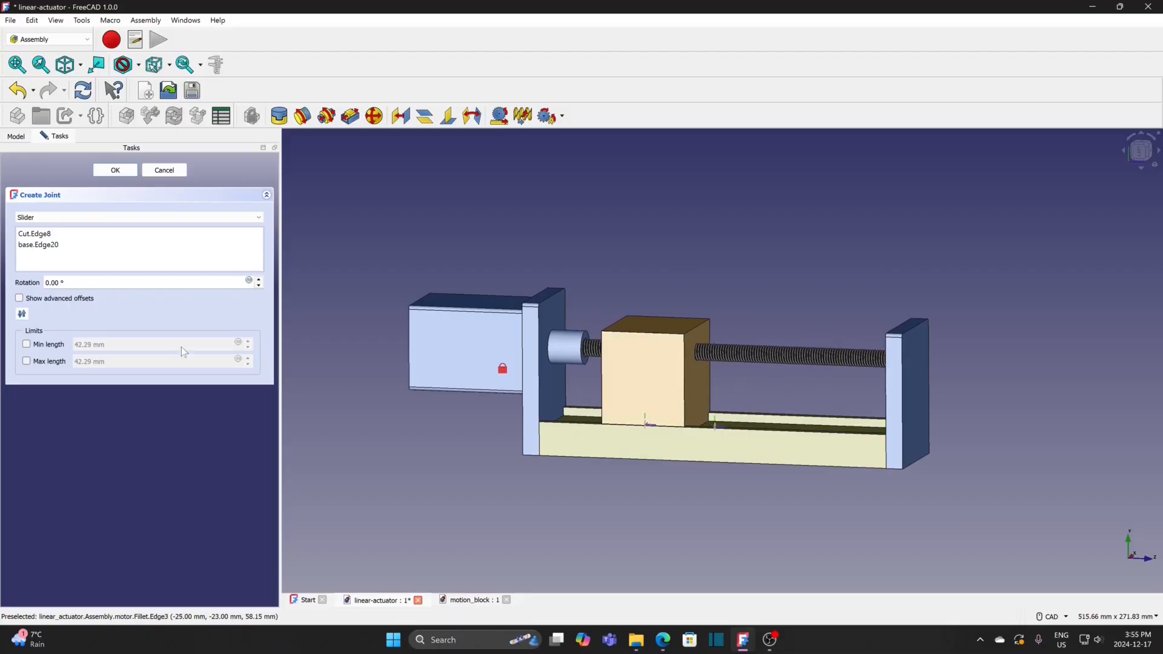
pyautogui.click(26, 361)
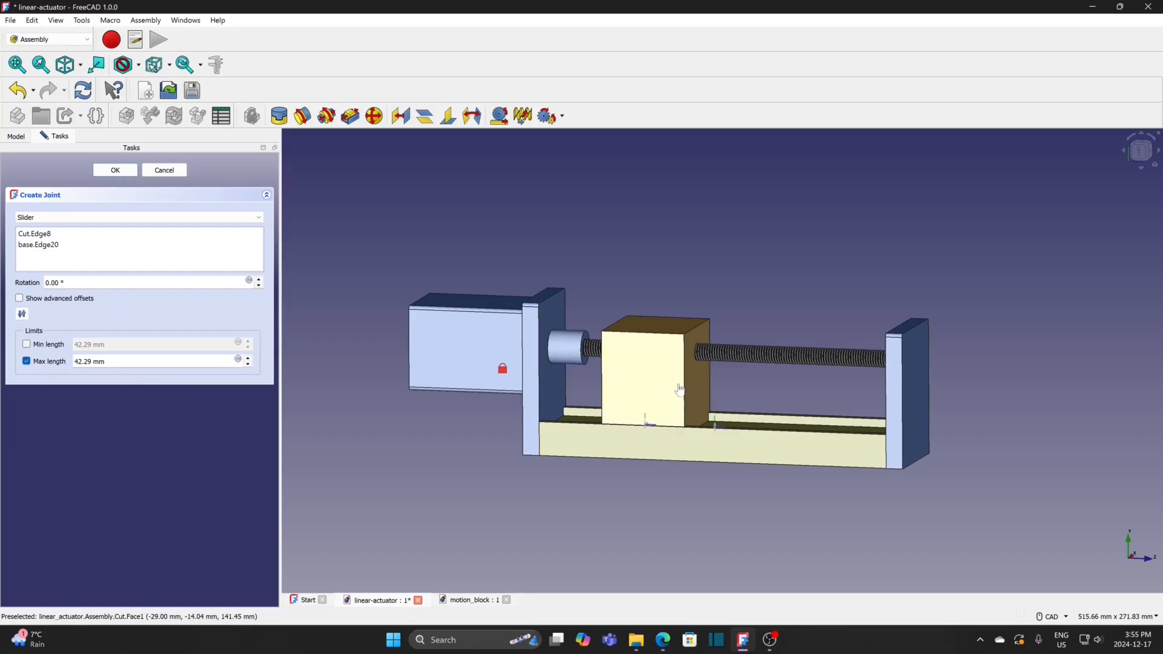
# Slide the motion block close to the support, enable the Slider joint's minimum length limit at -57.19 mm, and accept the joint.
pyautogui.moveTo(676, 390); pyautogui.dragTo(813, 390)
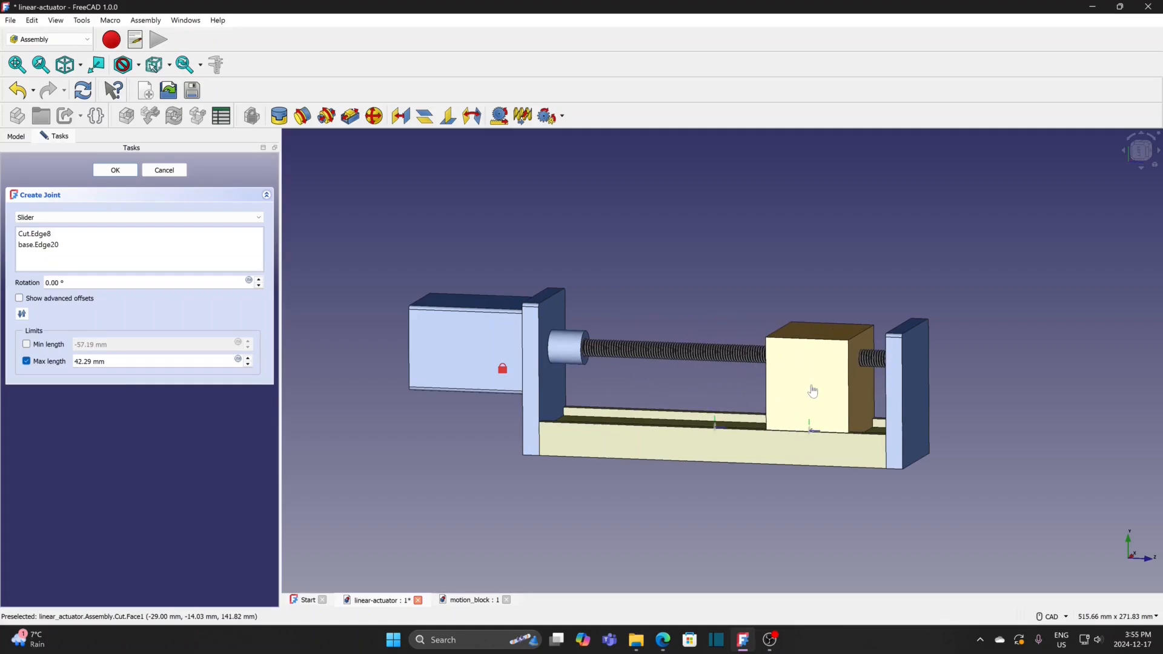
pyautogui.click(26, 344)
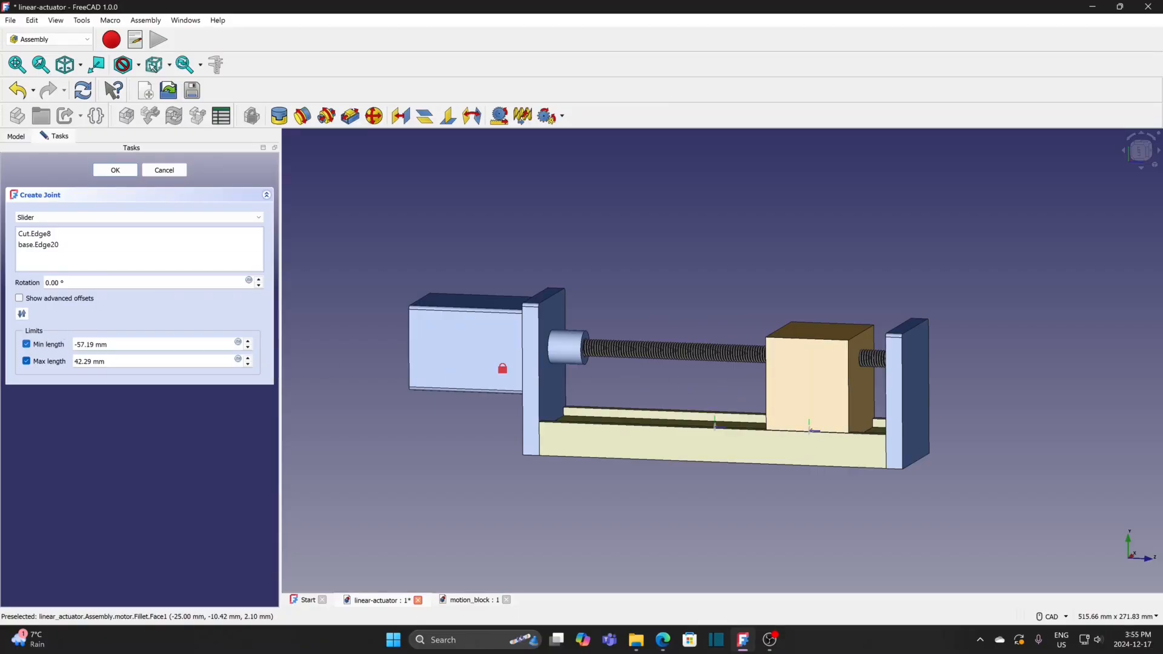
pyautogui.click(116, 170)
# Slide the motion block back and forth along the base to examine its travel and the rod's rotation up close.
pyautogui.moveTo(761, 409); pyautogui.dragTo(673, 411)
pyautogui.scroll(10, 743, 383)
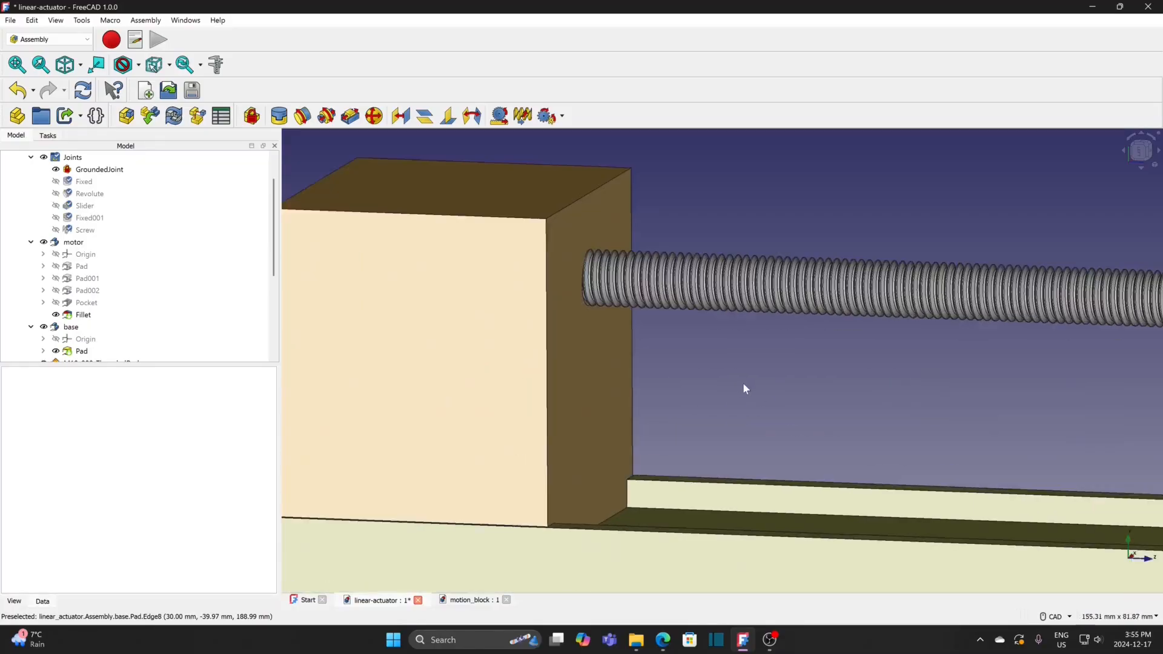
pyautogui.scroll(-3, 668, 367)
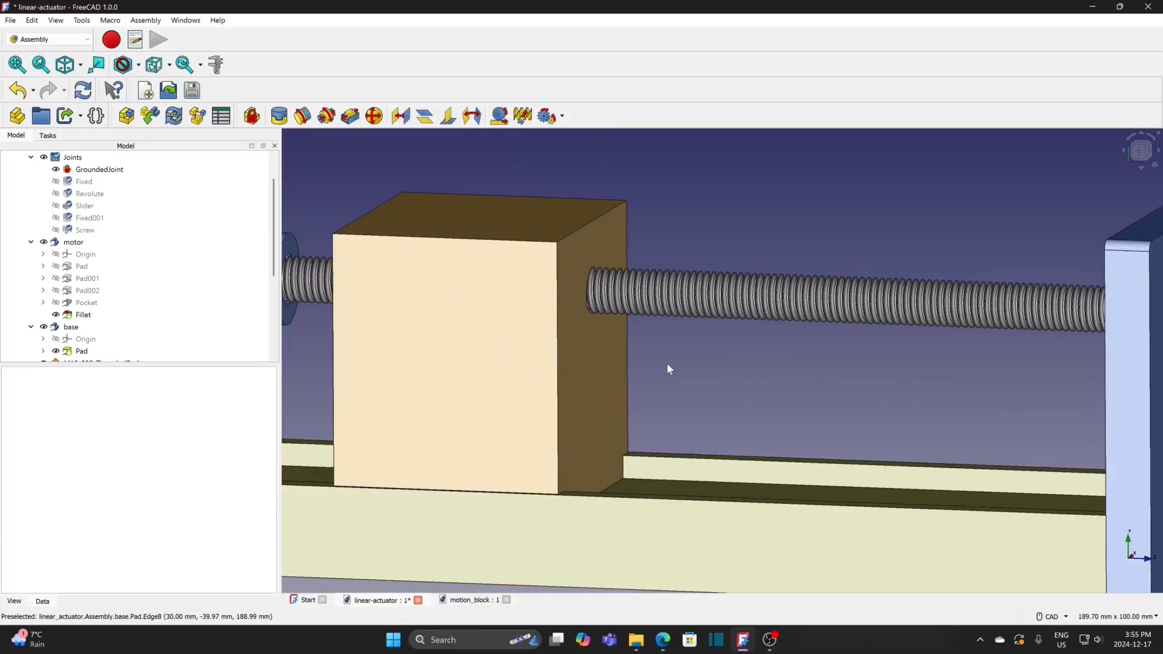
pyautogui.moveTo(459, 392); pyautogui.dragTo(515, 408)
pyautogui.scroll(-4, 514, 408)
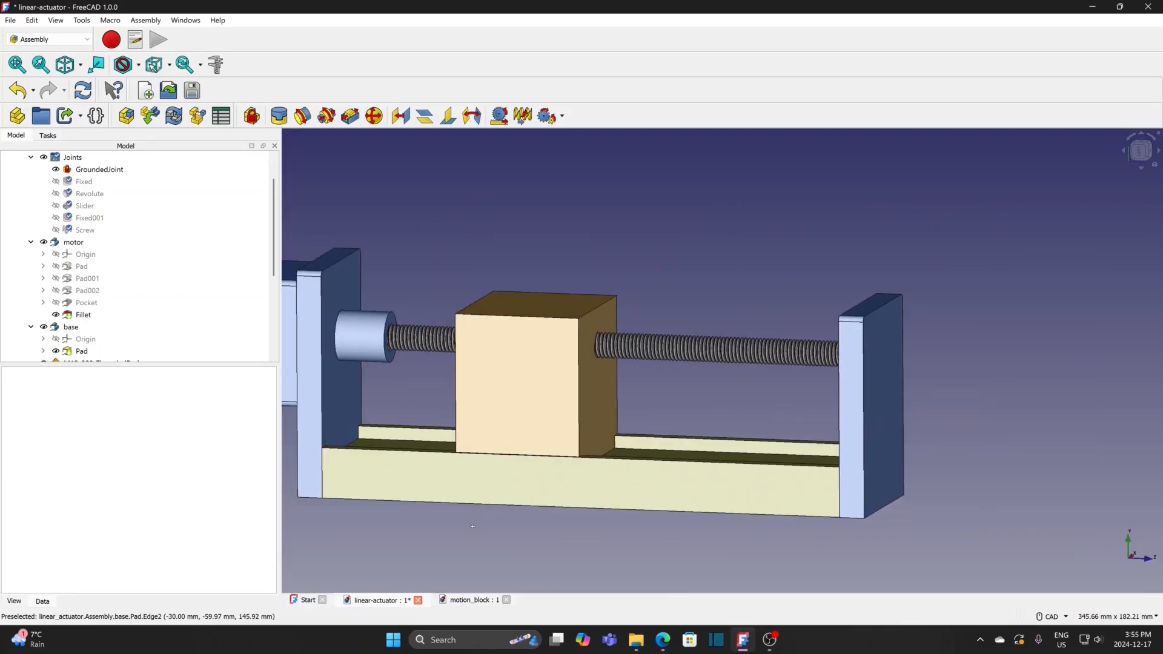
pyautogui.moveTo(473, 527); pyautogui.dragTo(641, 534, button='middle')
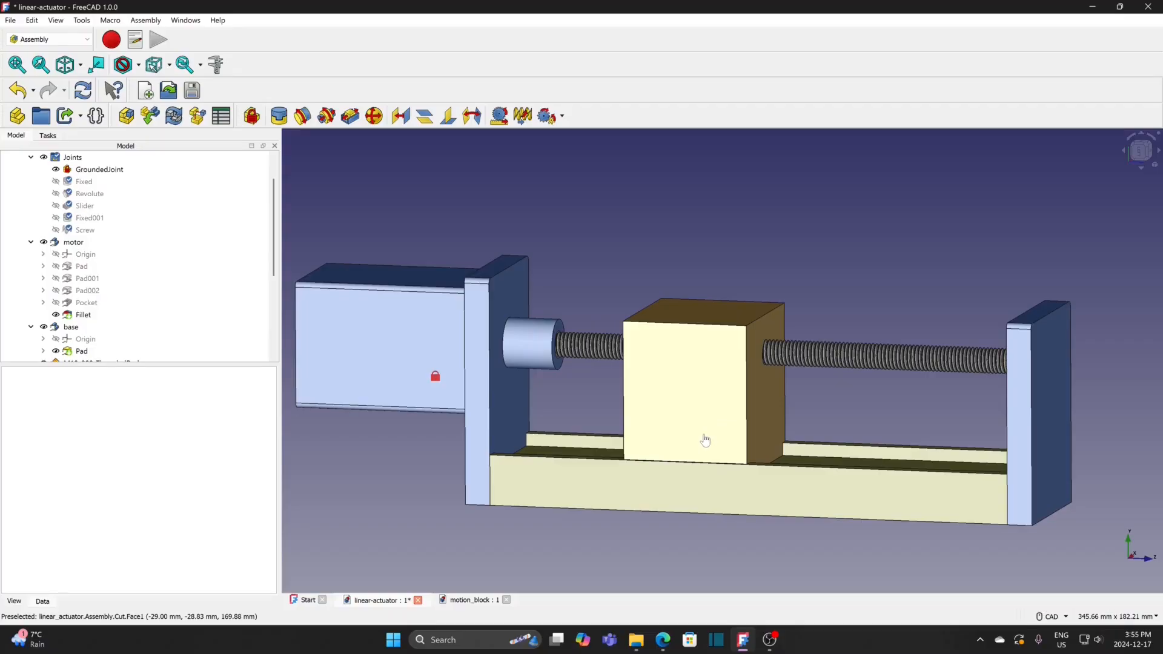
pyautogui.moveTo(701, 436)
pyautogui.mouseDown()
pyautogui.moveTo(667, 441)
pyautogui.moveTo(929, 452)
pyautogui.moveTo(625, 443)
pyautogui.moveTo(682, 437)
pyautogui.mouseUp()
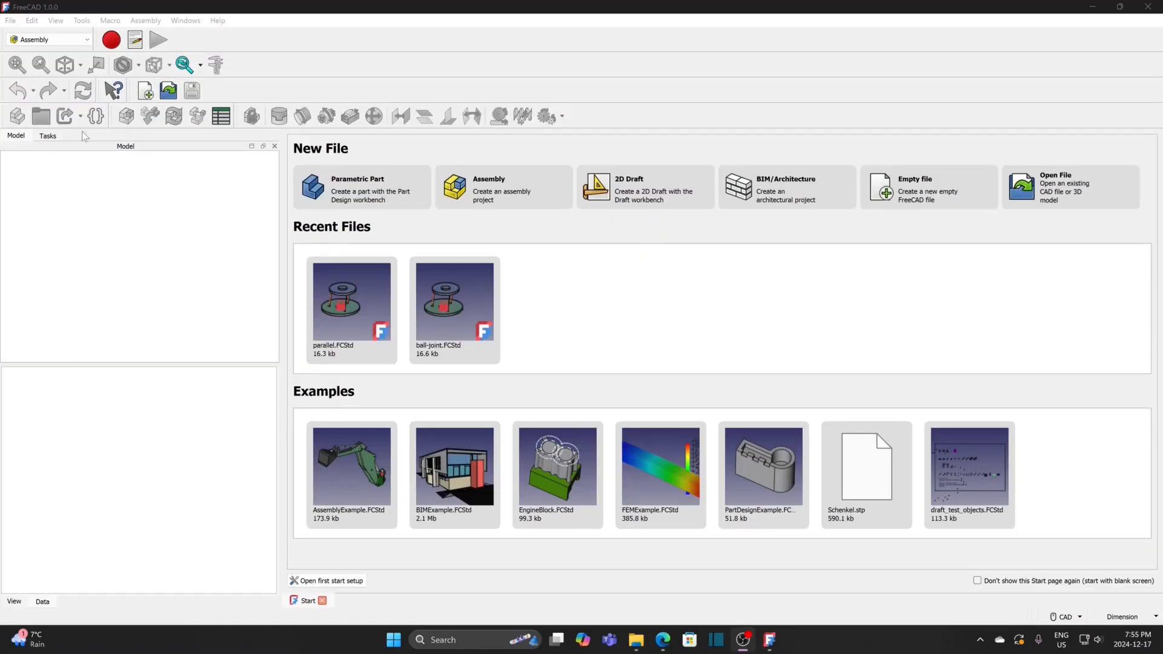
# Create a new document and save it as distance-joint in the 9-distance folder.
pyautogui.click(13, 21)
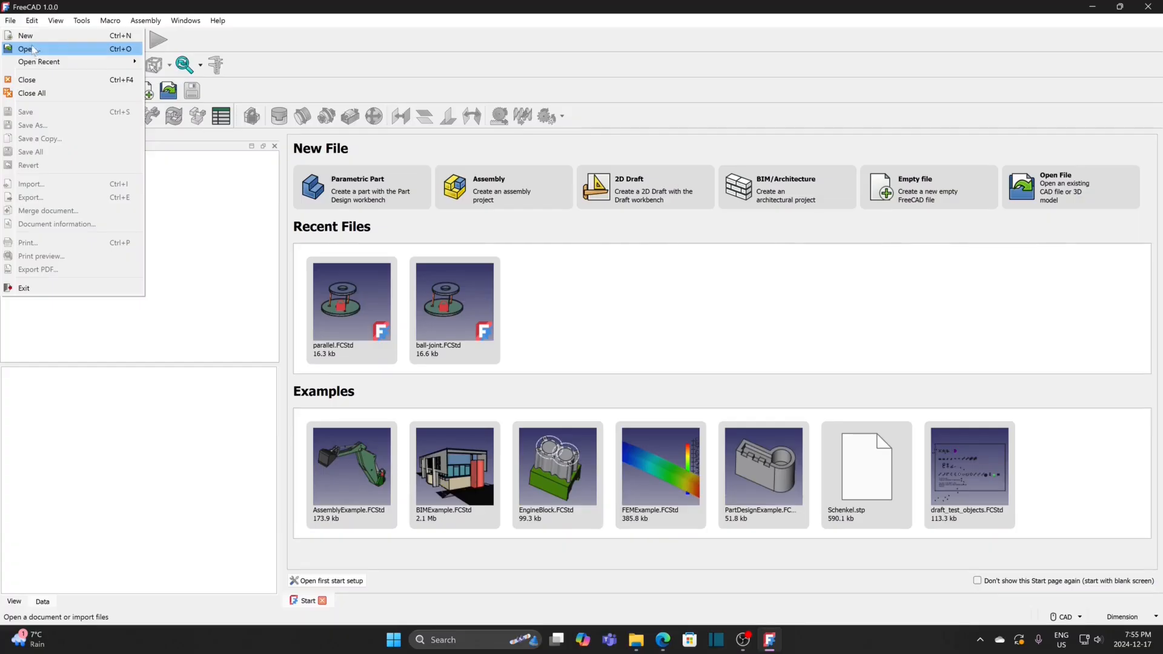
pyautogui.click(31, 40)
pyautogui.click(10, 20)
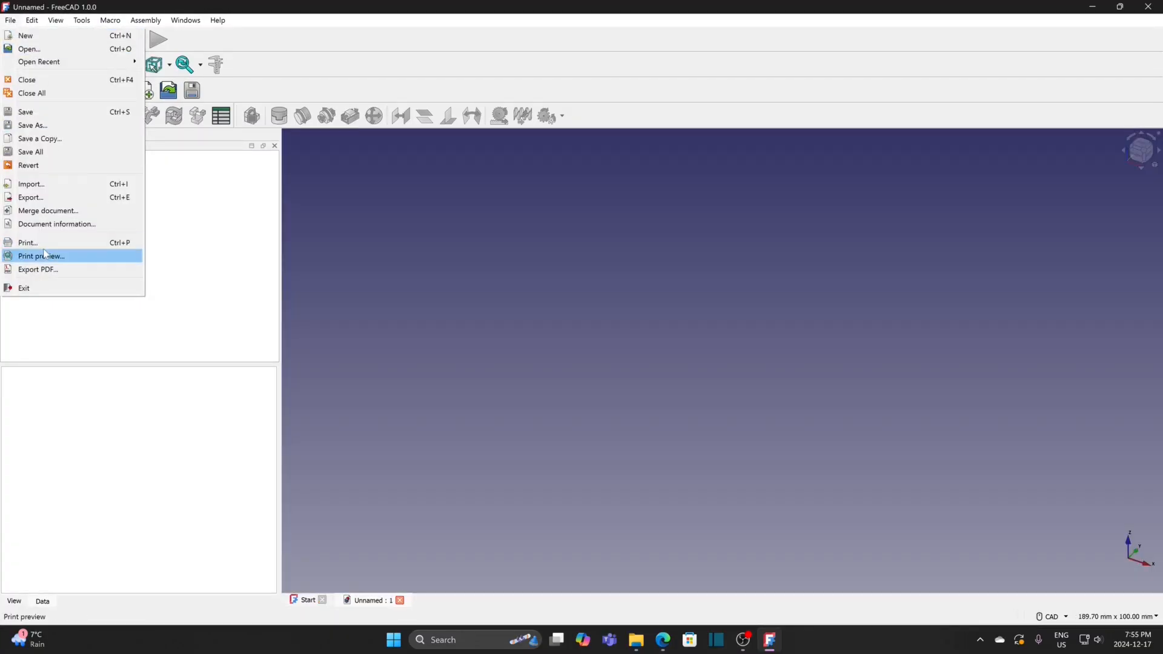
pyautogui.click(53, 125)
pyautogui.write('distance-joint')
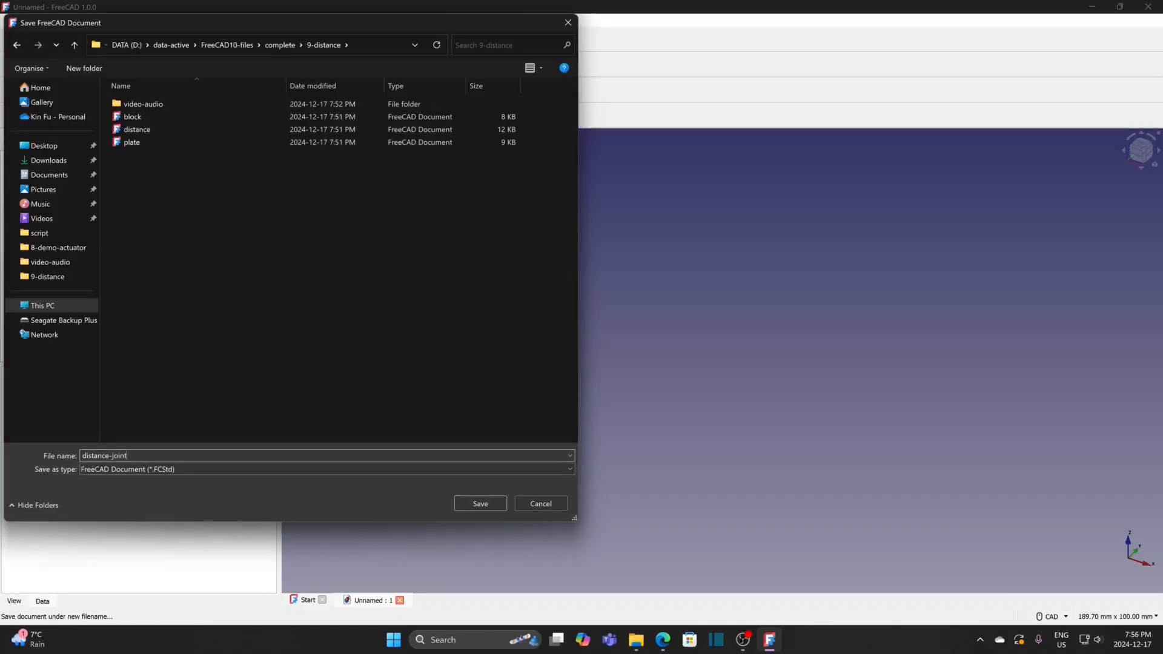
pyautogui.click(480, 504)
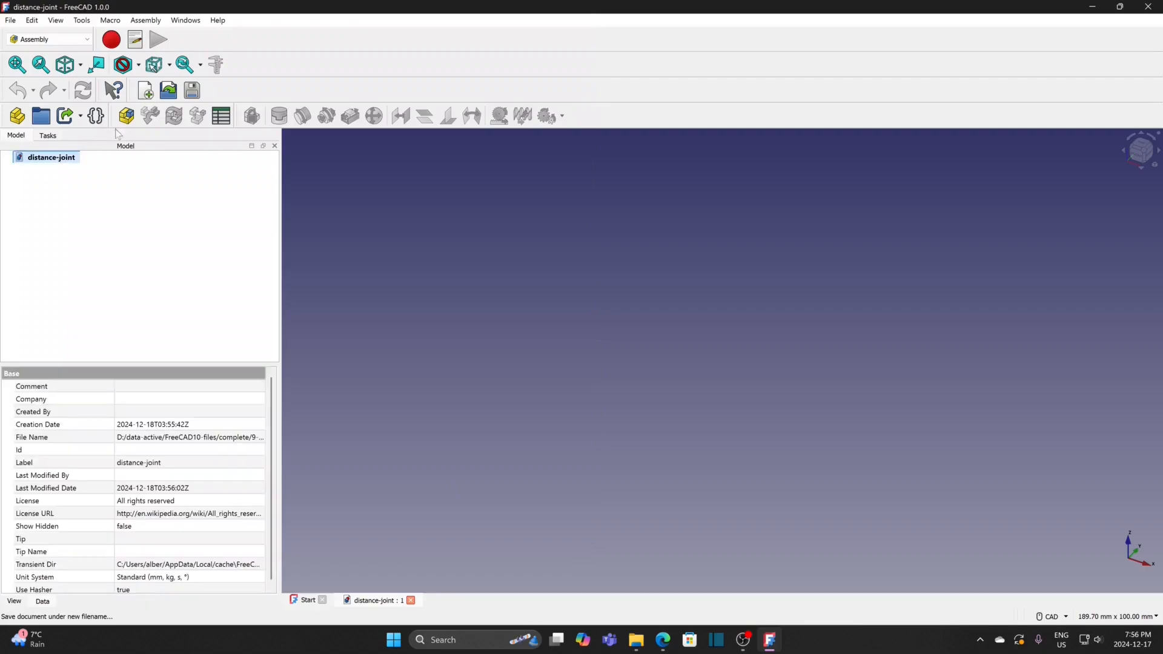
# Create an assembly and load the block, distance, distance-joint and plate files from the 9-distance folder as component sources.
pyautogui.click(134, 120)
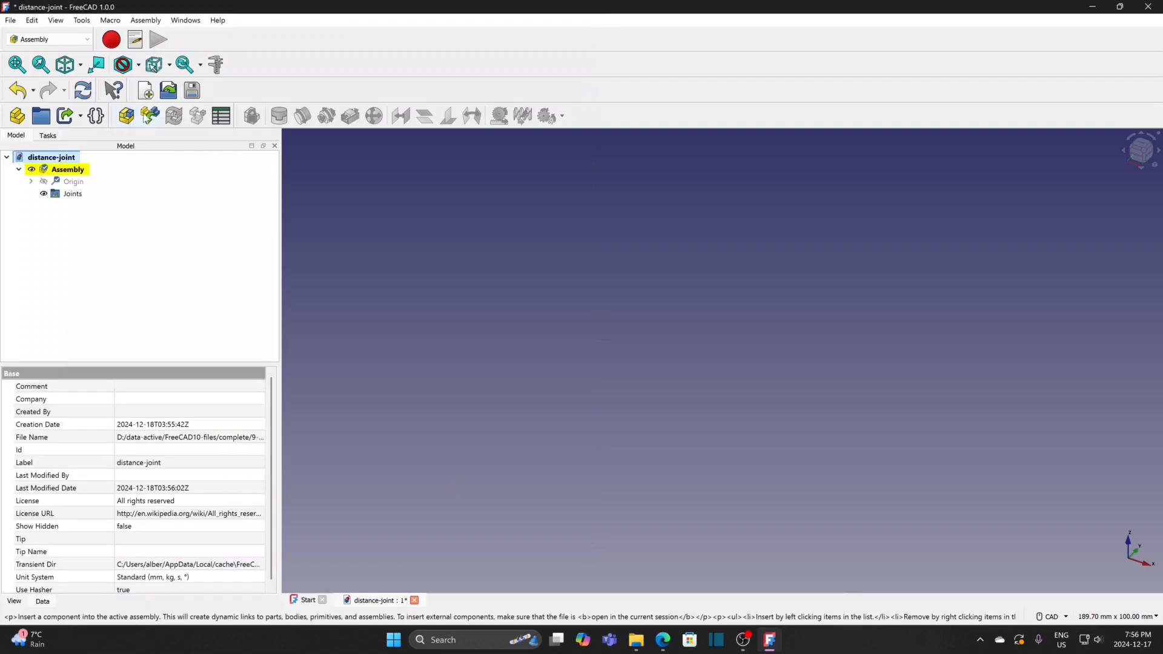
pyautogui.click(150, 115)
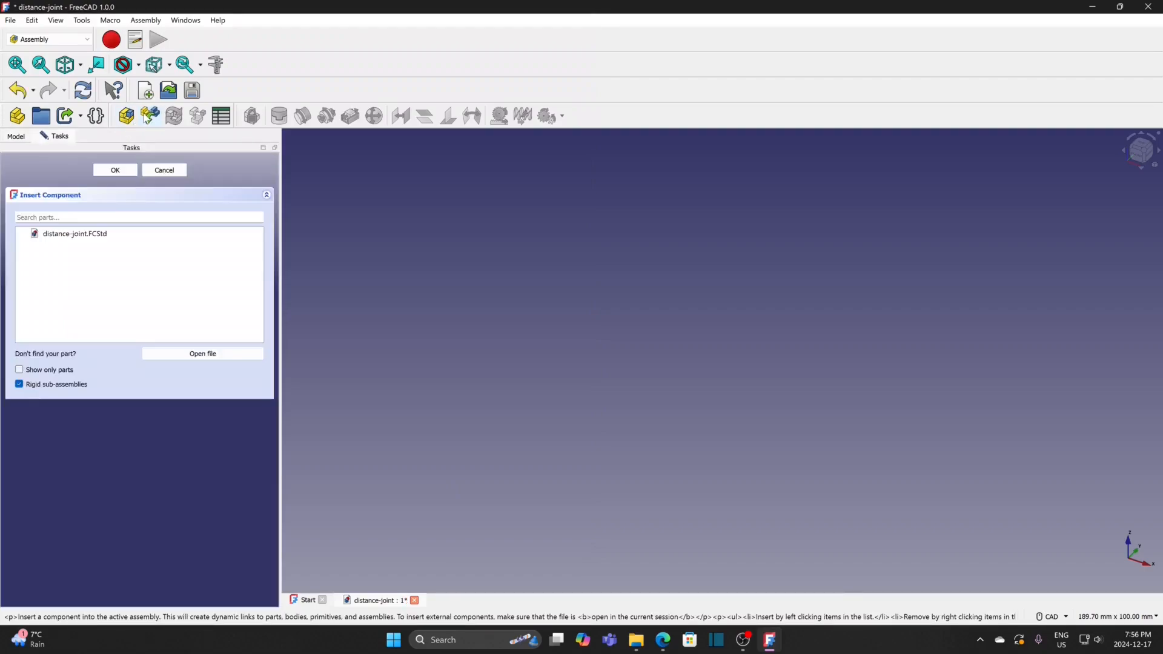
pyautogui.click(195, 355)
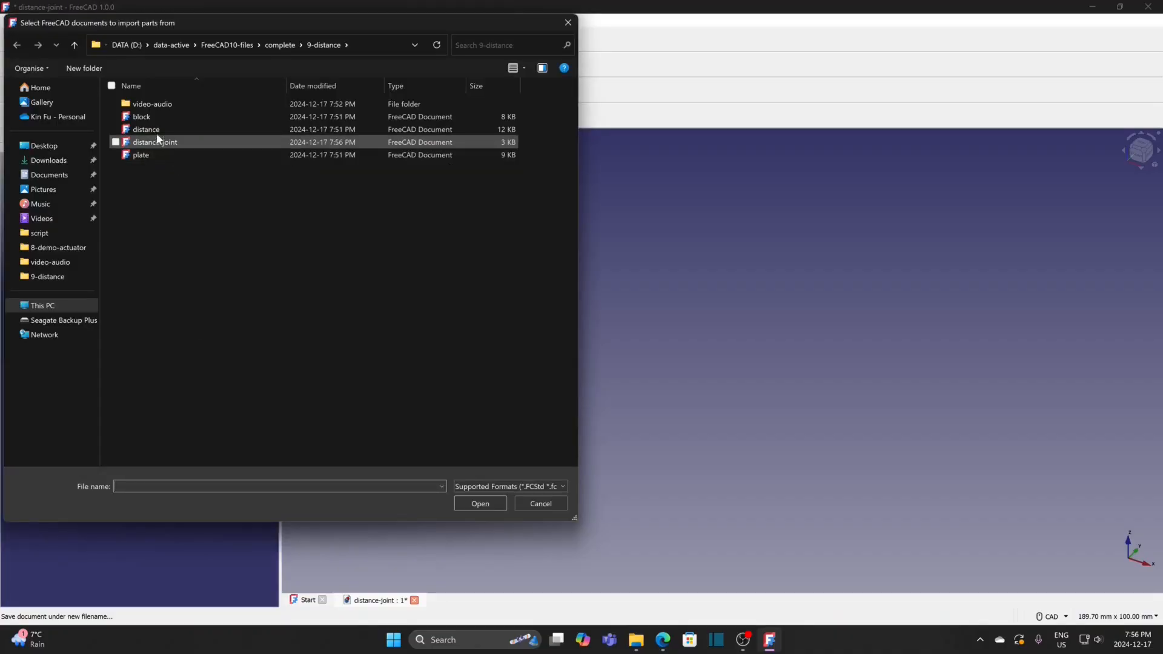
pyautogui.click(152, 121)
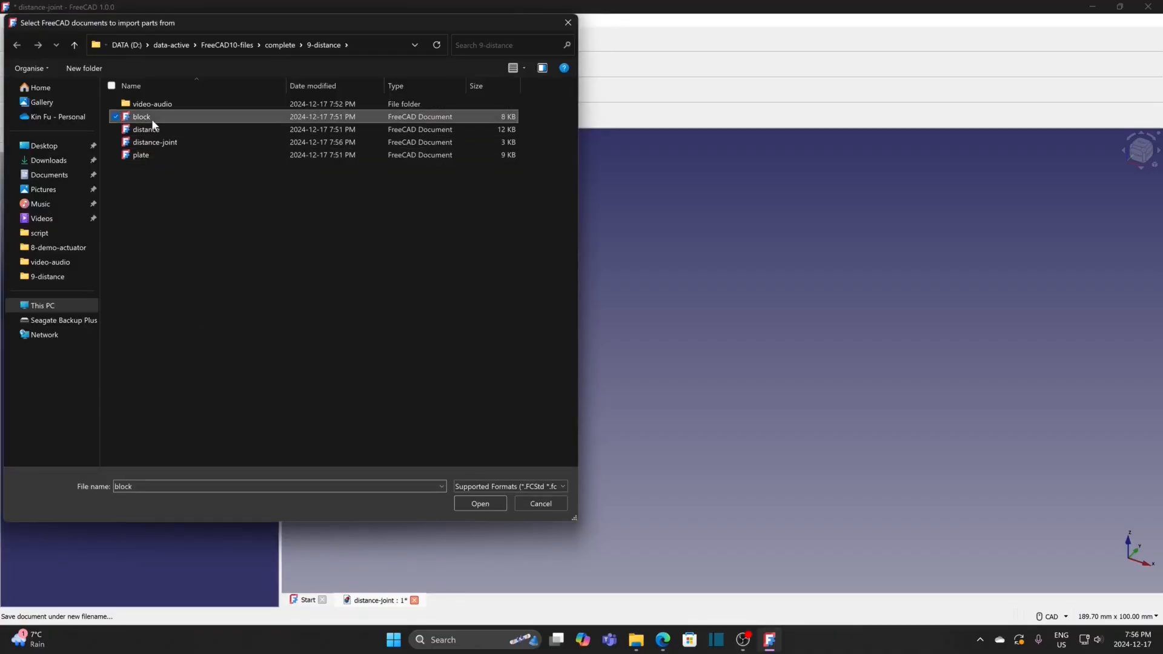
pyautogui.keyDown('shift'); pyautogui.click(140, 155); pyautogui.keyUp('shift')
pyautogui.click(480, 504)
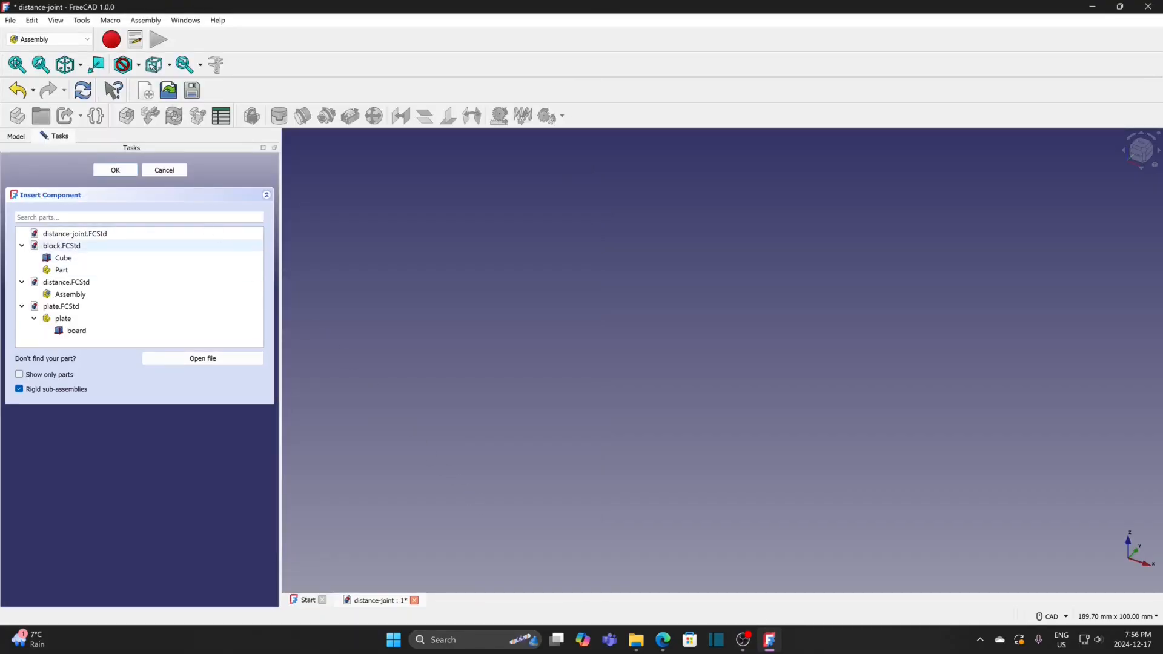
# Insert one grounded board from the plate file and two Cubes from the block file into the assembly.
pyautogui.click(81, 334)
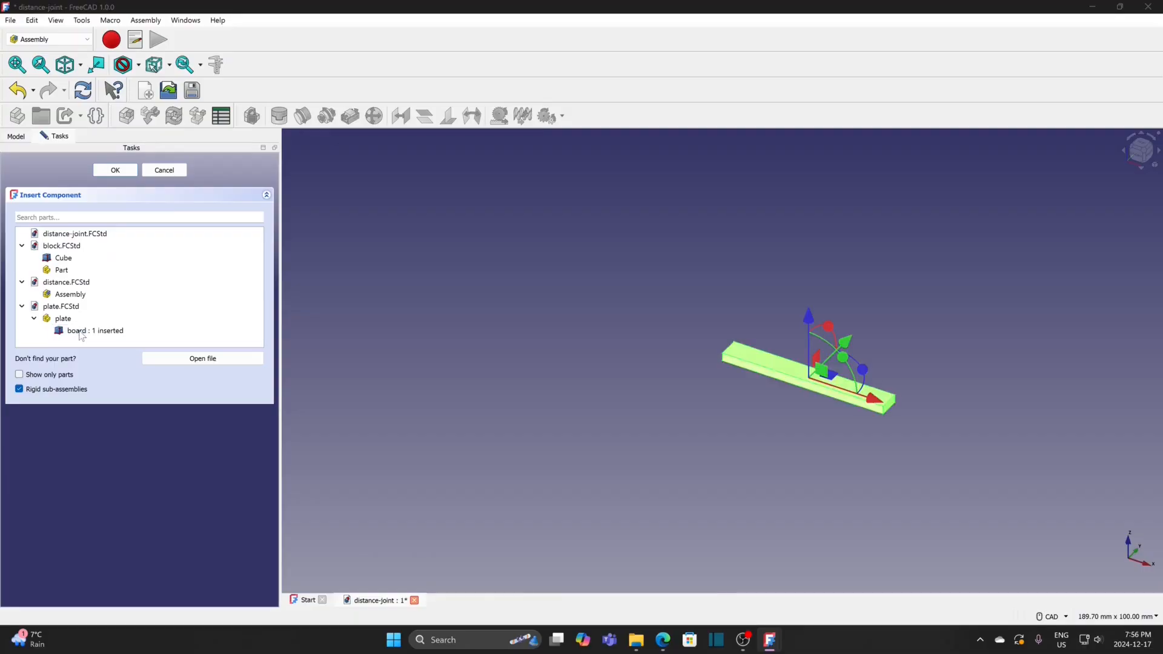
pyautogui.click(525, 329)
pyautogui.click(63, 259)
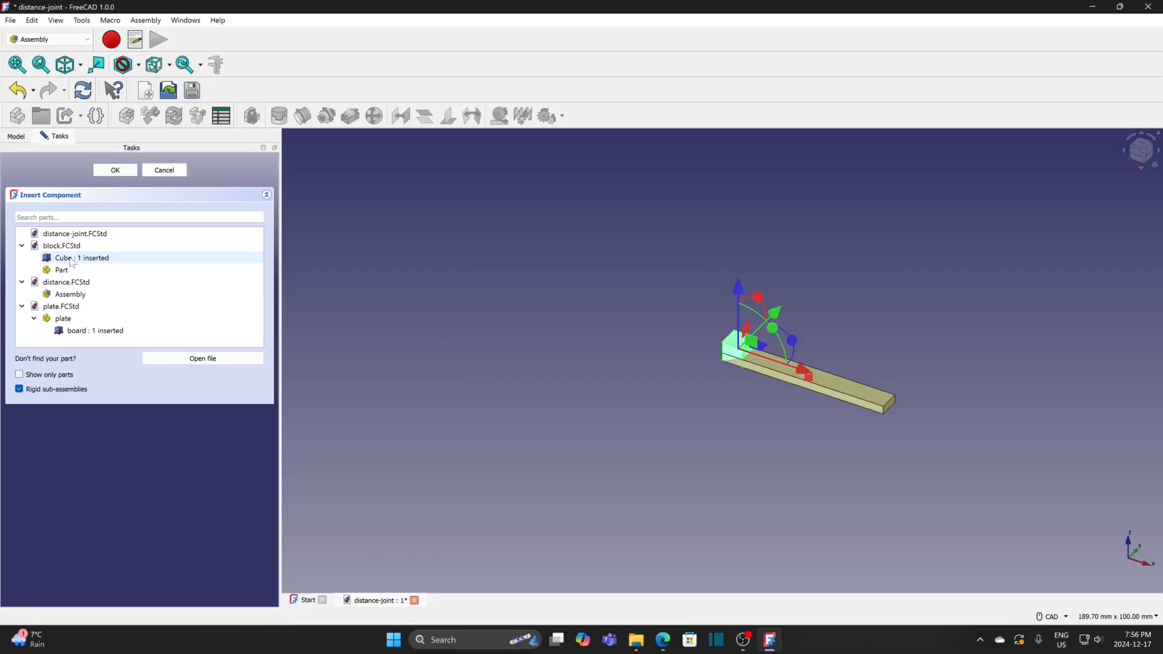
pyautogui.click(73, 260)
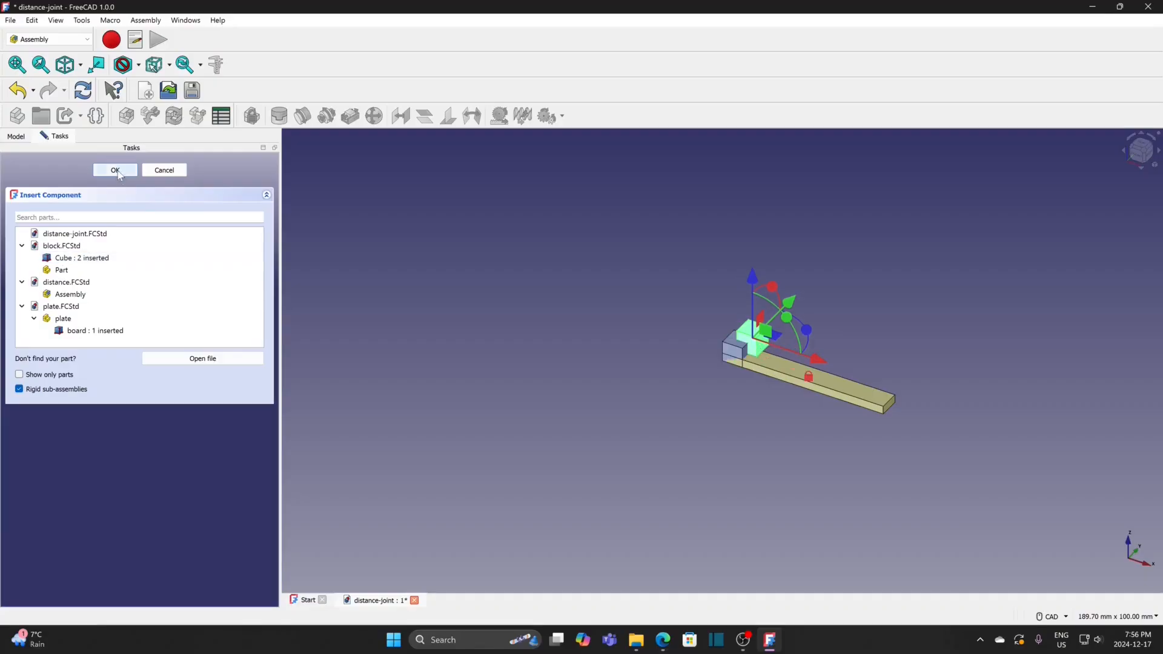
pyautogui.click(118, 170)
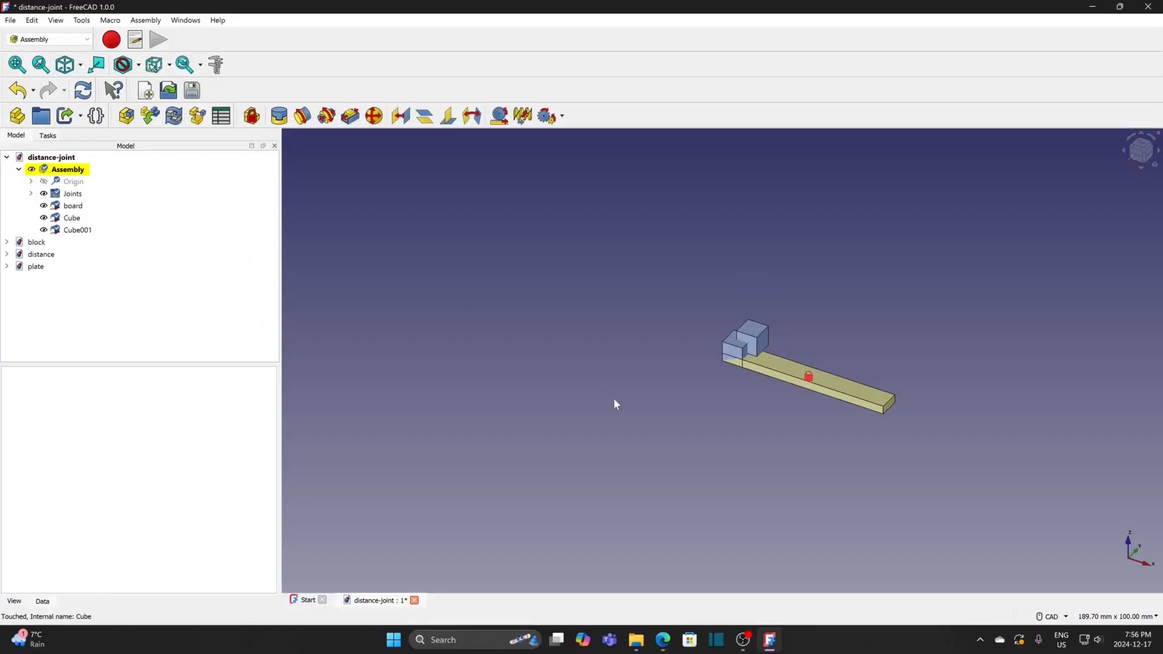
# Move both cubes off the board so they sit apart from each other above it.
pyautogui.scroll(1, 702, 435)
pyautogui.moveTo(694, 415); pyautogui.dragTo(510, 413, button='middle')
pyautogui.scroll(2, 587, 406)
pyautogui.moveTo(583, 398); pyautogui.dragTo(552, 495, button='middle')
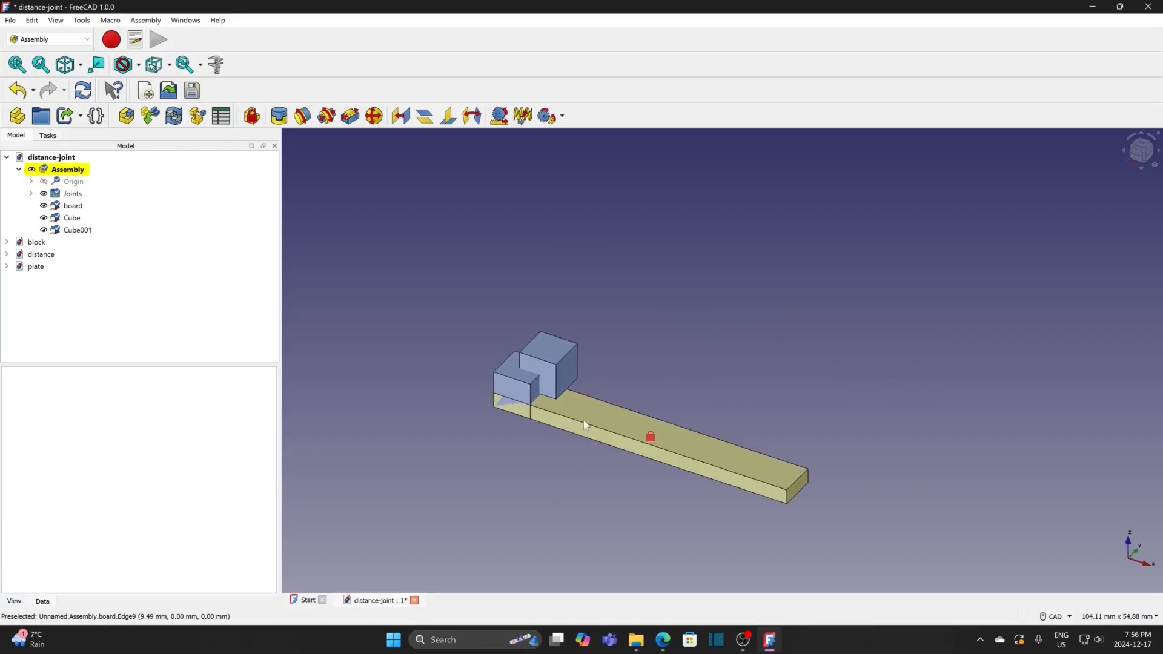
pyautogui.moveTo(568, 377); pyautogui.dragTo(847, 267)
pyautogui.moveTo(530, 374); pyautogui.dragTo(660, 237)
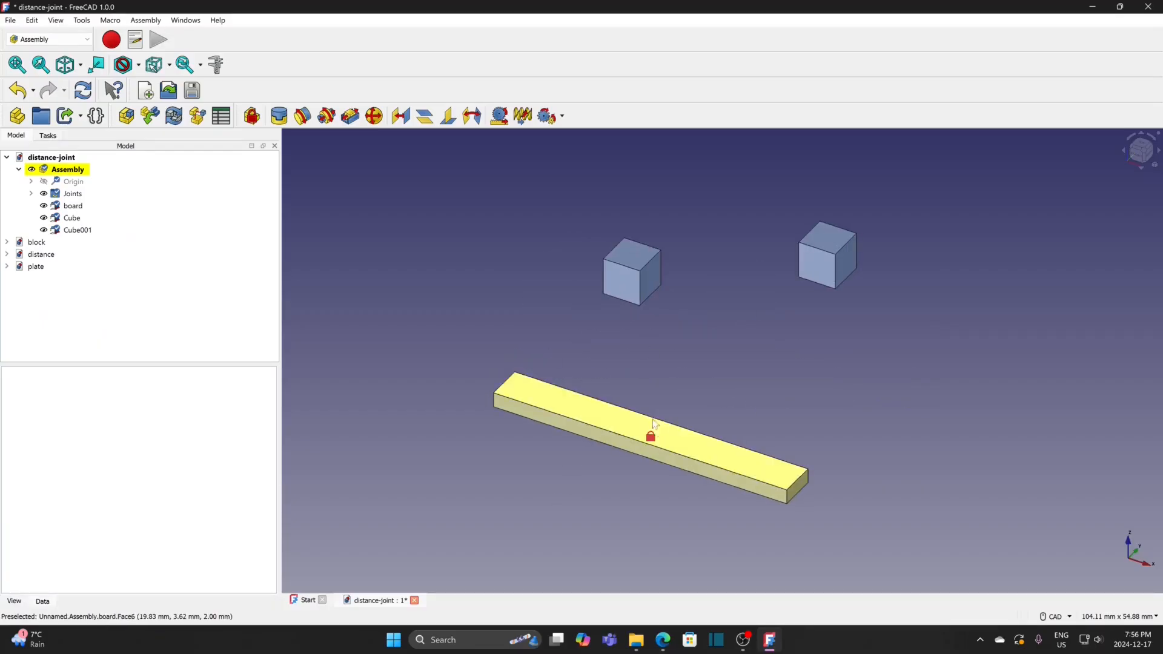
# Create a Slider joint between the first Cube's lower front edge and the board's upper front edge, and slide the cube along the board.
pyautogui.click(622, 303)
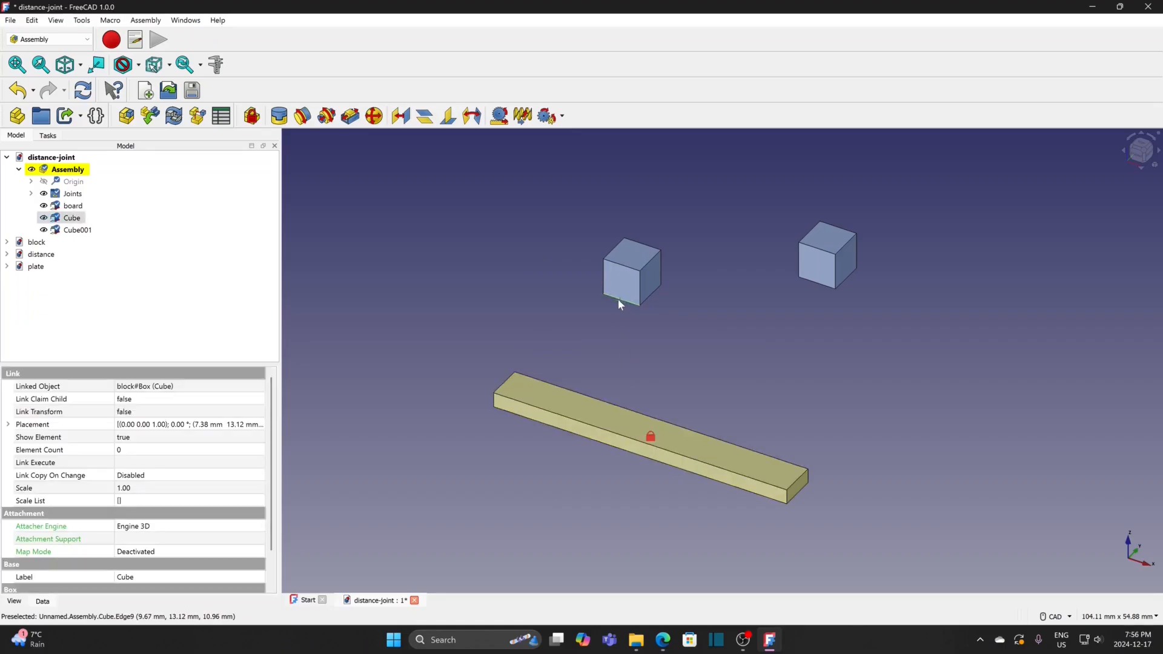
pyautogui.keyDown('ctrl'); pyautogui.click(533, 410); pyautogui.keyUp('ctrl')
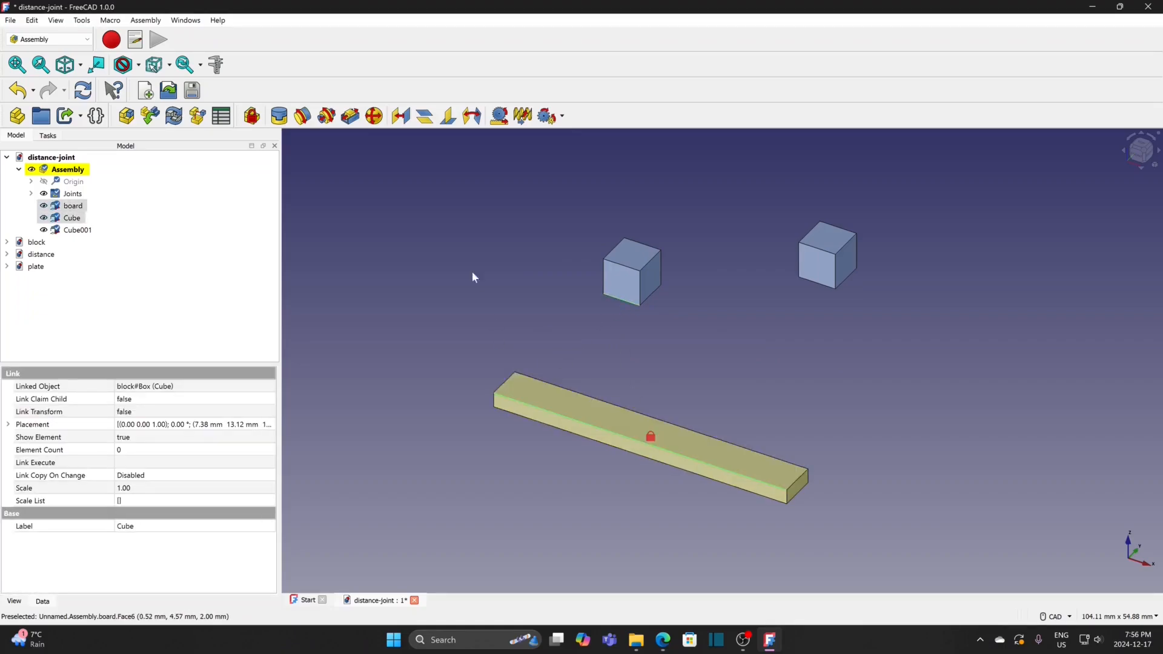
pyautogui.click(351, 116)
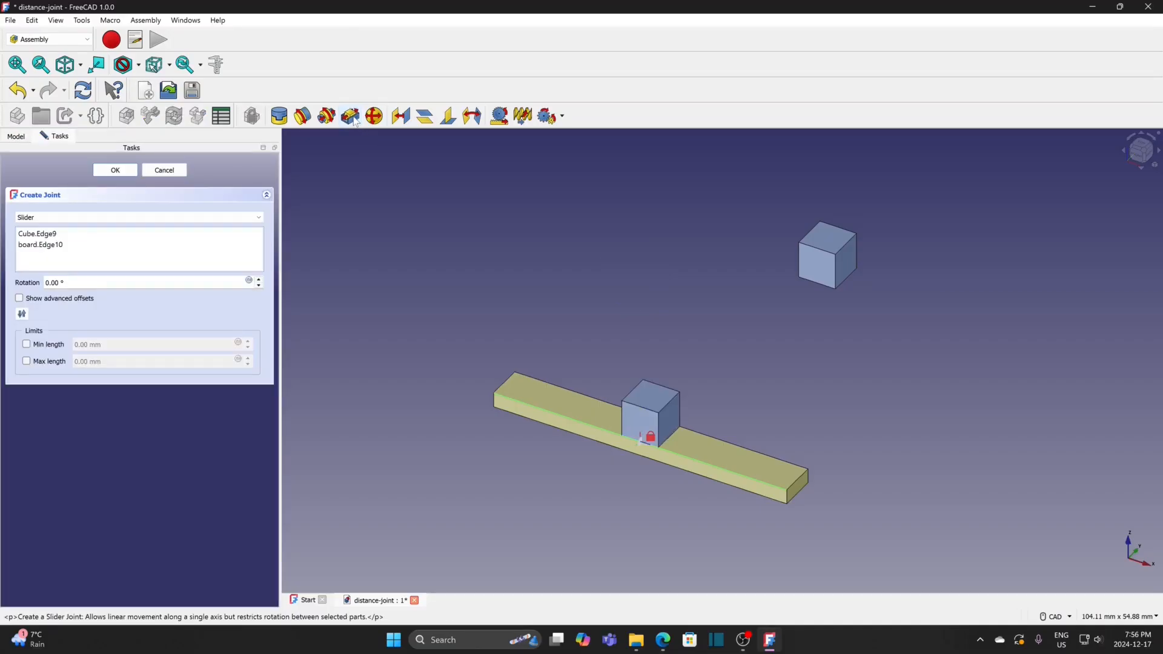
pyautogui.click(130, 173)
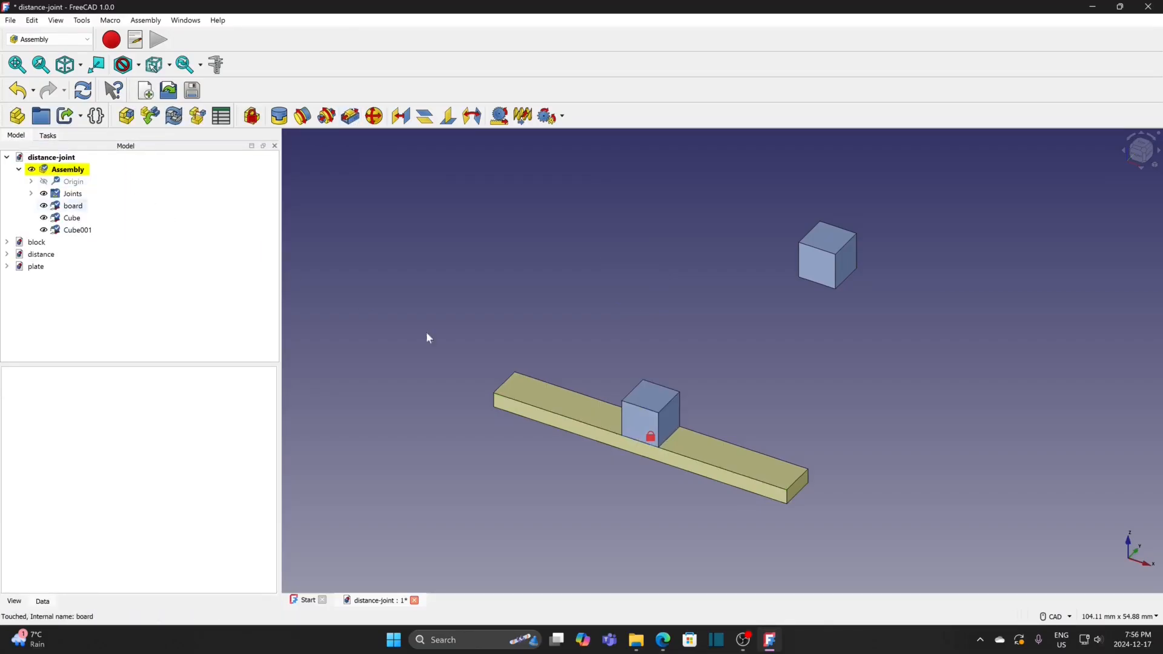
pyautogui.moveTo(665, 420); pyautogui.dragTo(590, 395)
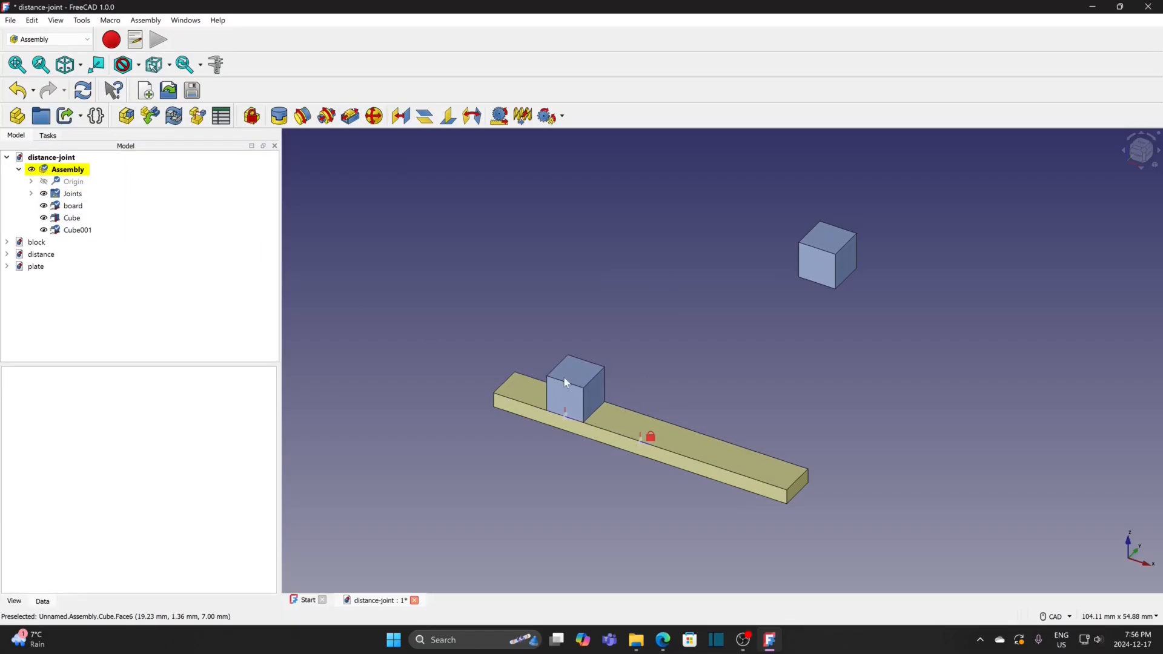
# Add a Slider joint between Cube001's lower front edge and the board's upper front edge, and slide both cubes along the board.
pyautogui.click(814, 285)
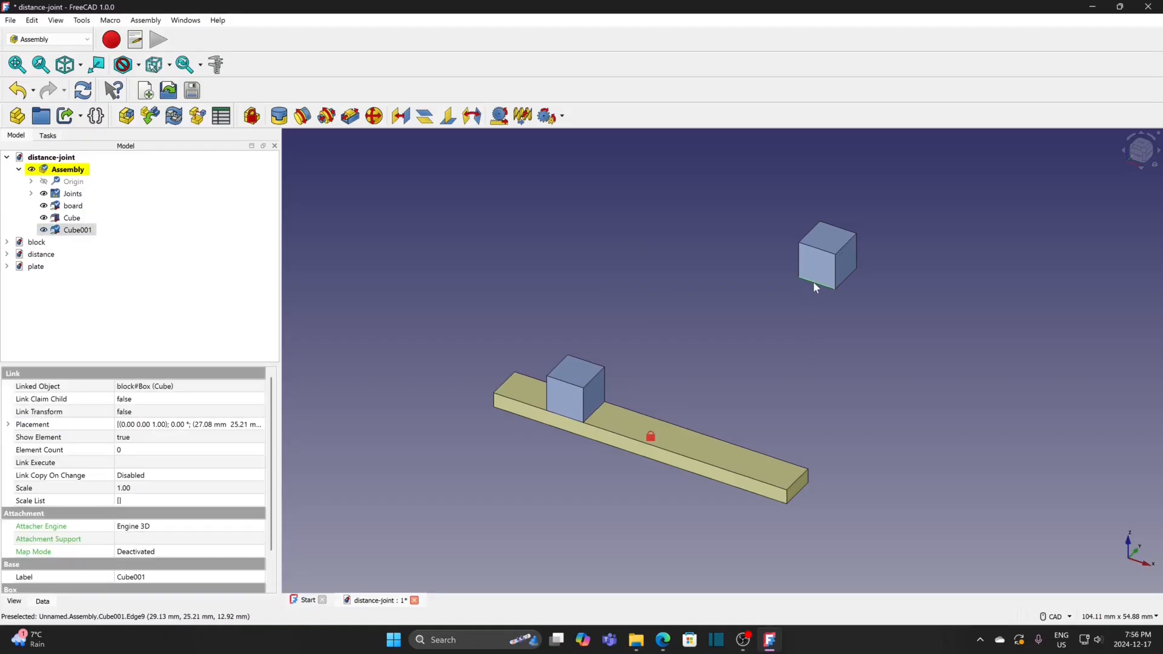
pyautogui.keyDown('ctrl'); pyautogui.click(693, 459); pyautogui.keyUp('ctrl')
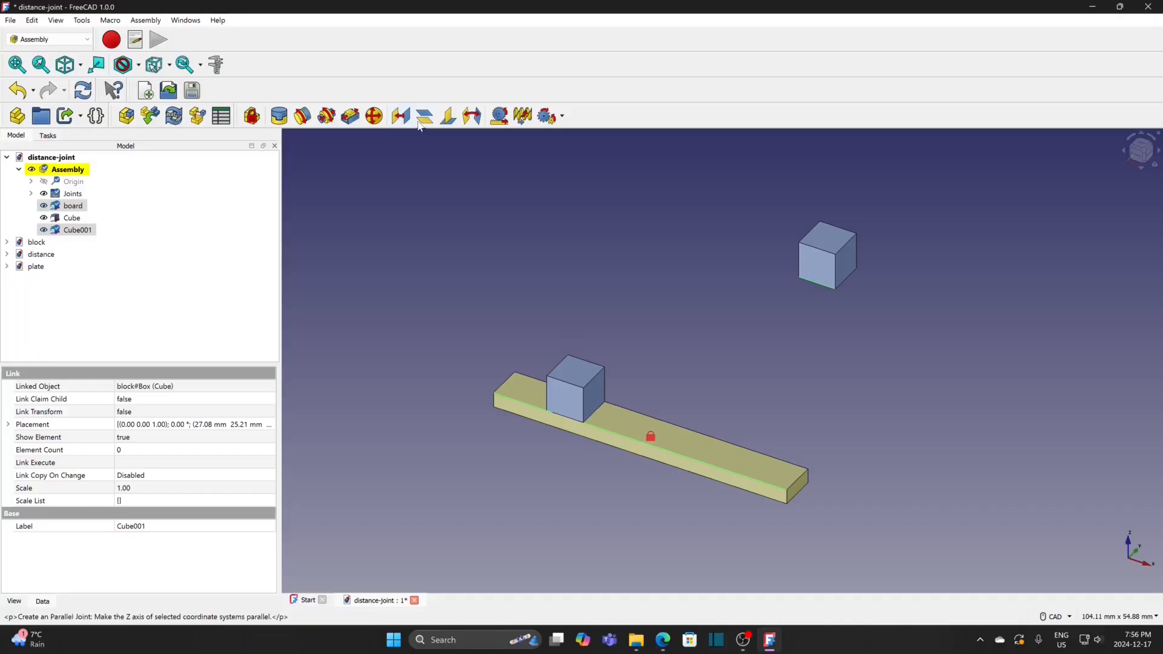
pyautogui.click(351, 116)
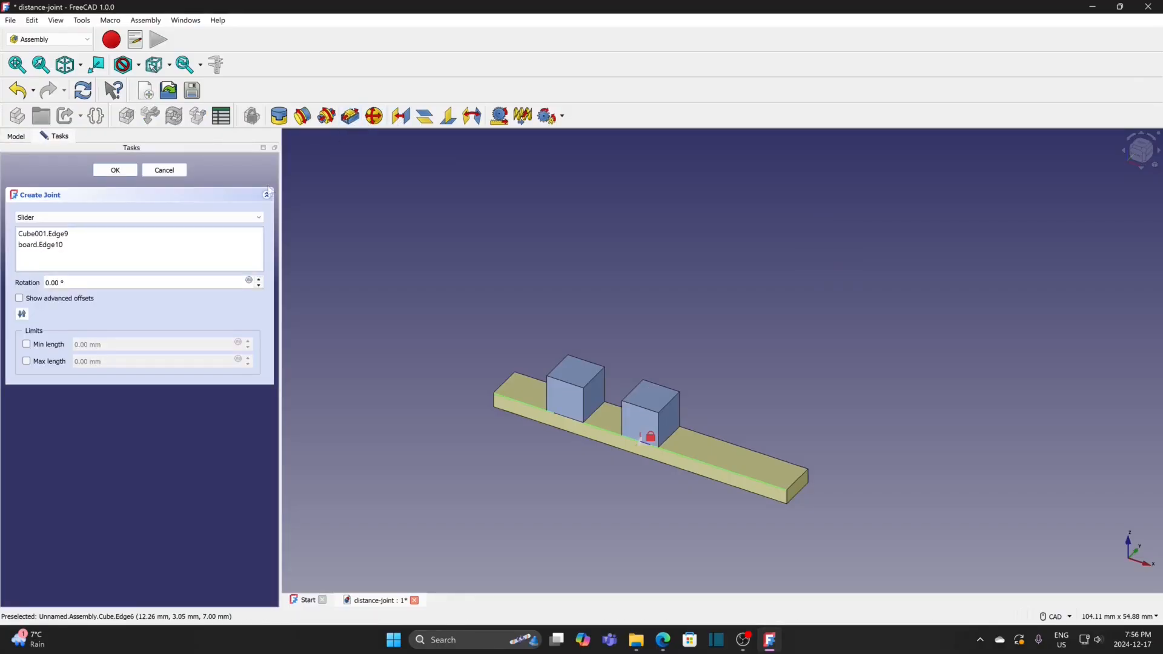
pyautogui.click(125, 173)
pyautogui.moveTo(650, 393); pyautogui.dragTo(734, 433)
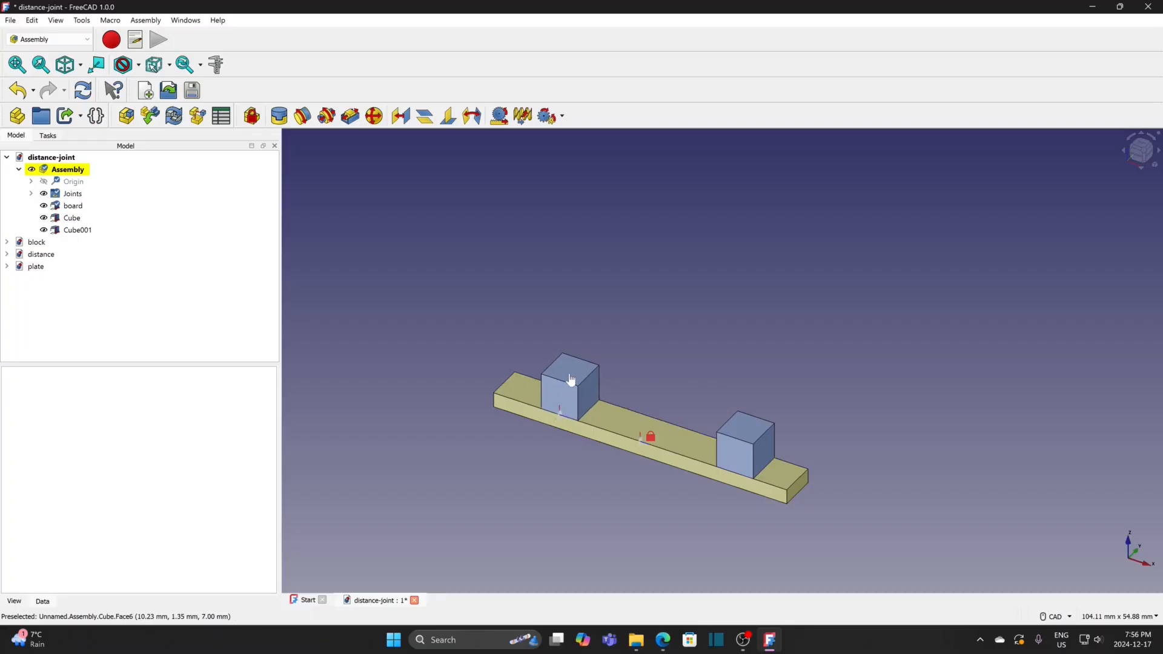
pyautogui.moveTo(570, 379)
pyautogui.mouseDown()
pyautogui.moveTo(557, 388)
pyautogui.moveTo(584, 396)
pyautogui.mouseUp()
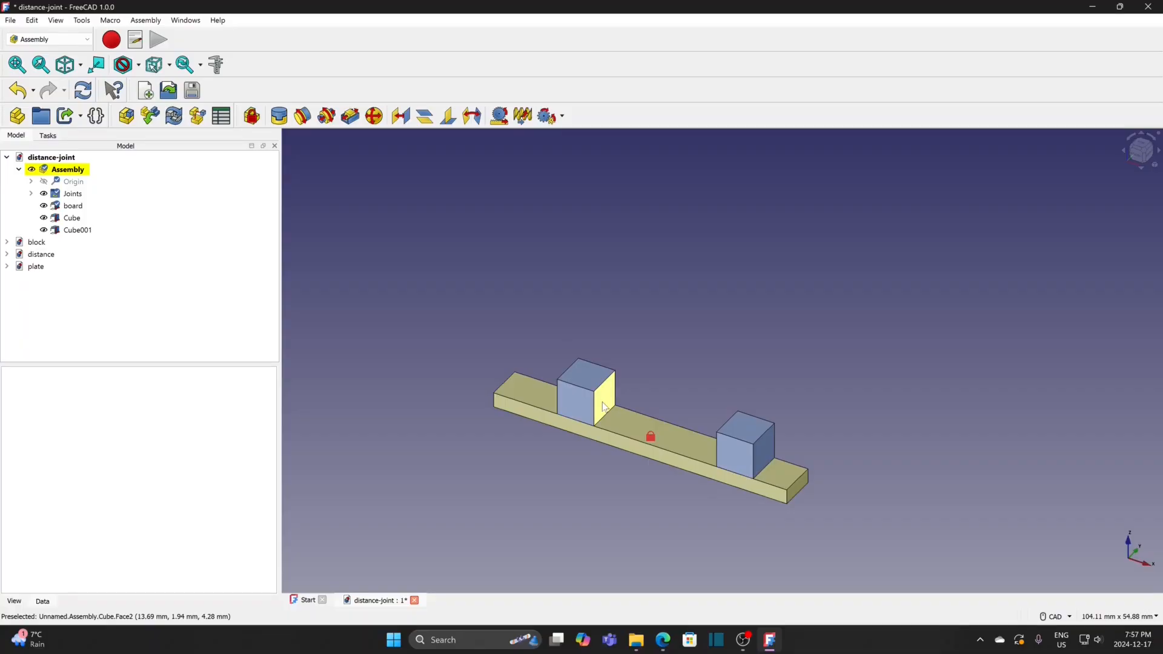
# Create a 6 mm Distance joint between the facing sides of the two cubes and slide them together along the board.
pyautogui.click(604, 407)
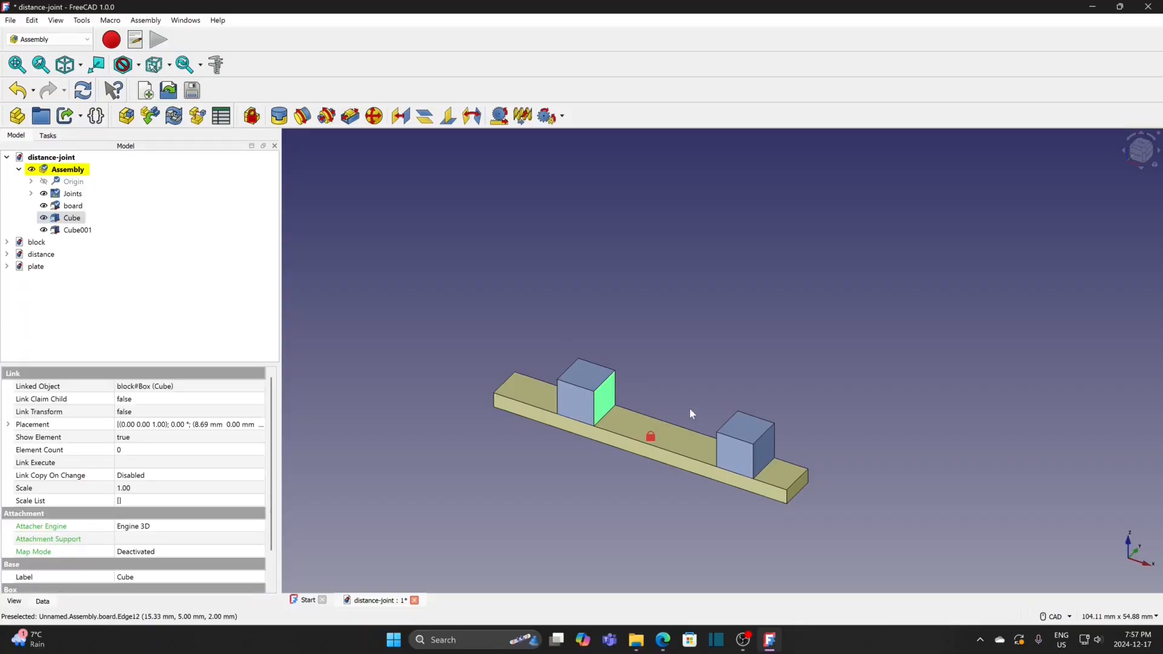
pyautogui.moveTo(690, 412); pyautogui.dragTo(835, 427, button='middle')
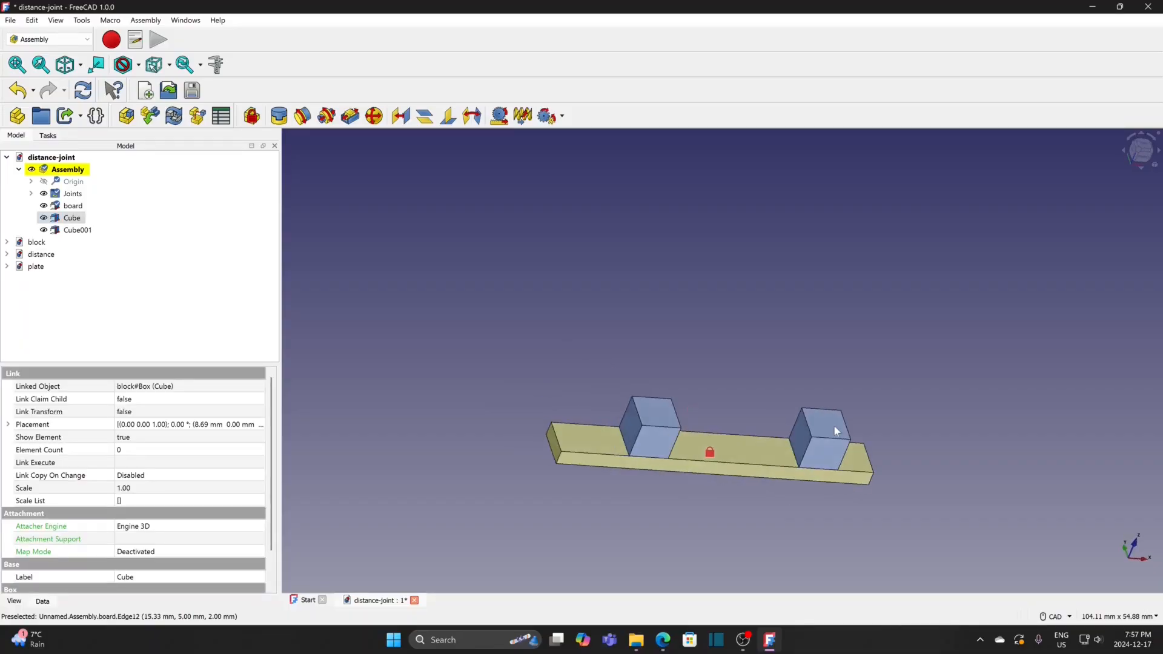
pyautogui.keyDown('ctrl'); pyautogui.click(800, 450); pyautogui.keyUp('ctrl')
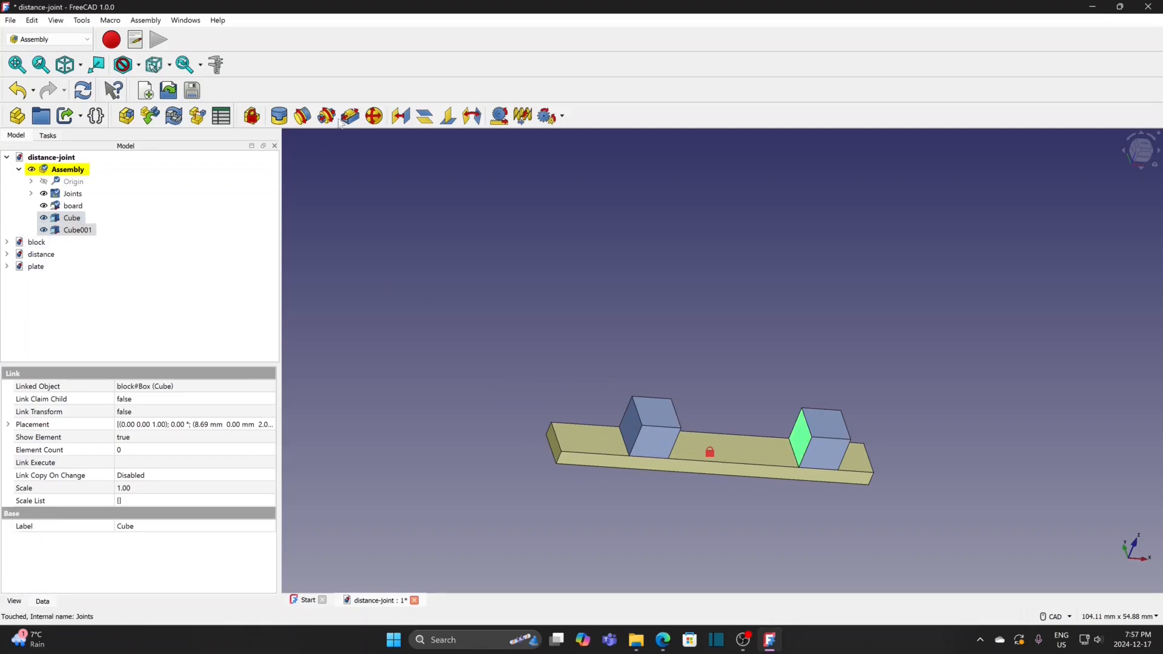
pyautogui.click(401, 116)
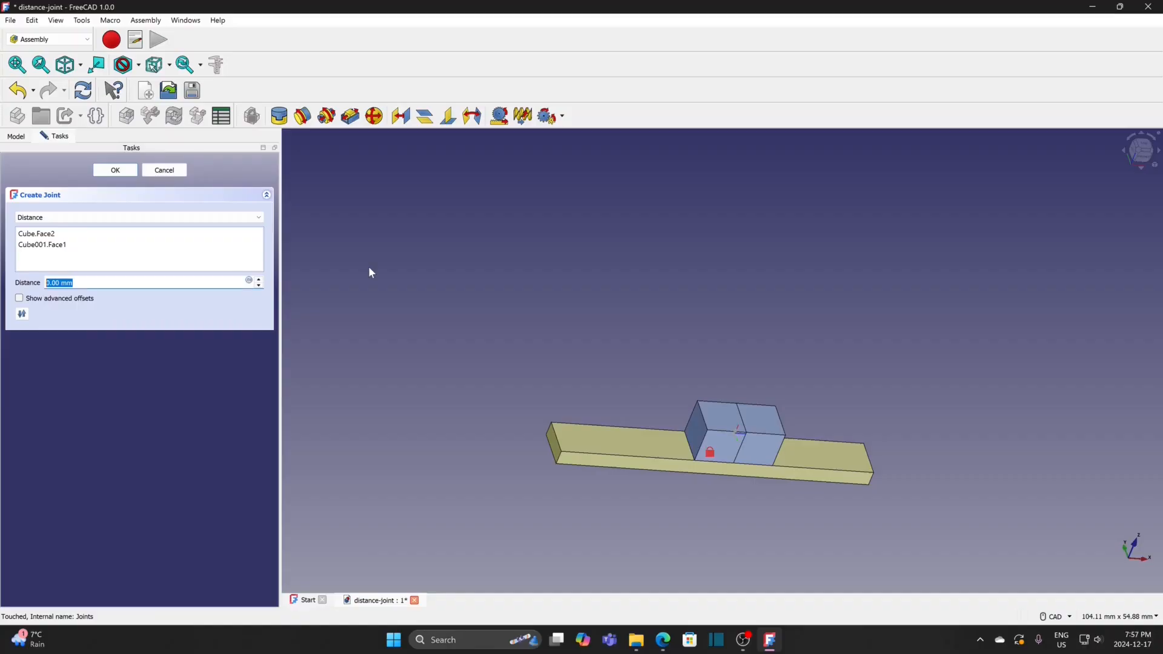
pyautogui.write('6')
pyautogui.click(115, 170)
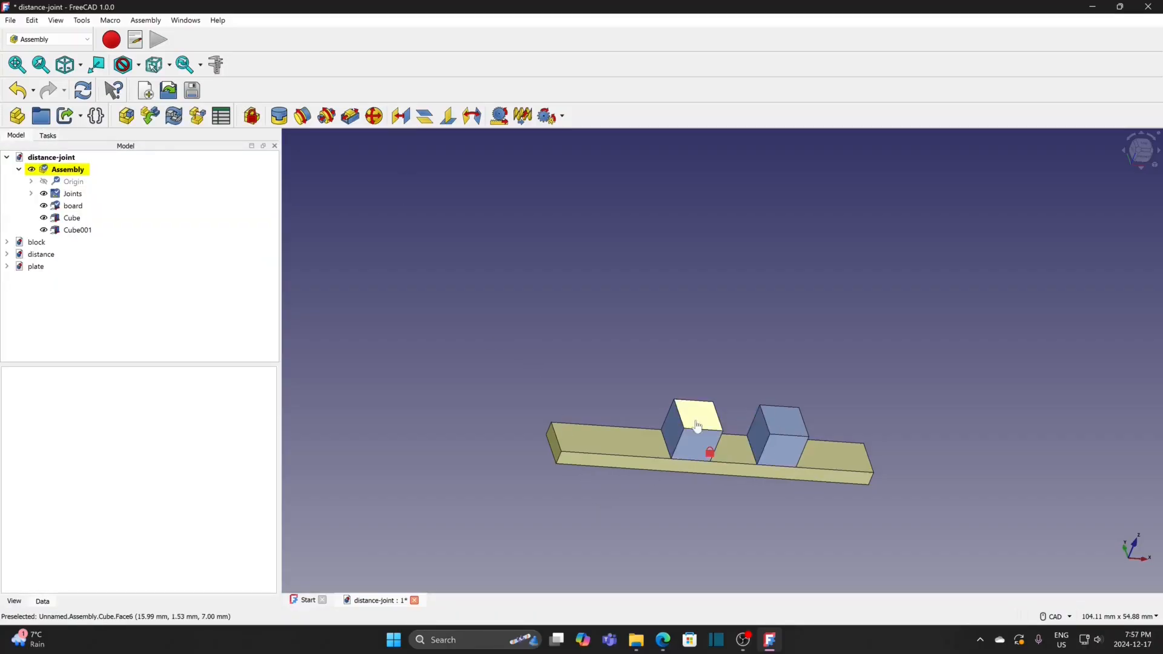
pyautogui.moveTo(697, 437); pyautogui.dragTo(670, 438)
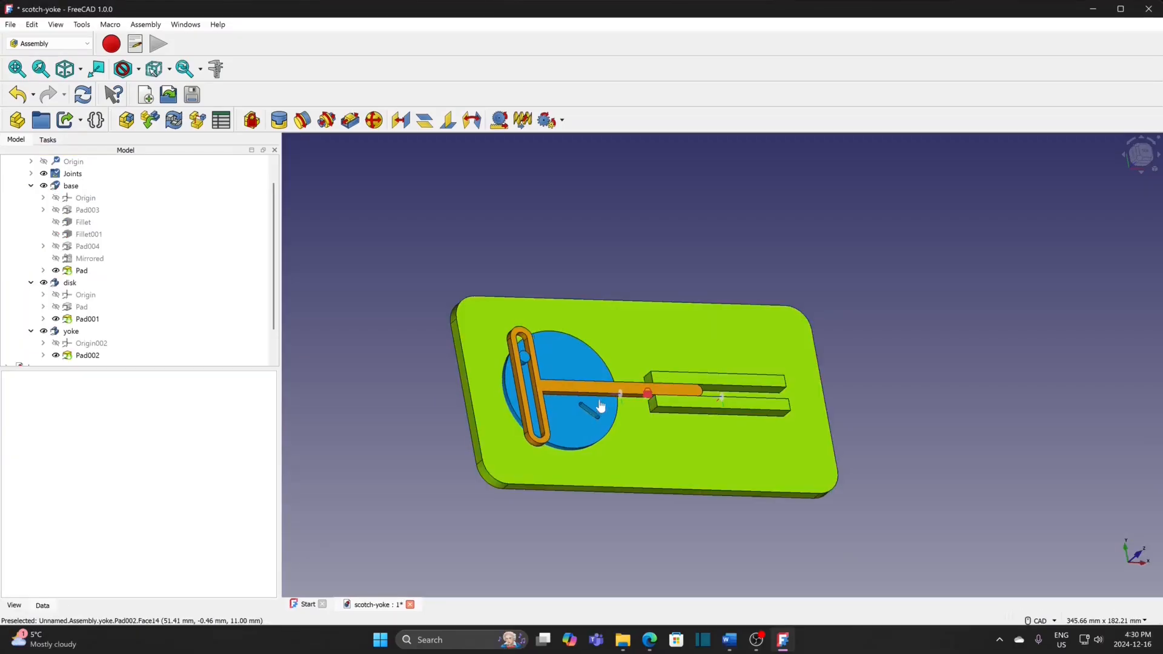
# Move the yoke along its guide to examine the motion of the scotch-yoke assembly.
pyautogui.moveTo(600, 406); pyautogui.dragTo(677, 404)
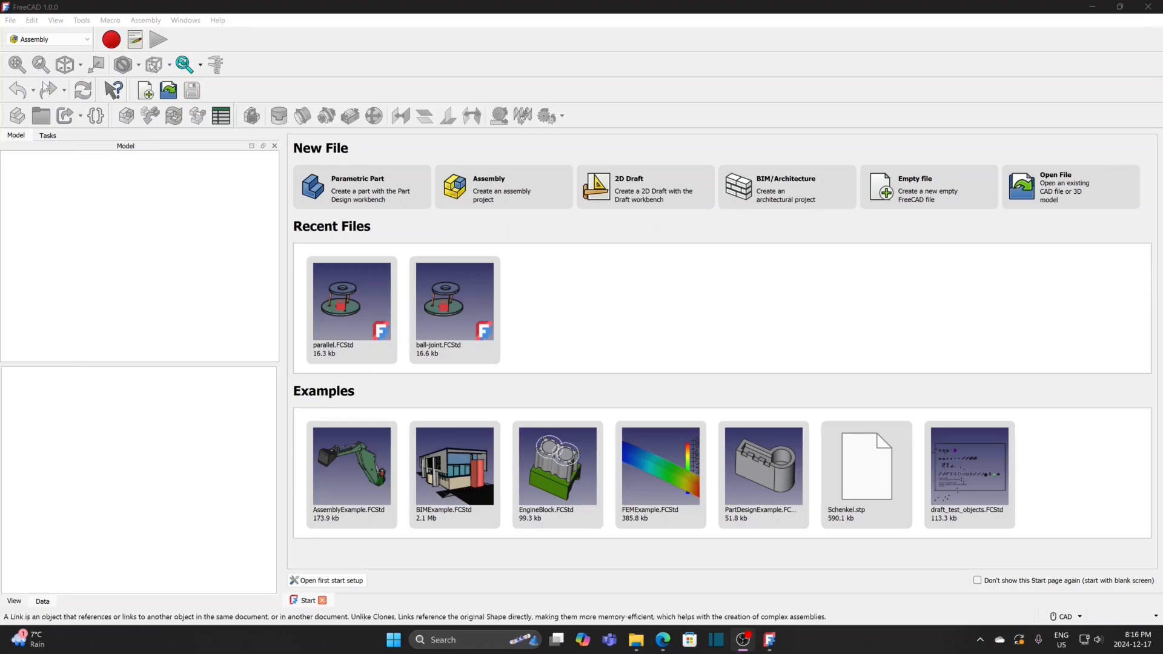
# Open the parallel file from the 10-parallel-angle folder and activate its Assembly for editing.
pyautogui.click(11, 20)
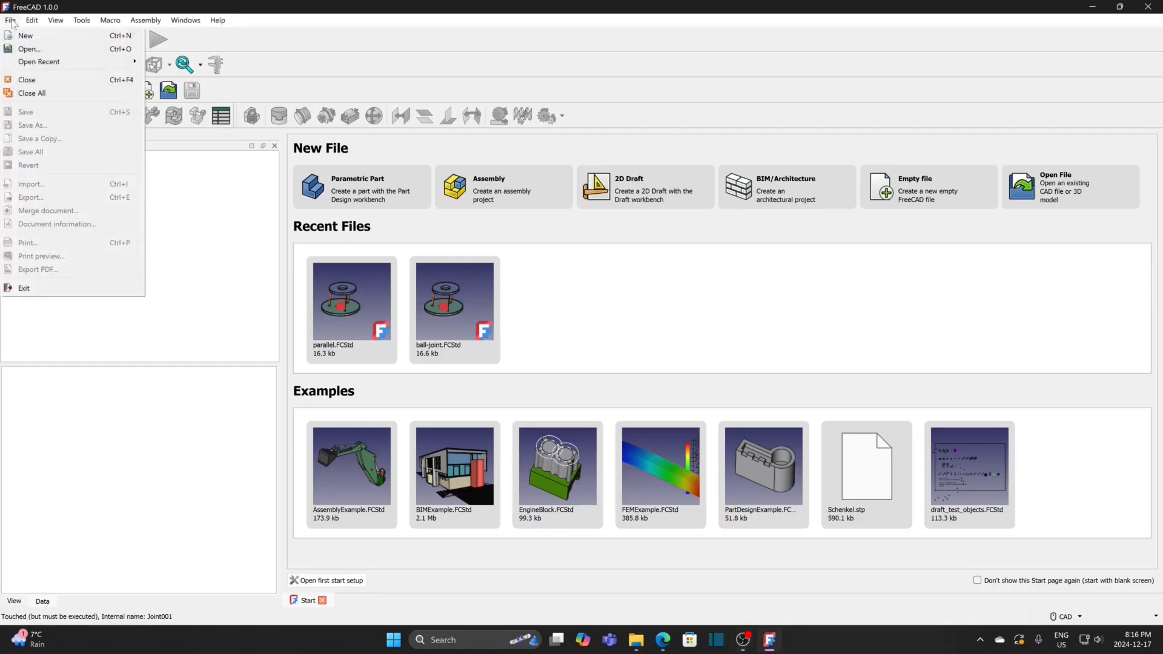
pyautogui.click(22, 51)
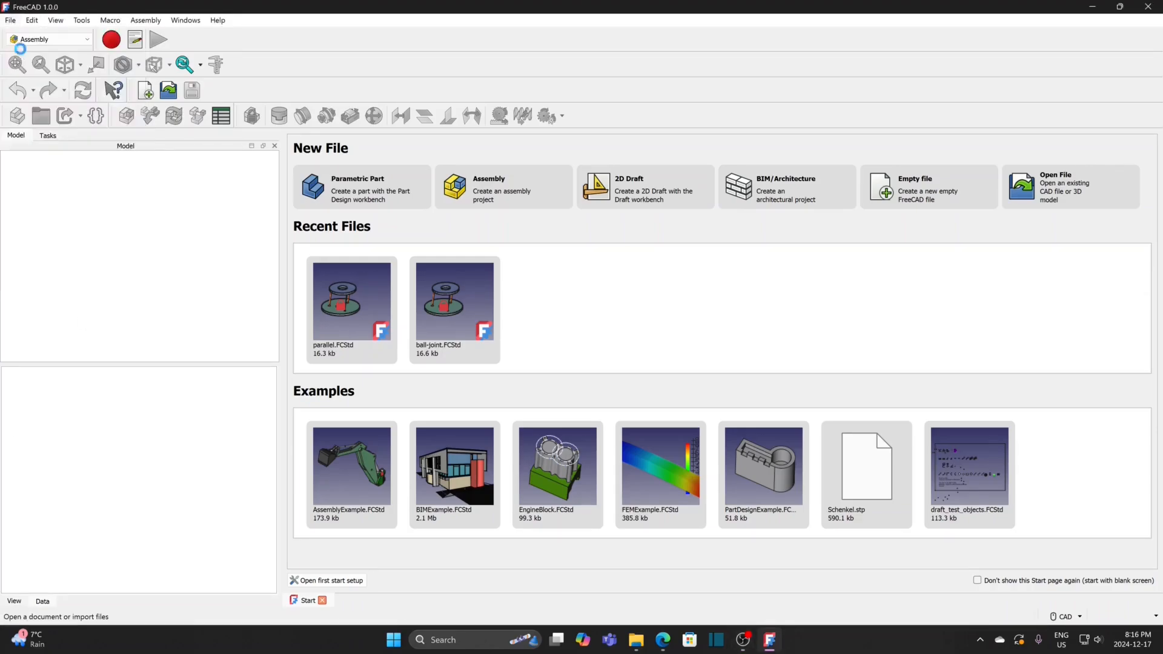
pyautogui.click(144, 144)
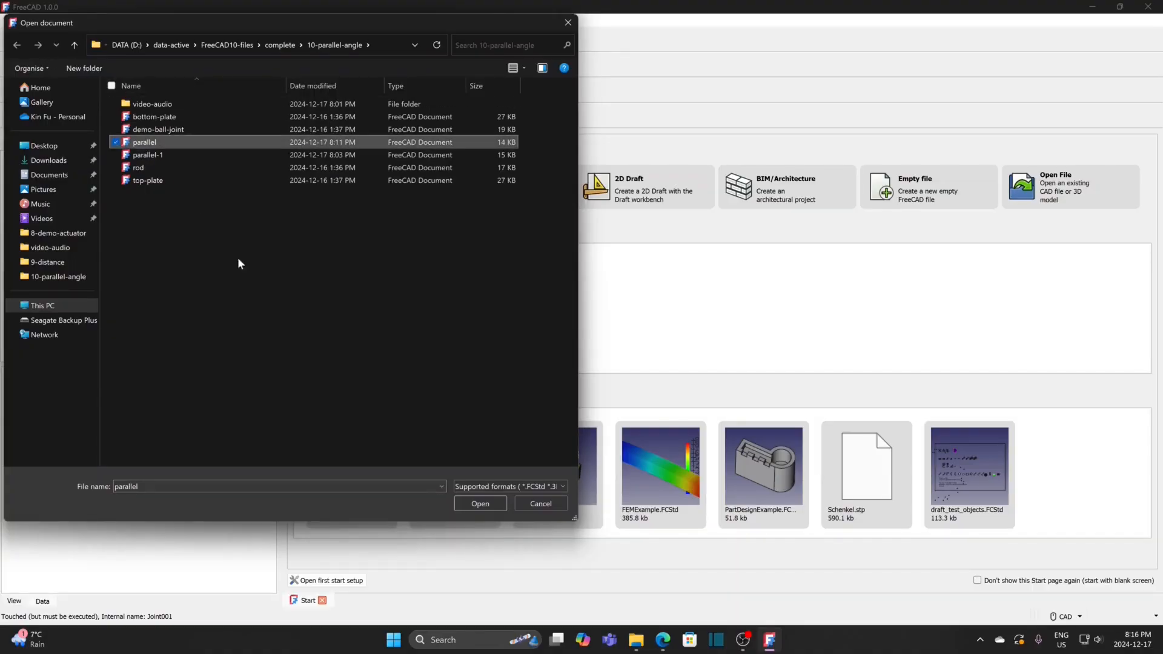
pyautogui.click(471, 504)
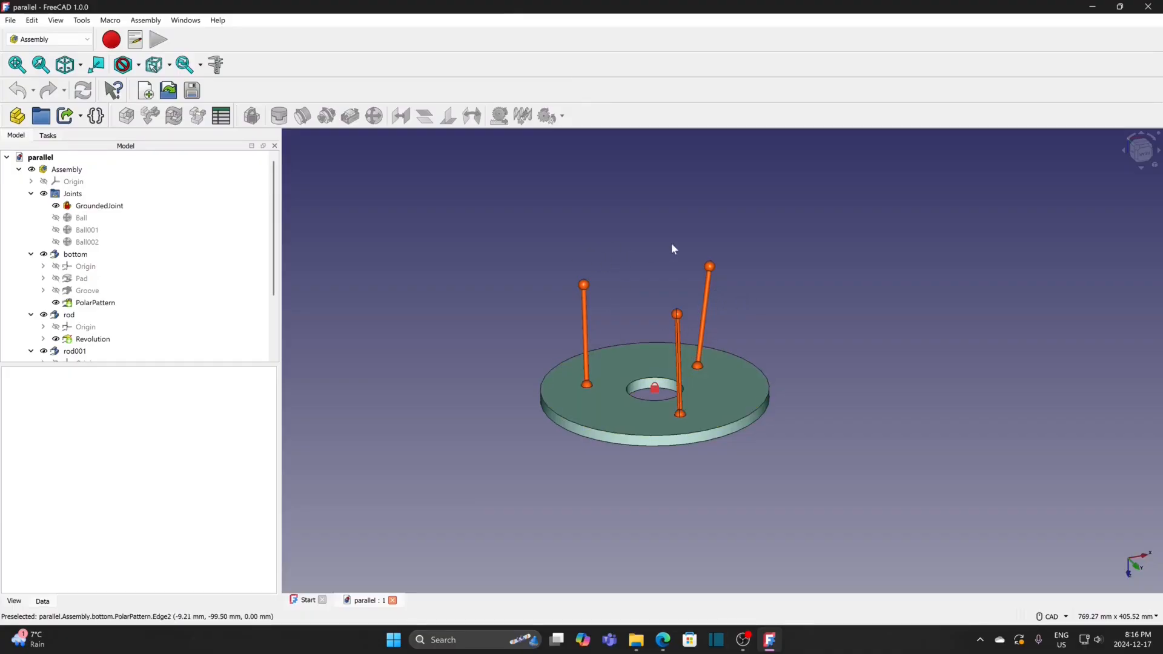
pyautogui.click(69, 171)
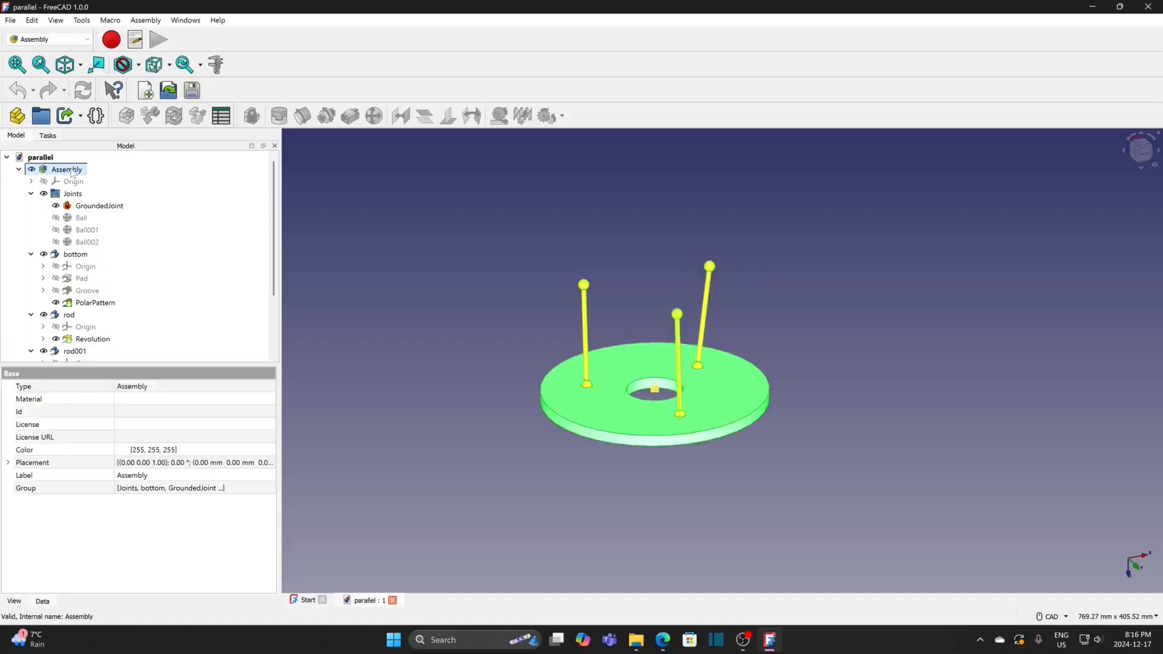
pyautogui.doubleClick(69, 171)
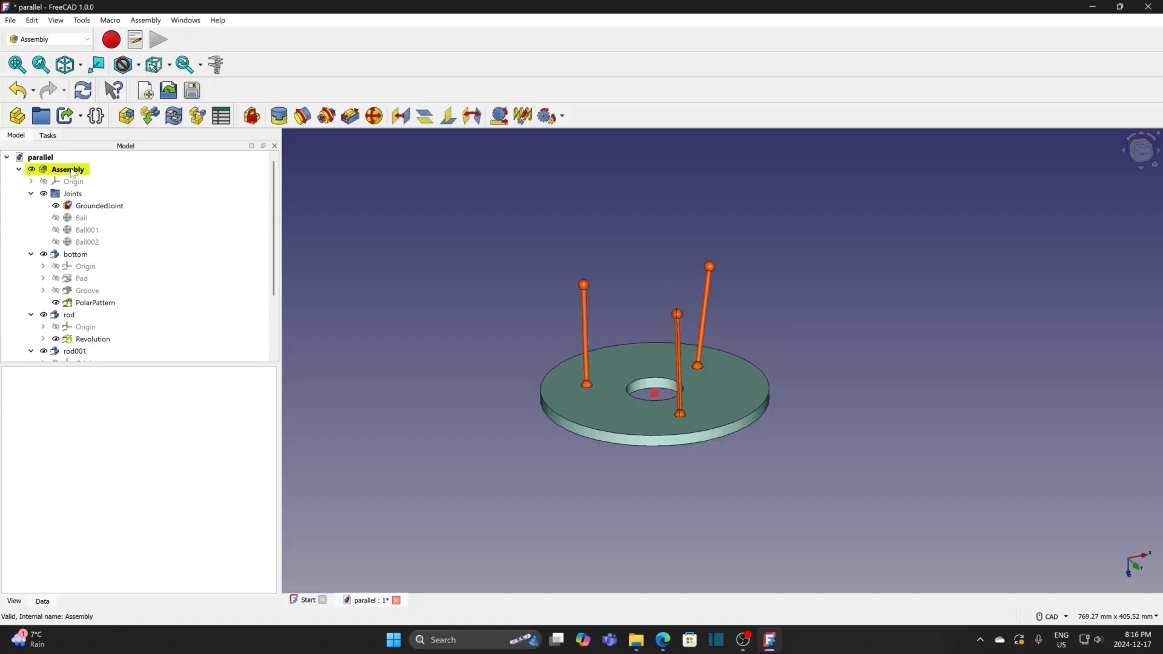
# Create a Parallel joint between the cylindrical faces of rod002 and rod001, and tilt rod002 to test it.
pyautogui.click(587, 332)
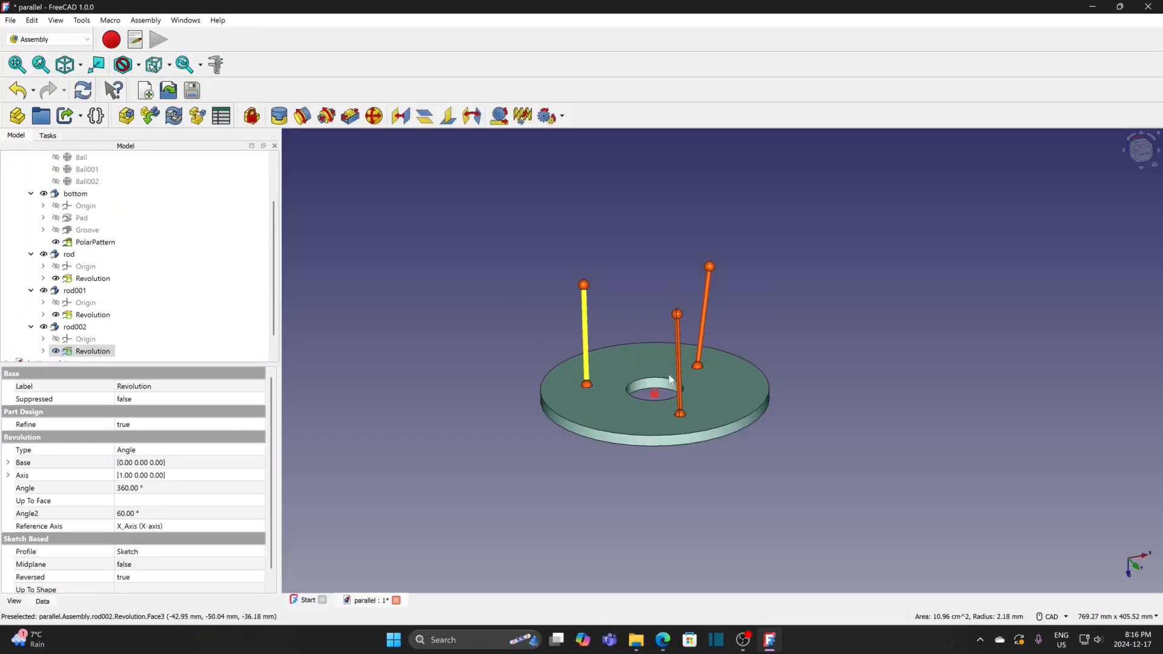
pyautogui.keyDown('ctrl'); pyautogui.click(679, 337); pyautogui.keyUp('ctrl')
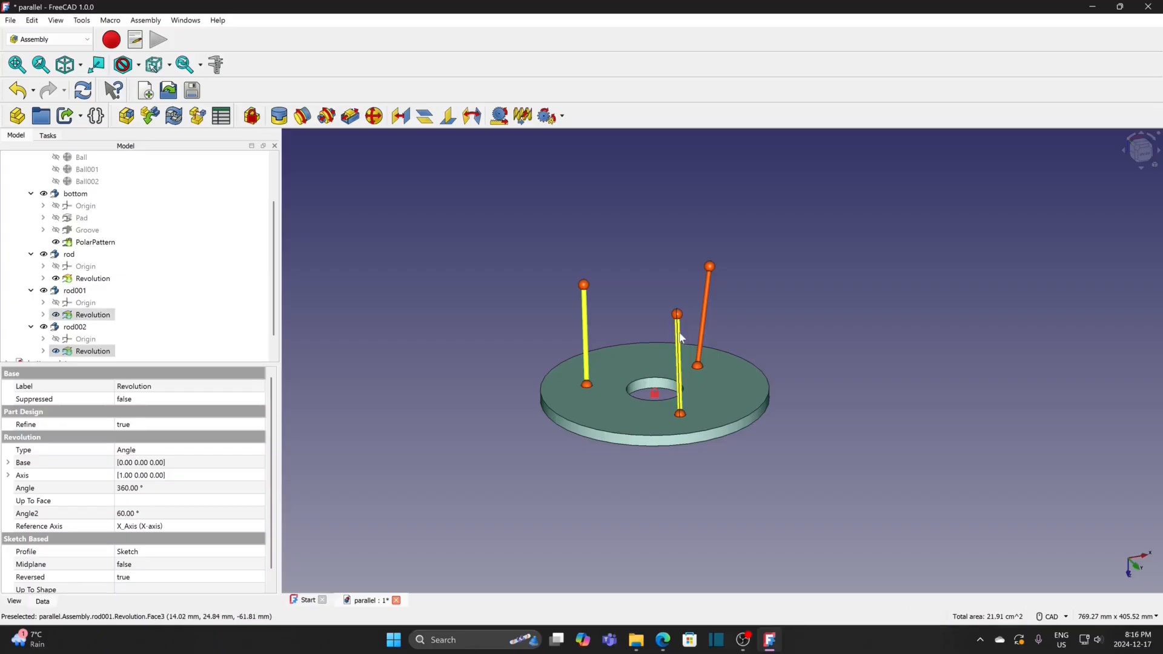
pyautogui.click(425, 118)
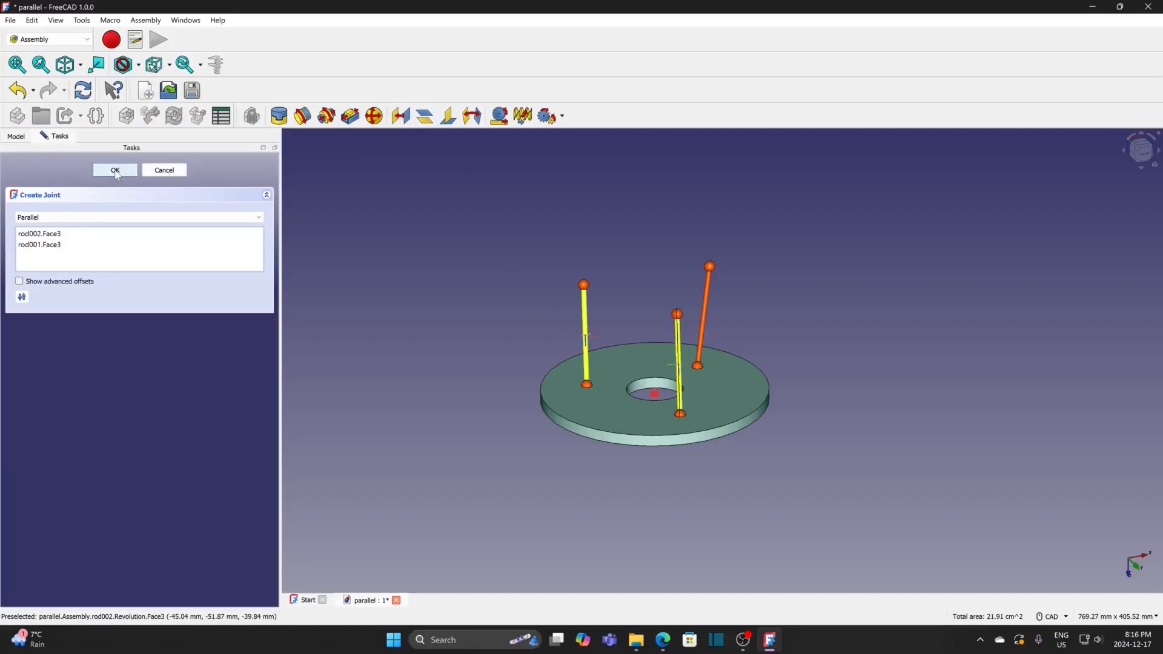
pyautogui.click(116, 172)
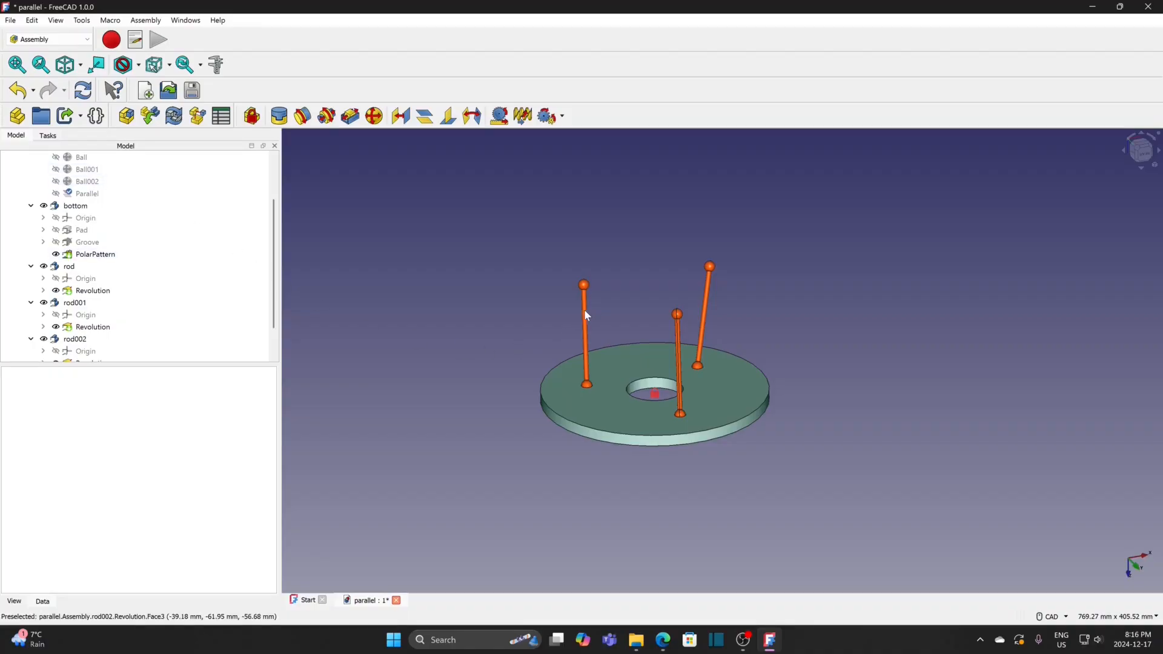
pyautogui.moveTo(584, 312); pyautogui.dragTo(587, 321)
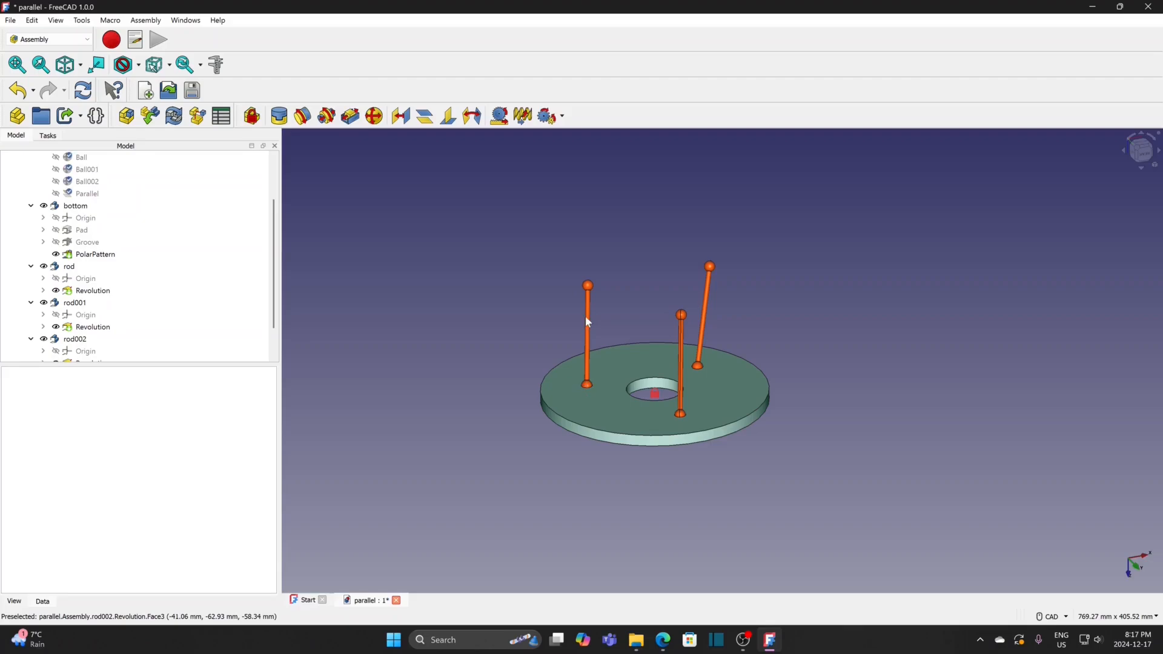
# Create an Angle joint of 20° between the cylindrical faces of rod001 and rod.
pyautogui.click(684, 336)
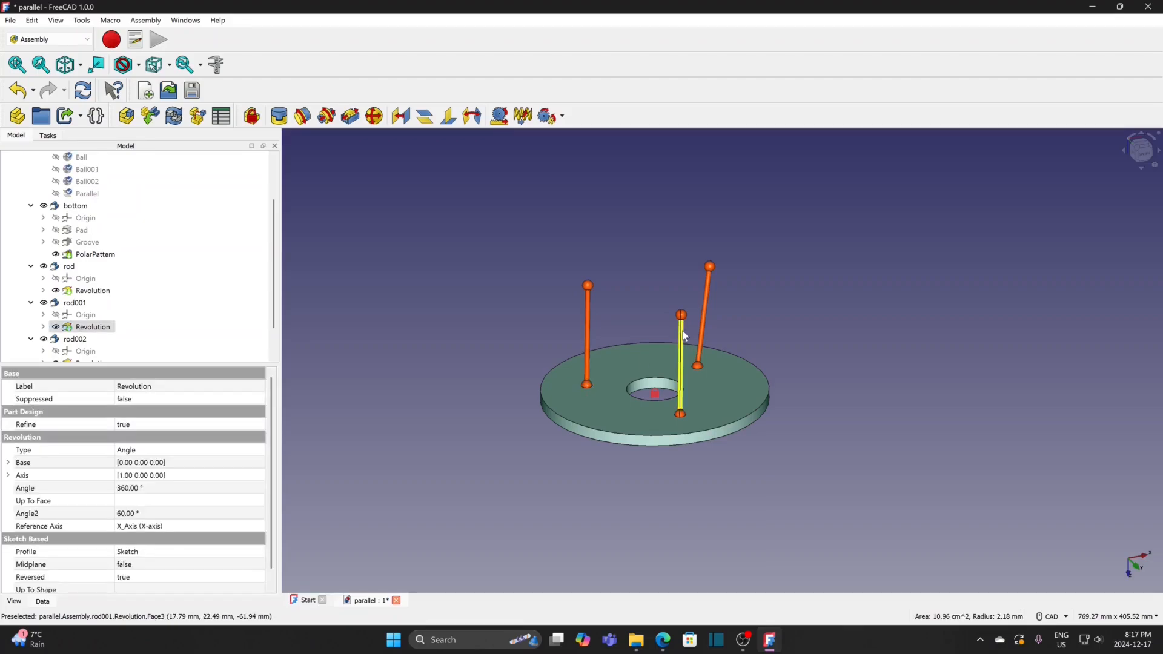
pyautogui.keyDown('ctrl'); pyautogui.click(707, 307); pyautogui.keyUp('ctrl')
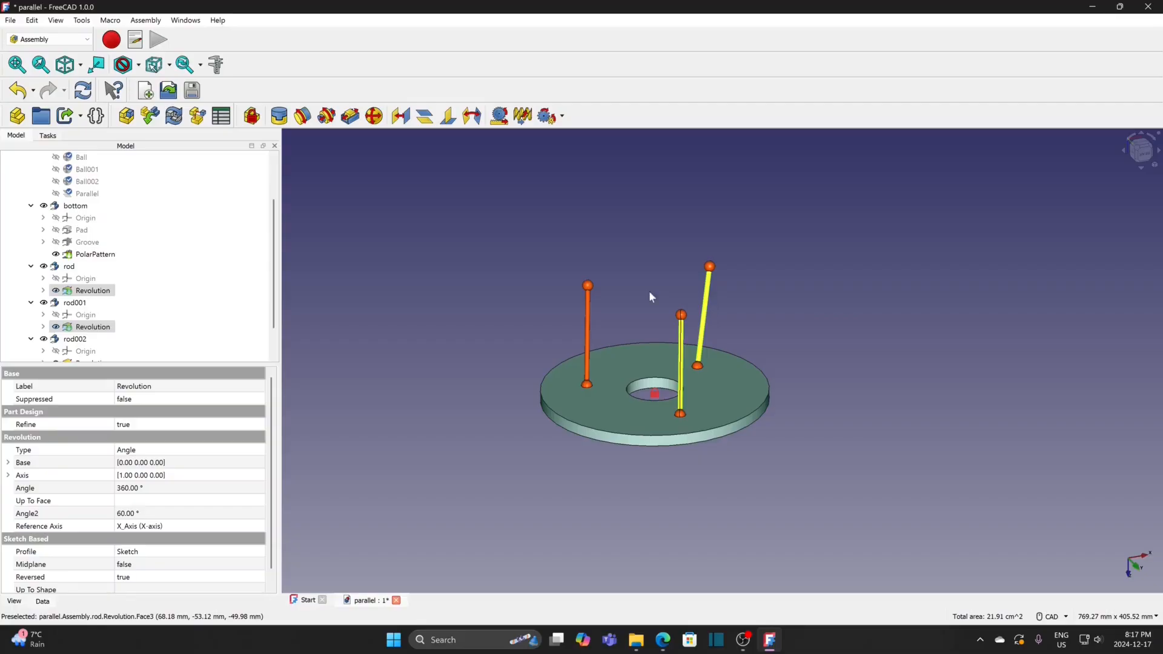
pyautogui.click(472, 116)
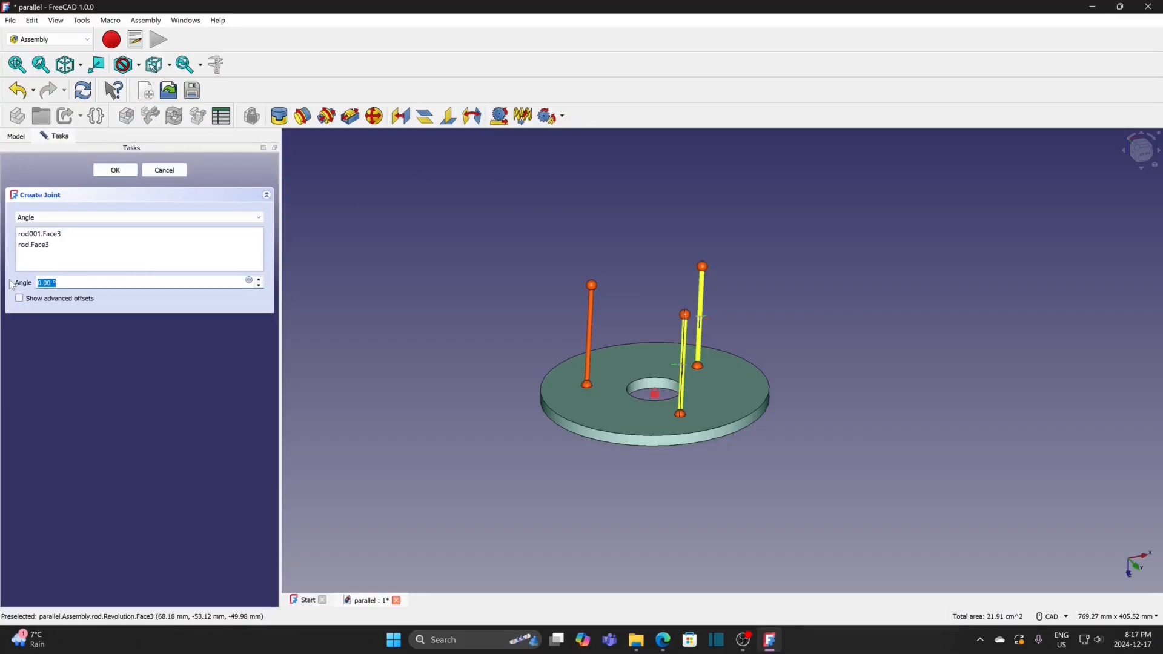
pyautogui.write('20')
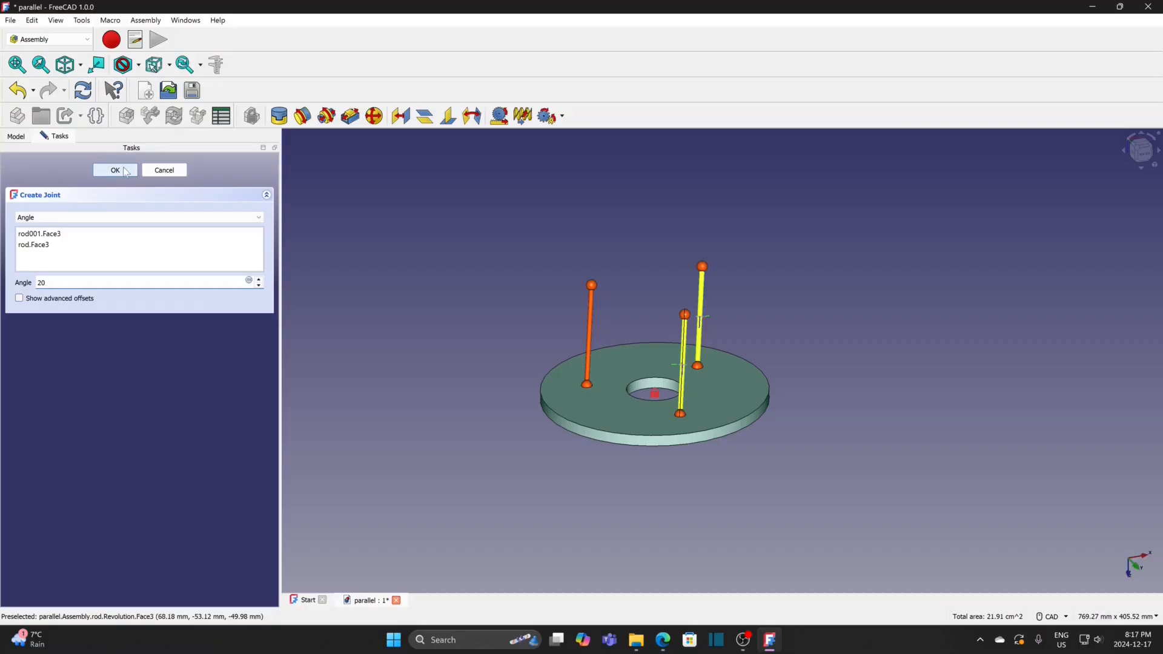
pyautogui.click(125, 171)
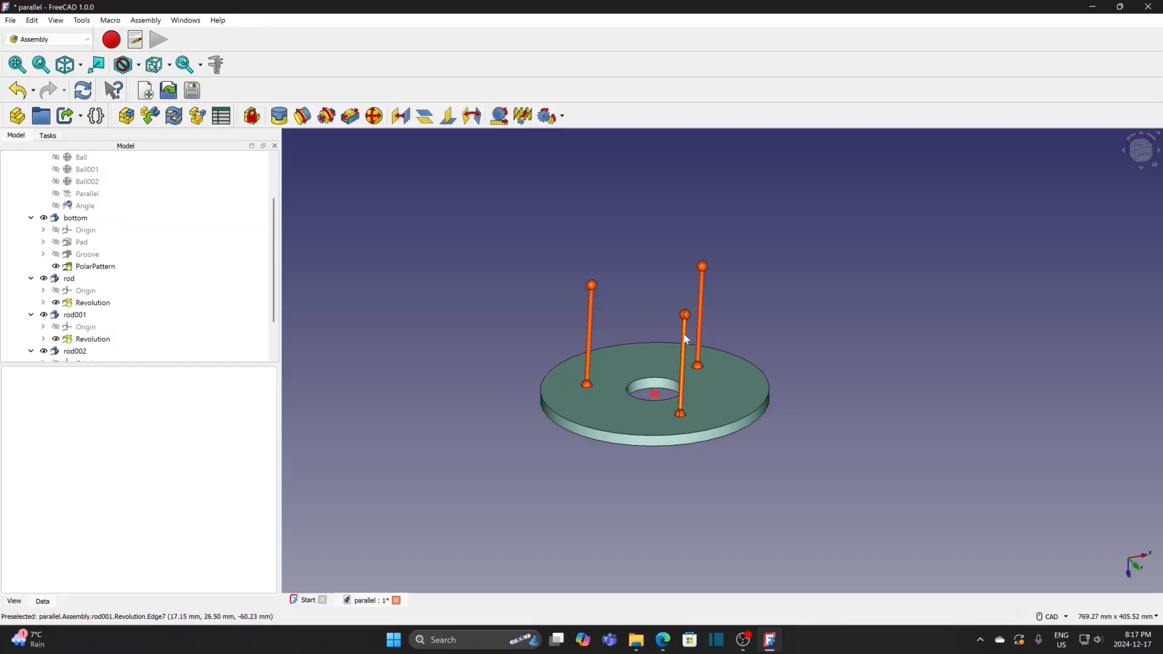
# Tilt each of the rods, from an oblique view and a straight side view, to examine how the Parallel and Angle joints link them.
pyautogui.moveTo(686, 340)
pyautogui.mouseDown()
pyautogui.moveTo(670, 346)
pyautogui.moveTo(680, 349)
pyautogui.mouseUp()
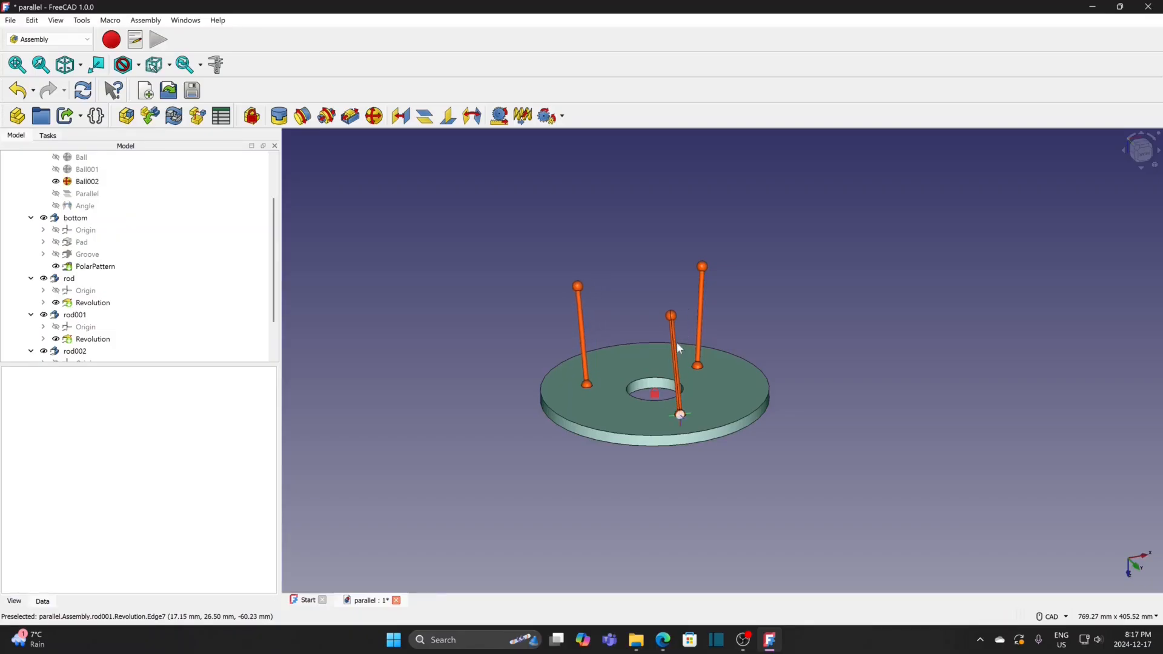
pyautogui.moveTo(703, 300); pyautogui.dragTo(704, 303)
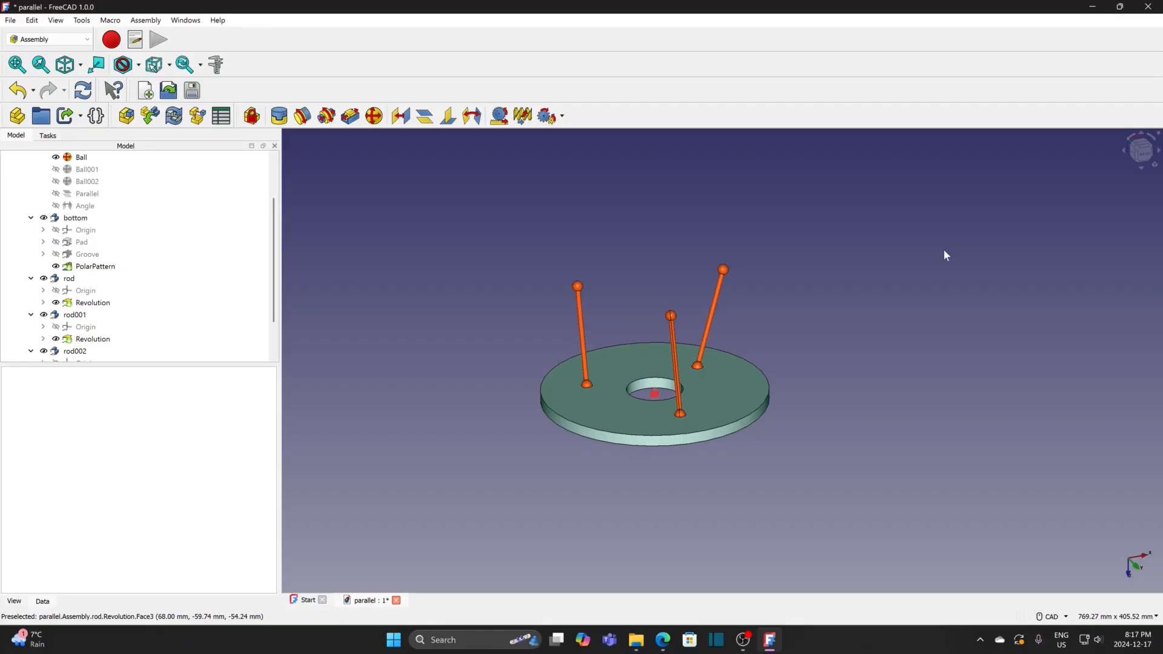
pyautogui.click(1144, 159)
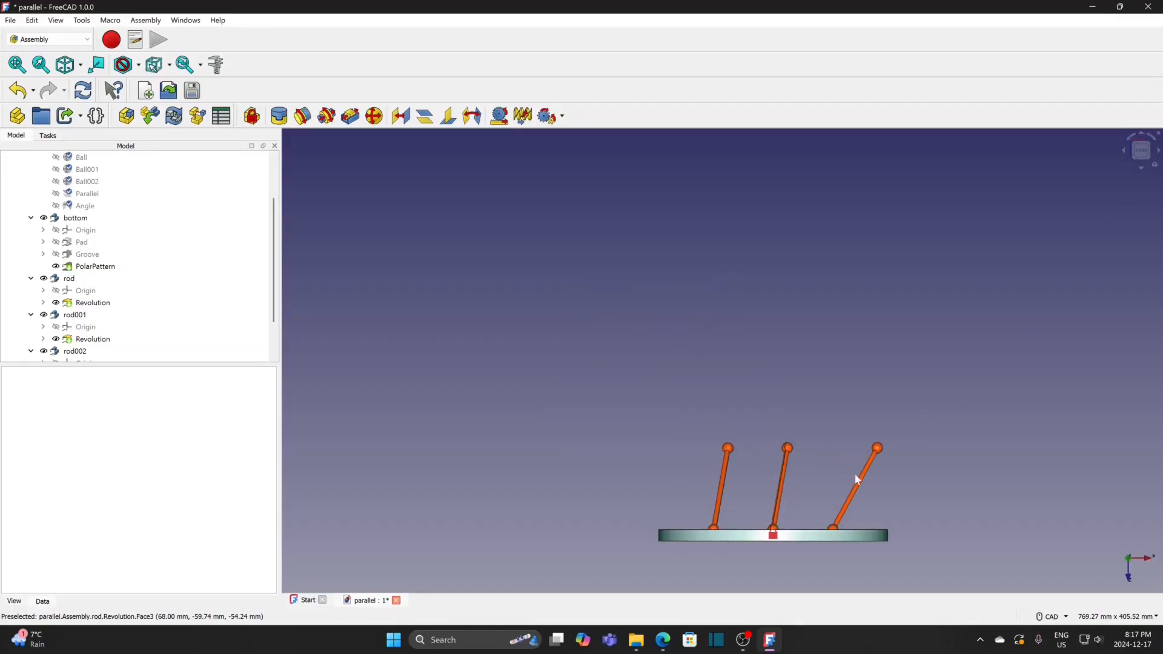
pyautogui.moveTo(866, 476); pyautogui.dragTo(809, 473)
pyautogui.moveTo(721, 471)
pyautogui.mouseDown()
pyautogui.moveTo(840, 471)
pyautogui.moveTo(750, 453)
pyautogui.moveTo(739, 463)
pyautogui.moveTo(784, 461)
pyautogui.mouseUp()
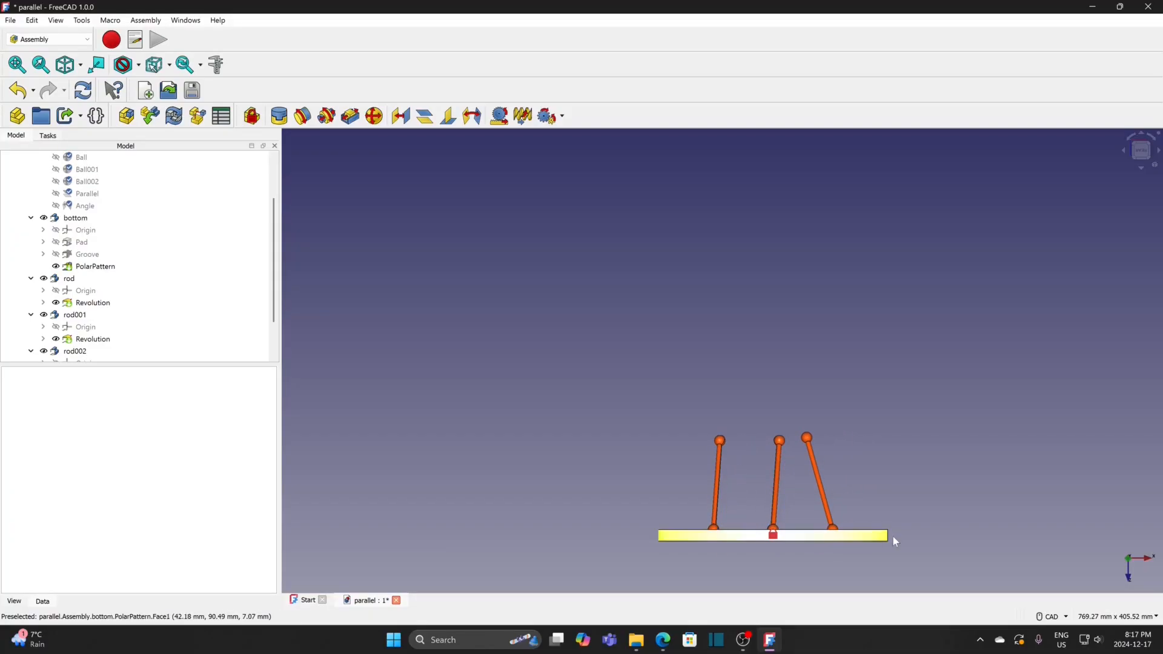
pyautogui.moveTo(892, 535); pyautogui.dragTo(826, 394, button='middle')
pyautogui.scroll(2, 828, 389)
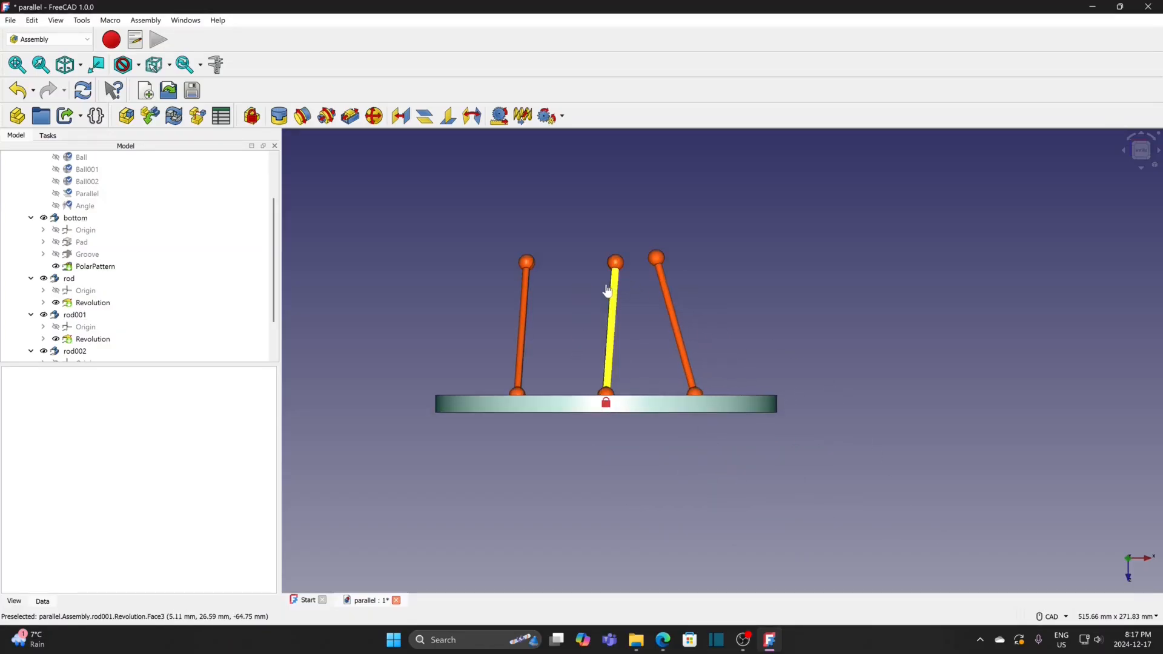
pyautogui.moveTo(607, 293); pyautogui.dragTo(684, 295)
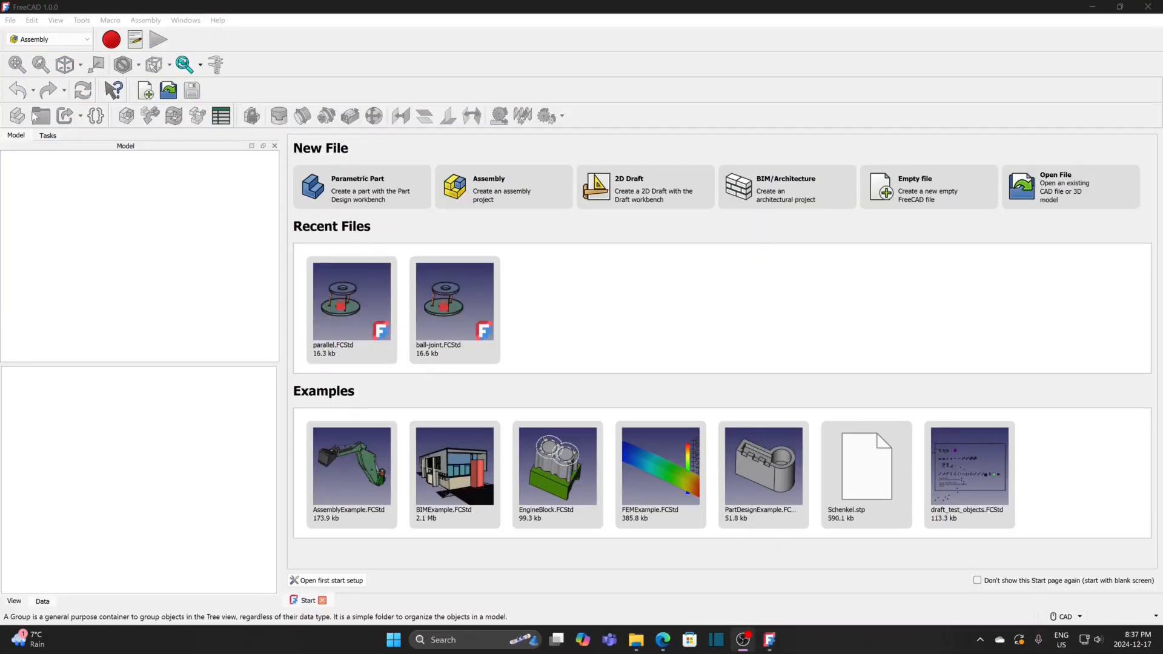
# Create a new document and save it as angle in the 10-parallel-angle folder, replacing the existing file.
pyautogui.click(10, 20)
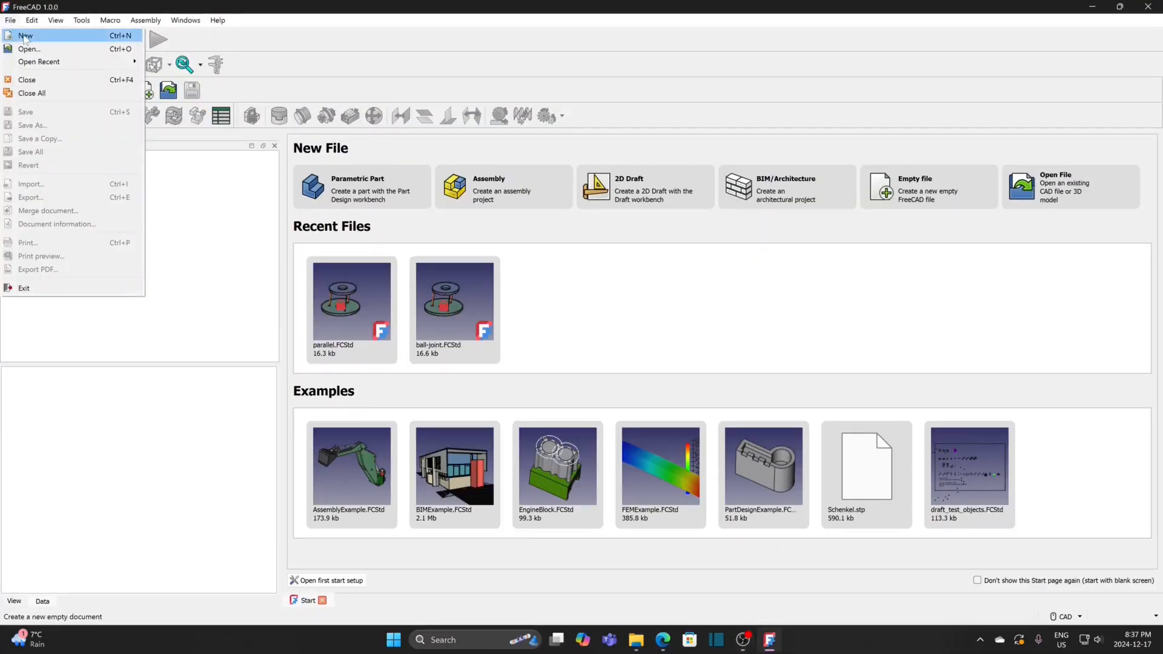
pyautogui.click(18, 35)
pyautogui.click(10, 22)
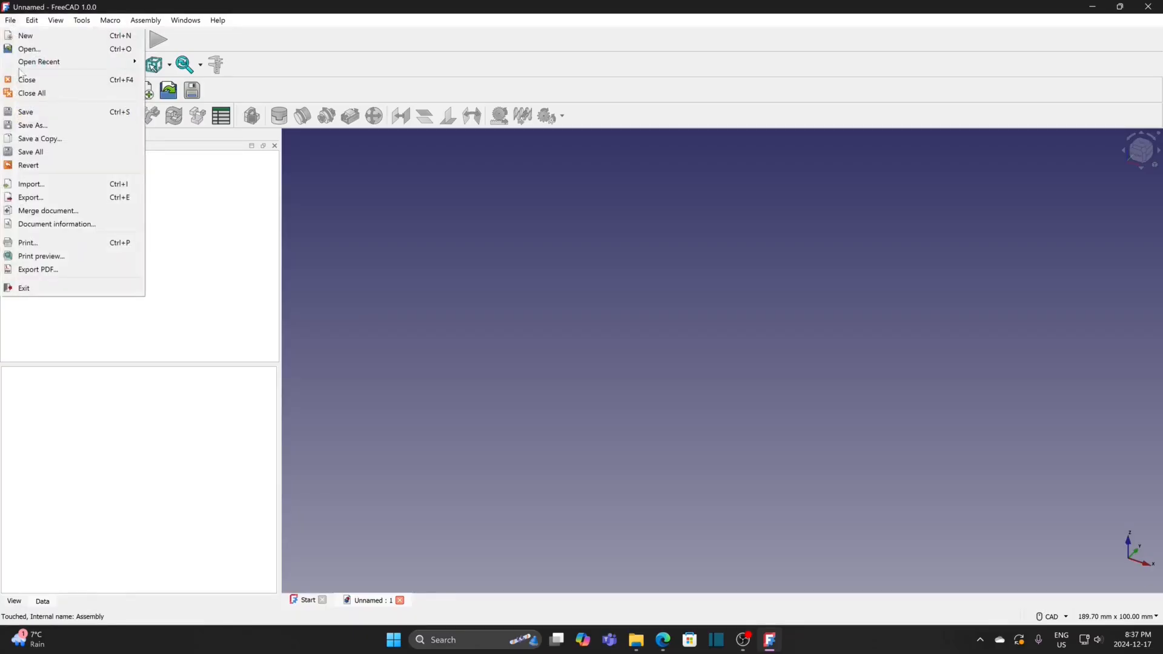
pyautogui.click(36, 126)
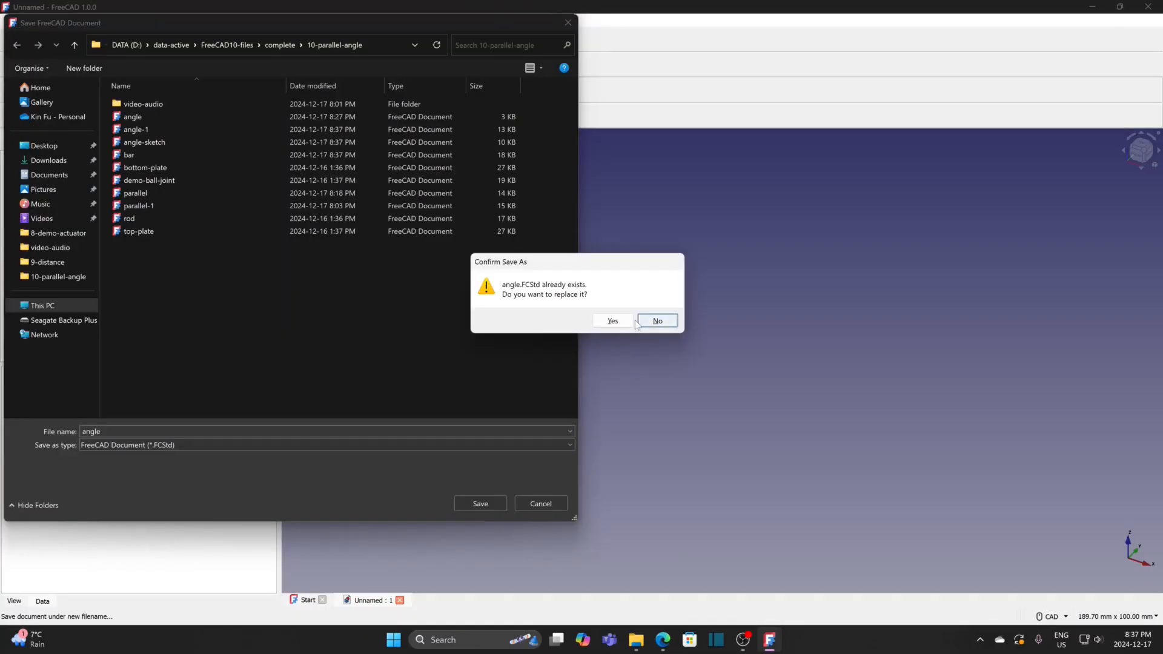
pyautogui.click(613, 320)
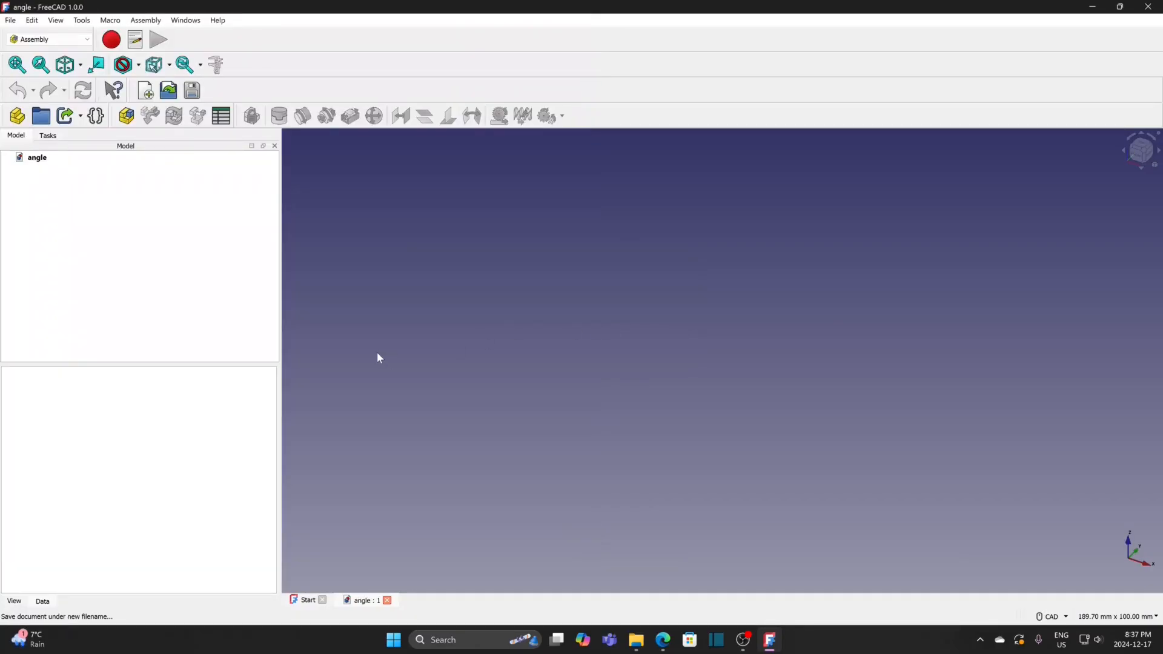
# Create an assembly in the angle document and open the angle-sketch and bar files as sources for inserting components.
pyautogui.click(36, 159)
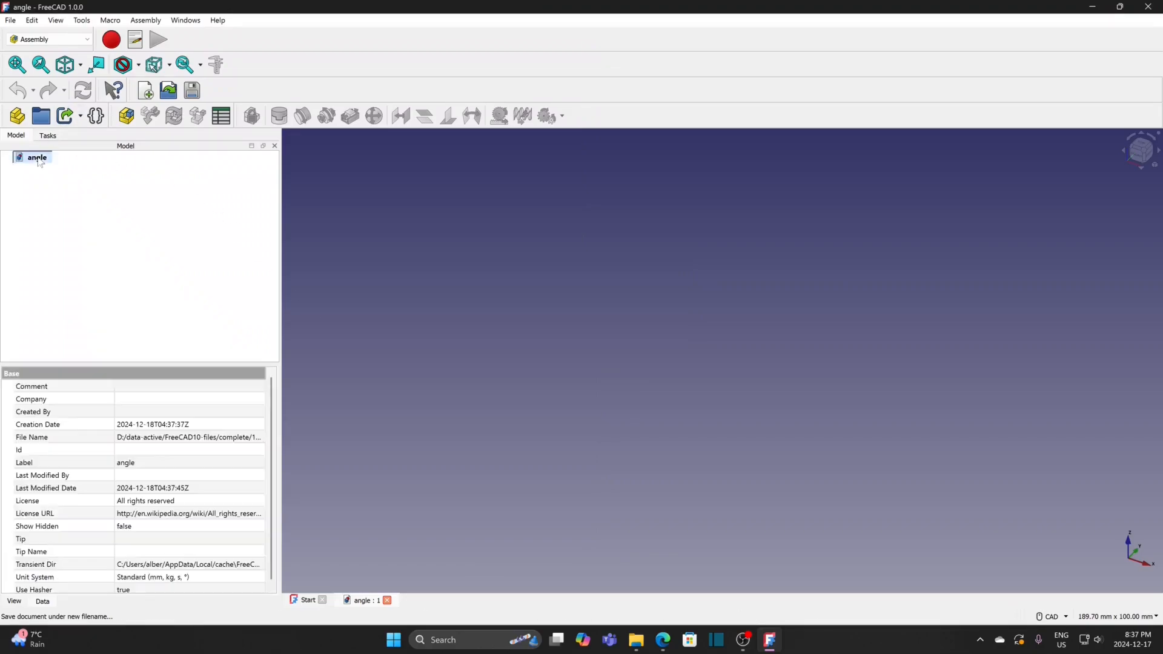
pyautogui.click(125, 117)
pyautogui.click(152, 116)
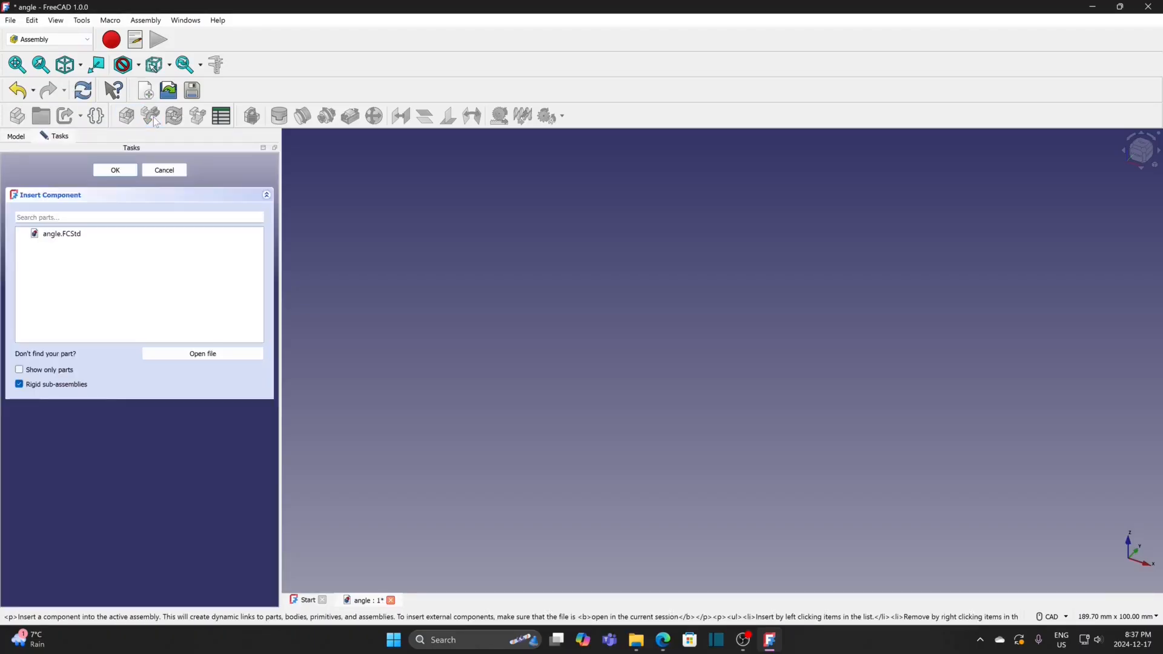
pyautogui.click(183, 354)
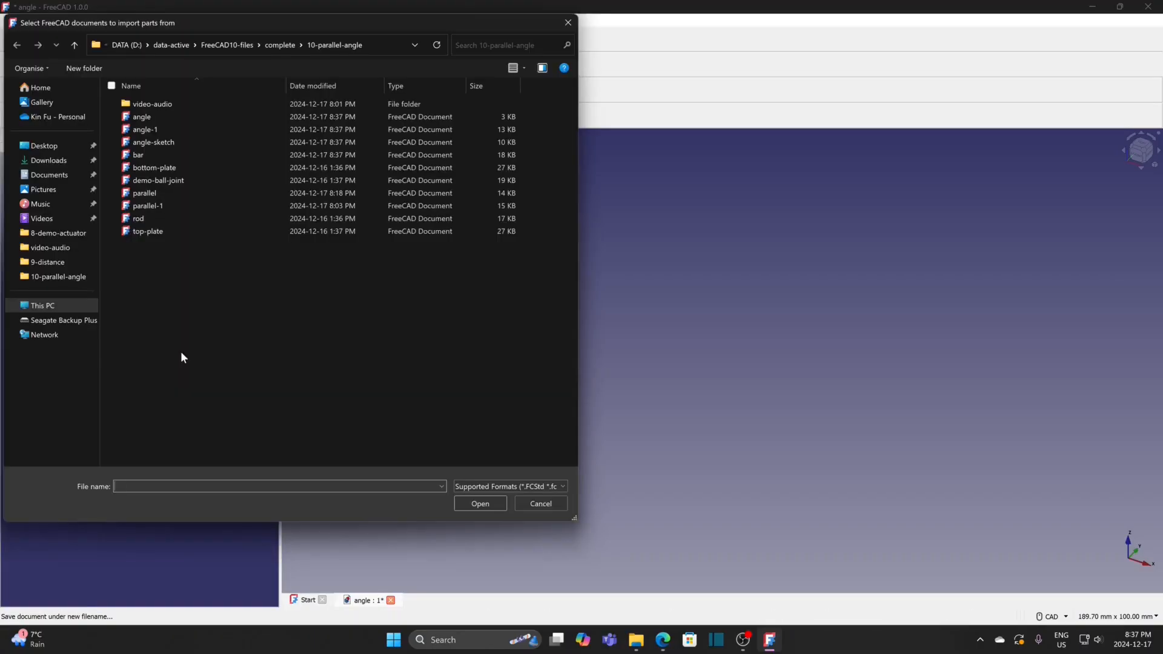
pyautogui.click(177, 144)
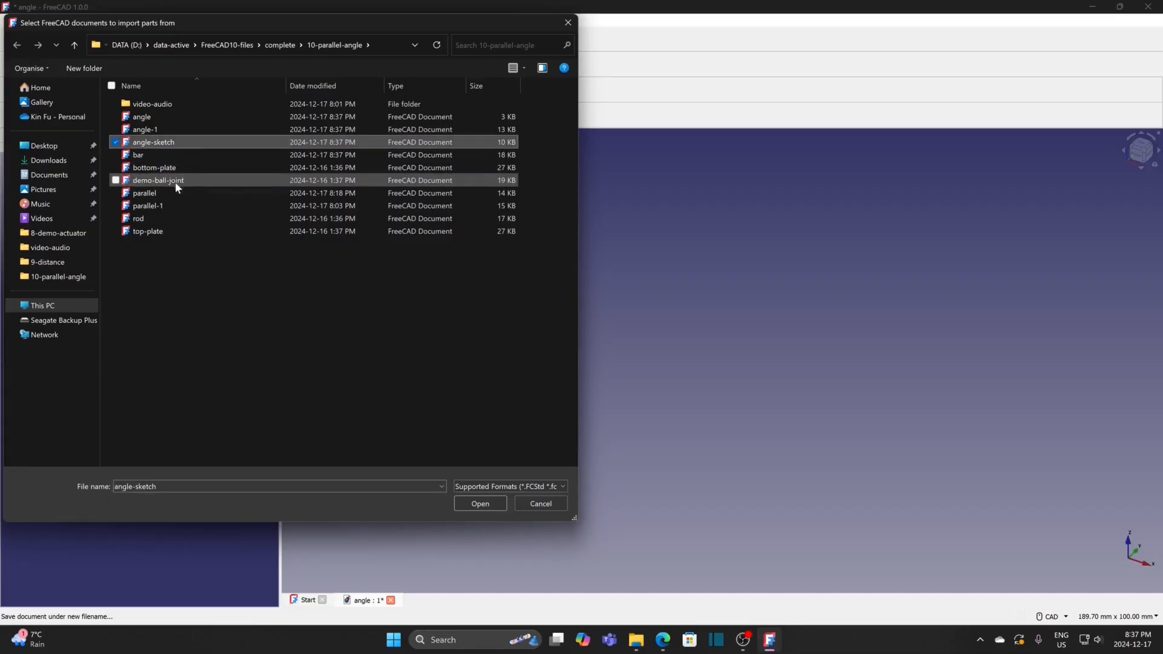
pyautogui.keyDown('ctrl'); pyautogui.click(152, 156); pyautogui.keyUp('ctrl')
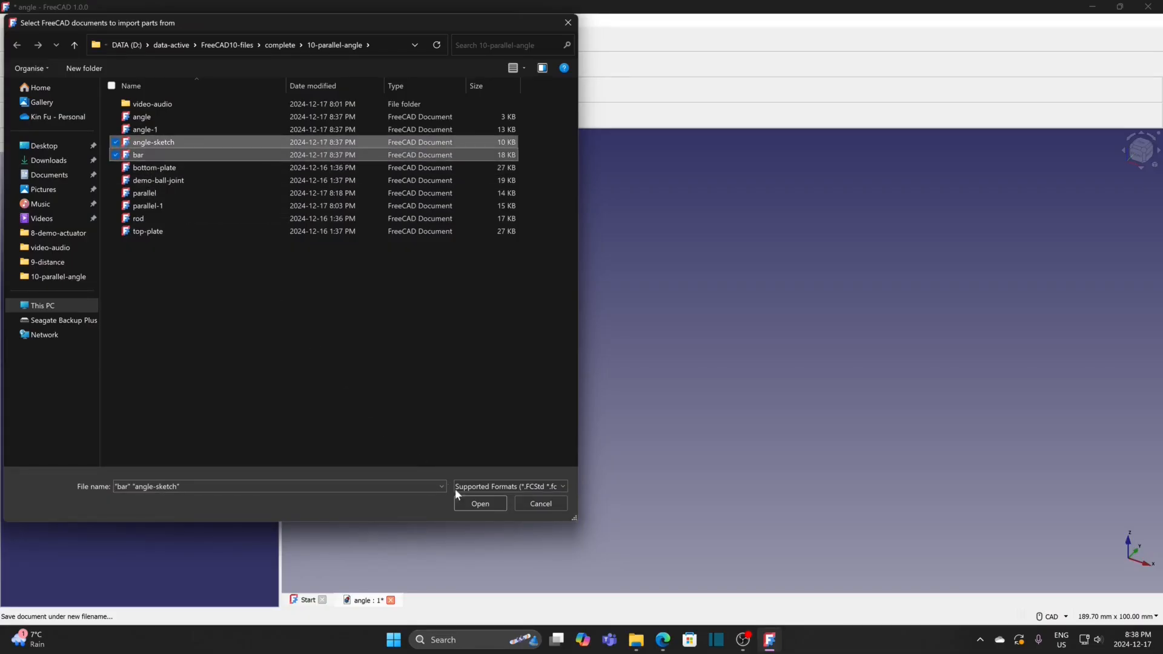
pyautogui.click(467, 502)
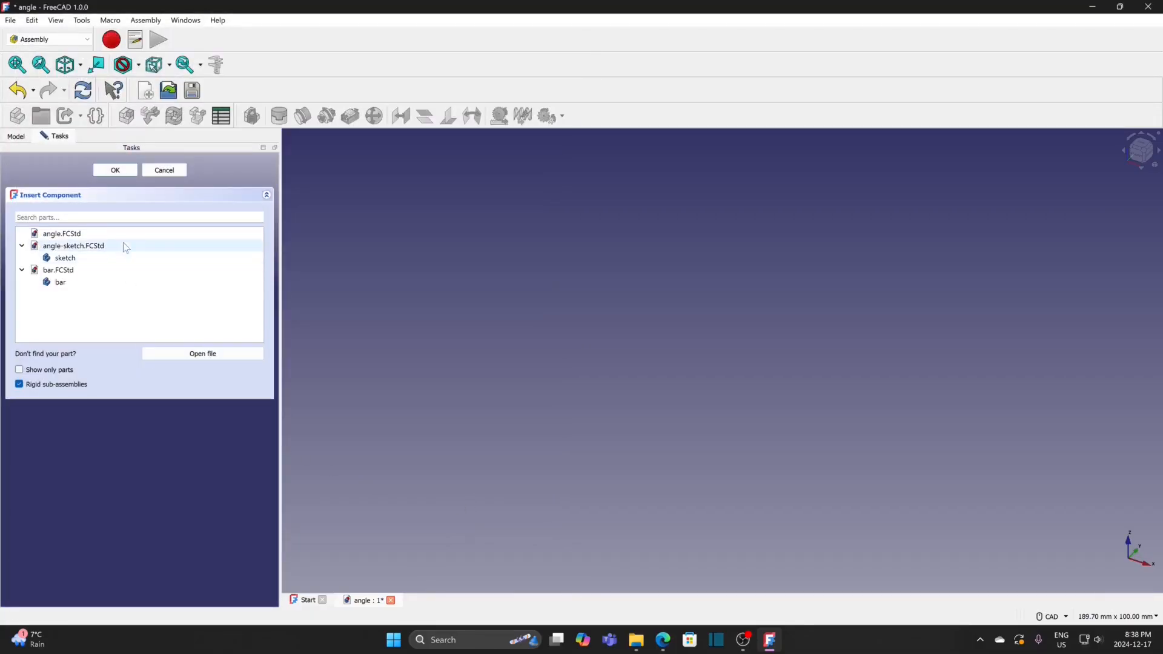
# Insert the sketch component as the grounded part, plus two copies of the bar, into the assembly.
pyautogui.click(65, 258)
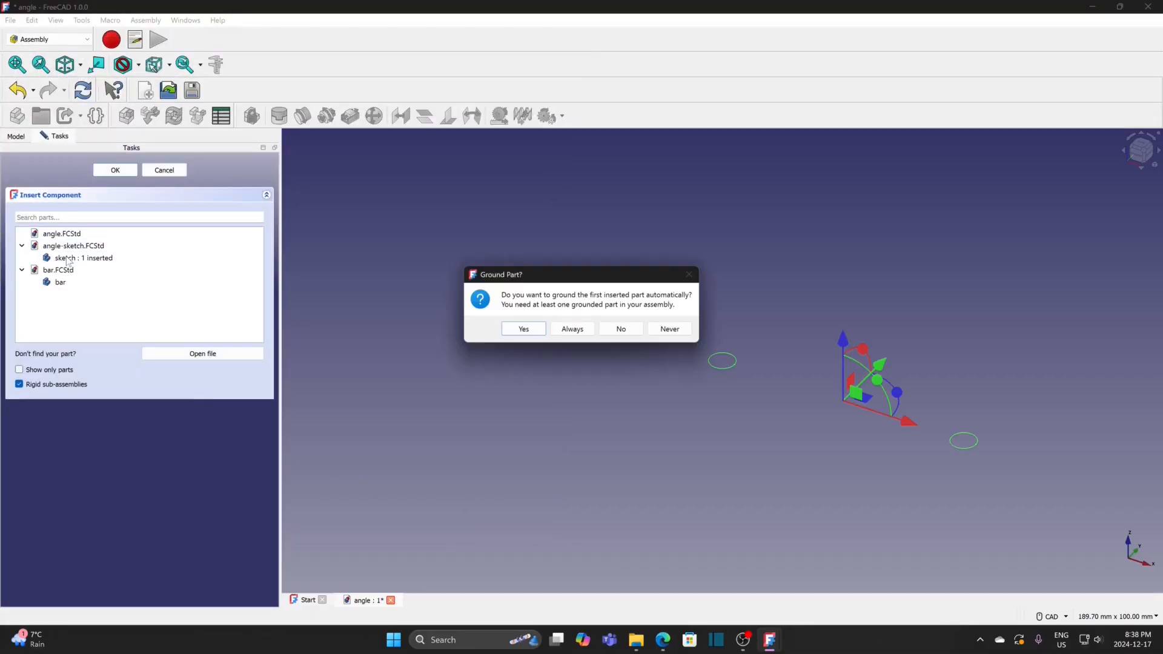
pyautogui.click(525, 330)
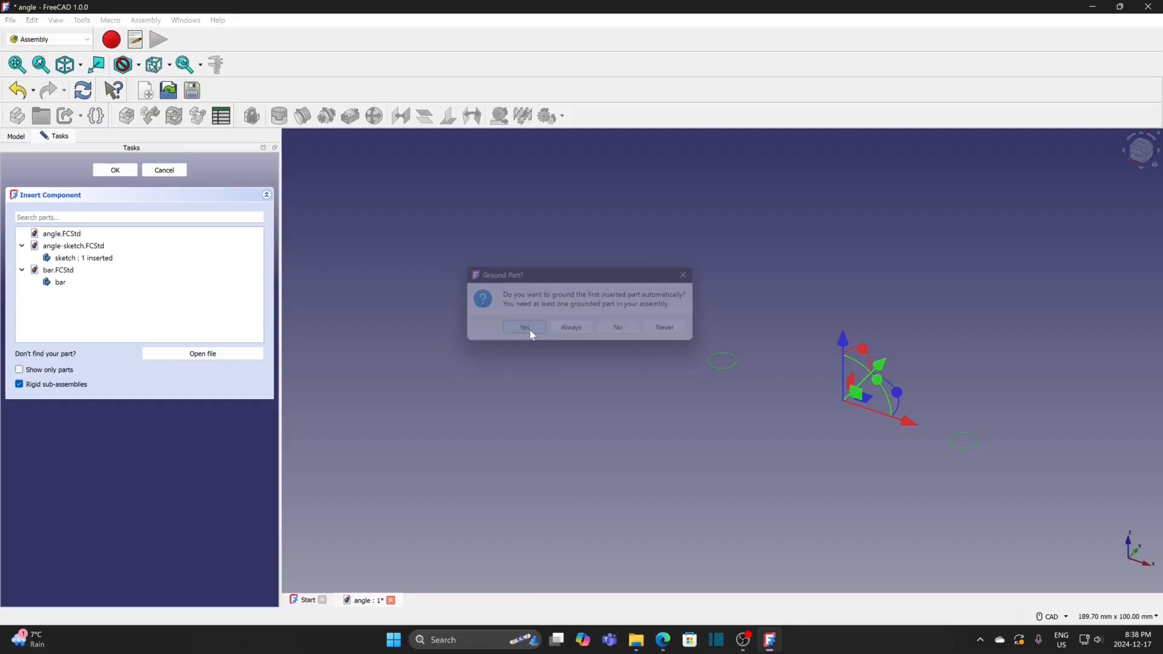
pyautogui.click(70, 285)
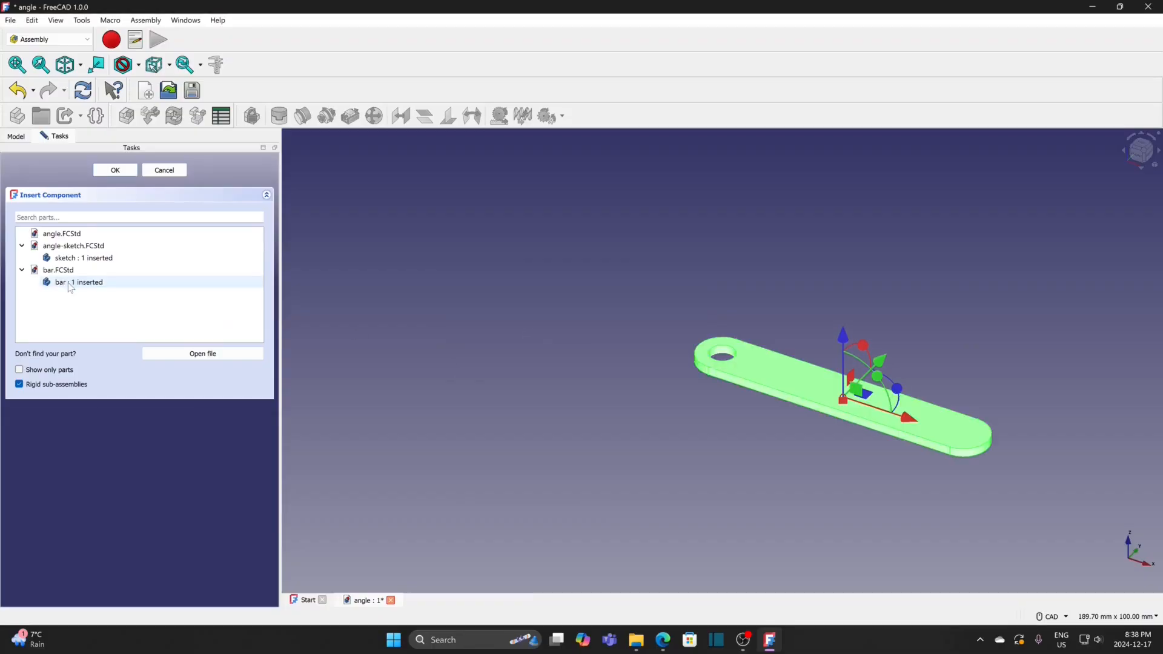
pyautogui.click(70, 284)
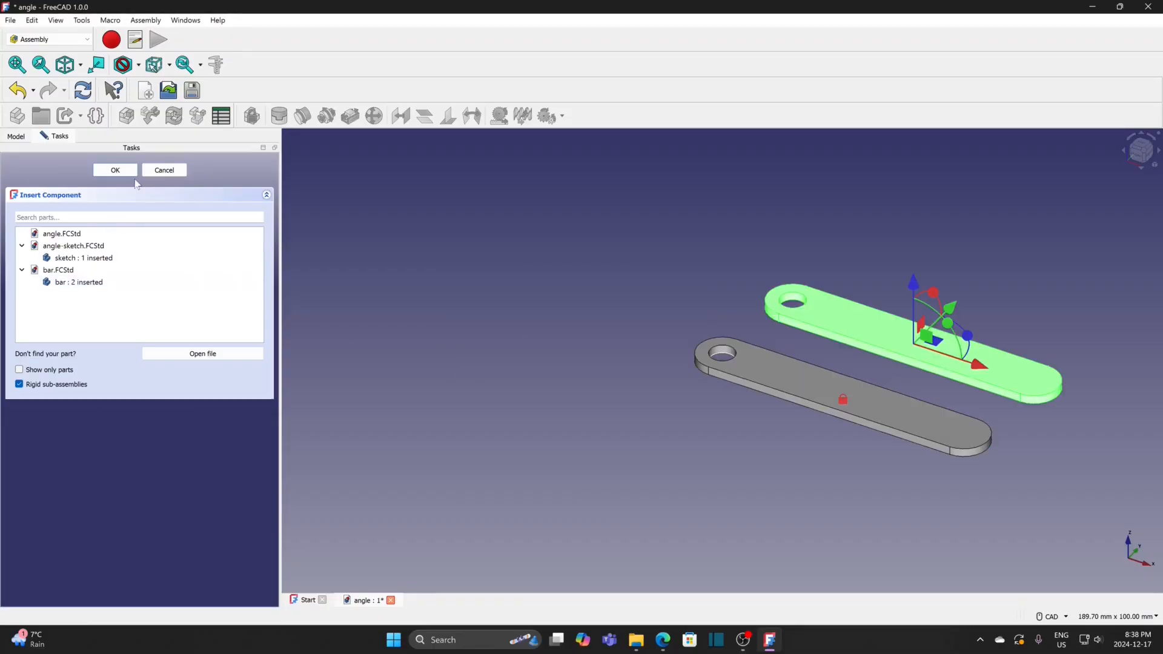
pyautogui.click(115, 170)
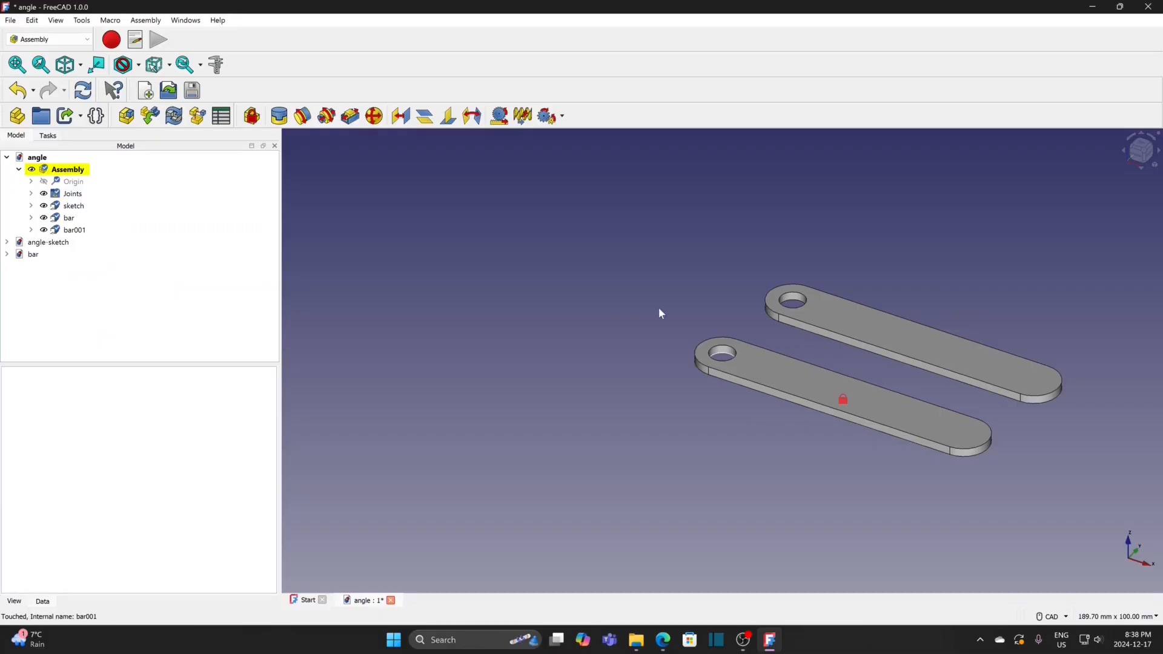
# Move both bars away from the grounded sketch so its two circles are uncovered.
pyautogui.moveTo(649, 286); pyautogui.dragTo(477, 323, button='middle')
pyautogui.moveTo(721, 372); pyautogui.dragTo(813, 268)
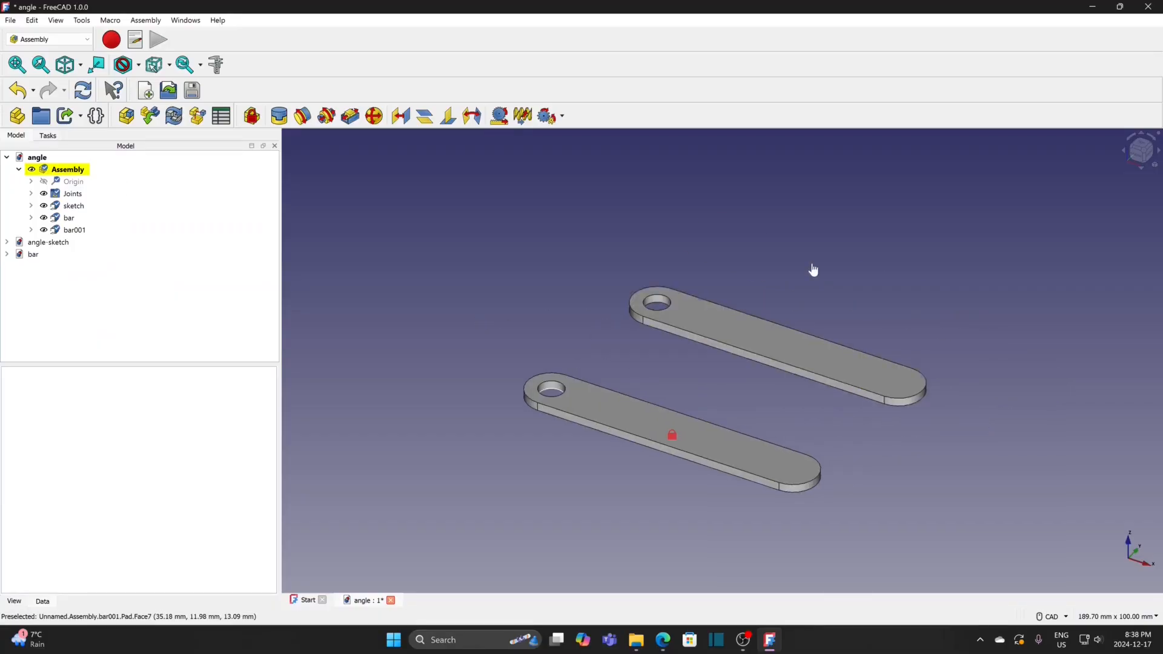
pyautogui.moveTo(689, 437); pyautogui.dragTo(853, 382)
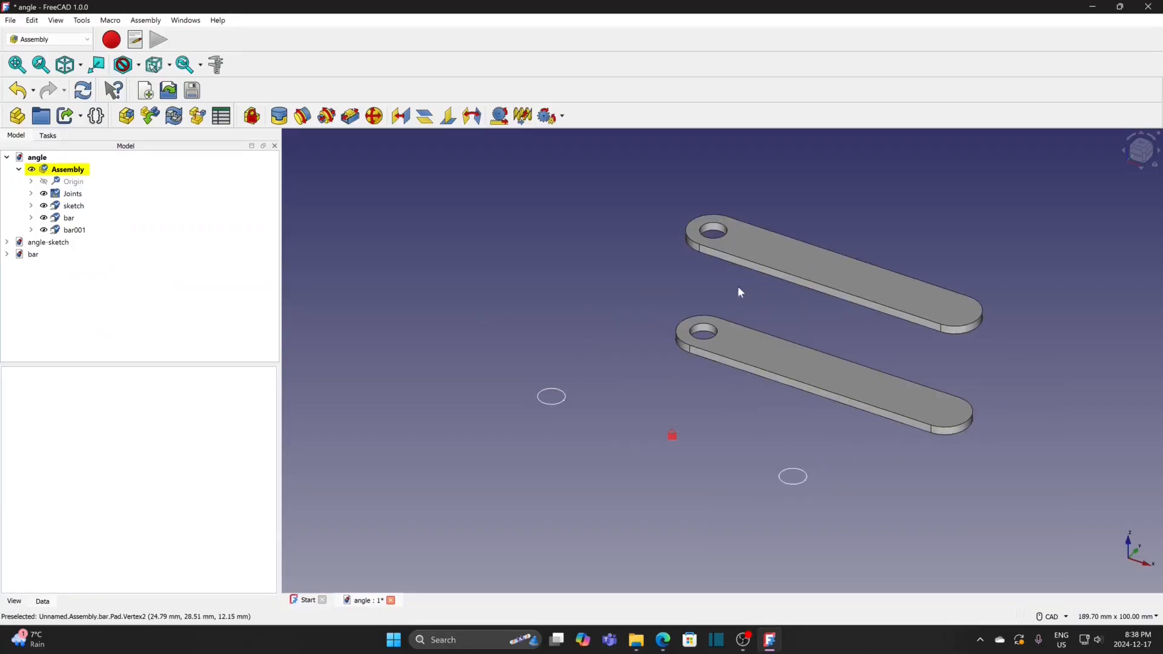
# Add a Revolute joint between the first bar's hole and the sketch's left circle, and swing that bar off the right circle.
pyautogui.click(708, 343)
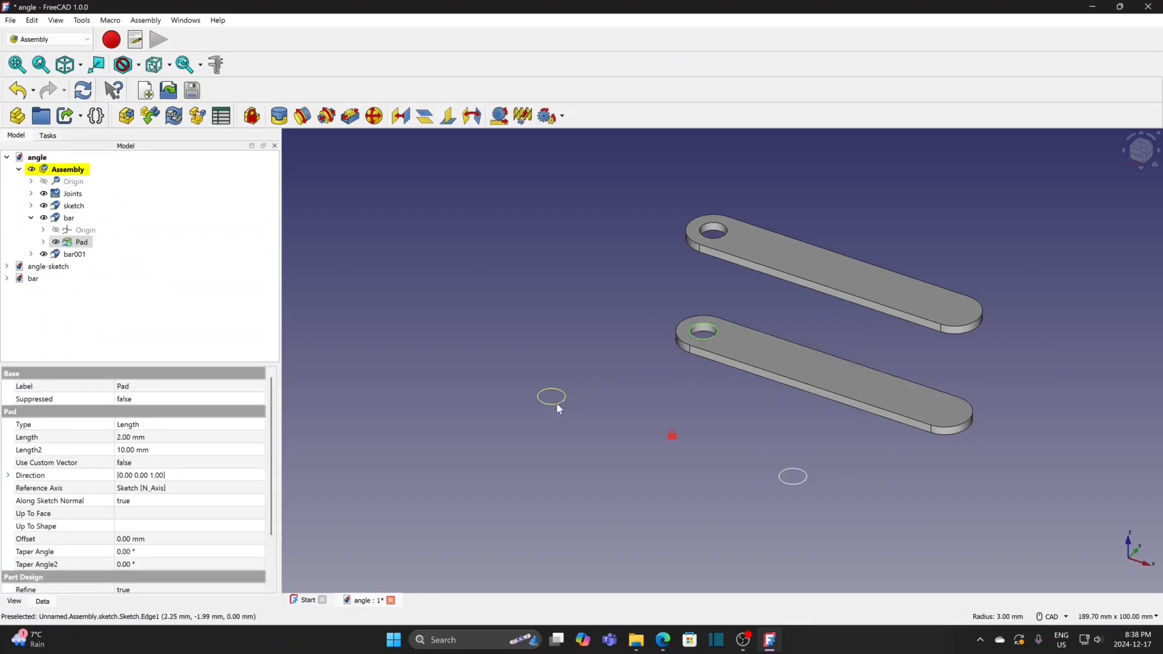
pyautogui.keyDown('ctrl'); pyautogui.click(557, 404); pyautogui.keyUp('ctrl')
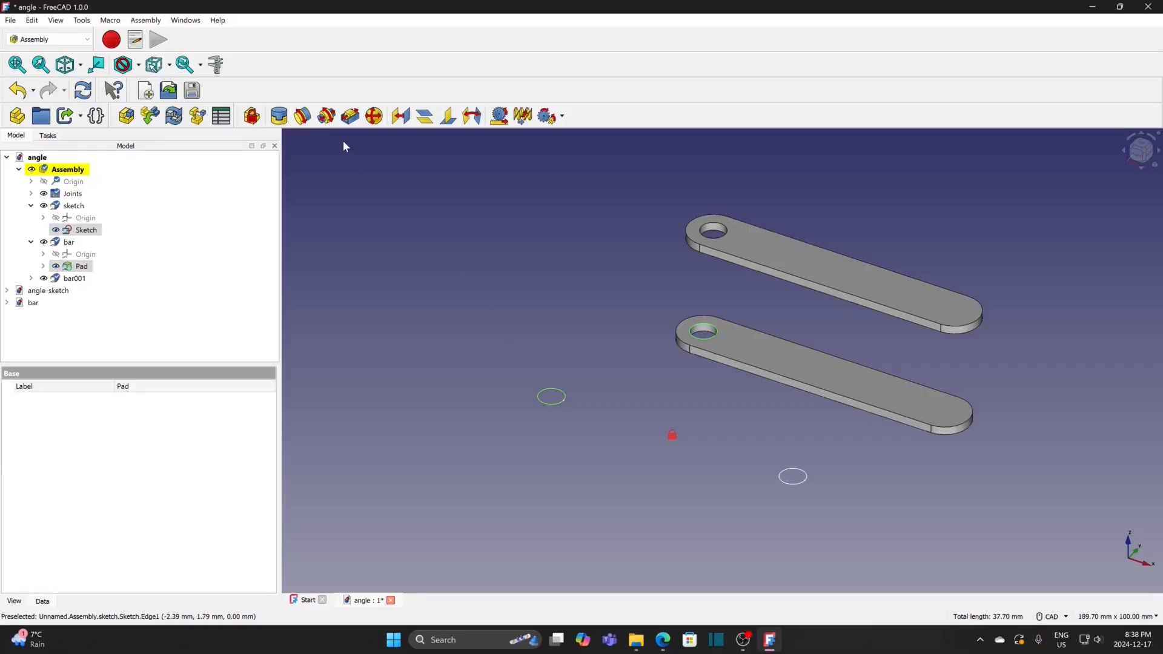
pyautogui.click(302, 117)
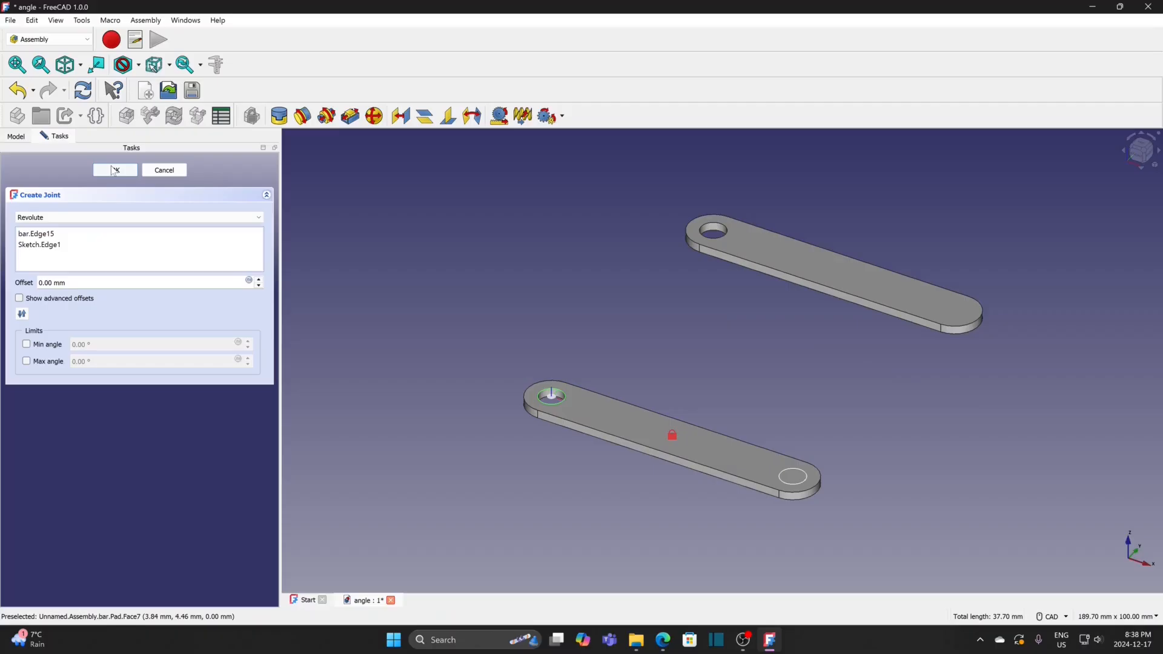
pyautogui.click(115, 171)
pyautogui.moveTo(707, 451); pyautogui.dragTo(710, 355)
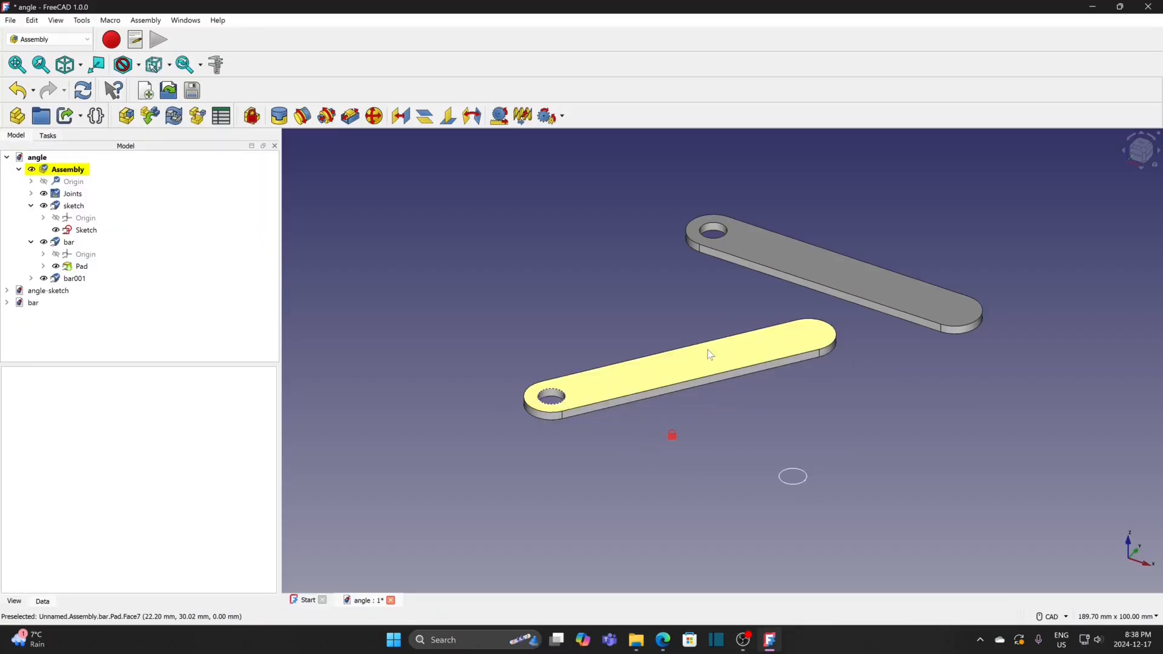
# Add a Revolute joint between the sketch's right circle and the second bar's hole.
pyautogui.click(791, 473)
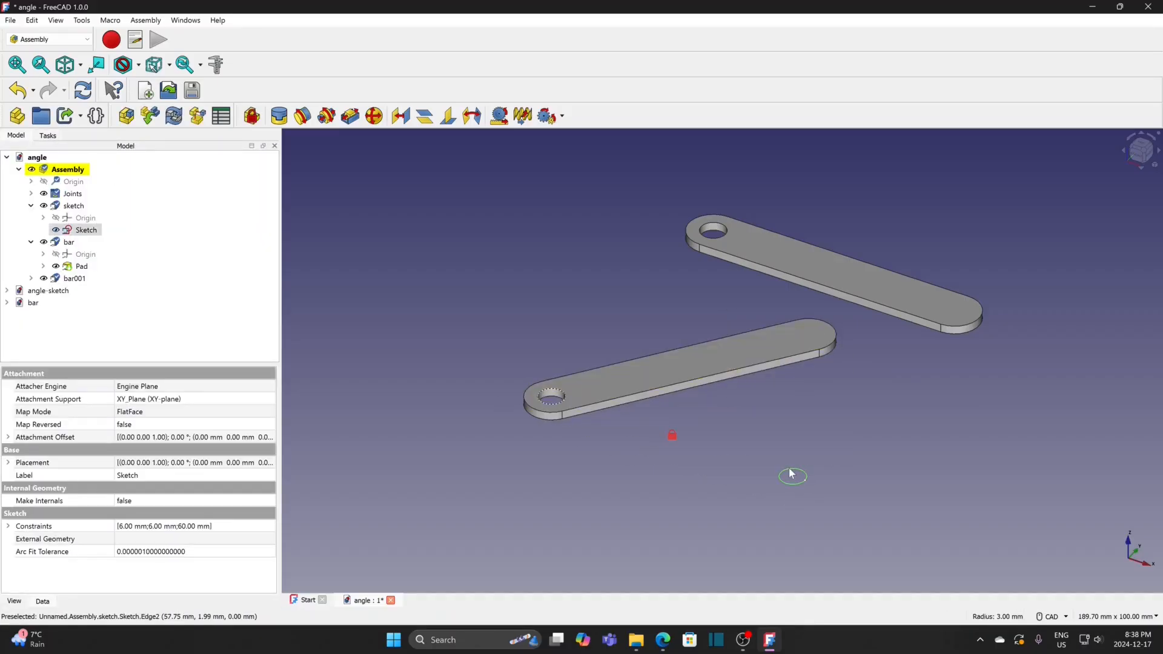
pyautogui.keyDown('ctrl'); pyautogui.click(715, 233); pyautogui.keyUp('ctrl')
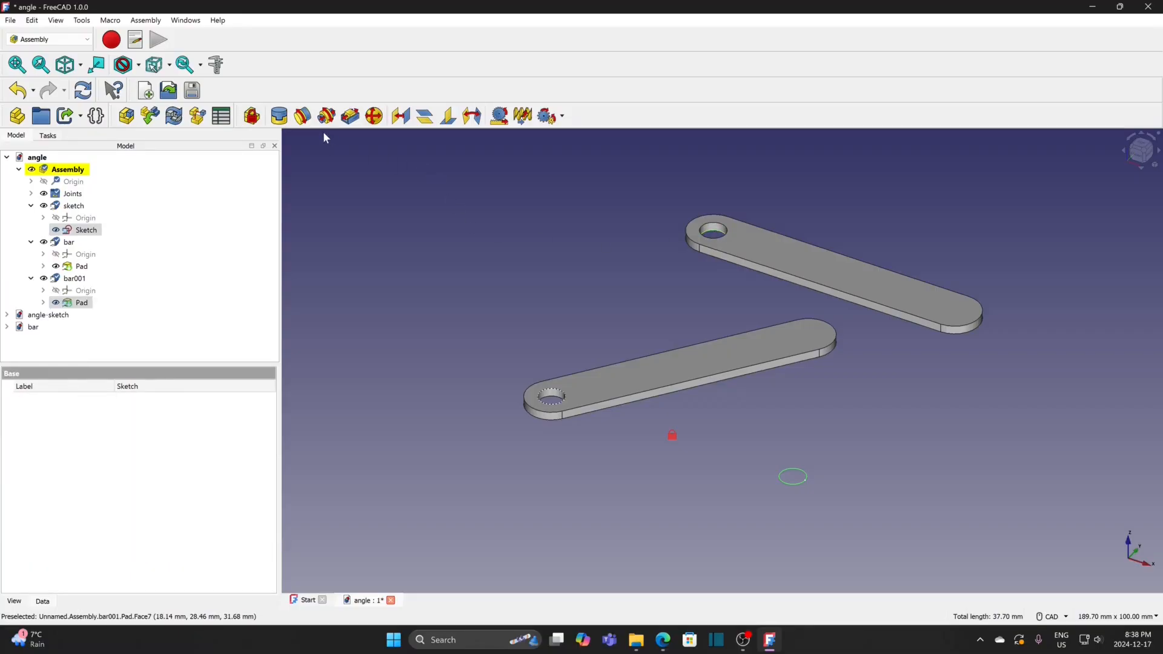
pyautogui.click(302, 116)
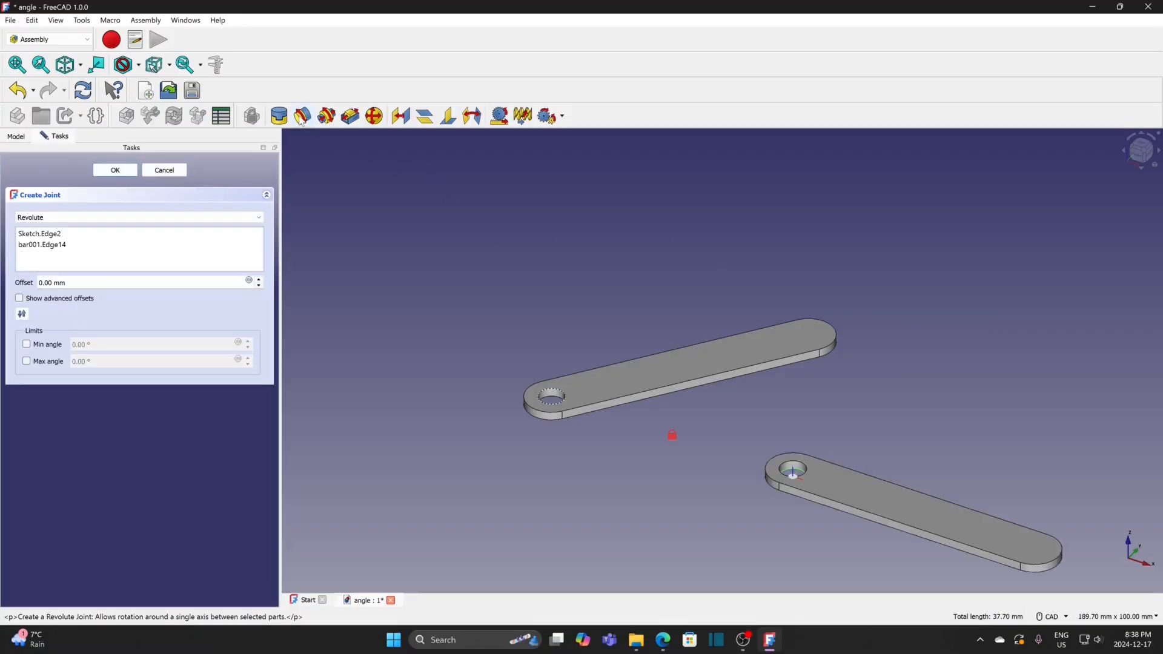
pyautogui.click(113, 170)
# Swing the second bar about its hole so that it crosses over the first bar.
pyautogui.moveTo(516, 291); pyautogui.dragTo(504, 344, button='middle')
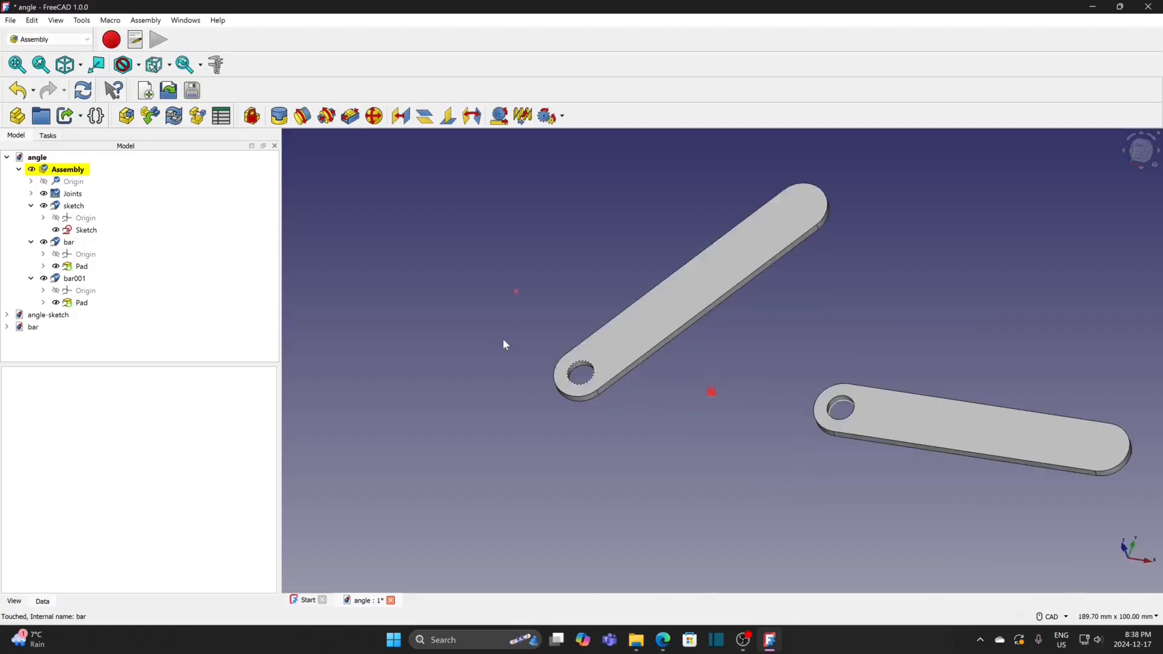
pyautogui.click(1140, 148)
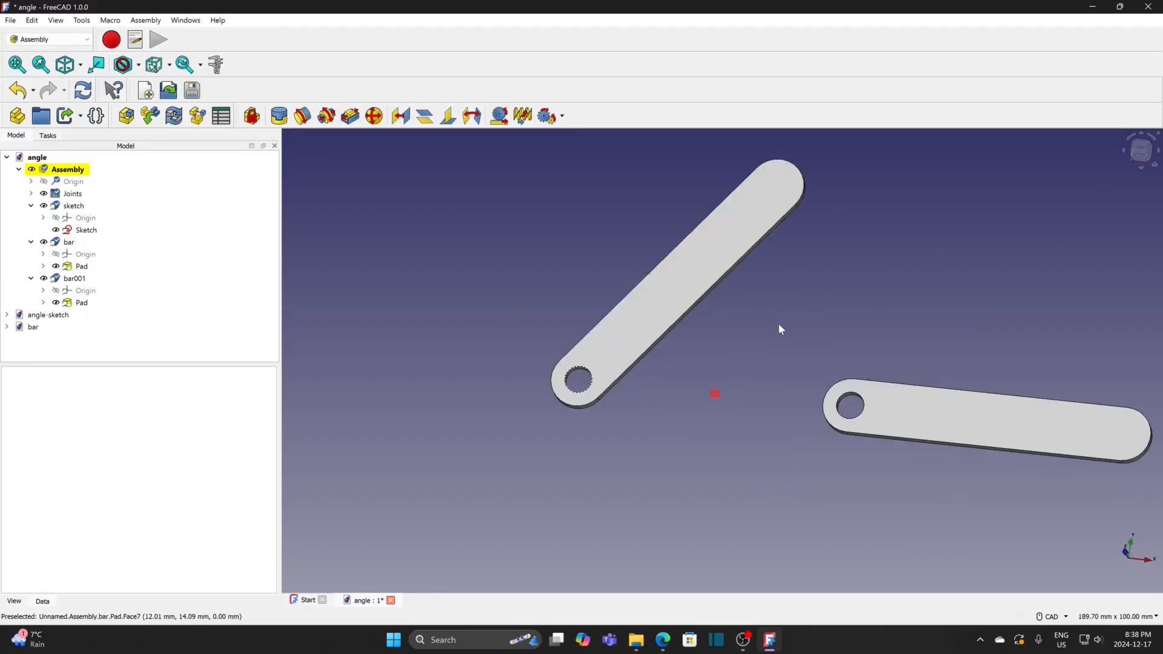
pyautogui.moveTo(673, 395); pyautogui.dragTo(651, 371, button='middle')
pyautogui.moveTo(947, 488); pyautogui.dragTo(620, 376)
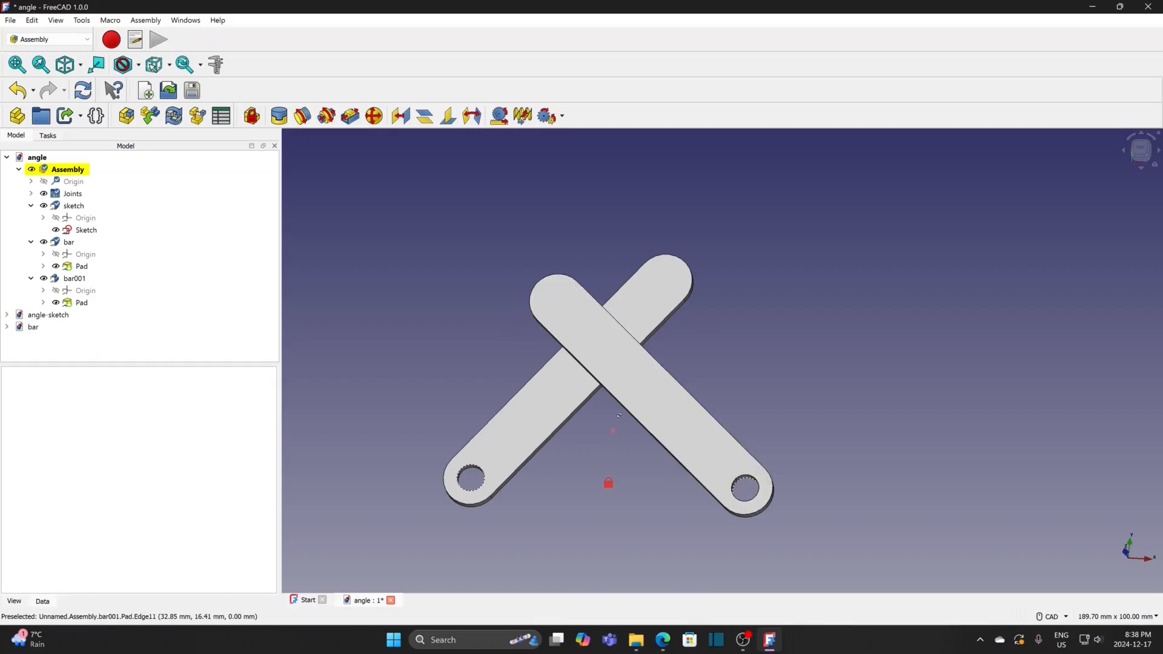
# Add a Perpendicular joint between one long side edge of each bar, and swing the bars to test it.
pyautogui.moveTo(612, 429); pyautogui.dragTo(638, 409, button='middle')
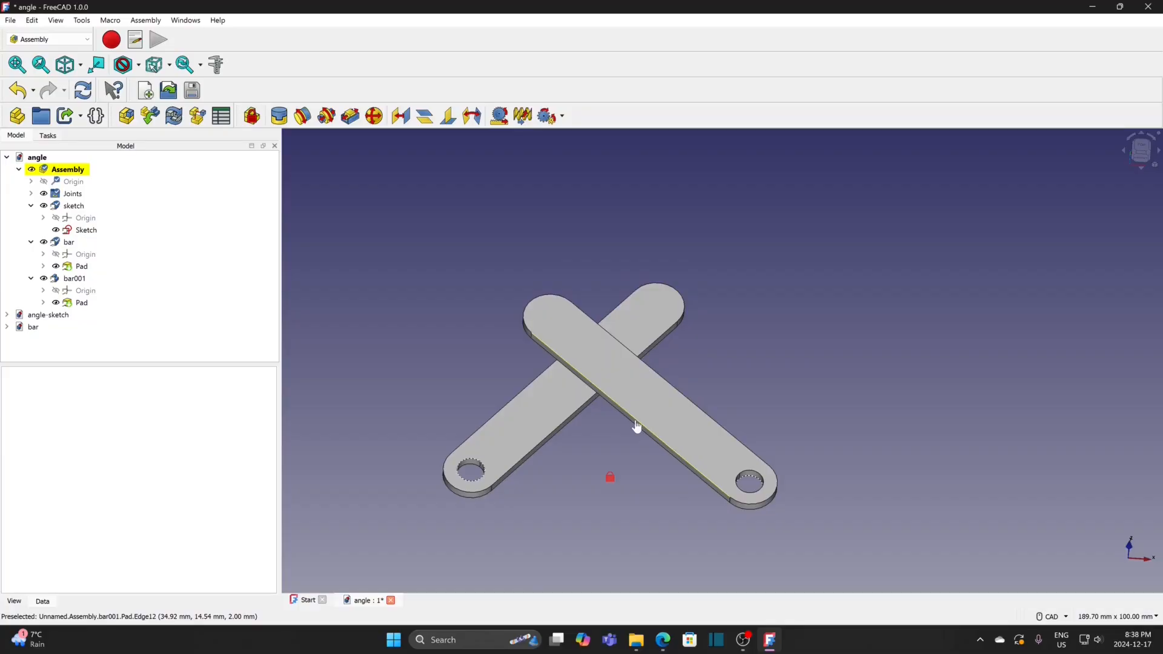
pyautogui.click(637, 425)
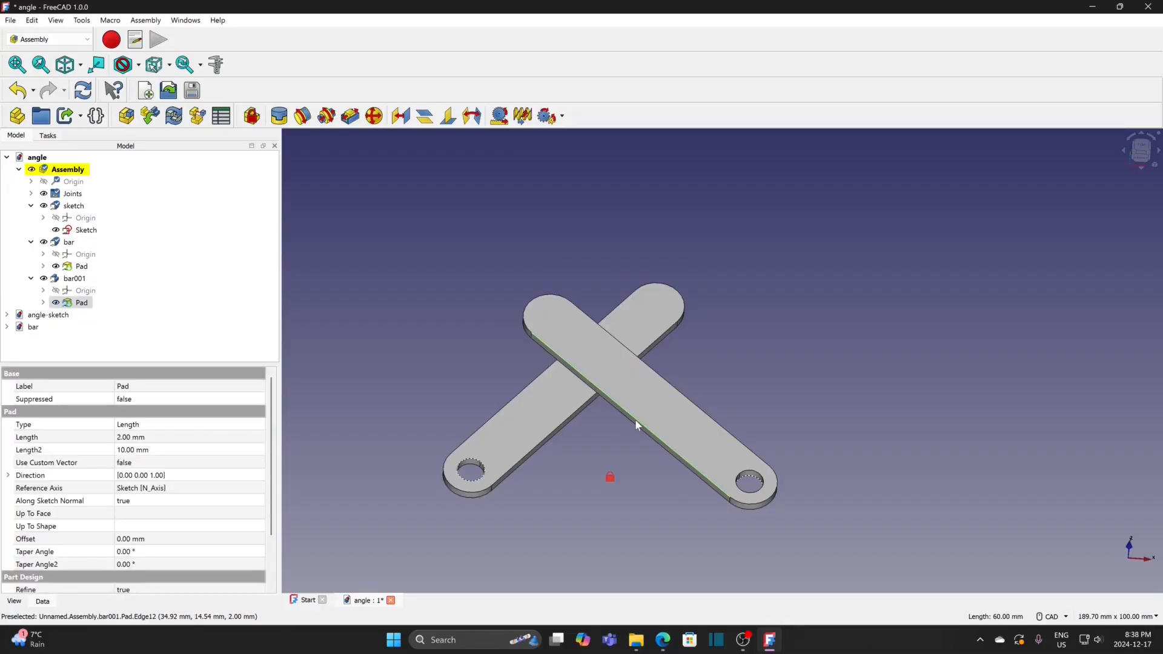
pyautogui.keyDown('ctrl'); pyautogui.click(588, 399); pyautogui.keyUp('ctrl')
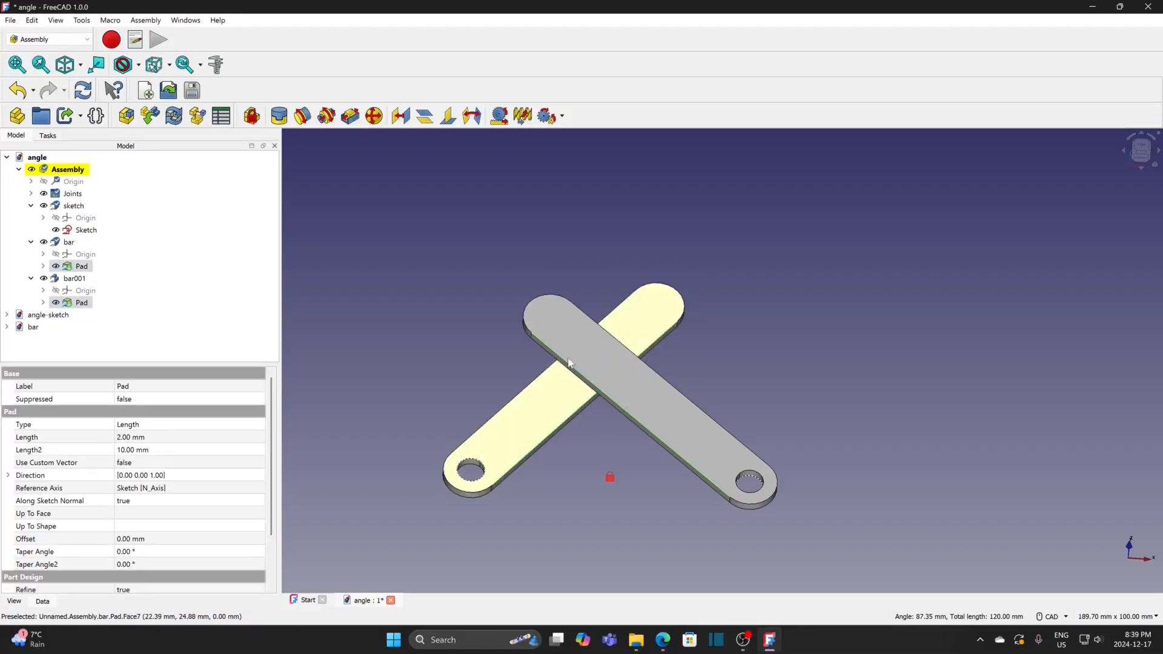
pyautogui.click(448, 117)
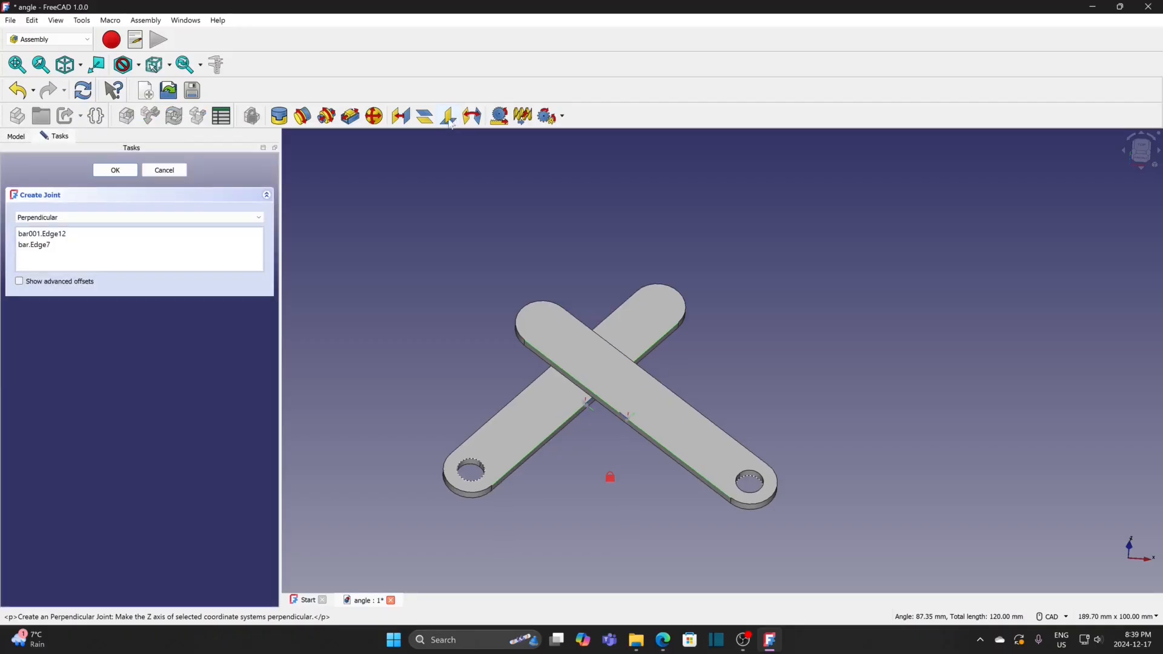
pyautogui.click(128, 173)
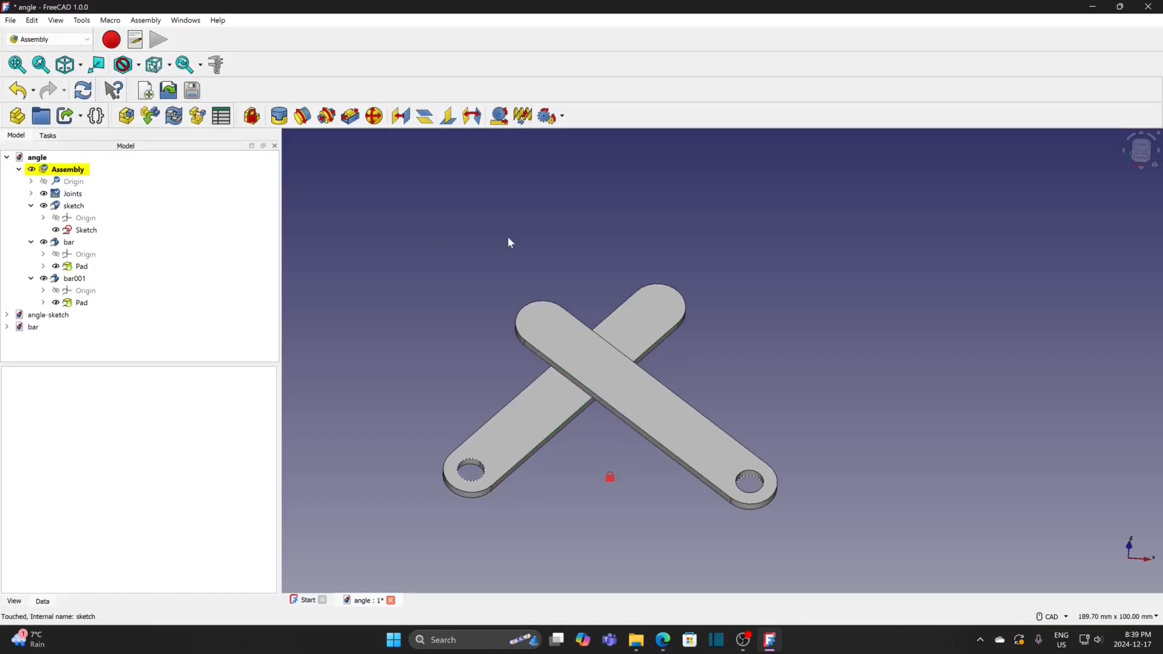
pyautogui.moveTo(658, 328); pyautogui.dragTo(628, 327)
pyautogui.moveTo(628, 328); pyautogui.dragTo(640, 339)
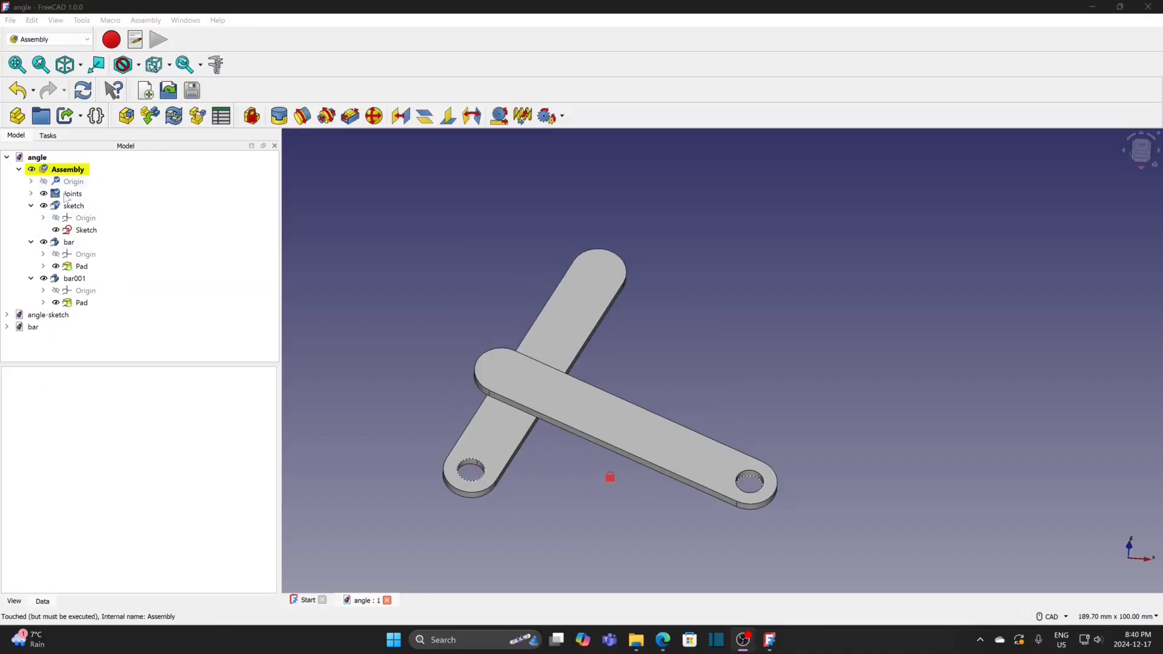
# Edit the first bar's Revolute joint with advanced offsets, setting Offset1's translation to X 8 mm, Y 3 mm and Z 5 mm.
pyautogui.click(31, 193)
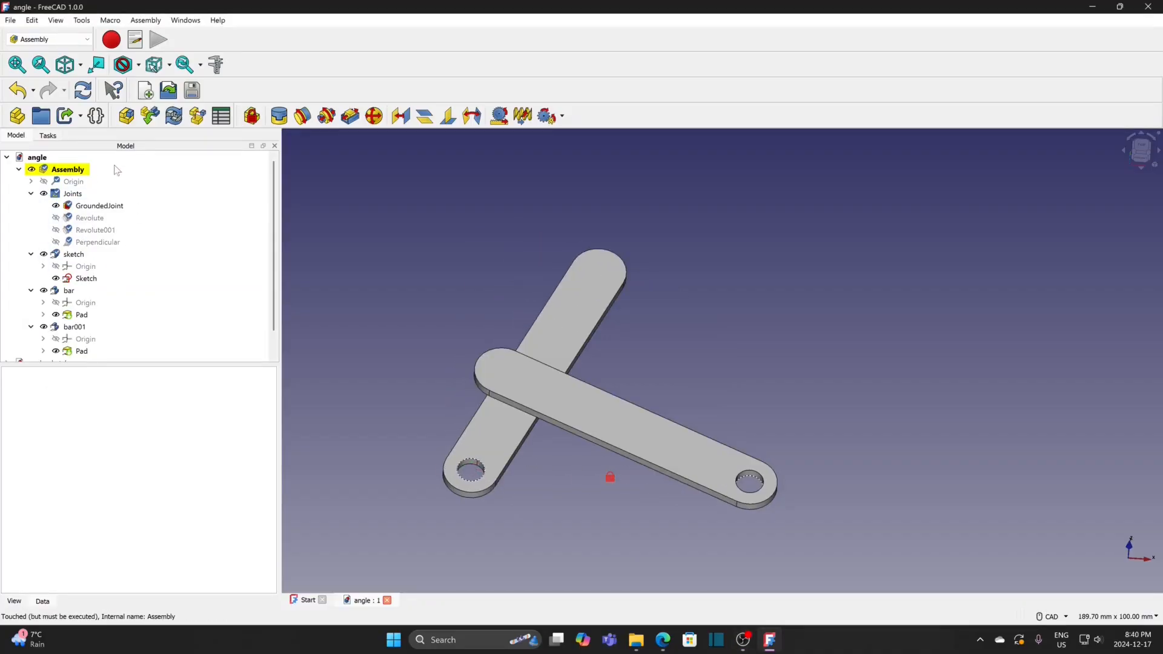
pyautogui.doubleClick(106, 219)
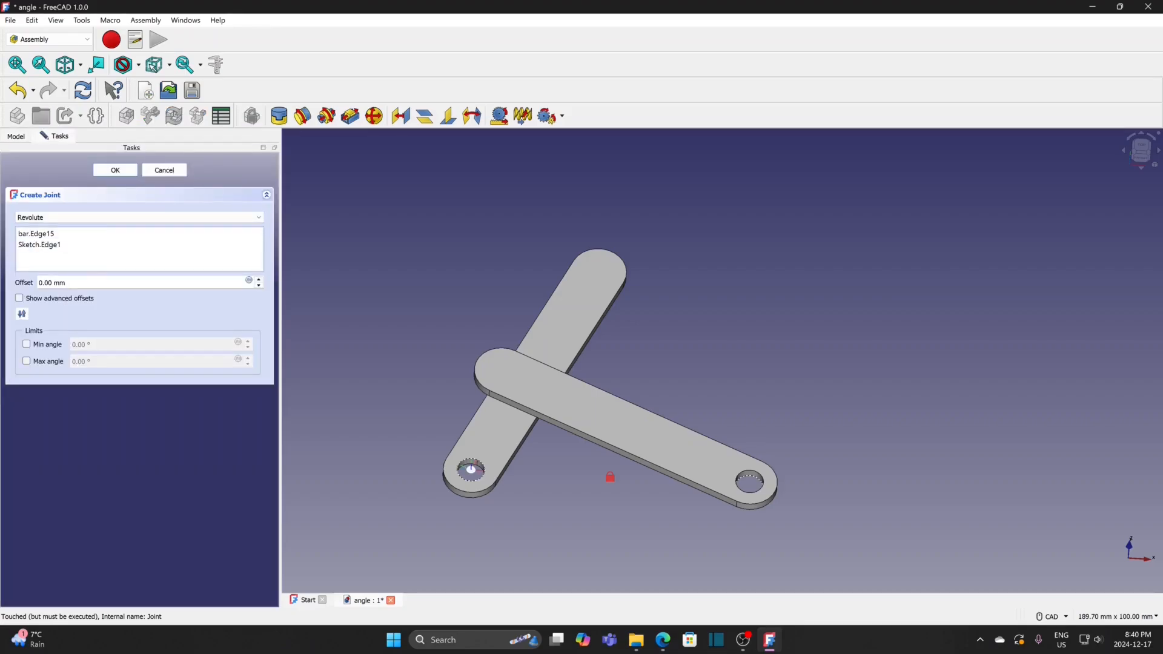
pyautogui.click(74, 299)
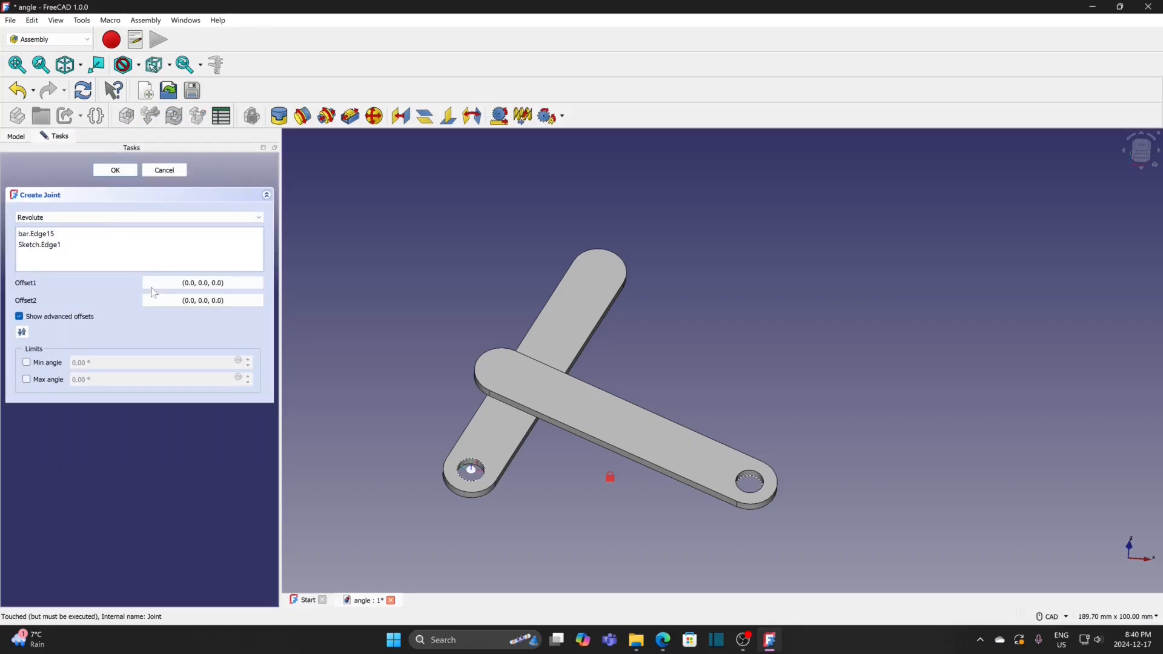
pyautogui.click(183, 284)
pyautogui.moveTo(592, 155); pyautogui.dragTo(972, 95)
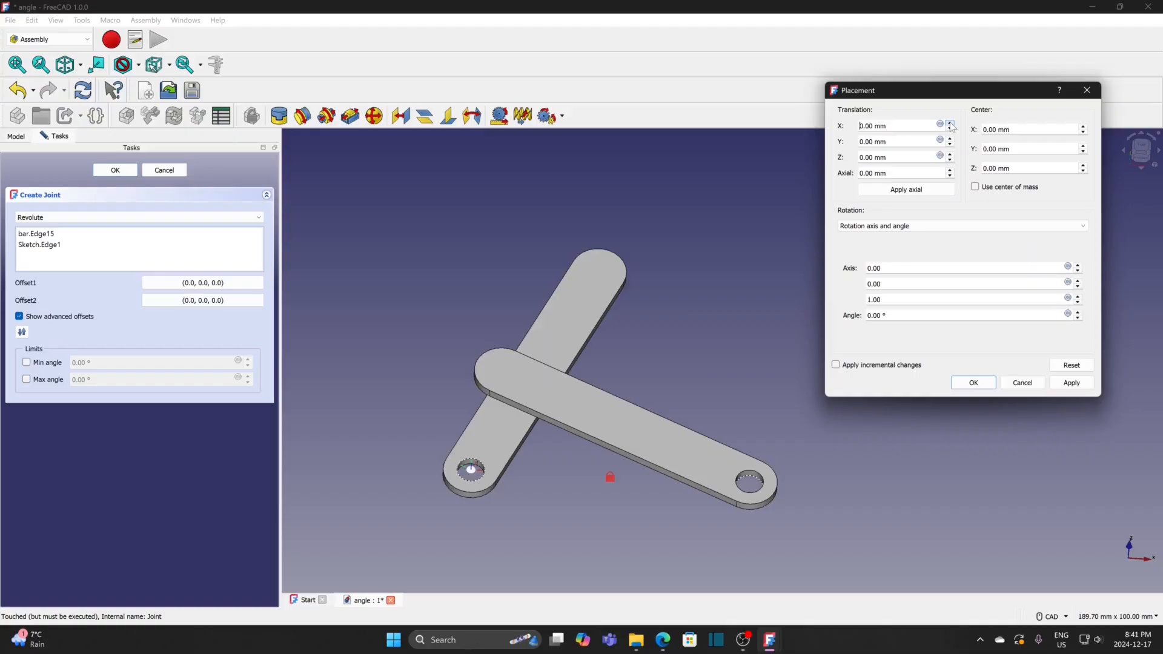
pyautogui.scroll(8, 952, 127)
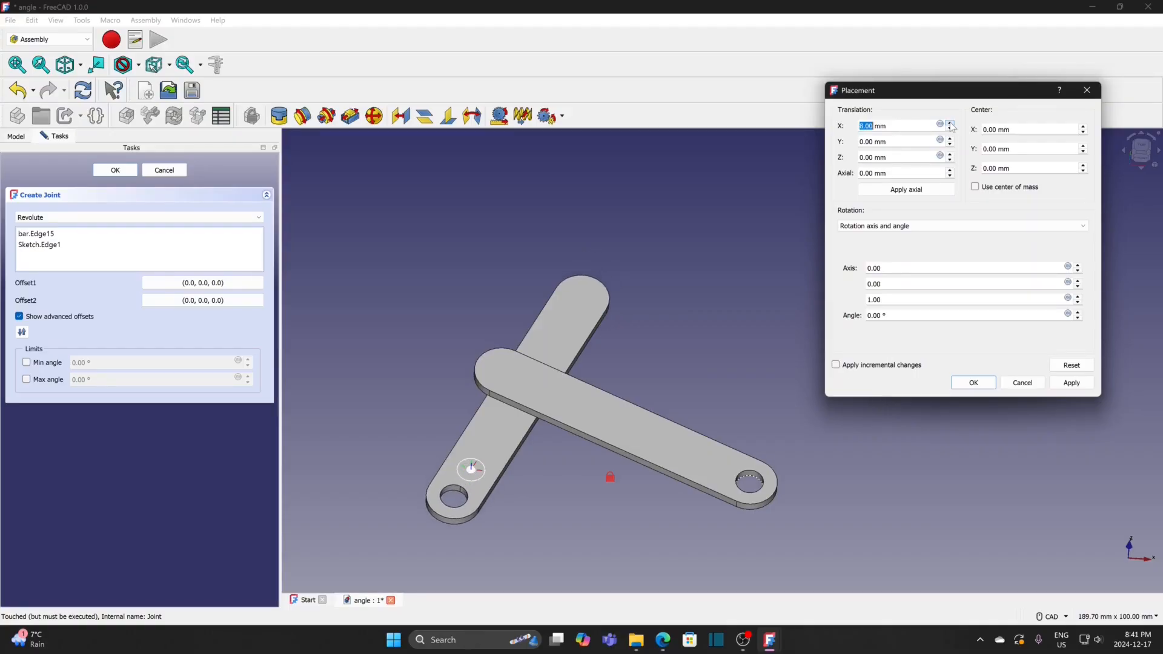
pyautogui.scroll(2, 952, 142)
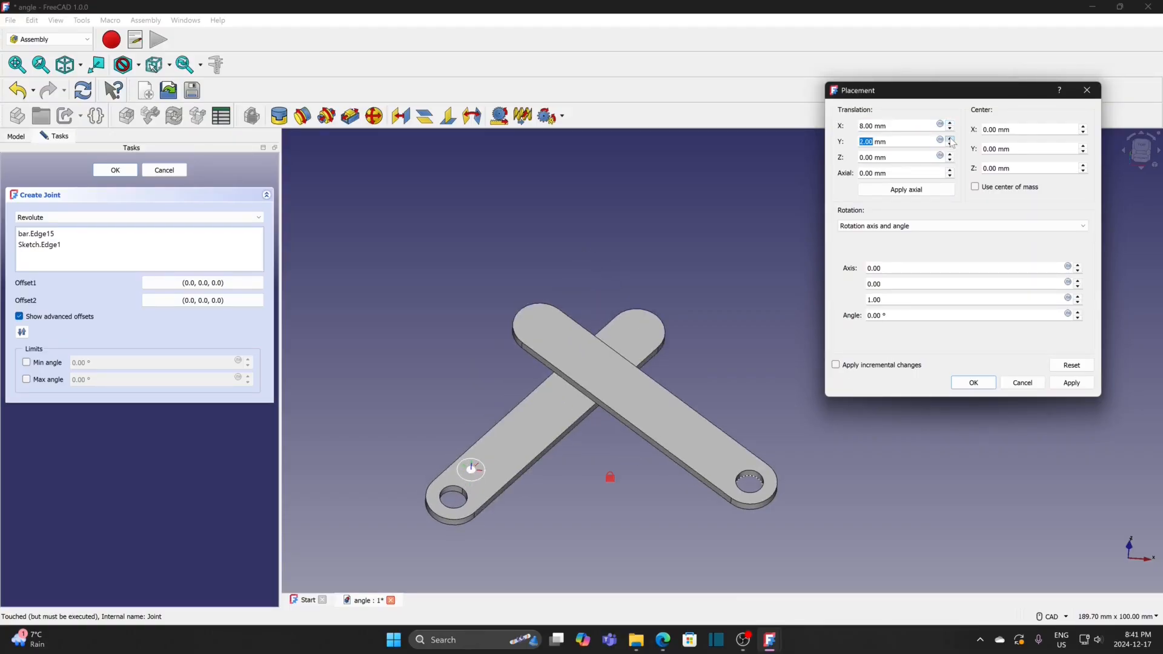
pyautogui.scroll(1, 951, 142)
pyautogui.scroll(5, 951, 158)
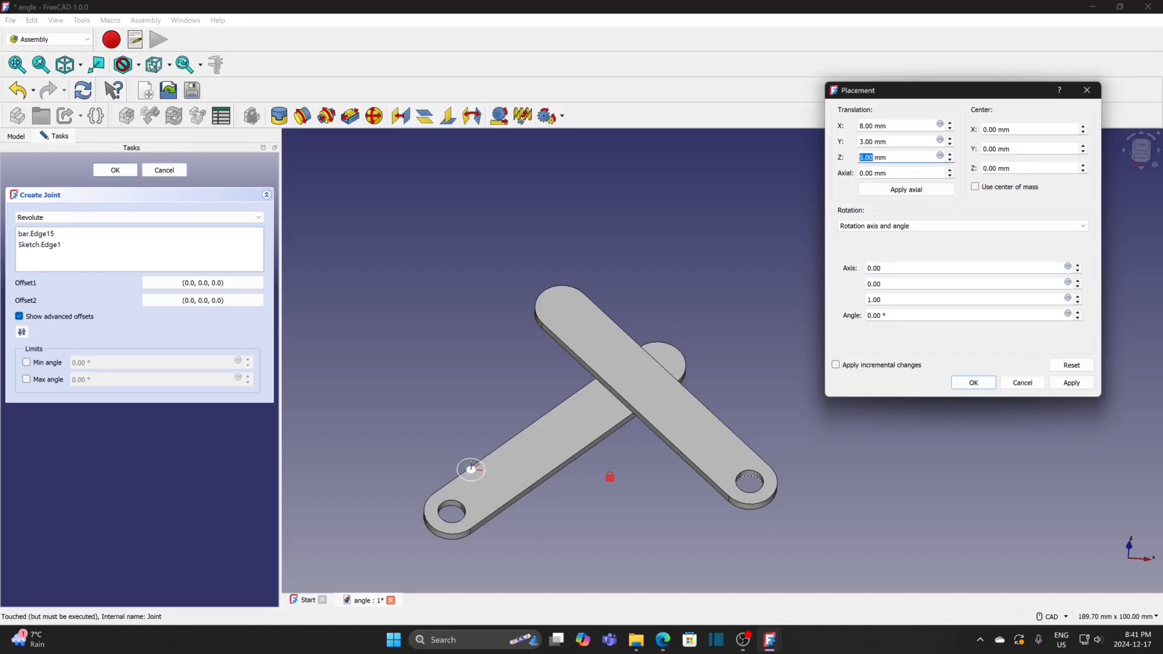
# Try the center-of-mass option for the placement, turn it off and reset the X, Y and Z center coordinates to 0.
pyautogui.click(975, 187)
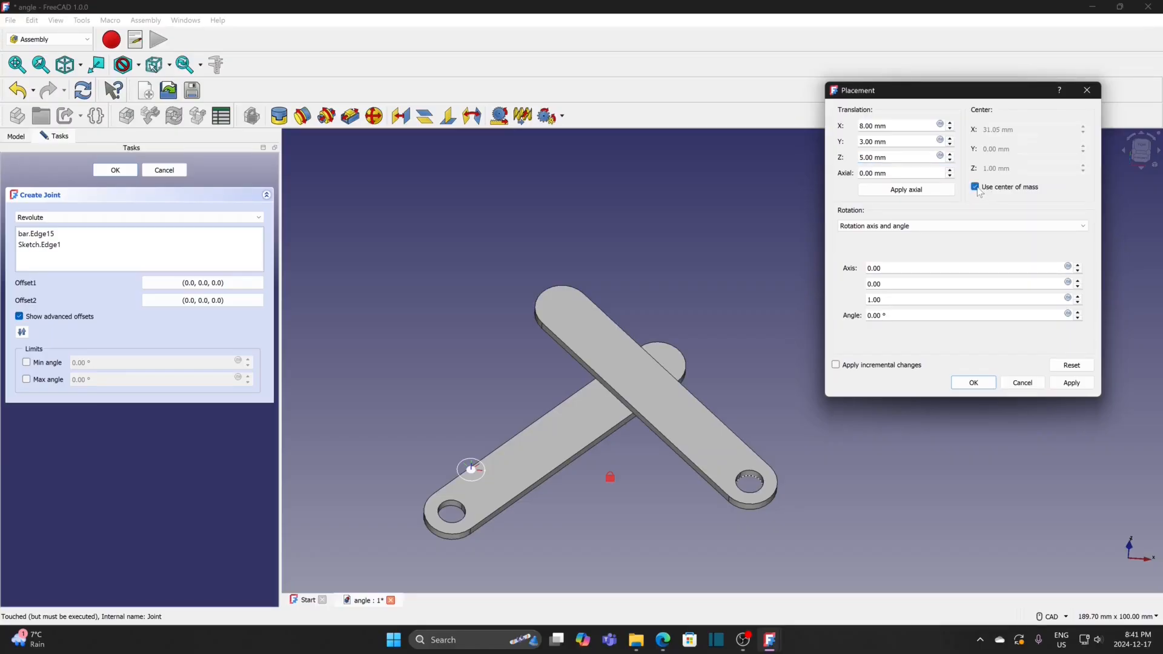
pyautogui.click(976, 188)
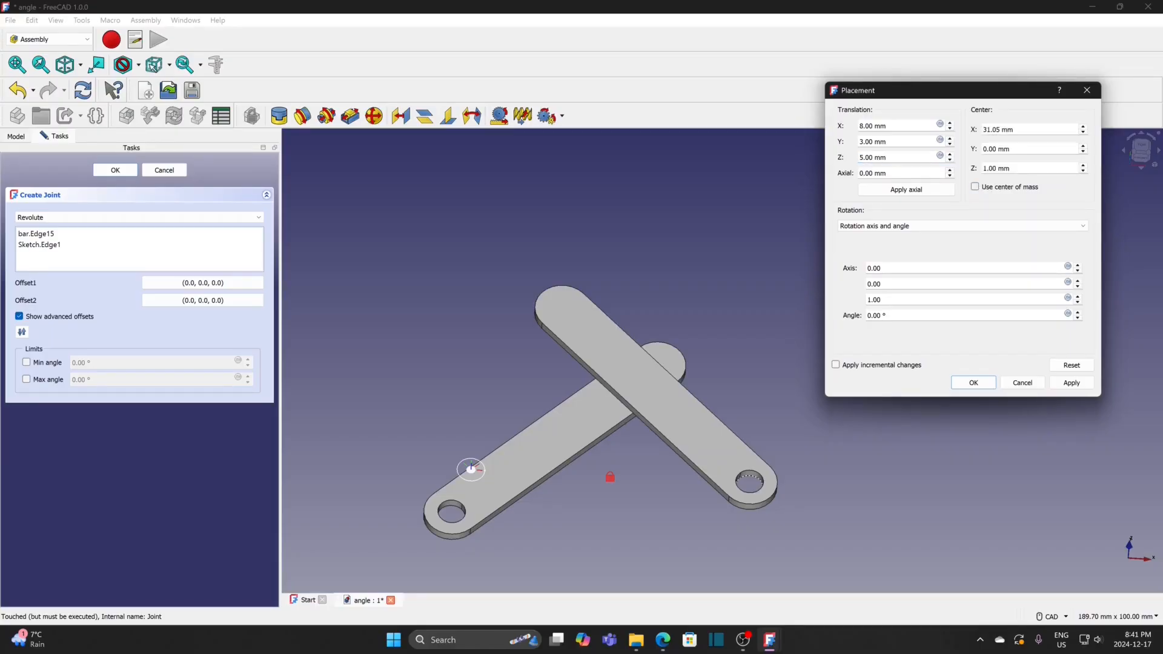
pyautogui.moveTo(1013, 168); pyautogui.dragTo(981, 168)
pyautogui.write('0')
pyautogui.hotkey('shift', 'Tab')
pyautogui.write('0')
pyautogui.hotkey('shift', 'Tab')
pyautogui.write('0')
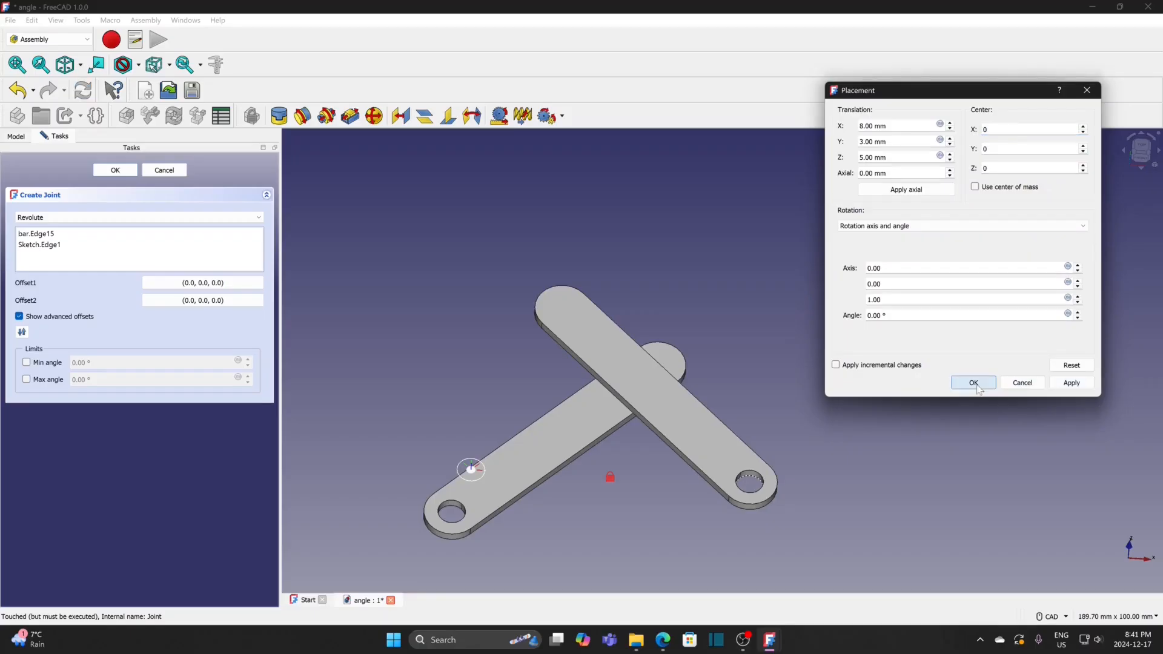
# Accept the offset placement and the joint edit, and swing the first bar to test the offset joint.
pyautogui.click(975, 383)
pyautogui.click(116, 171)
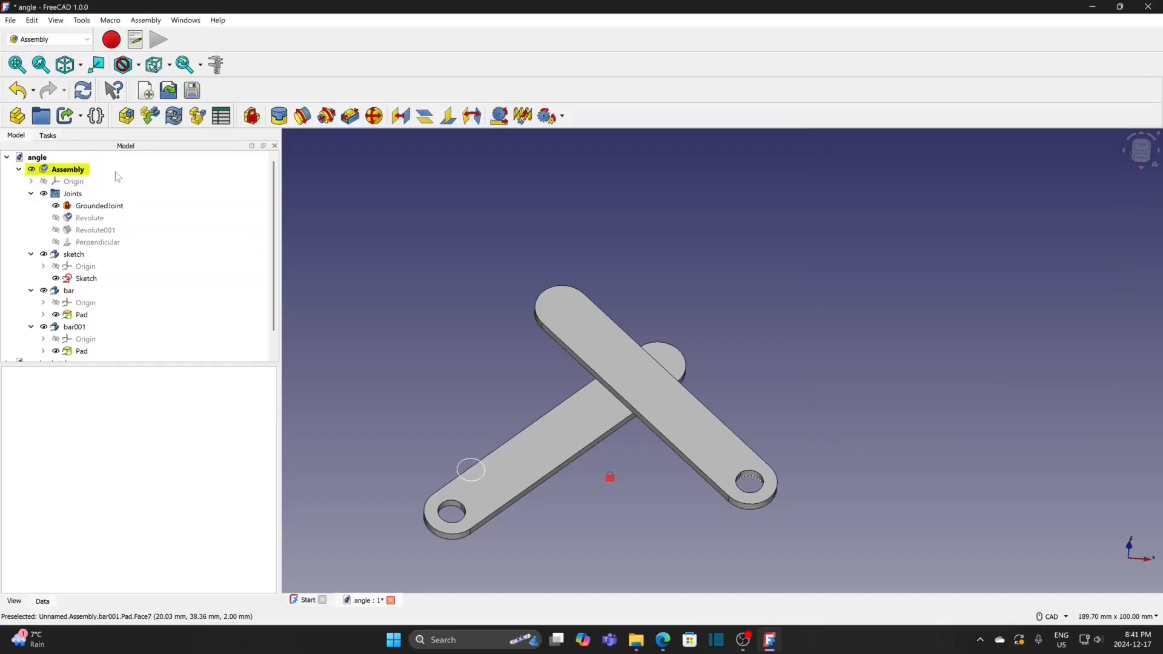
pyautogui.moveTo(633, 478); pyautogui.dragTo(622, 442, button='middle')
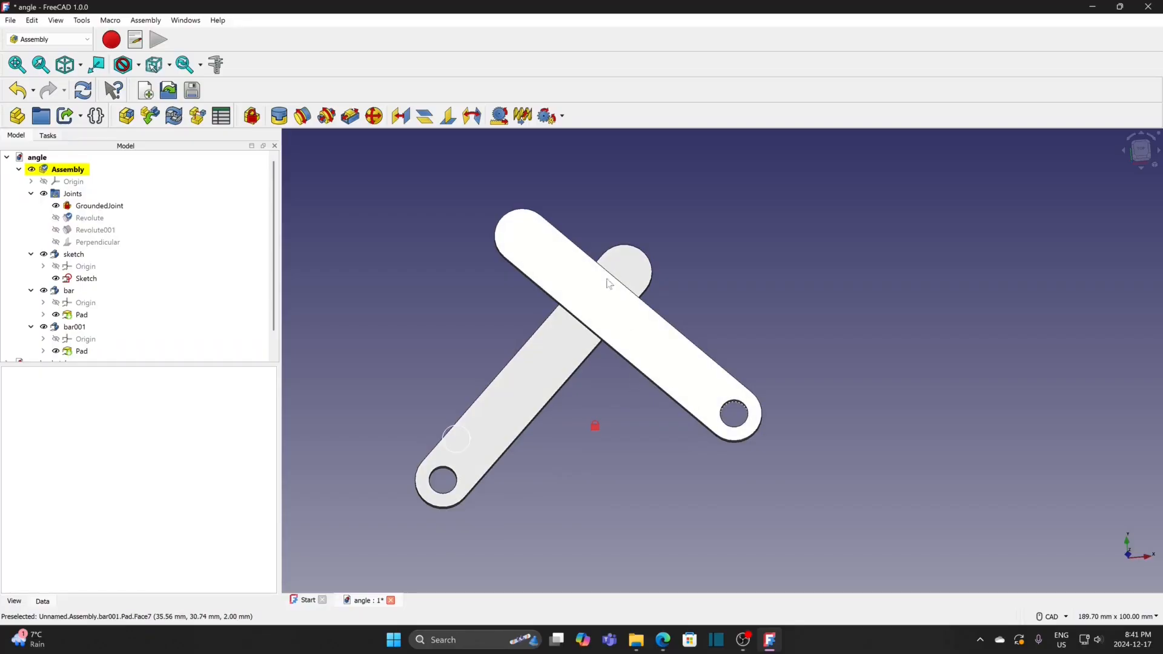
pyautogui.moveTo(625, 262); pyautogui.dragTo(519, 290)
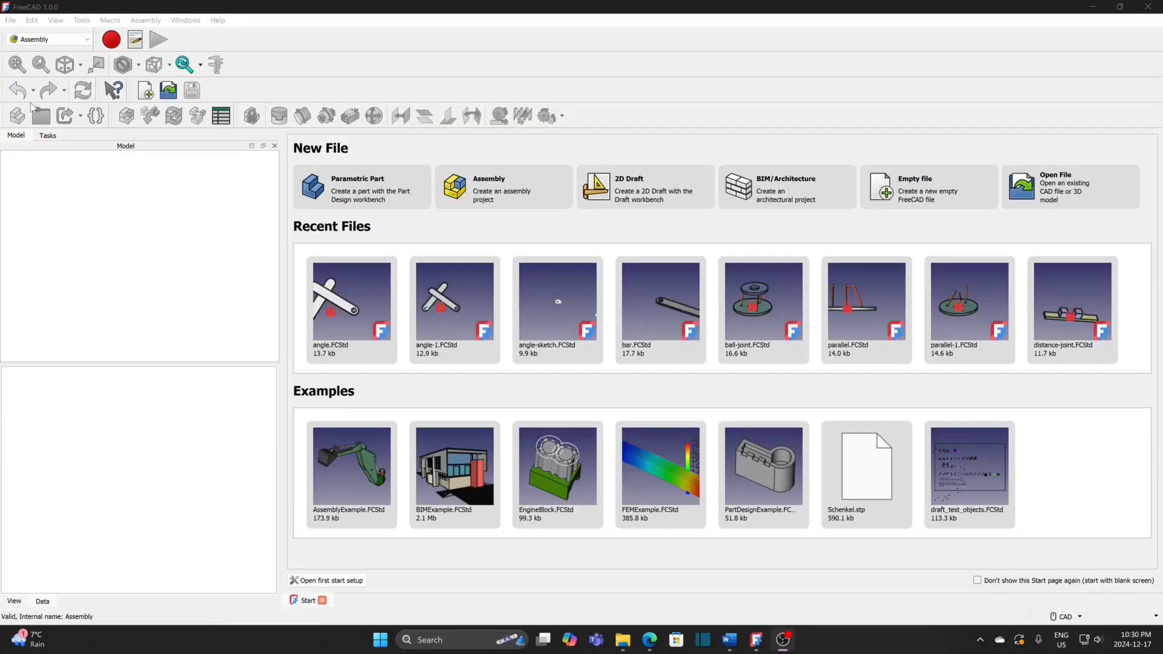
# Open the scotch-yoke file from the 11-misc folder and activate its assembly for editing.
pyautogui.click(10, 20)
pyautogui.click(49, 51)
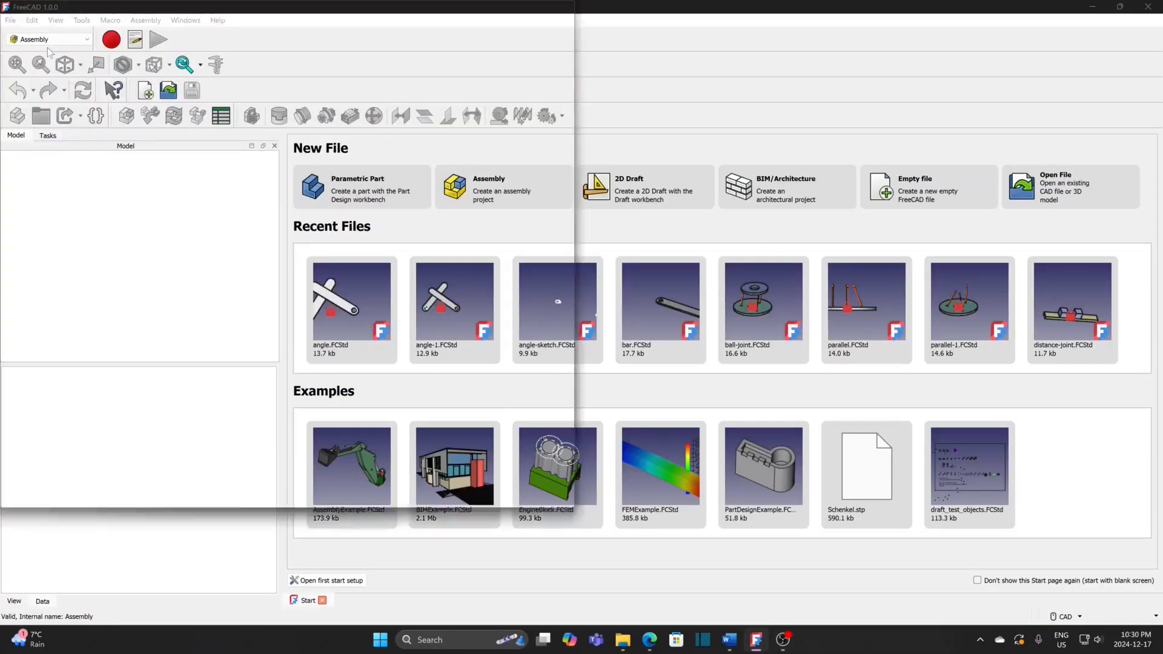
pyautogui.click(158, 129)
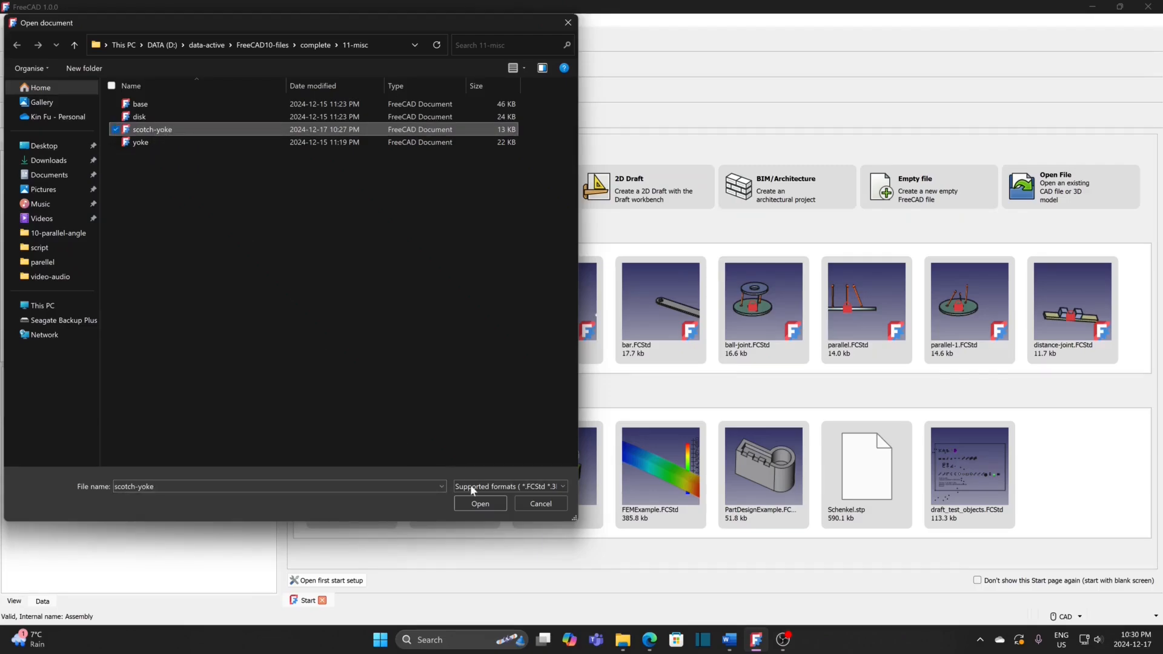
pyautogui.click(476, 501)
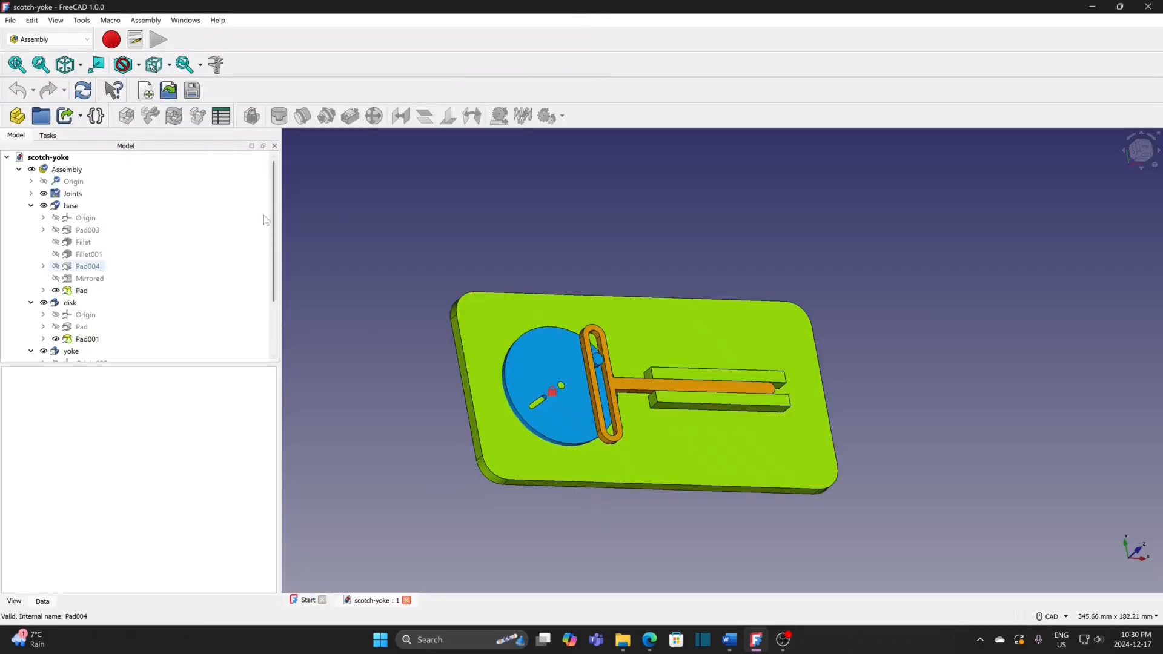
pyautogui.doubleClick(68, 170)
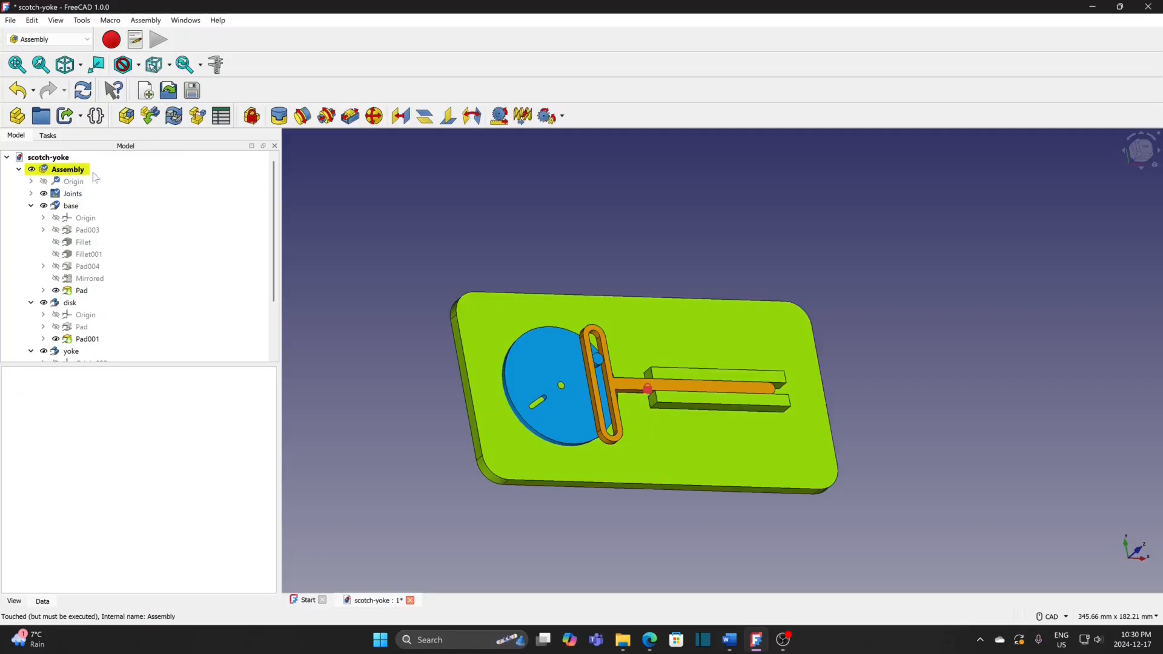
# Create a bill of materials for the scotch-yoke assembly and open it for editing.
pyautogui.click(222, 116)
pyautogui.scroll(-2, 276, 247)
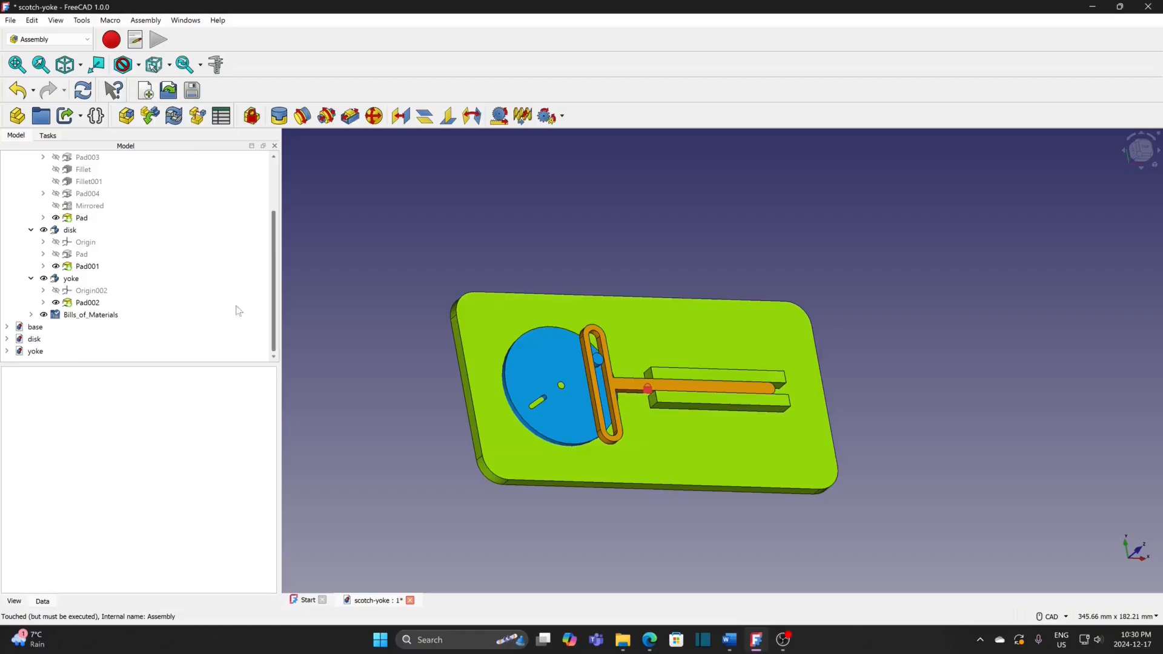
pyautogui.doubleClick(97, 318)
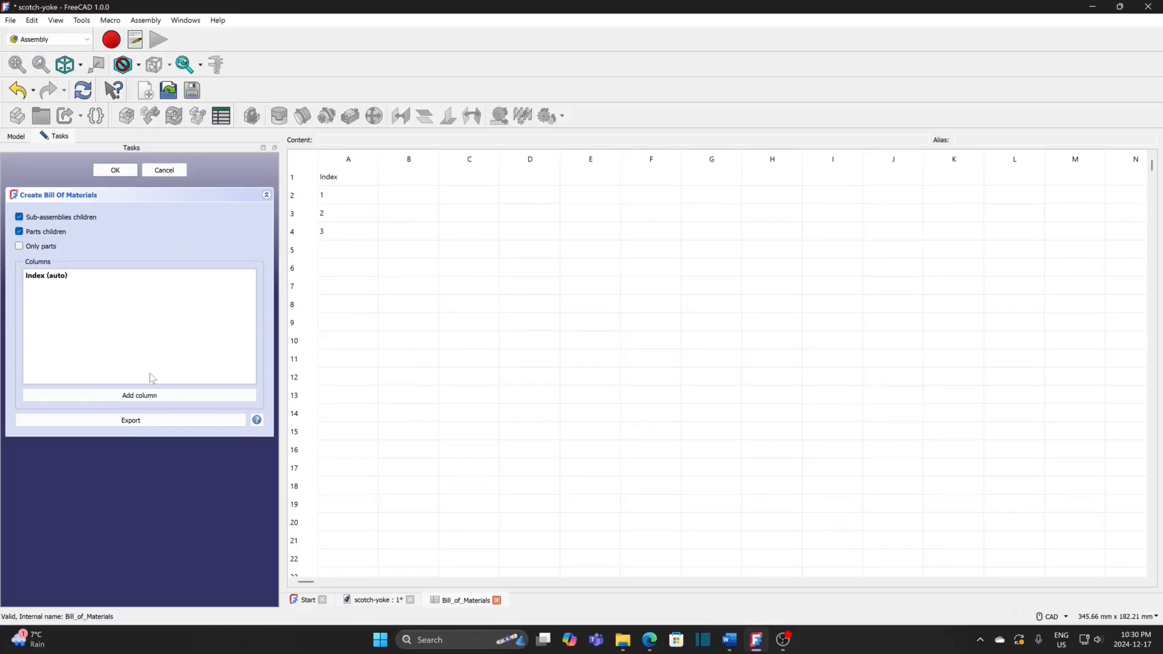
# Try to add Name, Description and Quantity columns to the bill of materials and accept the edit.
pyautogui.click(146, 397)
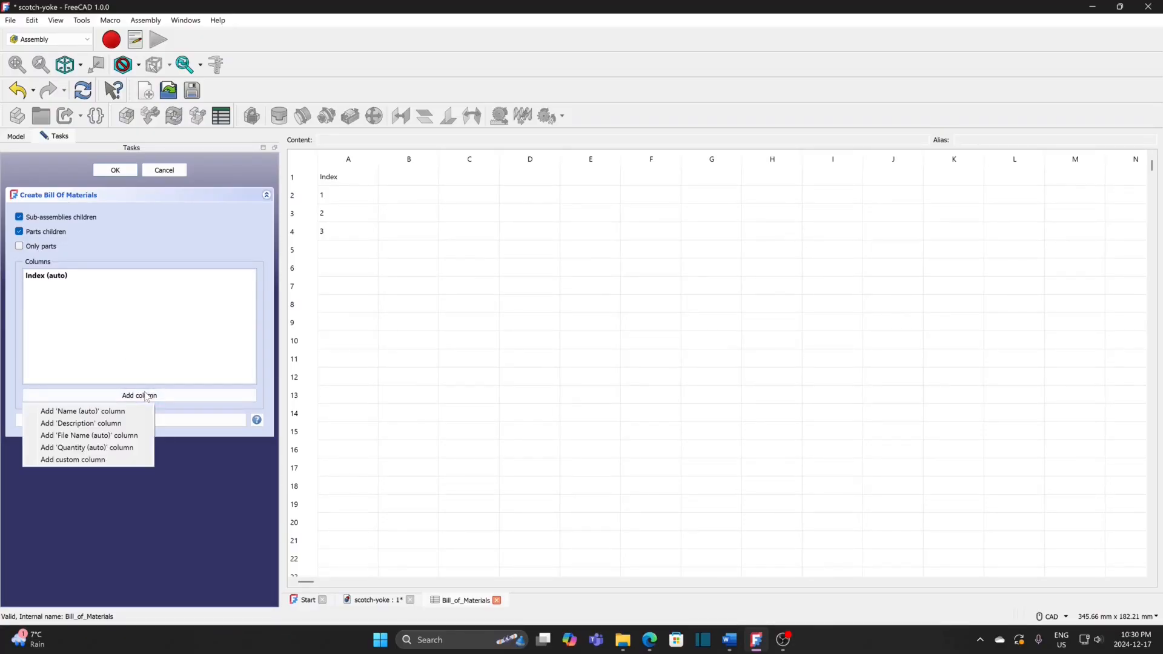
pyautogui.click(83, 411)
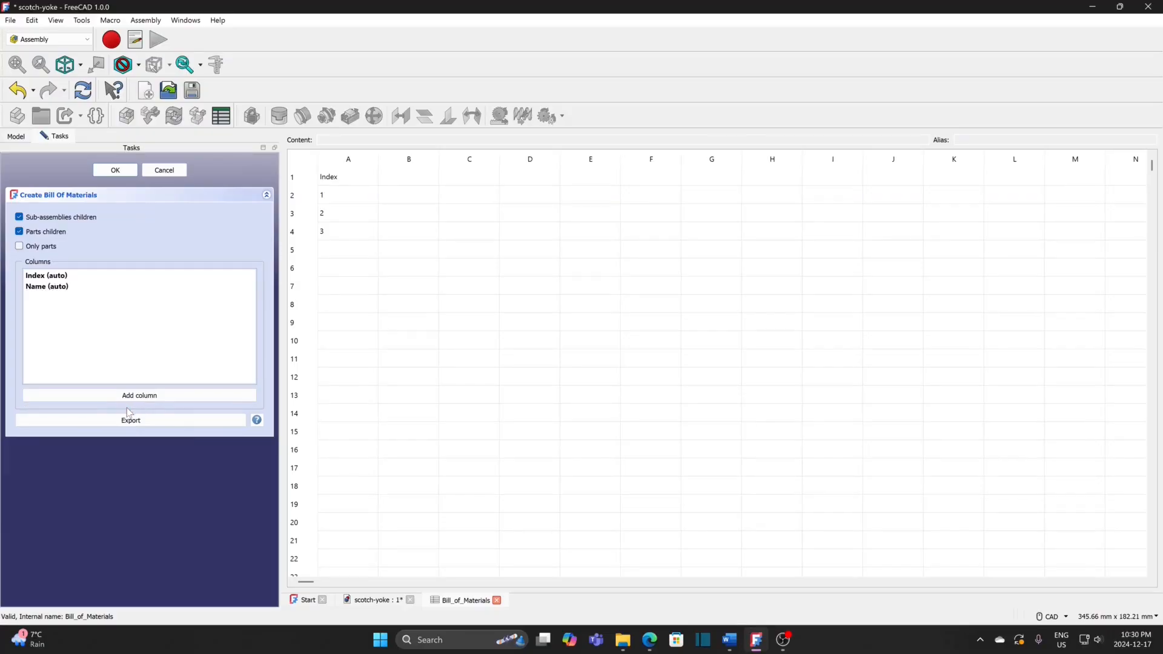
pyautogui.click(133, 400)
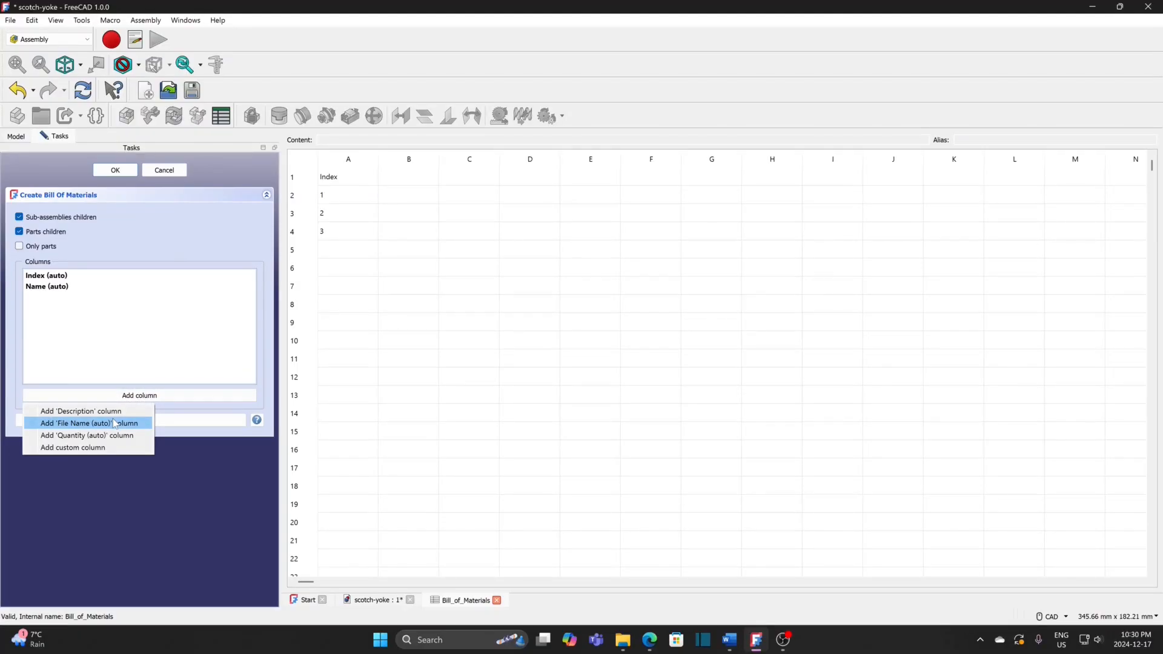
pyautogui.click(110, 412)
pyautogui.click(106, 395)
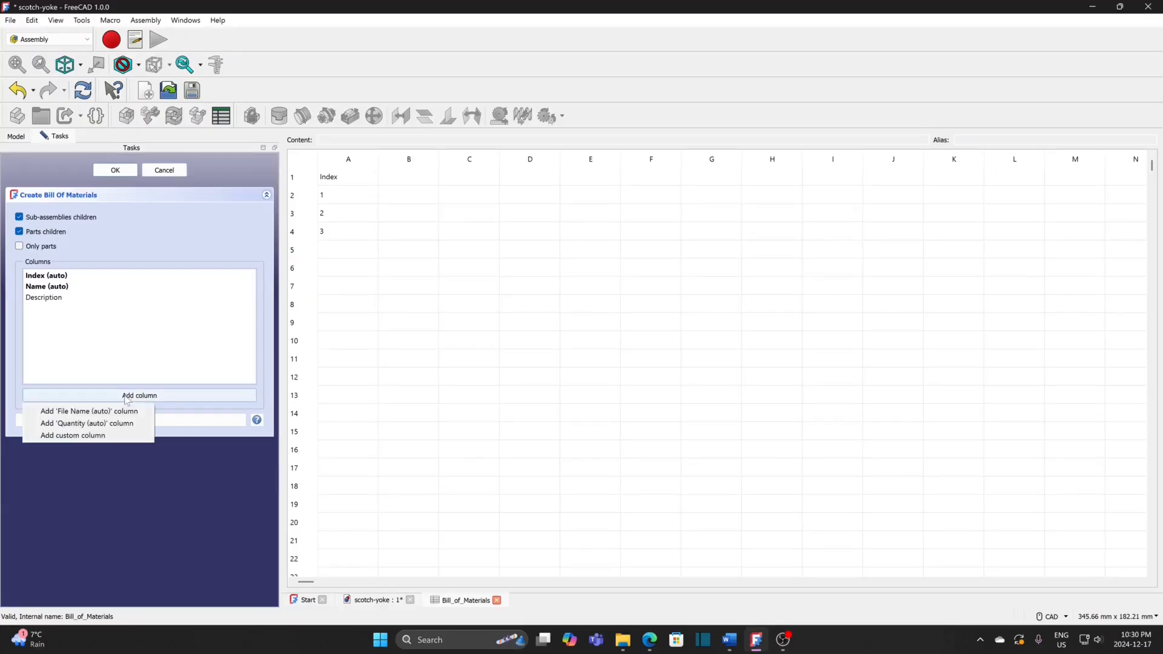
pyautogui.click(92, 424)
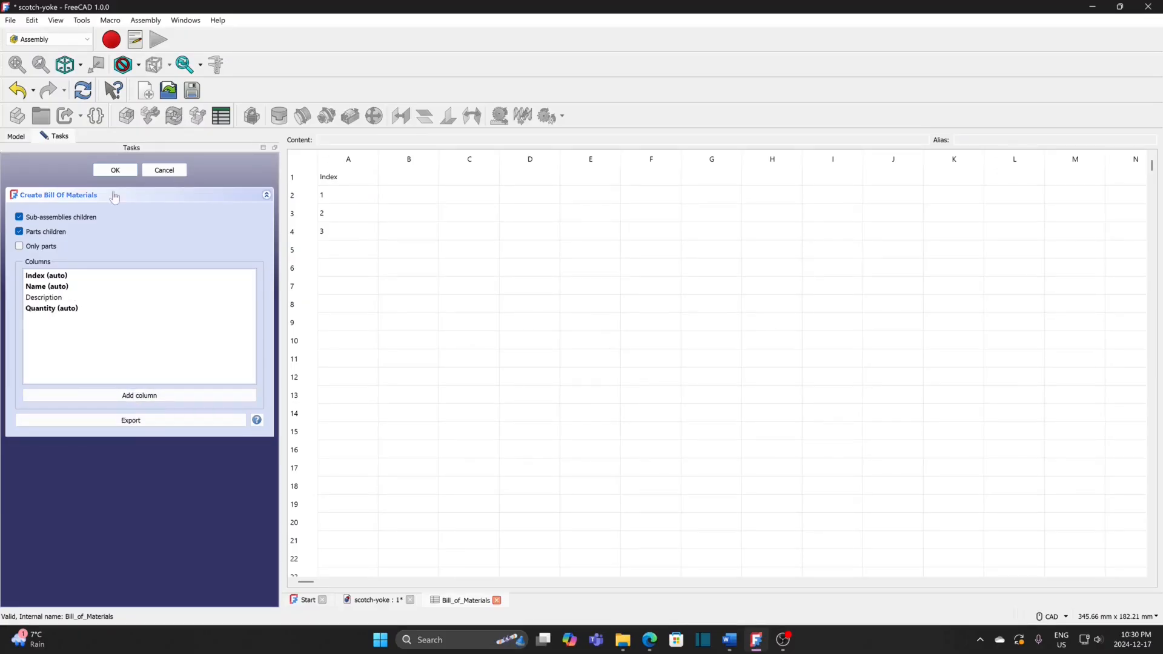
pyautogui.click(116, 171)
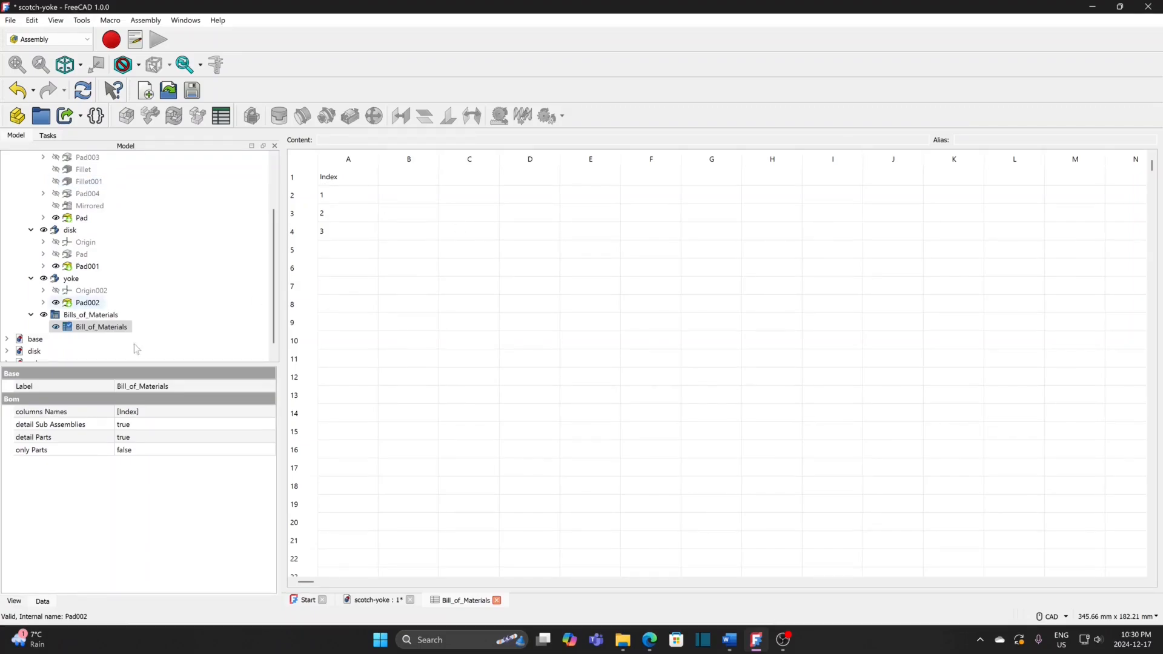
# Reopen the bill of materials for editing and add the Name, Description and Quantity columns.
pyautogui.doubleClick(92, 330)
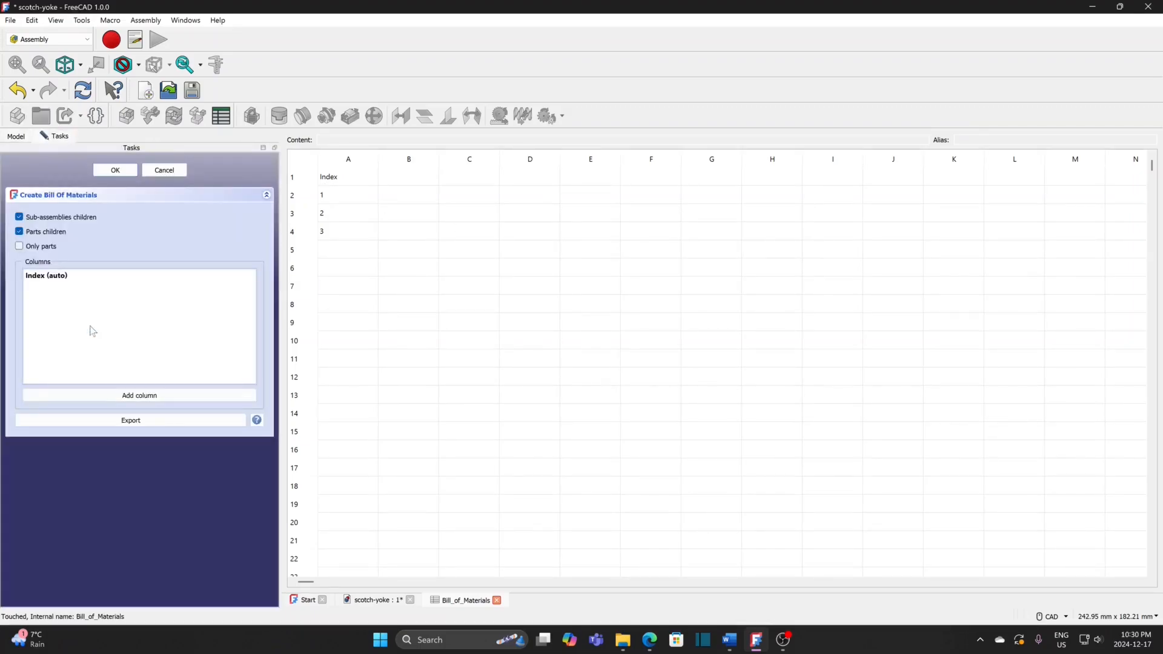
pyautogui.click(125, 396)
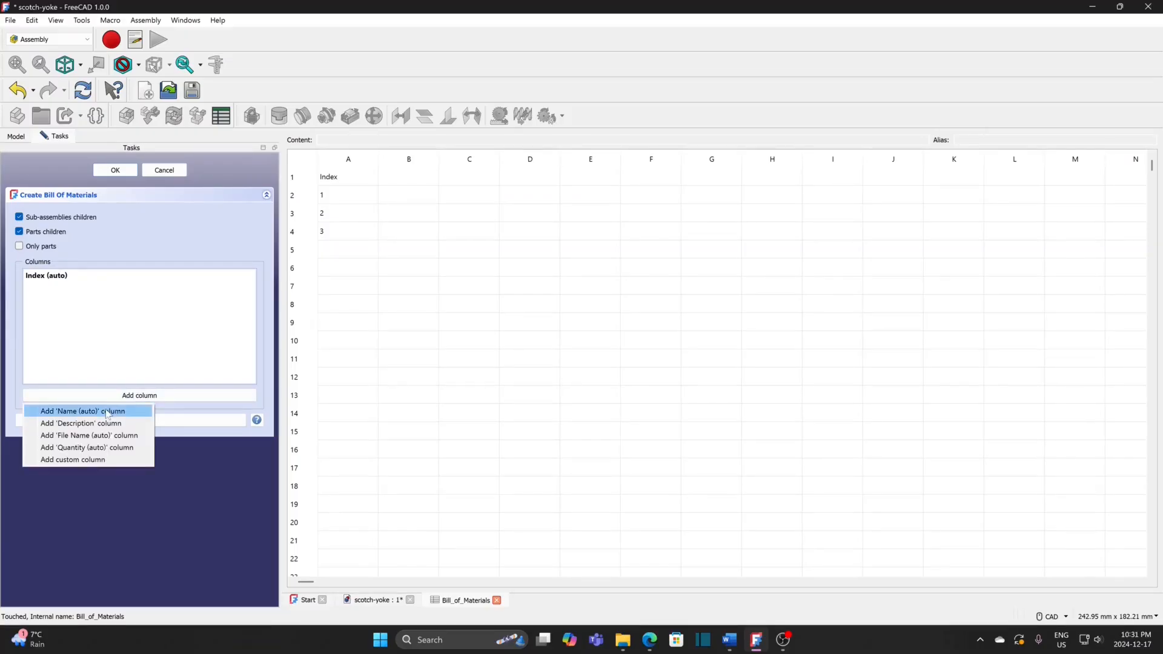
pyautogui.click(106, 411)
pyautogui.click(122, 397)
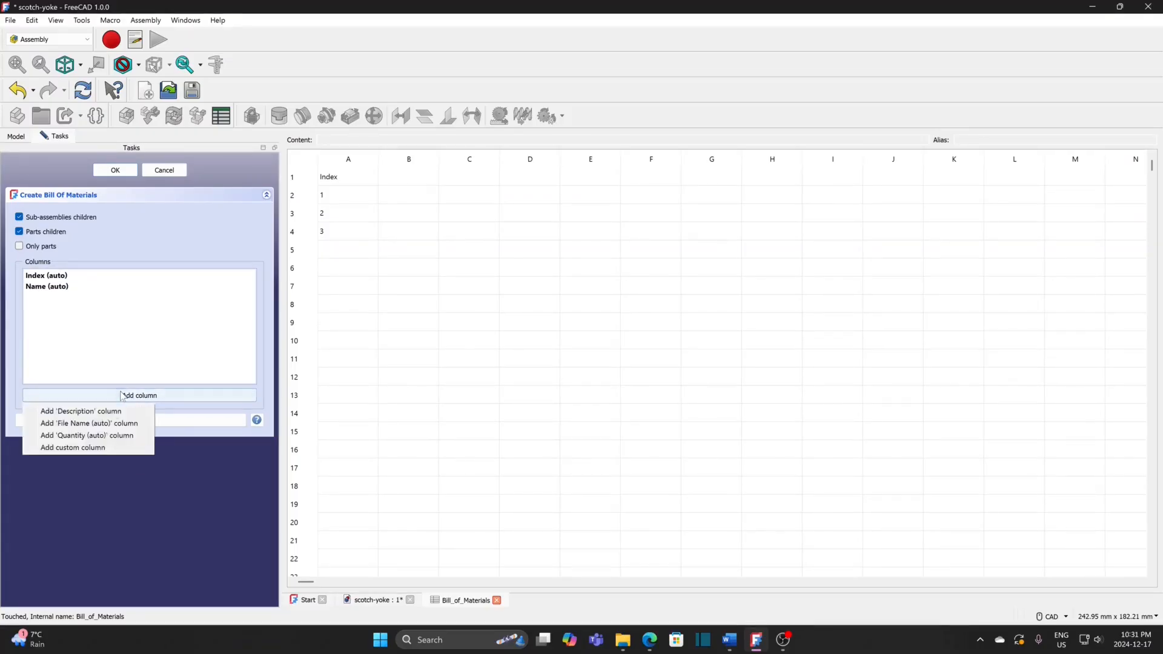
pyautogui.click(109, 412)
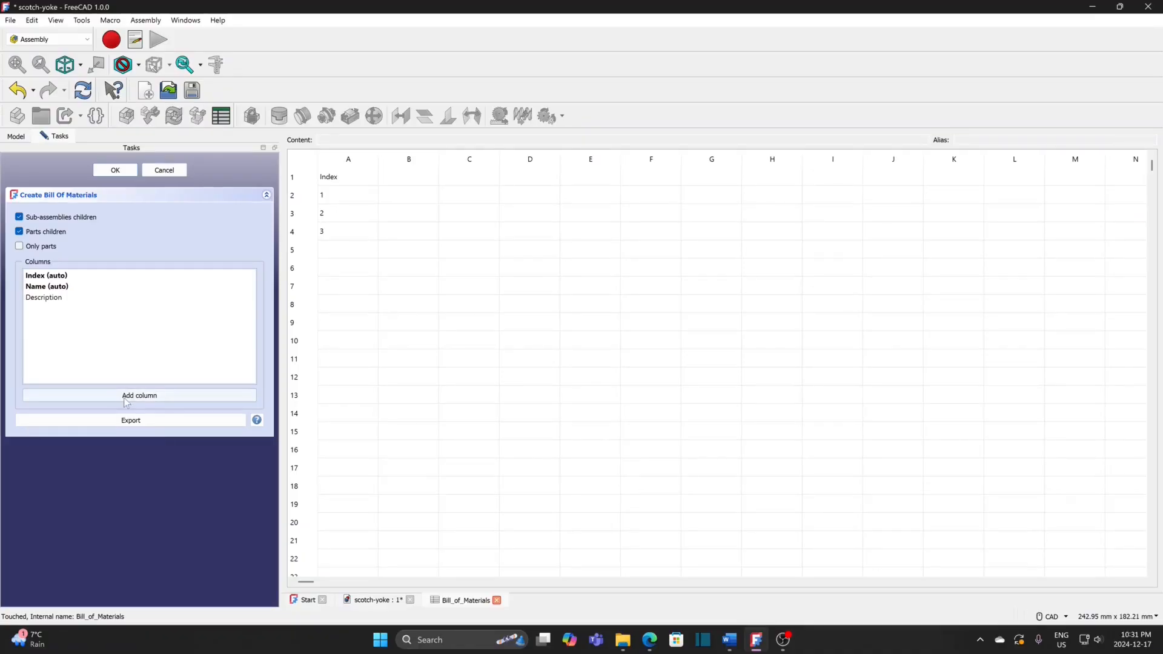
pyautogui.click(125, 398)
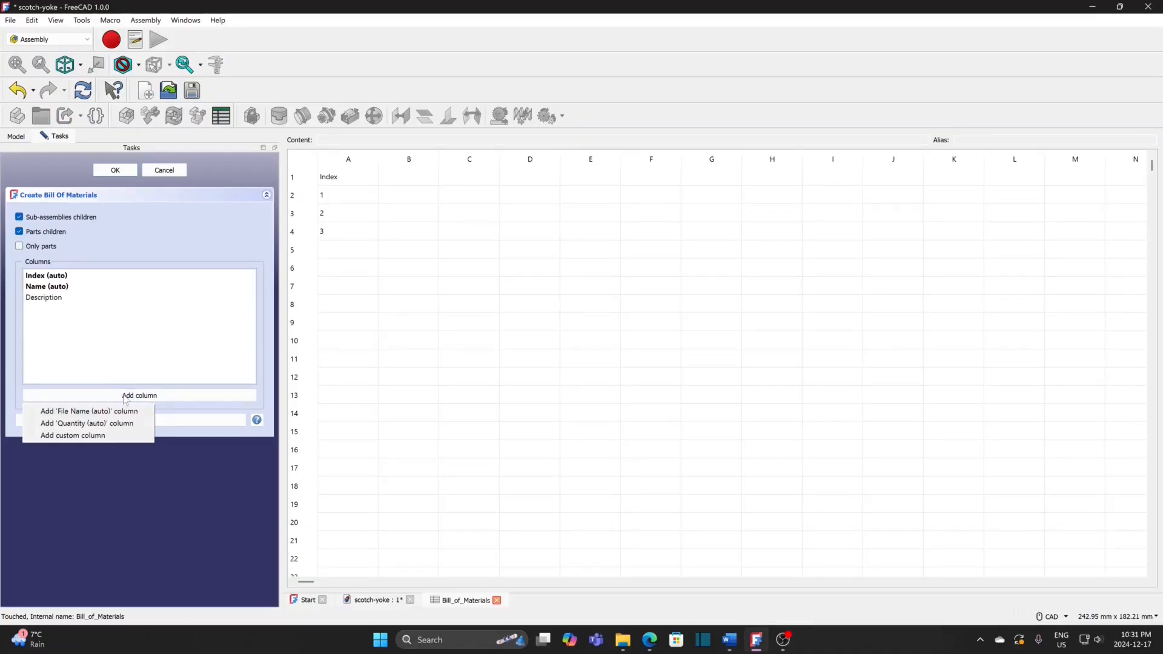
pyautogui.click(109, 424)
# Add a custom column named Material to the bill of materials and accept the edit.
pyautogui.click(129, 398)
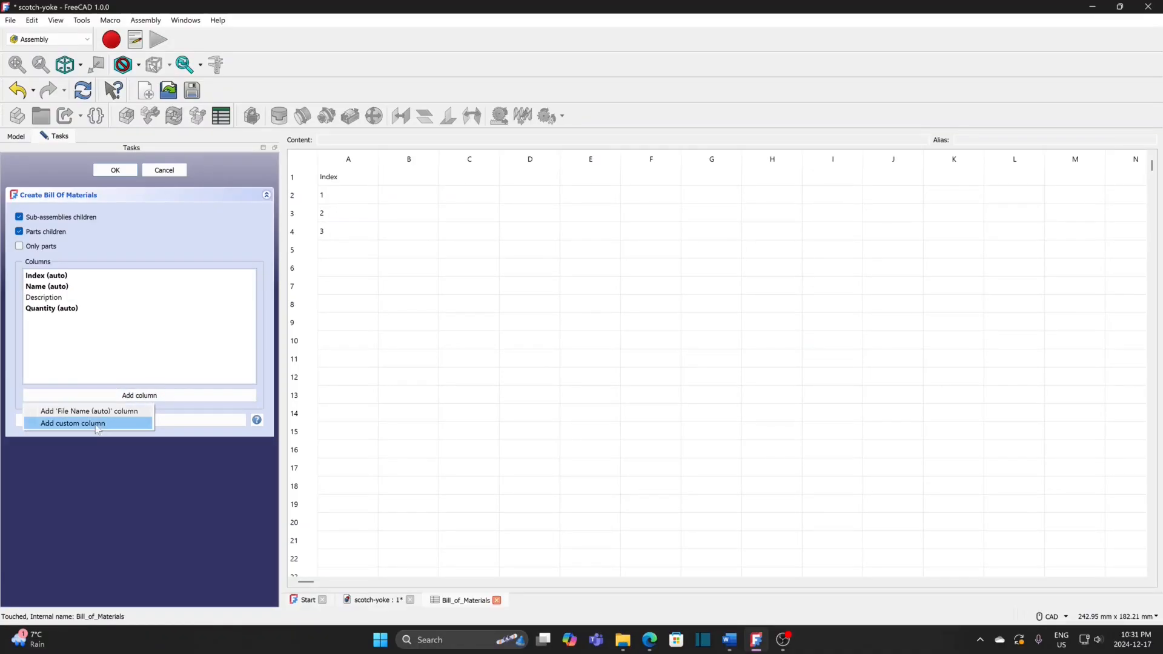
pyautogui.click(91, 424)
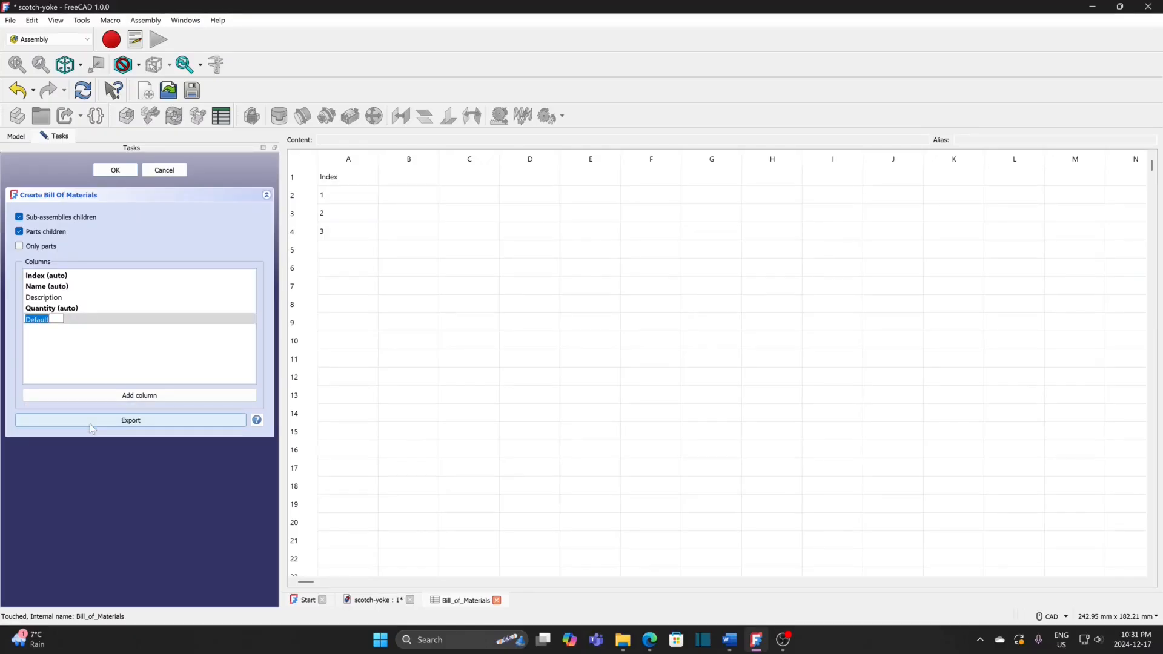
pyautogui.write('Material')
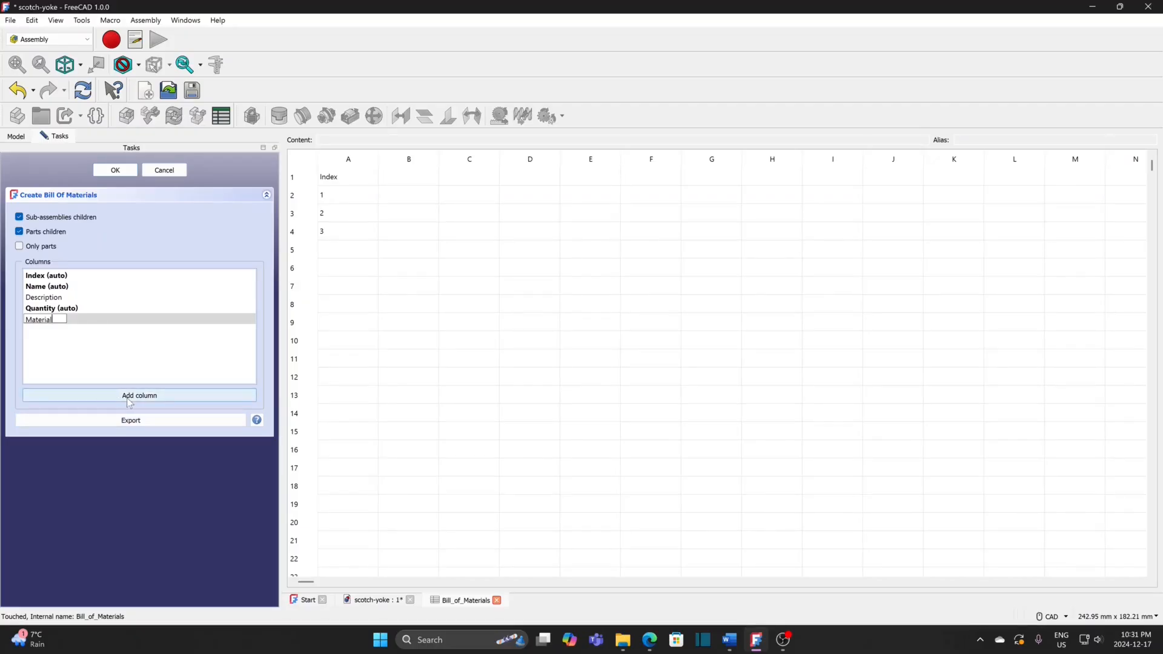
pyautogui.click(115, 170)
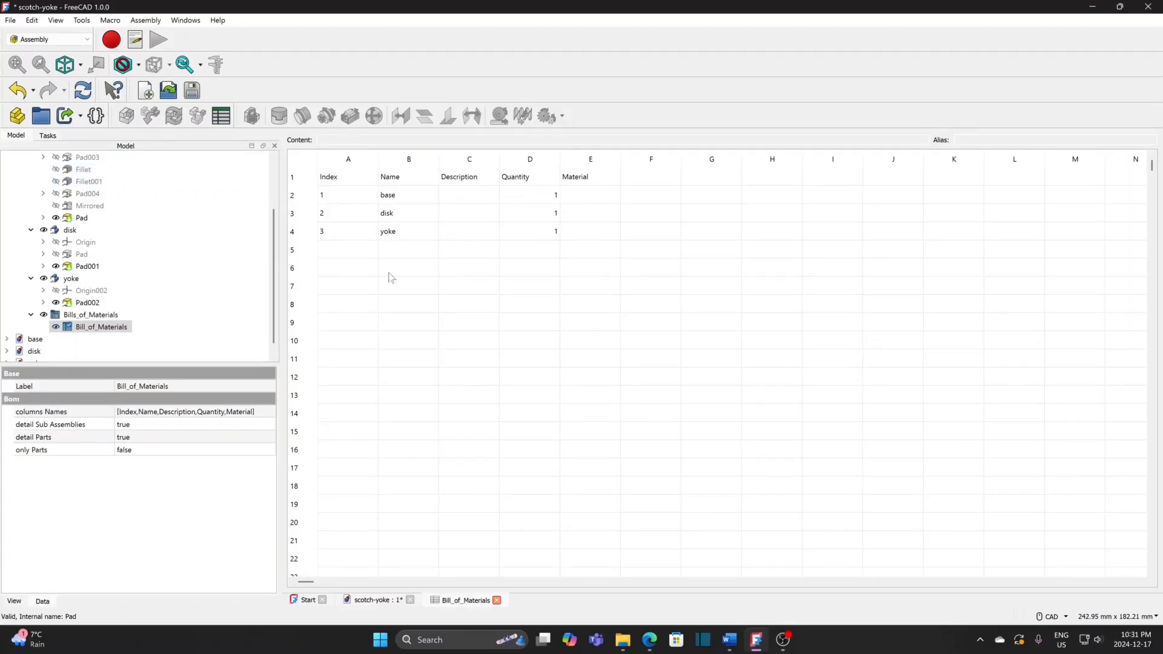
# Reopen the bill of materials and export it as bom.xls in the 11-misc folder.
pyautogui.click(124, 327)
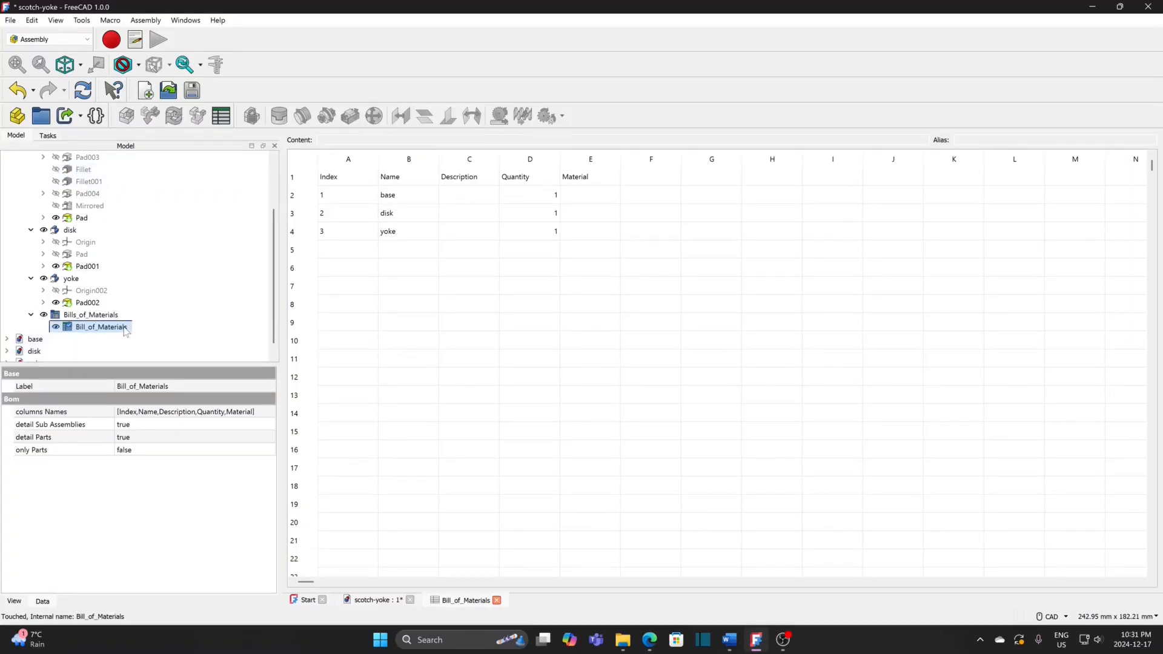
pyautogui.doubleClick(125, 328)
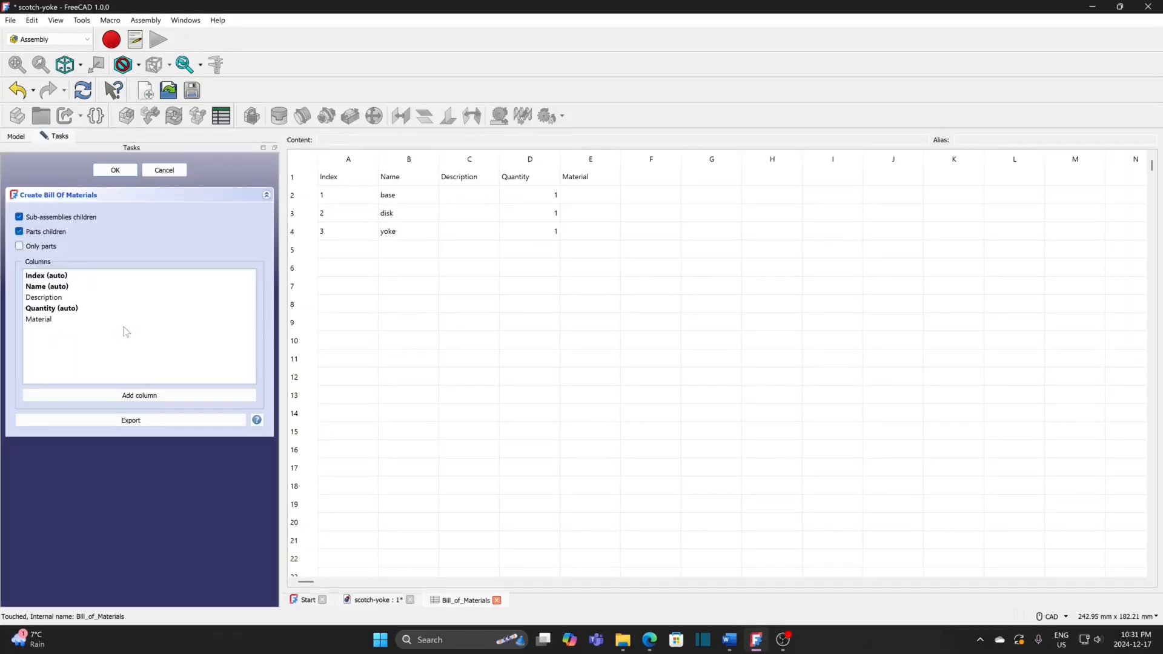
pyautogui.click(141, 423)
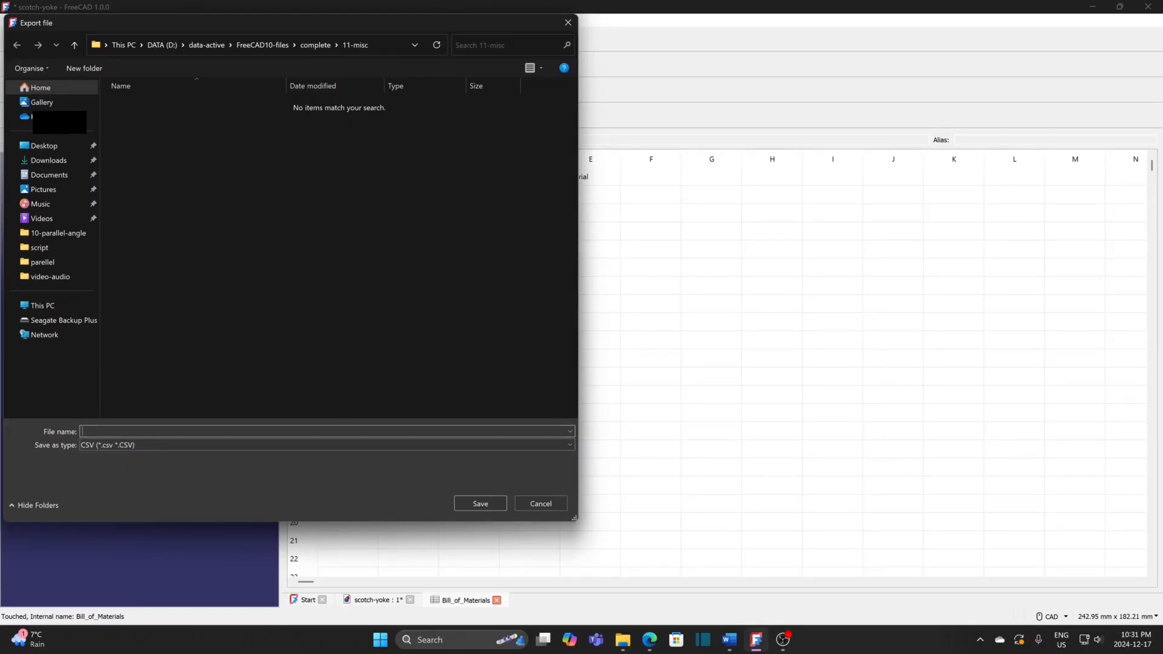
pyautogui.write('bom.xls')
pyautogui.click(466, 502)
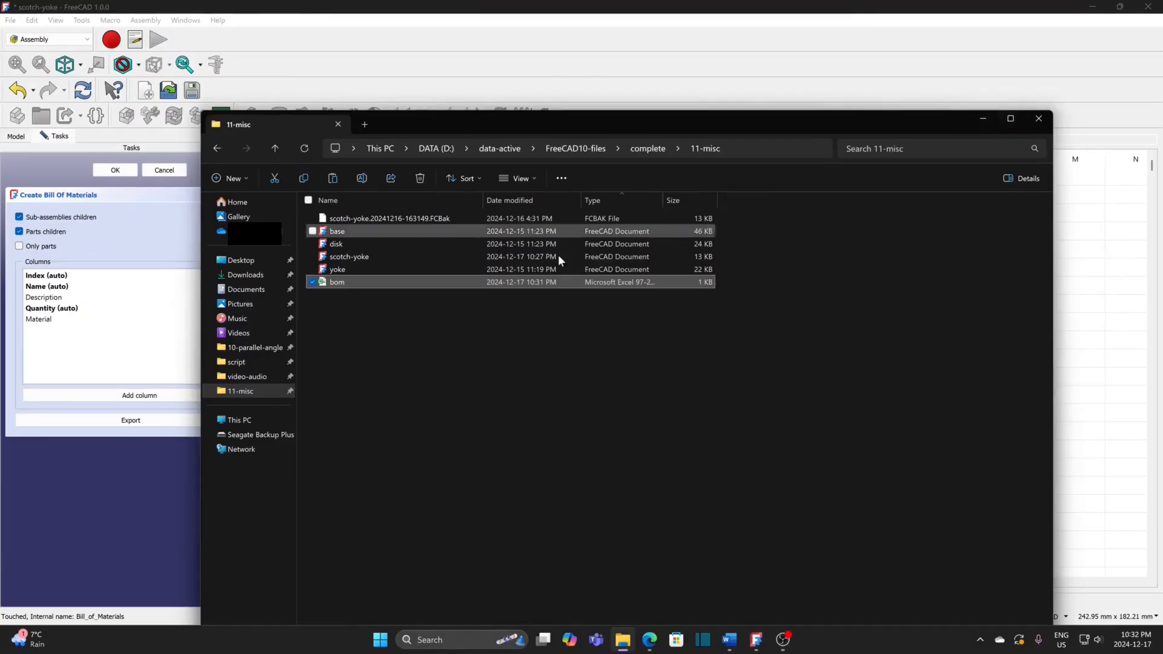
# Open the exported bom file in Excel and save it as an Excel workbook named bom in the 11-misc folder.
pyautogui.doubleClick(350, 287)
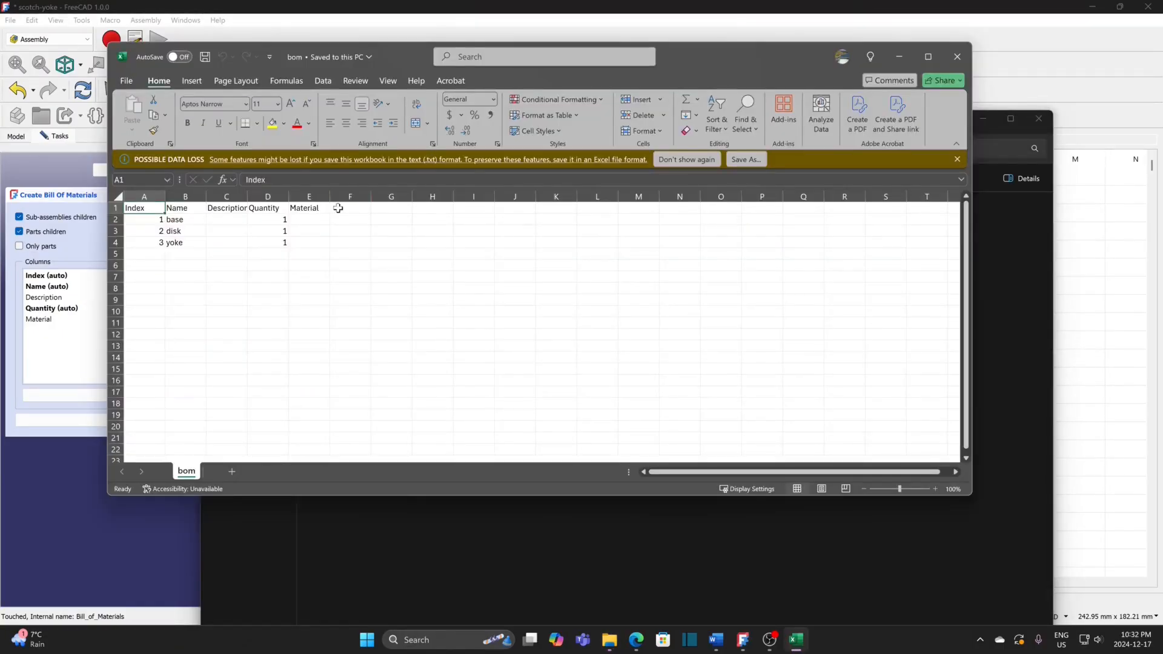
pyautogui.click(745, 160)
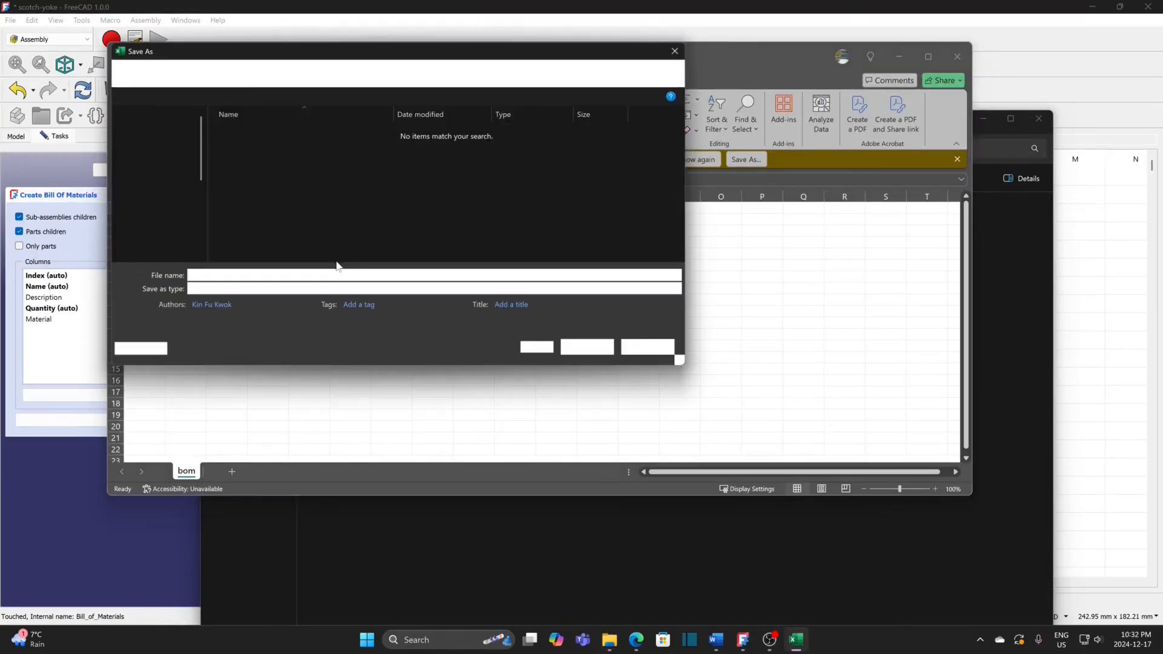
pyautogui.write('b')
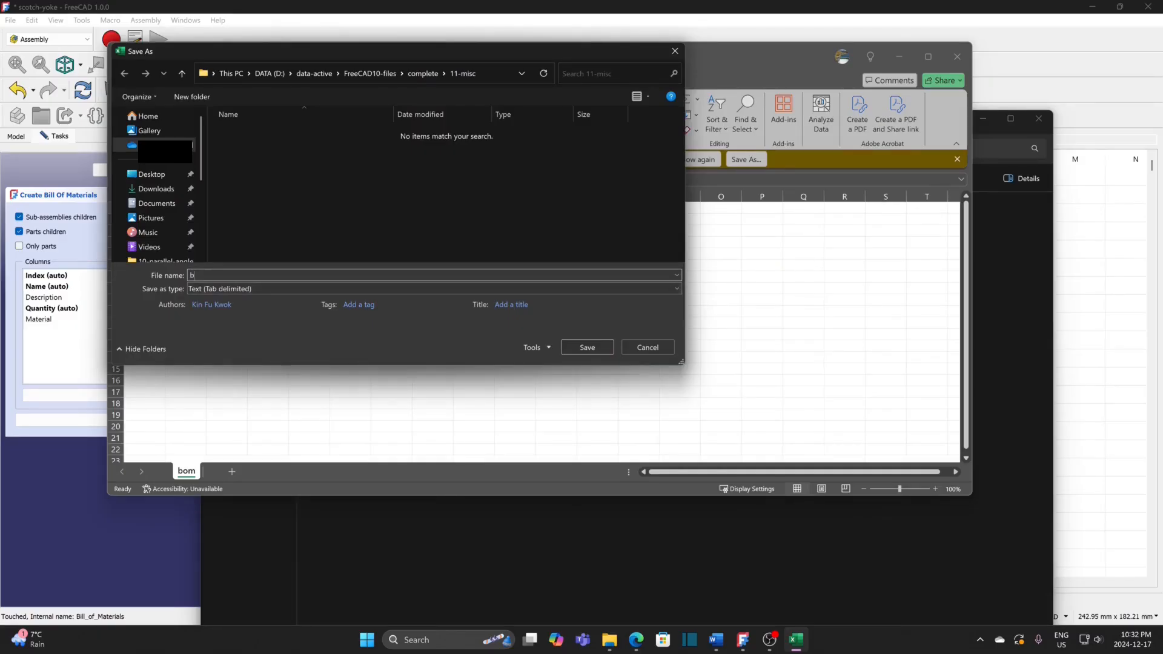
pyautogui.write('om')
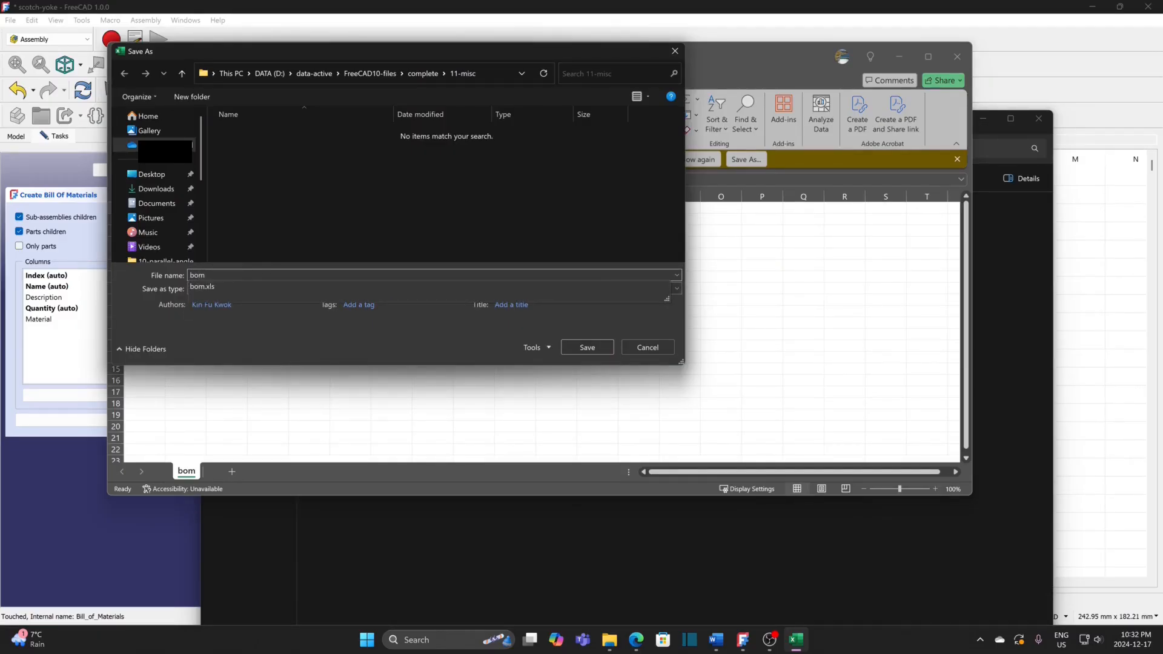
pyautogui.click(237, 289)
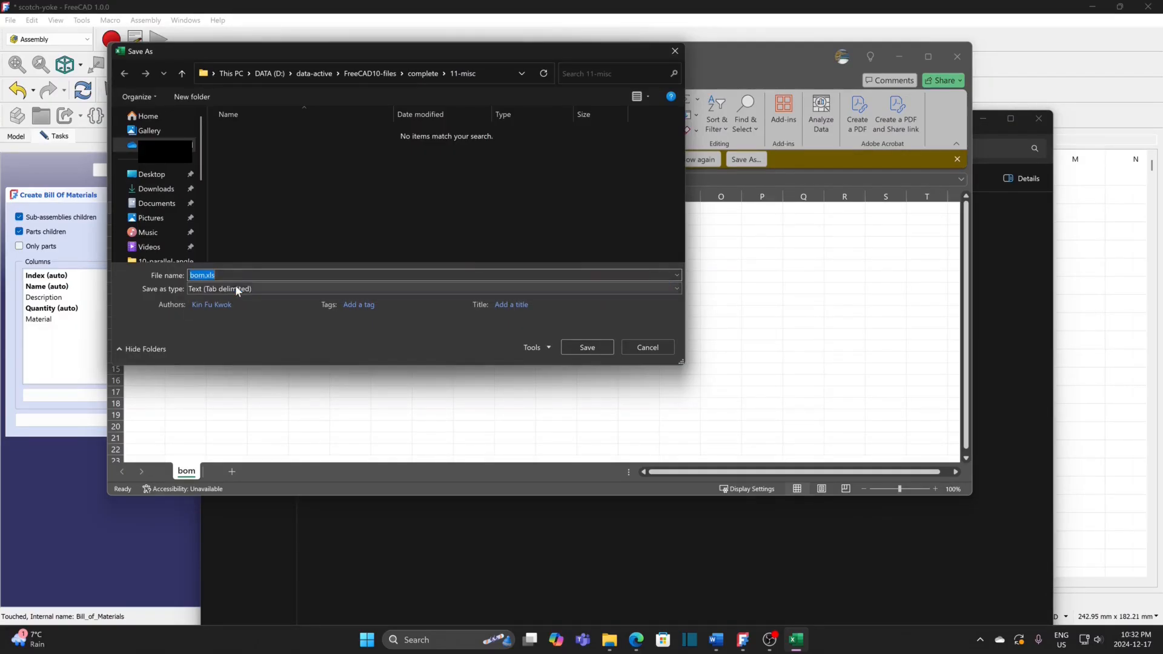
pyautogui.press('End')
pyautogui.click(238, 291)
pyautogui.click(235, 297)
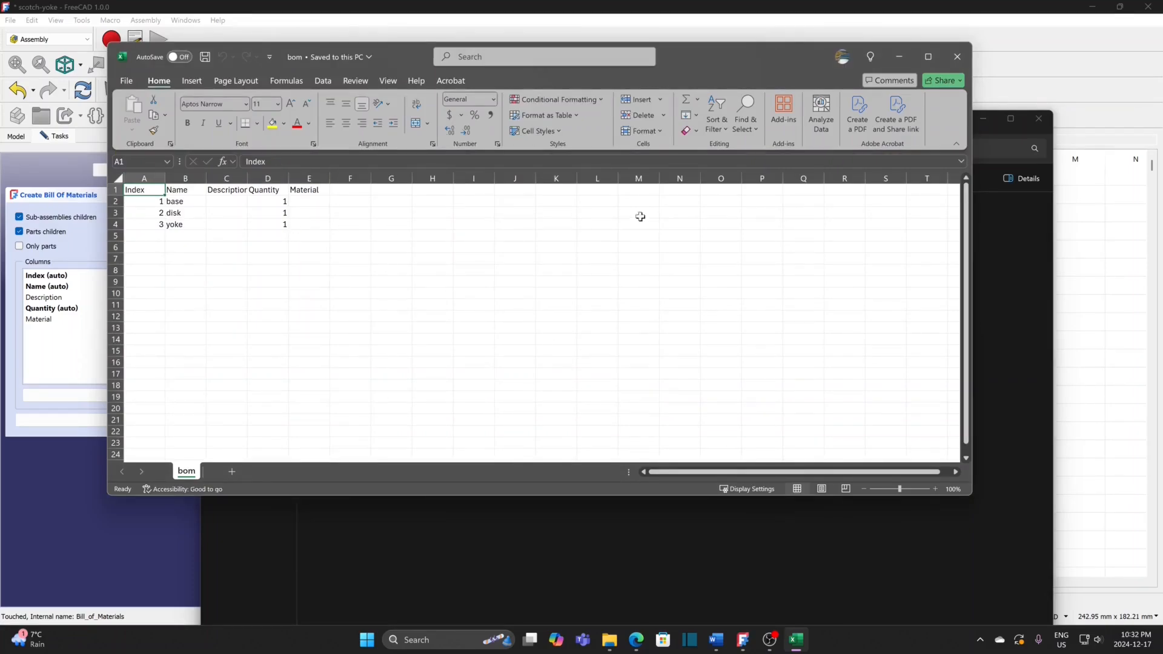
# Close the workbook and the 11-misc folder, return to FreeCAD and accept the bill of materials edit.
pyautogui.click(956, 56)
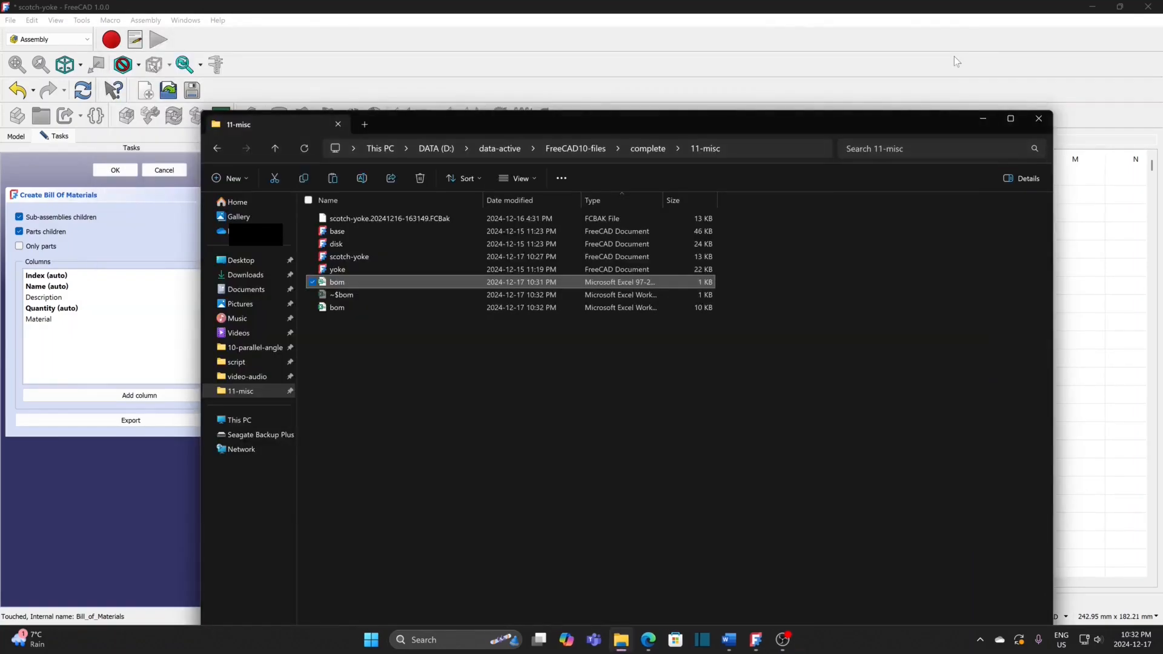
pyautogui.click(1038, 119)
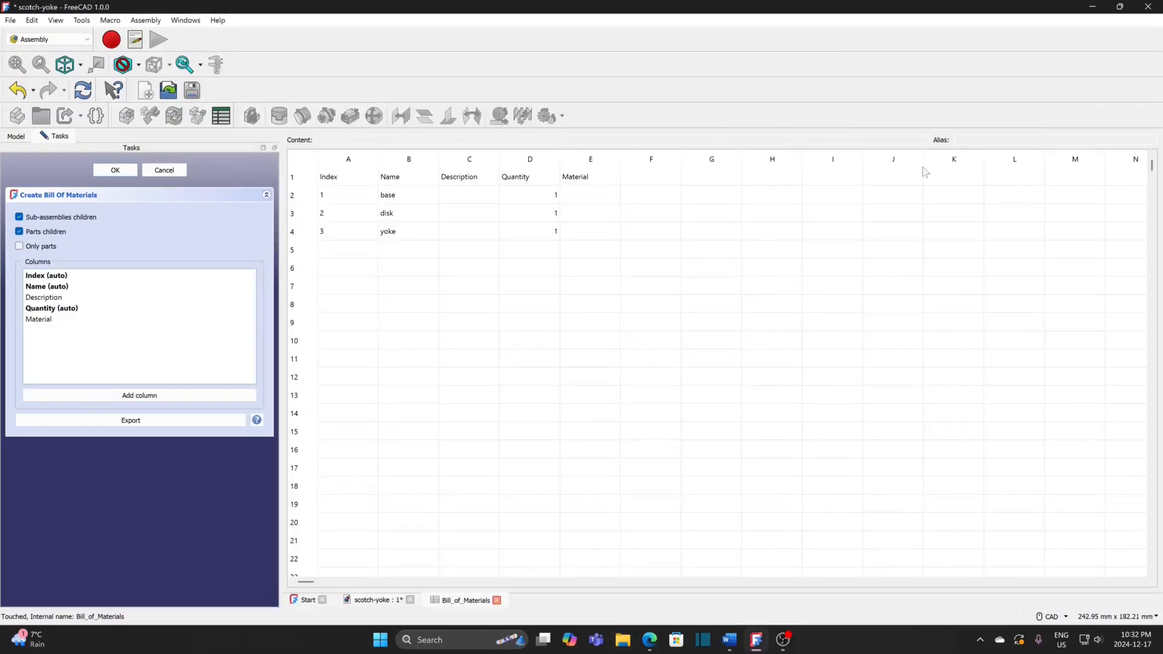
pyautogui.click(116, 171)
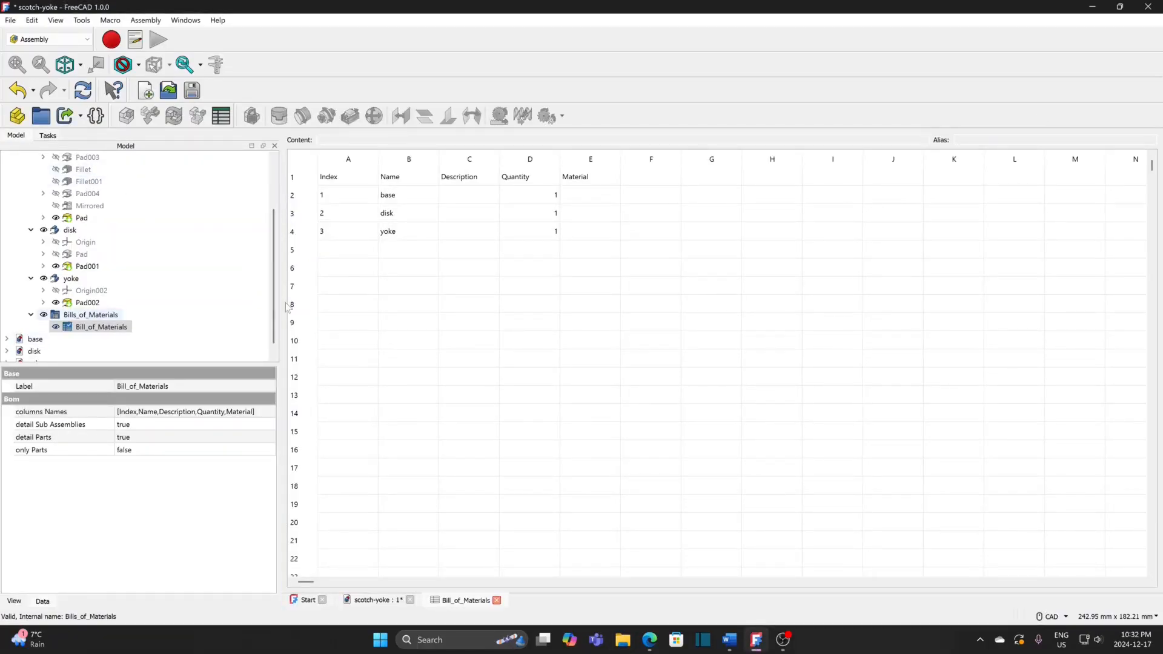
# Create an exploded view of the scotch-yoke assembly, exploding the parts radially by about 109 mm.
pyautogui.click(371, 601)
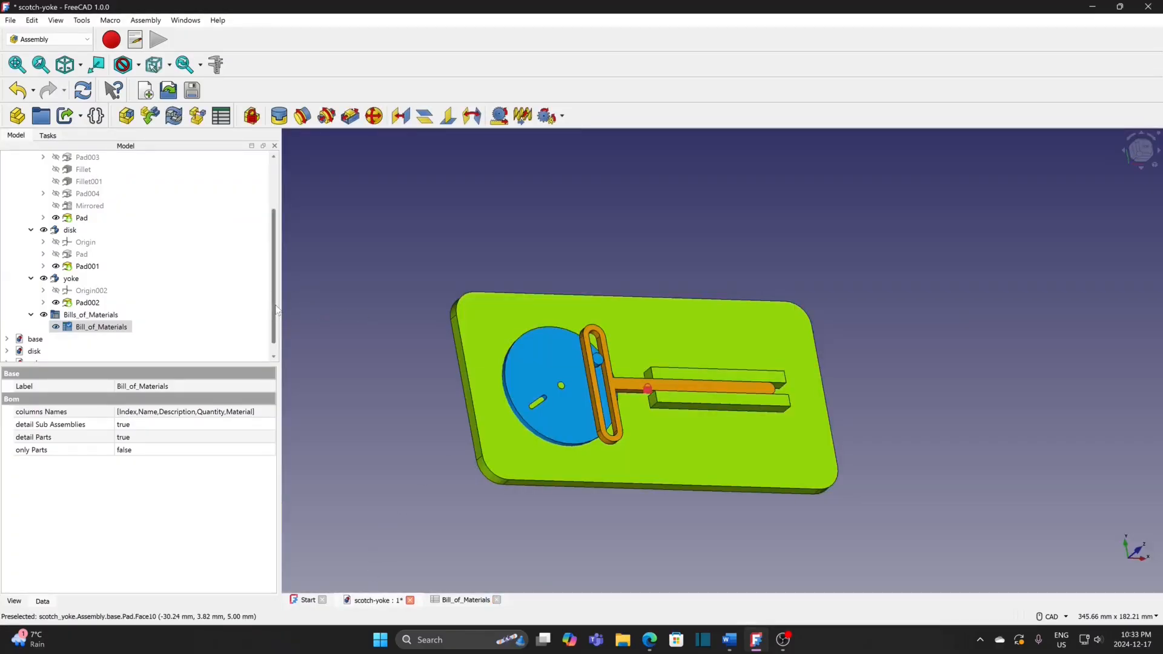
pyautogui.moveTo(274, 306); pyautogui.dragTo(278, 241)
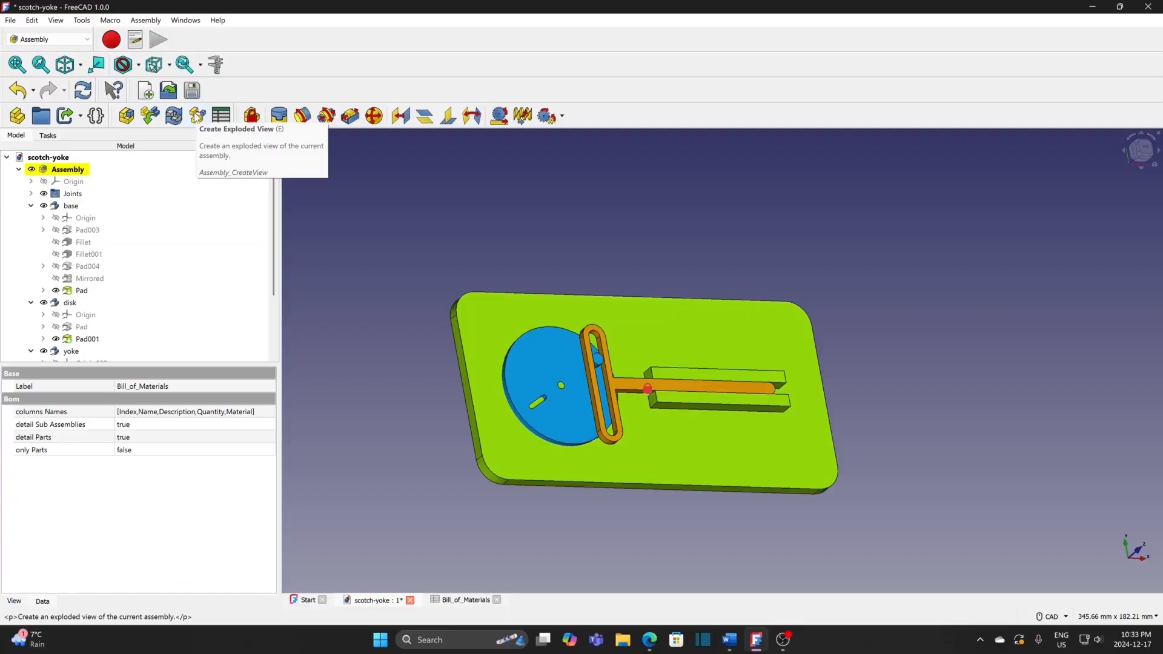
pyautogui.click(197, 117)
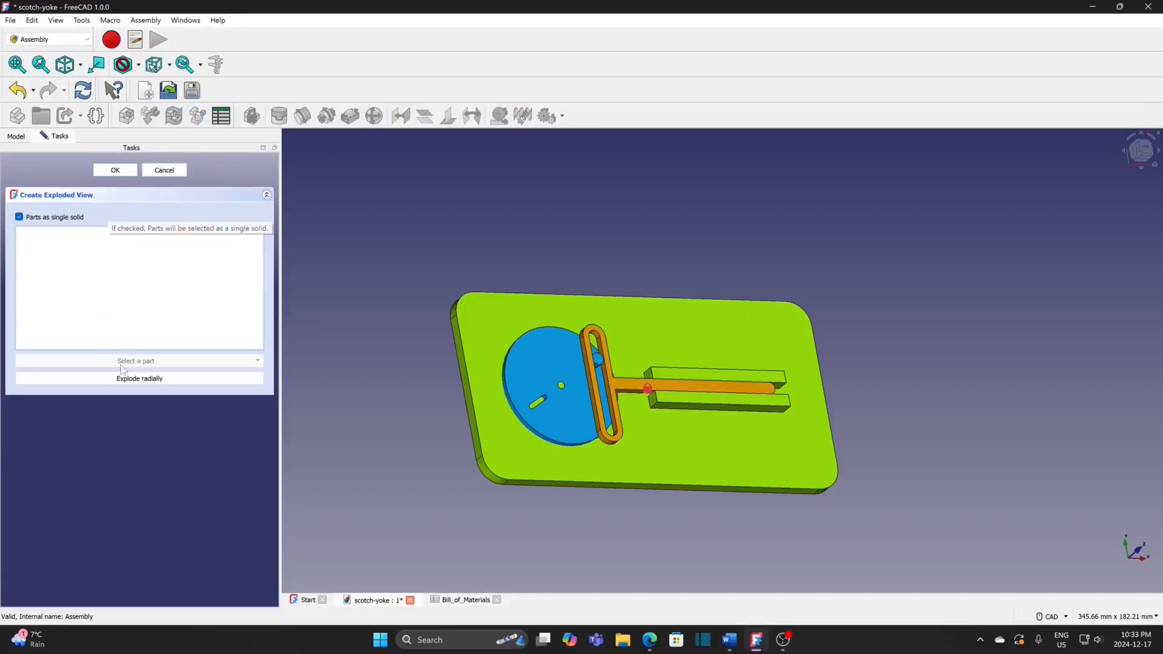
pyautogui.click(146, 379)
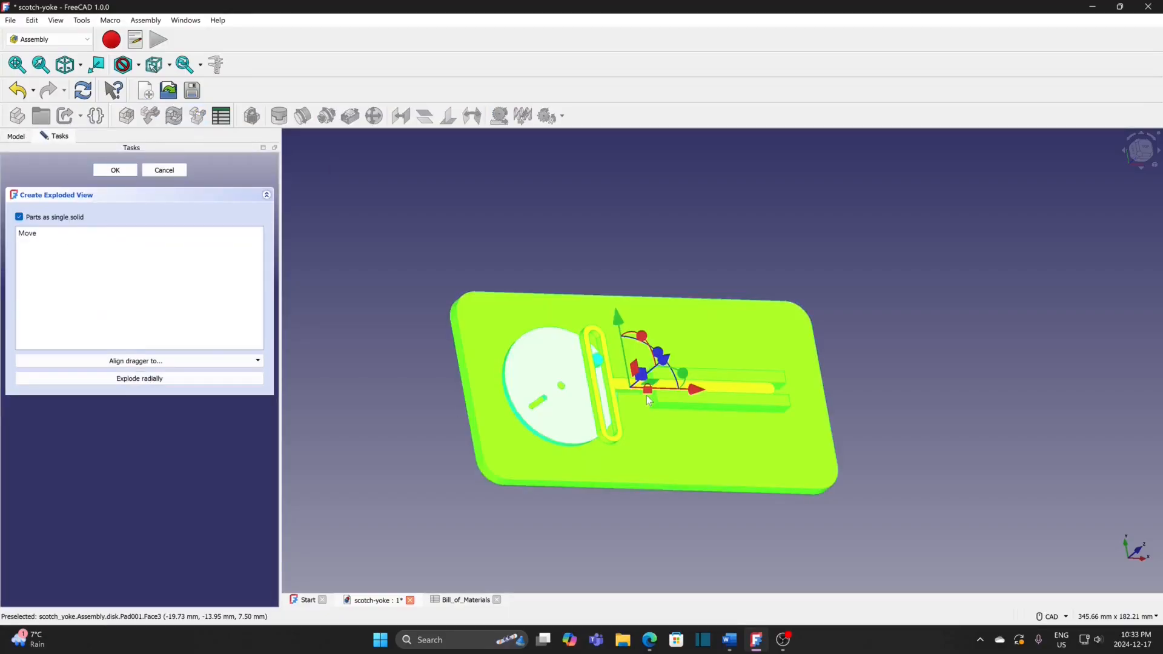
pyautogui.moveTo(665, 364); pyautogui.dragTo(744, 253)
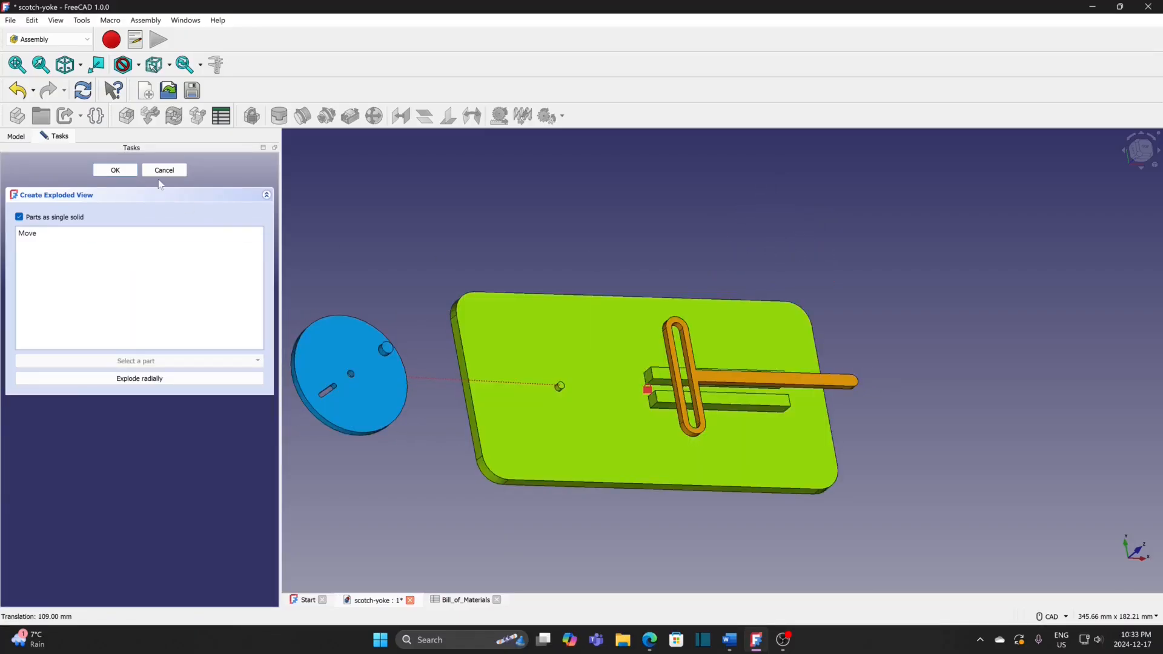
pyautogui.click(115, 170)
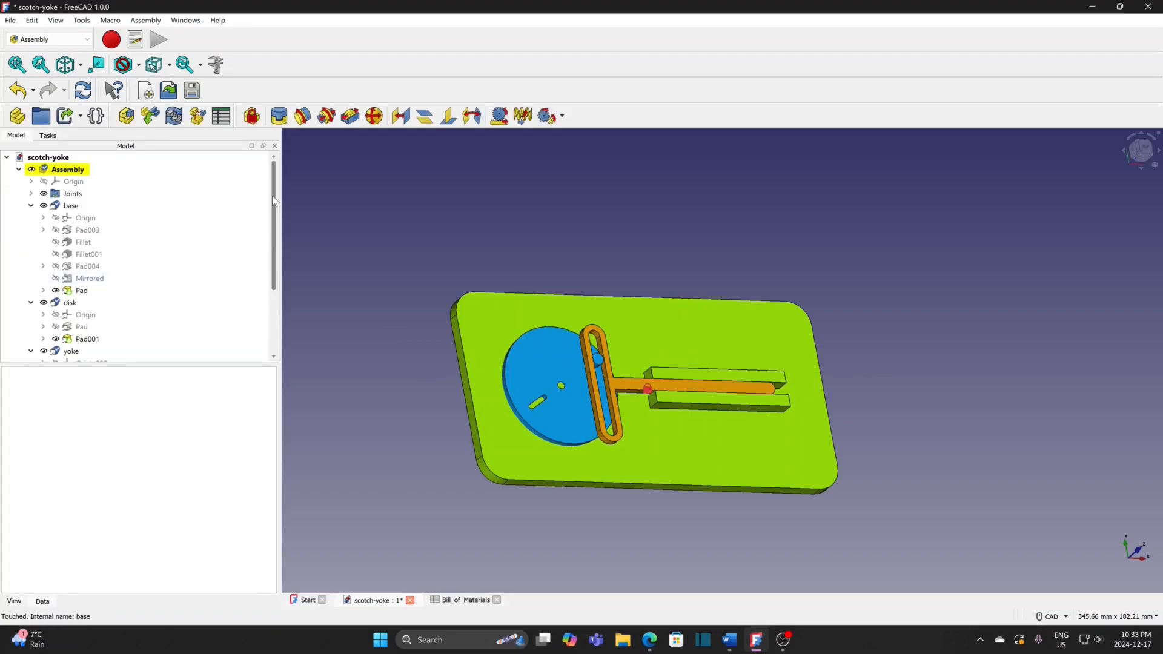
pyautogui.moveTo(272, 197); pyautogui.dragTo(265, 316)
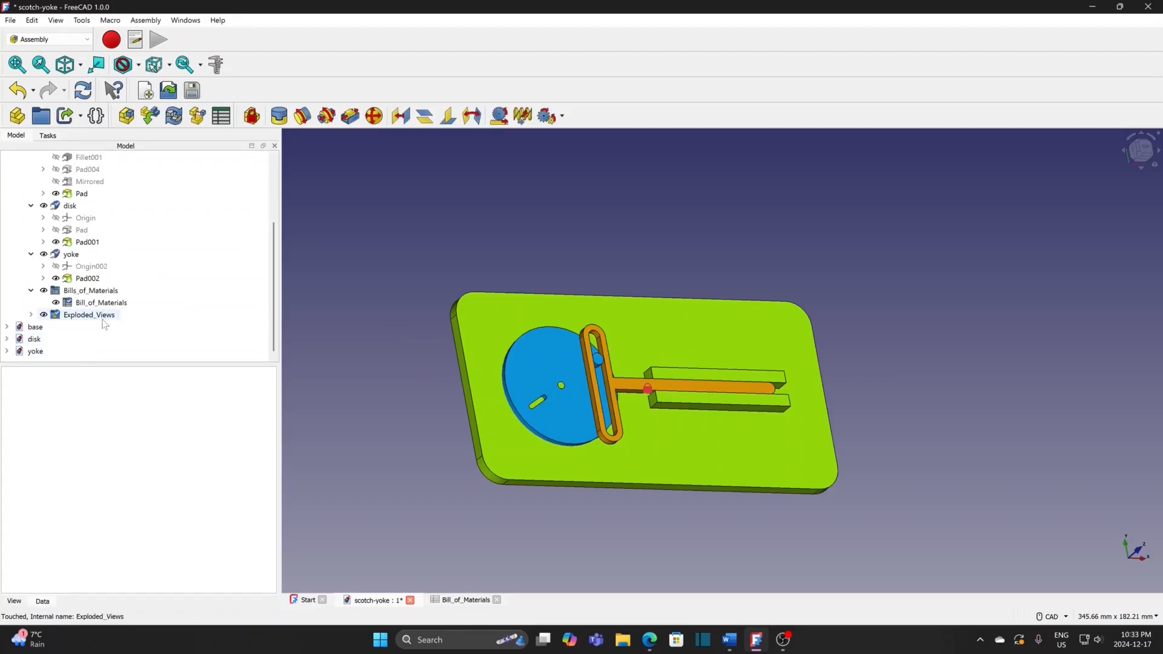
# Reopen the scotch-yoke exploded view for editing and move the yoke about 97 mm up off the base plate.
pyautogui.doubleClick(100, 317)
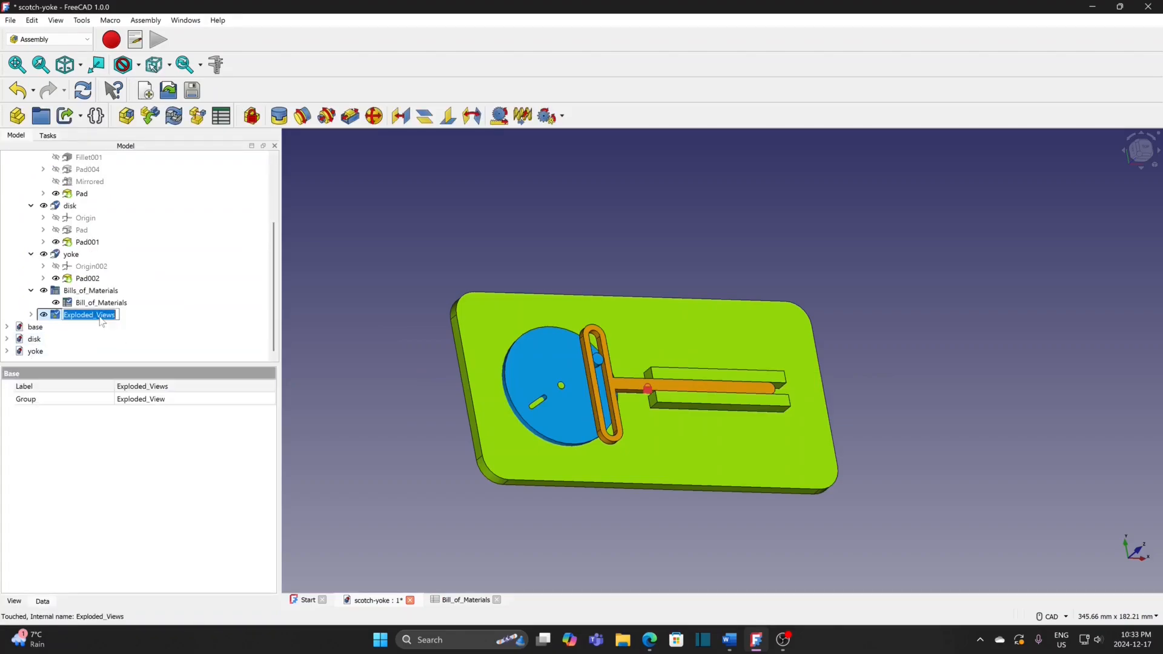
pyautogui.click(30, 314)
pyautogui.click(88, 327)
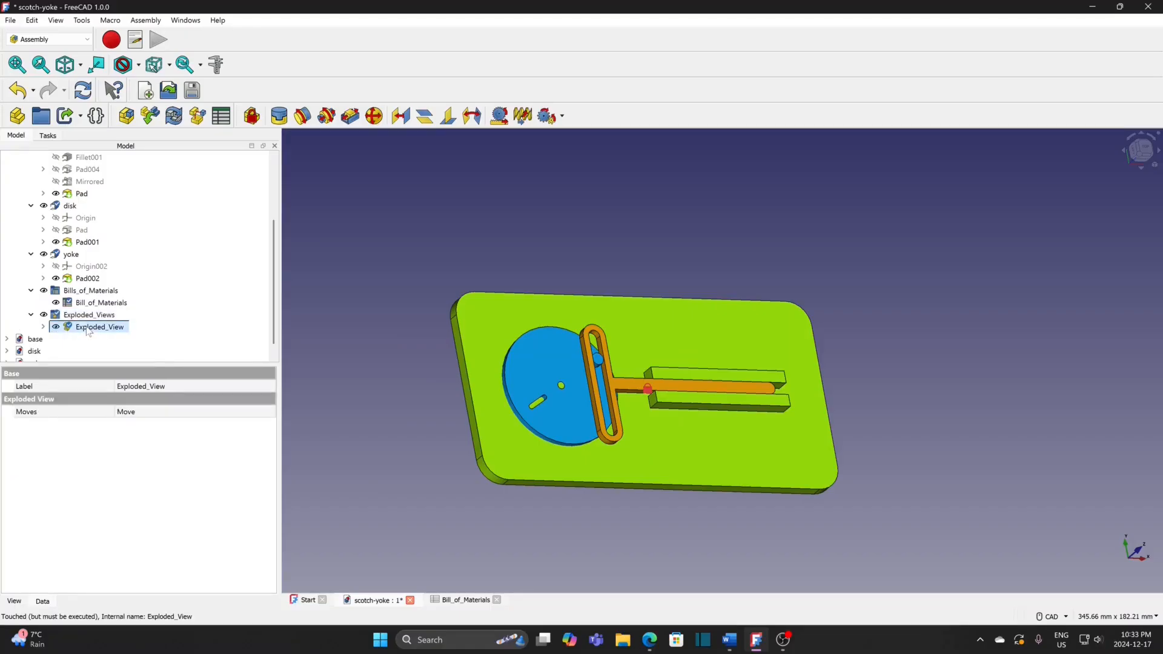
pyautogui.doubleClick(87, 329)
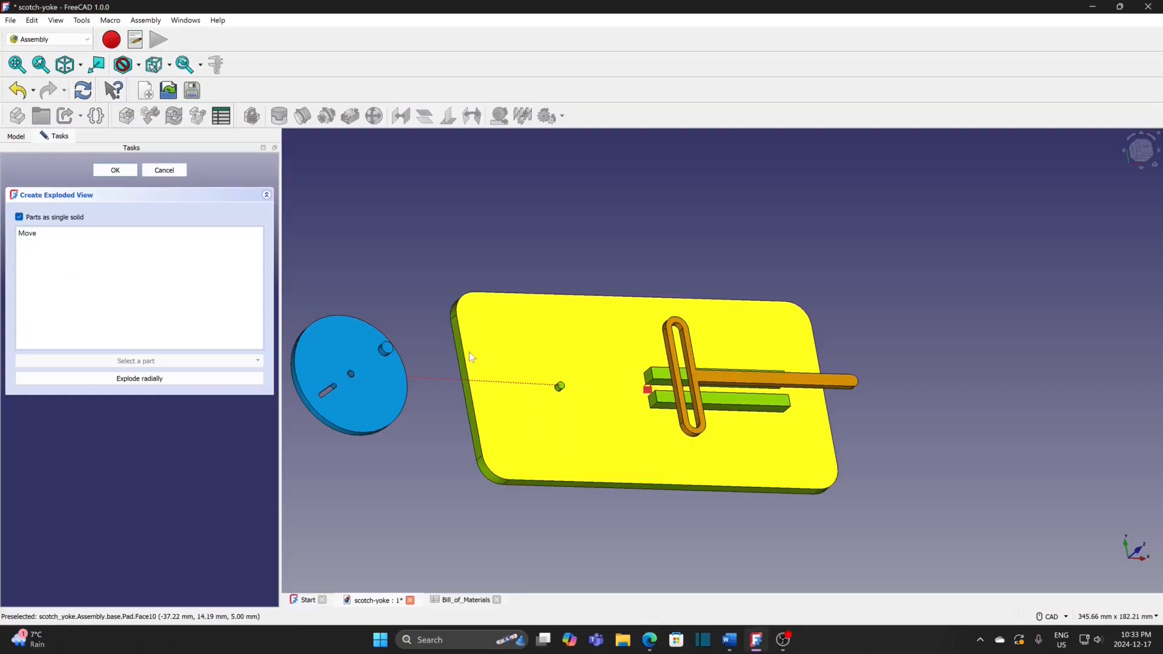
pyautogui.click(790, 383)
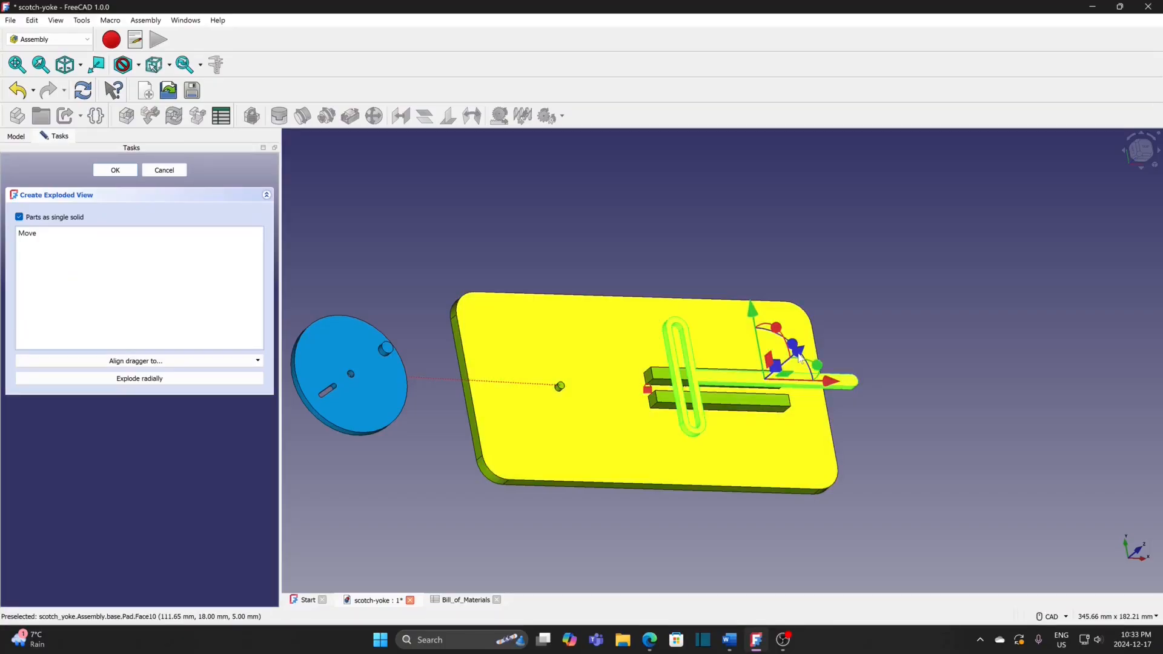
pyautogui.moveTo(797, 358); pyautogui.dragTo(886, 229)
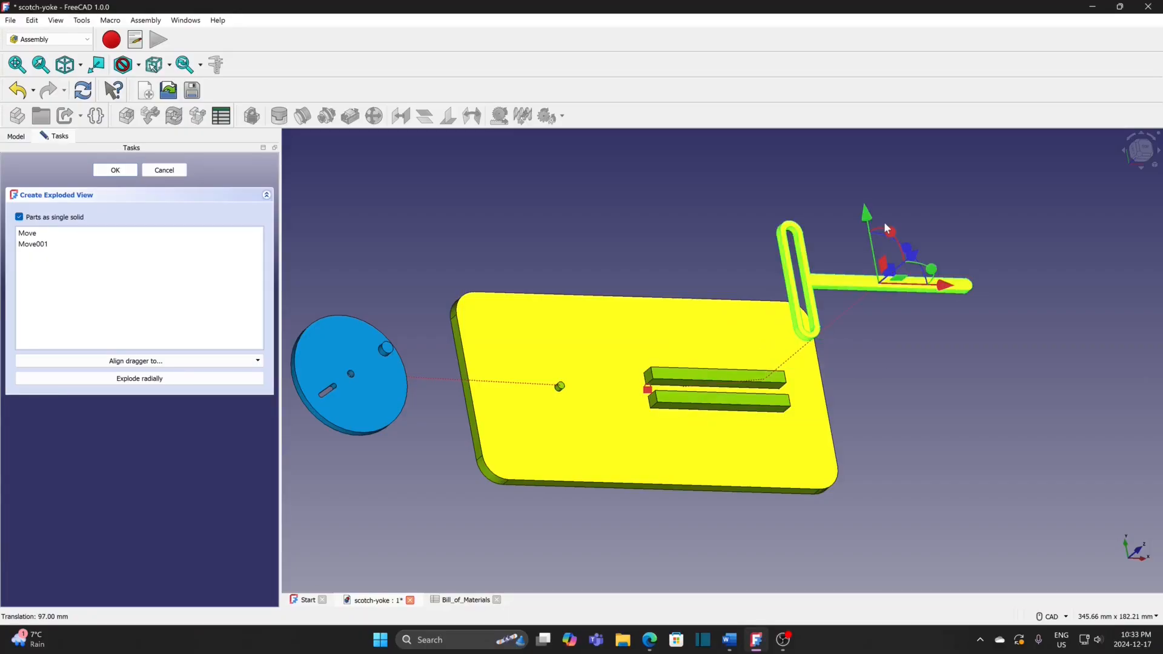
# Lift the disk away from the base, rotate it by -45°, and accept the exploded view.
pyautogui.click(369, 384)
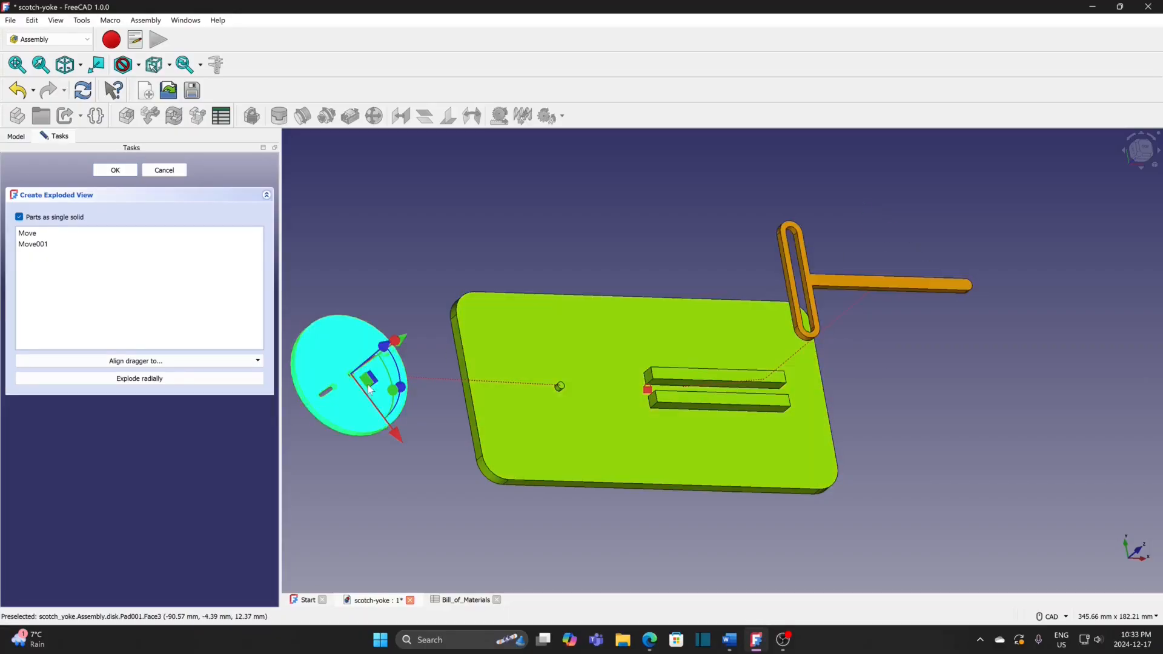
pyautogui.moveTo(386, 350); pyautogui.dragTo(554, 177)
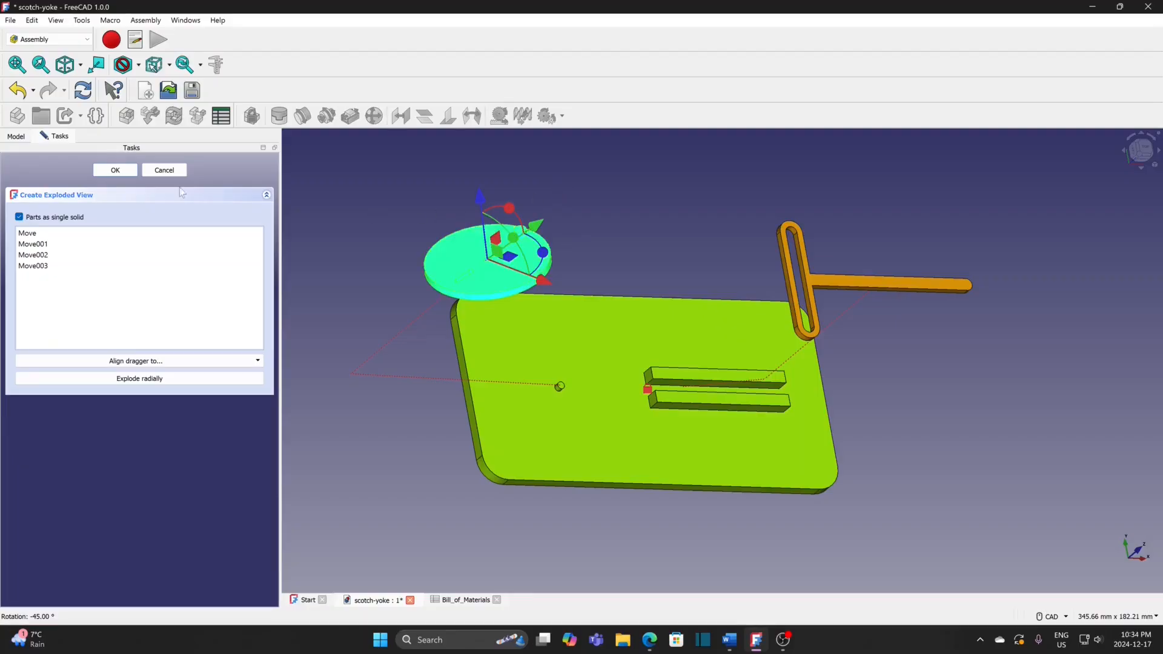
pyautogui.click(115, 171)
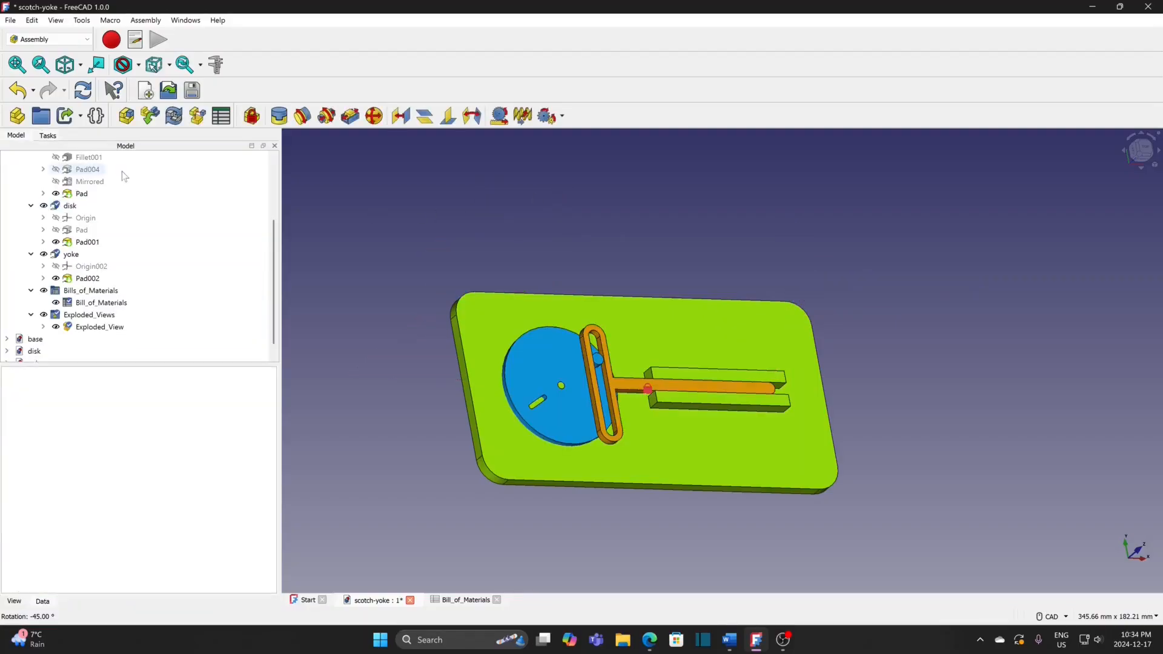
# List the individual moves stored under the exploded view in the model tree.
pyautogui.click(43, 327)
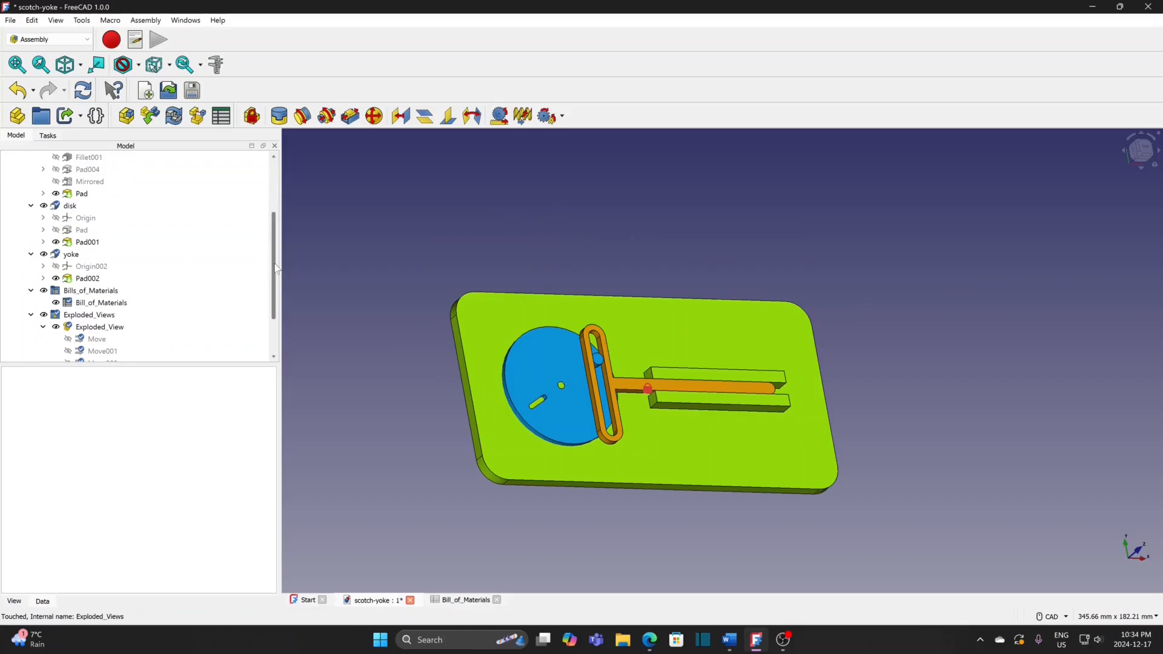
pyautogui.scroll(-2, 267, 327)
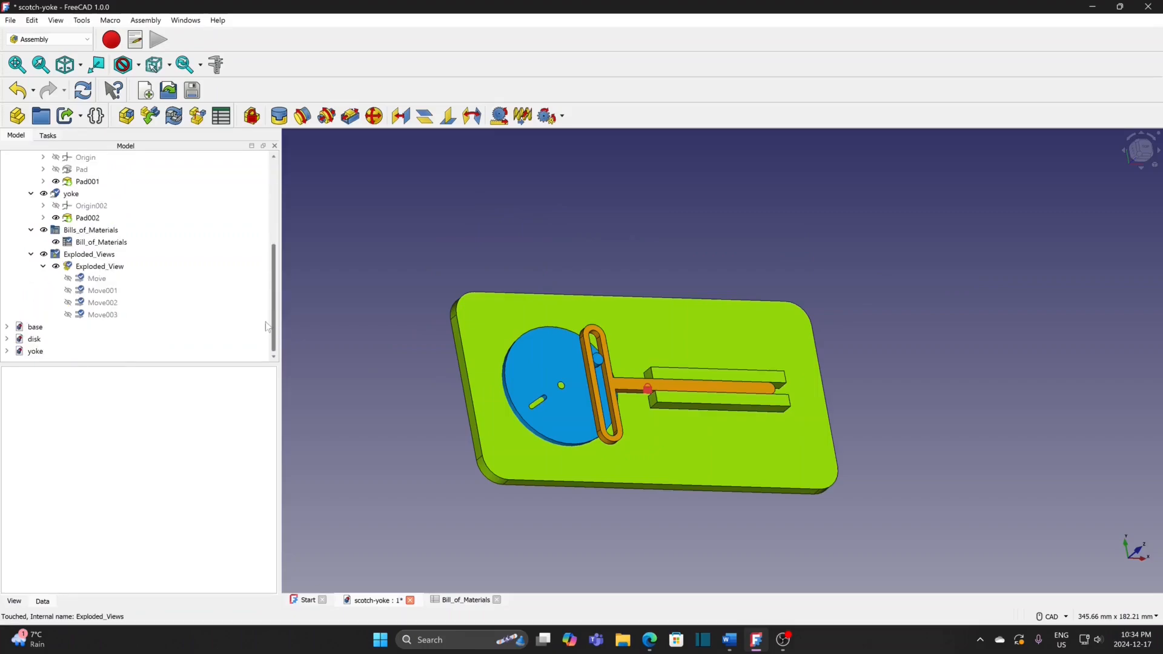
pyautogui.click(97, 278)
# Edit the exploded view again, shifting the yoke about 27 mm in its plane, rotating it about its arm and moving it farther outward.
pyautogui.doubleClick(99, 268)
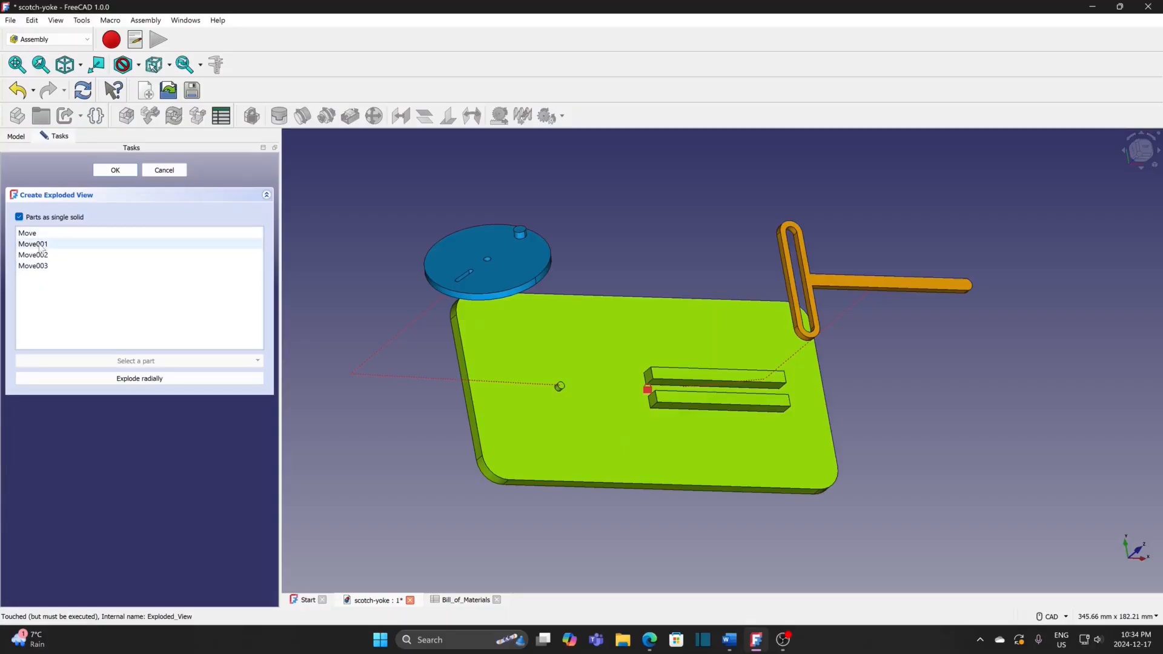
pyautogui.click(41, 245)
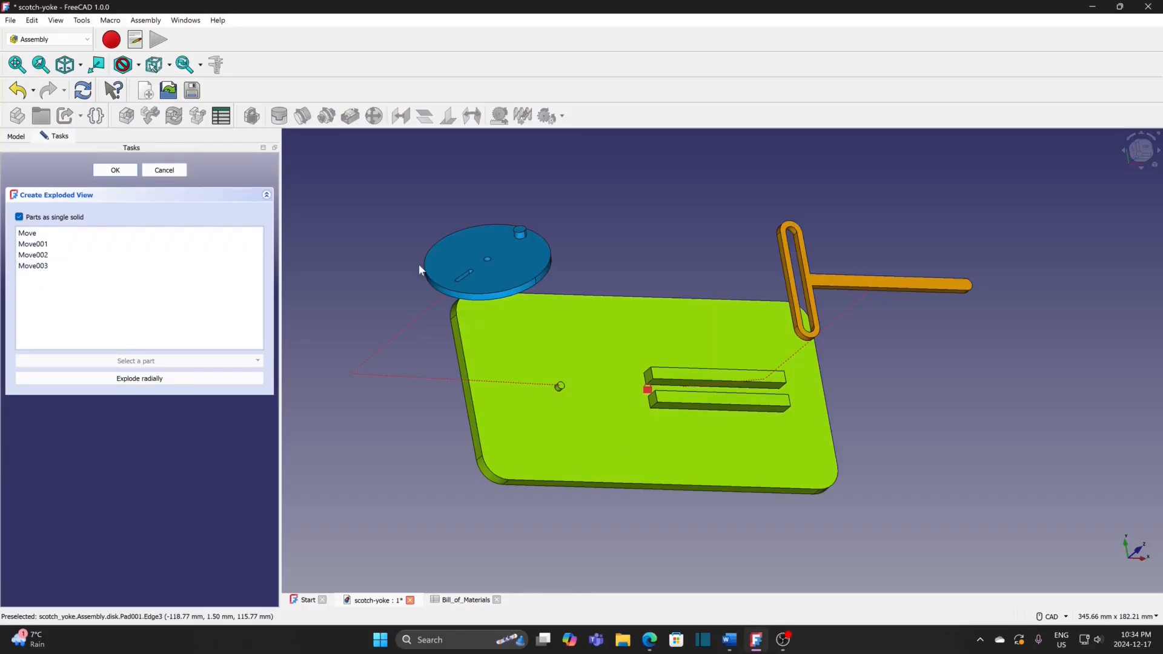
pyautogui.click(843, 285)
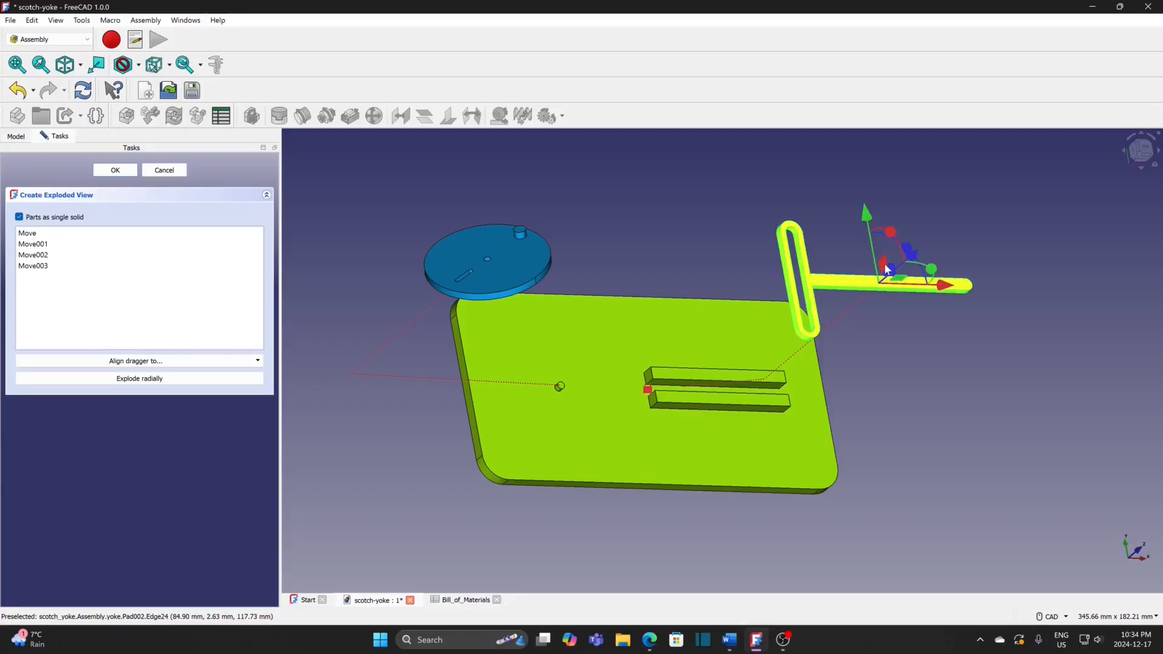
pyautogui.moveTo(884, 268); pyautogui.dragTo(916, 203)
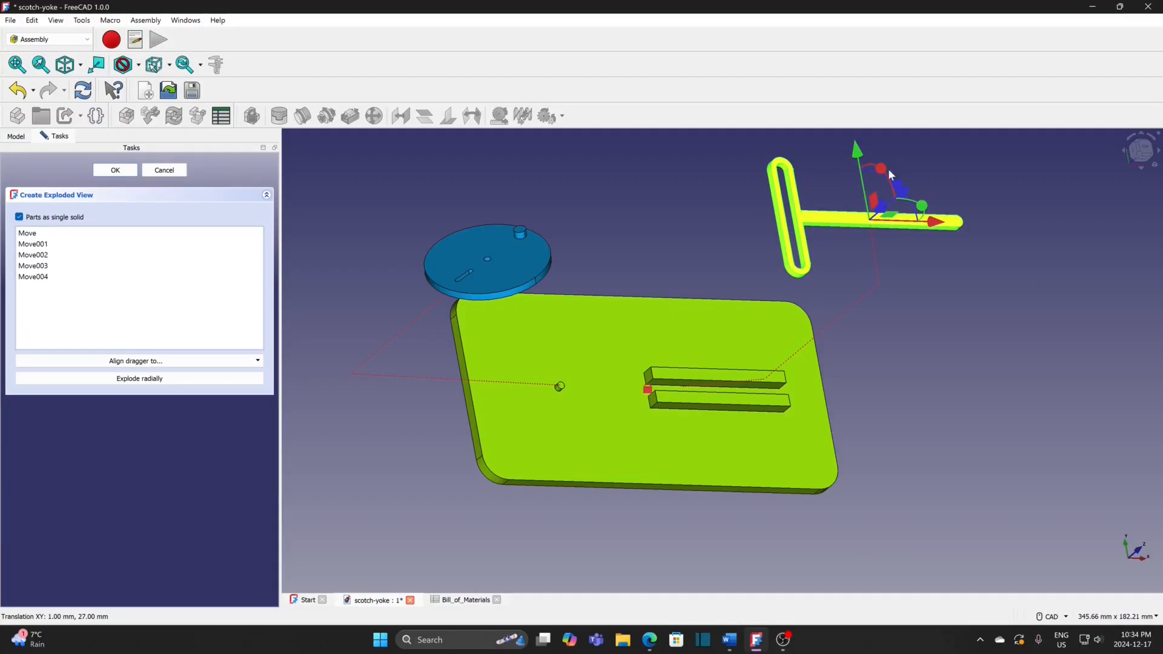
pyautogui.moveTo(879, 166); pyautogui.dragTo(1060, 226)
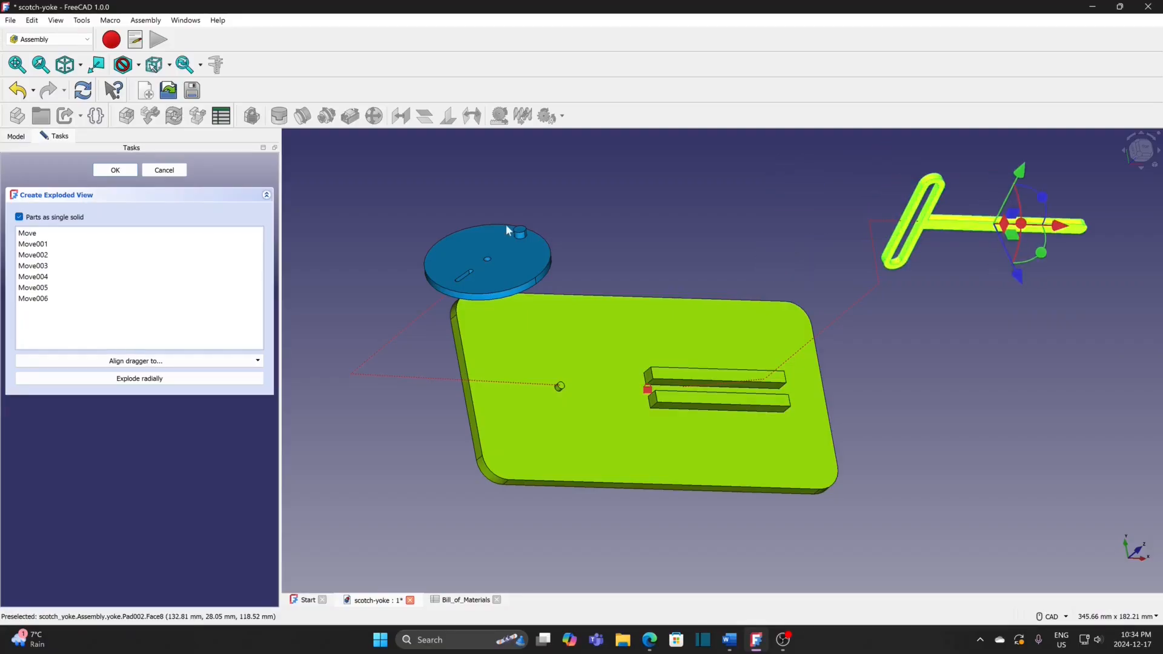
pyautogui.click(113, 170)
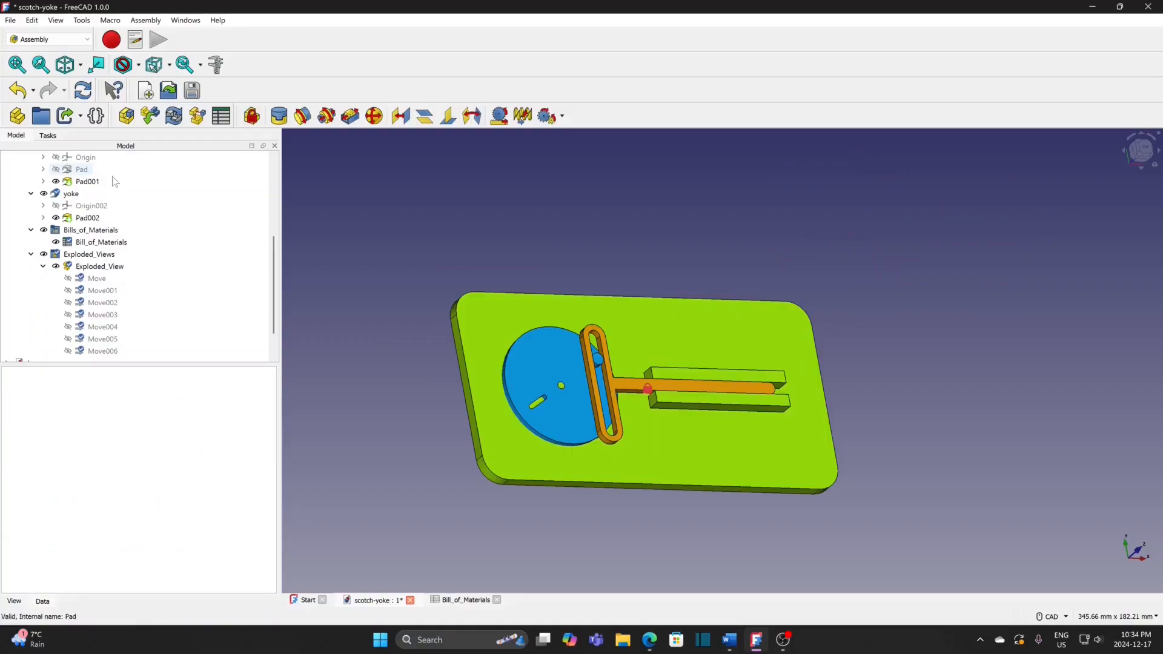
# Reopen the exploded view to review the arrangement of the parts, and close it.
pyautogui.doubleClick(103, 267)
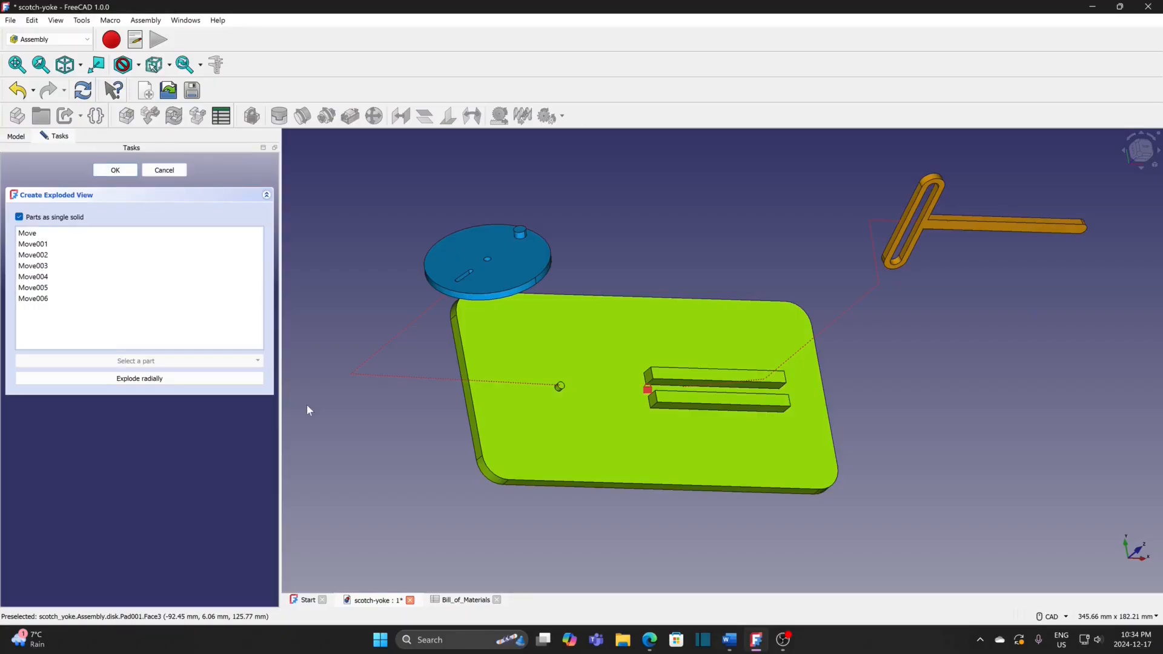
pyautogui.click(124, 172)
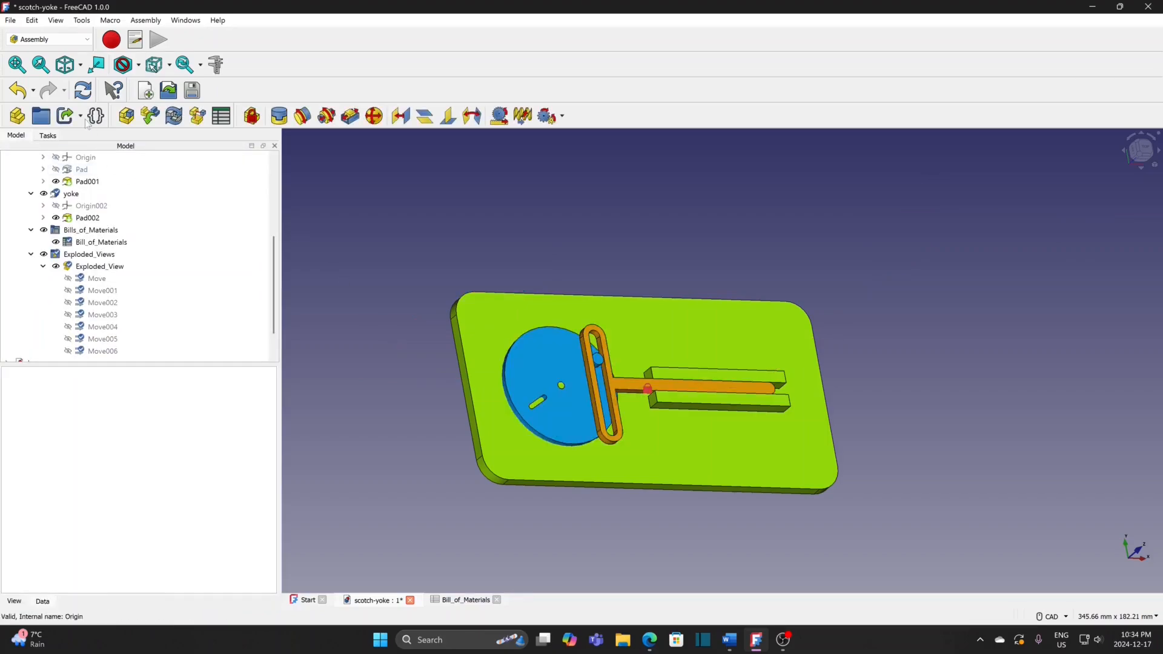